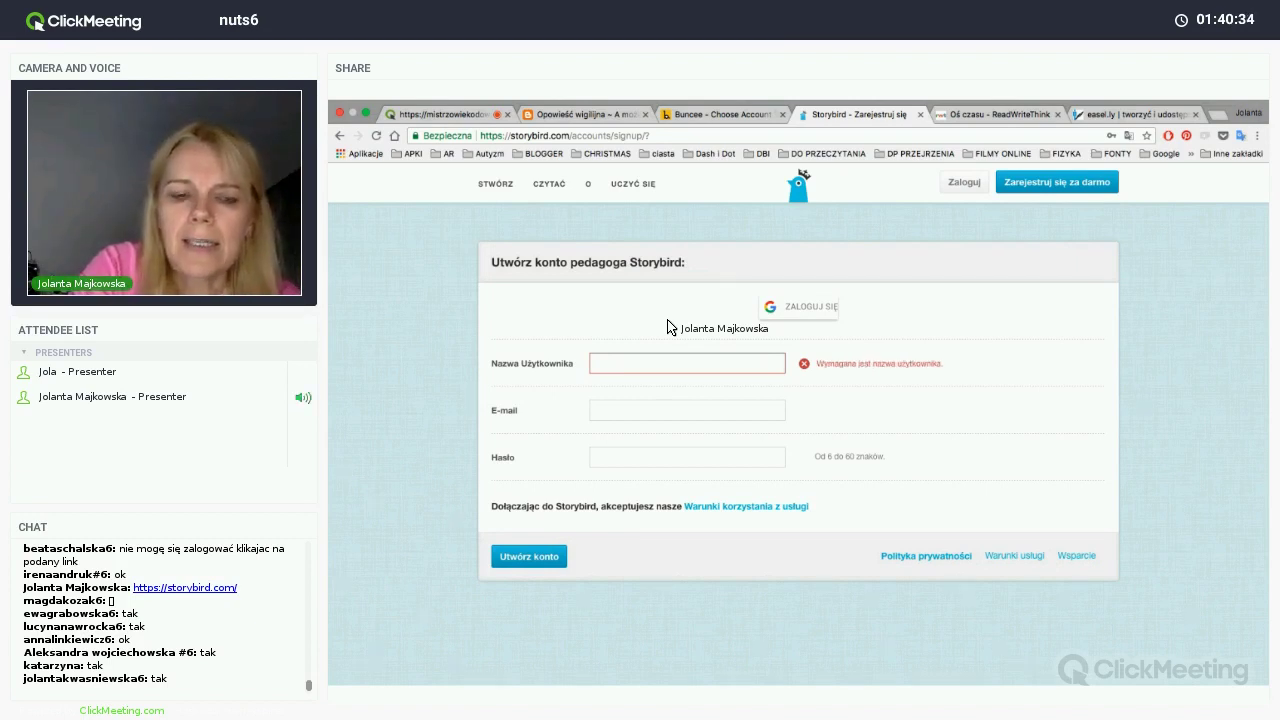
Step: Enter a username in Nazwa Użytkownika, the saved e-mail from autofill, and a password in Hasło
left_click(615, 368)
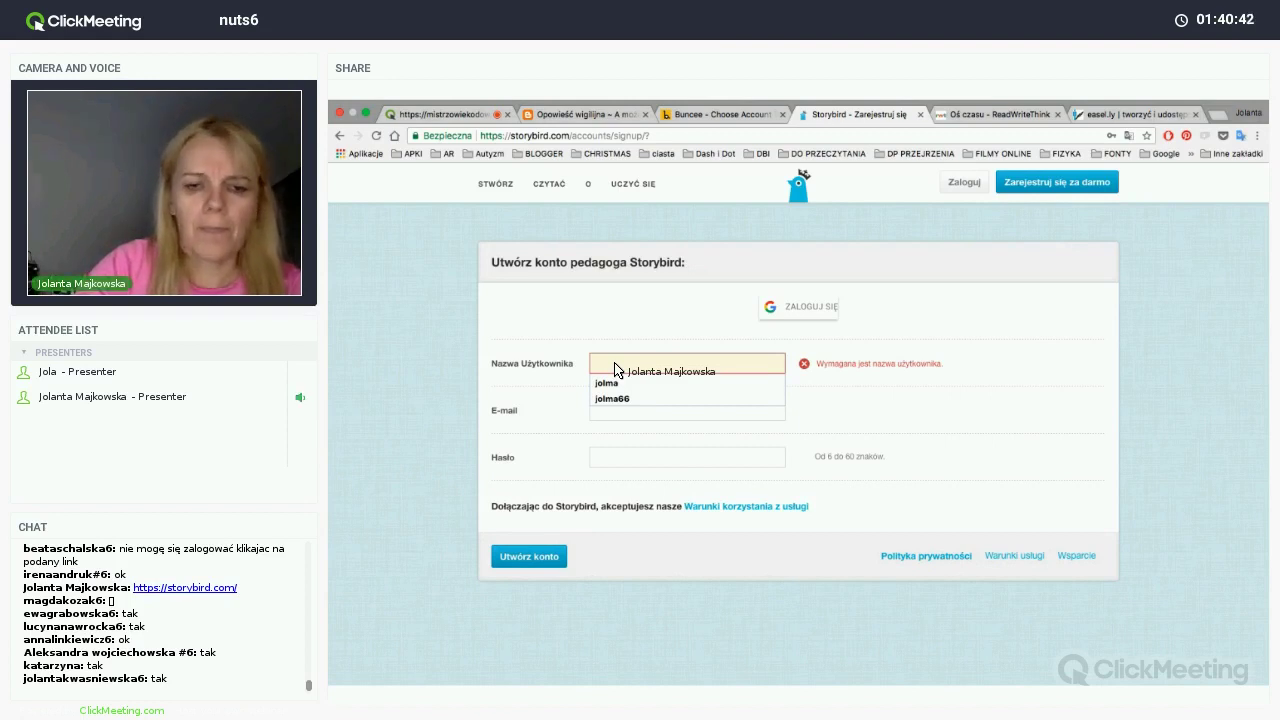
type("JolaMajkowska")
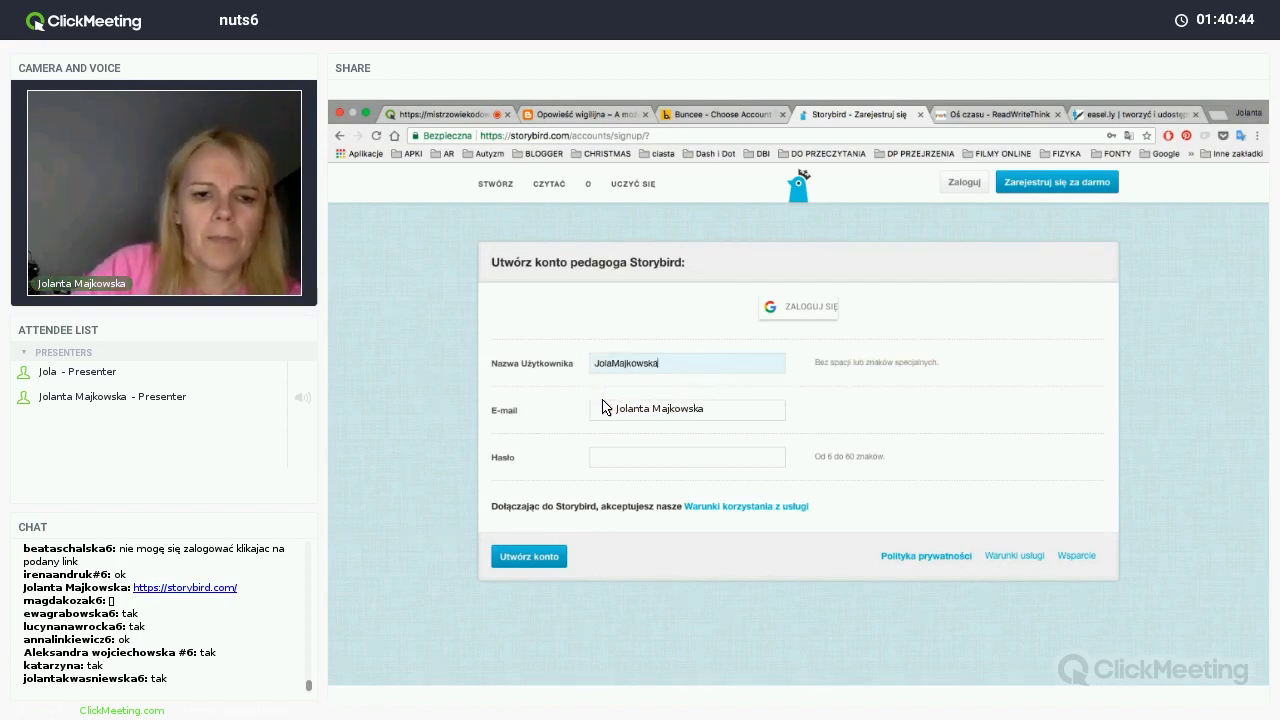
left_click(603, 408)
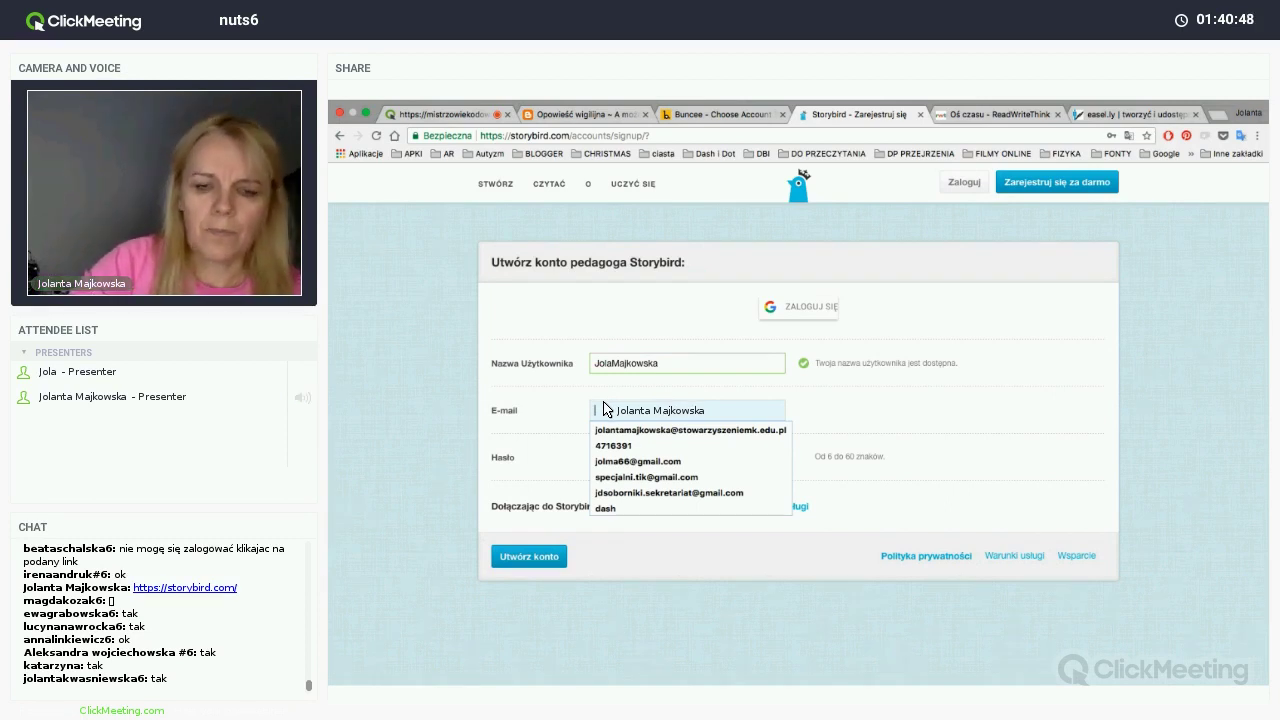
left_click(643, 430)
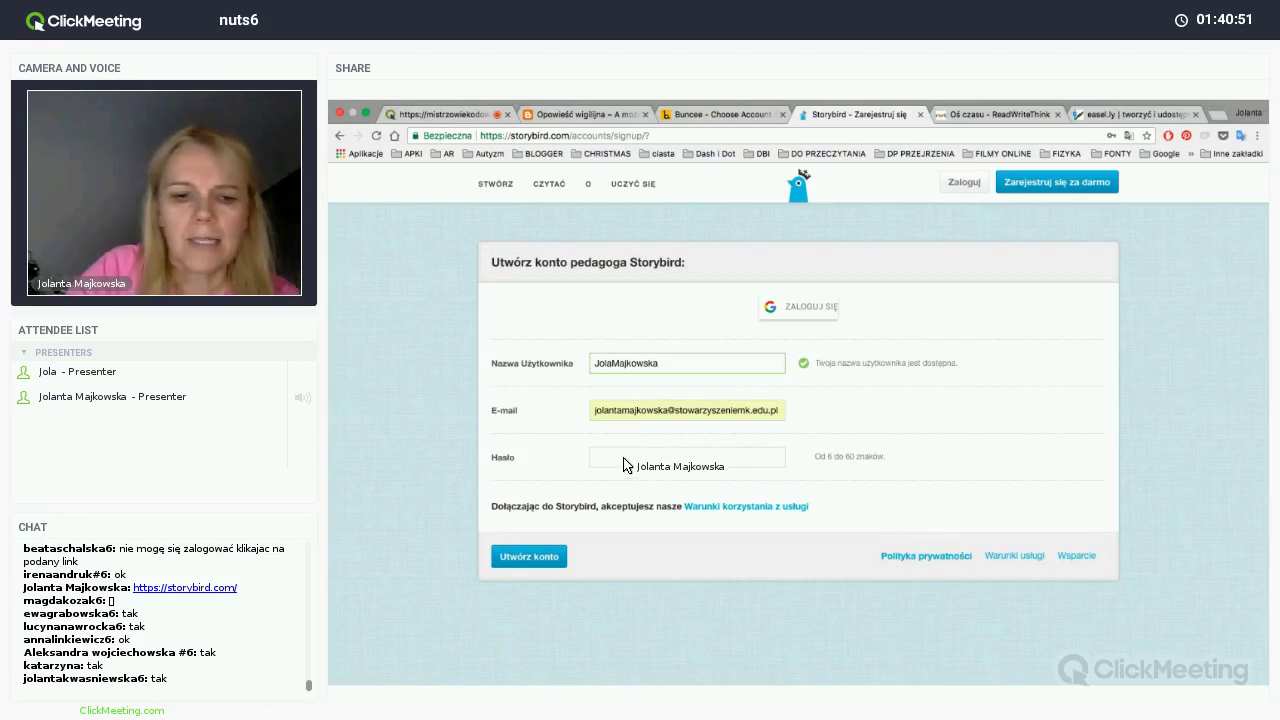
left_click(622, 463)
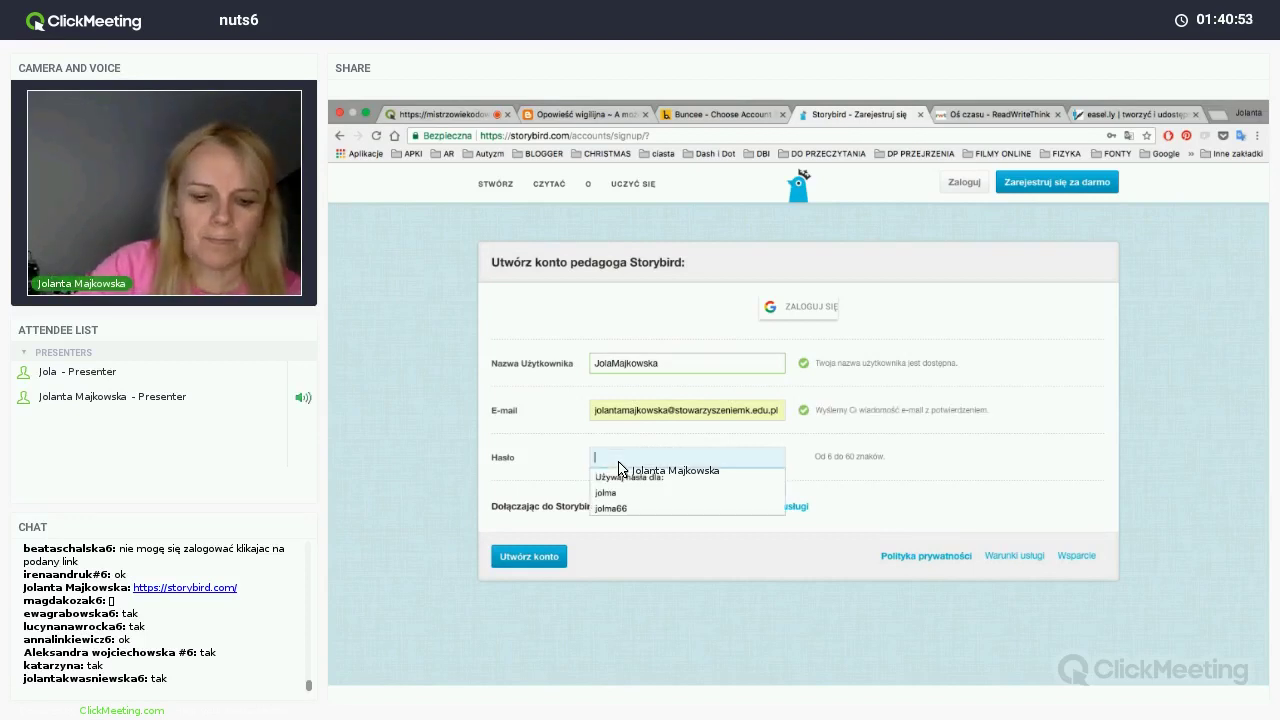
type("*******")
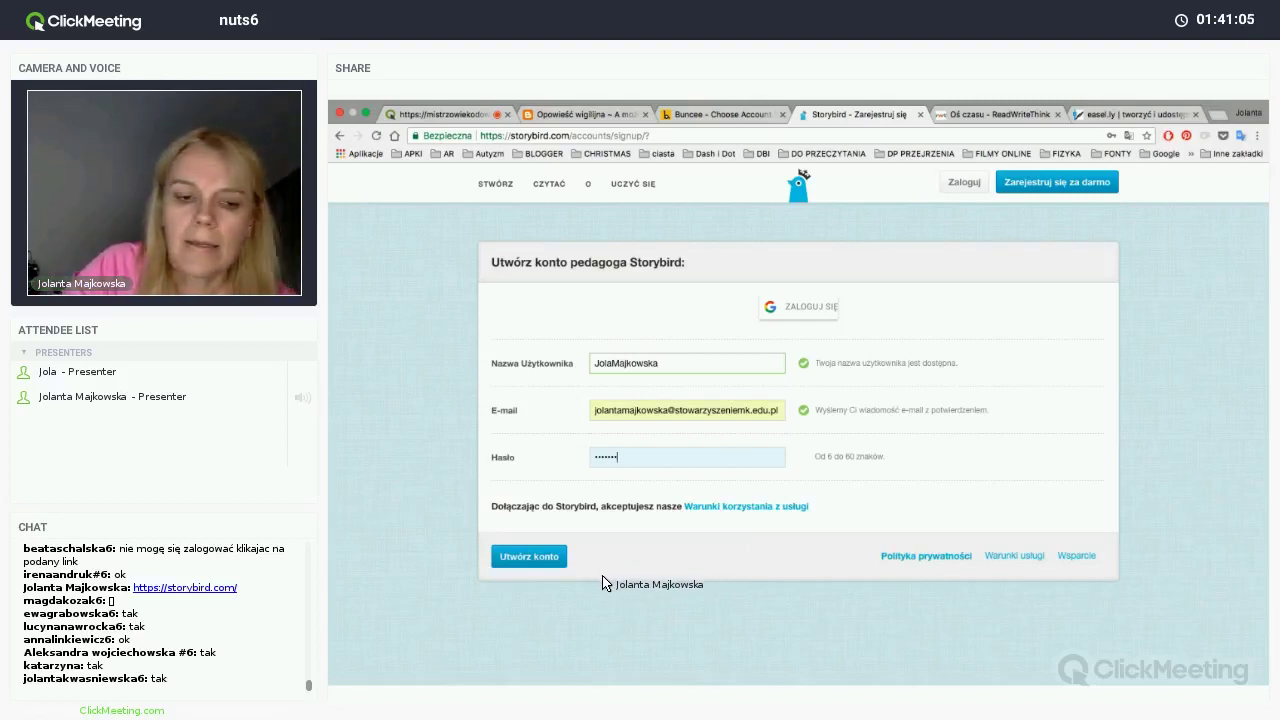
Step: Submit the sign-up form with Utwórz konto to create the teacher account
left_click(543, 566)
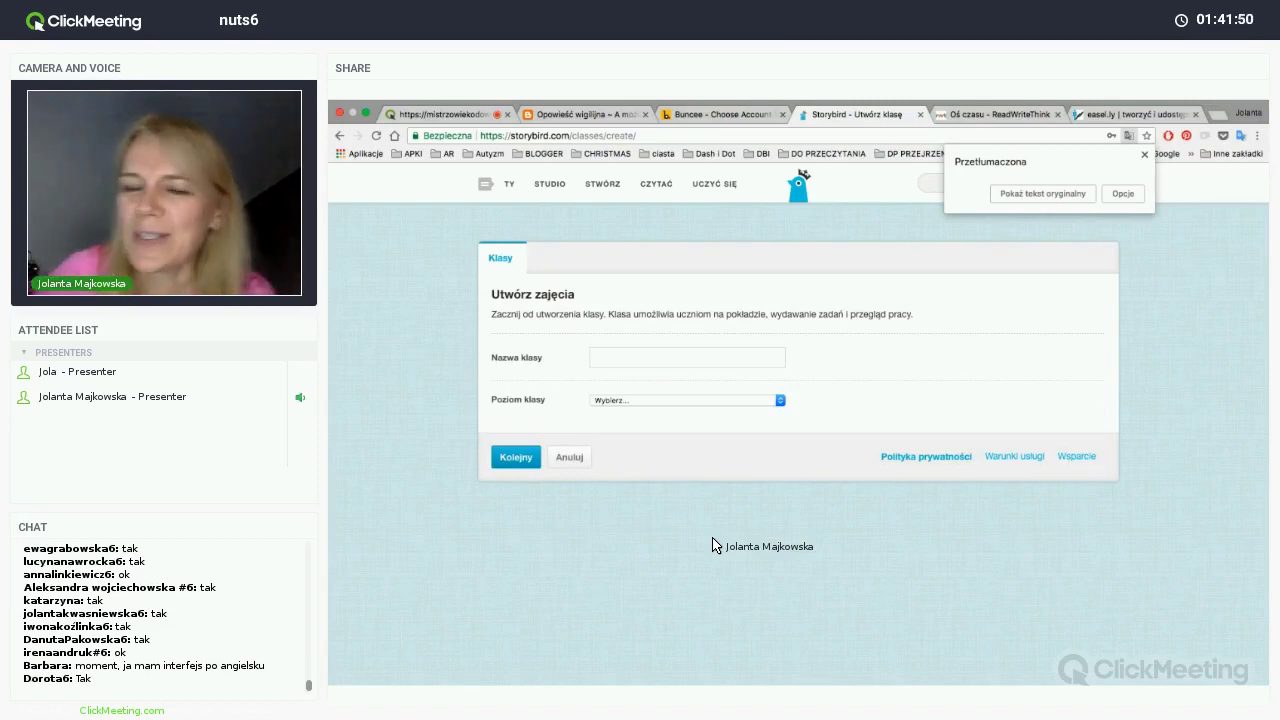
Step: Close the Przetłumaczona translation notice and bring up Chrome's three-dot menu
left_click(1144, 155)
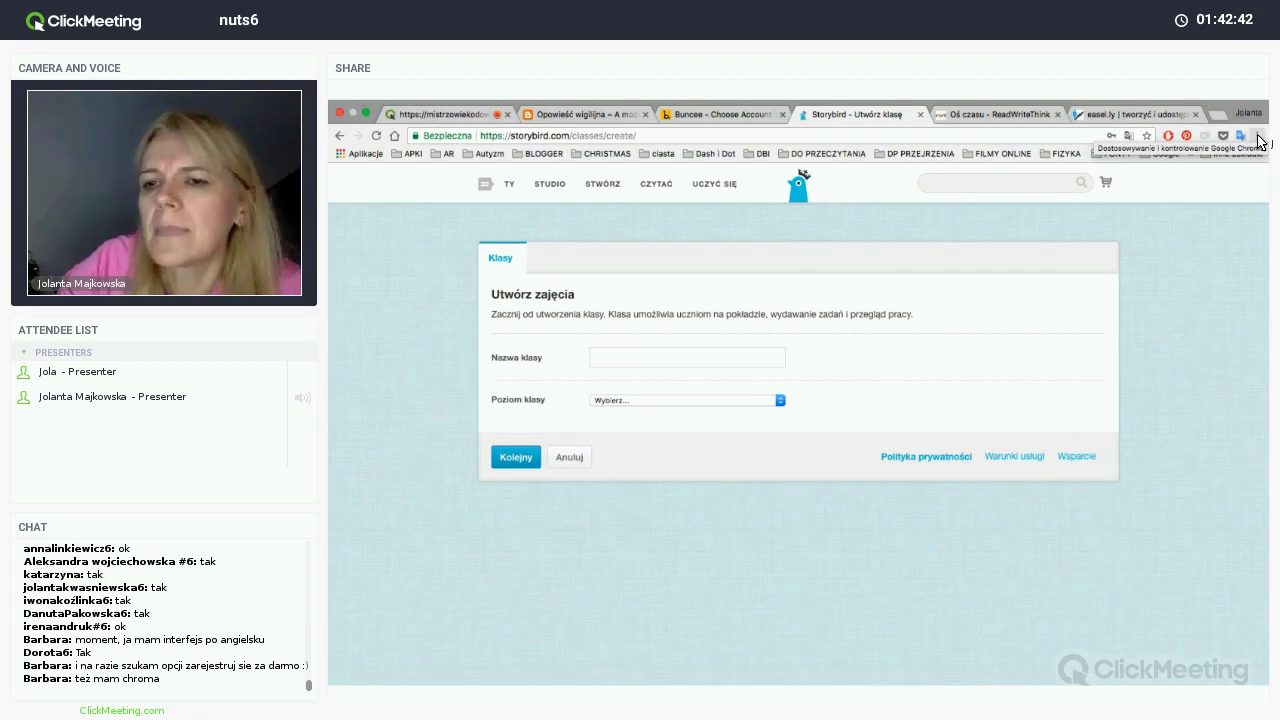
left_click(1258, 142)
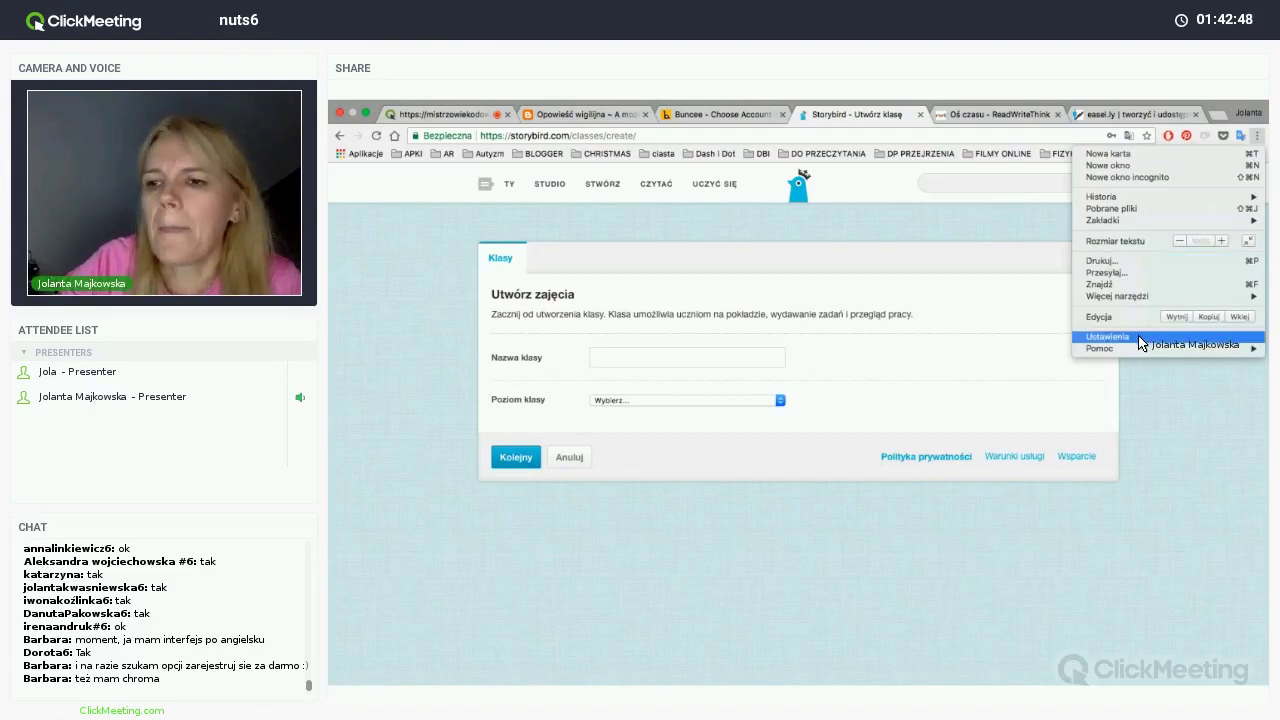
Step: Open Chrome's Ustawienia page in a new tab, browsing its advanced and language sections
left_click(1140, 340)
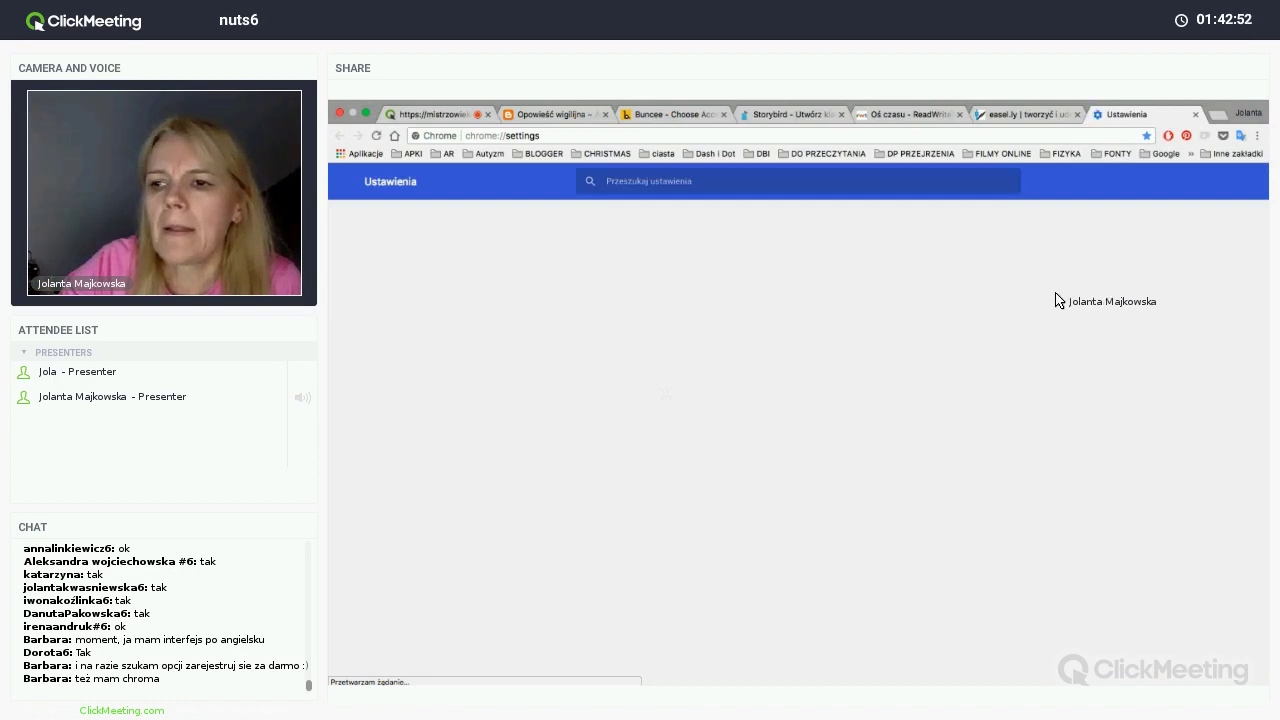
scroll(470, 455, "down", 5)
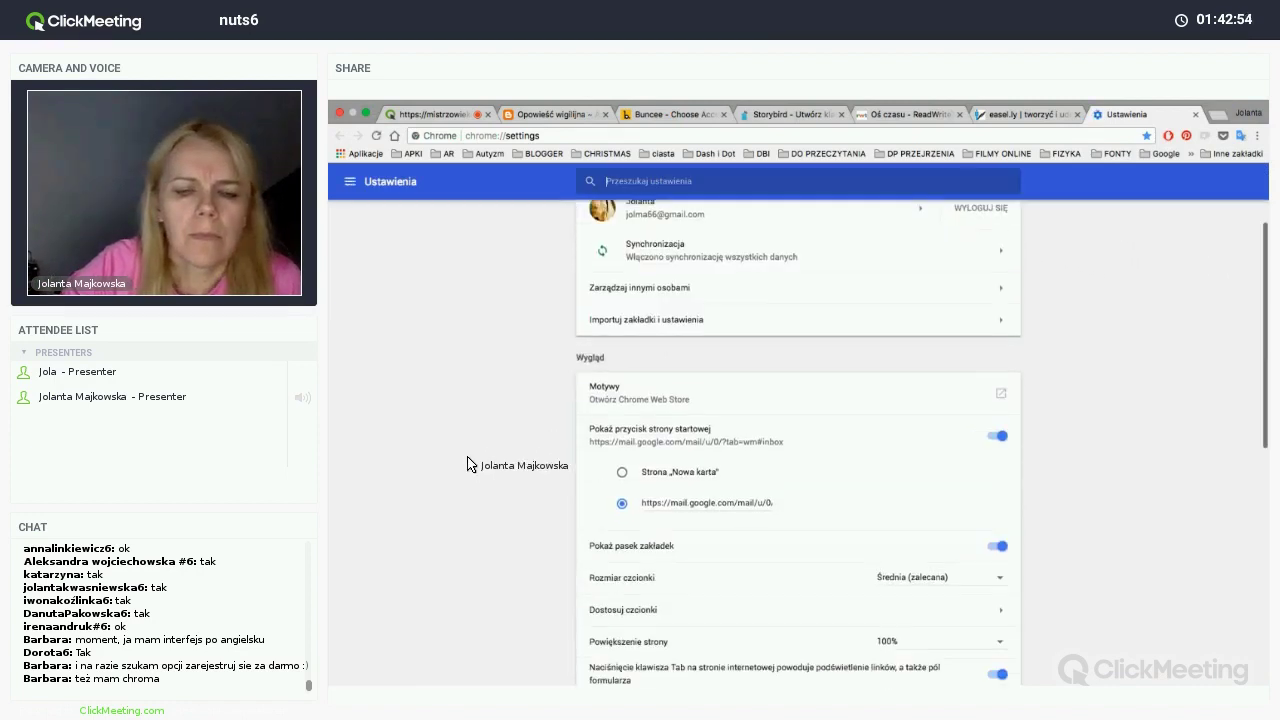
scroll(466, 464, "down", 4)
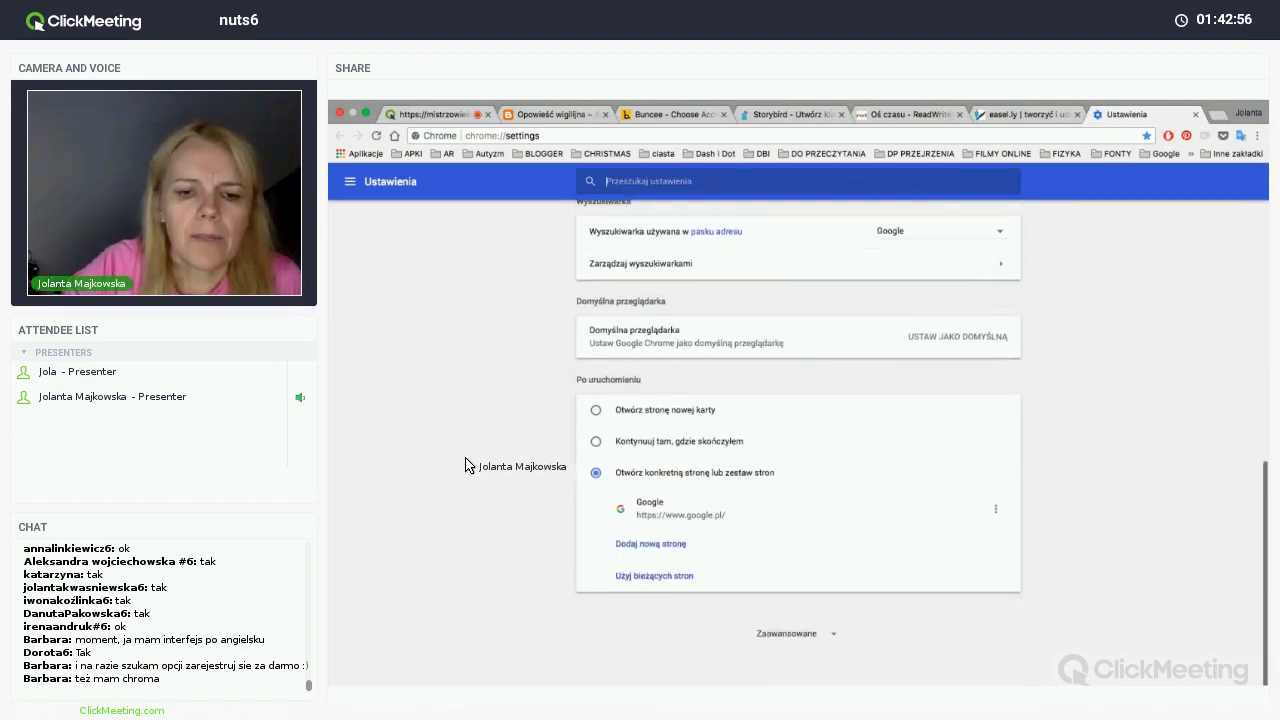
left_click(795, 630)
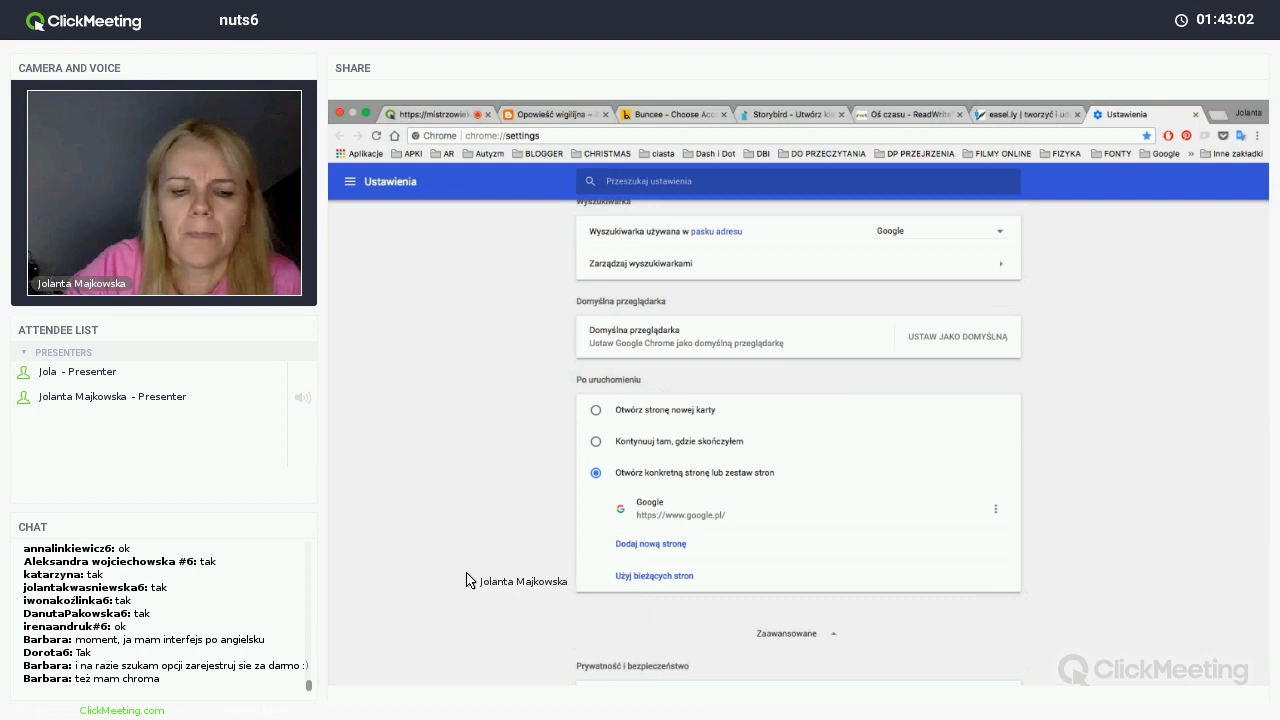
scroll(445, 575, "down", 1)
scroll(445, 575, "down", 6)
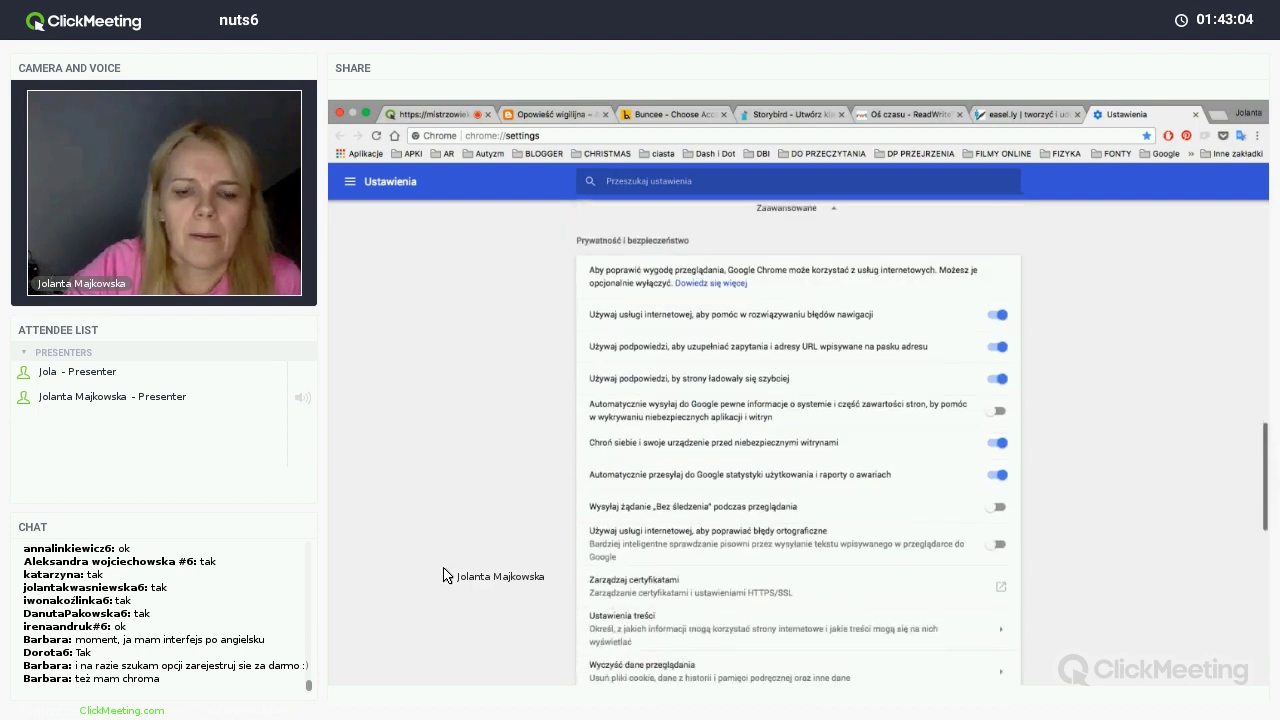
scroll(445, 575, "down", 2)
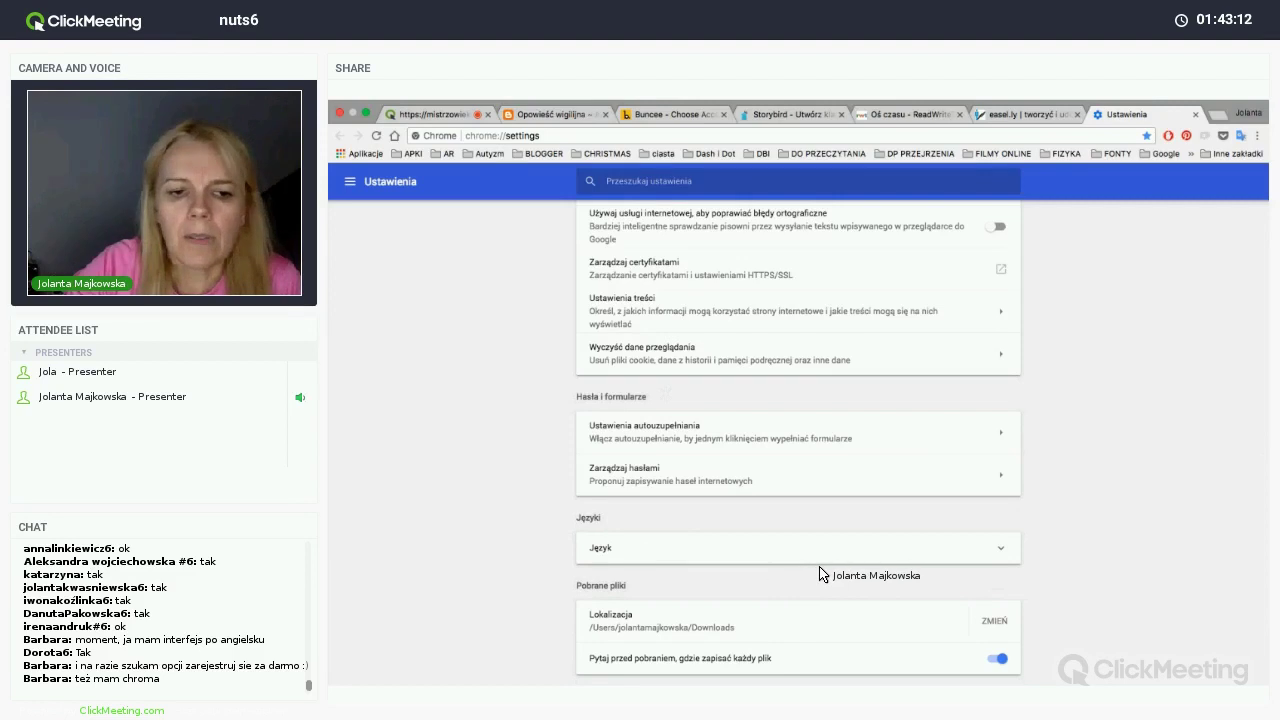
left_click(1001, 550)
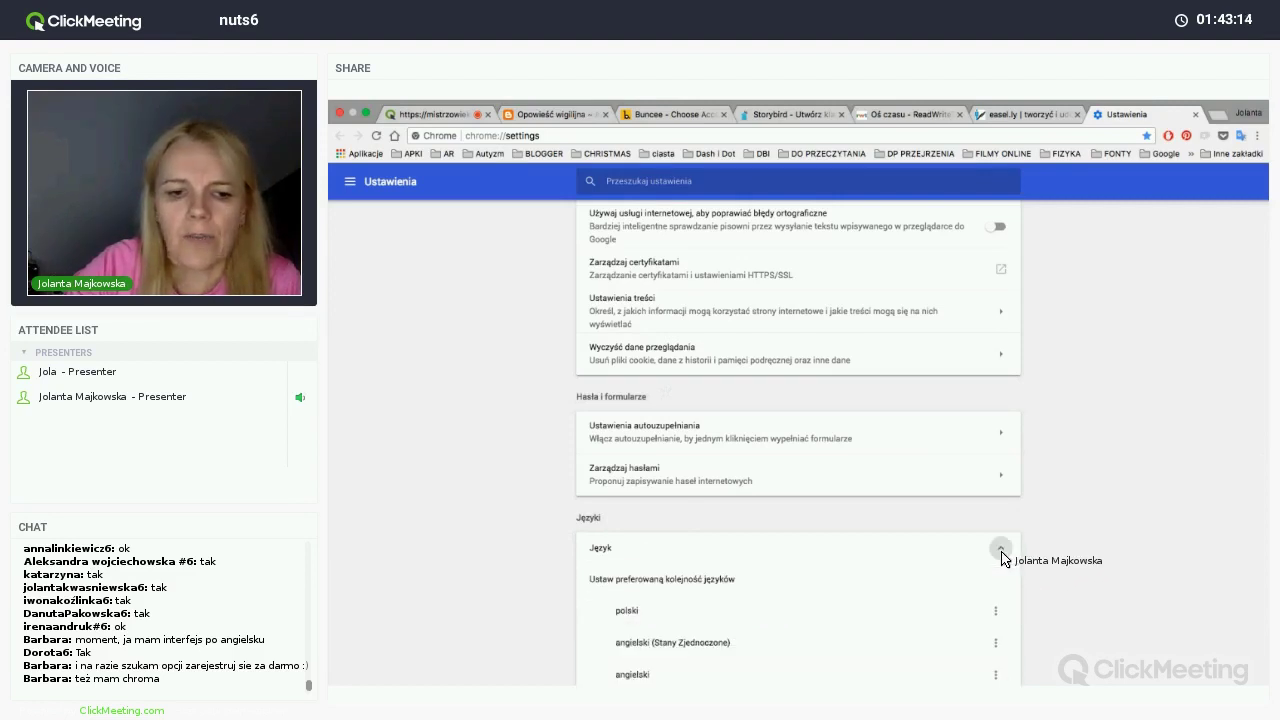
scroll(1060, 548, "down", 1)
scroll(1062, 548, "down", 3)
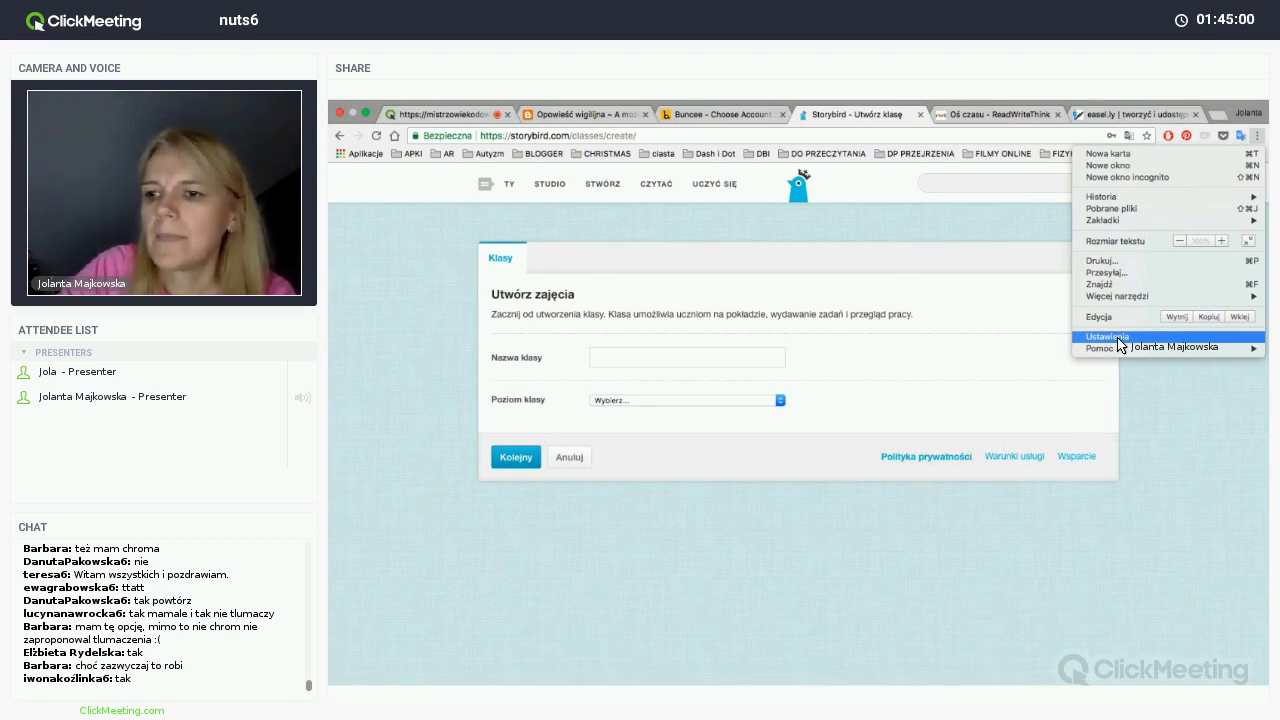
left_click(1119, 339)
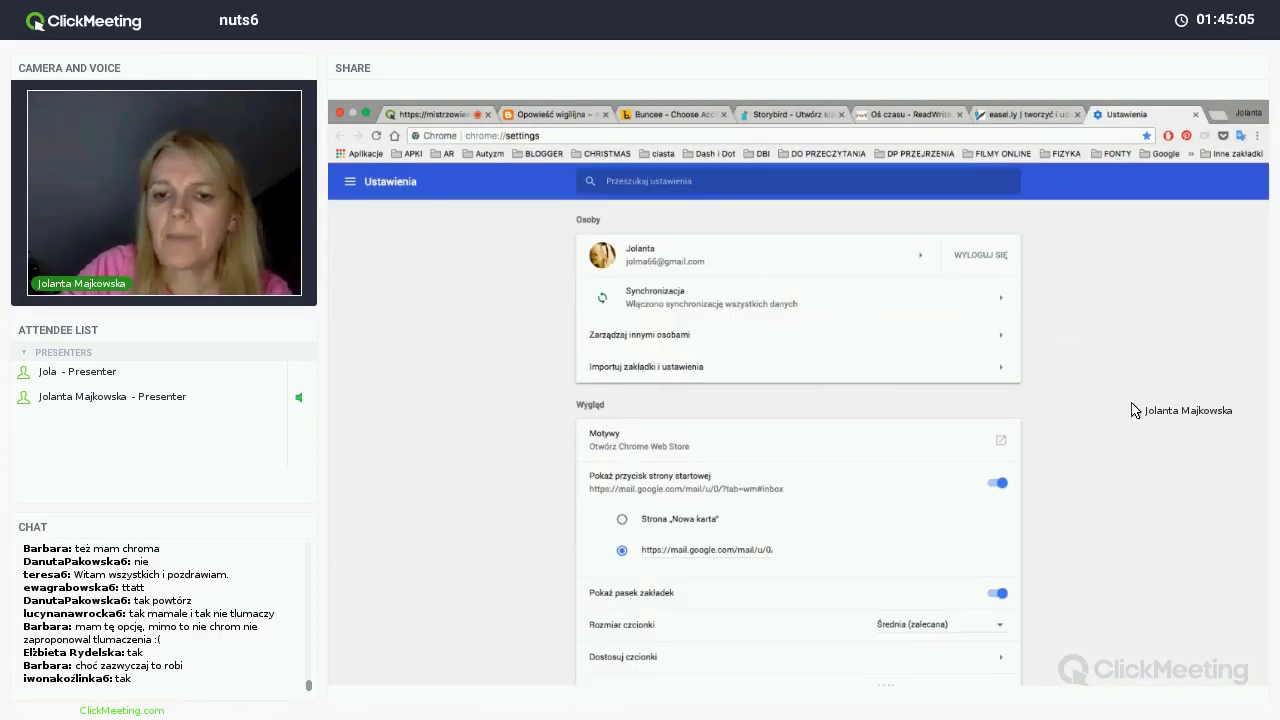
Step: Expand Zaawansowane and bring the Języki section, listing Polish and two English variants, into view
scroll(1133, 408, "down", 7)
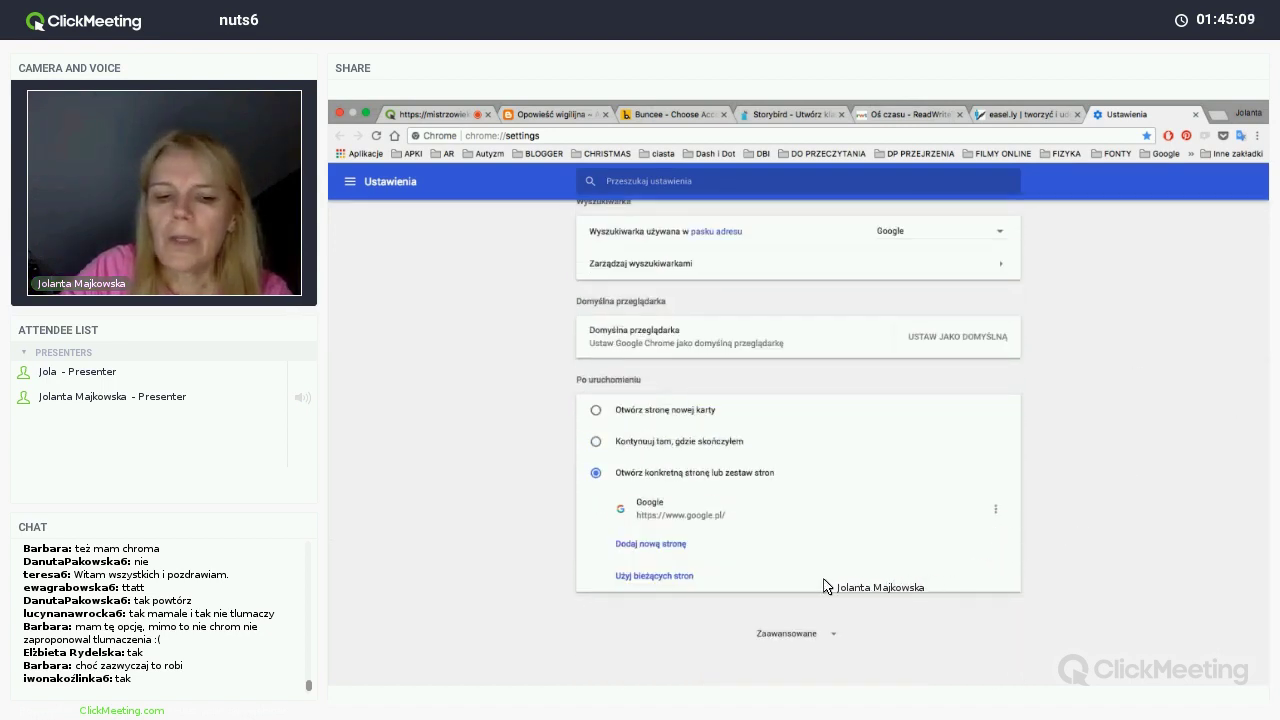
left_click(787, 634)
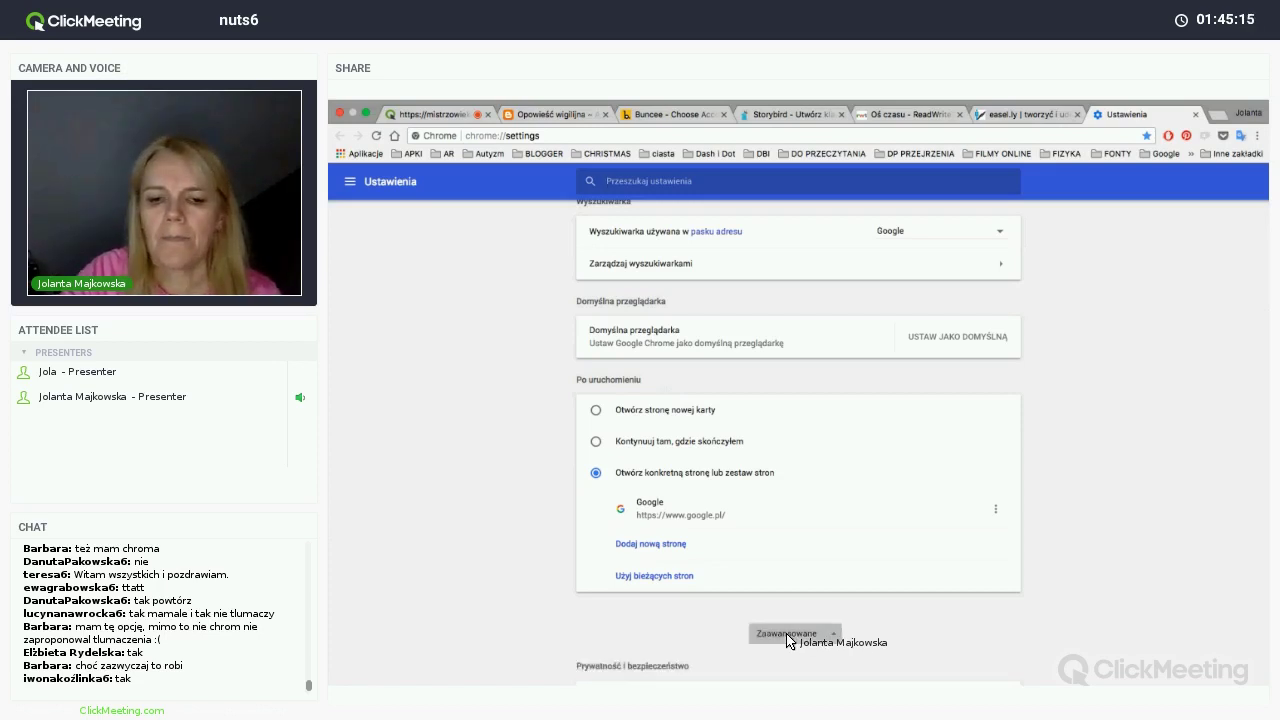
scroll(1075, 568, "down", 5)
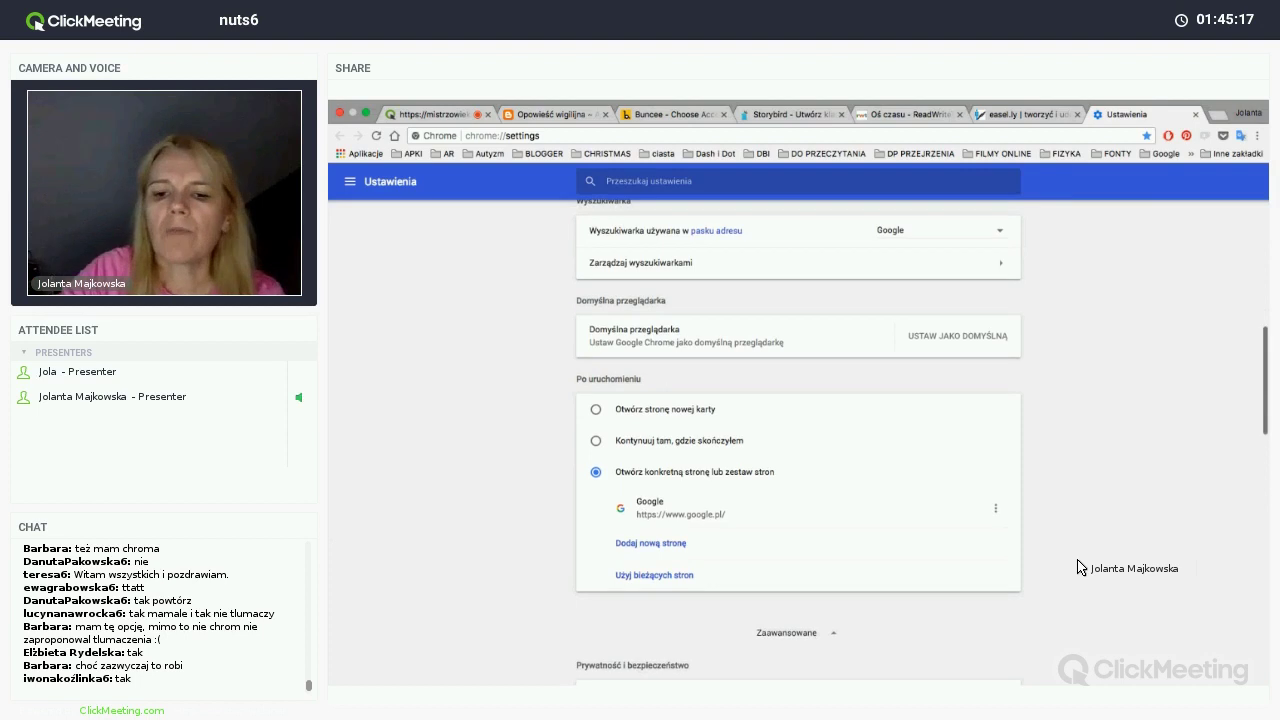
scroll(1080, 567, "down", 7)
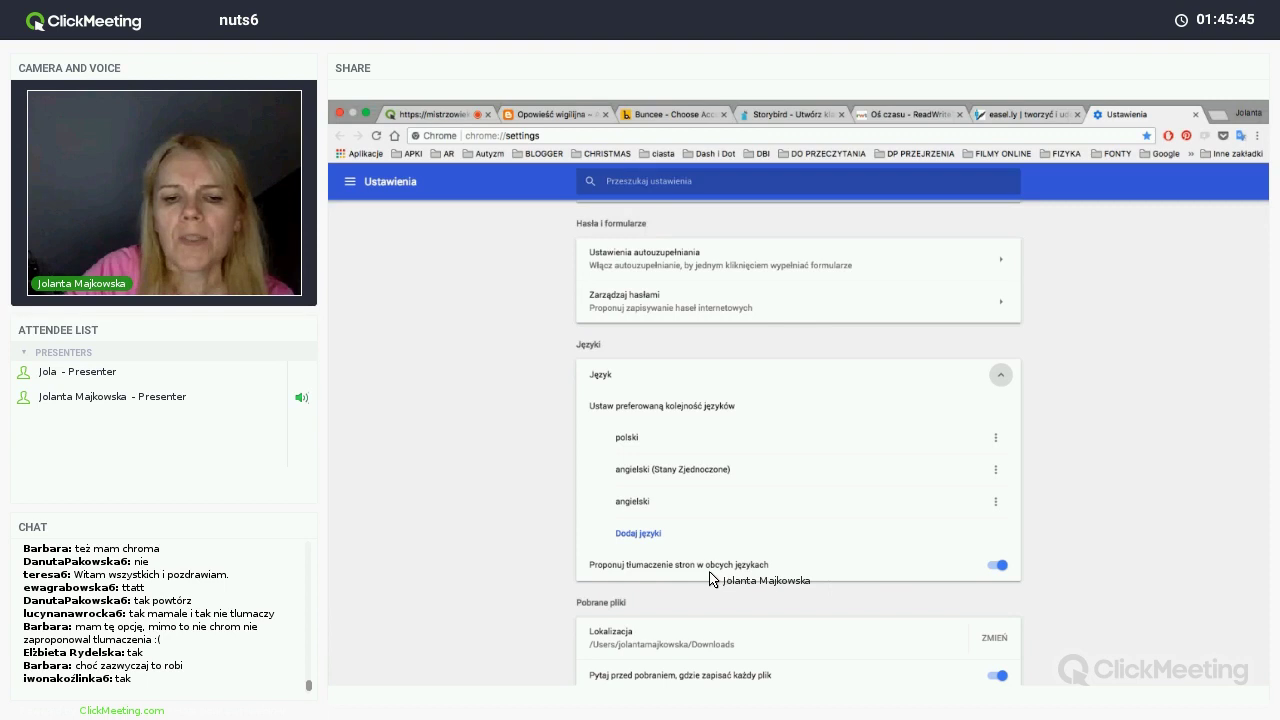
Step: Toggle 'Proponuj tłumaczenie stron w obcych językach' off and back on, leaving it enabled
left_click(997, 566)
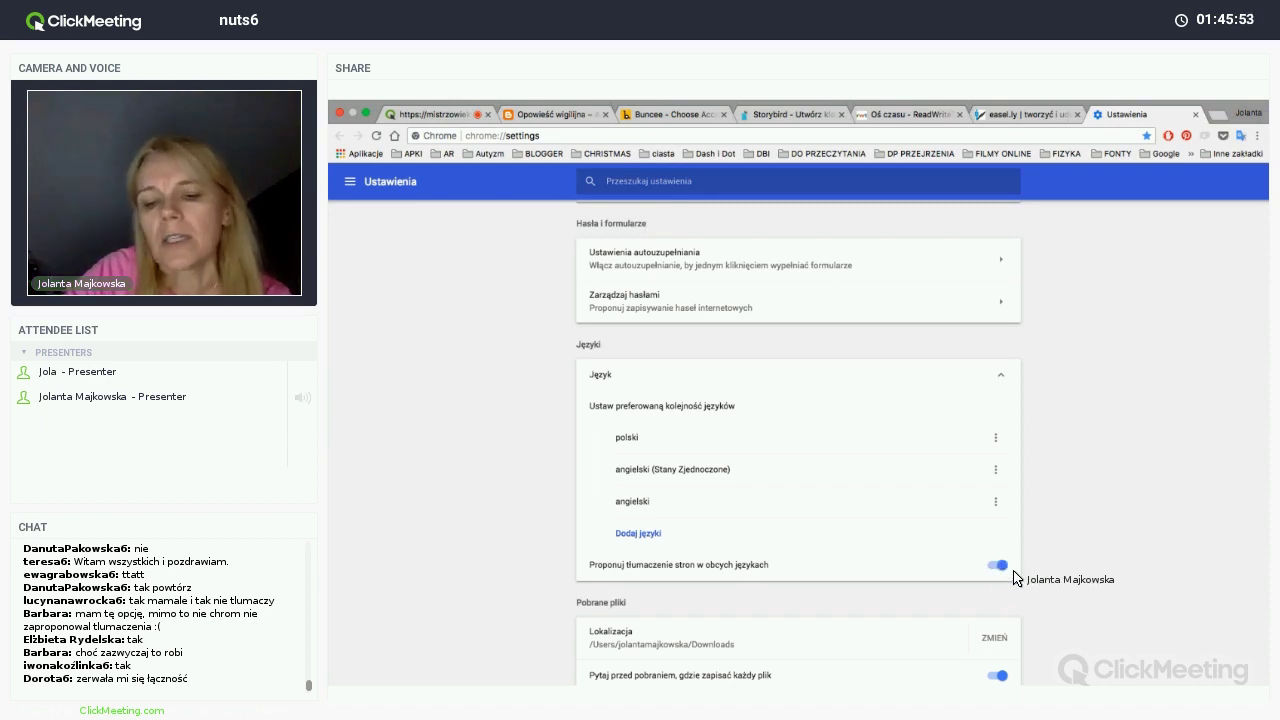
left_click(996, 566)
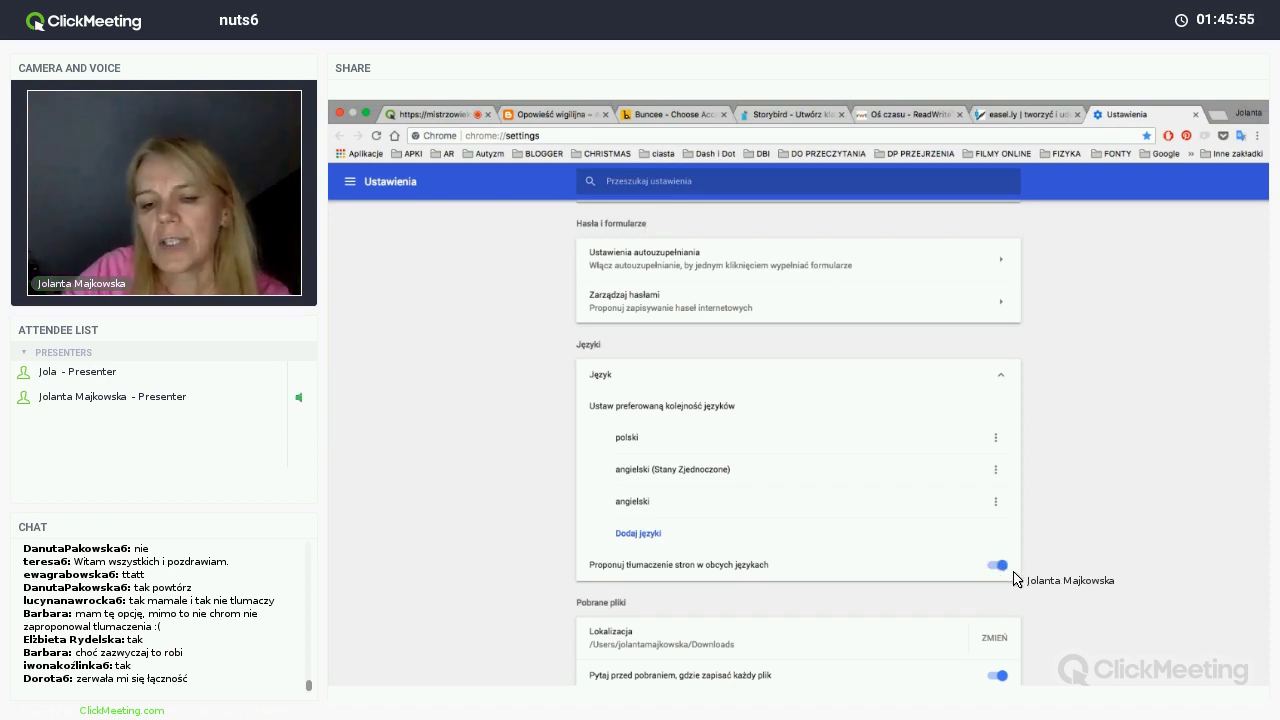
left_click(997, 565)
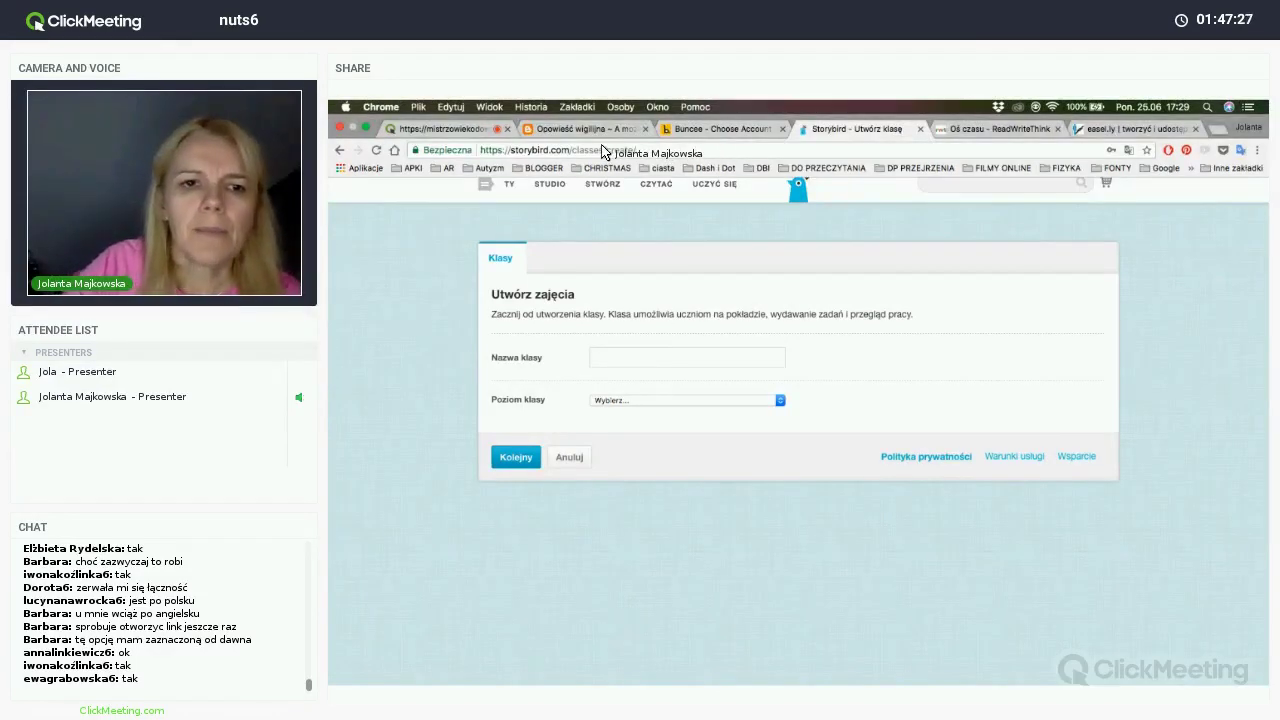
left_click_drag(572, 155, 481, 155)
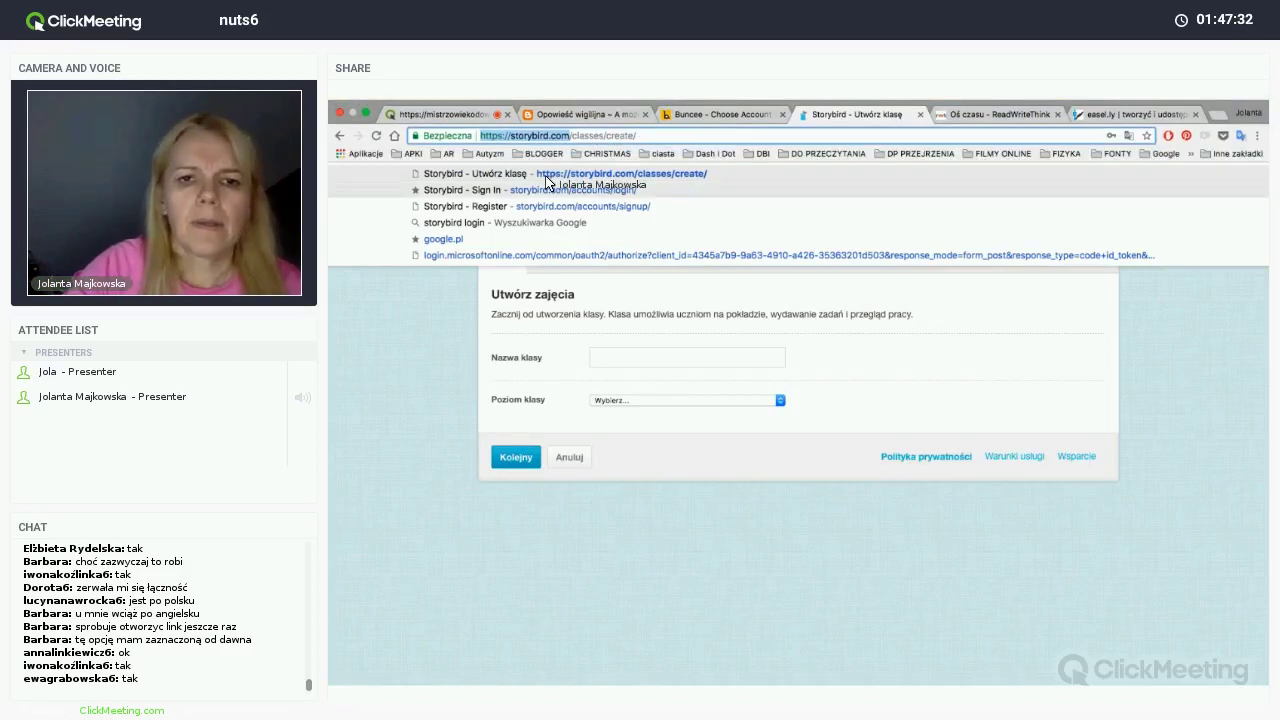
left_click(445, 114)
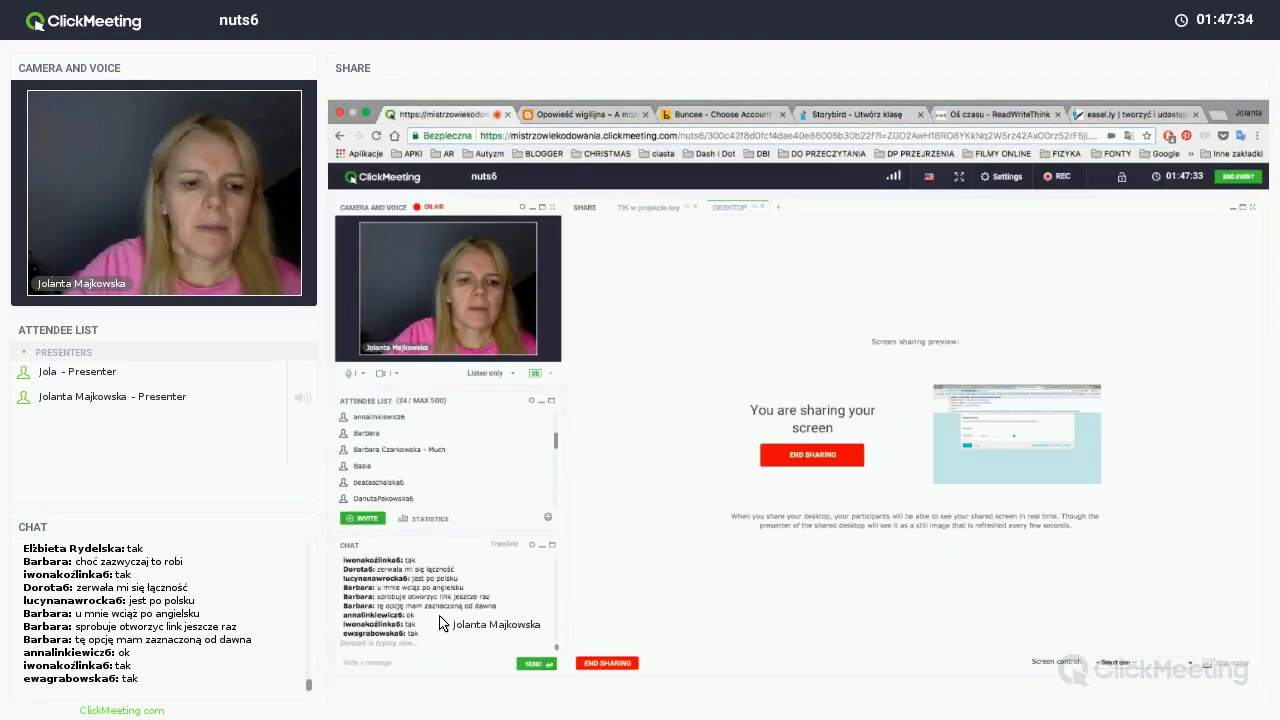
left_click(400, 664)
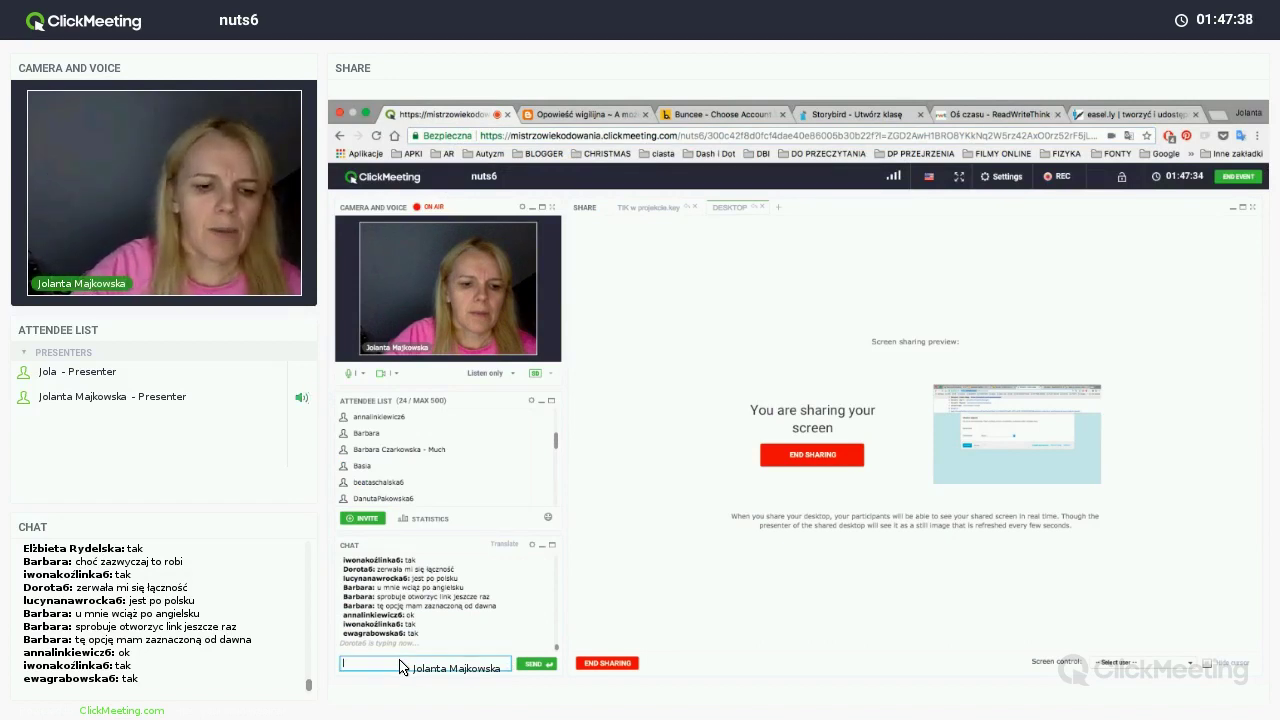
type("https://storybird.com/classes/create/")
left_click_drag(450, 663, 333, 667)
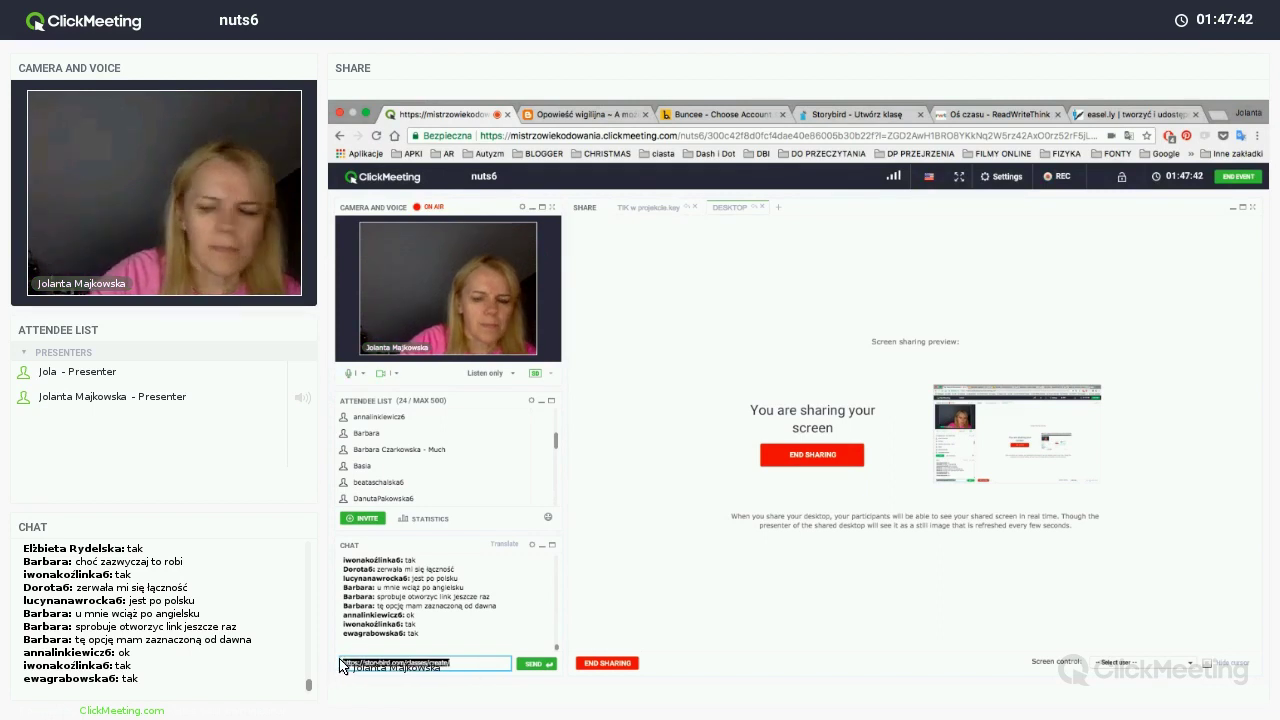
key("Return")
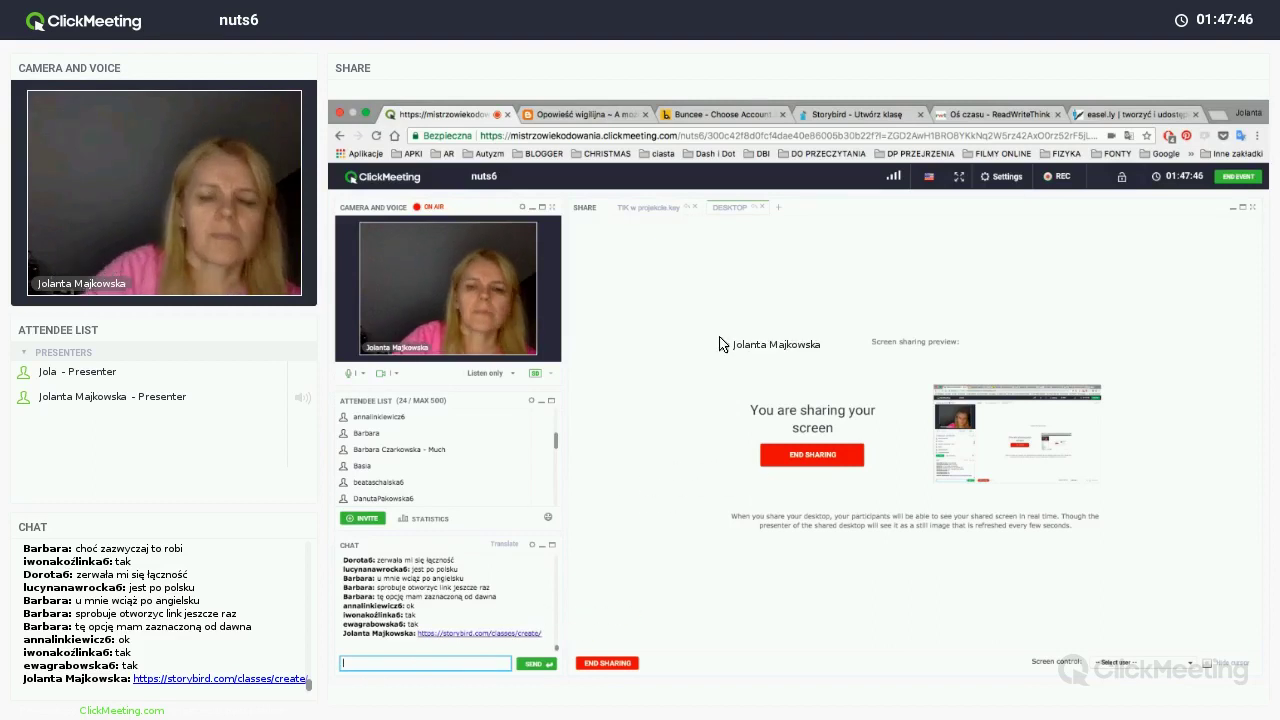
left_click(867, 118)
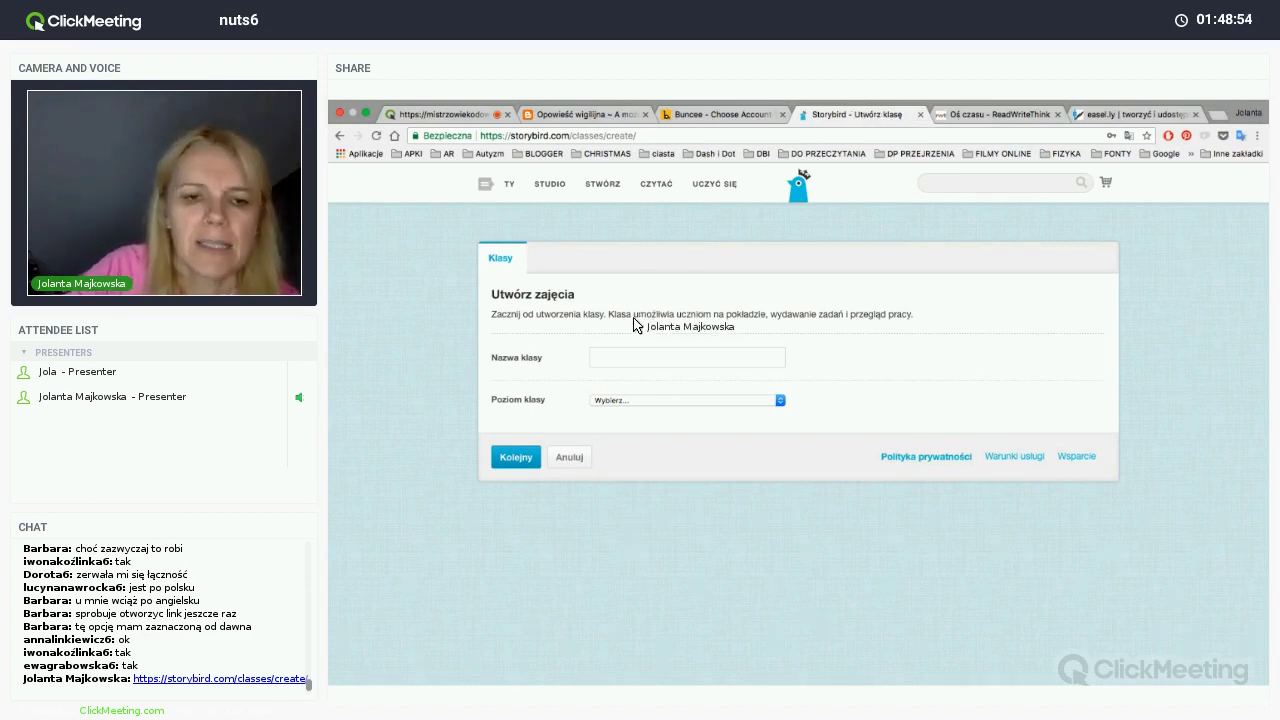
Step: Name the class IIIa, set Poziom klasy to 9, and continue to the end-date step
left_click(613, 358)
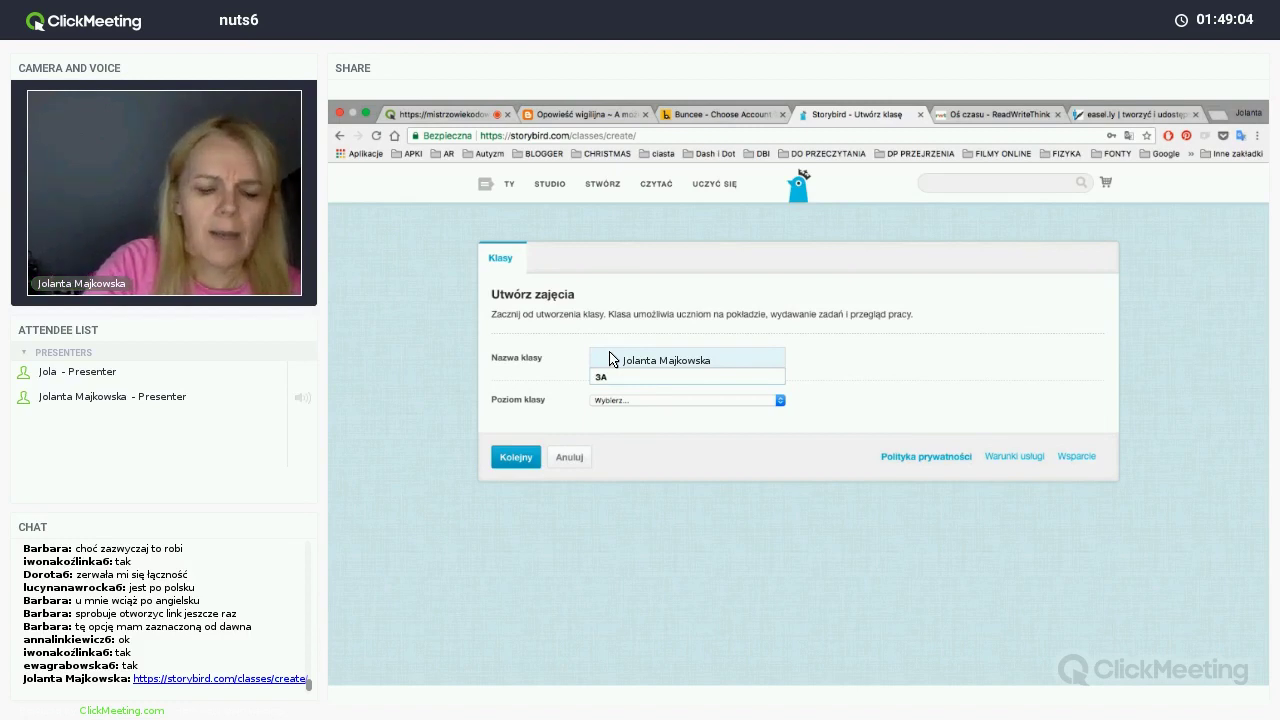
type("IIIa")
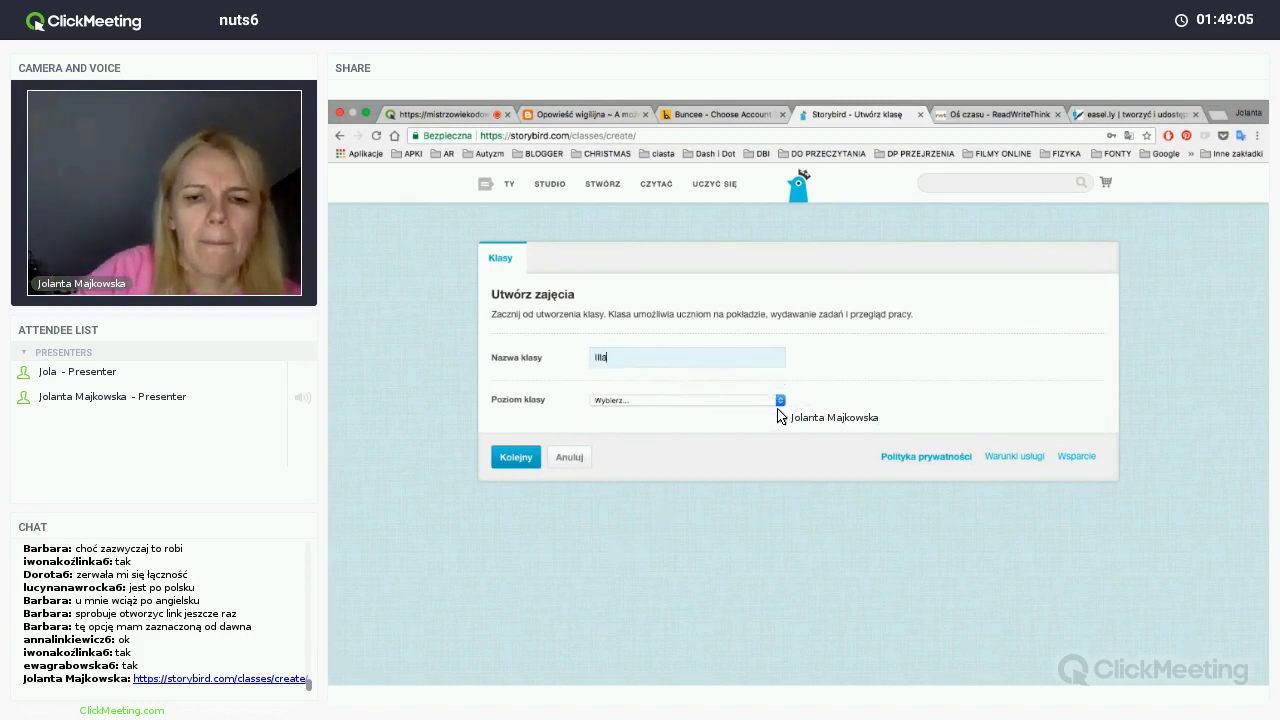
left_click(776, 402)
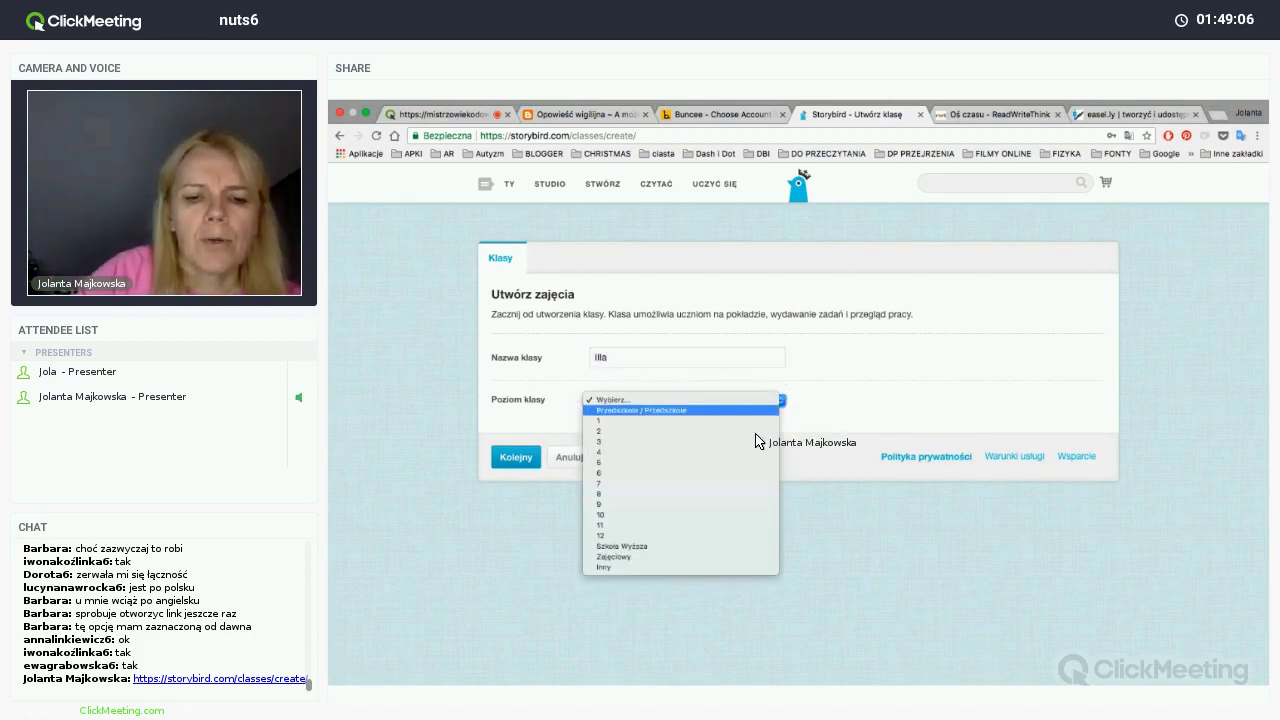
left_click(712, 505)
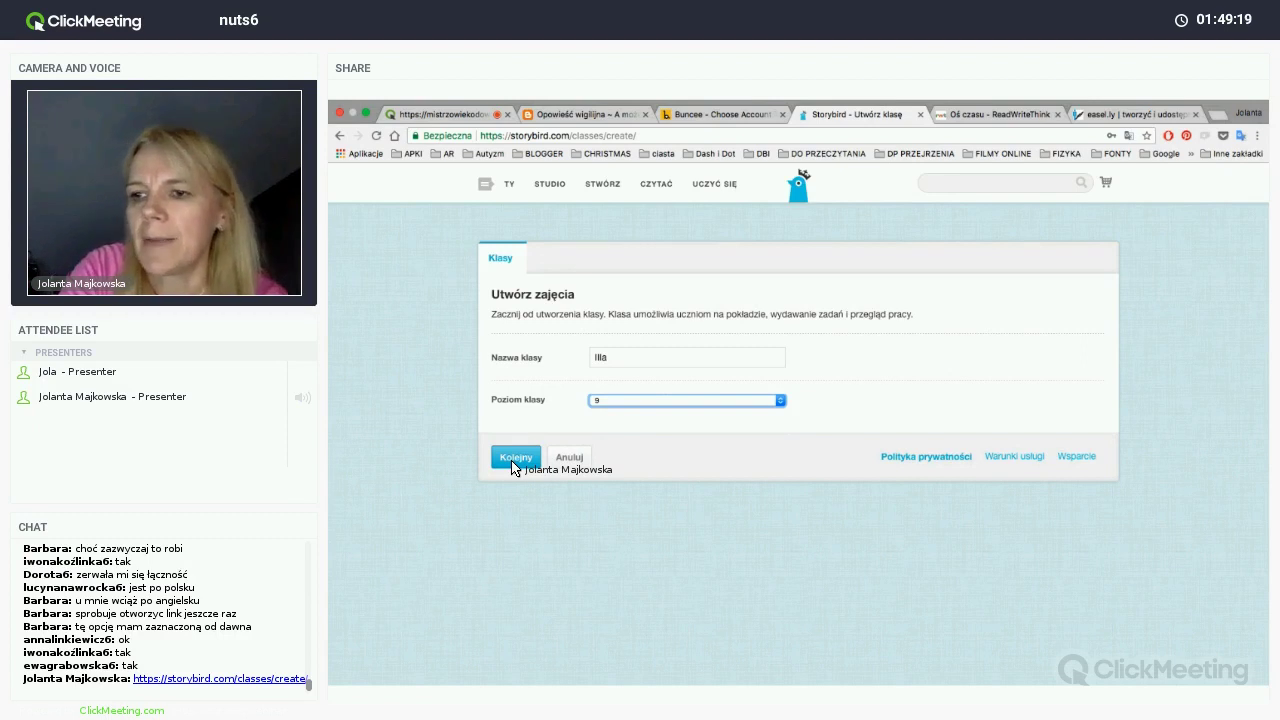
left_click(514, 460)
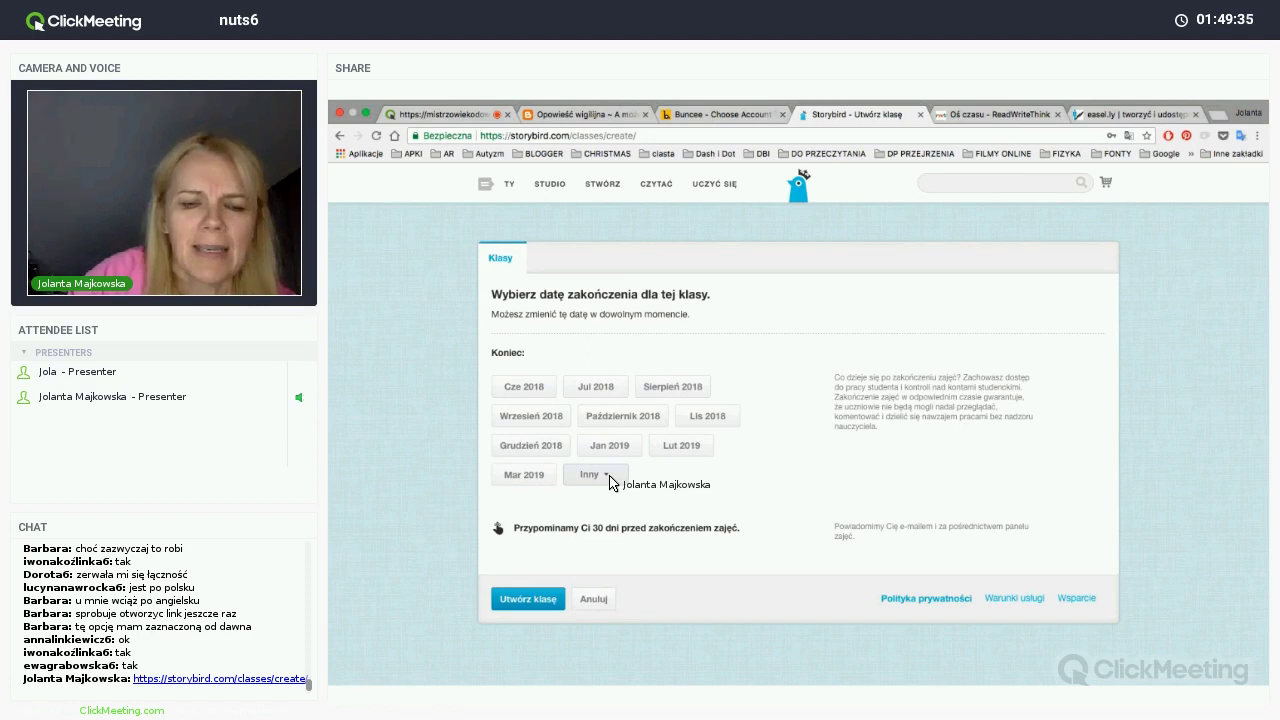
Step: Create the class with a Mar 2019 end date and close the 'Ważne nowe procedury' notice
left_click(521, 478)
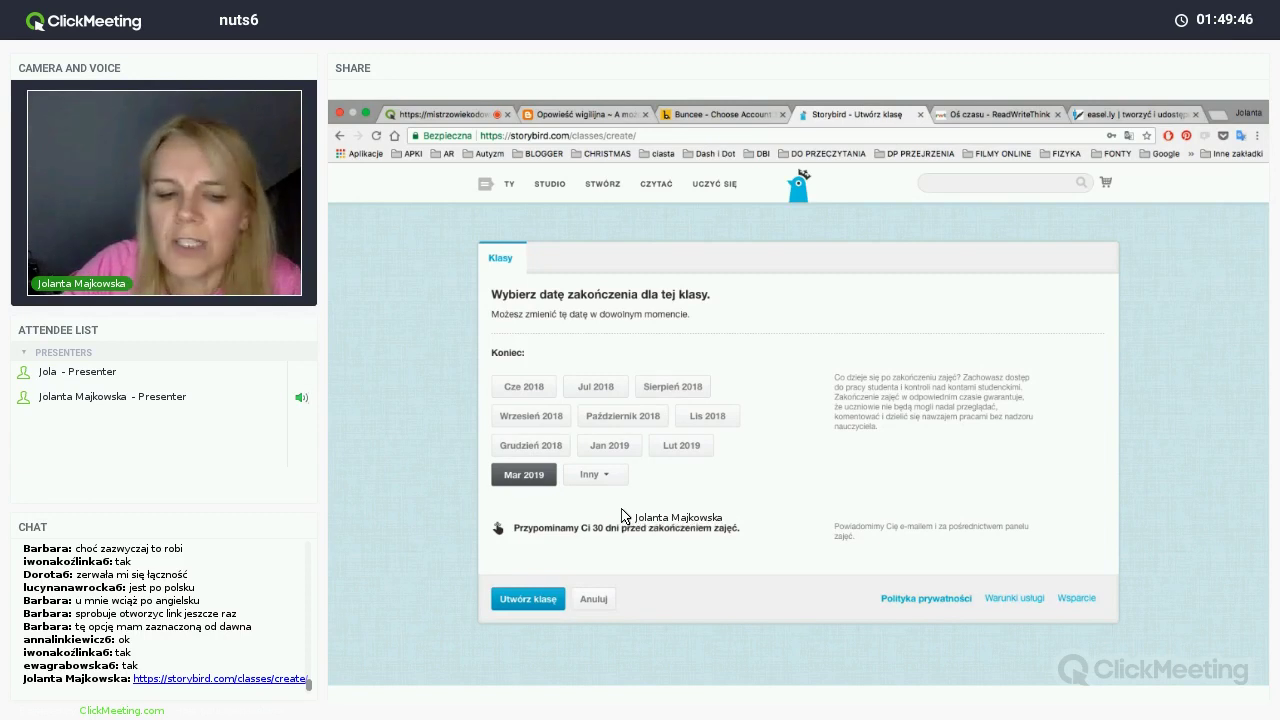
left_click(530, 600)
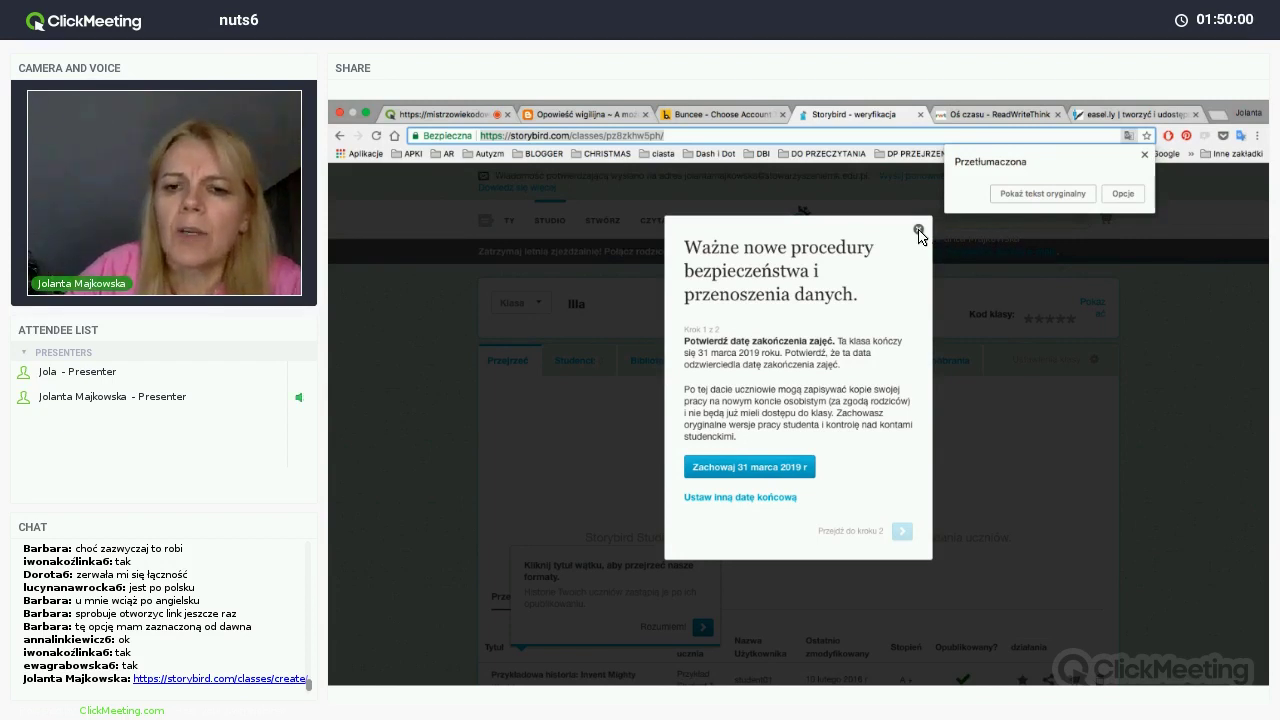
left_click(918, 231)
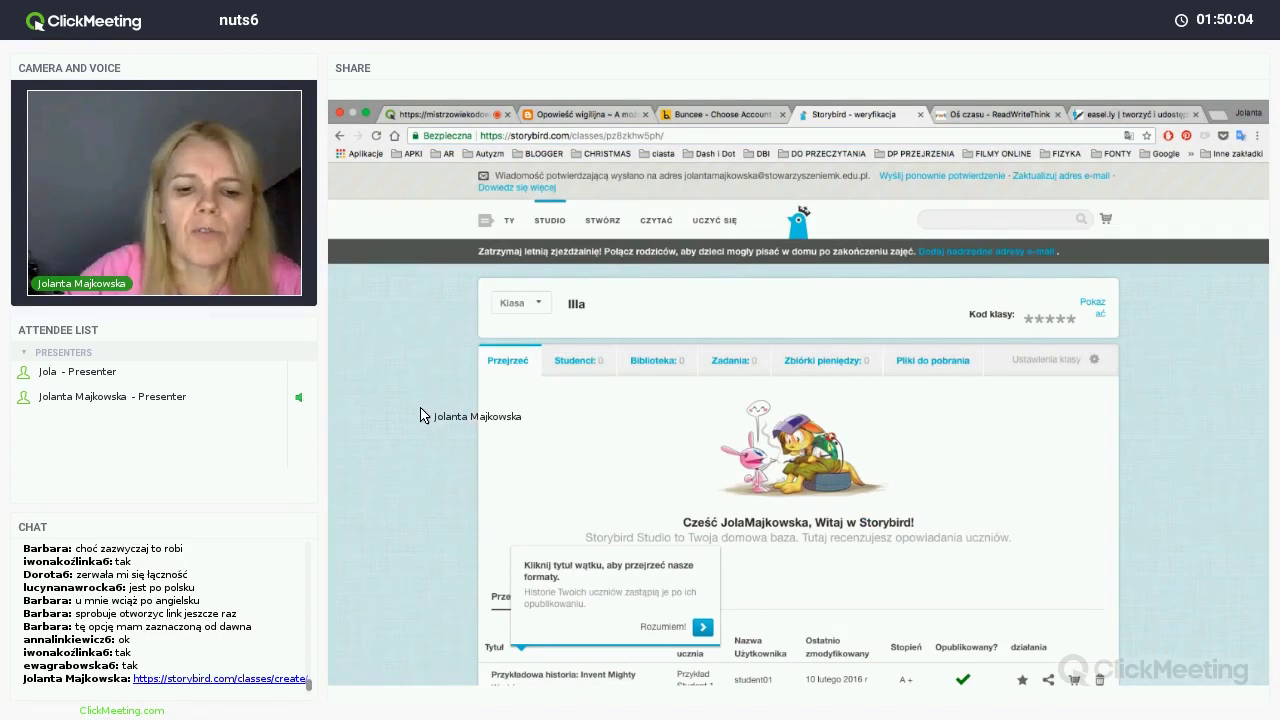
scroll(421, 414, "down", 3)
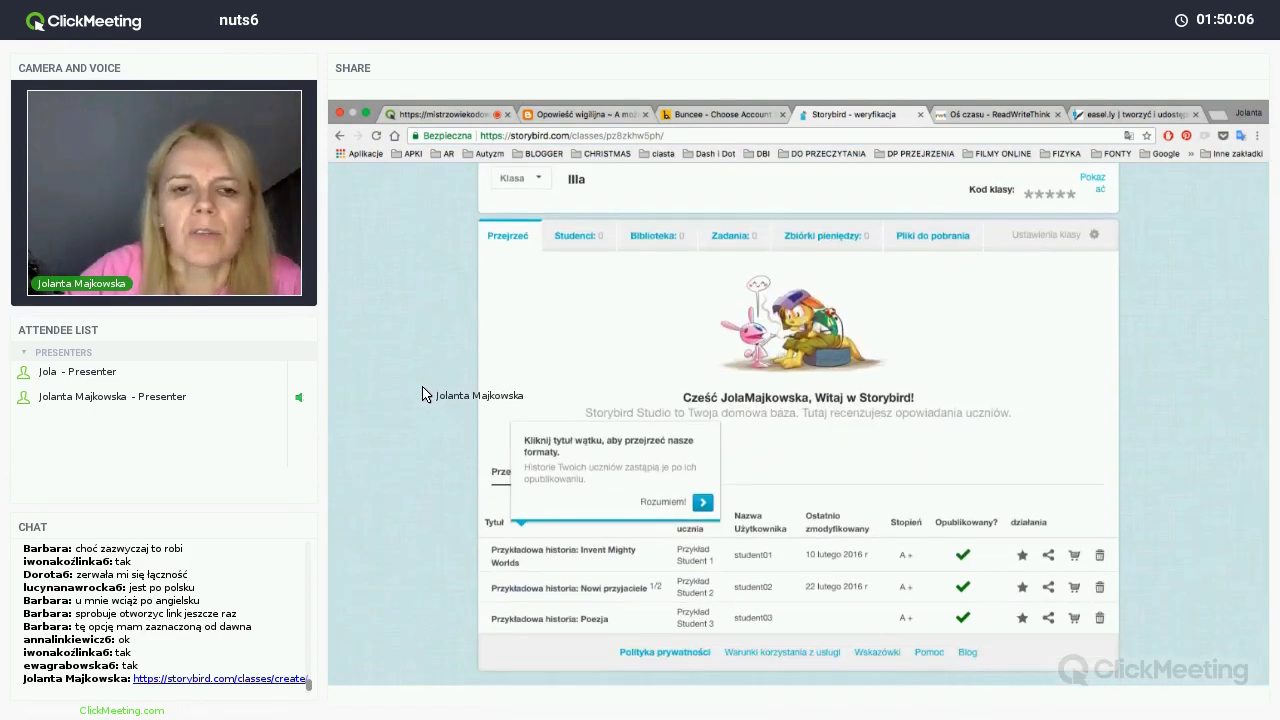
scroll(424, 393, "up", 1)
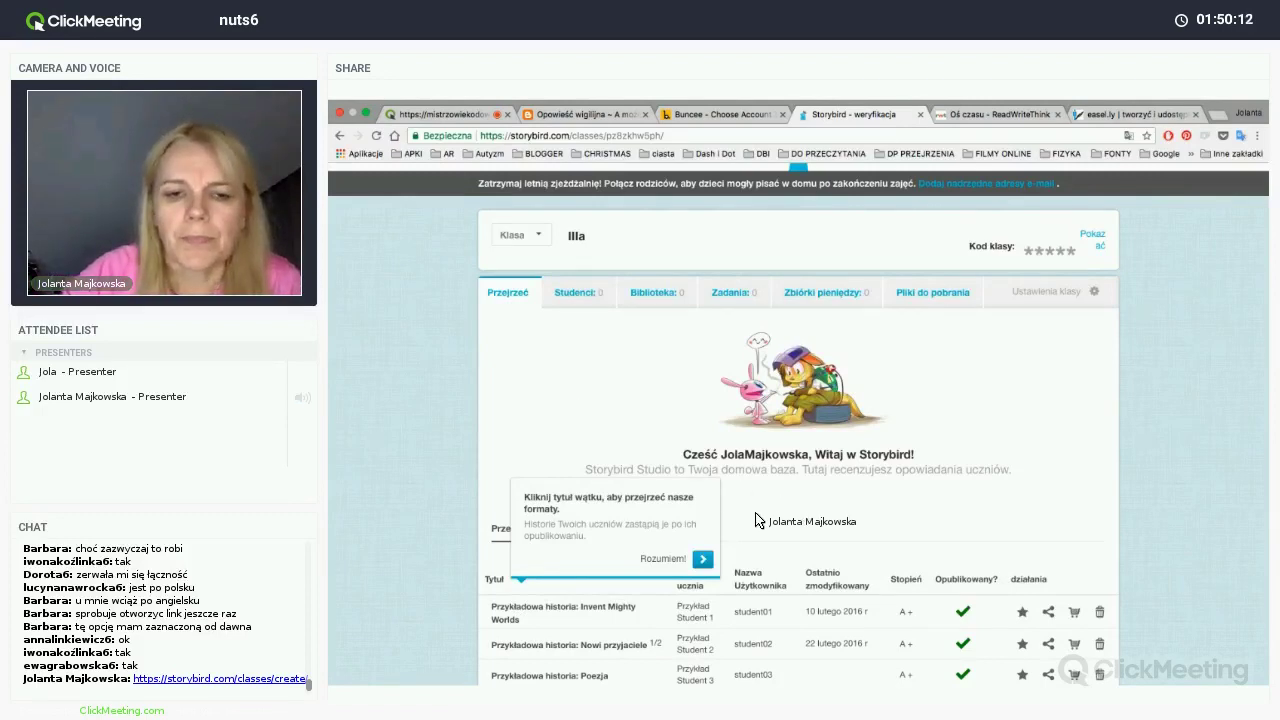
scroll(757, 520, "up", 1)
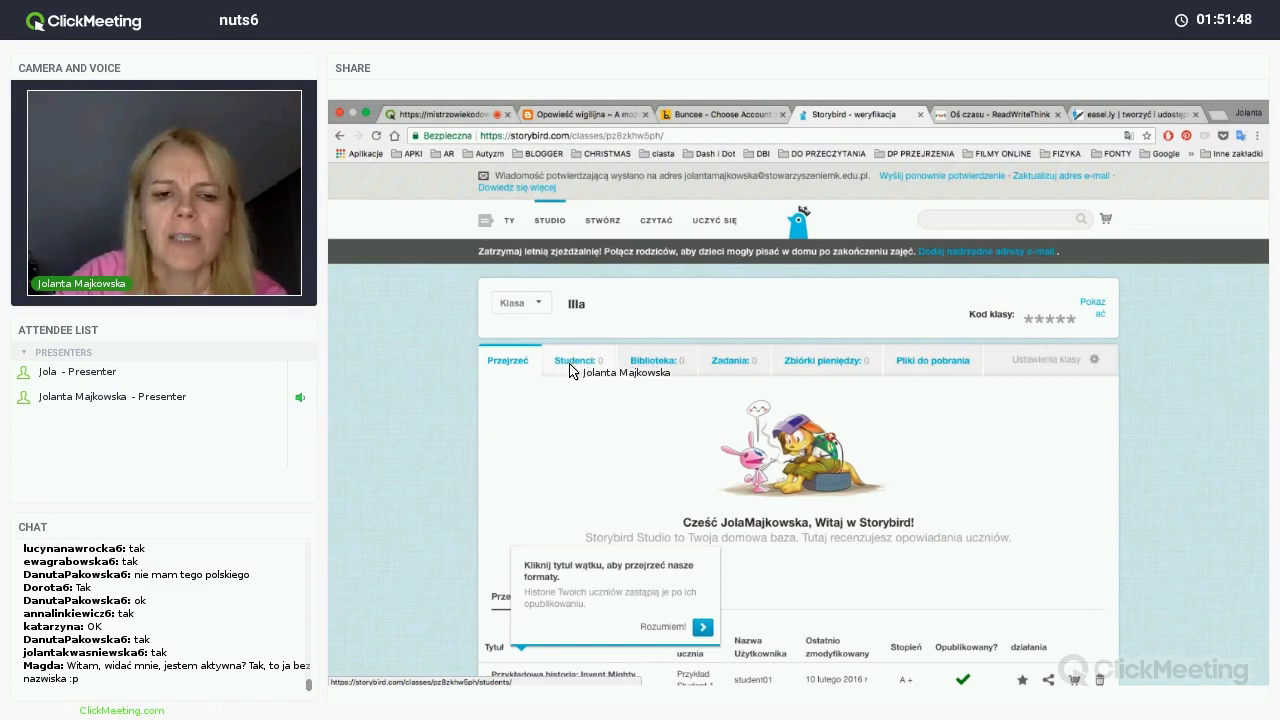
Step: Open class IIIa's Students tab to show the form for creating student accounts
left_click(570, 367)
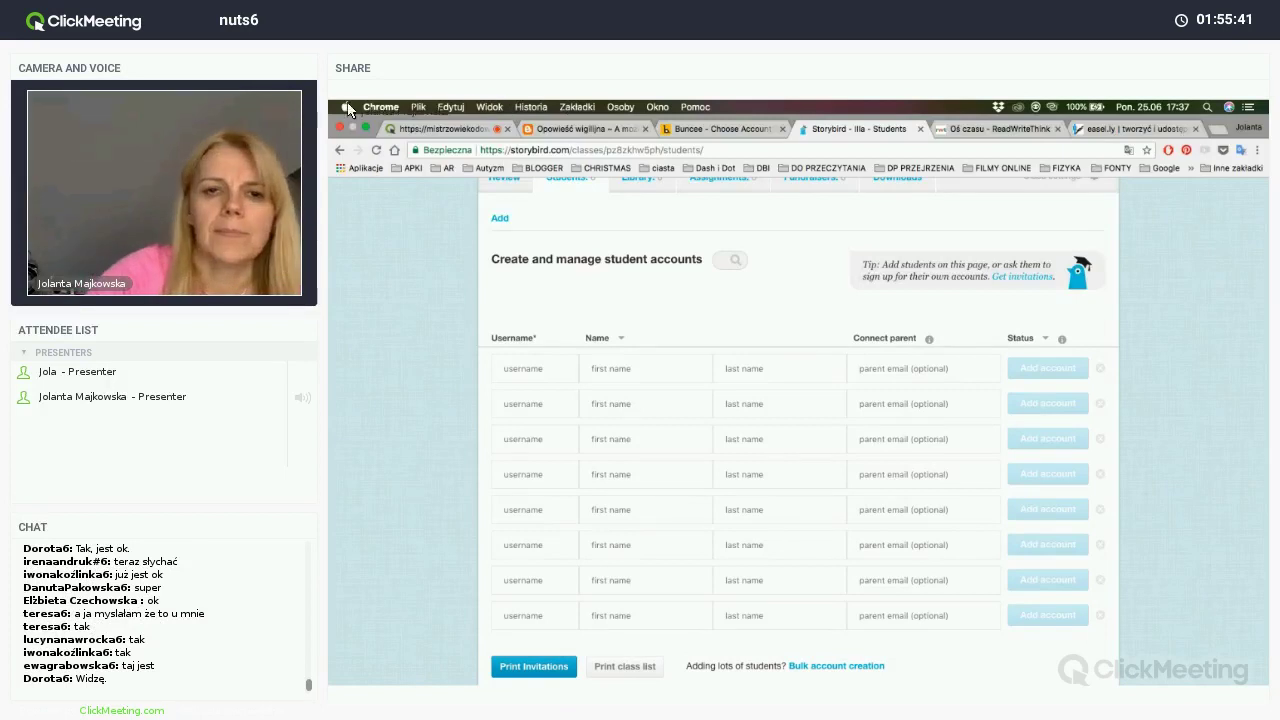
left_click(435, 131)
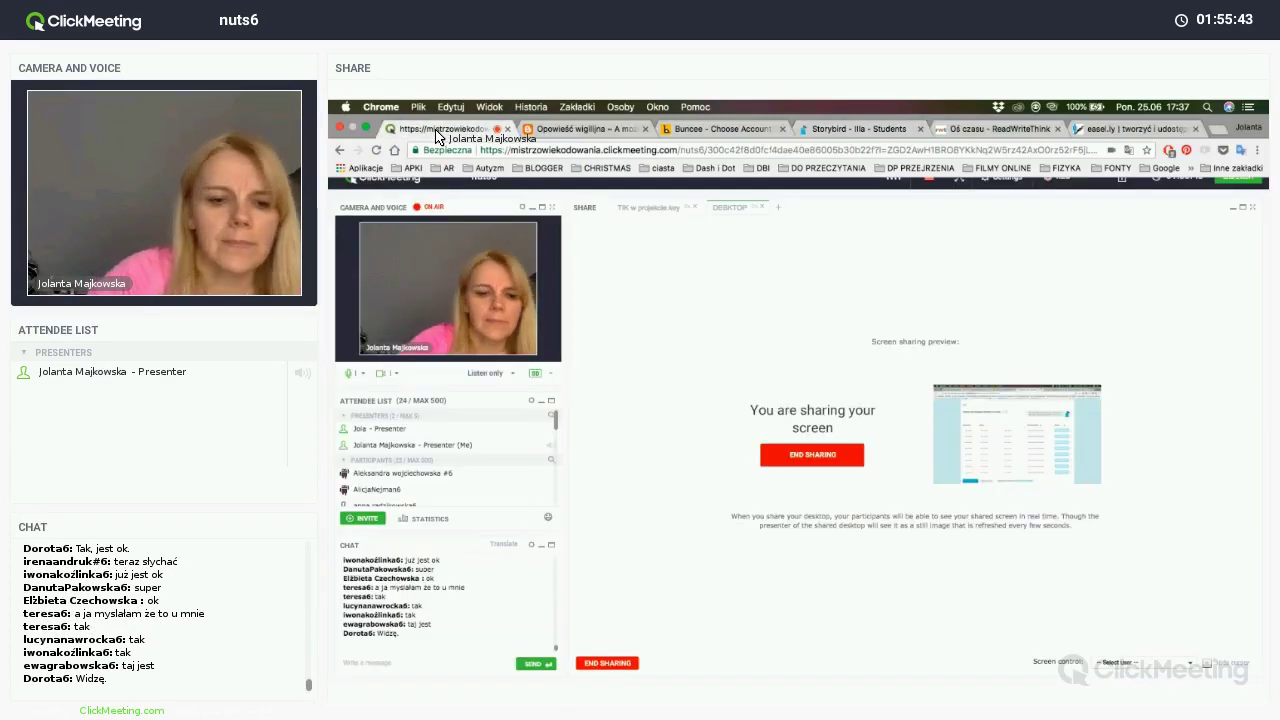
left_click(818, 133)
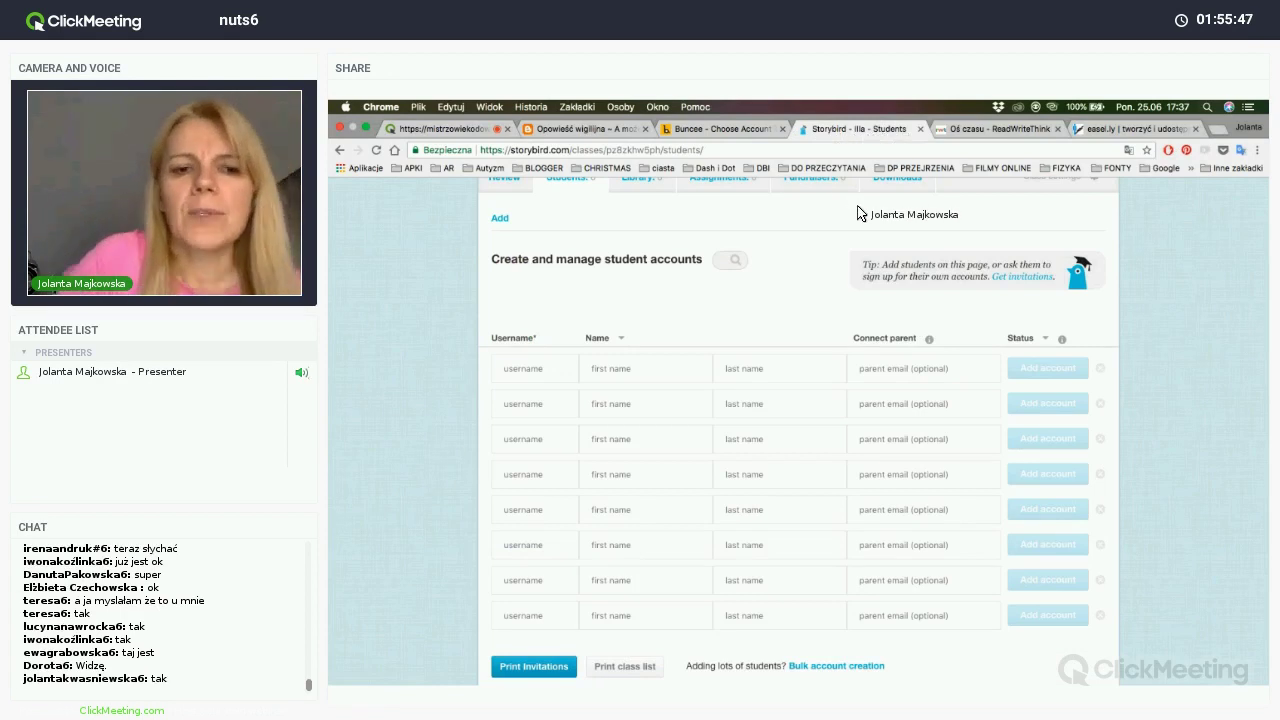
scroll(820, 251, "up", 1)
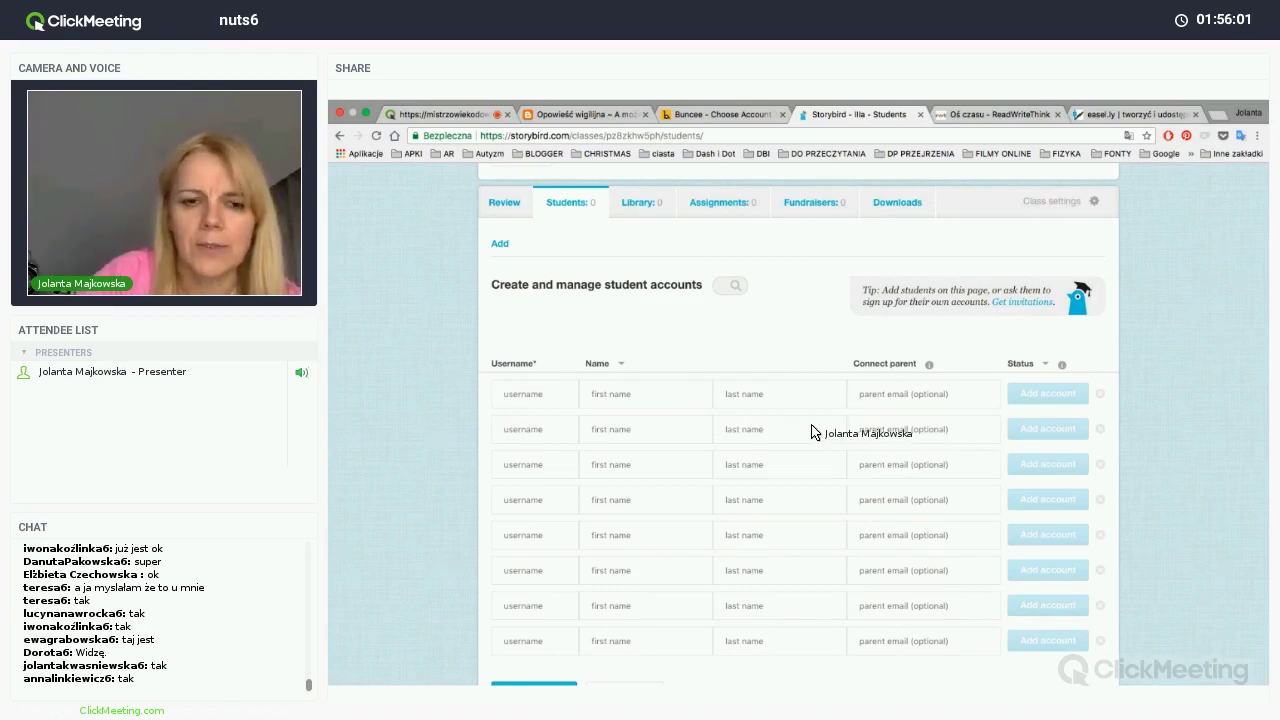
Step: Add the first student account with the student's username, leaving it waiting with a temporary password
left_click(528, 399)
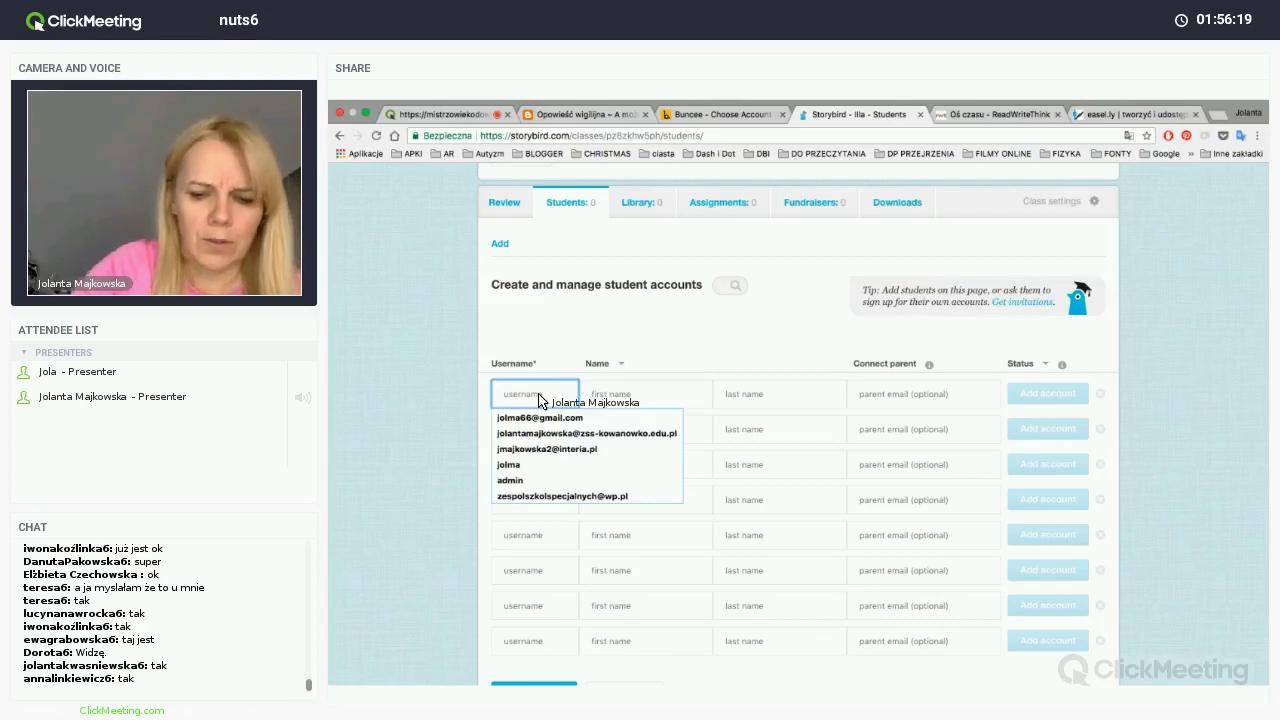
type("JolaMajka")
left_click(643, 400)
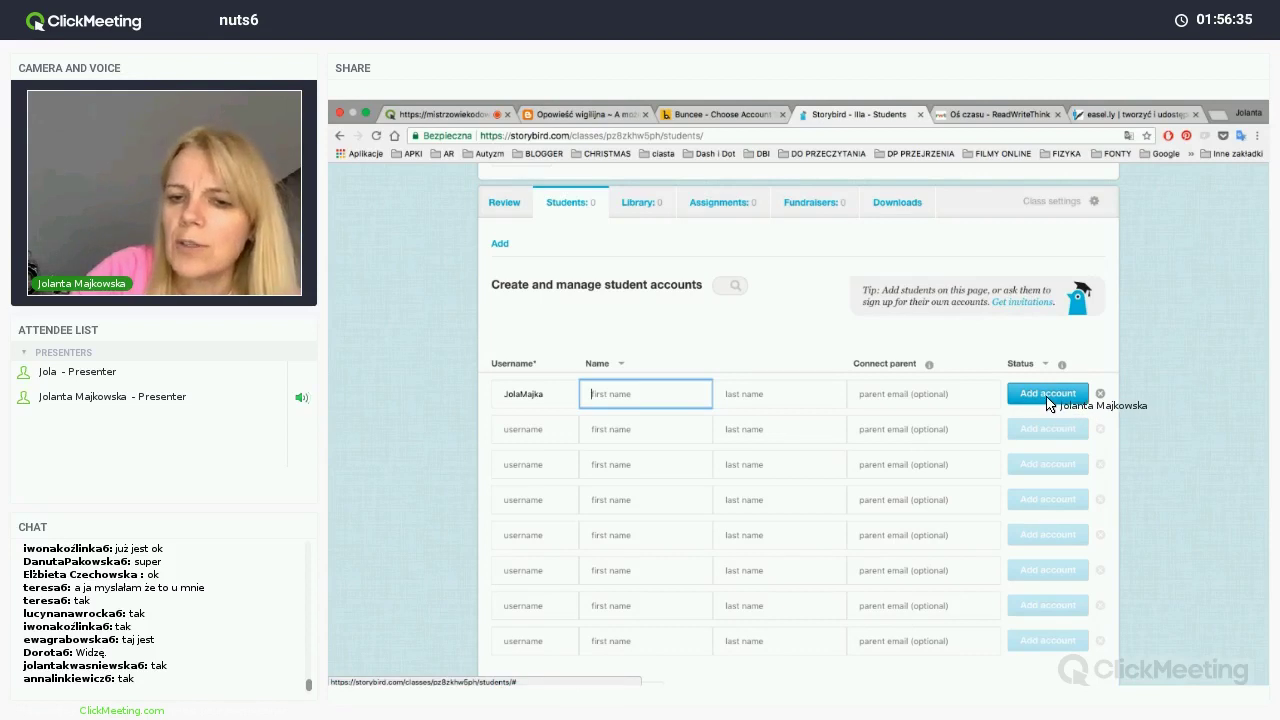
left_click(1046, 395)
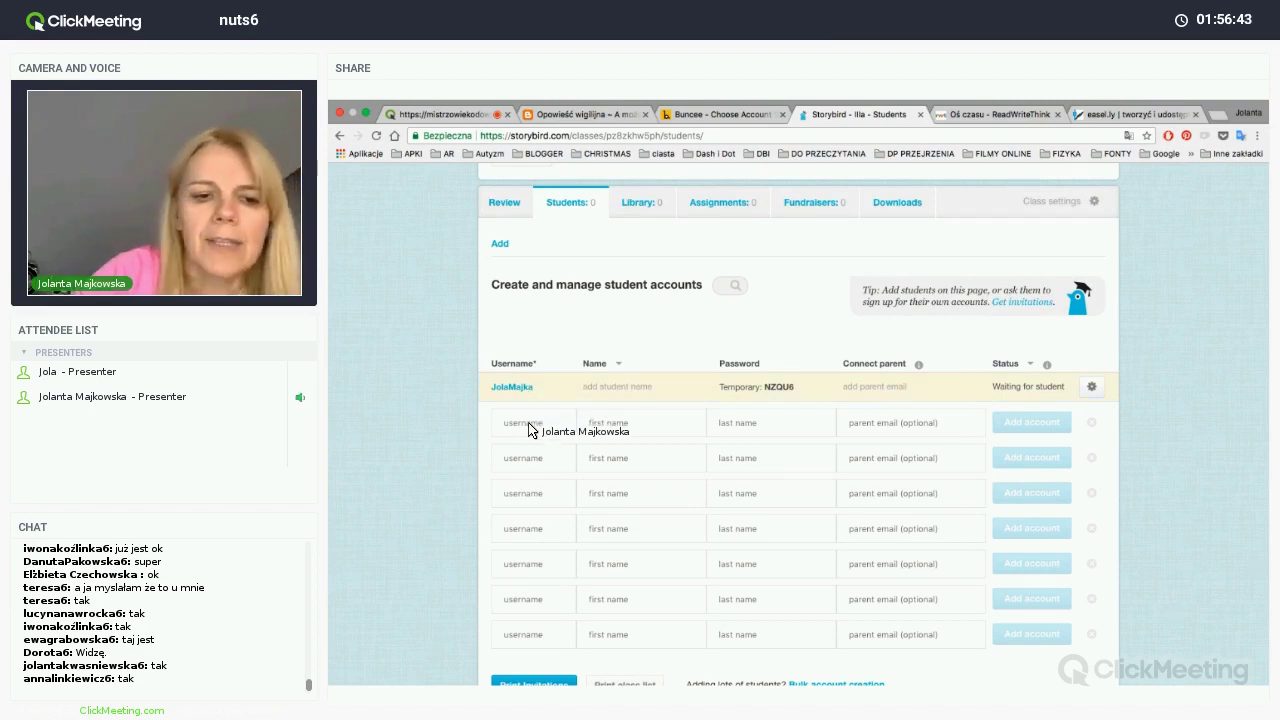
left_click(526, 425)
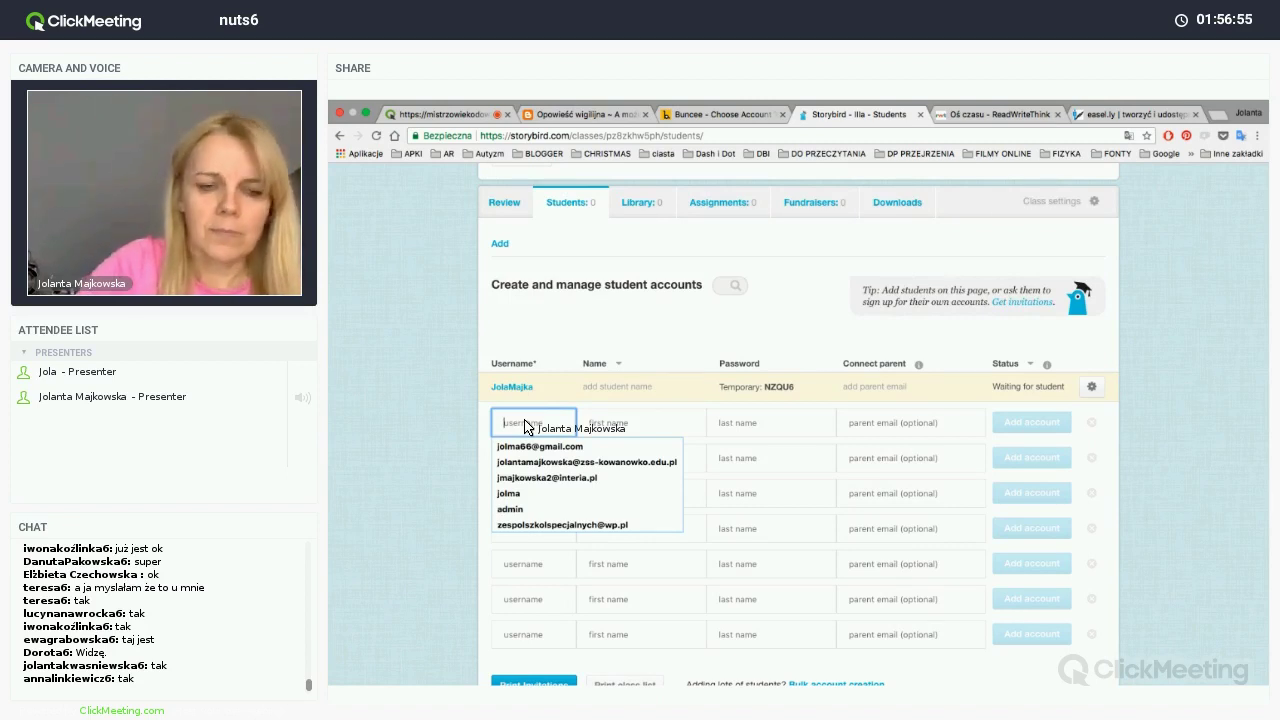
left_click(1030, 424)
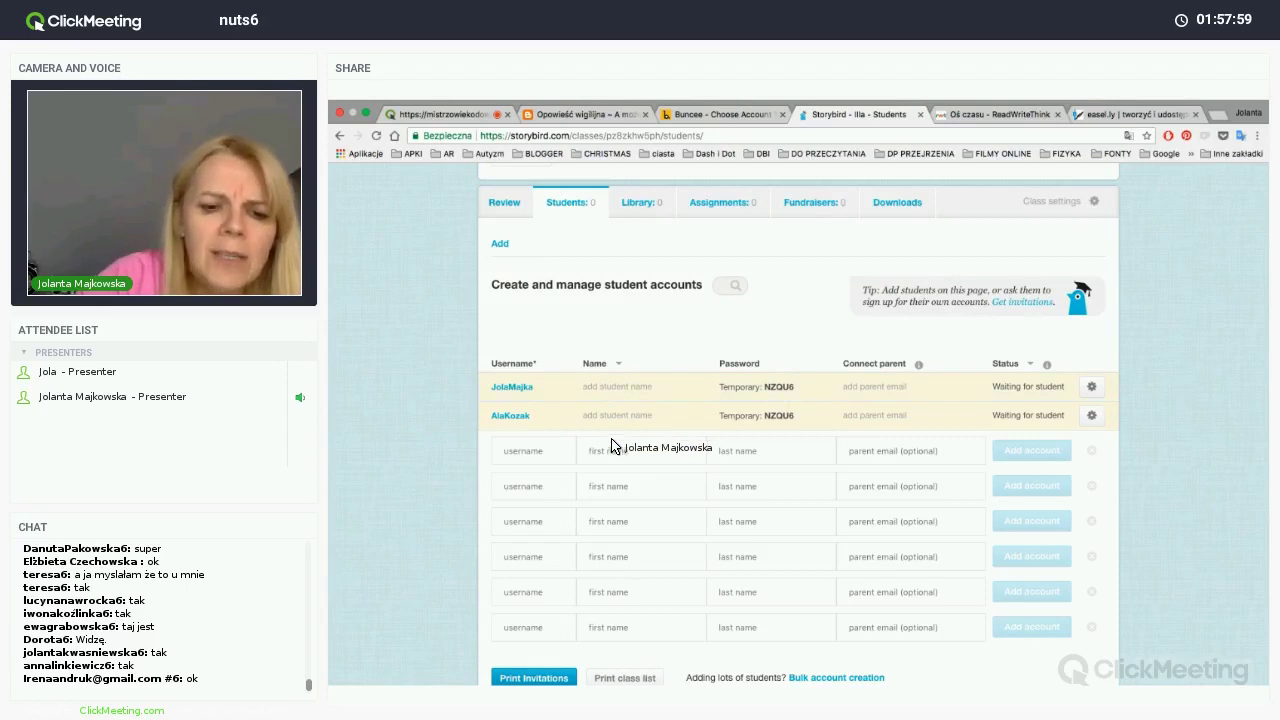
scroll(614, 449, "down", 2)
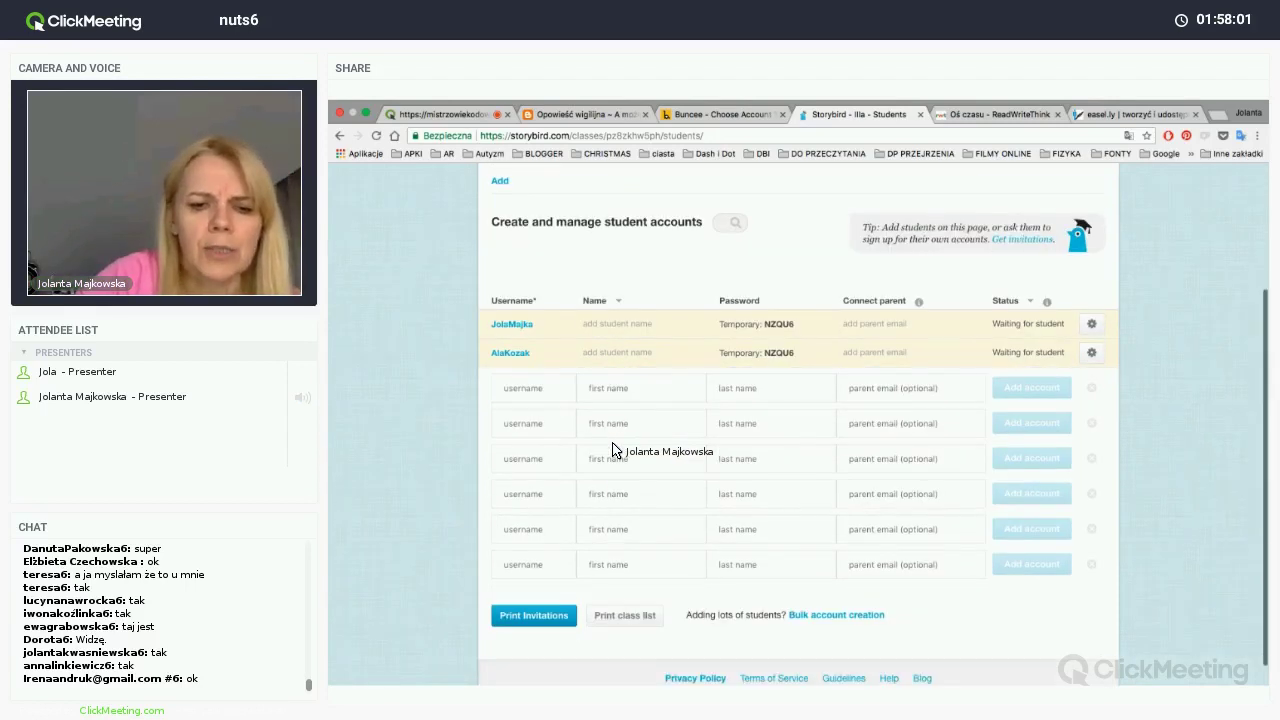
scroll(614, 449, "down", 1)
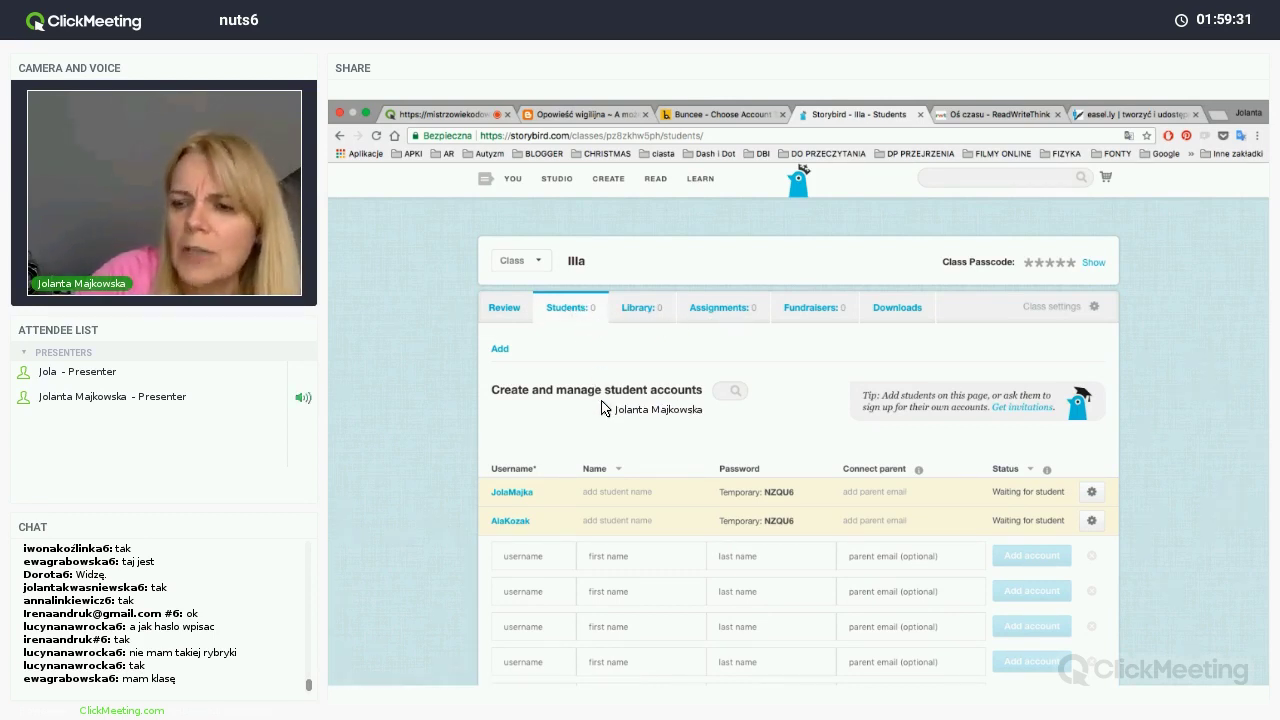
scroll(686, 376, "down", 2)
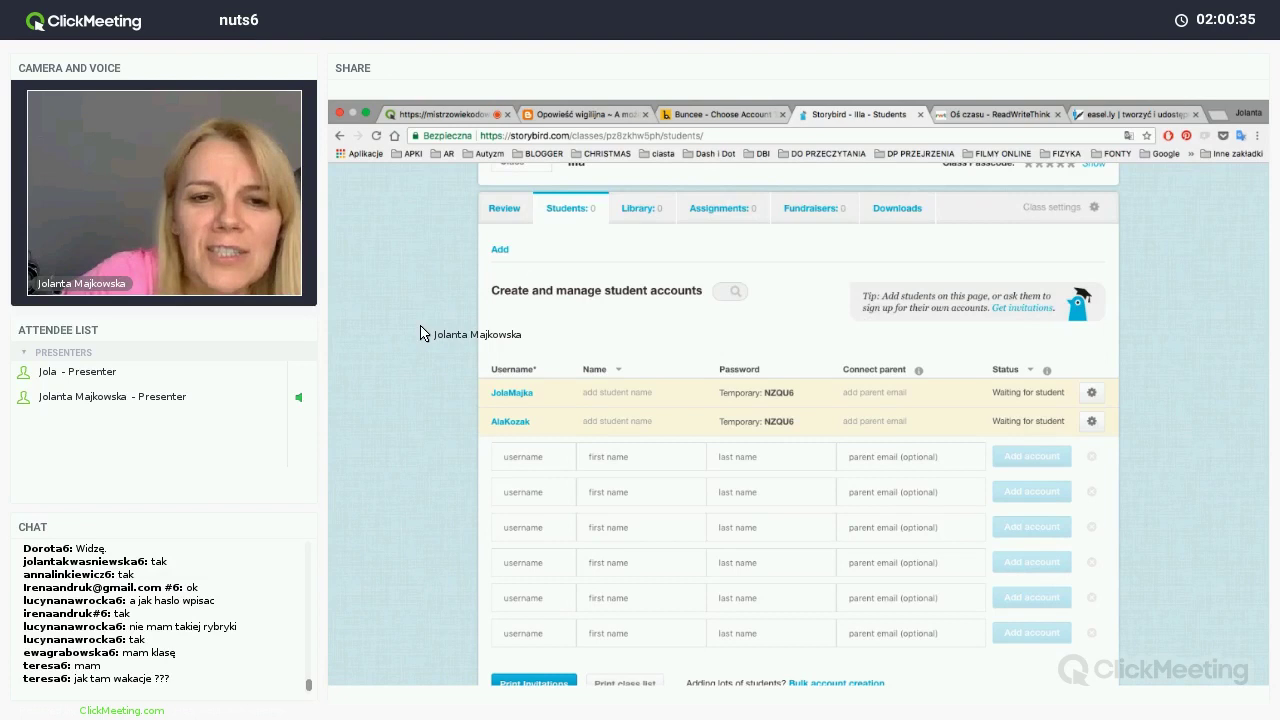
scroll(420, 333, "up", 2)
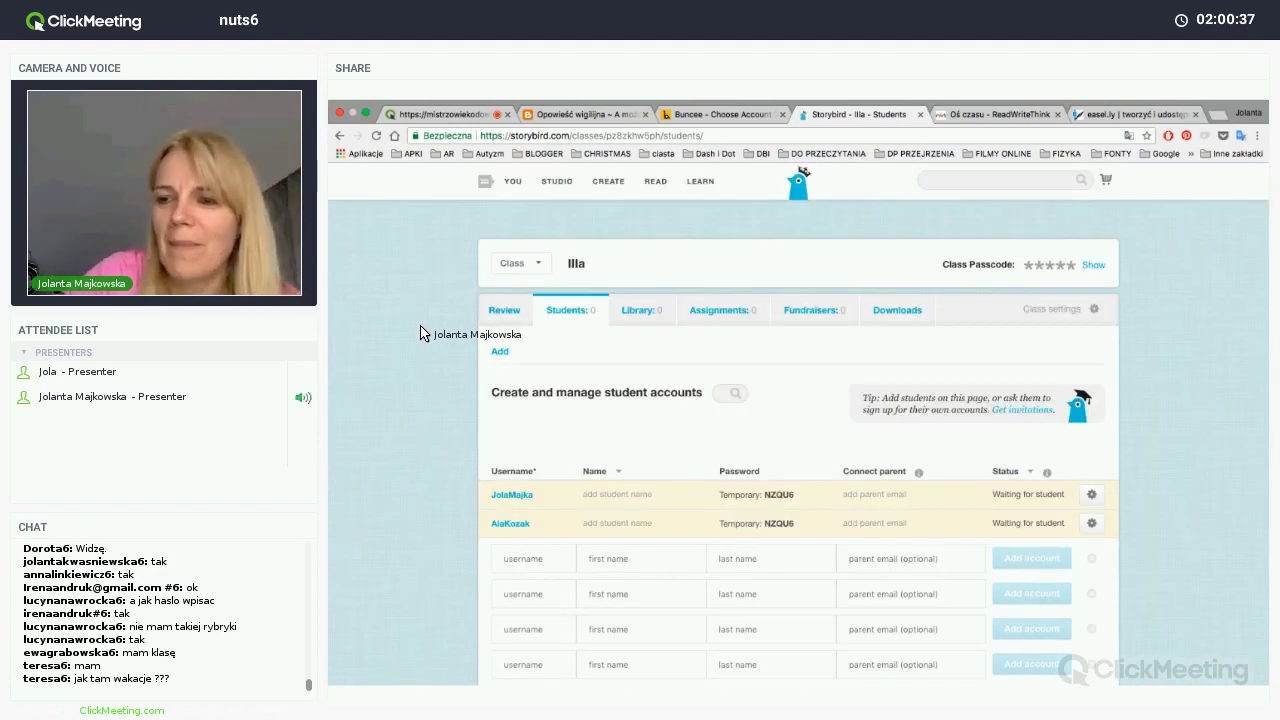
scroll(420, 333, "down", 1)
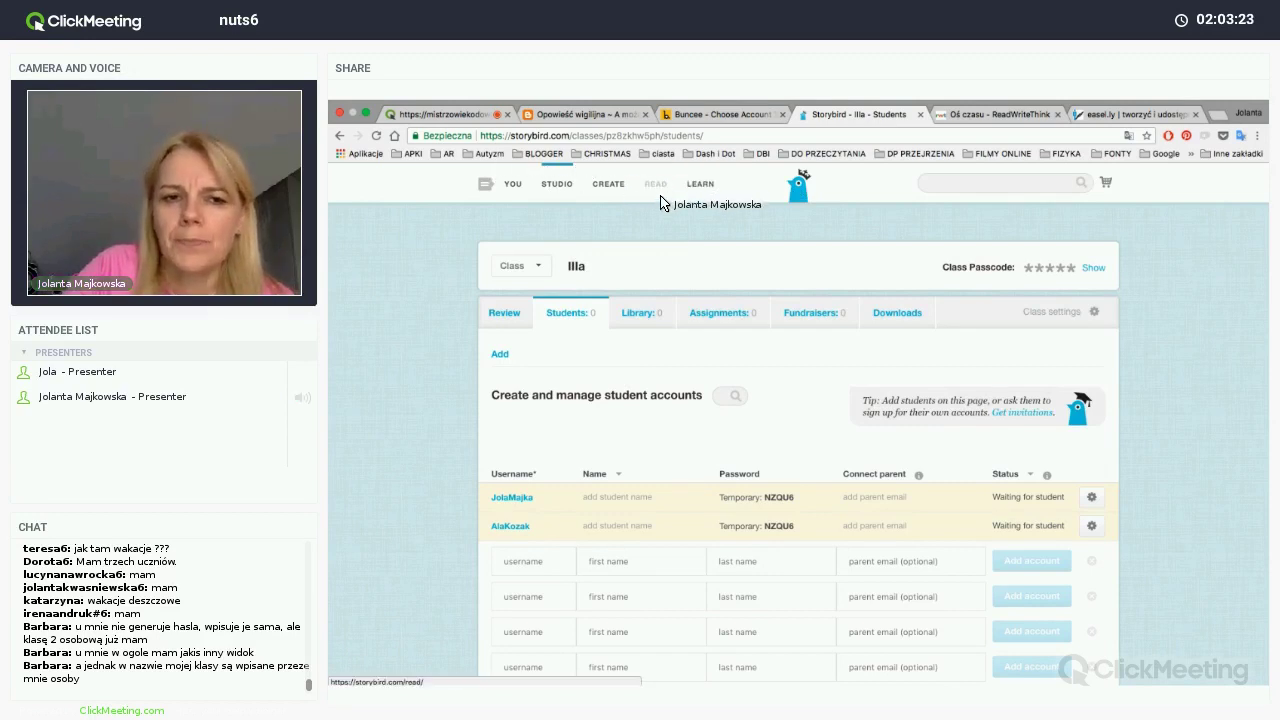
Step: Open the Create page's artwork gallery and dismiss the translation notice and picture tip
left_click(606, 193)
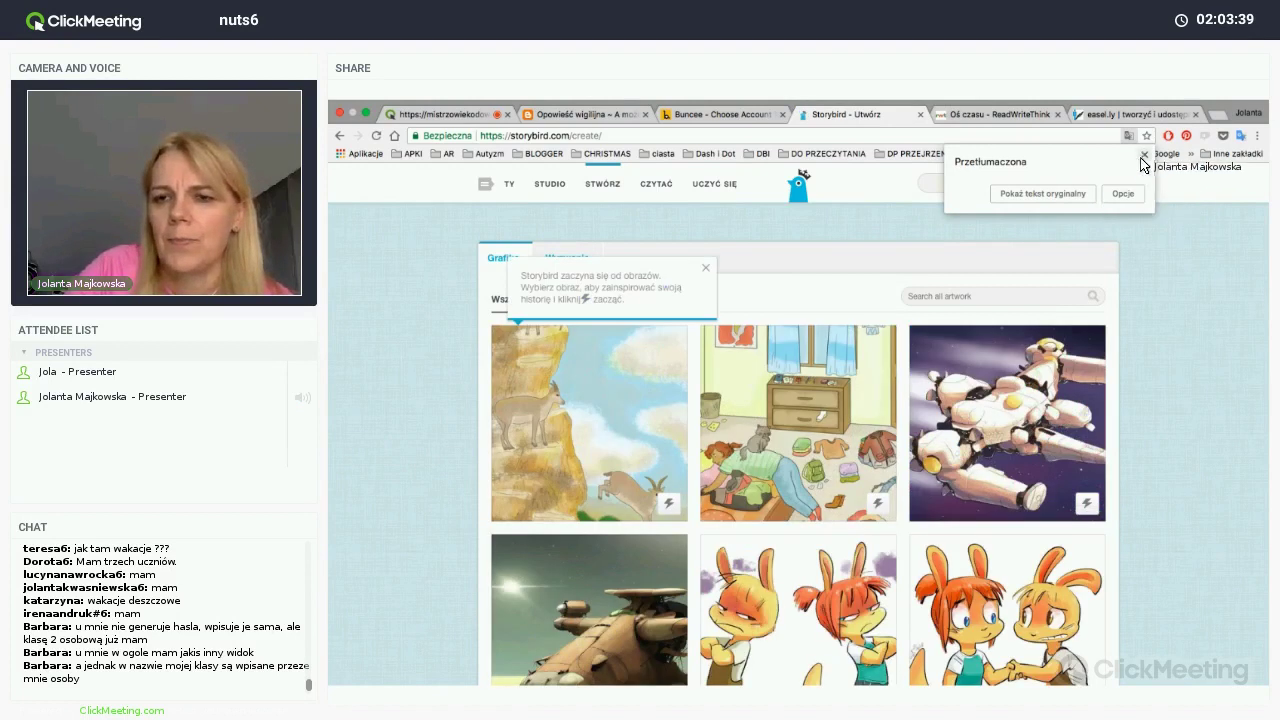
left_click(1144, 156)
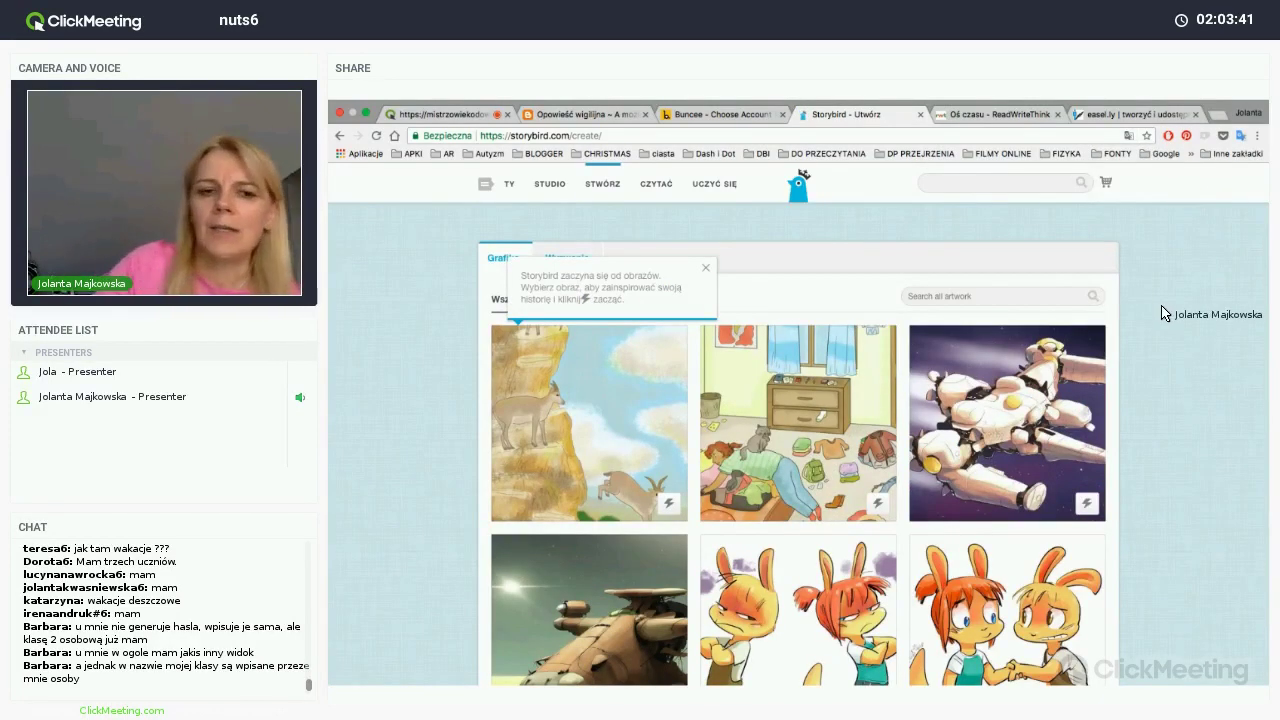
left_click(706, 268)
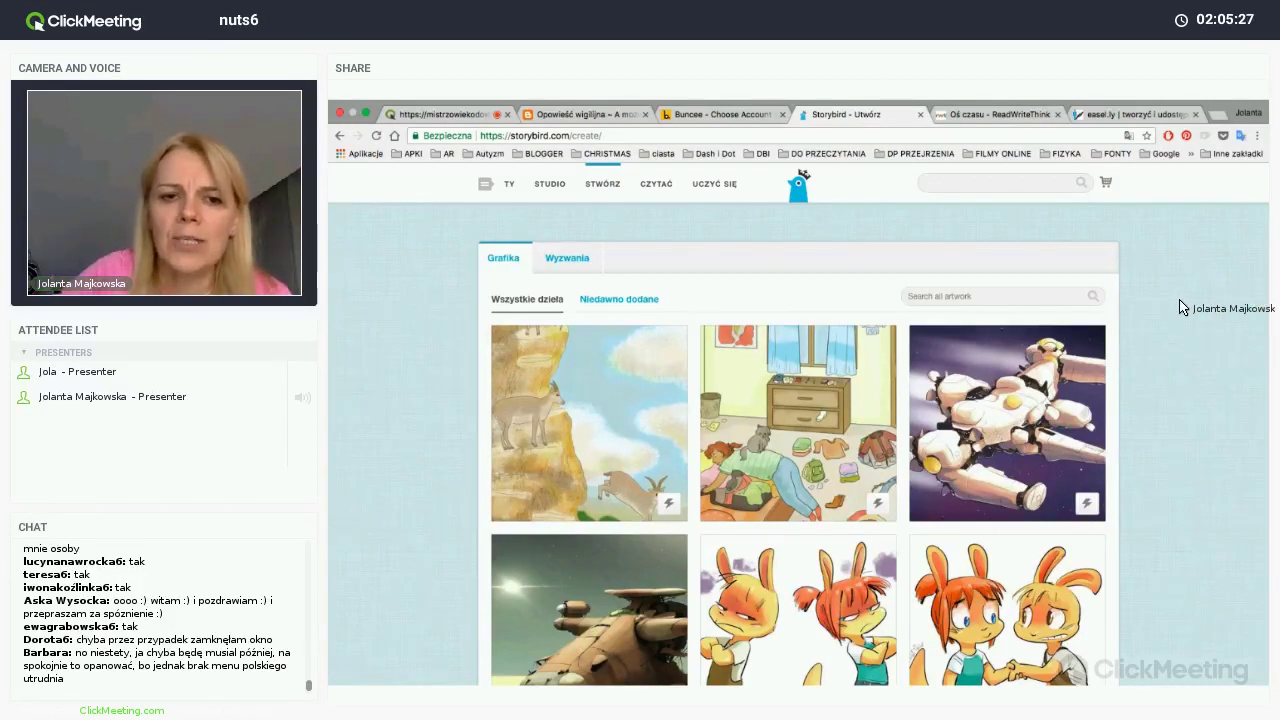
Step: Put the cursor in the 'Search all artwork' field, closing the recent search suggestions
left_click(962, 297)
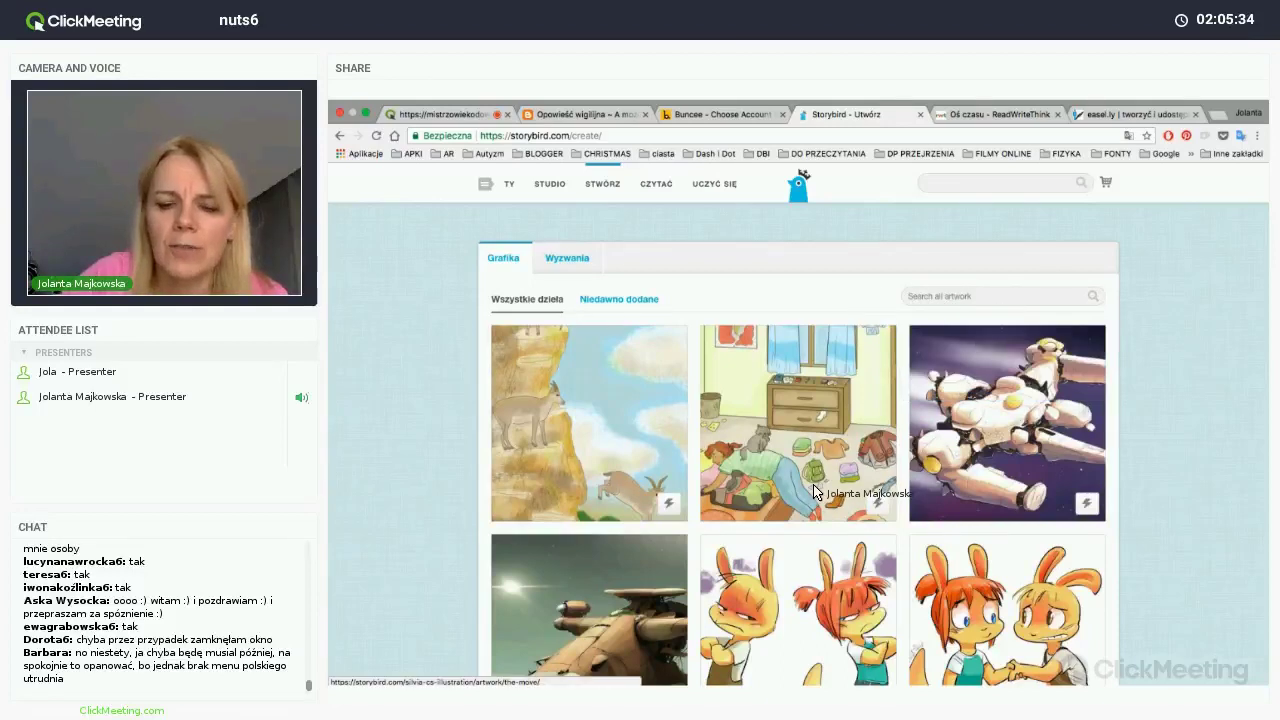
left_click(937, 298)
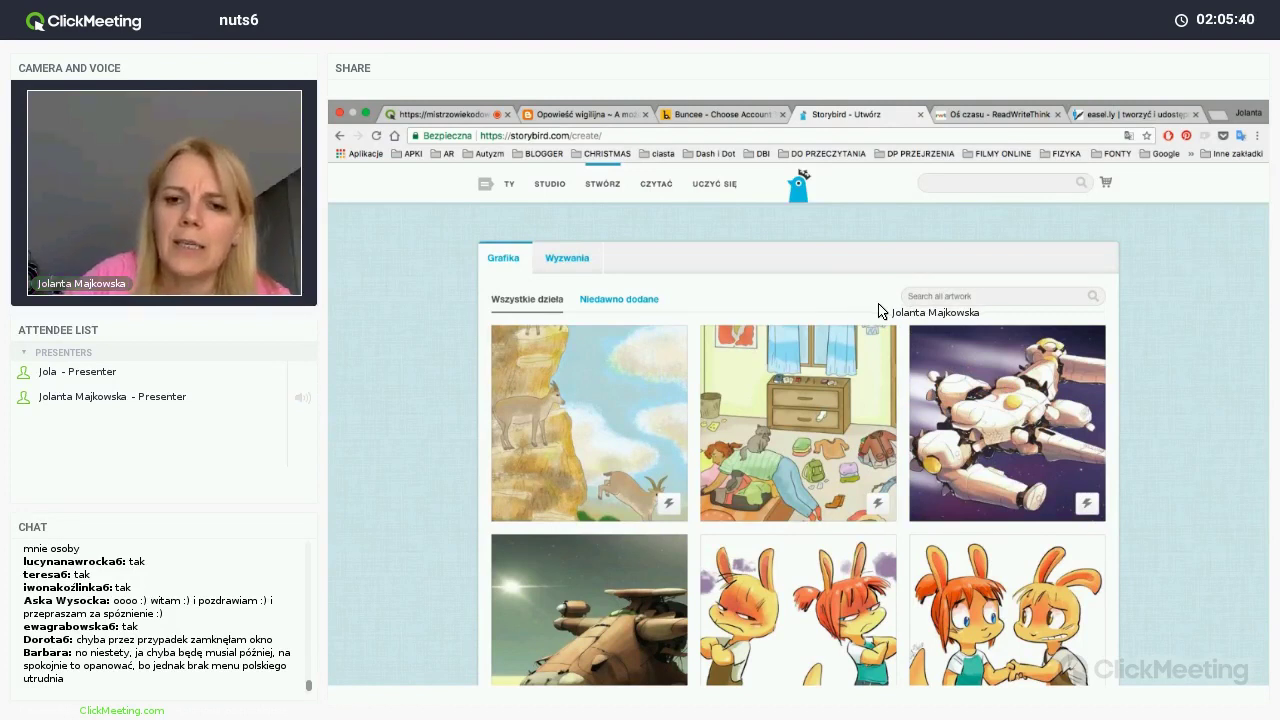
left_click(939, 297)
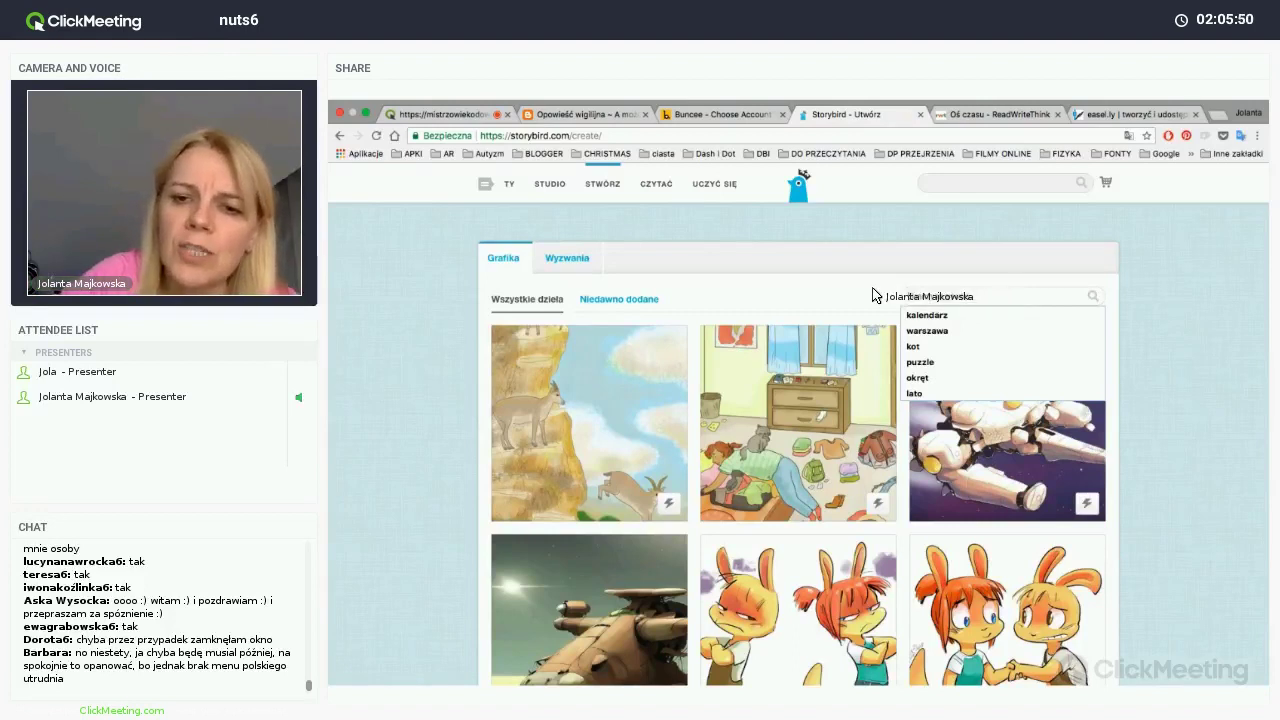
left_click(866, 290)
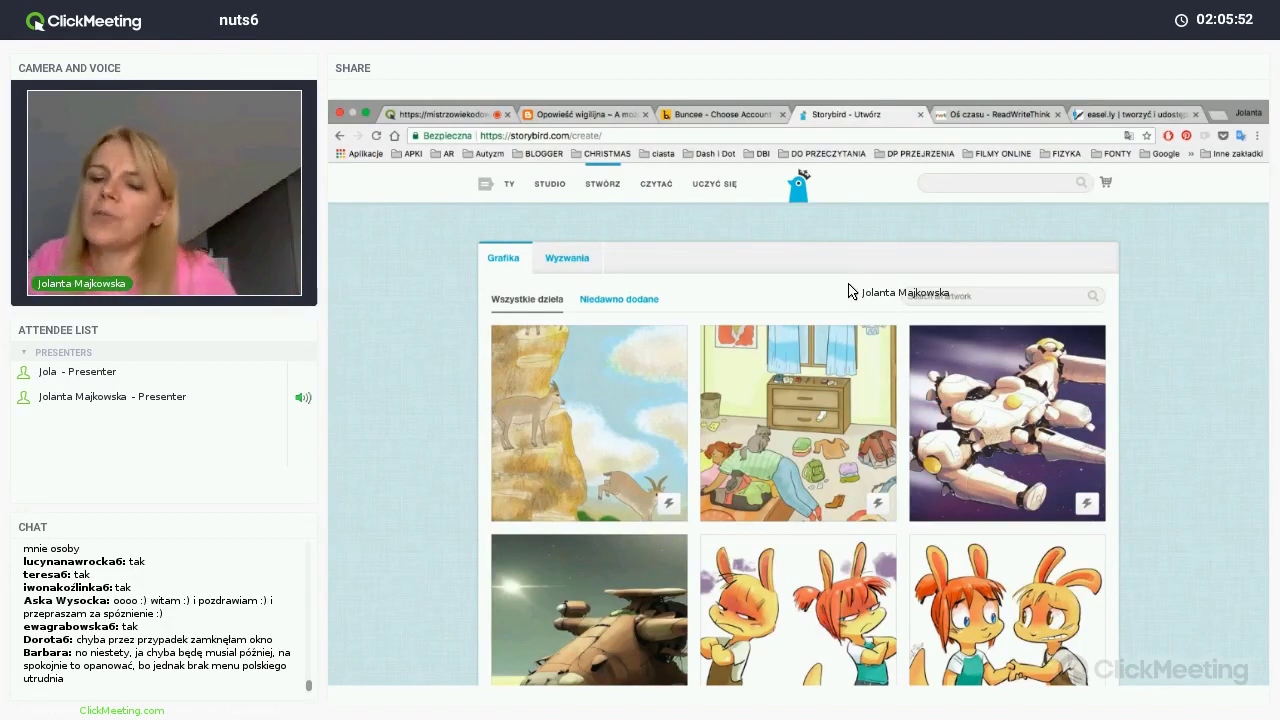
left_click(952, 297)
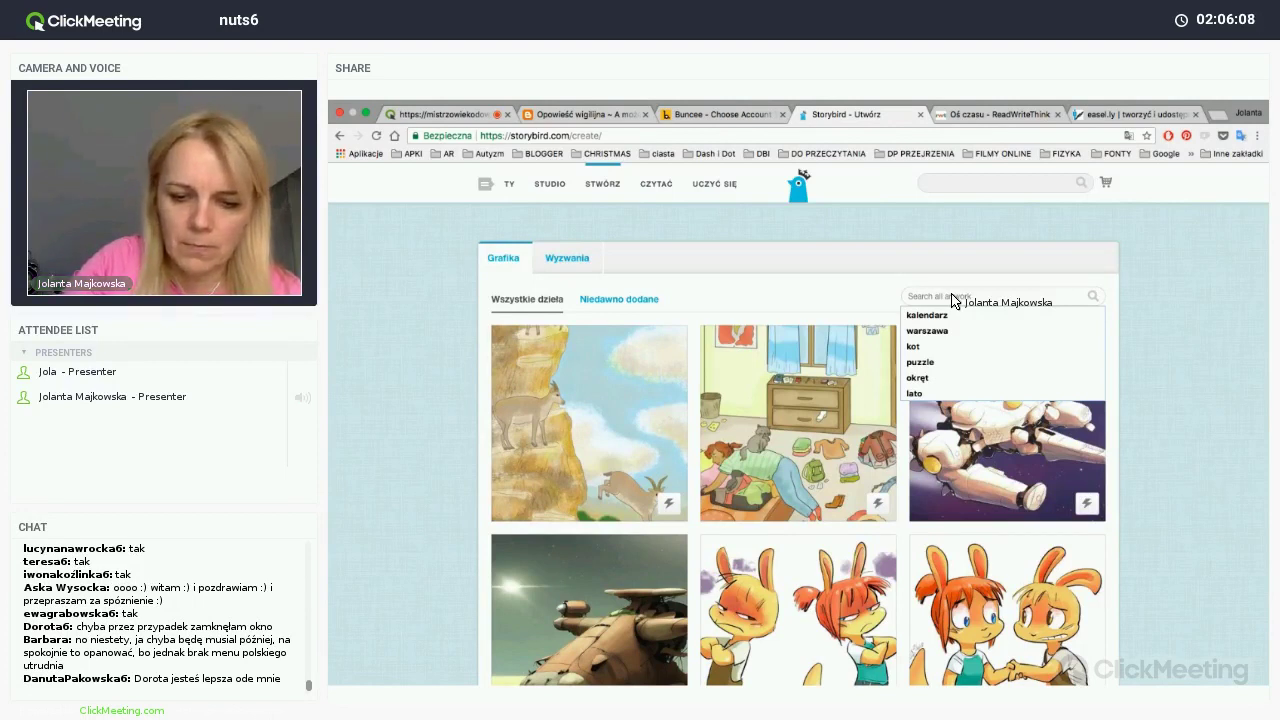
Step: Search the artwork for 'holidey', then correct it to 'holidays' to list 92 illustrations
type("holidey")
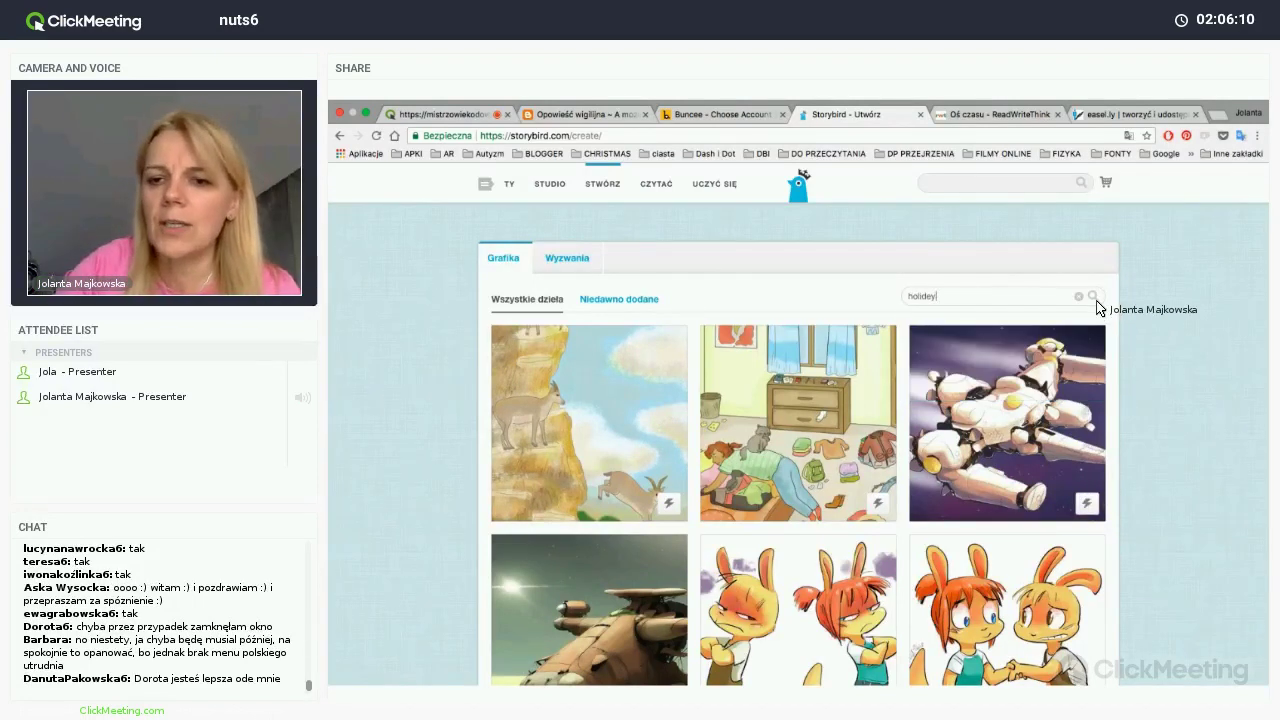
left_click(1094, 297)
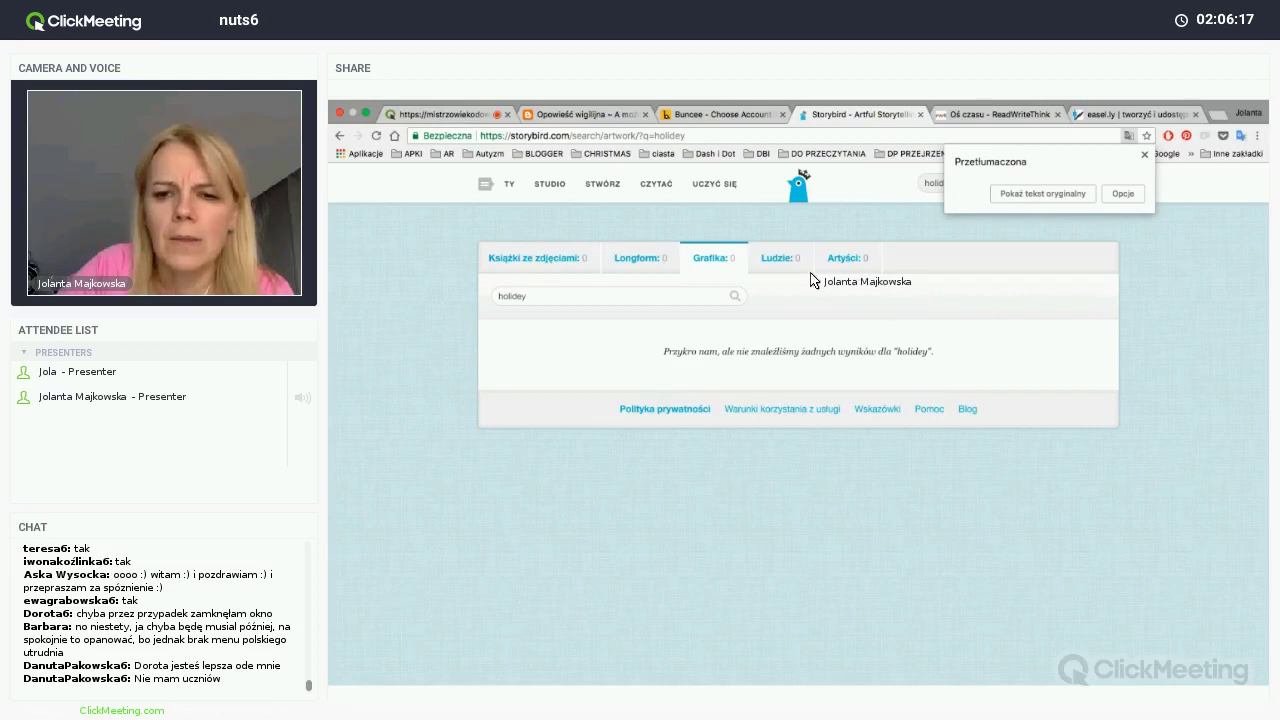
left_click(524, 298)
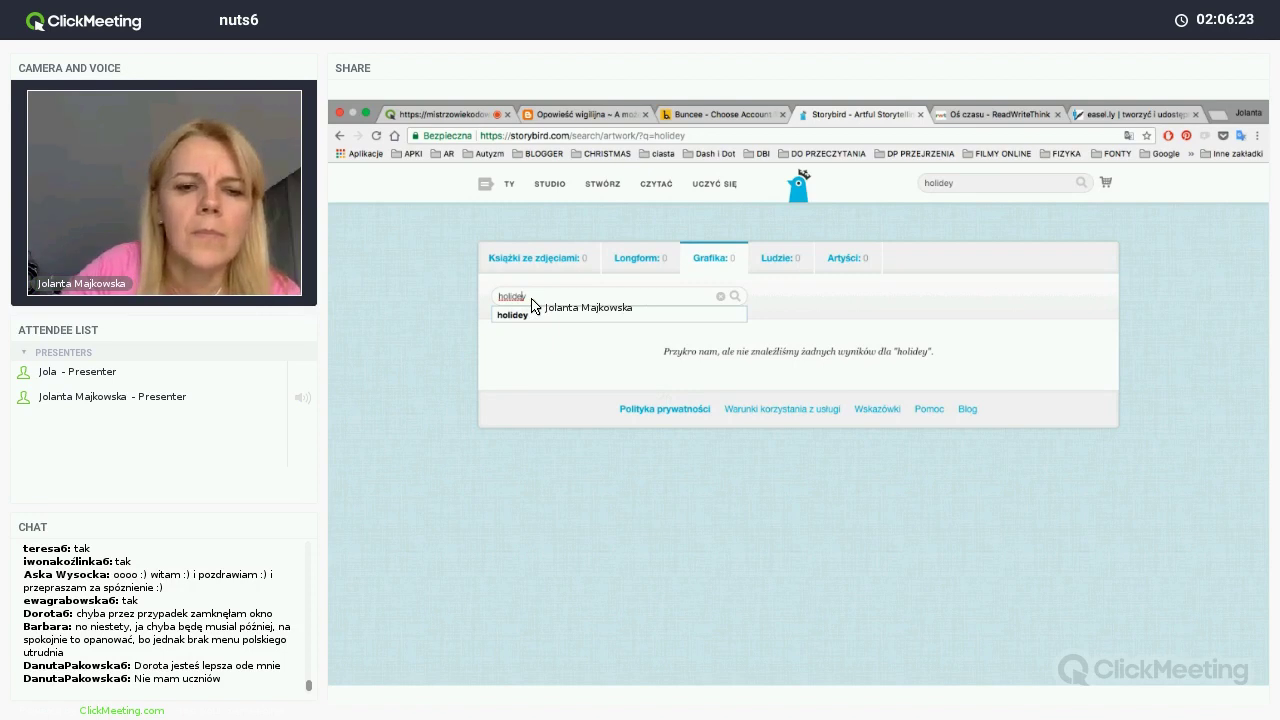
key("BackSpace")
key("BackSpace")
type("ays")
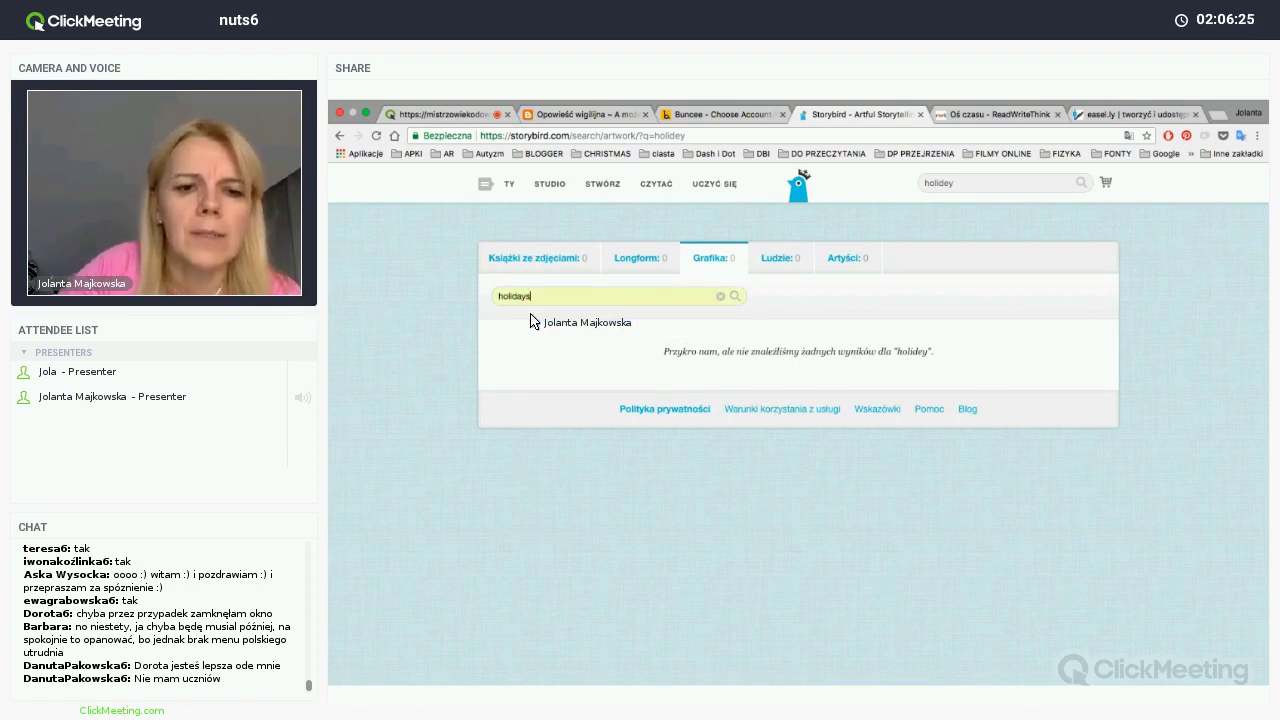
left_click(734, 296)
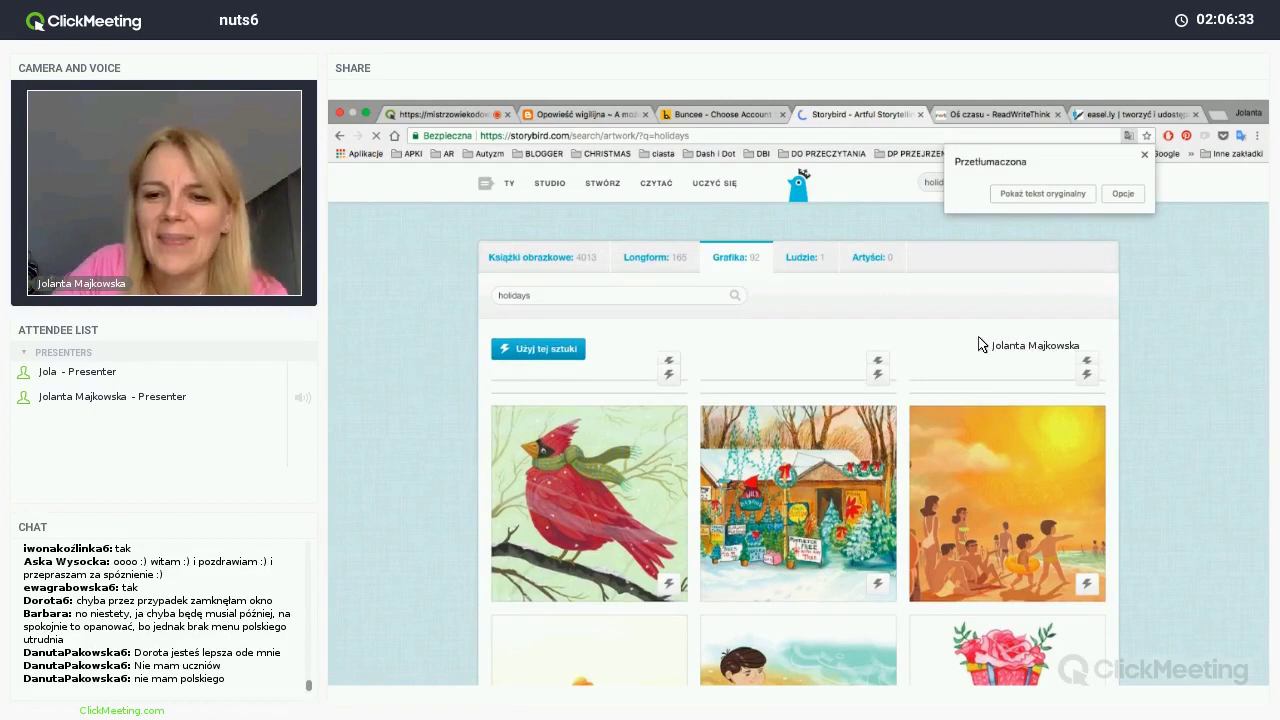
scroll(1100, 254, "down", 3)
Step: Close the translation notice and scroll through the 'holidays' illustration results
left_click(1144, 155)
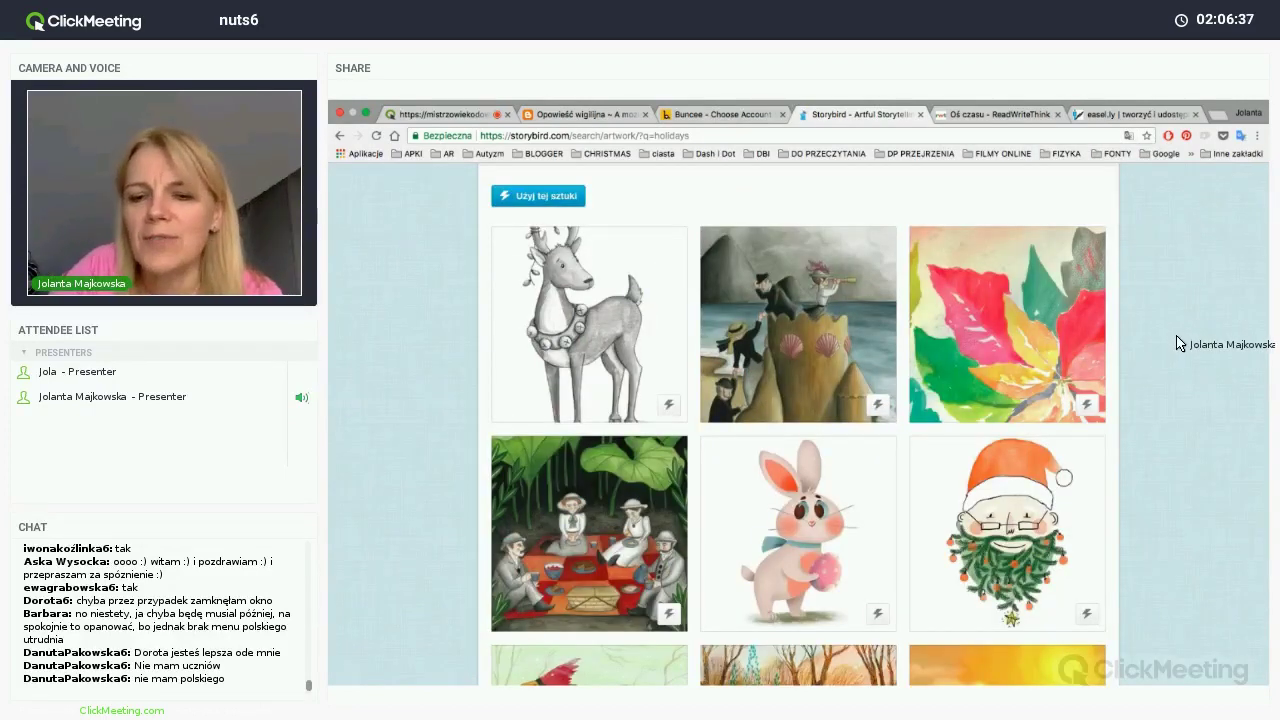
scroll(1181, 343, "down", 3)
scroll(1181, 343, "down", 1)
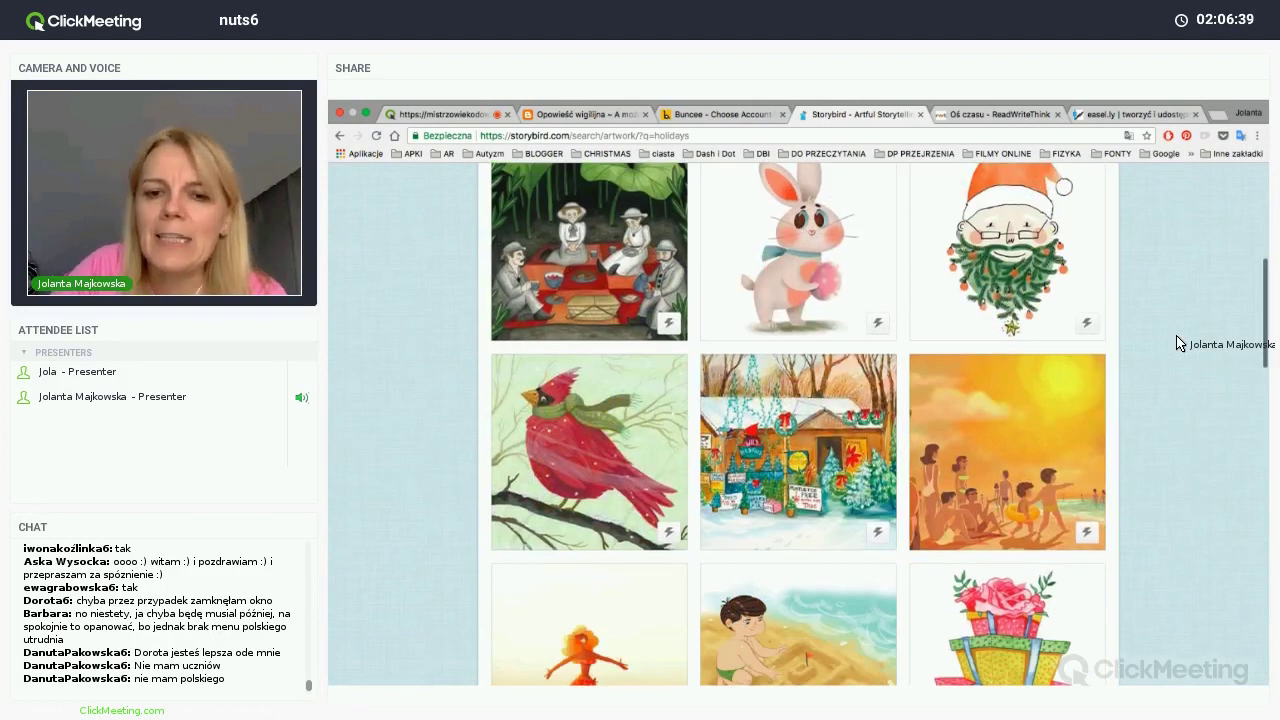
scroll(1181, 343, "down", 3)
scroll(758, 357, "up", 7)
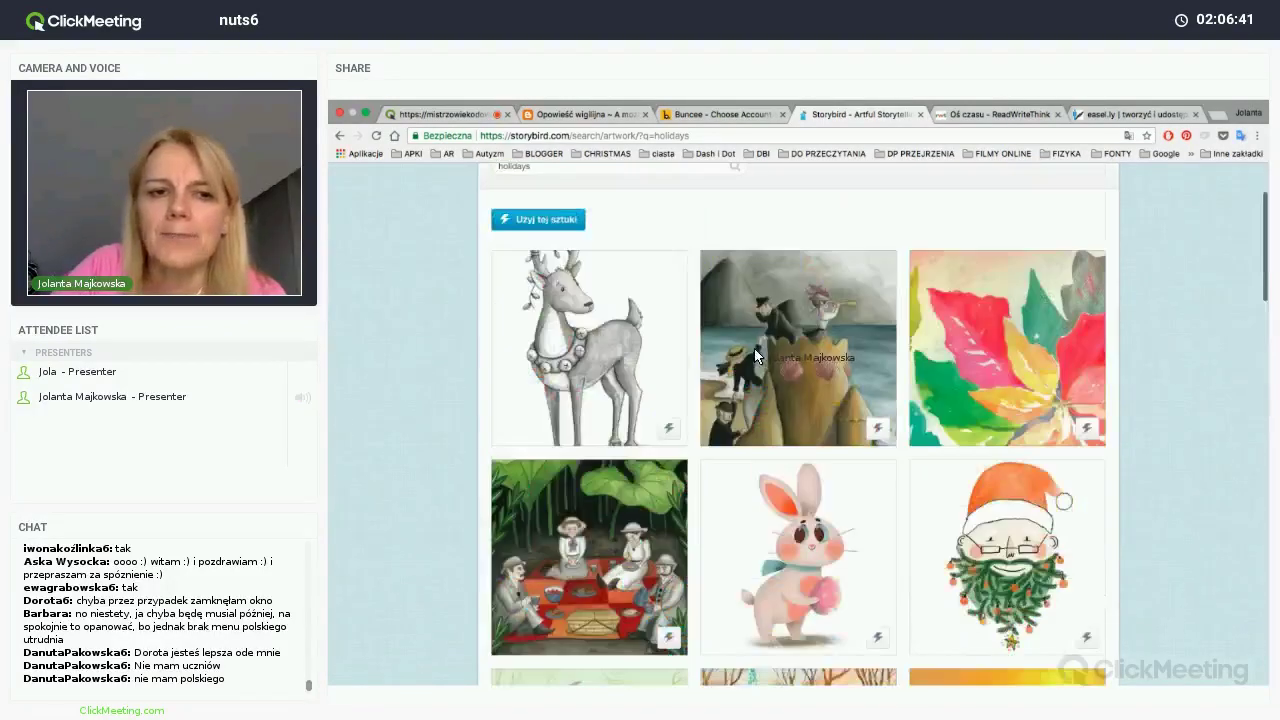
scroll(750, 350, "up", 2)
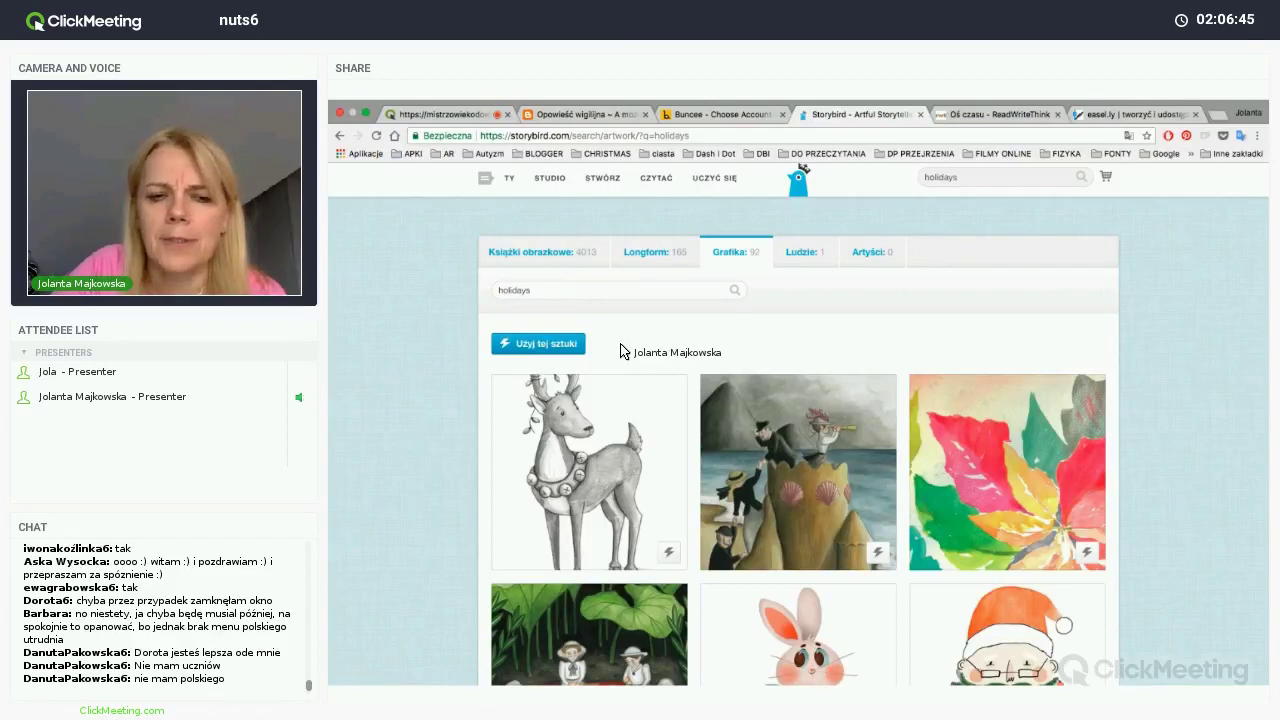
scroll(620, 350, "down", 1)
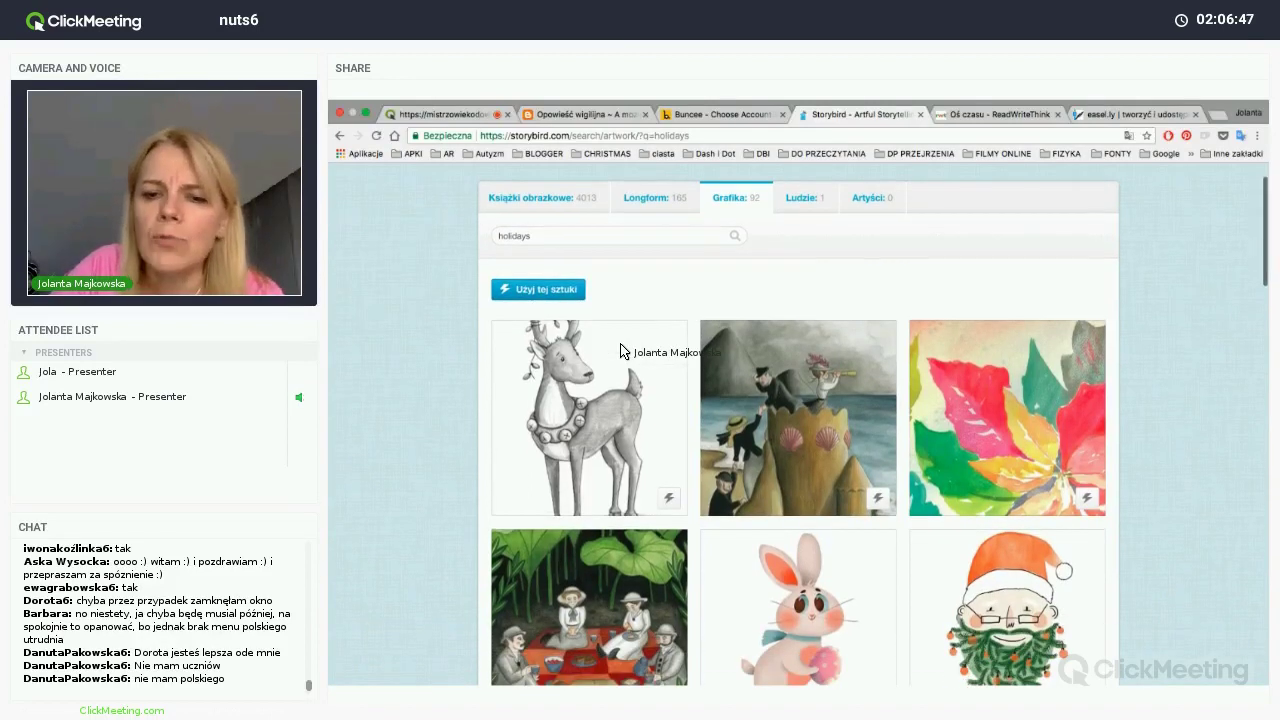
scroll(620, 350, "down", 5)
scroll(620, 350, "down", 1)
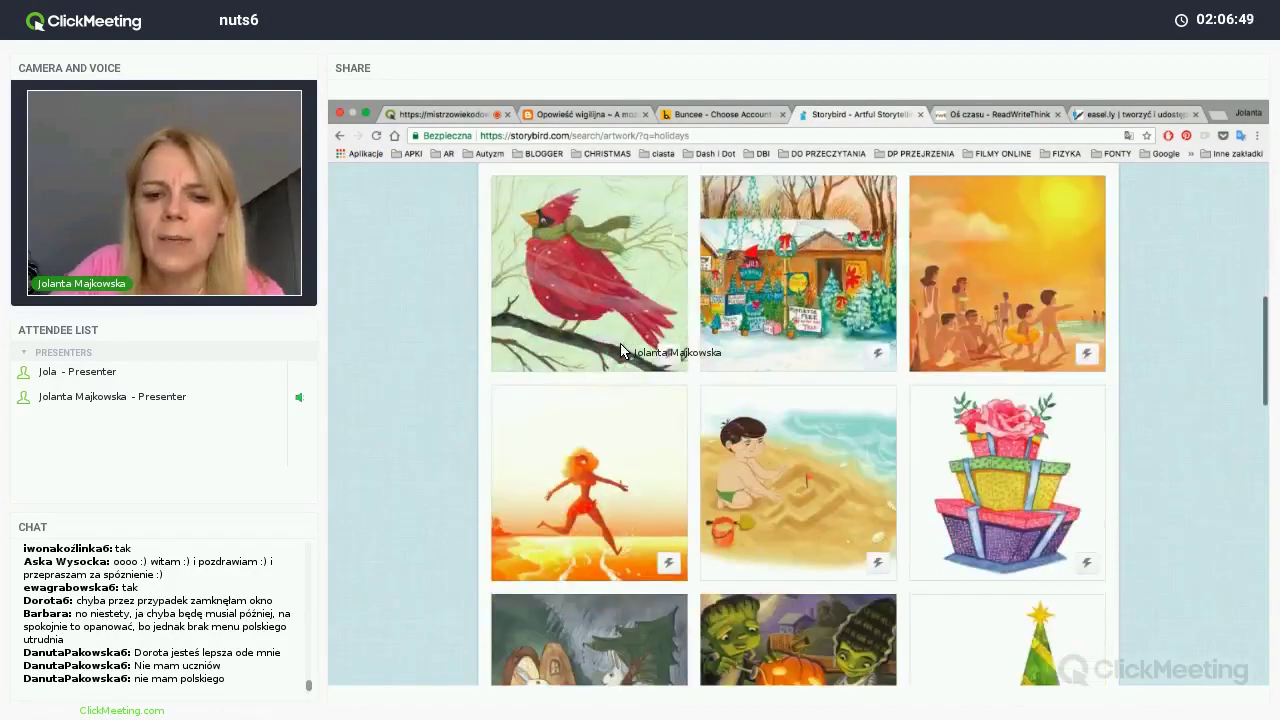
scroll(620, 350, "down", 1)
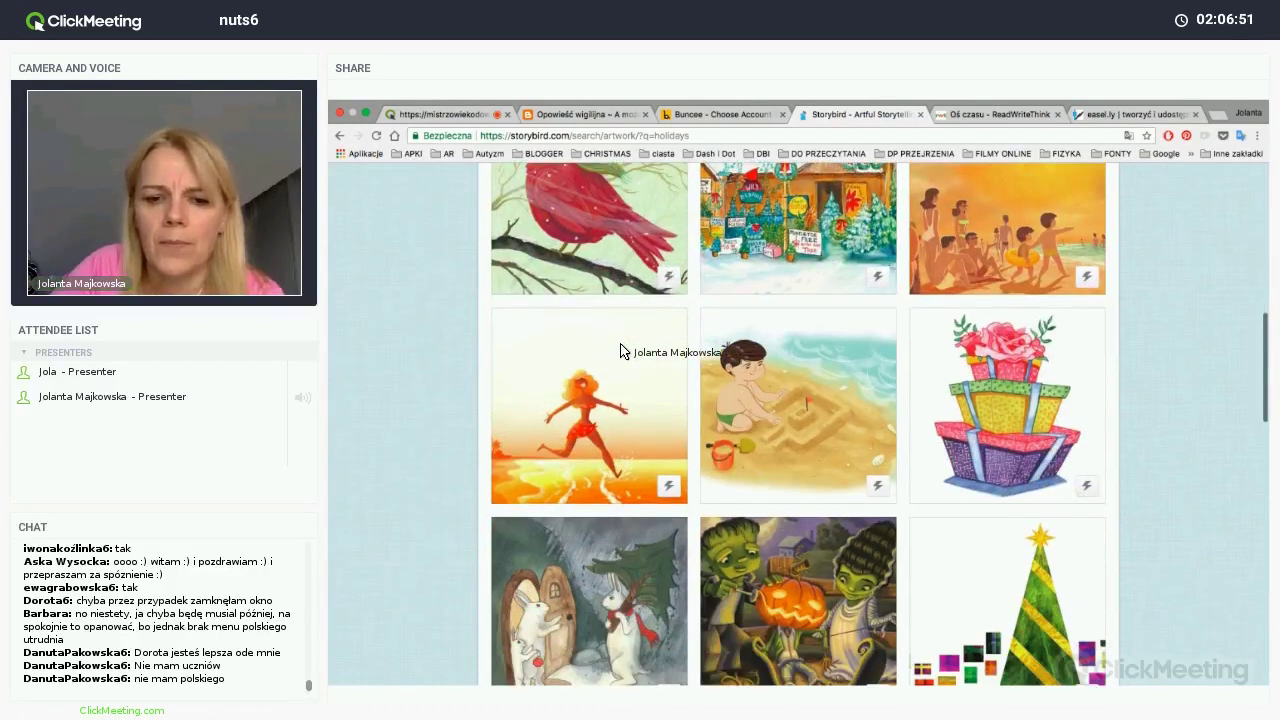
scroll(620, 350, "down", 1)
scroll(620, 350, "down", 3)
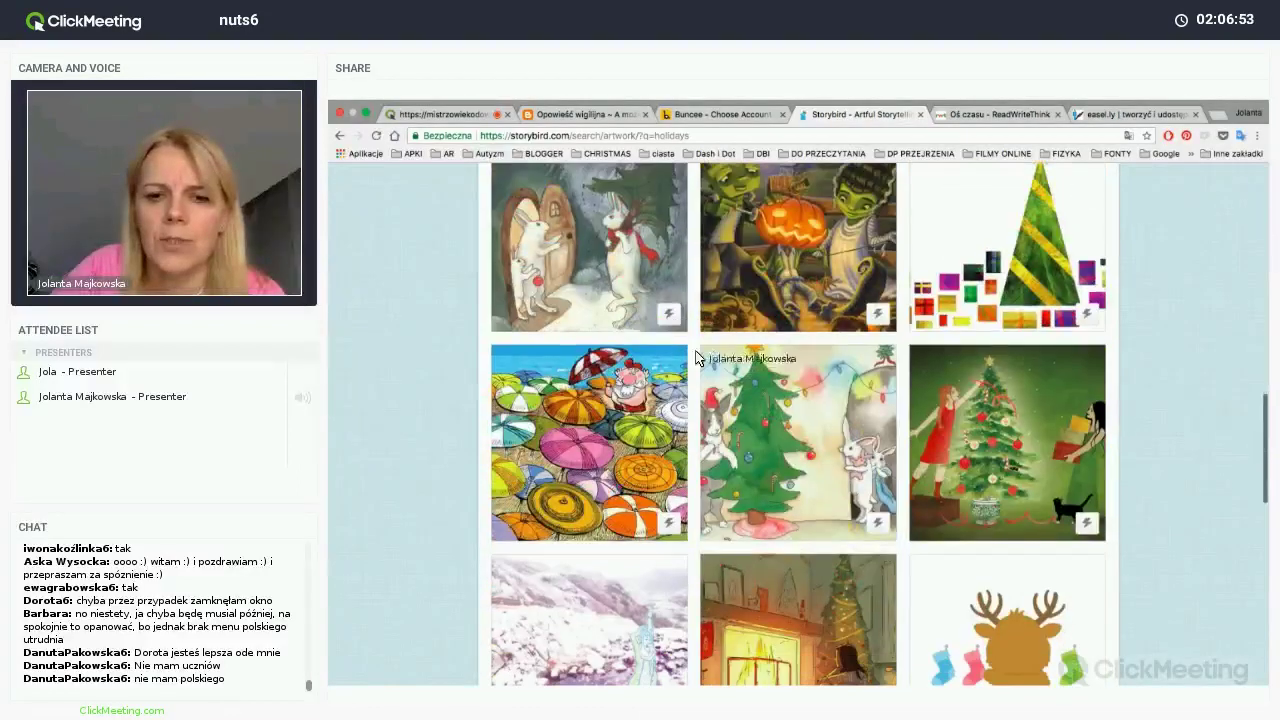
scroll(790, 390, "up", 5)
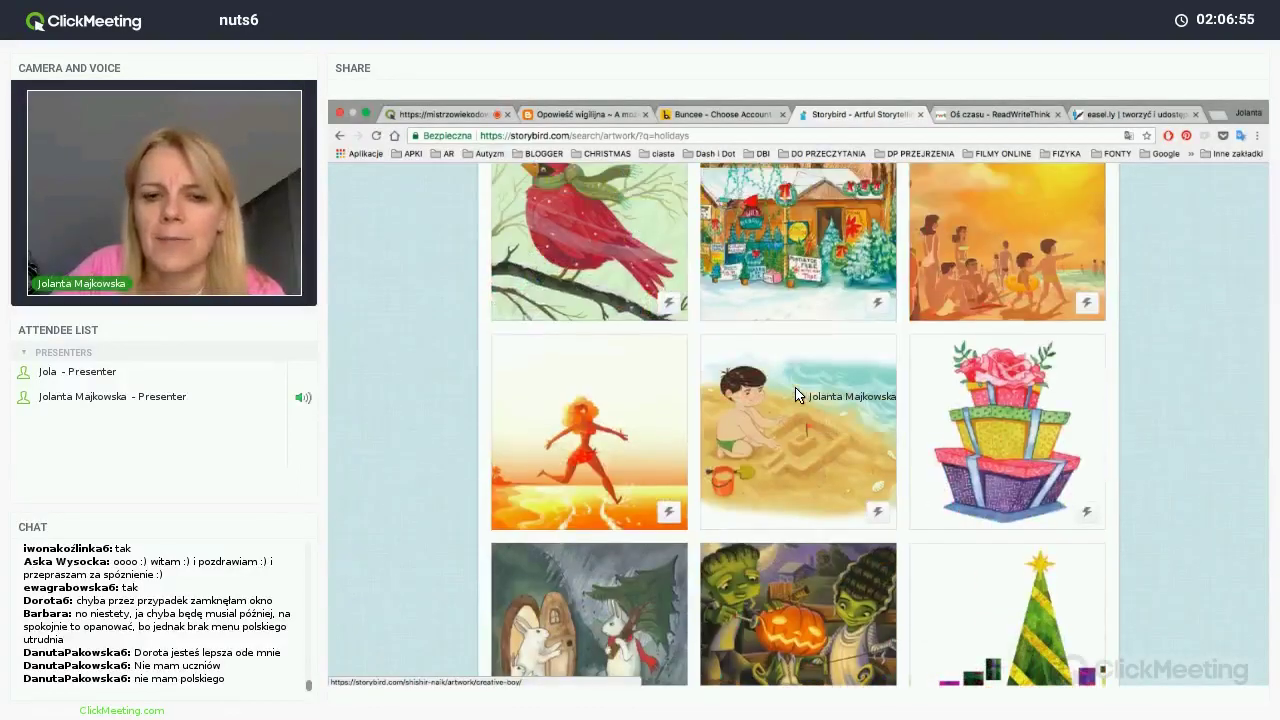
Step: Open the 'Chłopiec kreatywny' sandcastle boy artwork page and scroll to review it
left_click(797, 395)
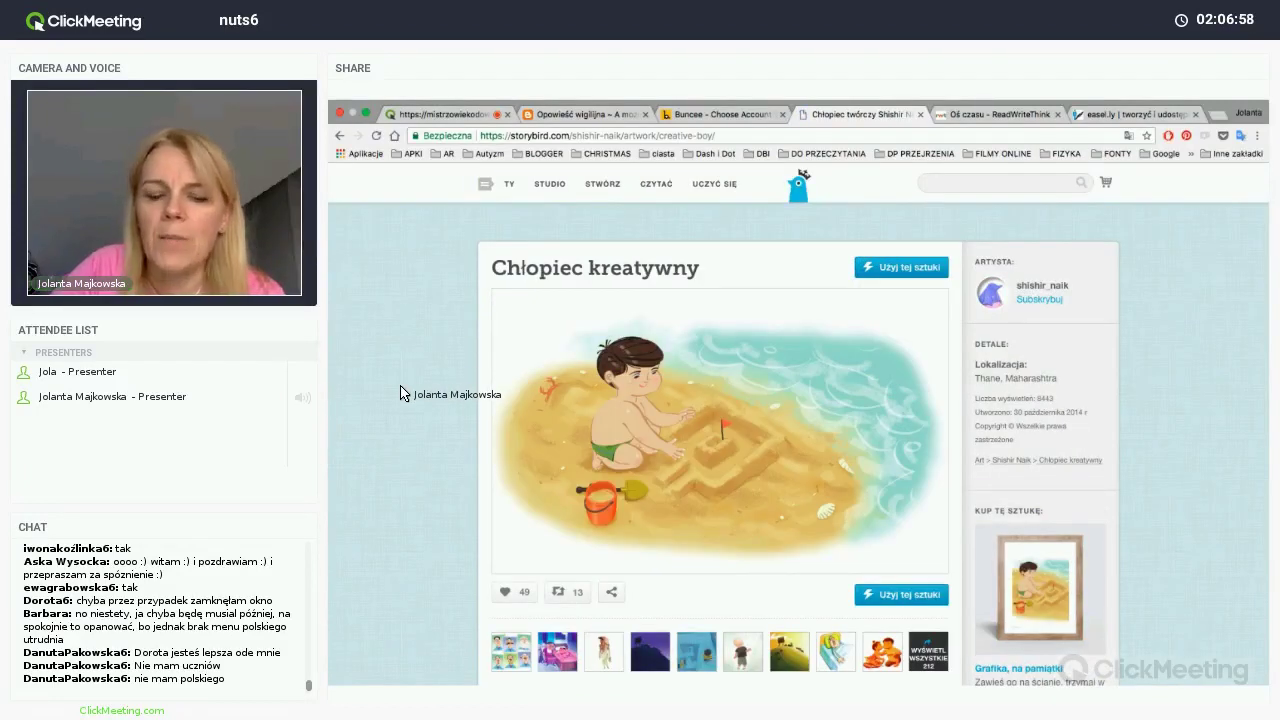
scroll(405, 392, "down", 3)
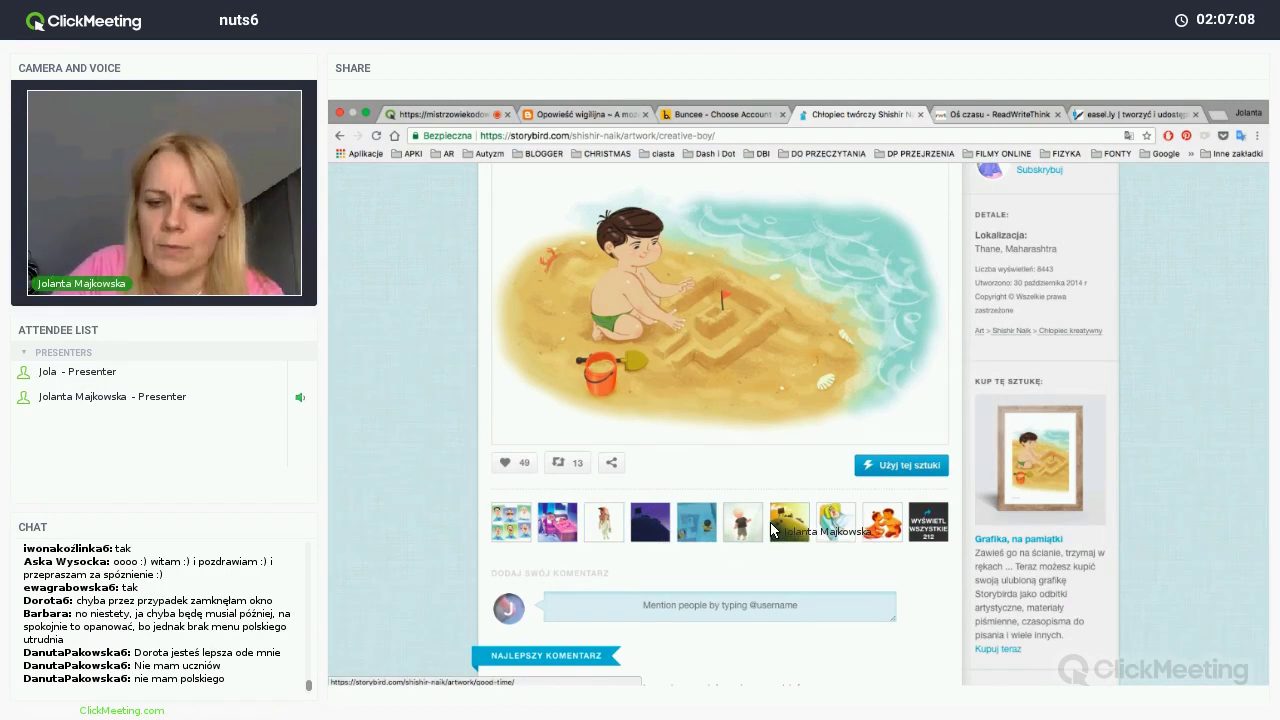
scroll(770, 530, "up", 1)
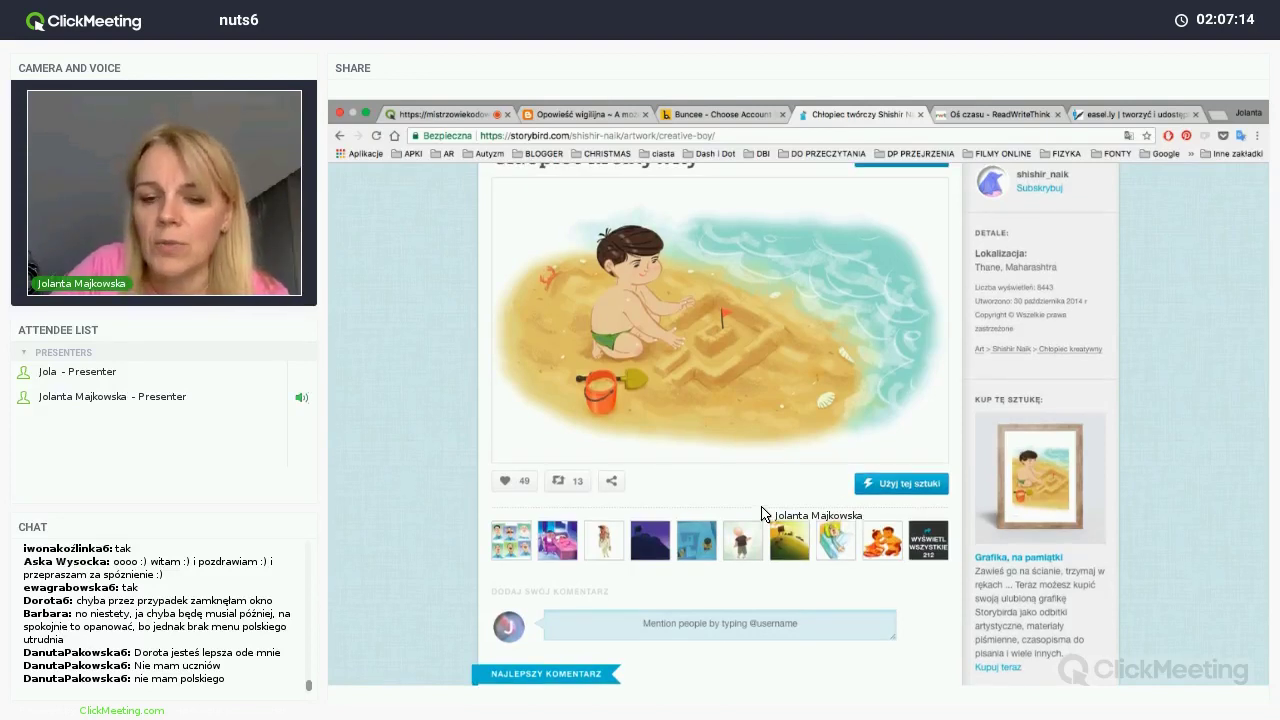
scroll(762, 514, "up", 1)
scroll(762, 514, "up", 1)
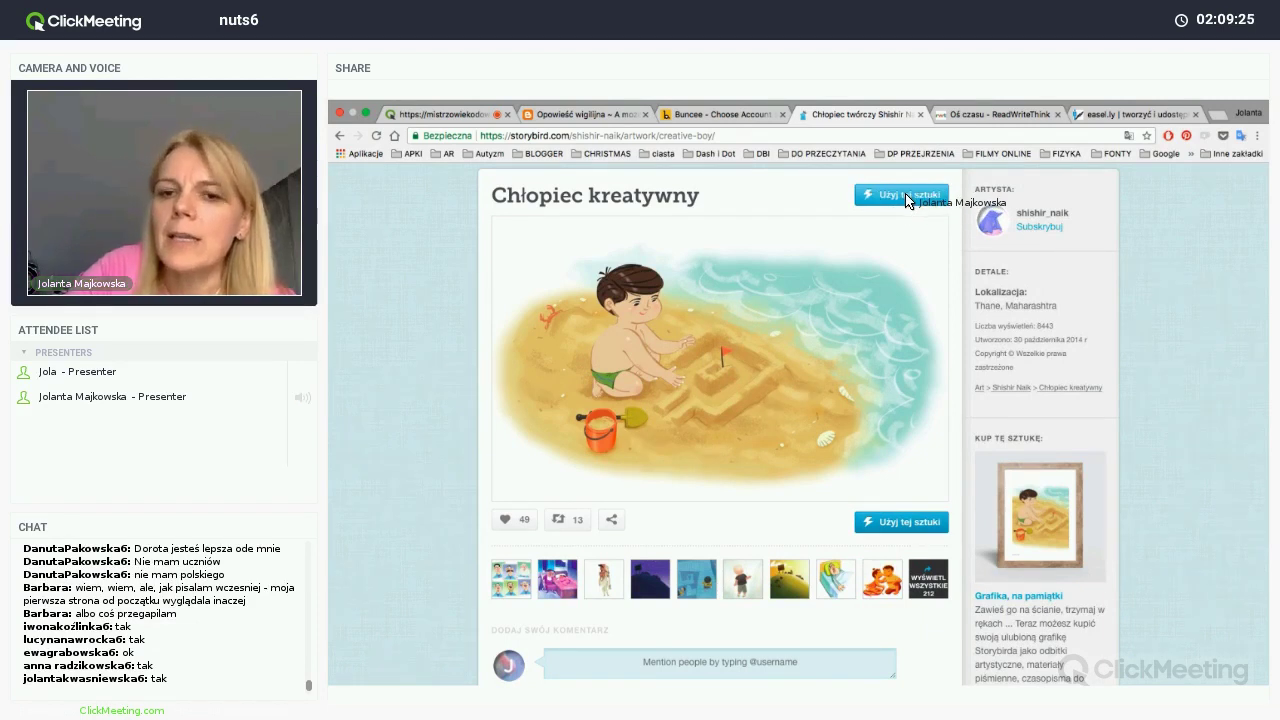
Step: Use this artwork to start a 'Książka obrazkowa' picture book
left_click(906, 197)
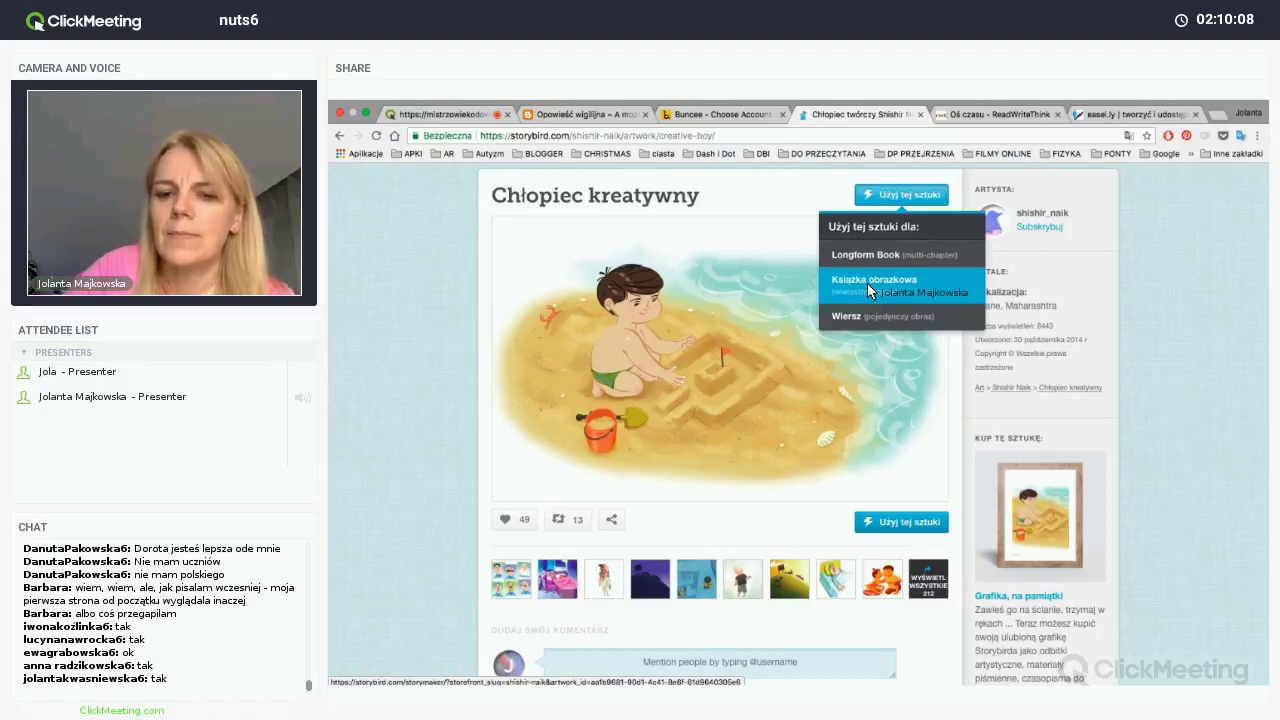
left_click(867, 283)
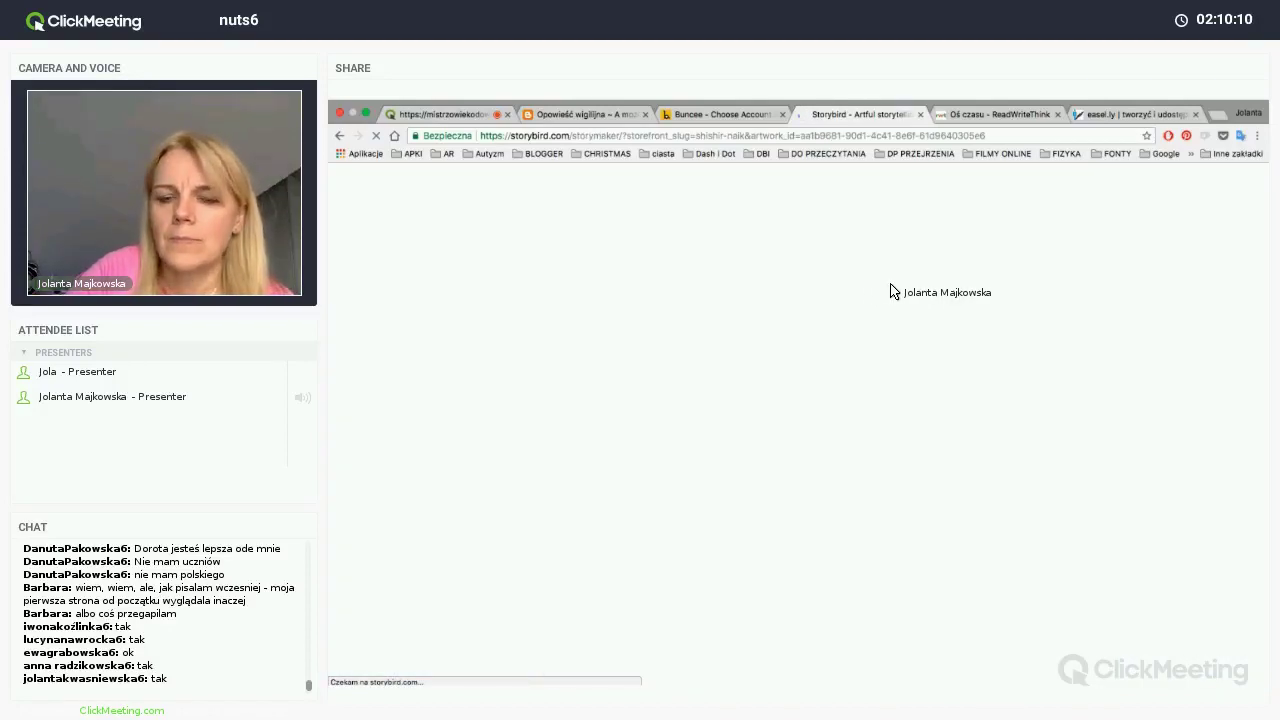
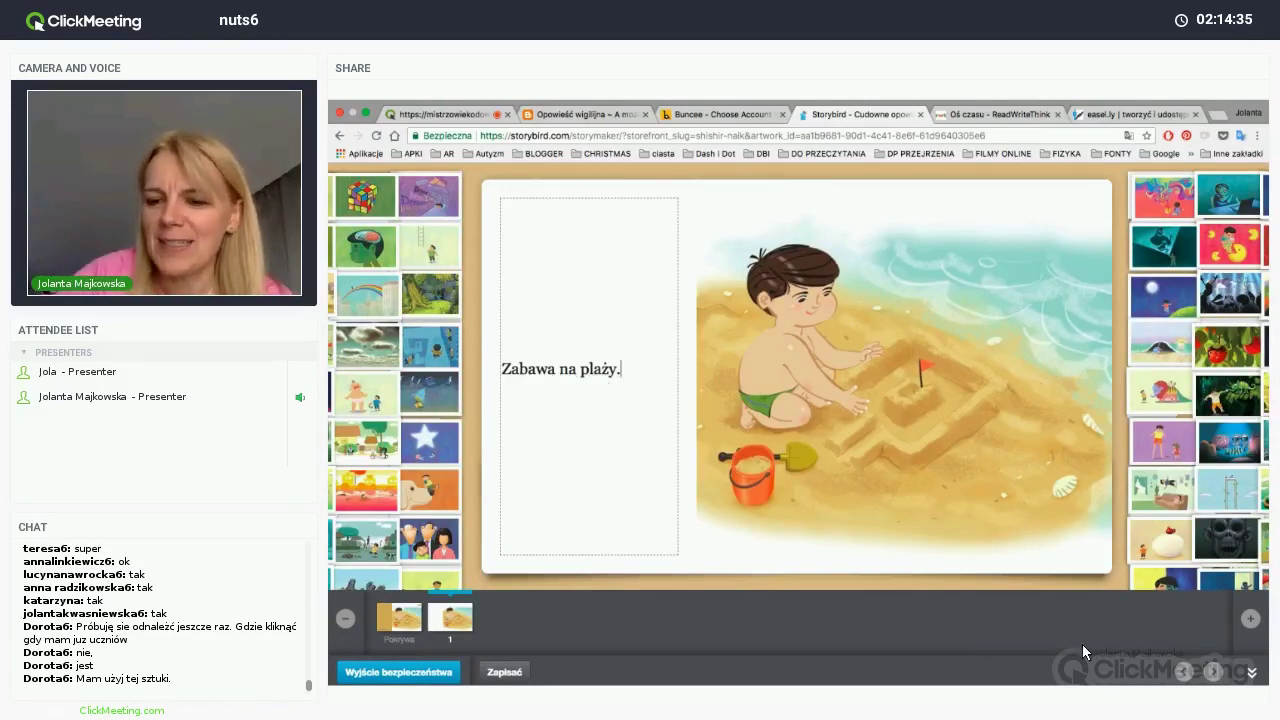
Step: Add a new blank page 2 after the beach page using the green + button
left_click(1250, 622)
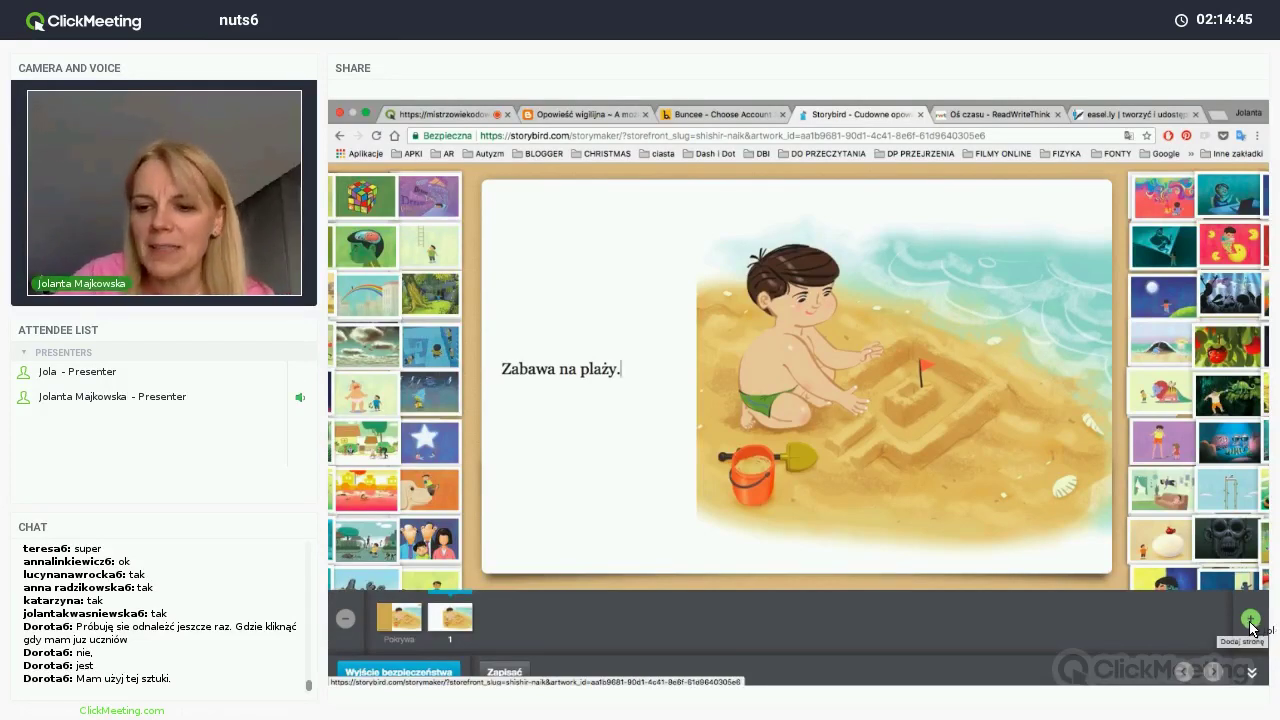
left_click(1250, 622)
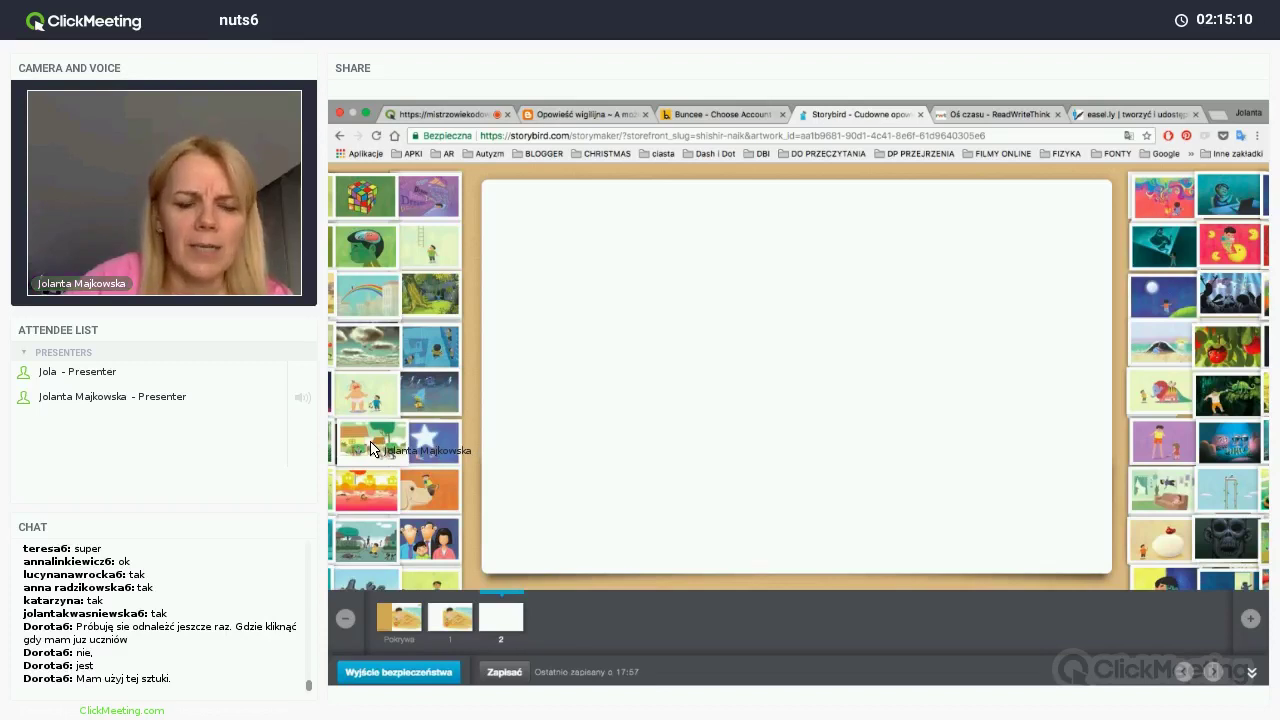
Step: Fill page 2 with the star swing artwork, replacing the green house picture first dropped there
left_click_drag(371, 448, 655, 322)
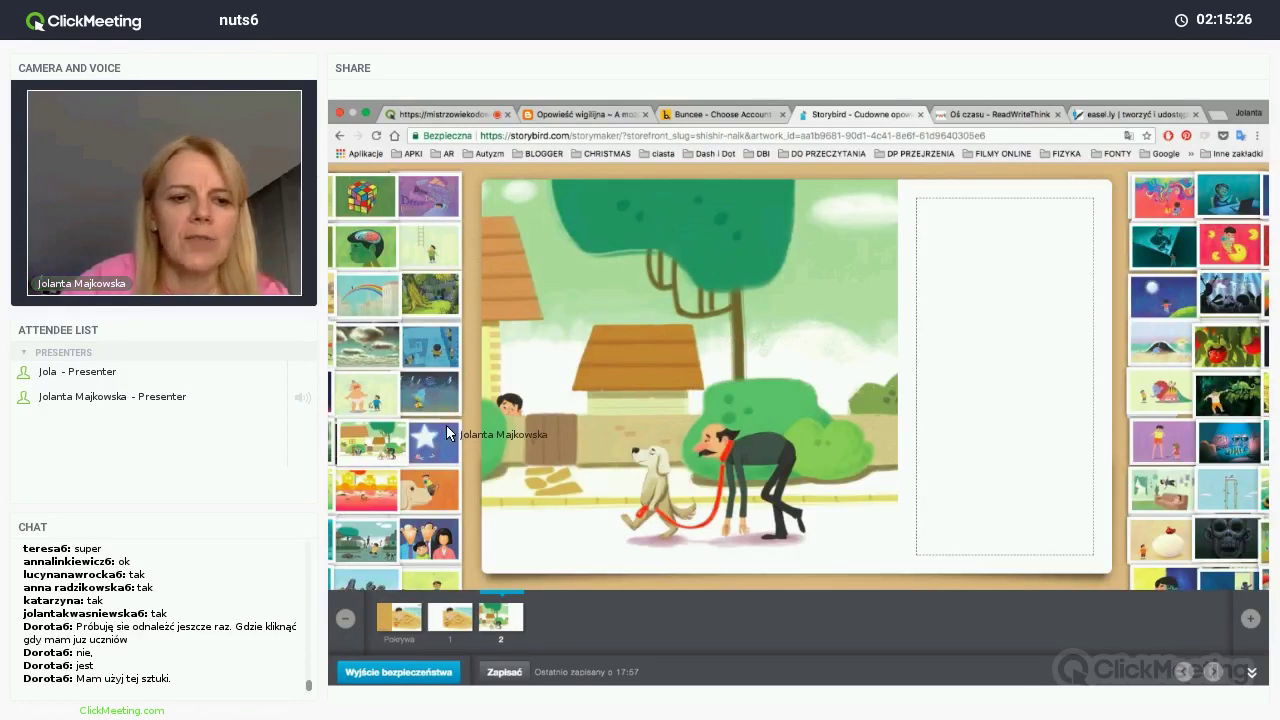
left_click_drag(432, 438, 617, 424)
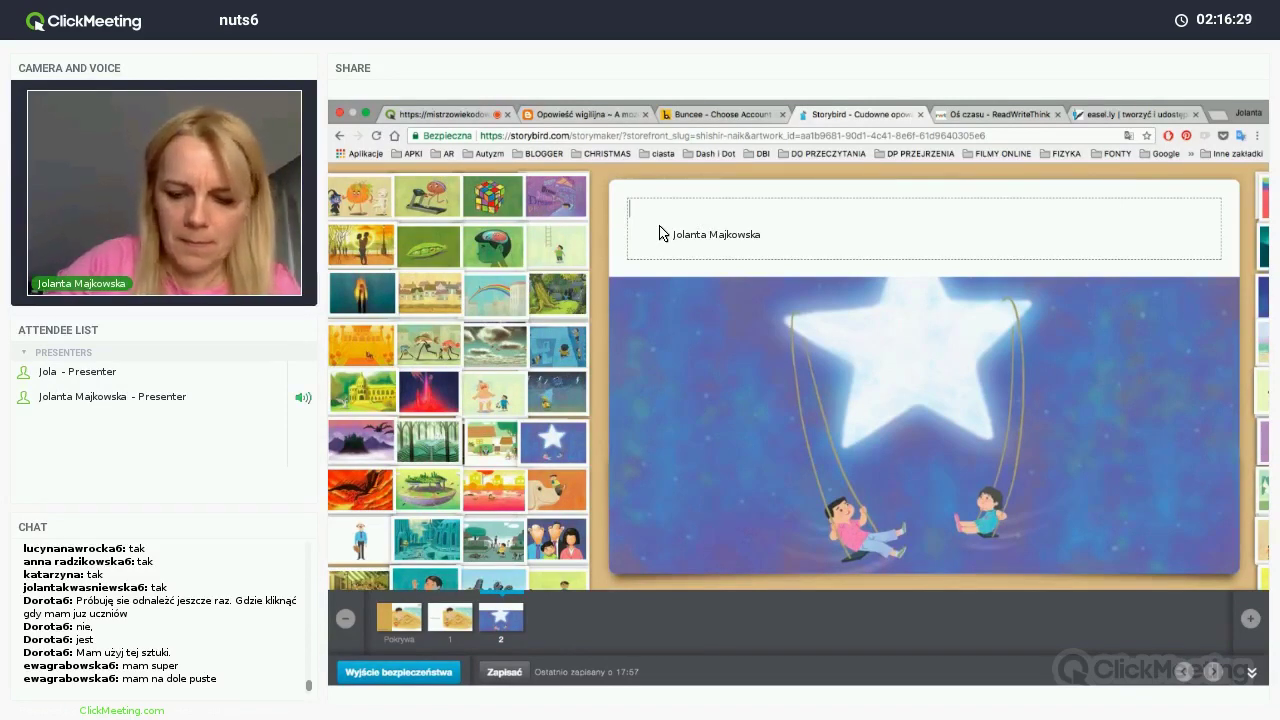
Step: Caption page 2 'Zabawy z przyjacielem.' and add a blank page 3
type("Zabawy z przyjacielem.")
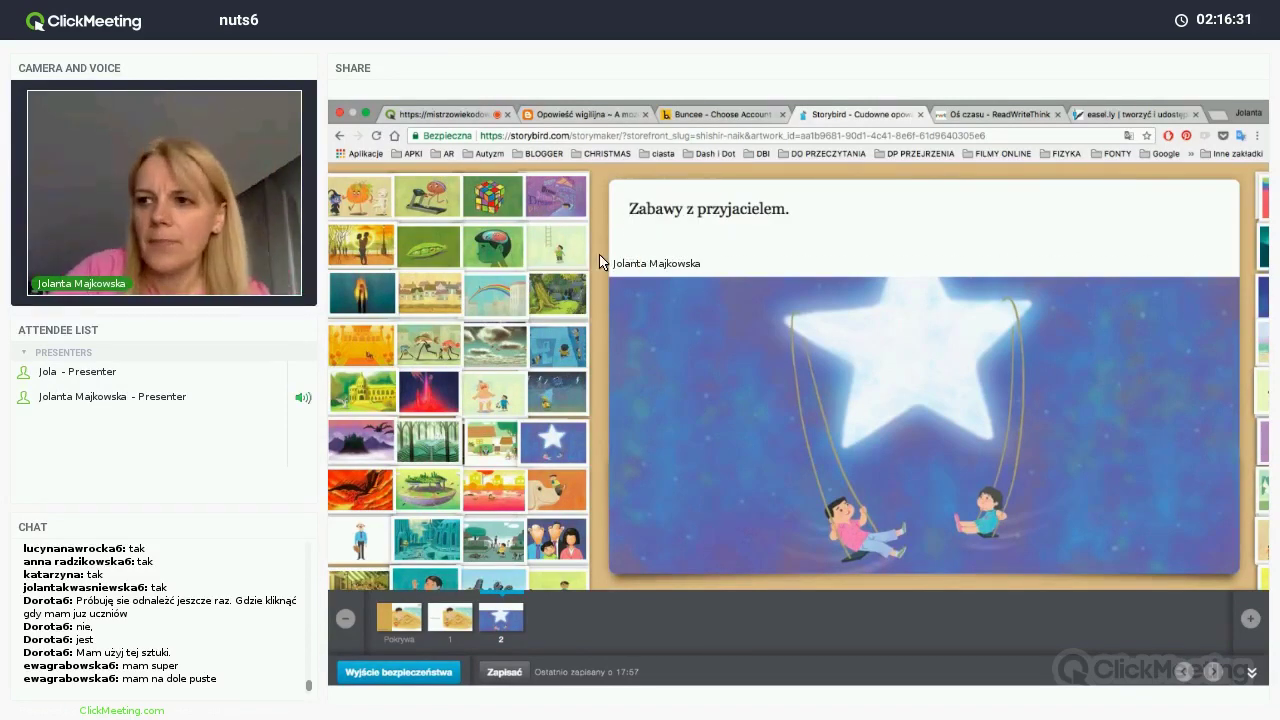
left_click(589, 271)
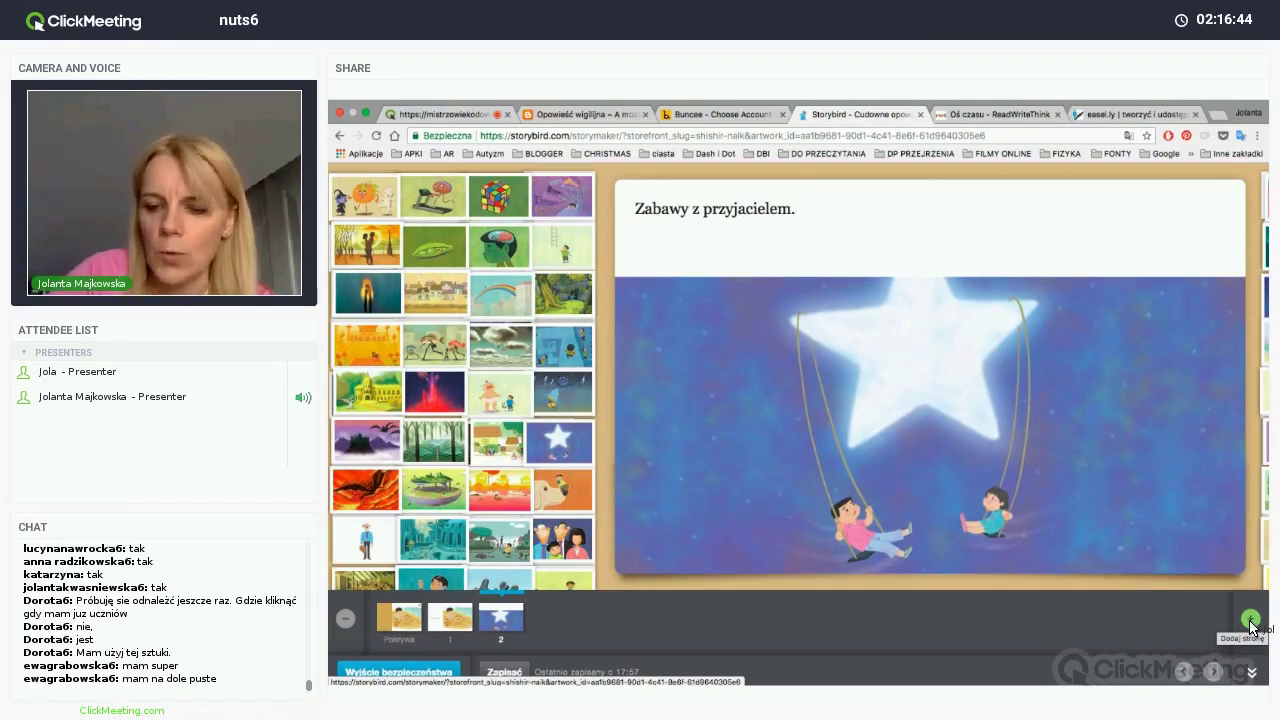
left_click(1250, 620)
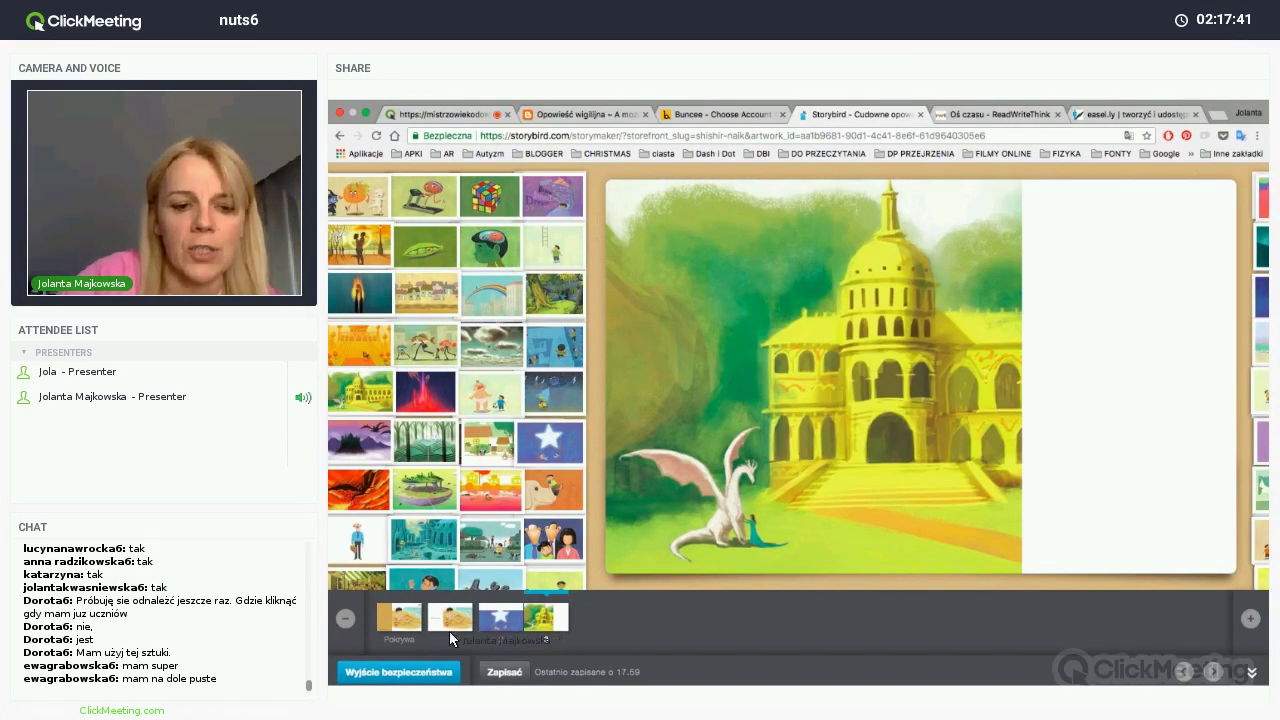
Step: Open the Okładka cover and apply the Dziennik cover style
left_click(399, 627)
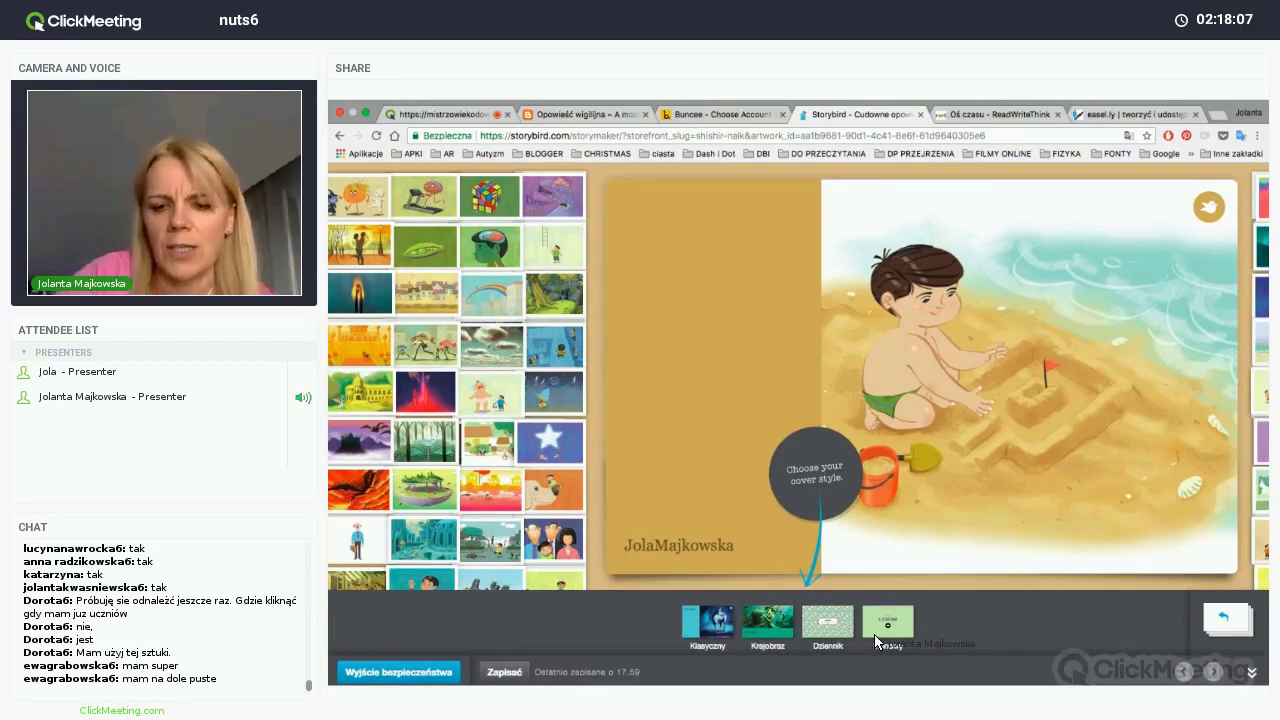
left_click(815, 628)
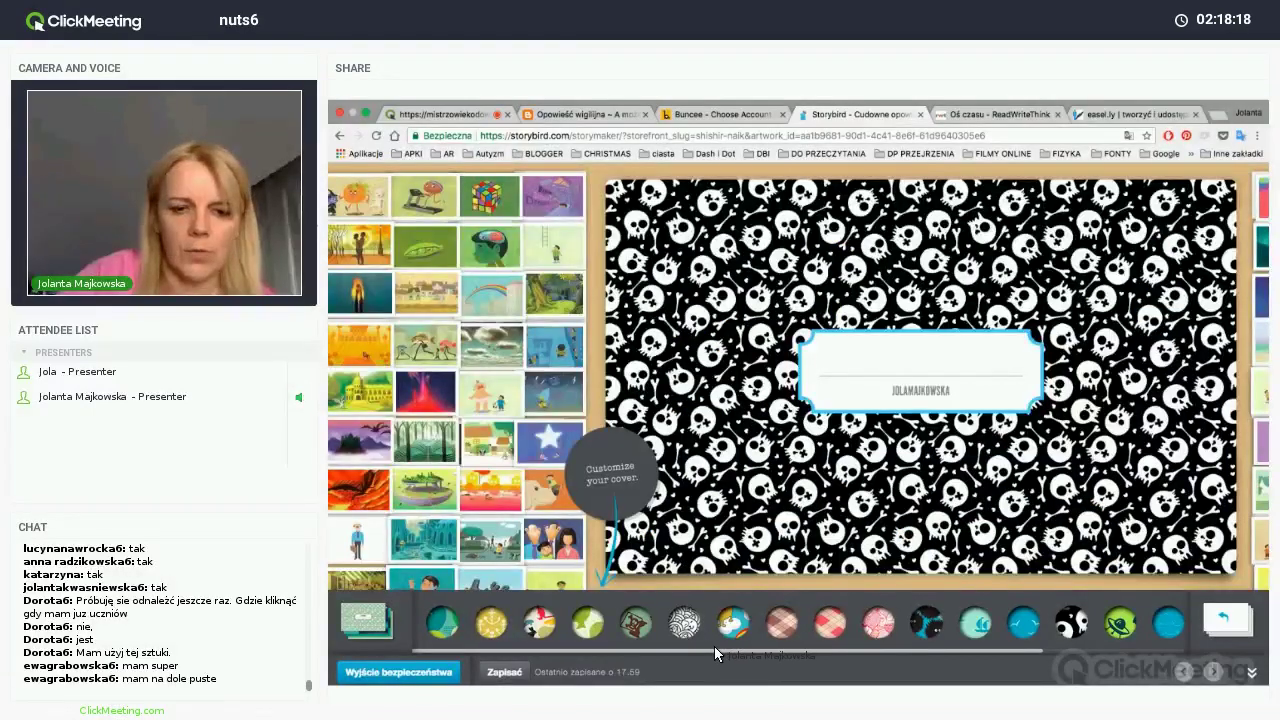
Step: Apply the pink plaid background and title the cover 'wkacje'
left_click(831, 623)
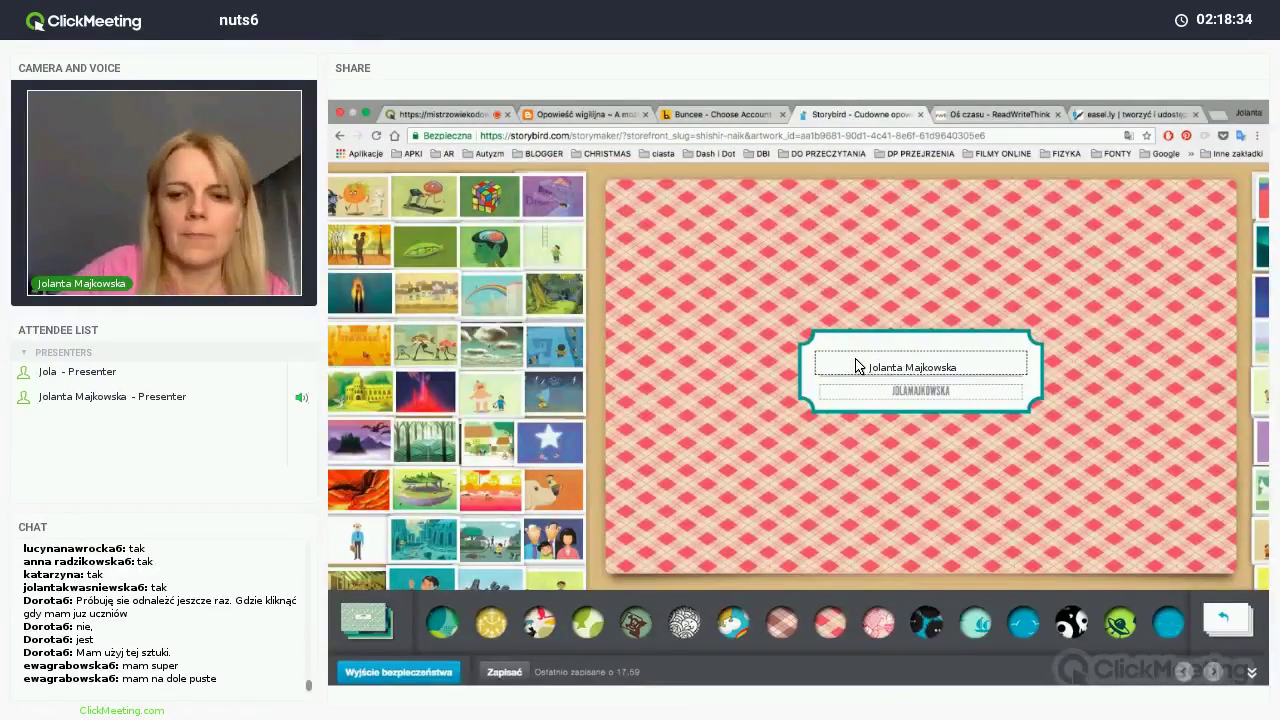
left_click(855, 366)
type("wkacje")
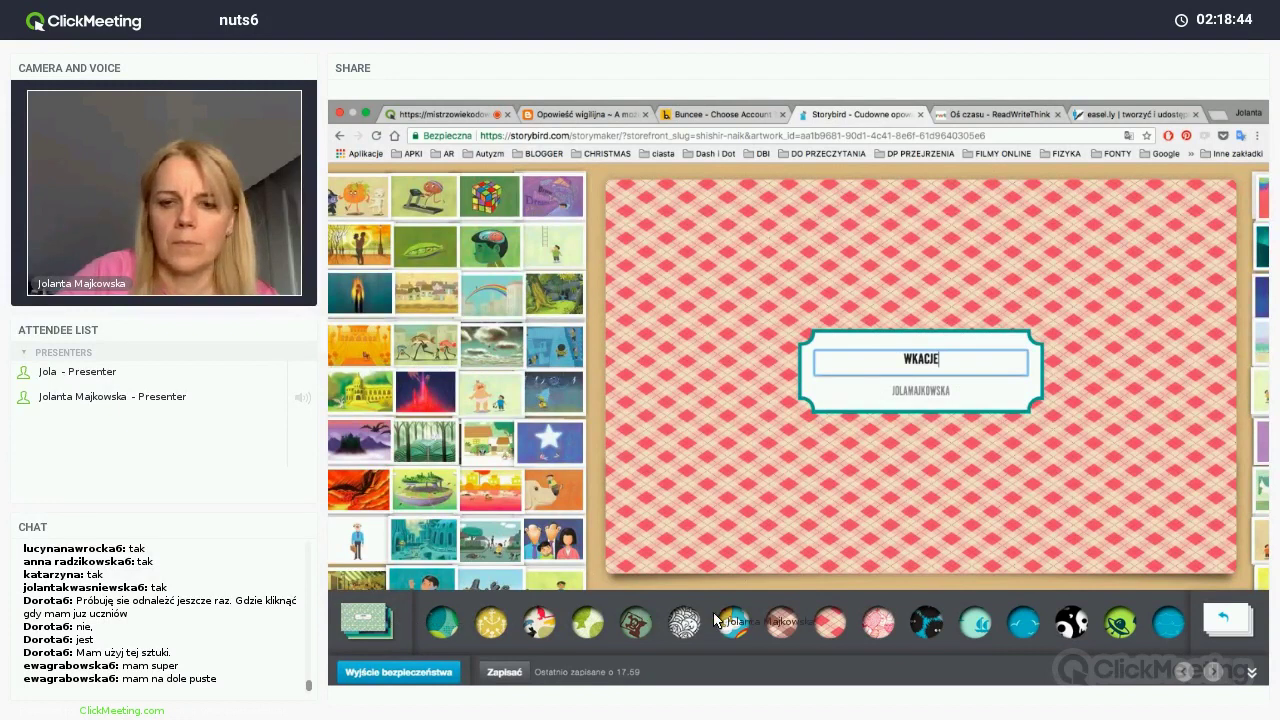
left_click(1104, 648)
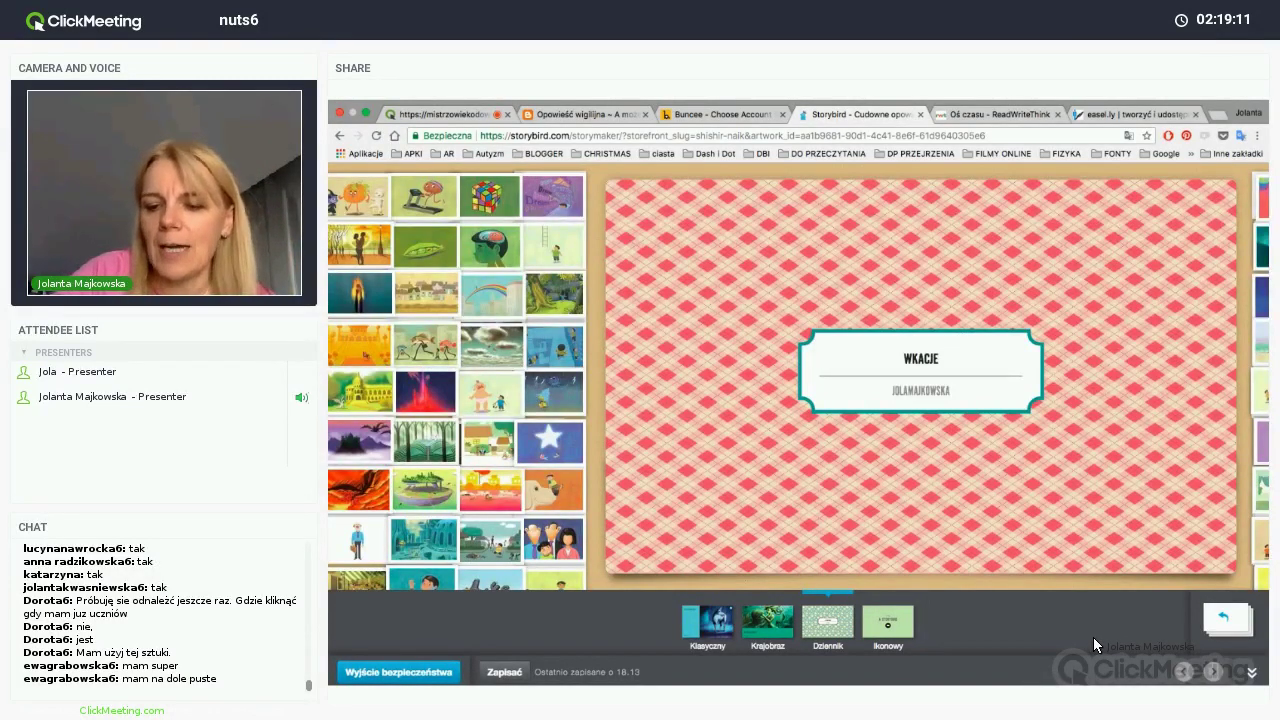
Step: Leave the cover and return to the book's pages
left_click(1228, 620)
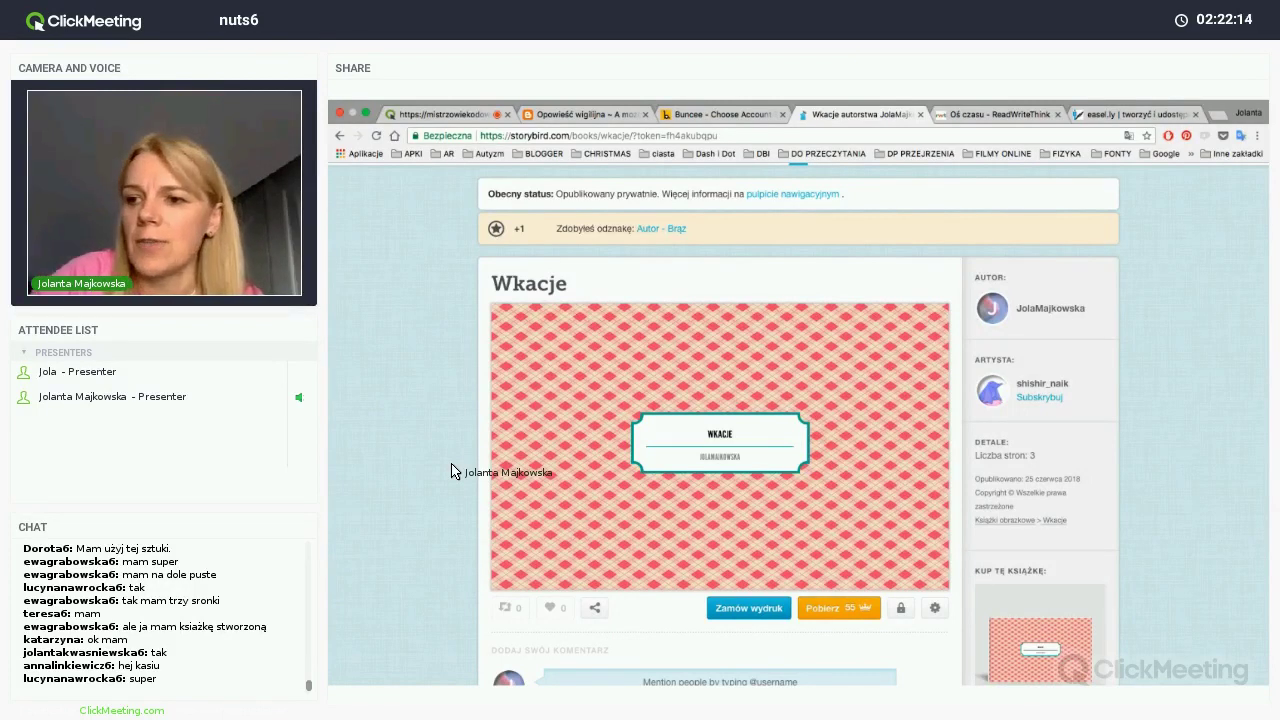
scroll(451, 471, "down", 2)
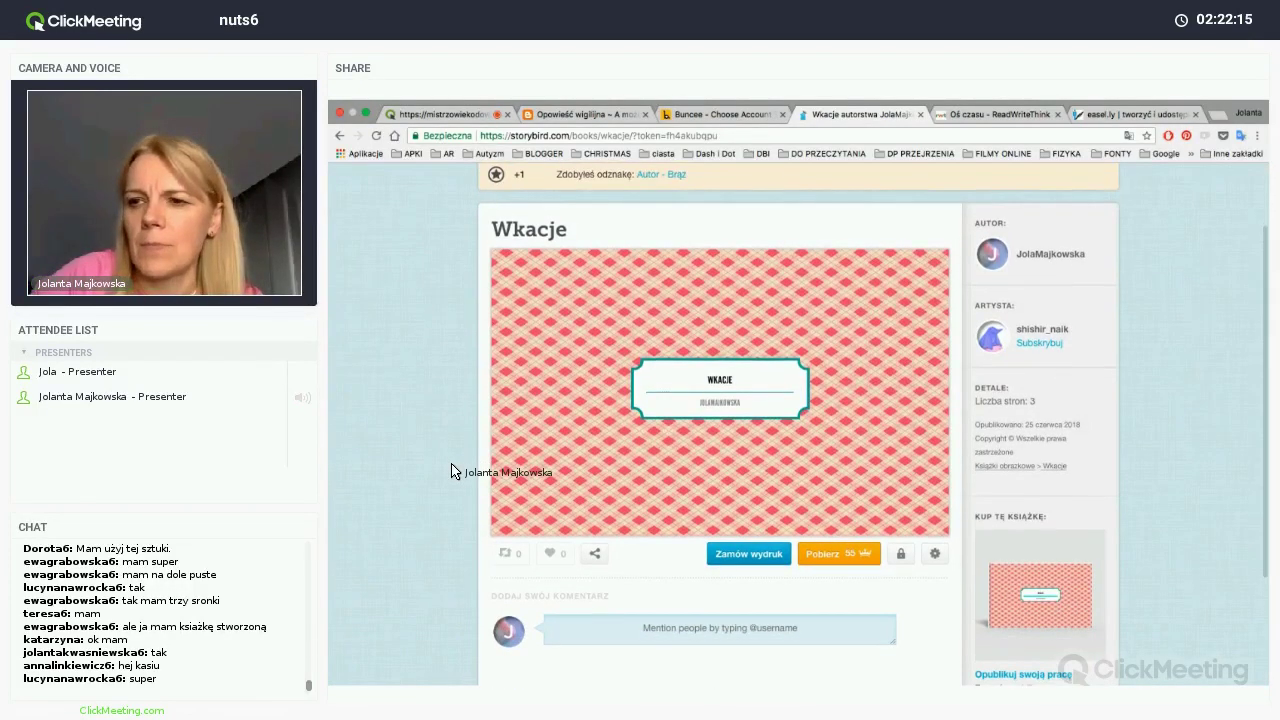
scroll(451, 471, "down", 1)
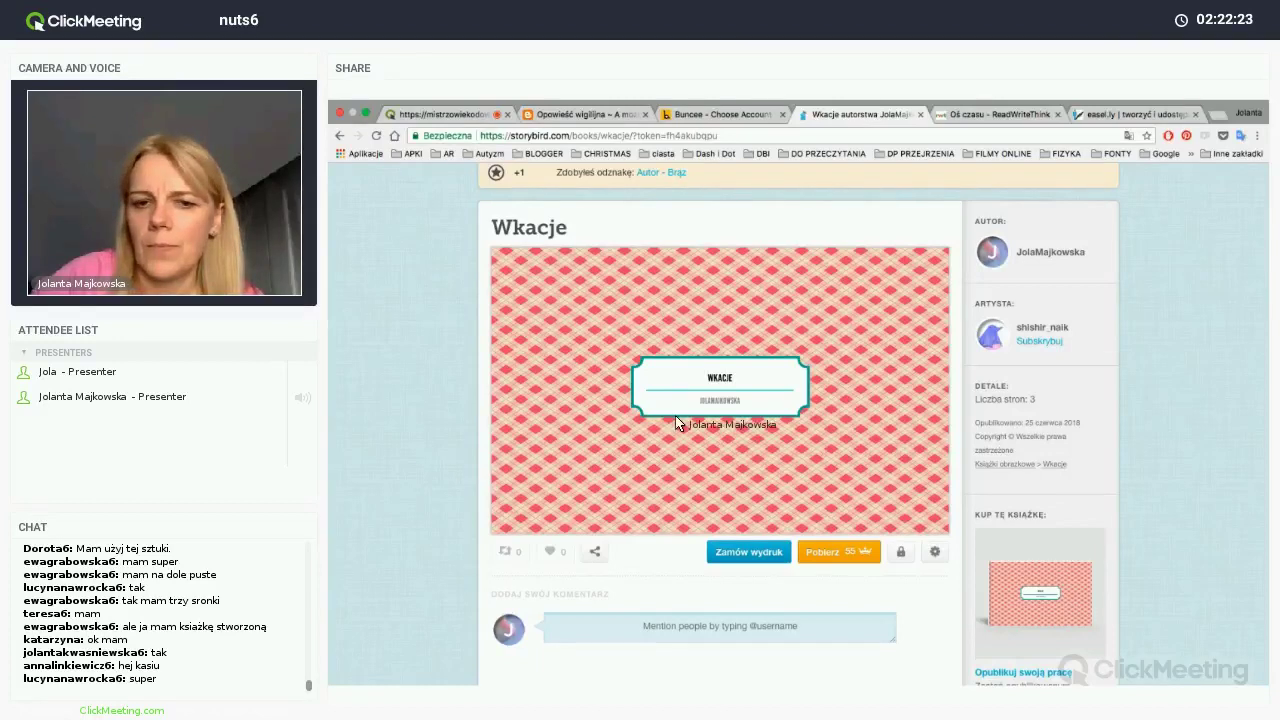
mouse_move(914, 429)
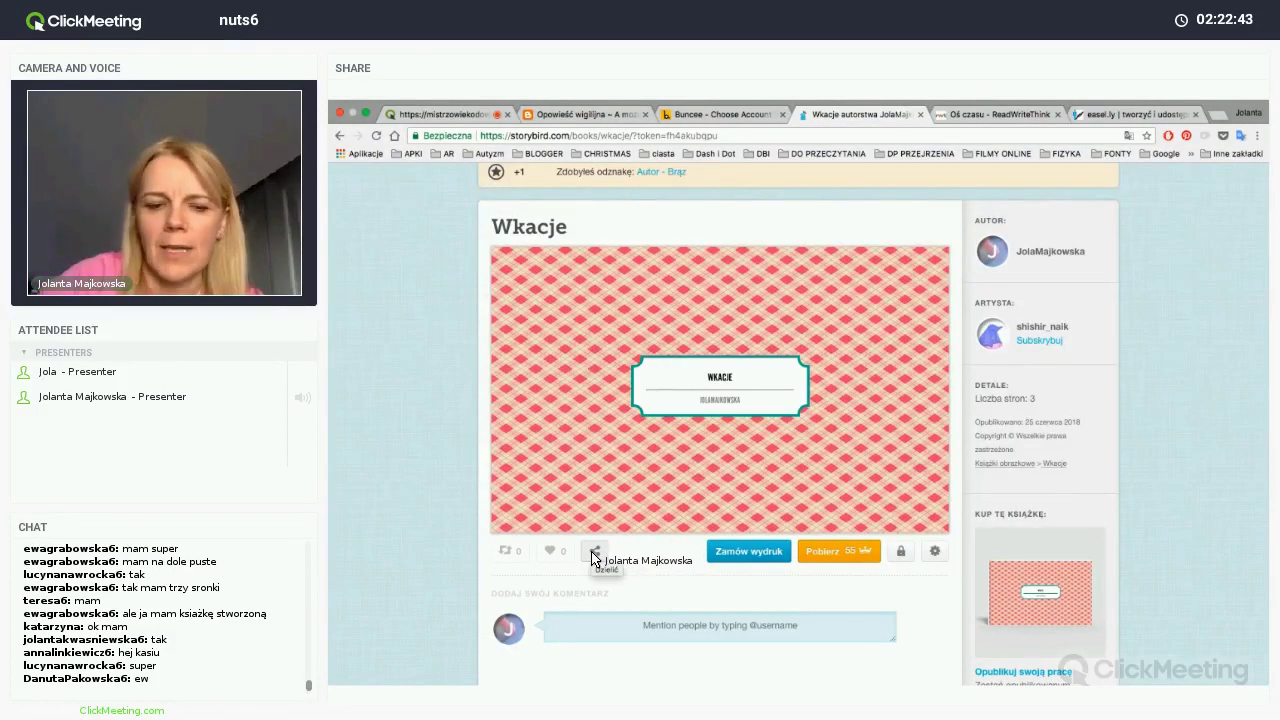
left_click(594, 555)
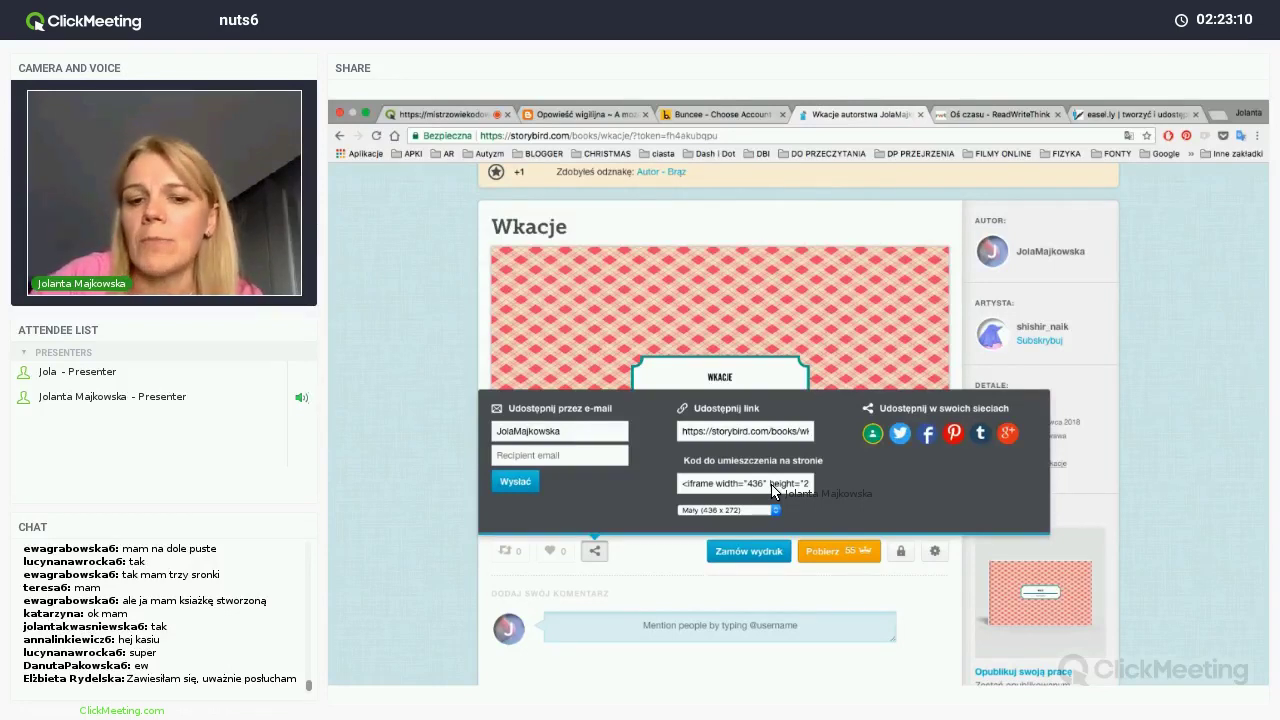
left_click(414, 425)
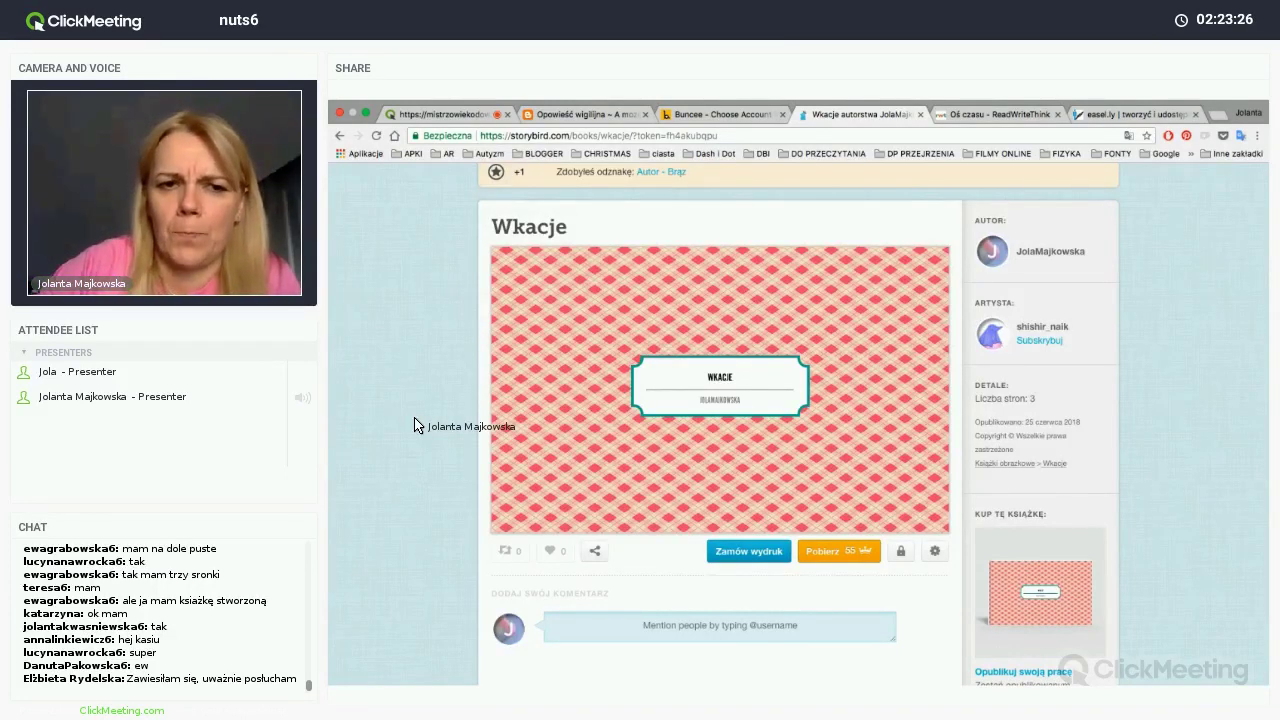
scroll(414, 425, "up", 2)
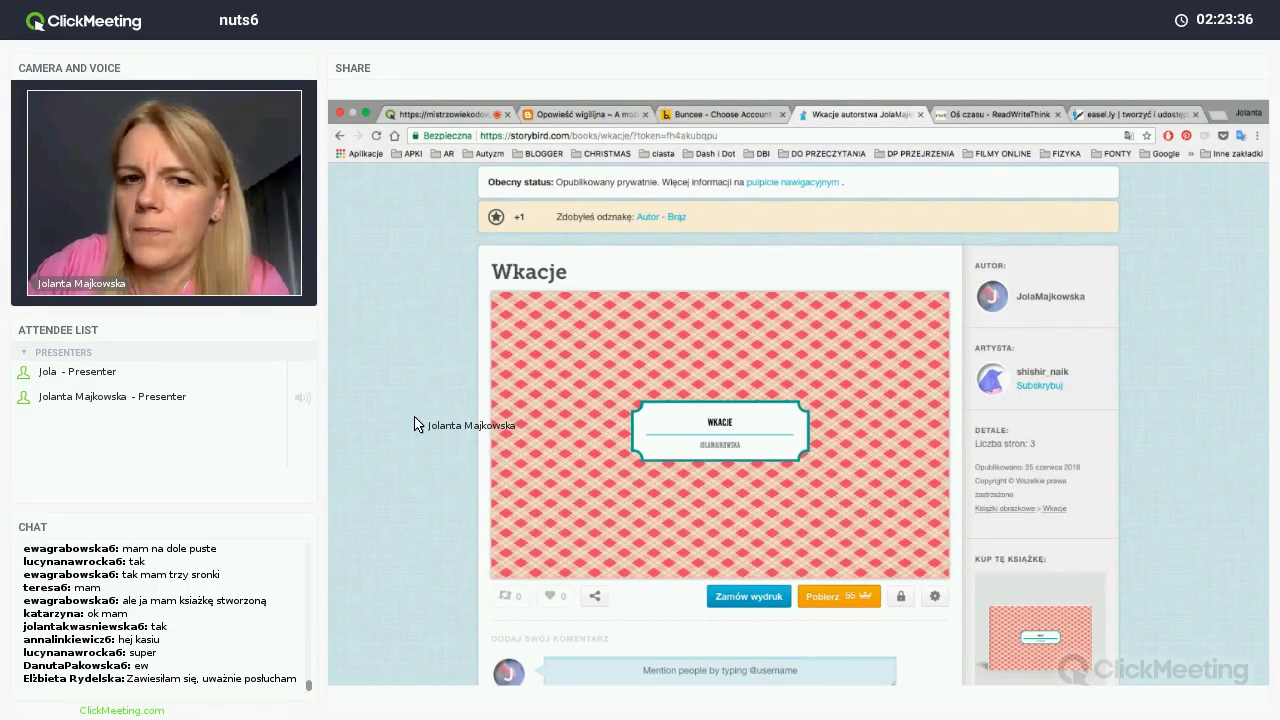
scroll(428, 405, "up", 2)
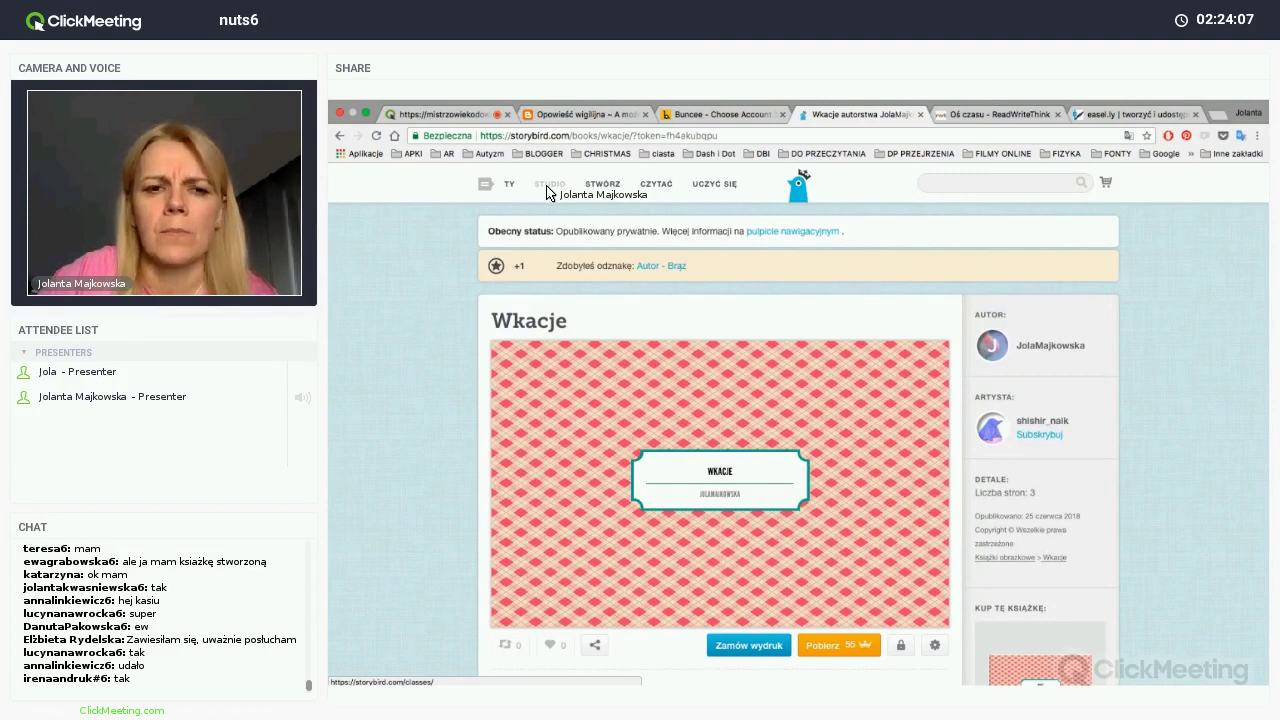
Step: Go to STUDIO and close the security procedures notice to view class IIIa
left_click(548, 185)
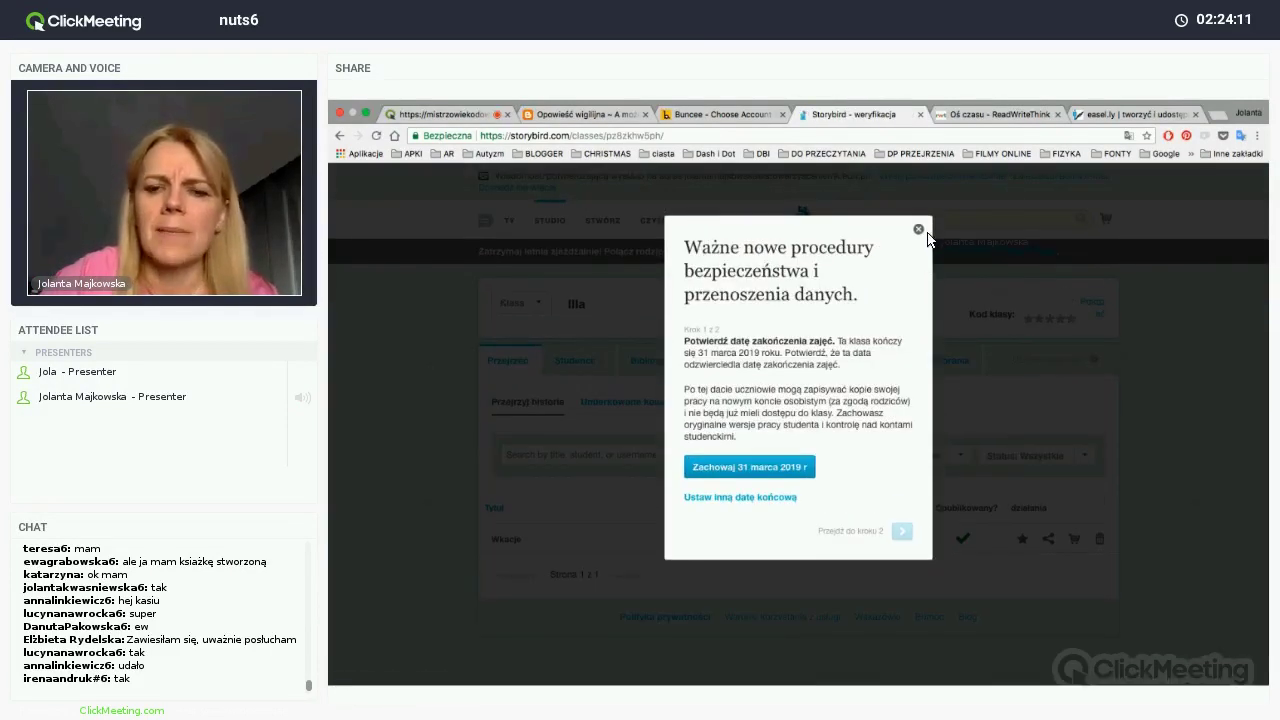
left_click(918, 231)
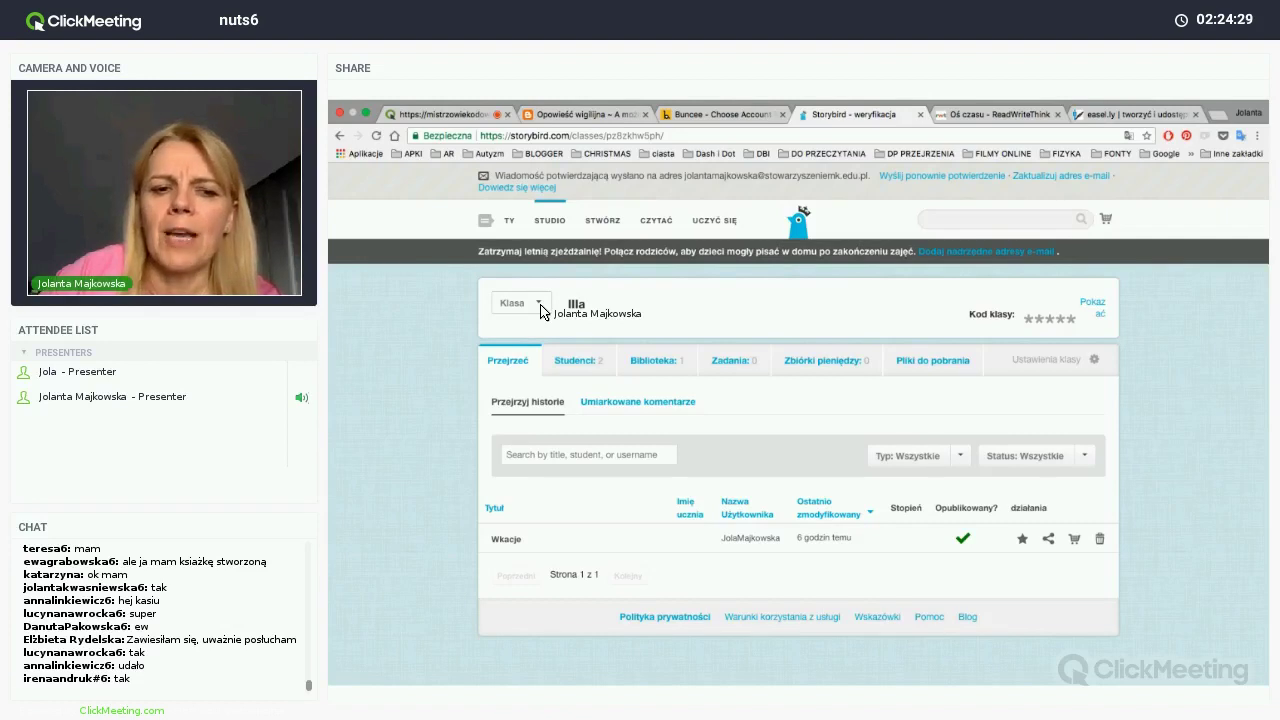
Step: From the Klasa dropdown, add class IVb at level 4 ending March 2019
left_click(540, 306)
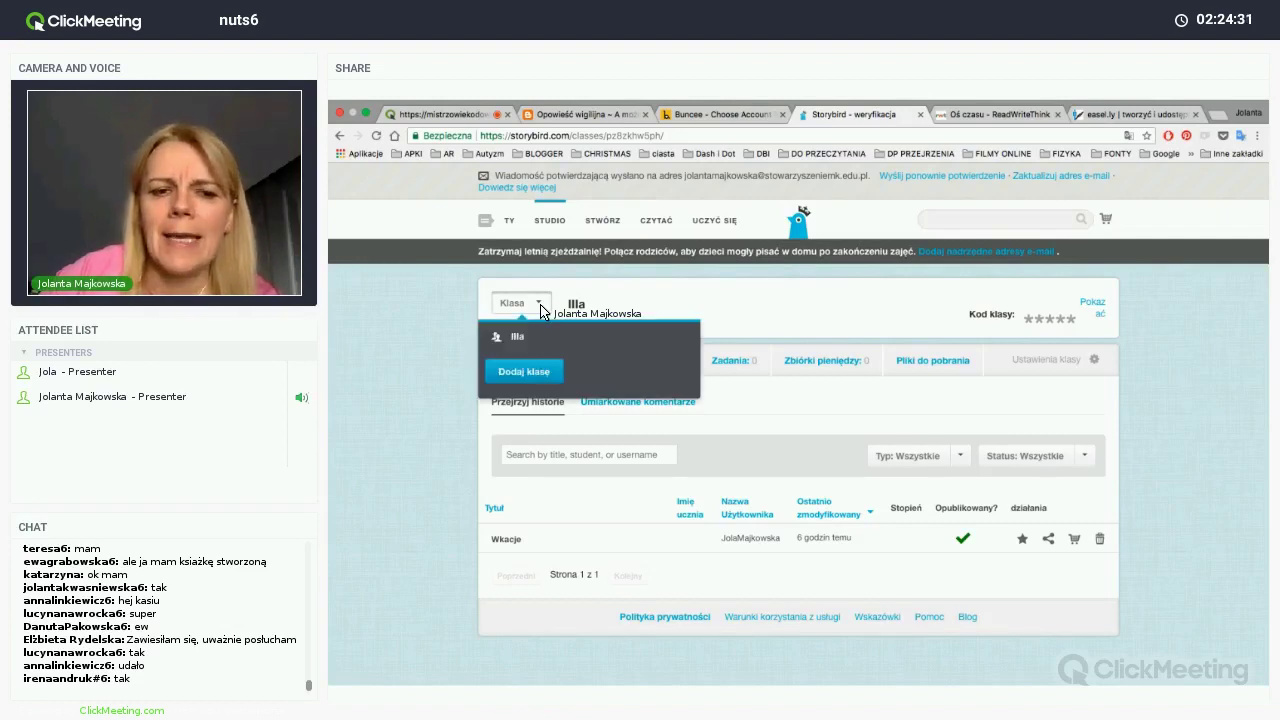
left_click(526, 372)
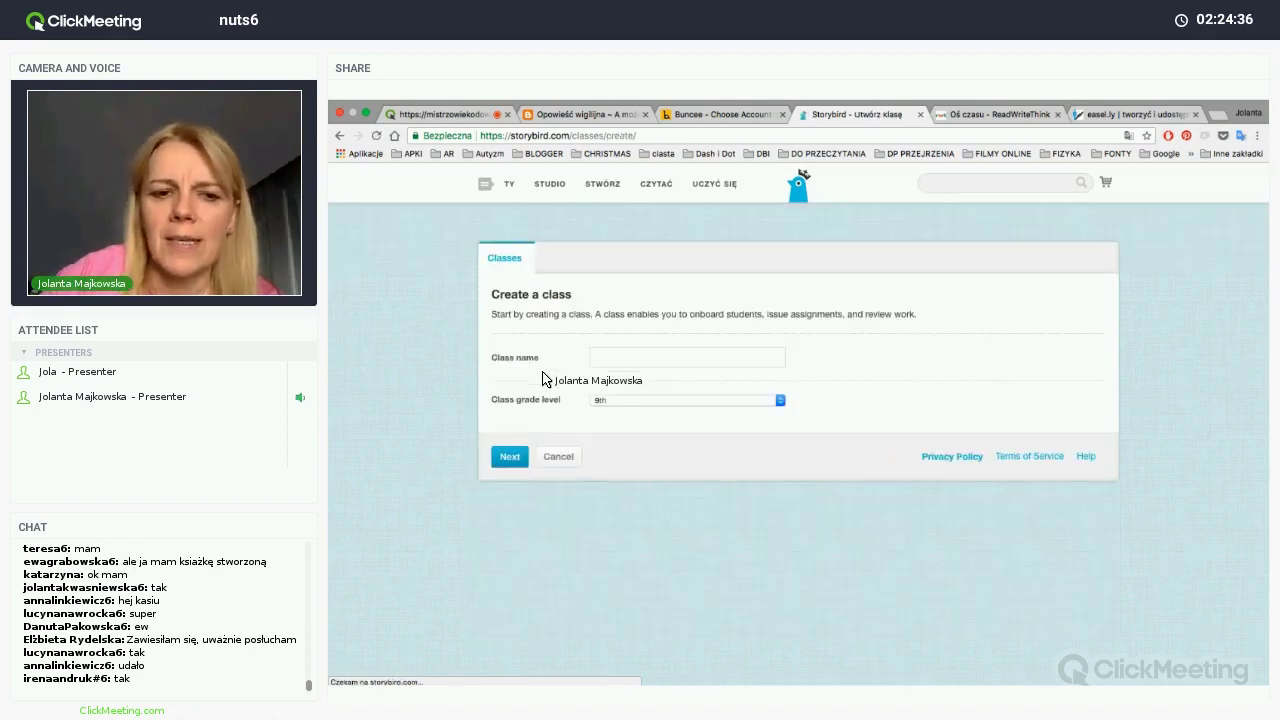
left_click(612, 360)
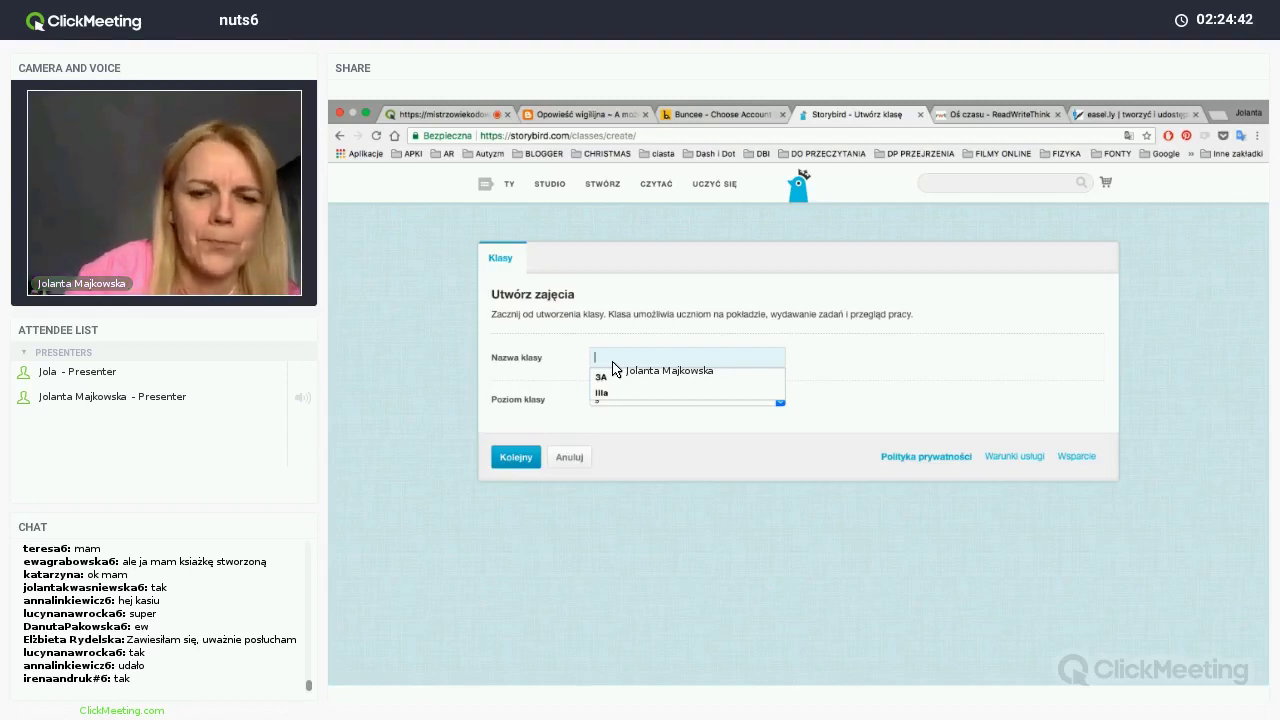
left_click(612, 392)
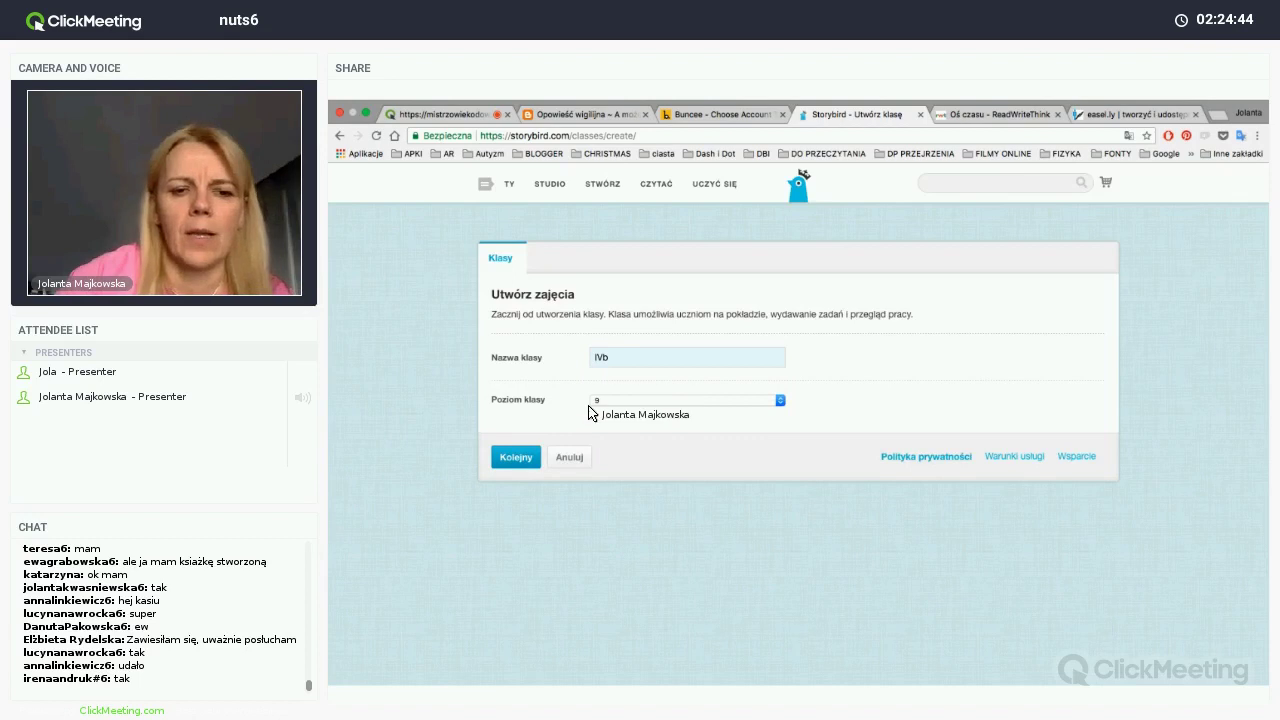
left_click(781, 404)
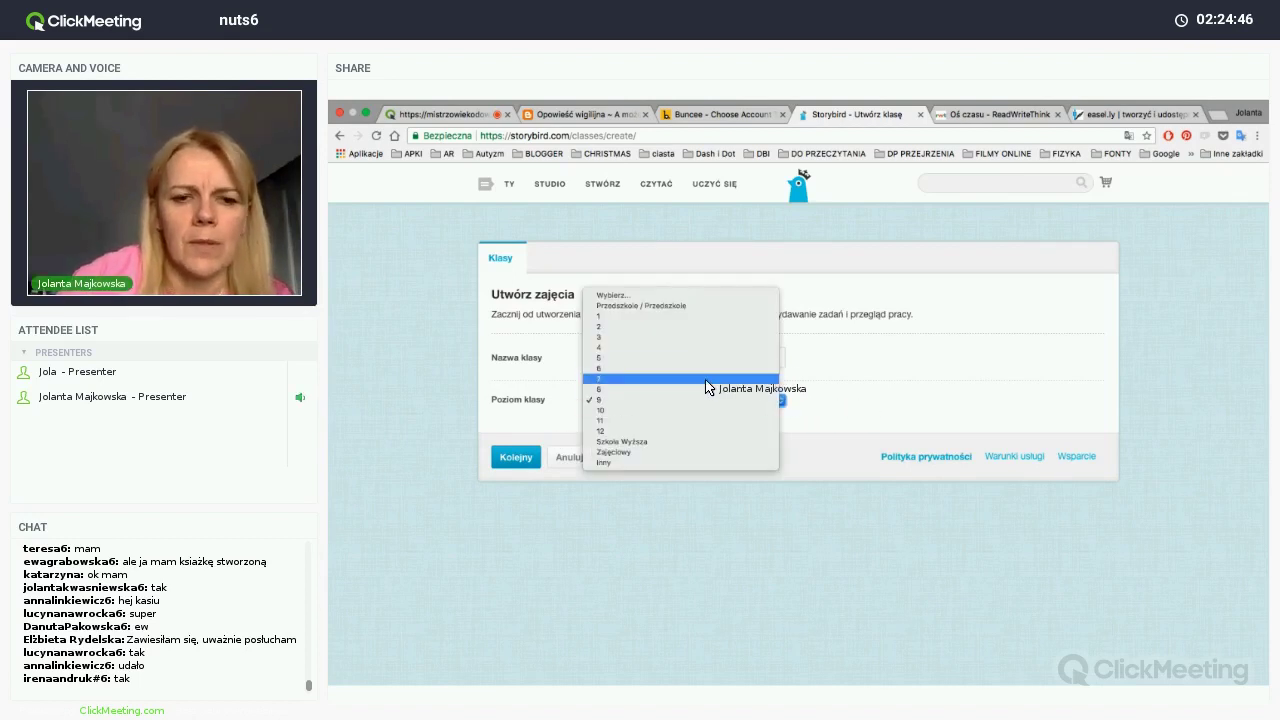
left_click(655, 347)
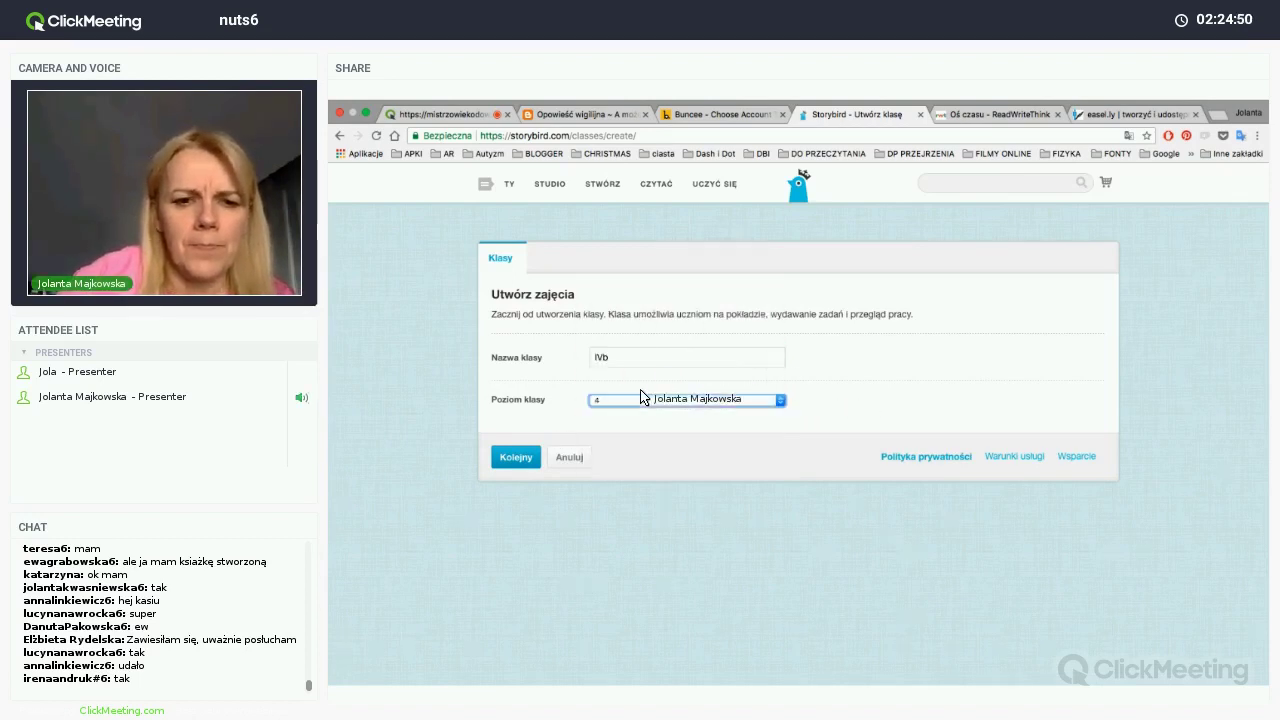
left_click(520, 458)
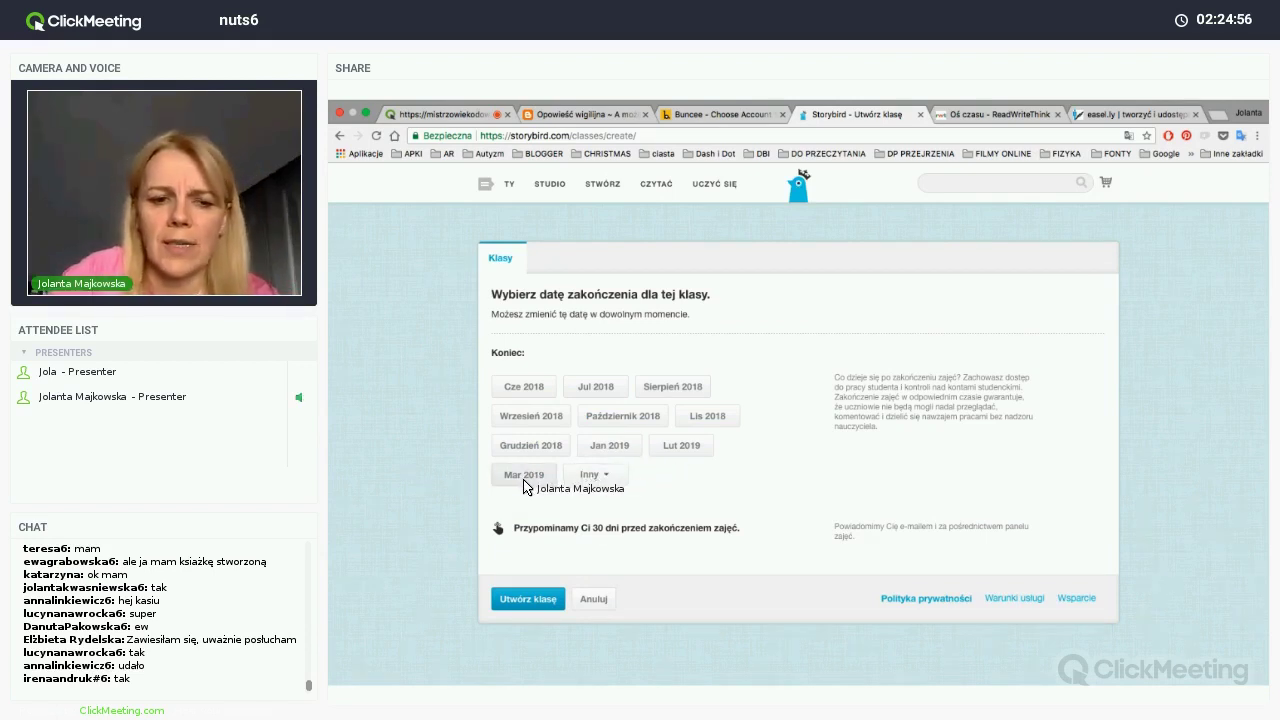
left_click(524, 477)
left_click(525, 600)
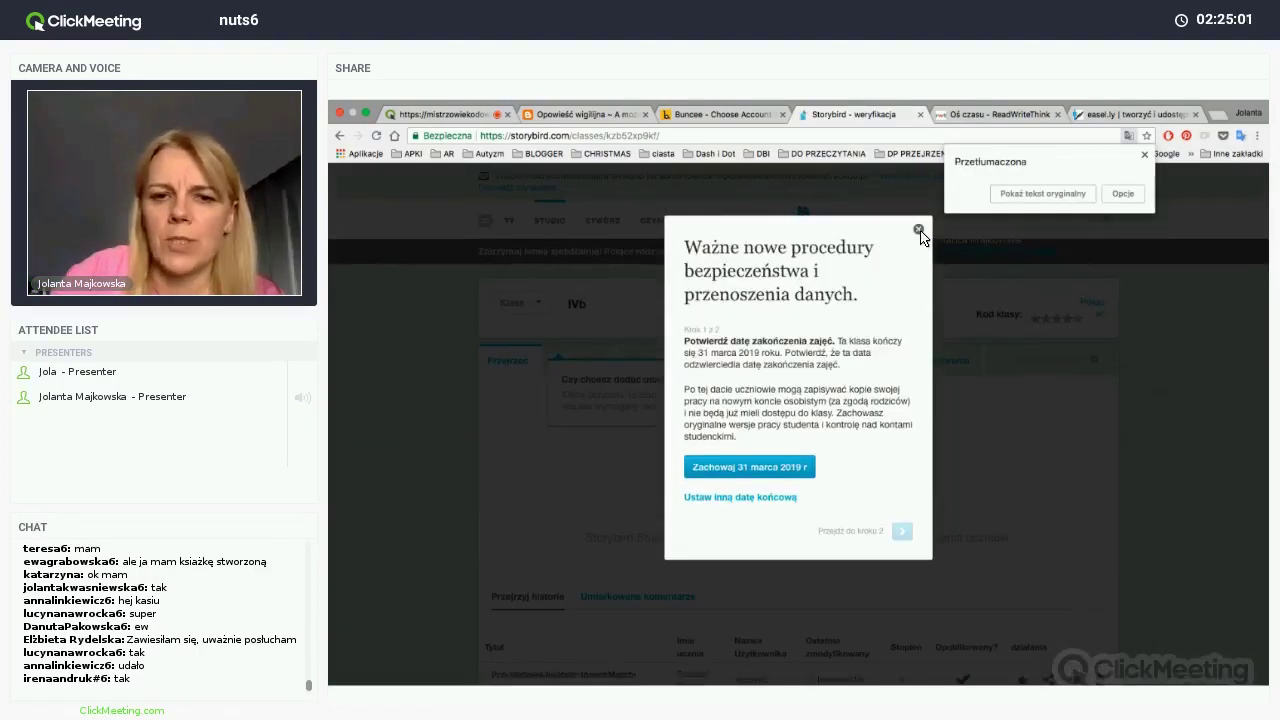
Step: Close the safety and data portability notice and look over the IVb class page
left_click(919, 231)
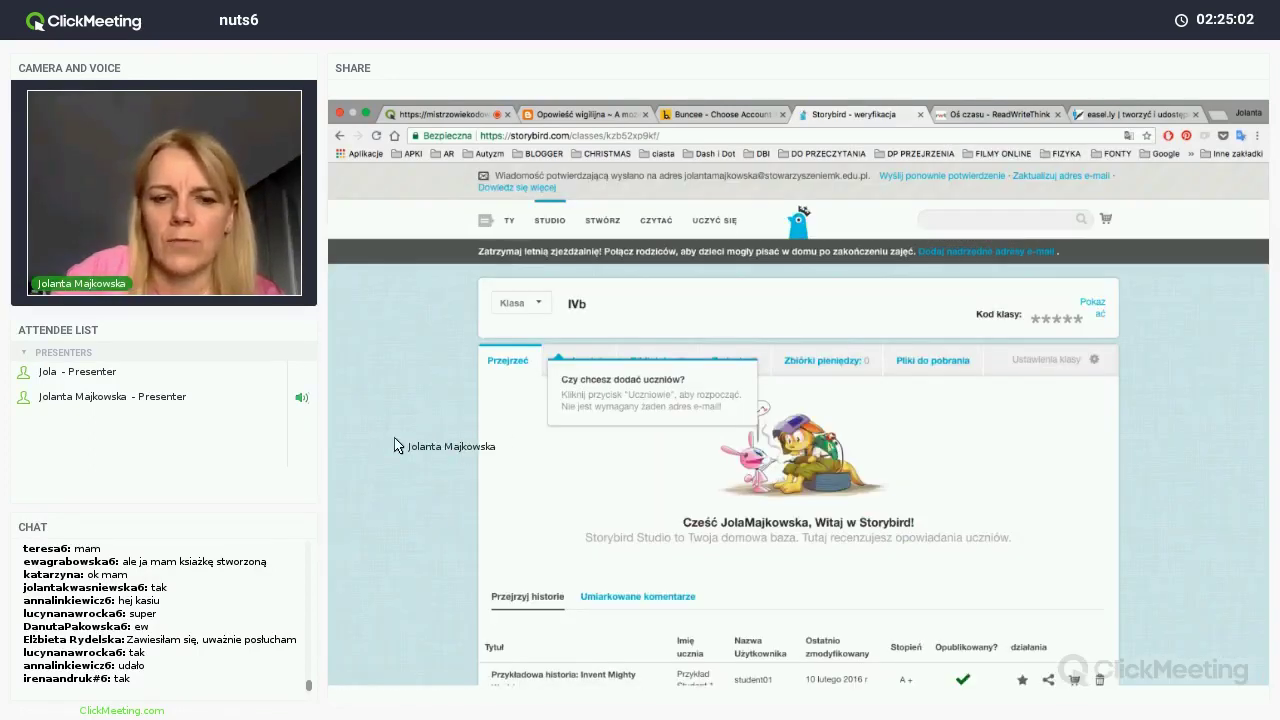
scroll(367, 480, "down", 1)
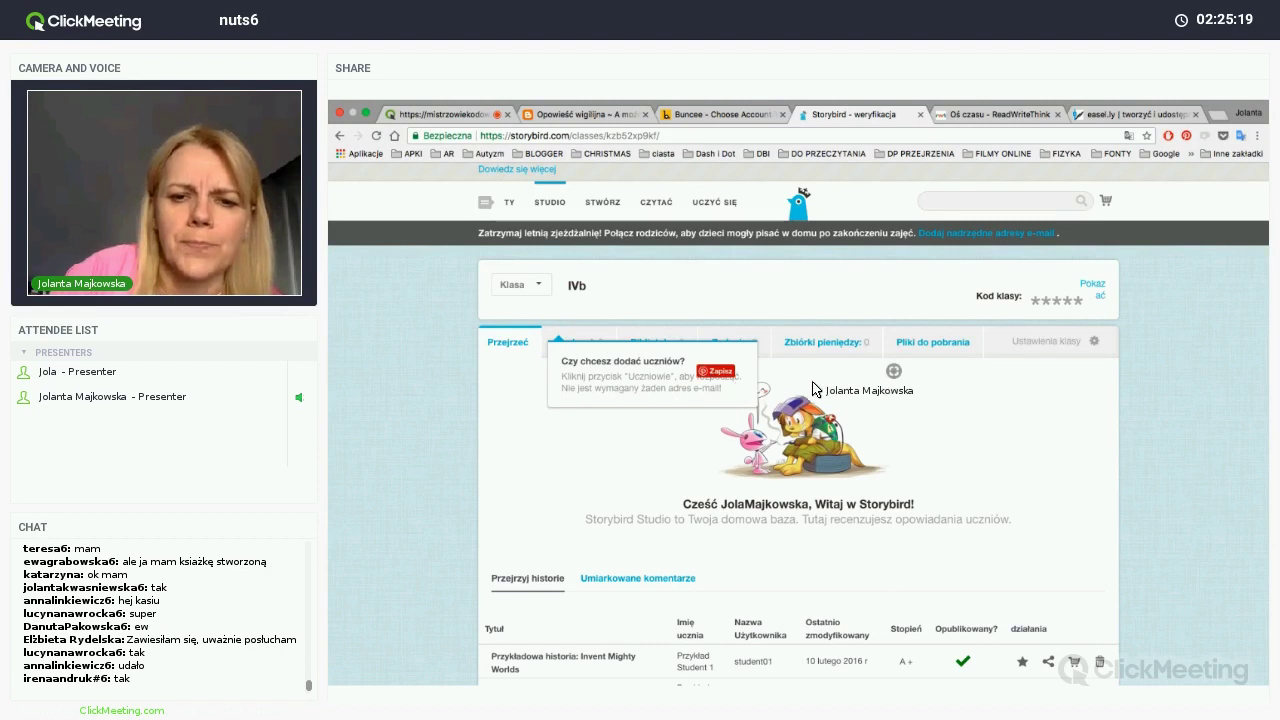
Step: Switch to the Studenci tab and browse the blank student account rows
left_click(586, 341)
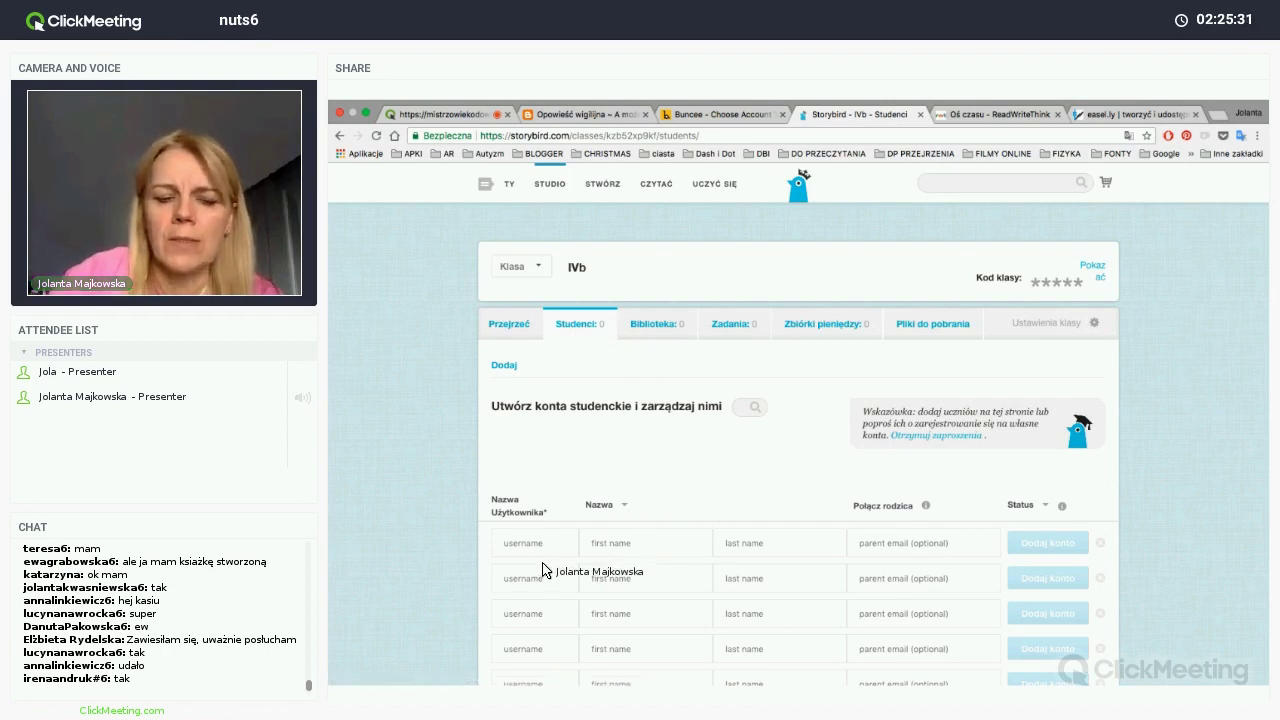
scroll(573, 545, "down", 1)
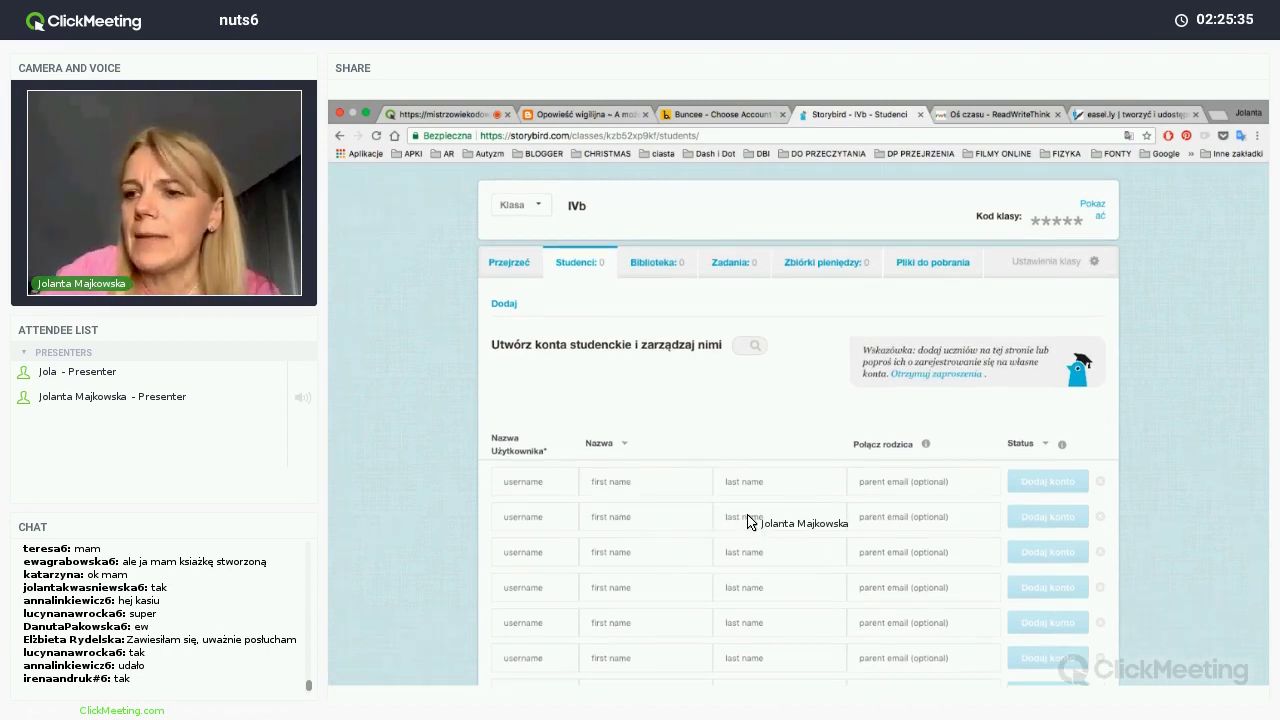
scroll(720, 460, "down", 2)
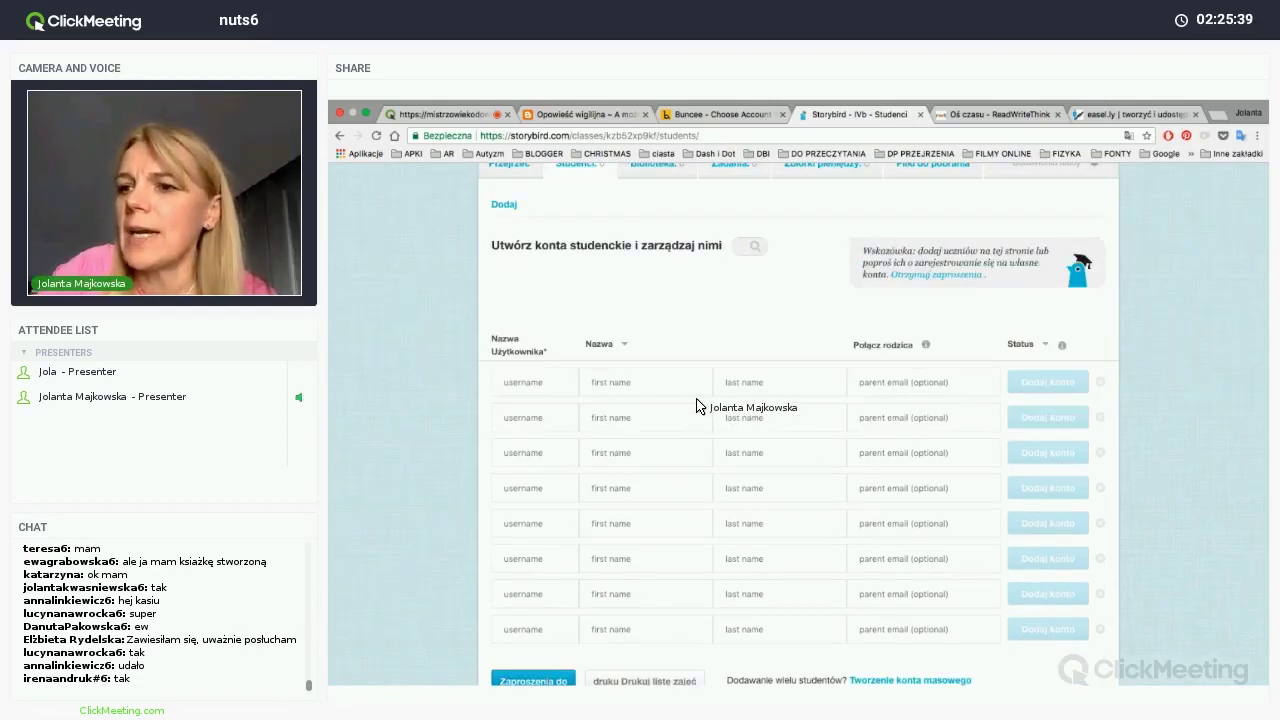
scroll(708, 486, "down", 2)
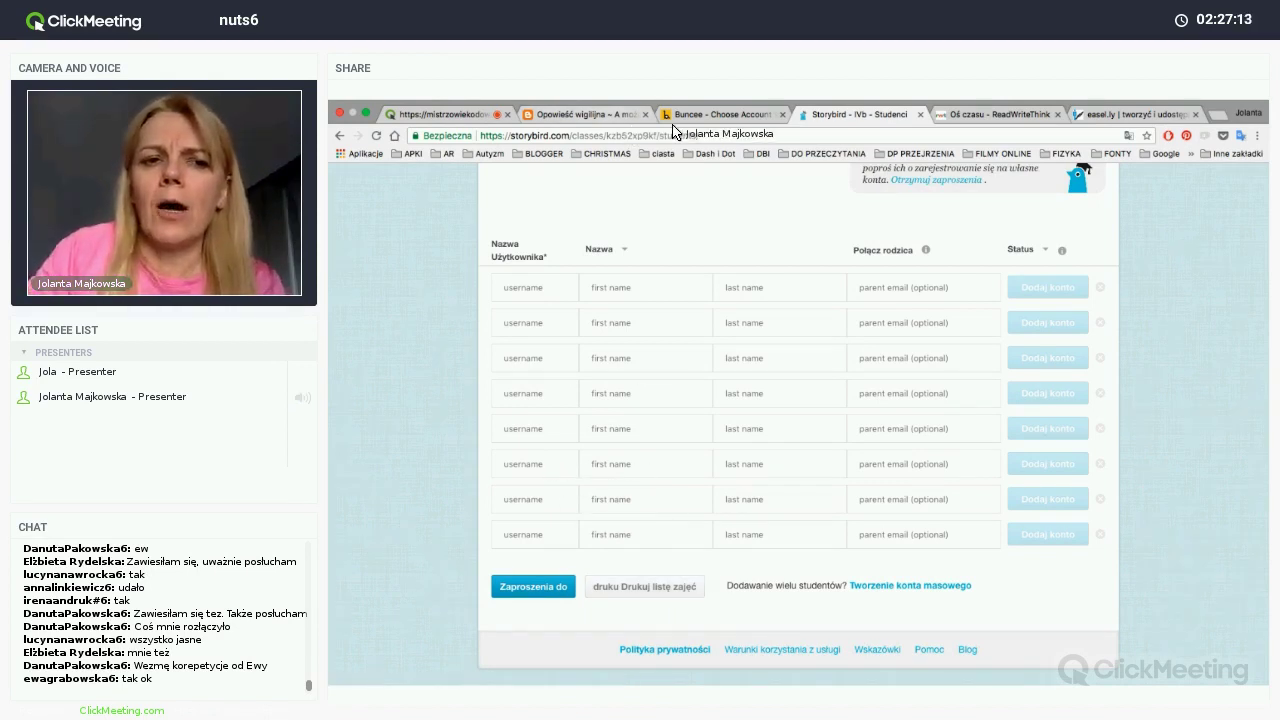
Step: Copy the web address of the 'Oś czasu - ReadWriteThink' page and return to the ClickMeeting tab
left_click(1023, 116)
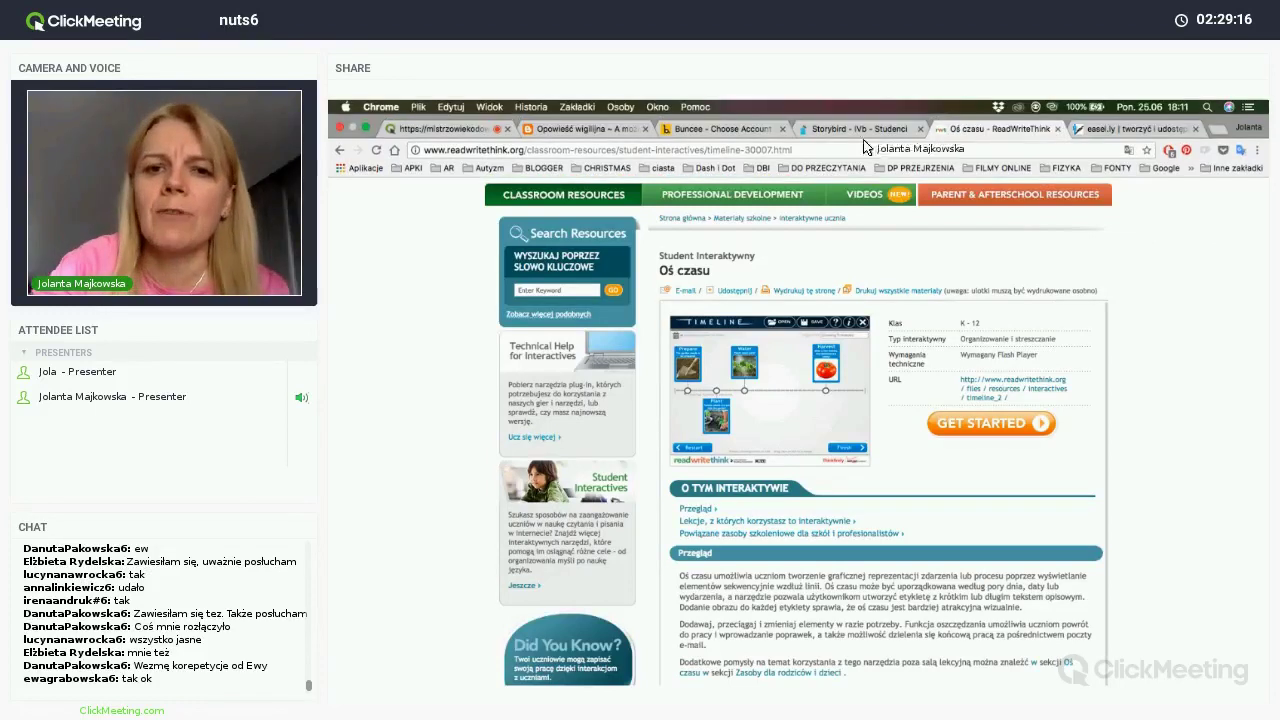
left_click(799, 150)
key("ctrl+c")
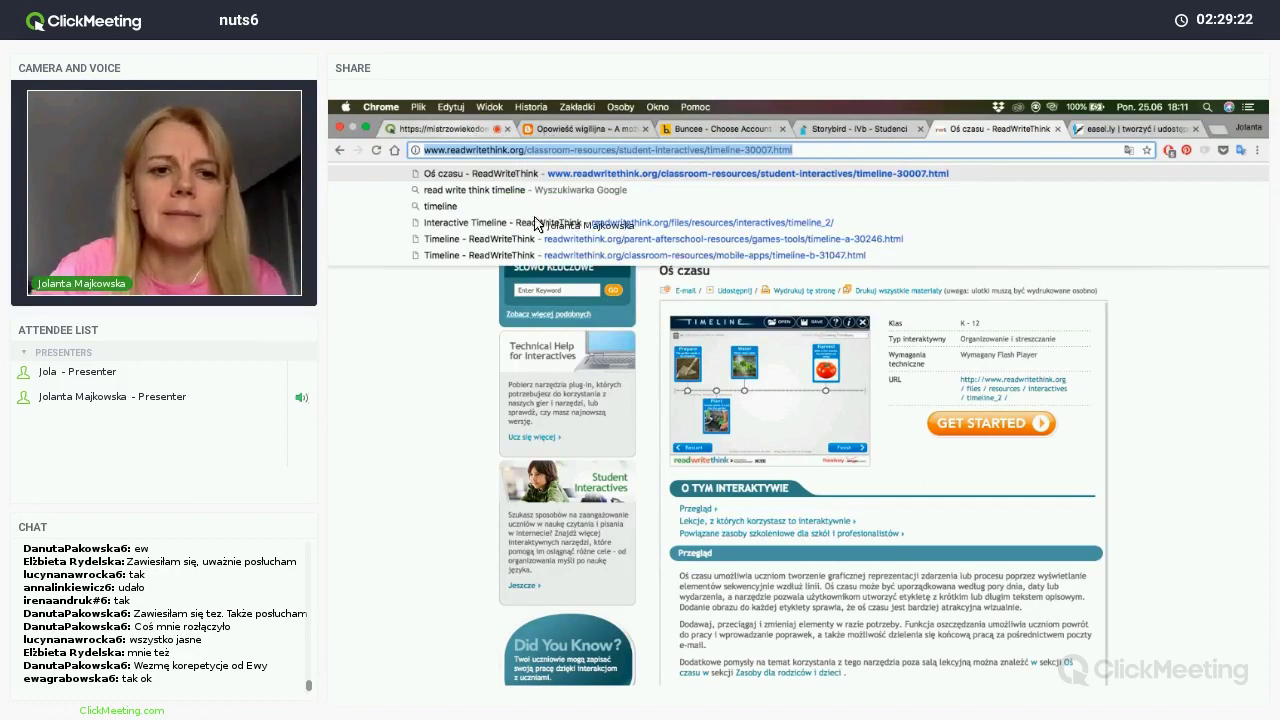
left_click(445, 128)
Step: Paste the ReadWriteThink timeline link into the ClickMeeting chat and send it
left_click(391, 667)
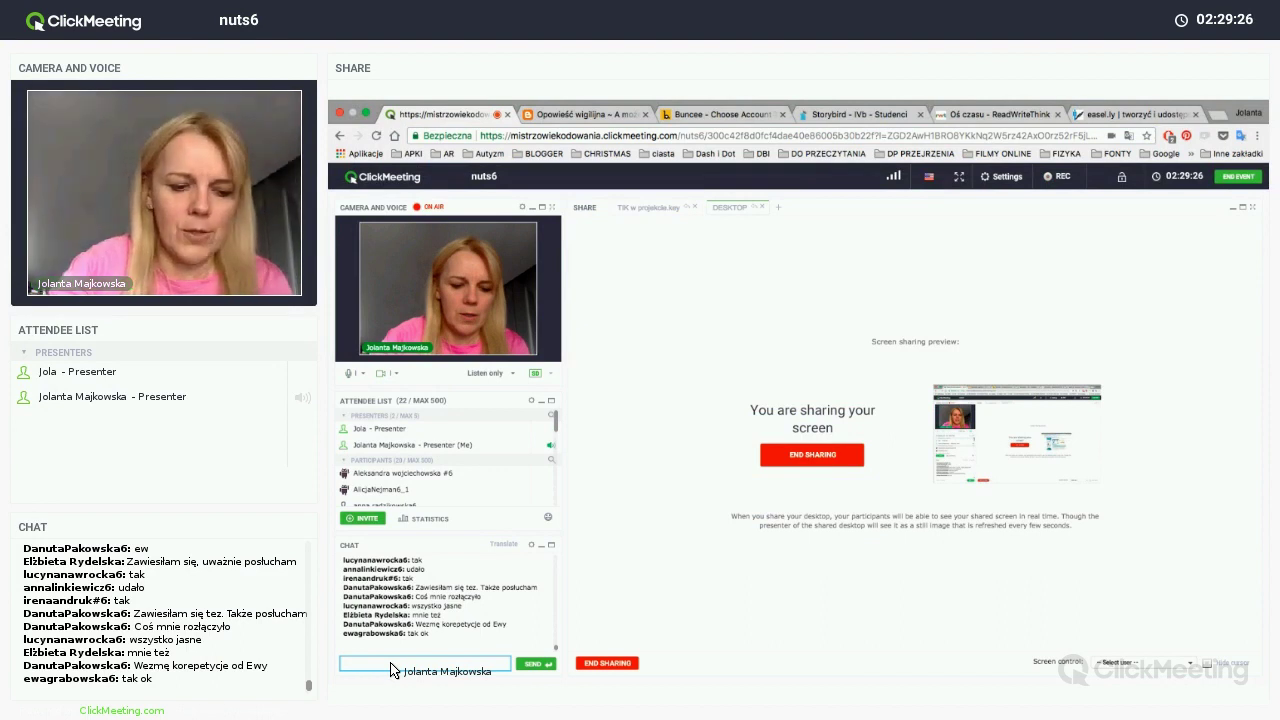
key("ctrl+v")
key("Return")
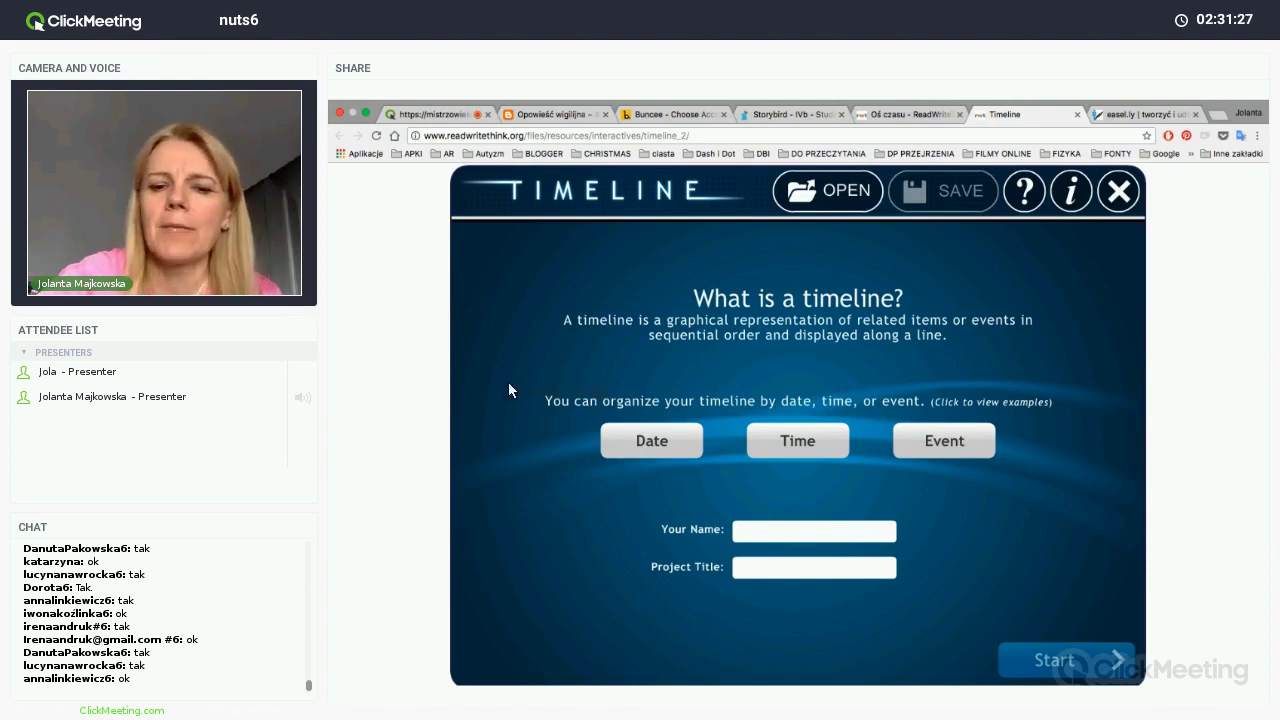
Step: Enter the author's name and project title 'A może książka?', then start the empty timeline
left_click(763, 537)
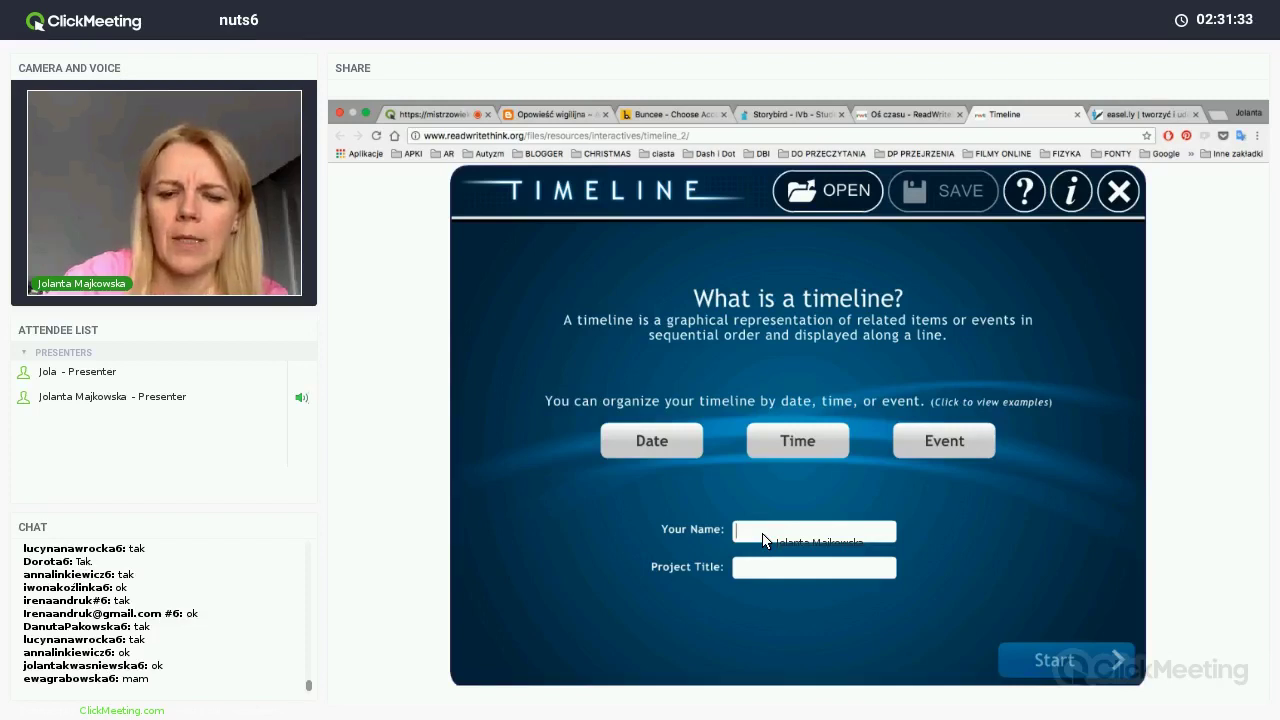
type("Jola")
left_click(745, 577)
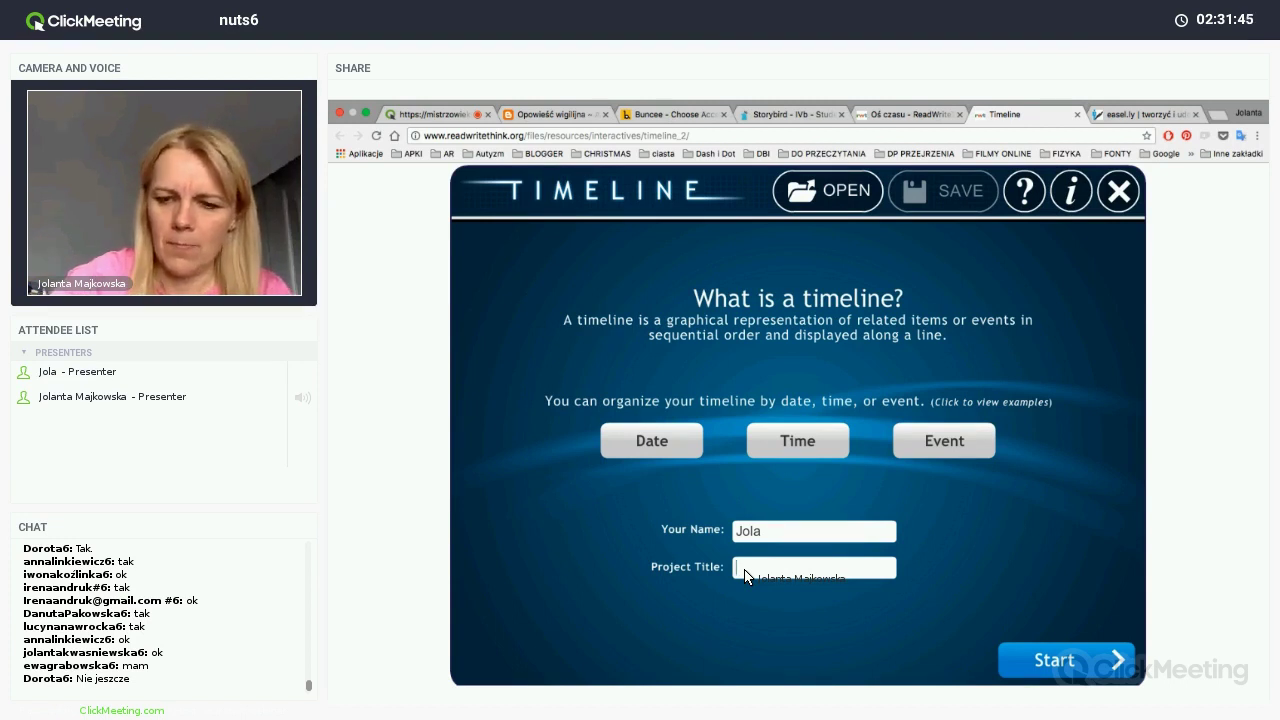
type("A może książka?")
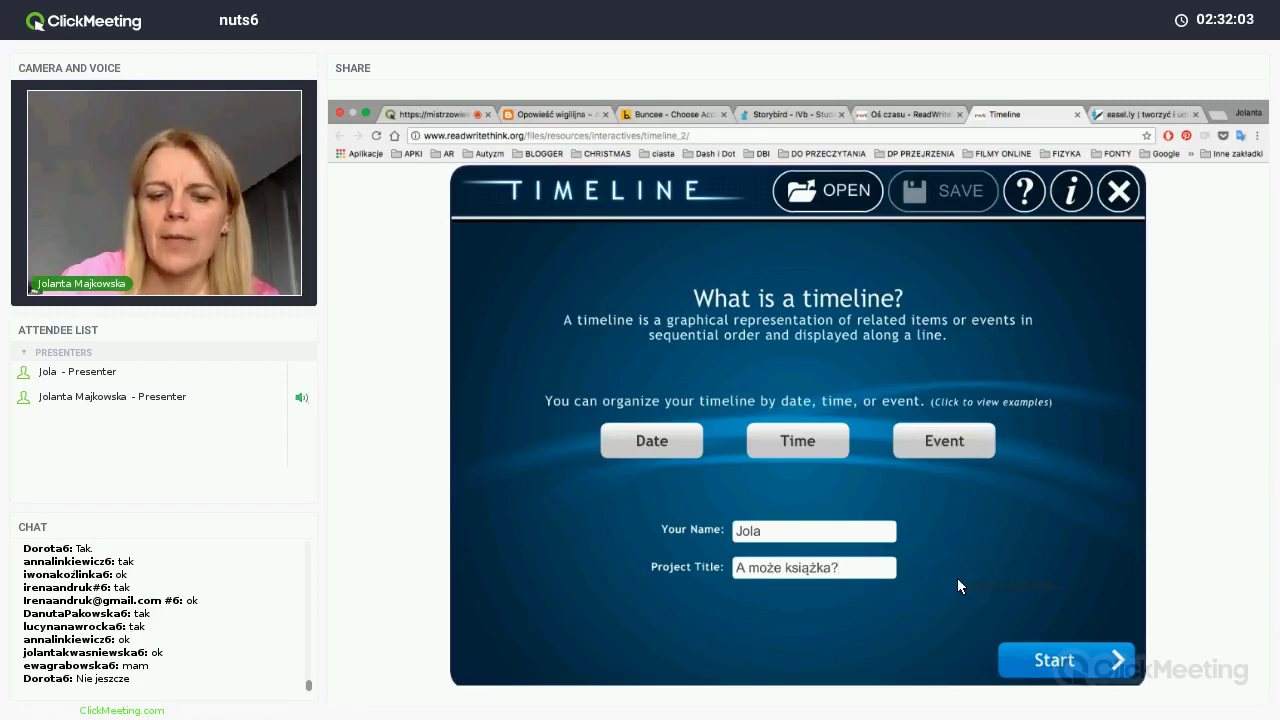
left_click(1057, 659)
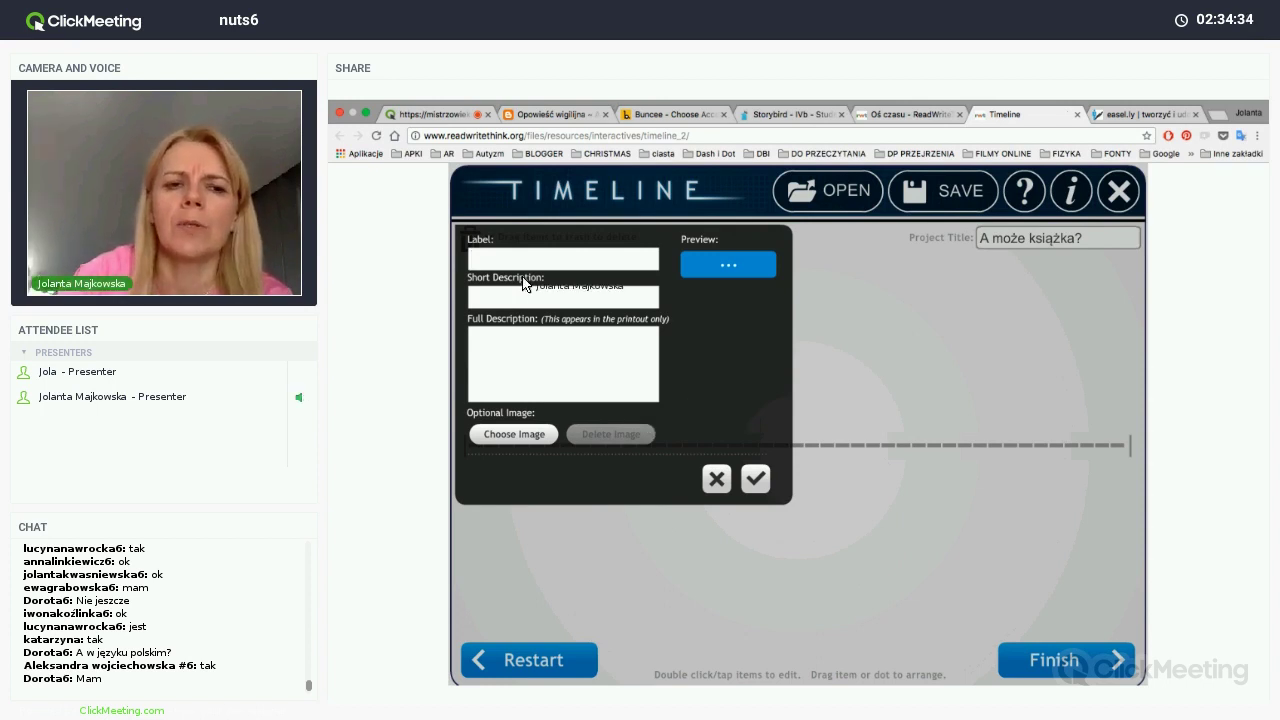
Step: Label the first timeline item '1. Jesień' with the short description 'Fantastyka'
type("Jolanta Majkowska")
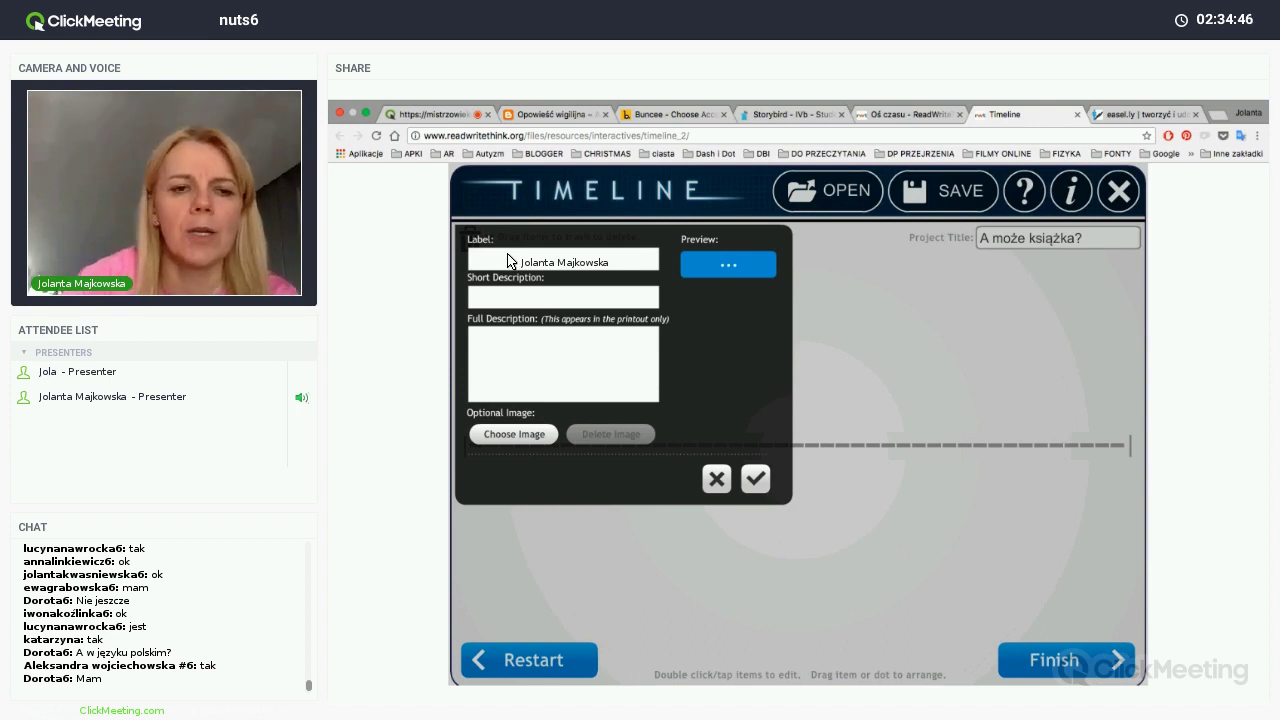
type("1")
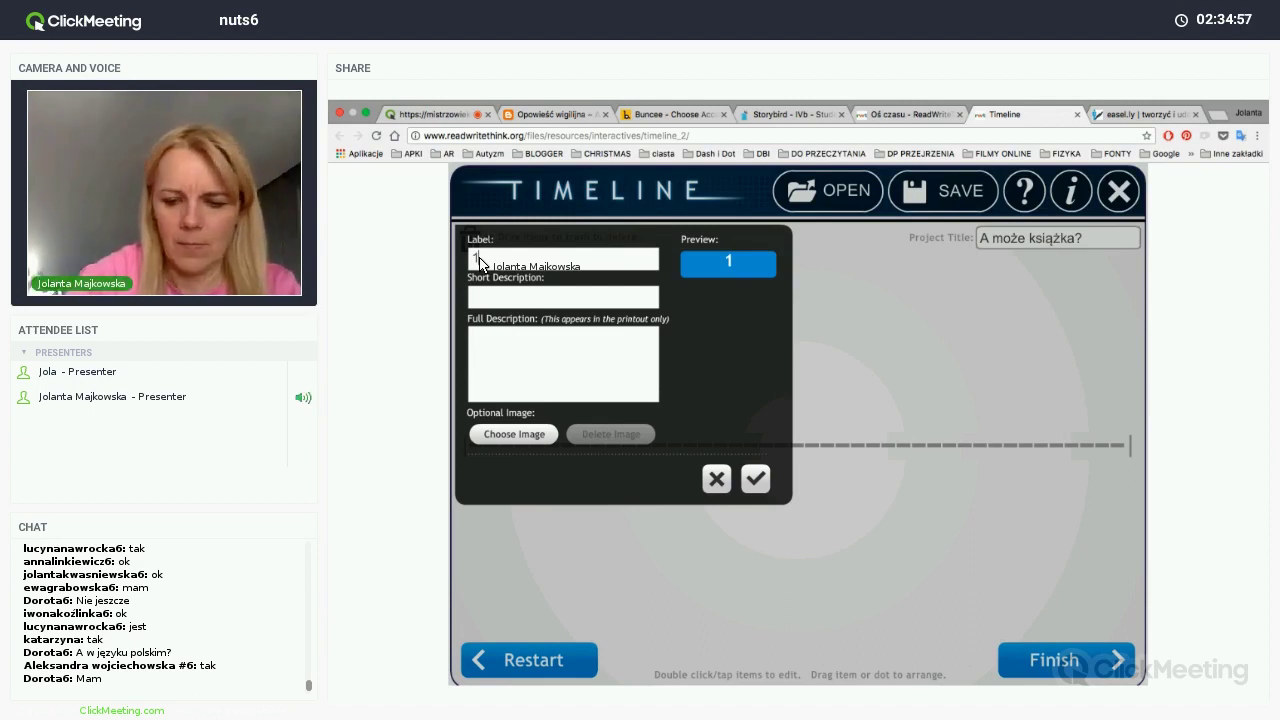
type(". Jesień")
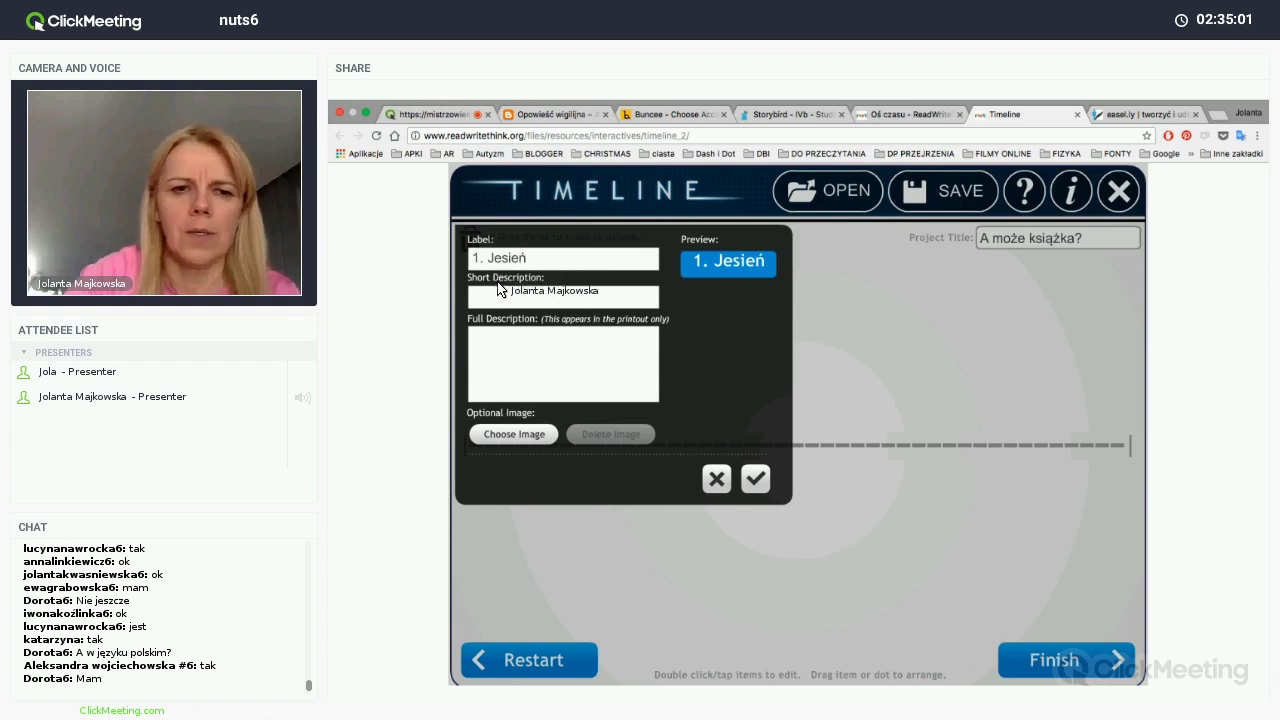
left_click(503, 300)
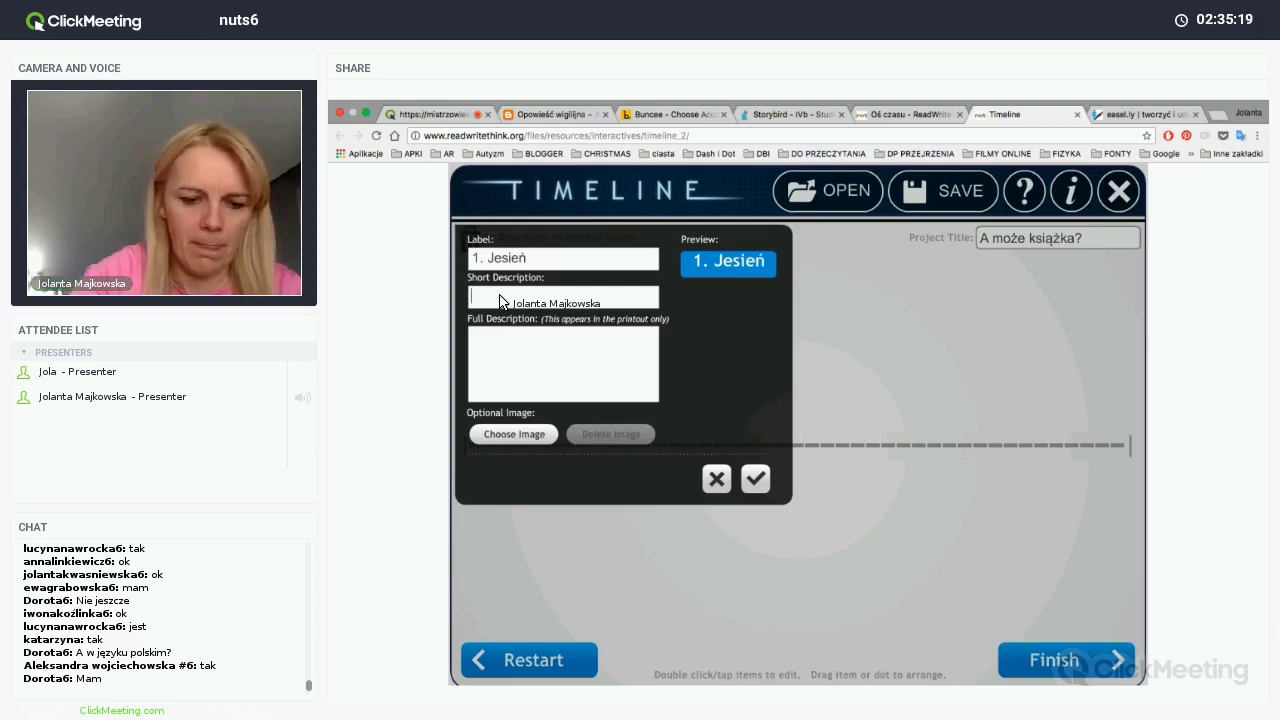
type("Fantastyka")
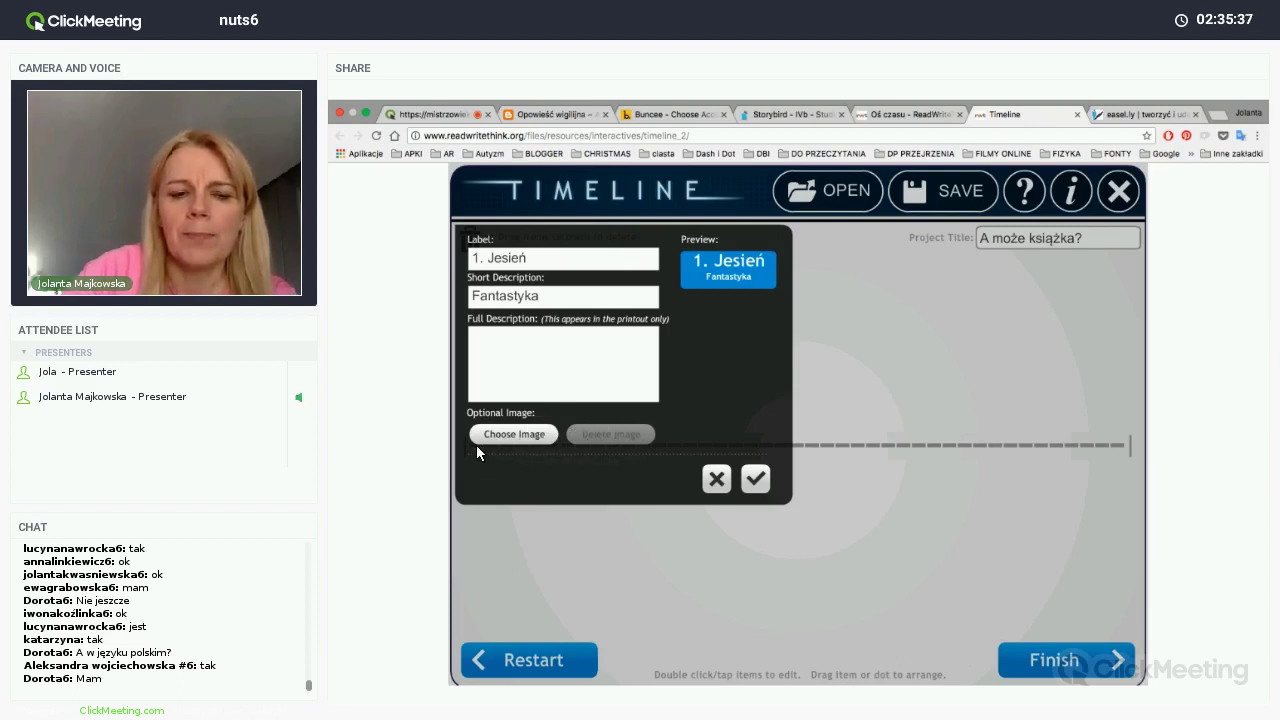
left_click(526, 436)
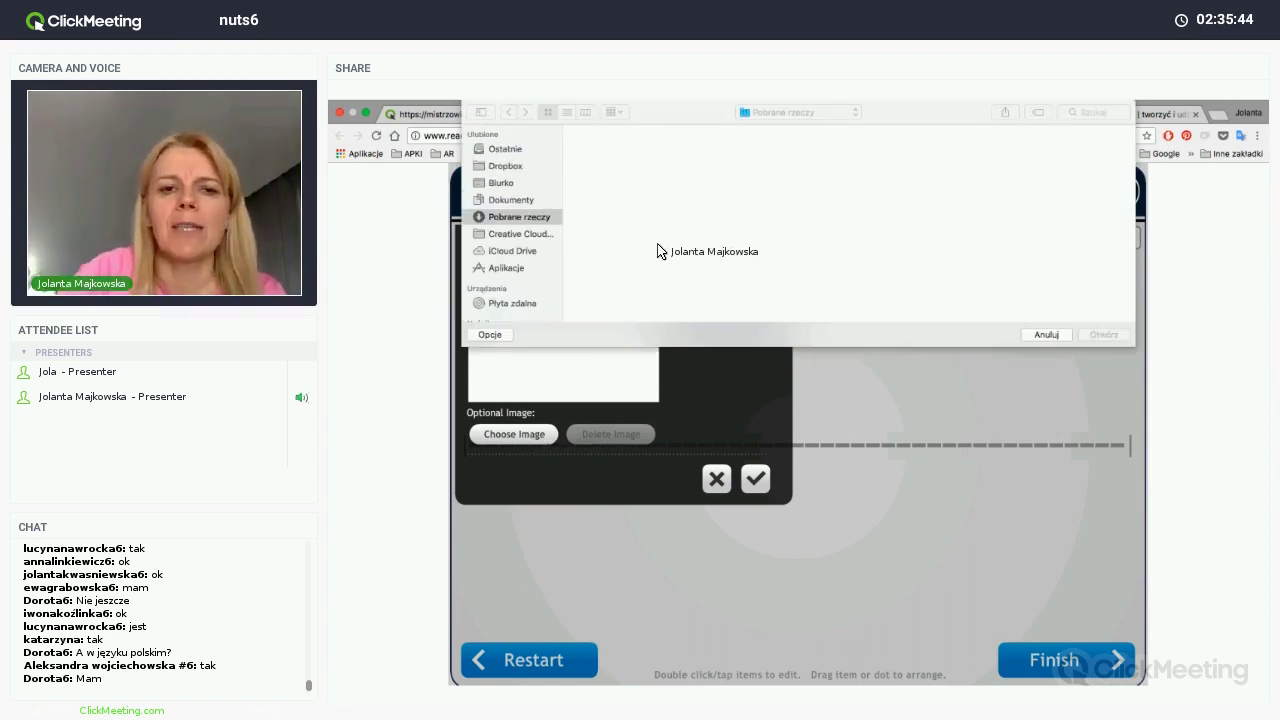
Step: Browse from the Biurko folder into the GRAFIKA image folder
left_click(505, 184)
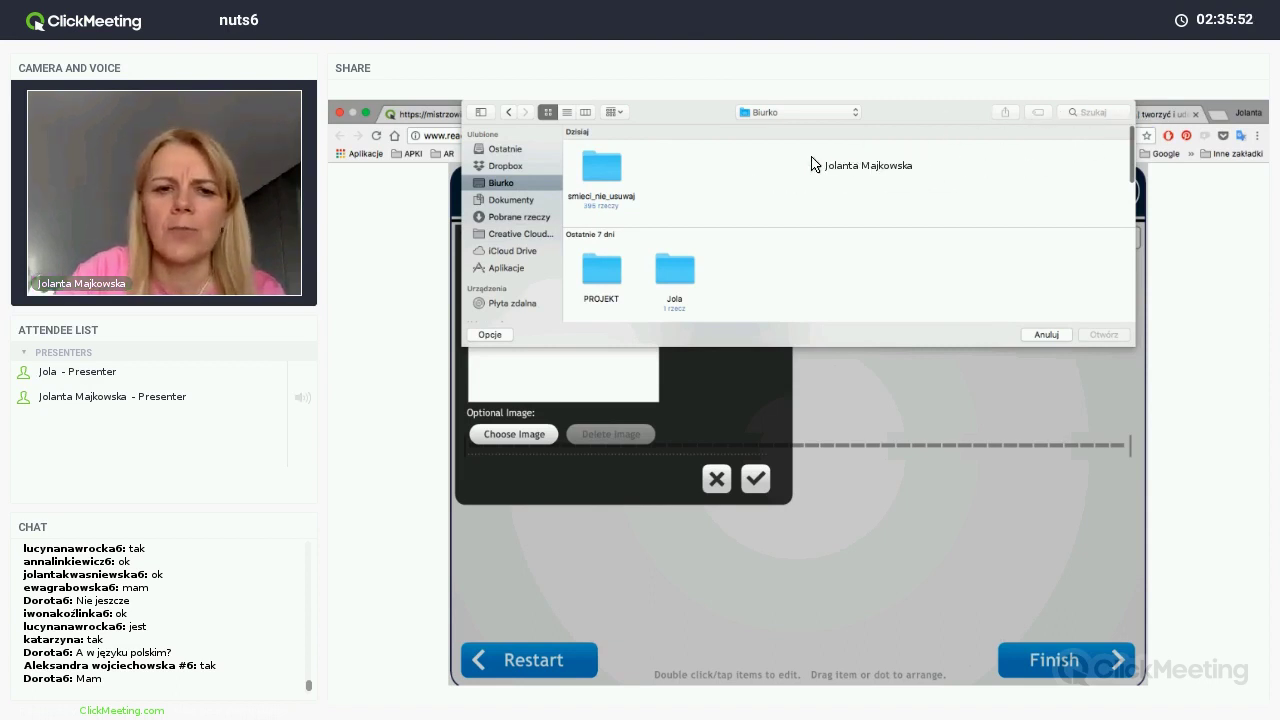
scroll(705, 236, "down", 5)
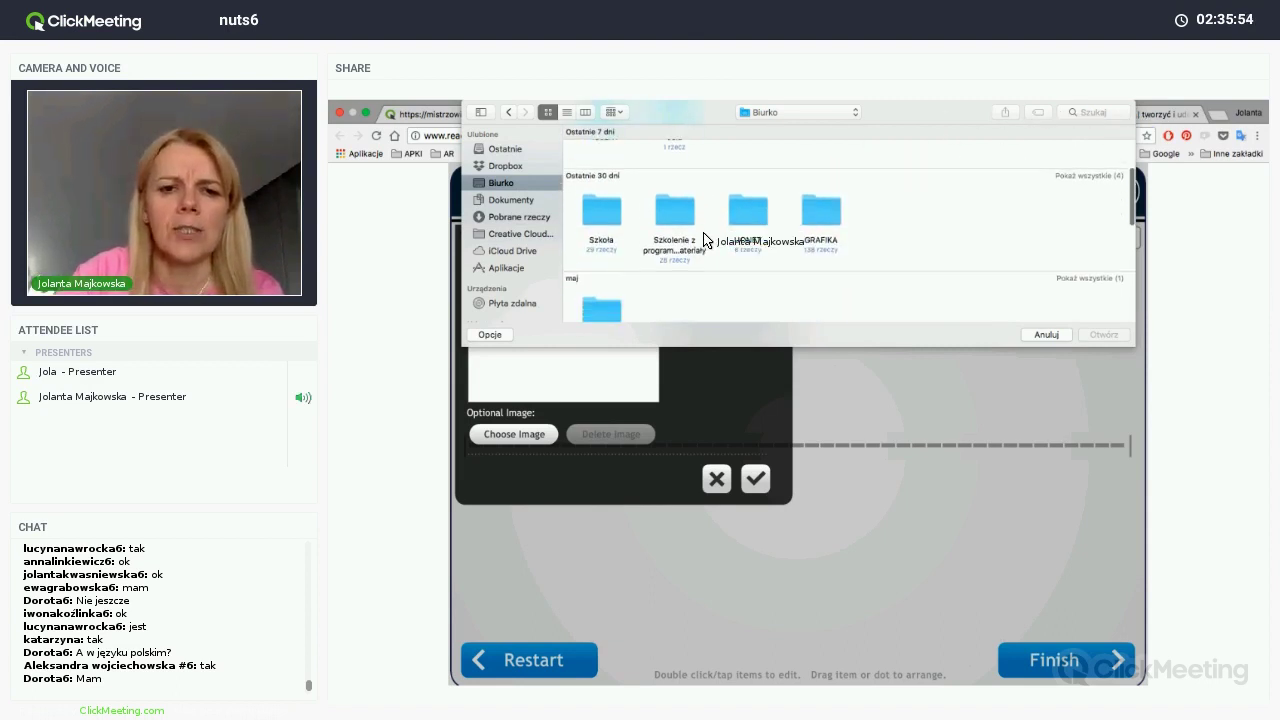
scroll(705, 238, "down", 6)
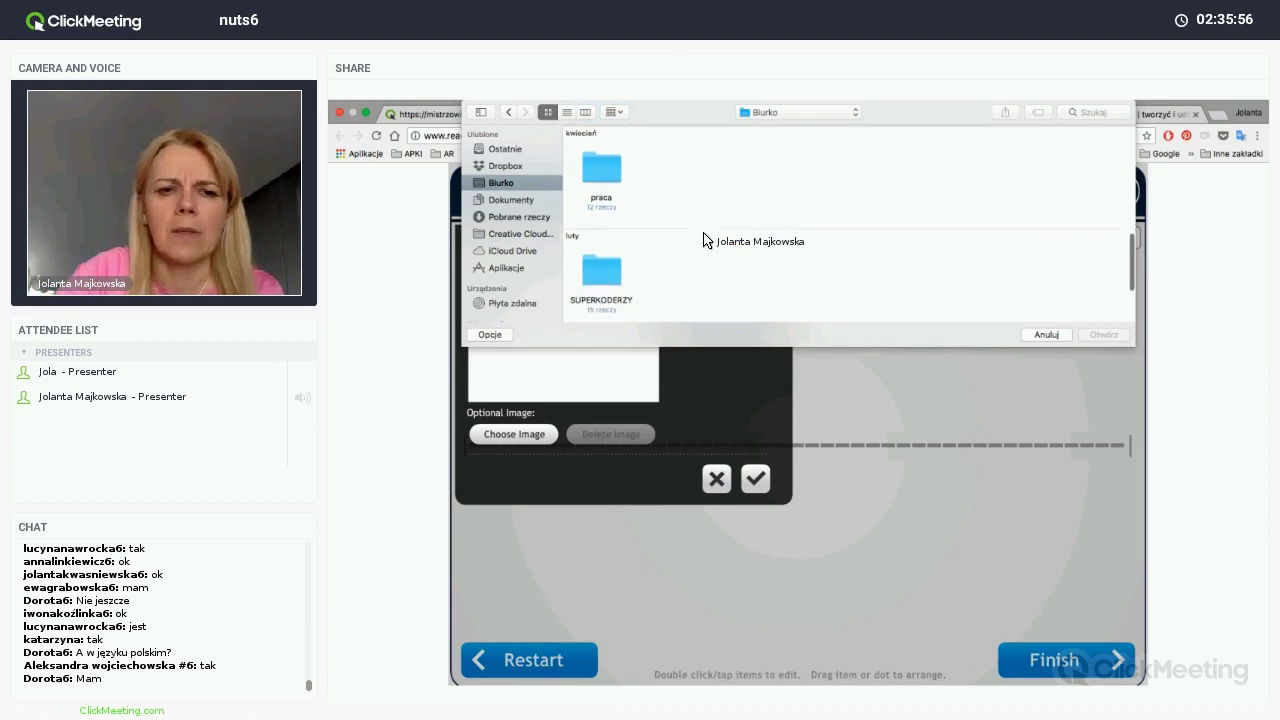
scroll(705, 240, "down", 4)
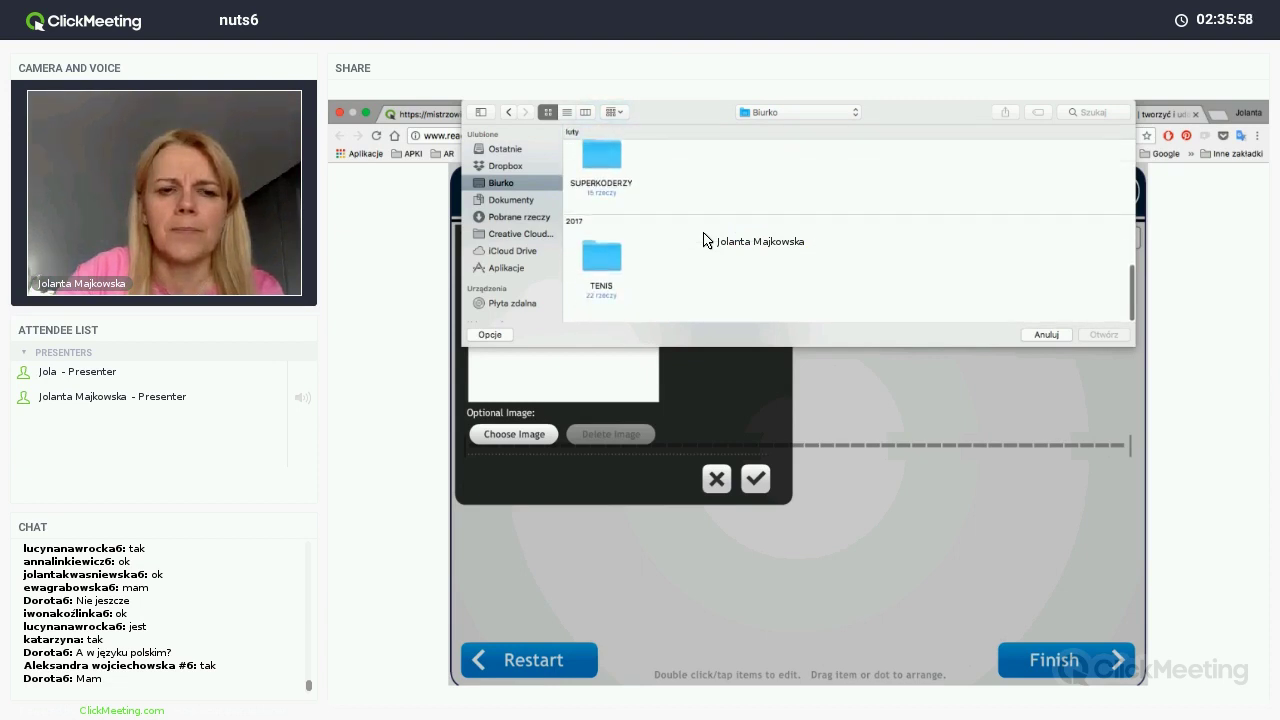
scroll(705, 240, "up", 12)
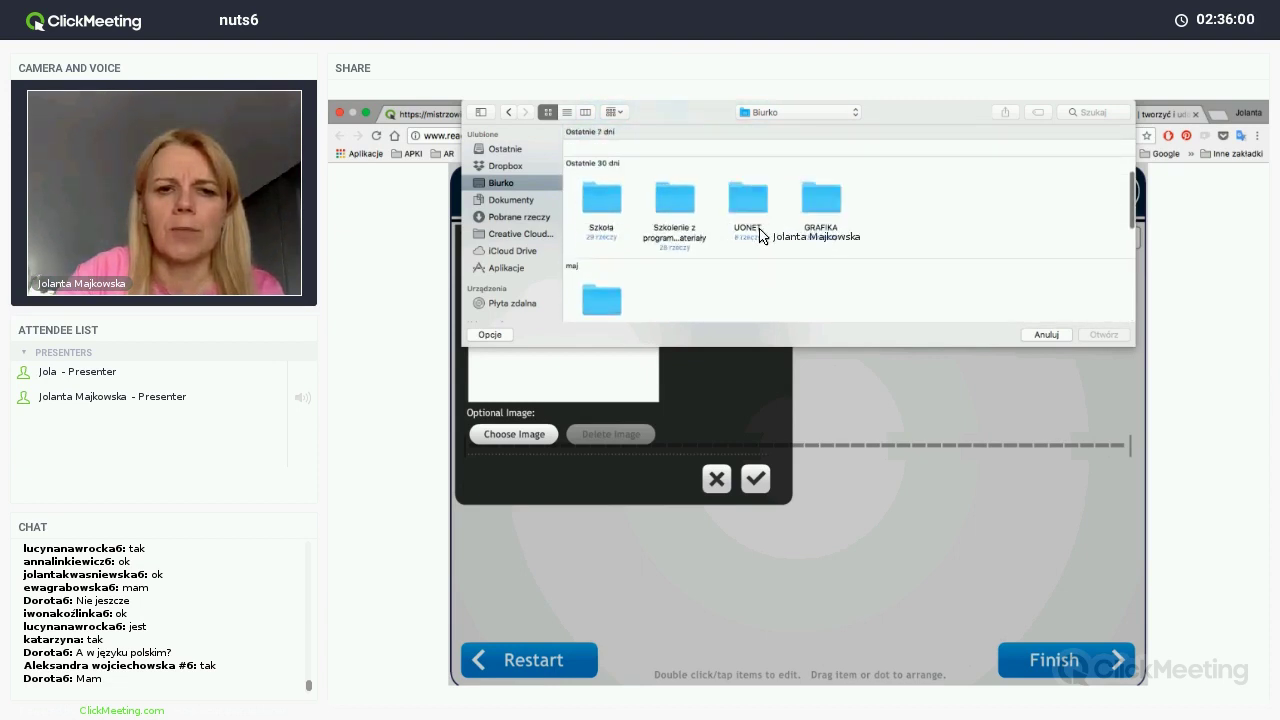
double_click(821, 199)
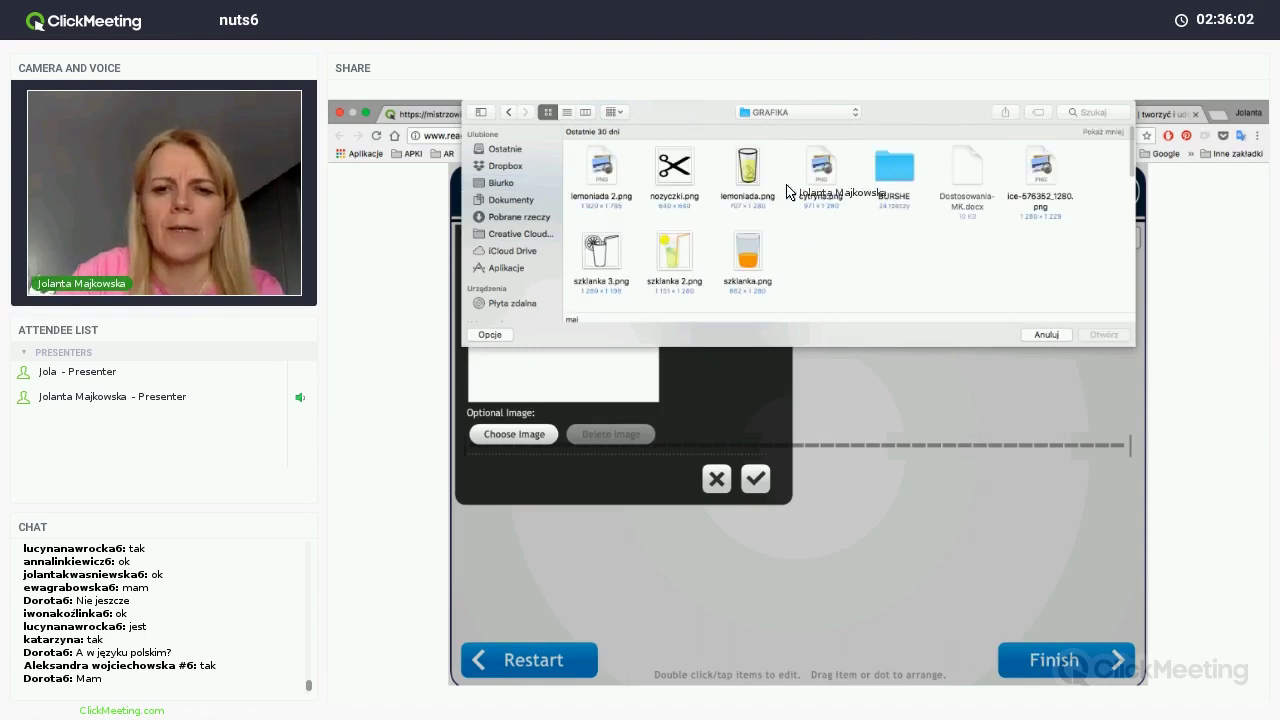
Step: Attach the backpack picture sac-de-cours-col-300px.png to the item and accept its framing
scroll(790, 222, "down", 3)
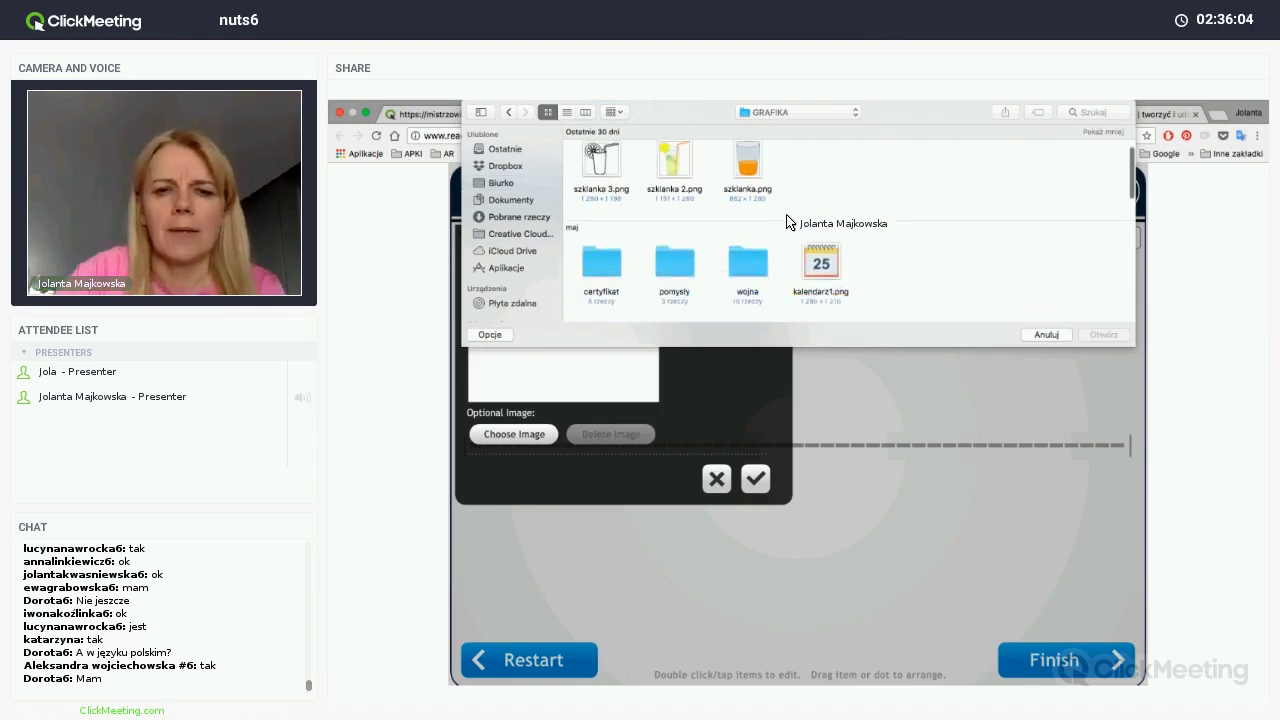
scroll(788, 222, "down", 8)
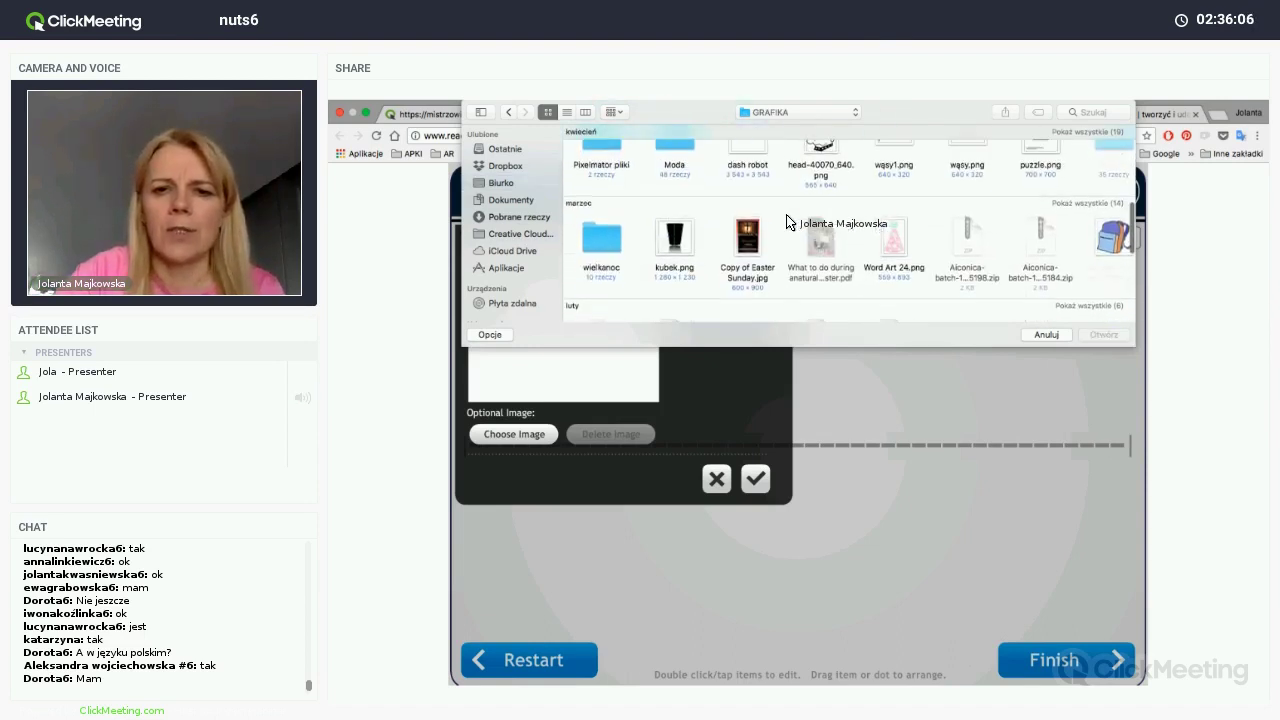
scroll(788, 222, "down", 8)
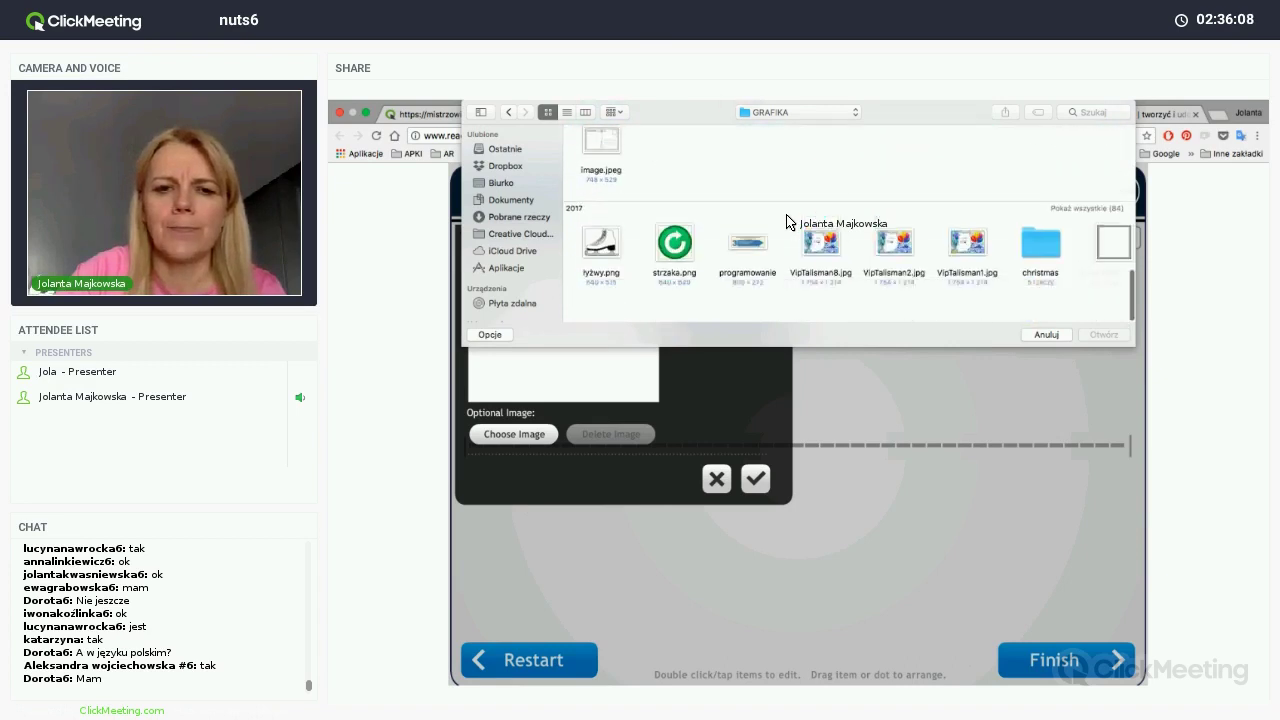
scroll(788, 222, "up", 6)
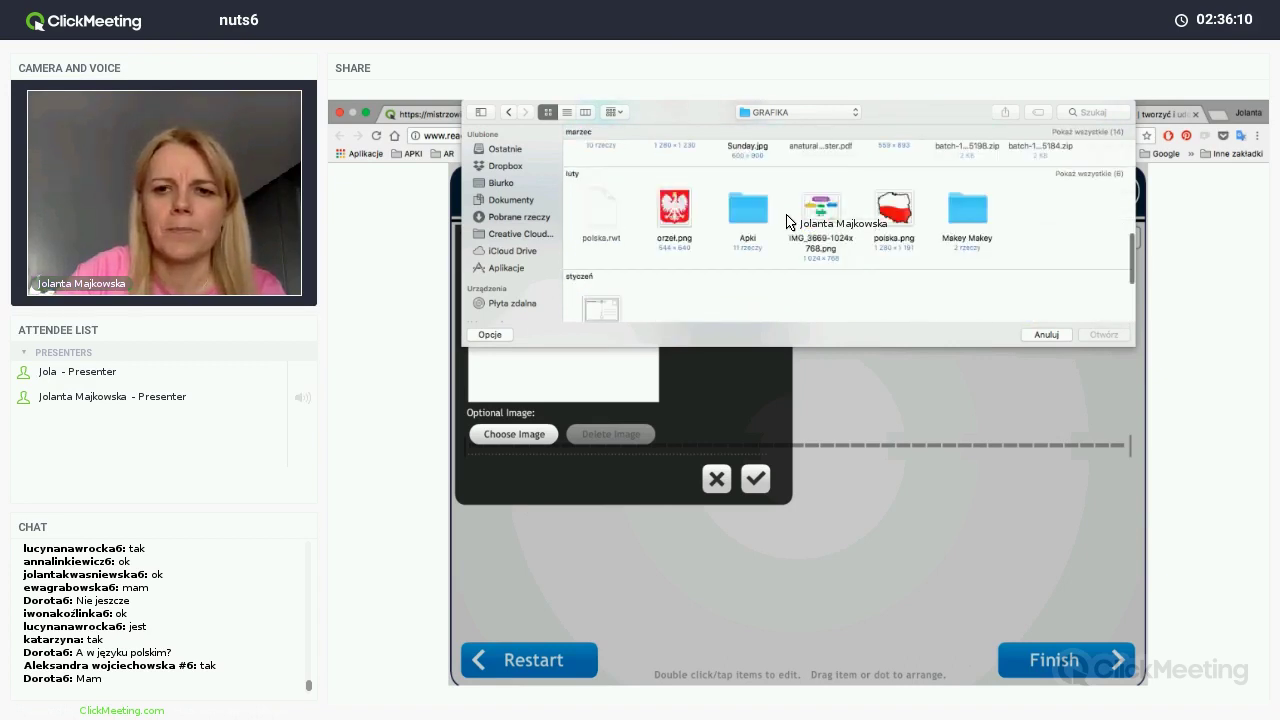
scroll(788, 222, "up", 5)
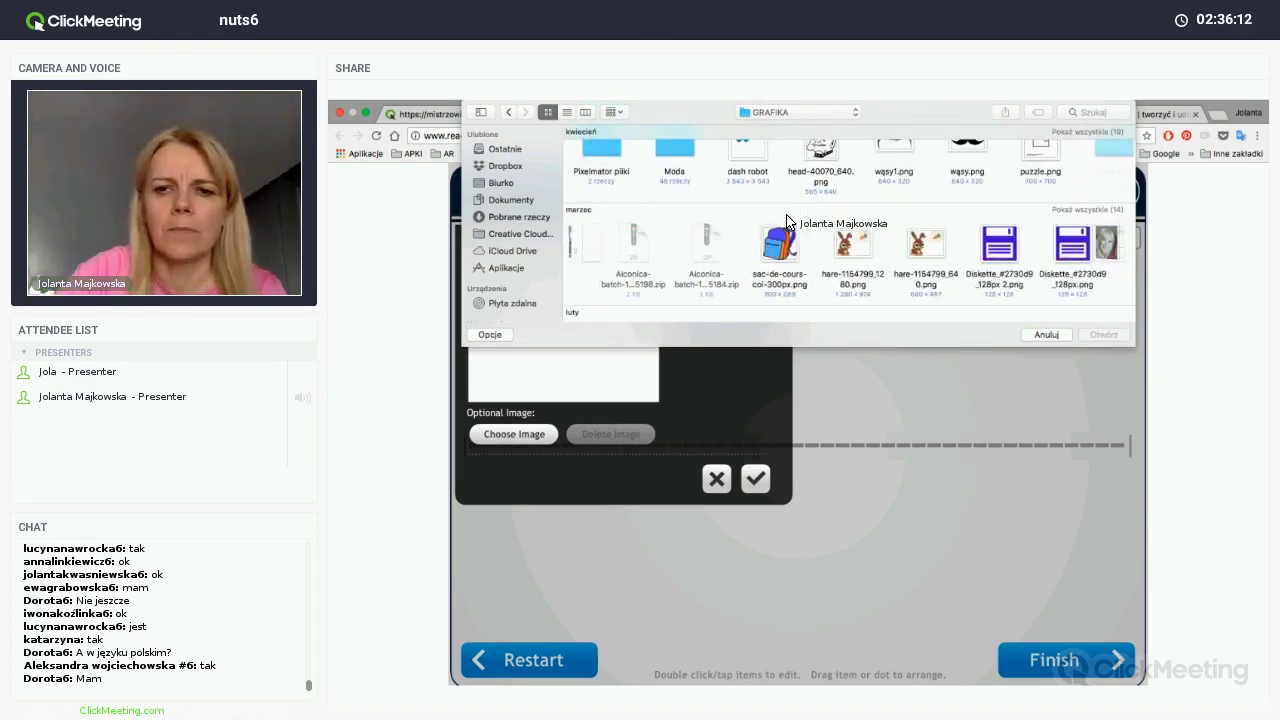
left_click(680, 248)
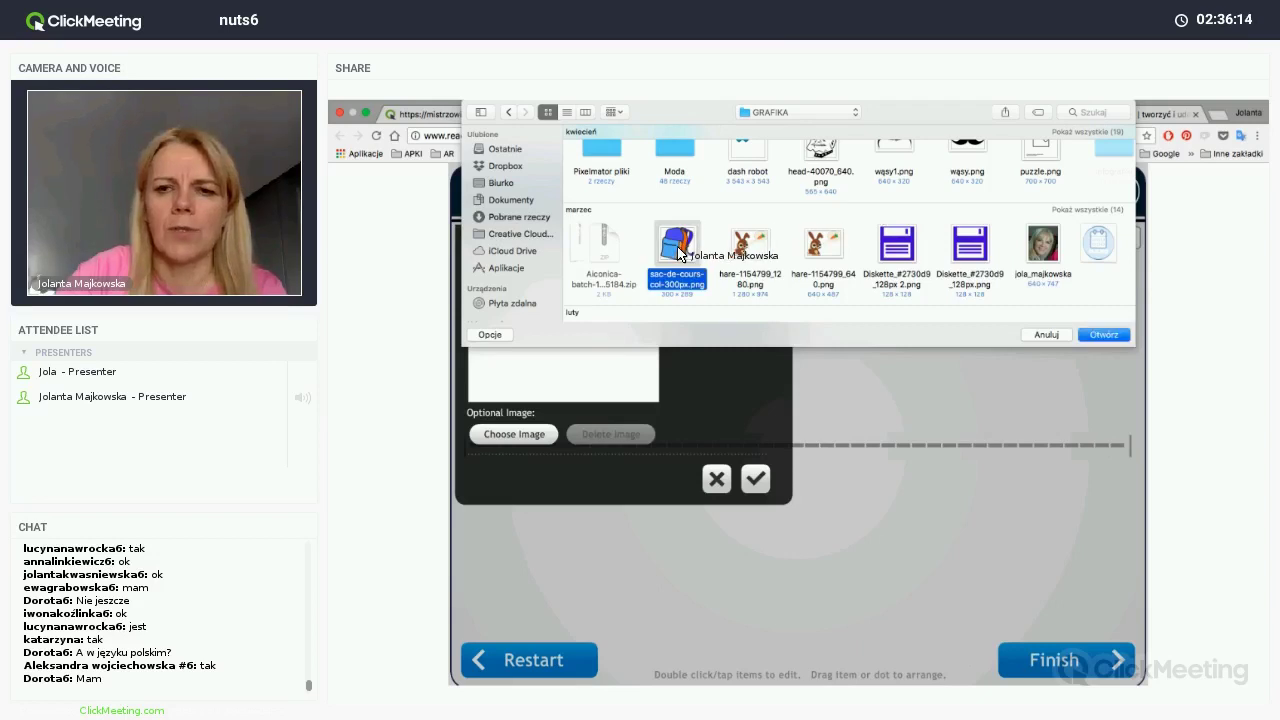
scroll(860, 258, "down", 2)
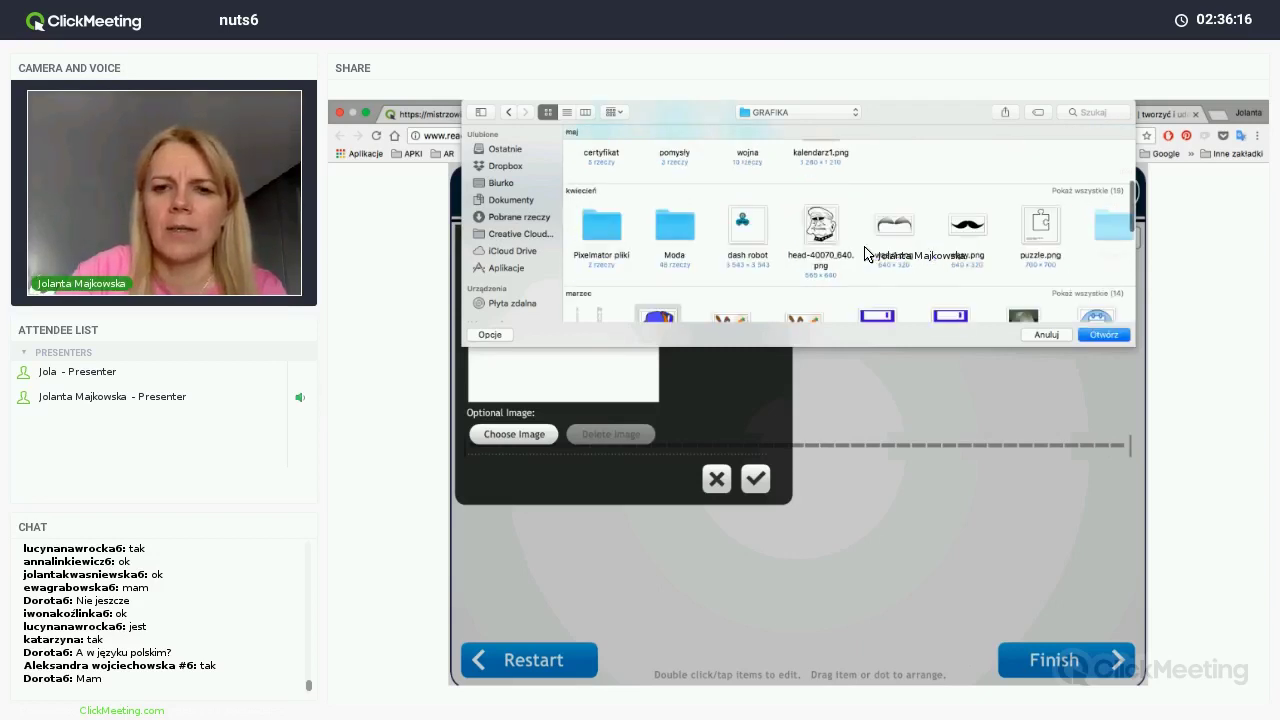
left_click(1105, 335)
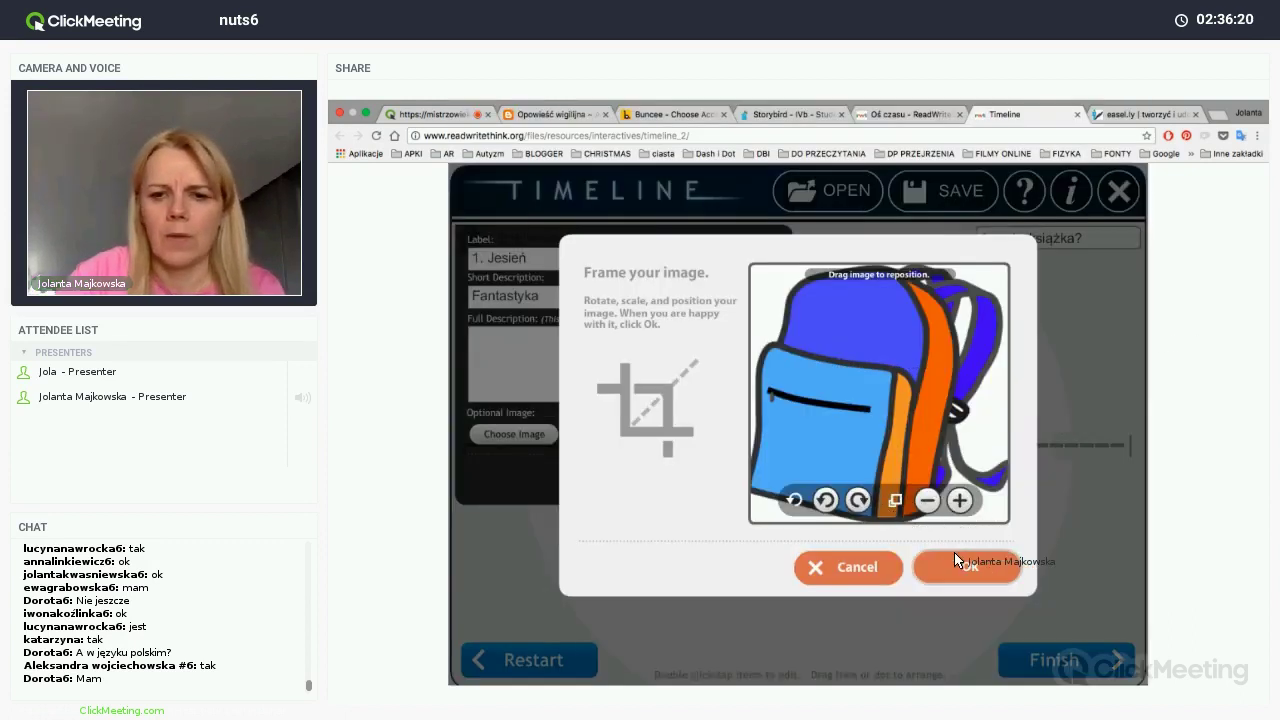
left_click(960, 564)
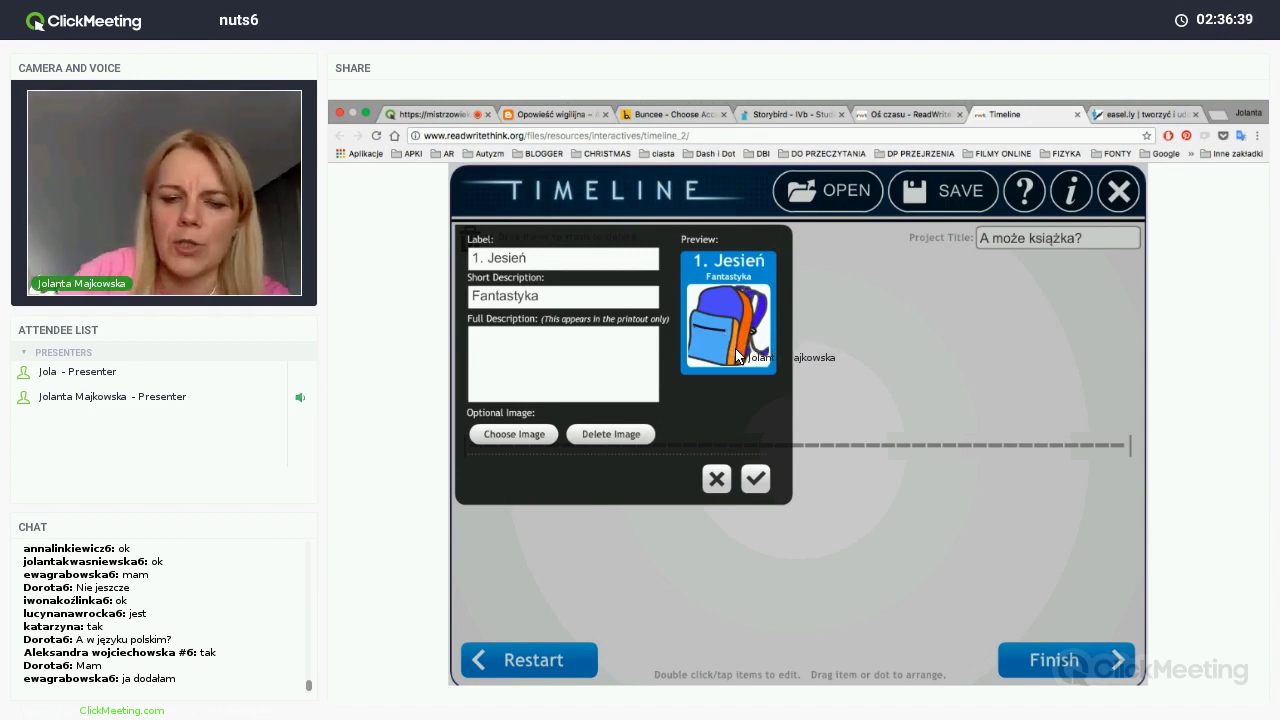
Step: Save the 1. Jesień item, move its card above the line, and finish the timeline
left_click(758, 481)
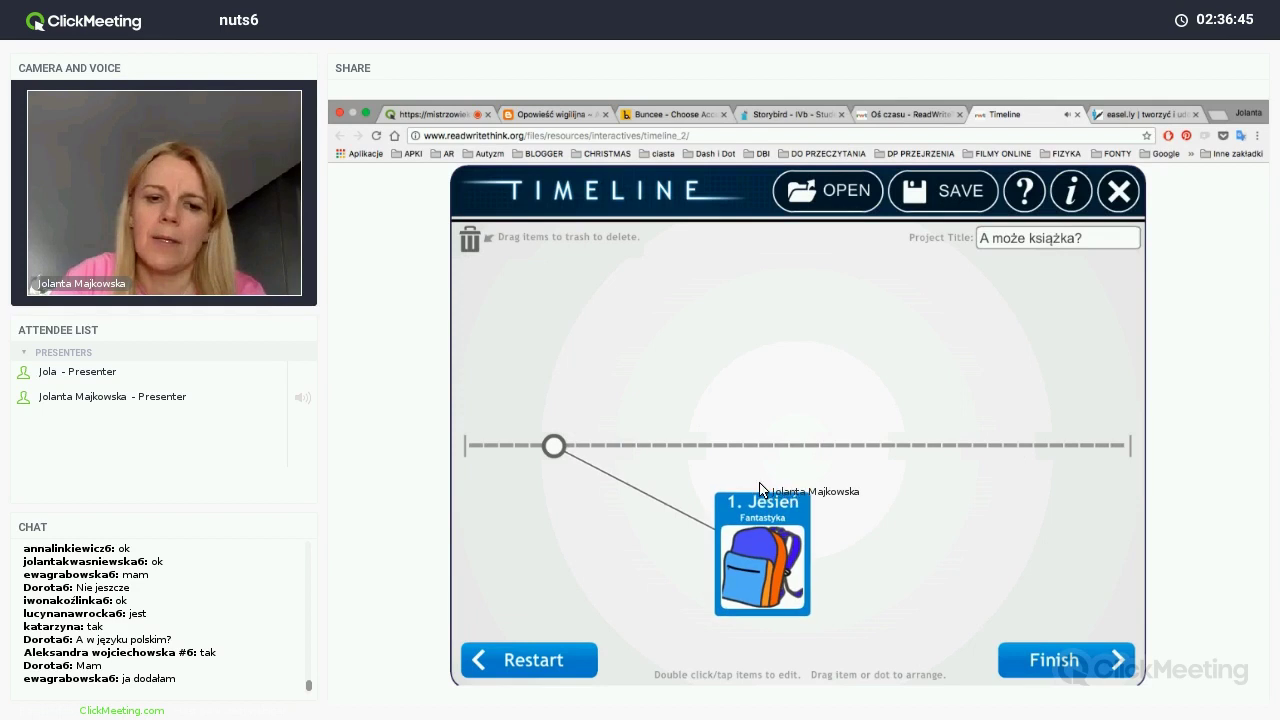
left_click_drag(738, 487, 555, 268)
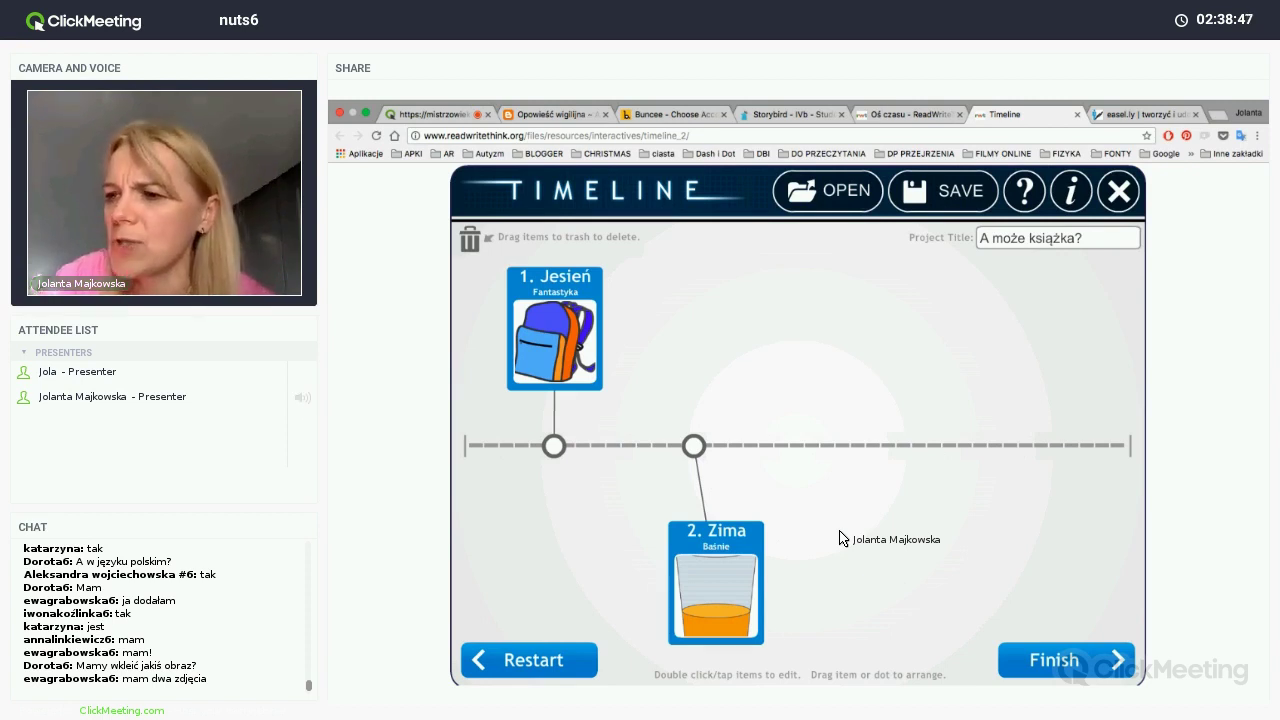
left_click(1067, 666)
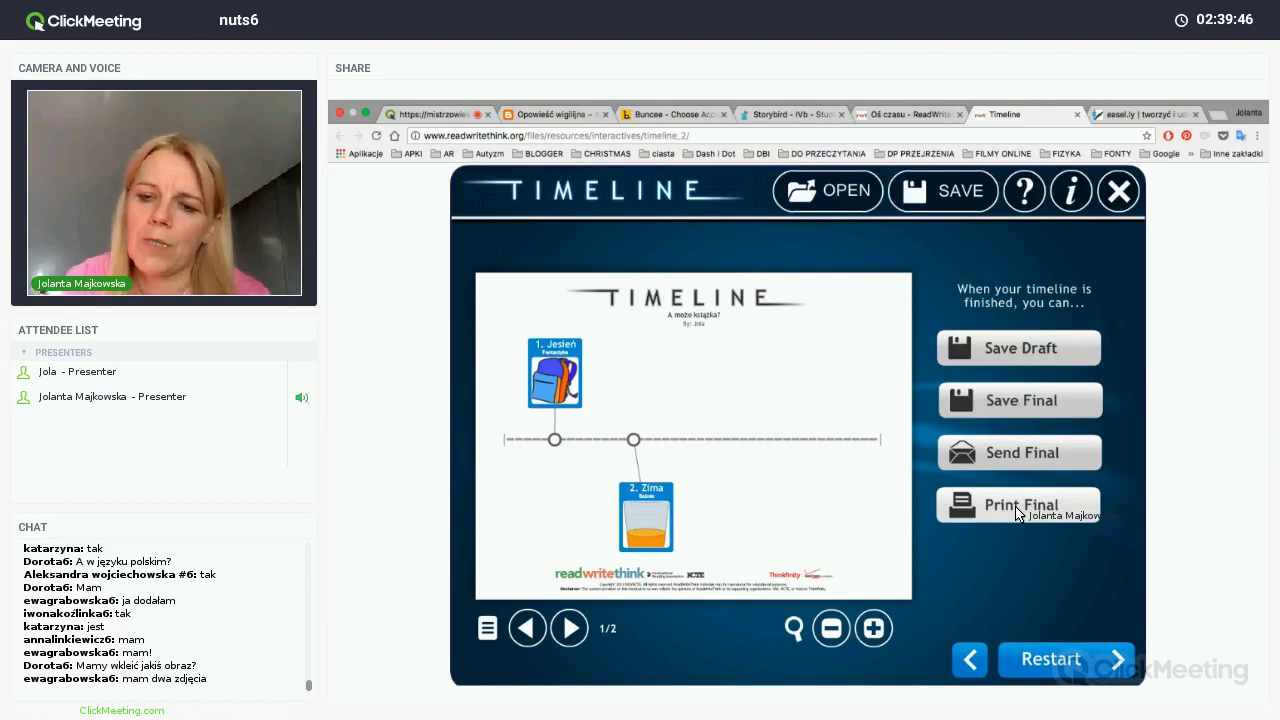
Step: Choose Print Final to send the finished timeline to the print dialog
left_click(1018, 512)
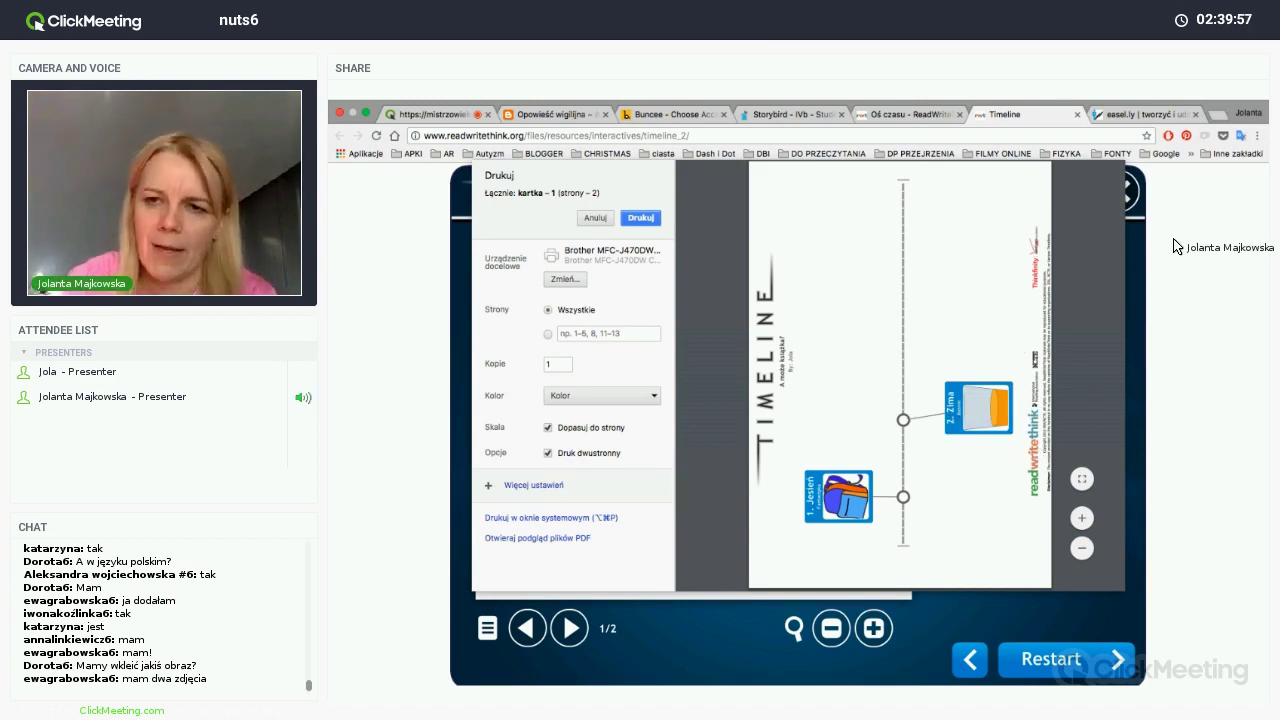
Step: Cancel printing to return to the finished 'A może książka?' timeline preview
left_click(639, 226)
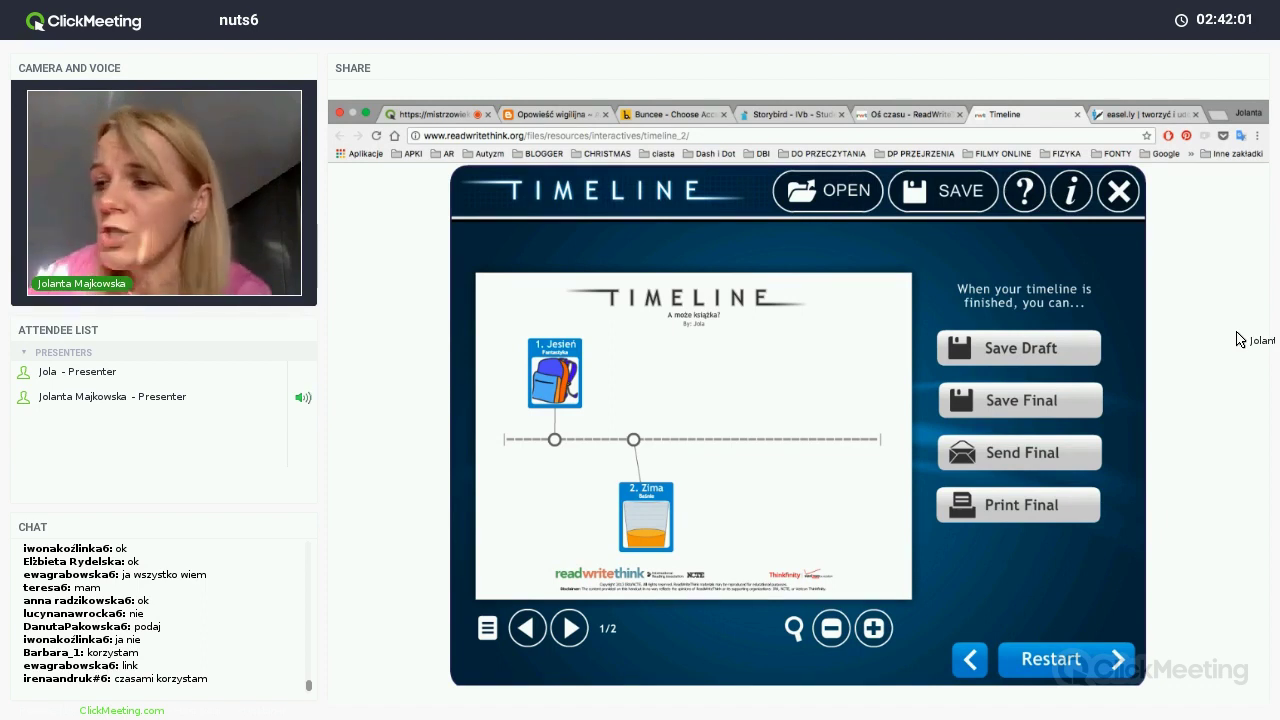
Step: Load pixabay.com/pl/ in Chrome and select the page's address
left_click(1066, 140)
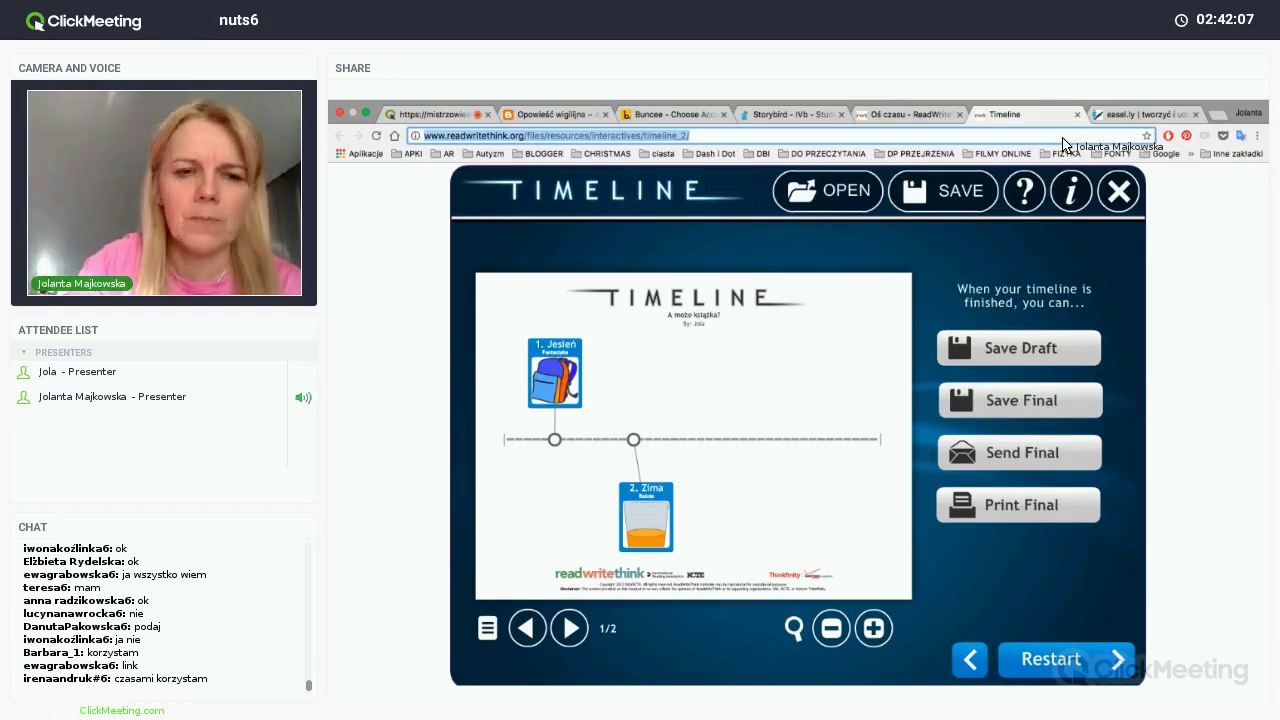
type("https://pixabay.com/pl/")
key("Return")
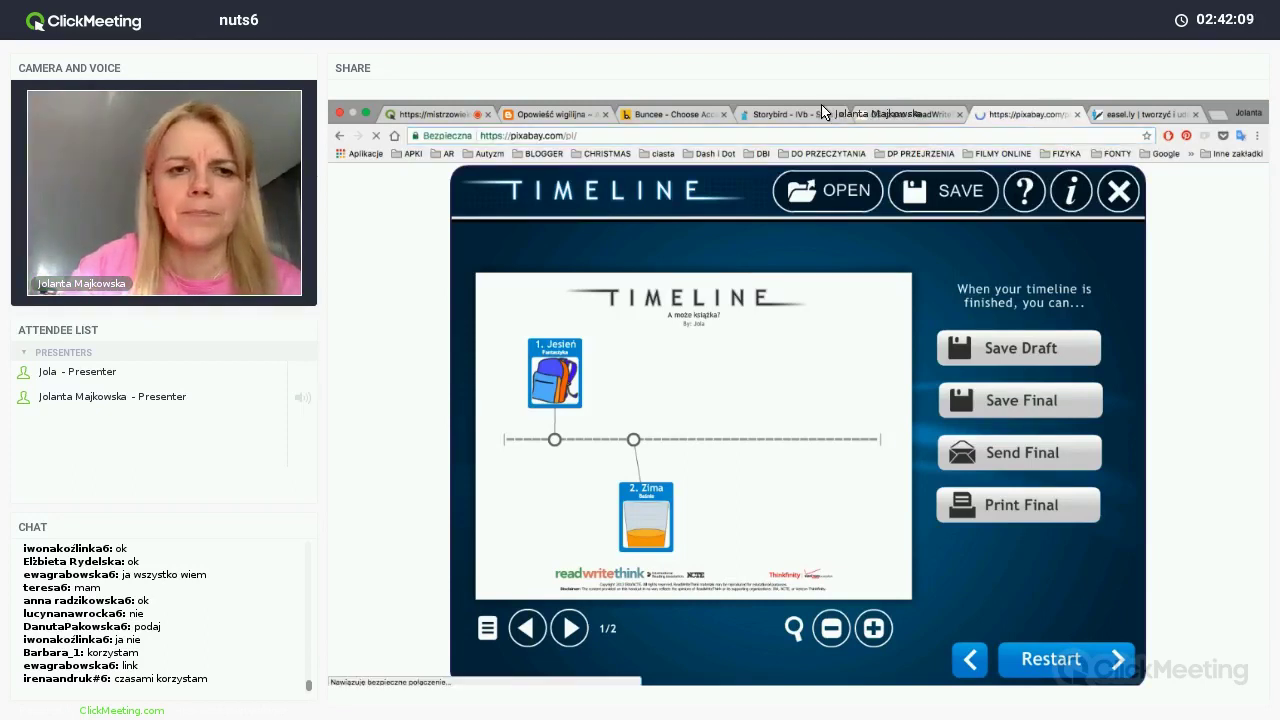
left_click(609, 140)
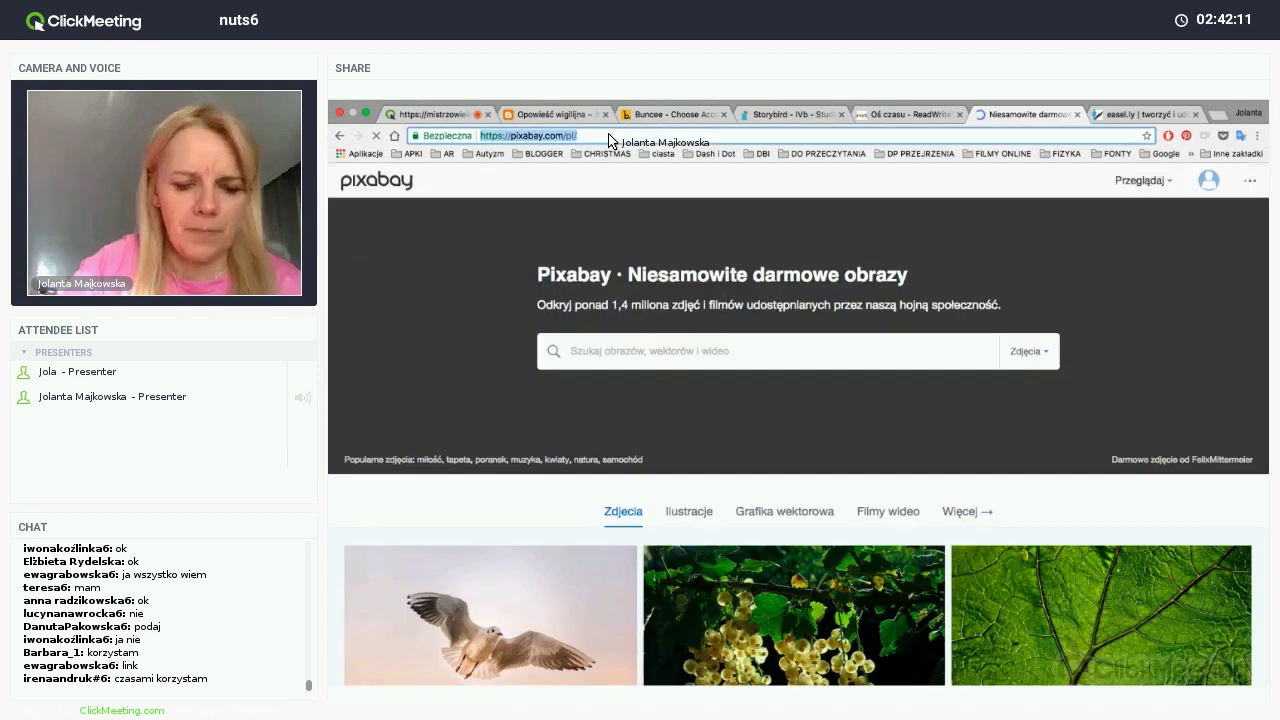
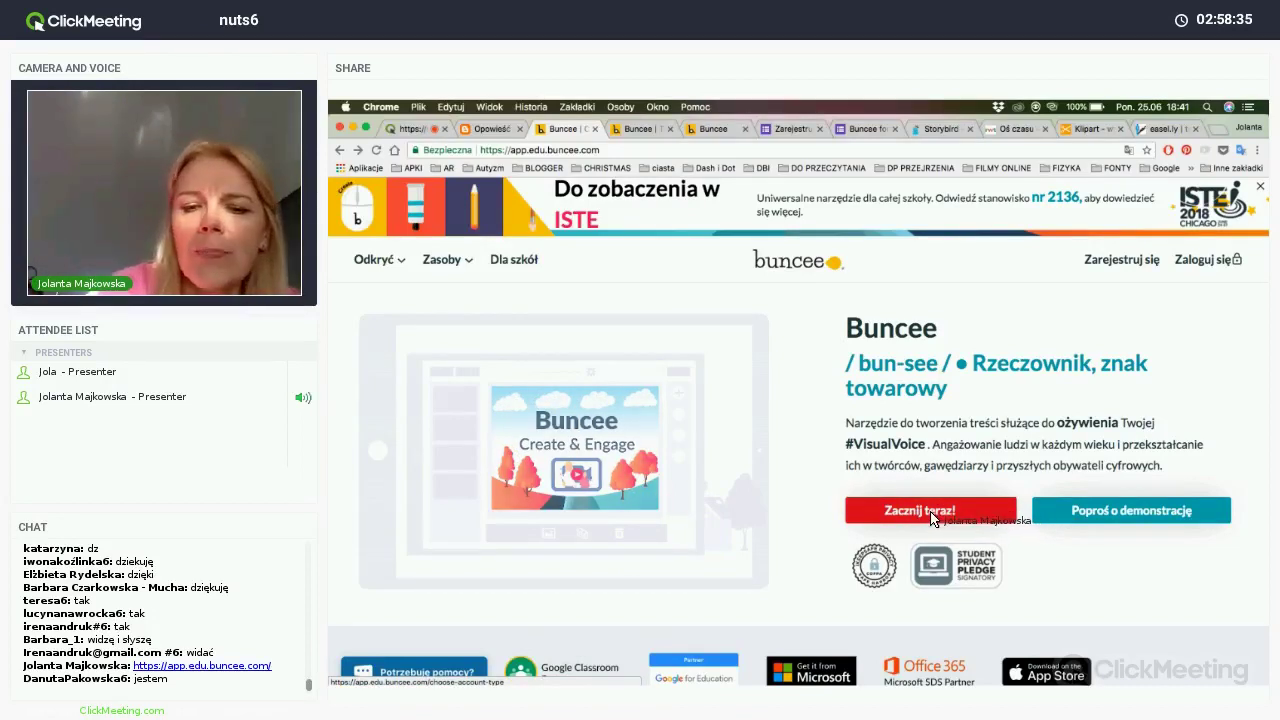
Step: Start account setup with 'Zacznij teraz!' and review the pricing plans for the free trial
left_click(929, 514)
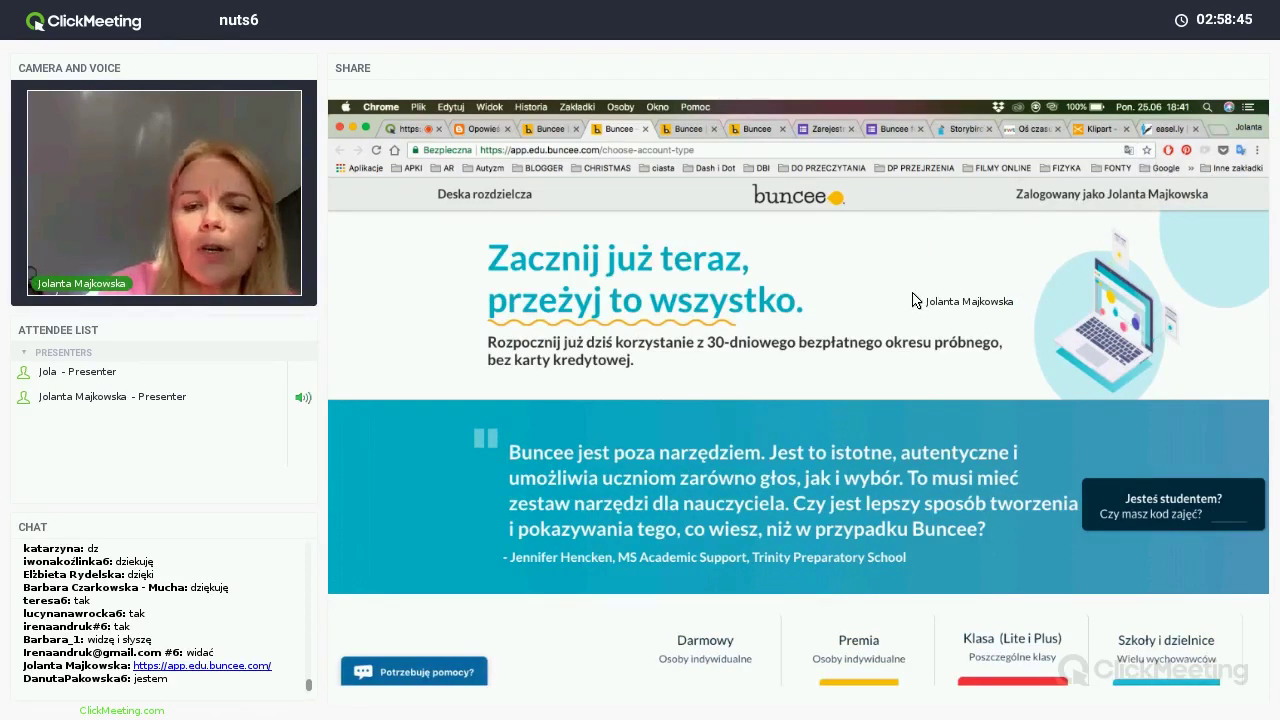
scroll(913, 293, "down", 5)
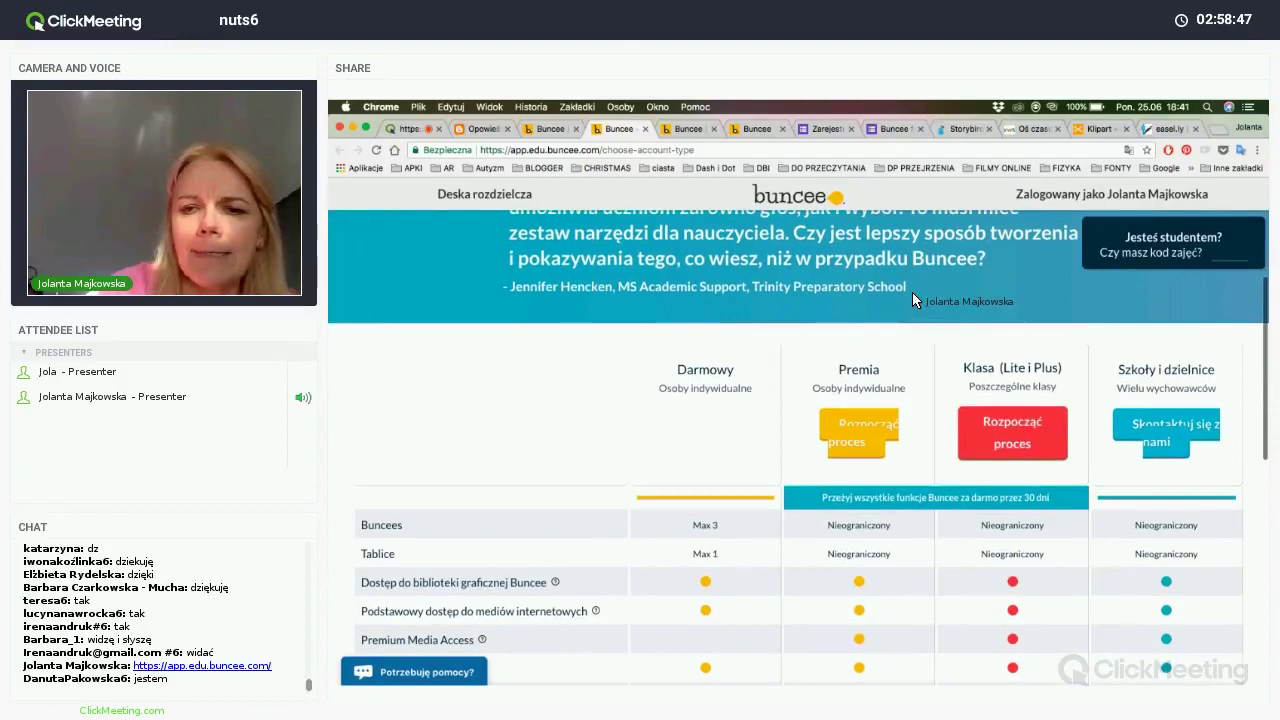
scroll(913, 300, "down", 2)
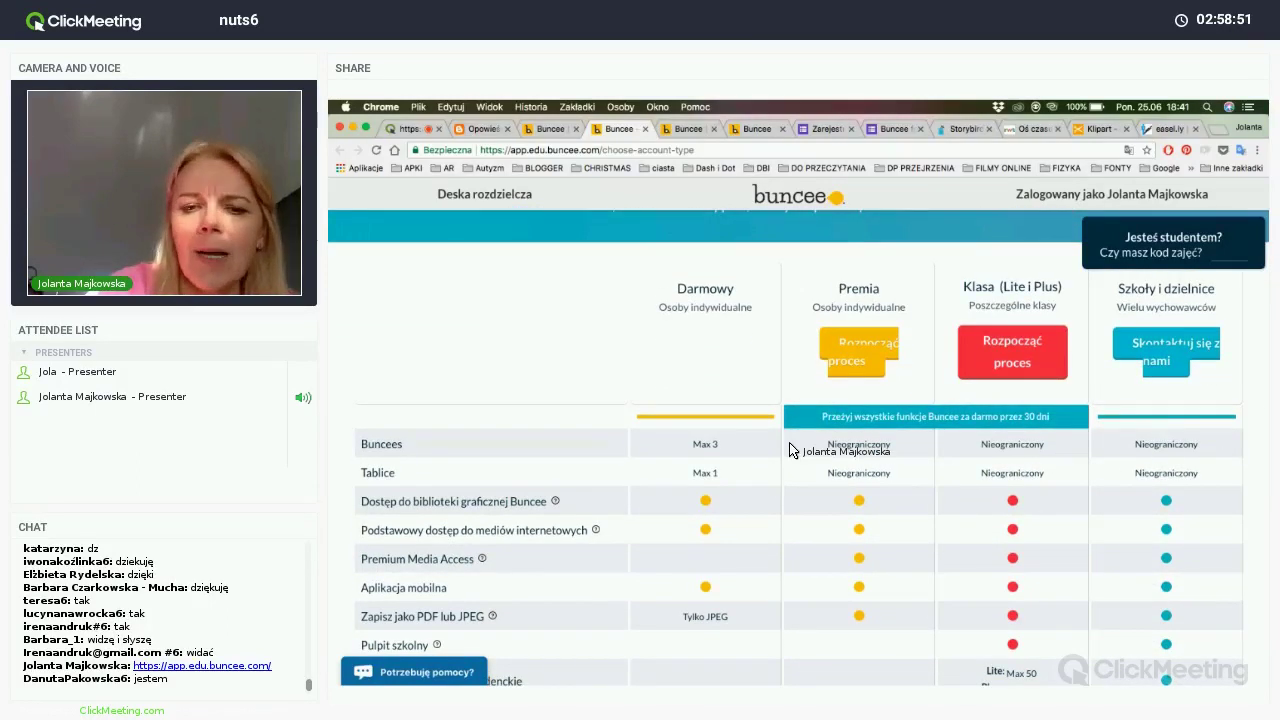
scroll(766, 446, "down", 1)
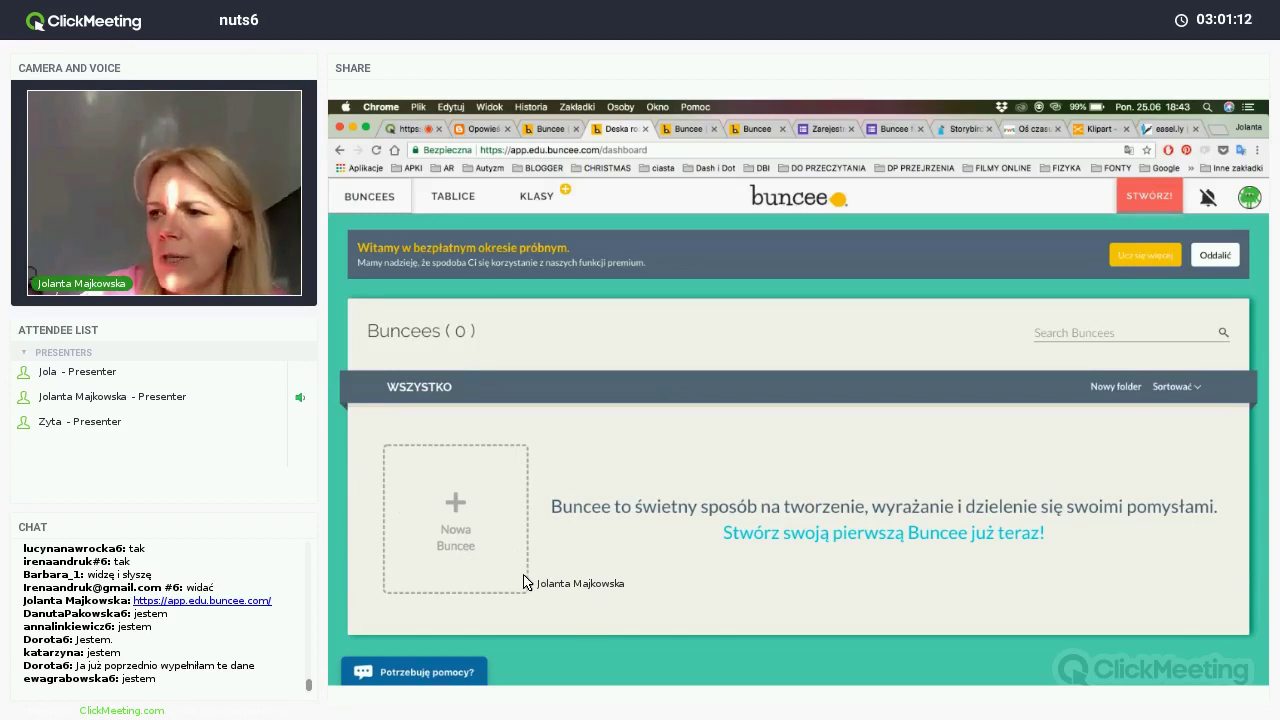
Step: Create a new Buncee from the 'Nowa Buncee' box on the dashboard
left_click(456, 505)
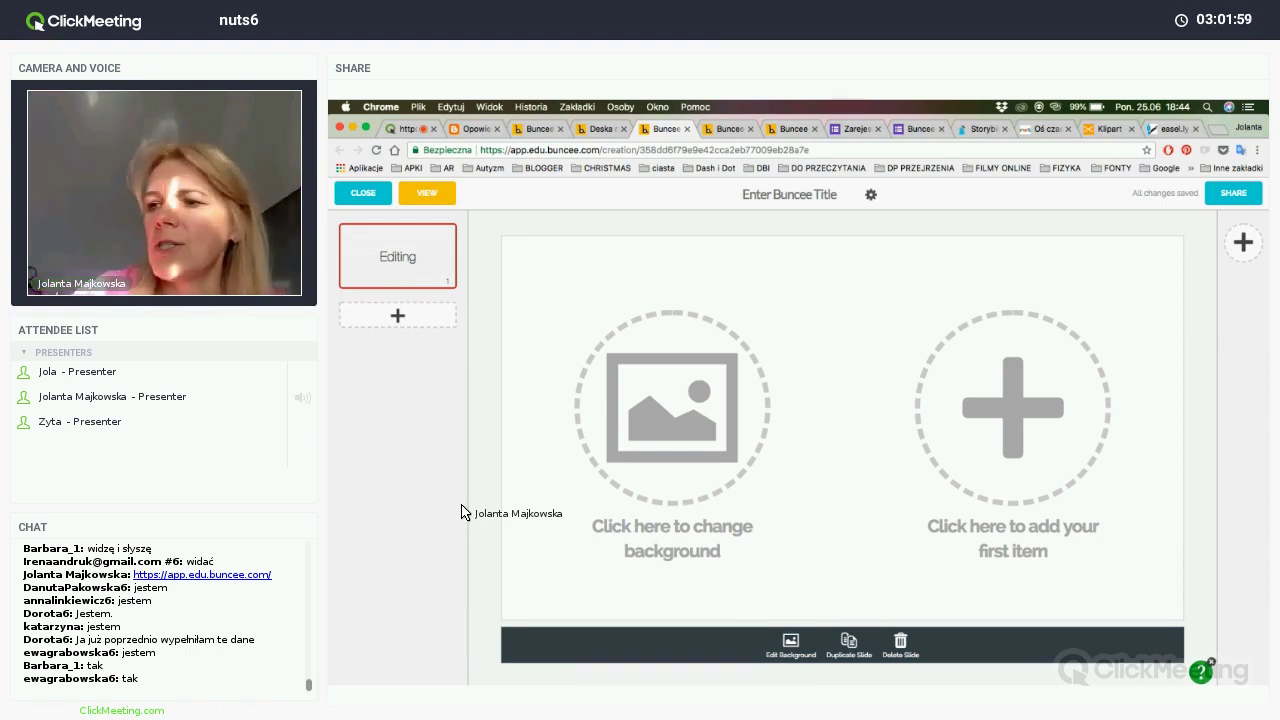
Step: Open the slide's background library and scroll its categories down to Education
left_click(667, 420)
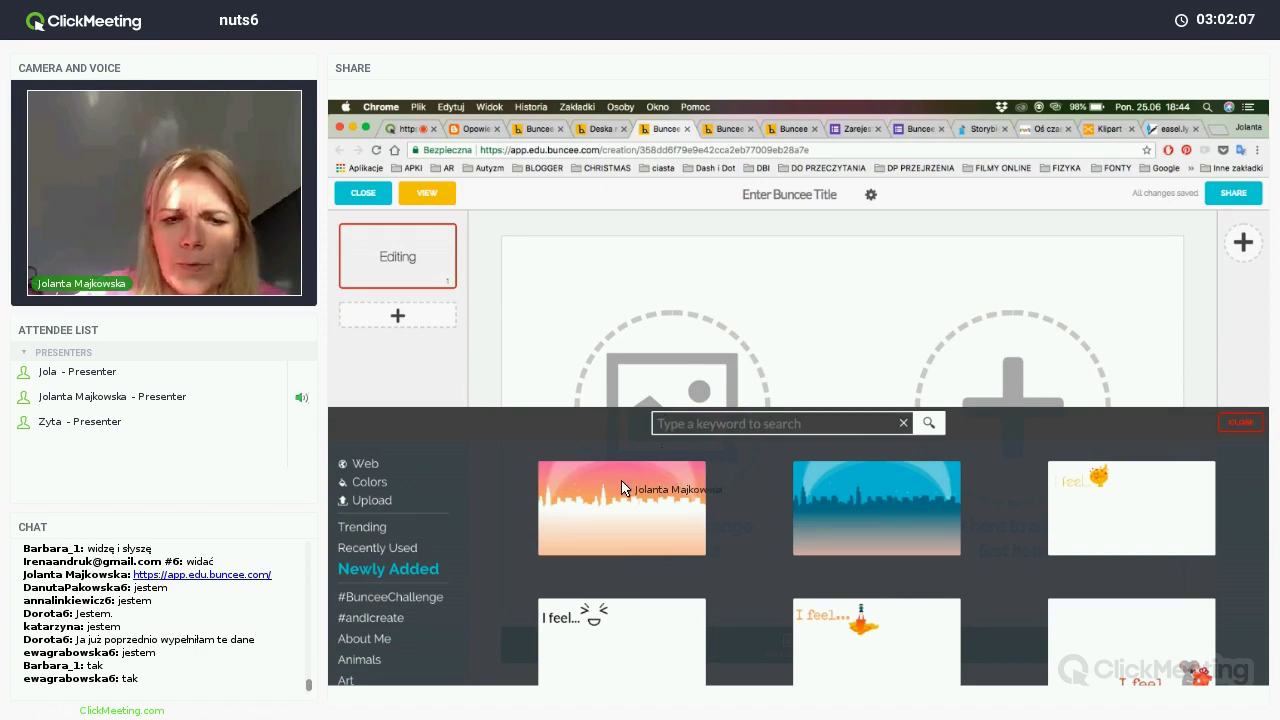
scroll(508, 493, "down", 2)
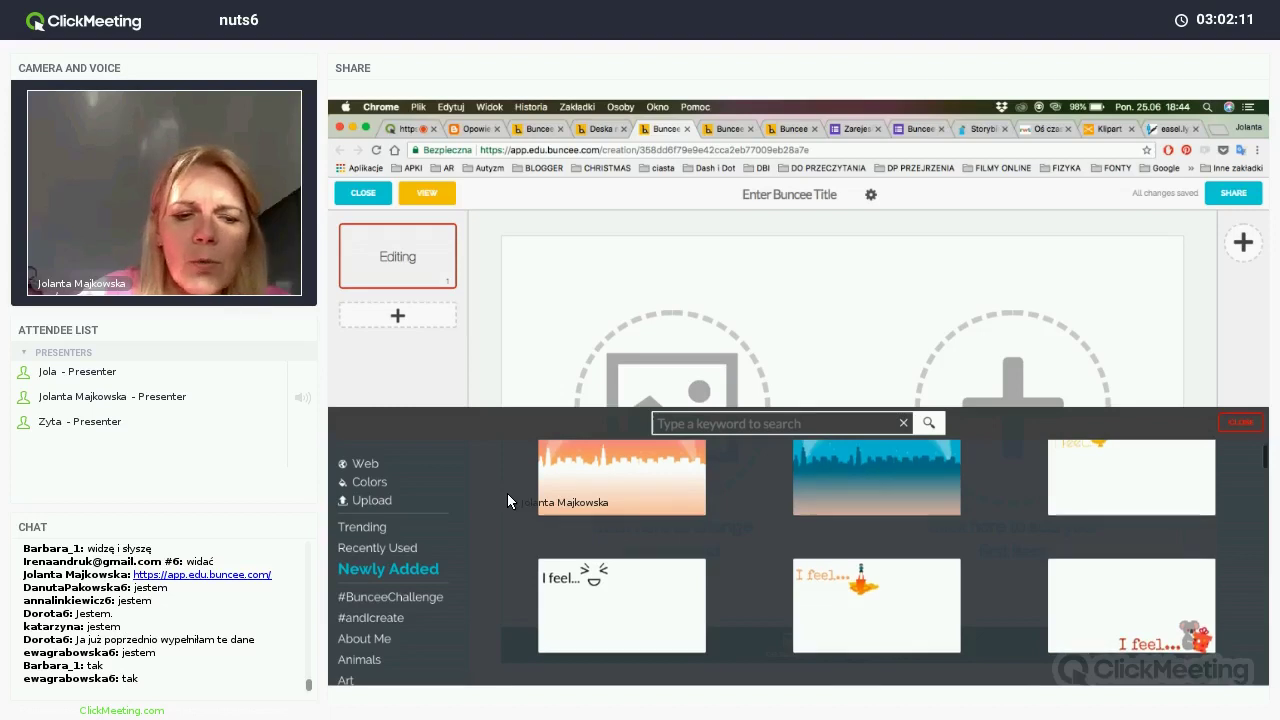
scroll(507, 493, "down", 1)
scroll(433, 585, "down", 2)
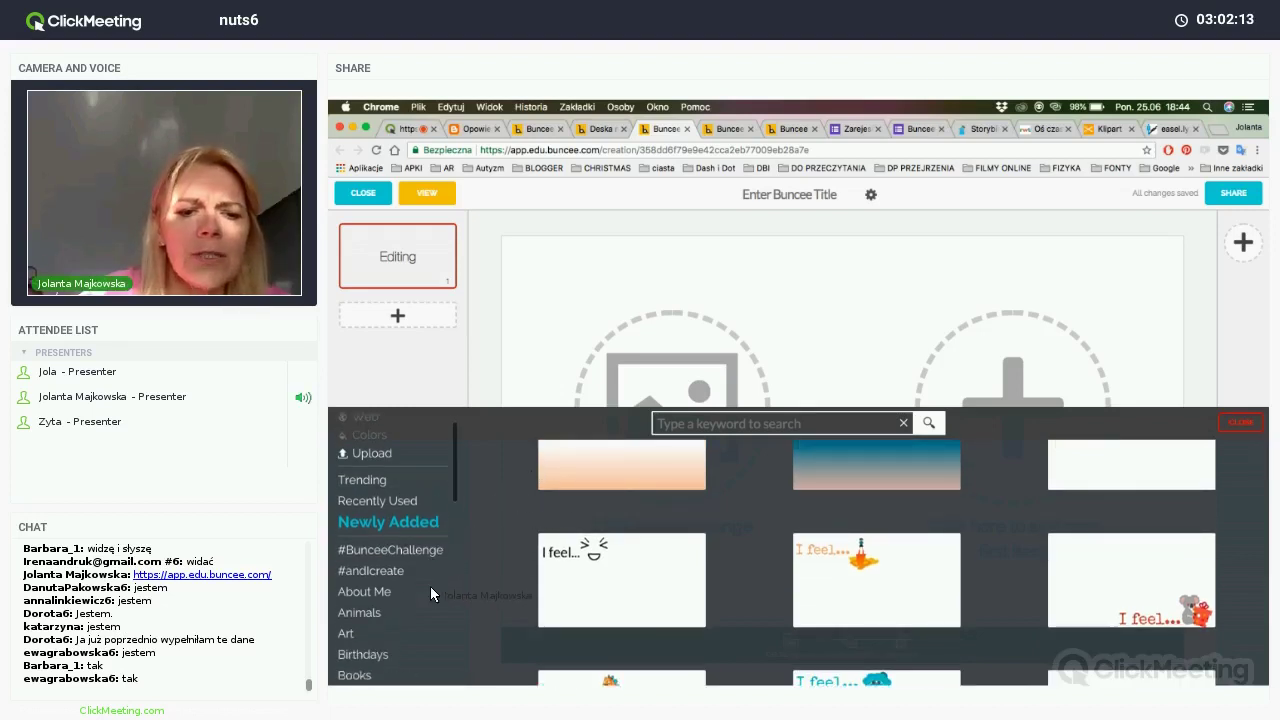
scroll(399, 606, "down", 3)
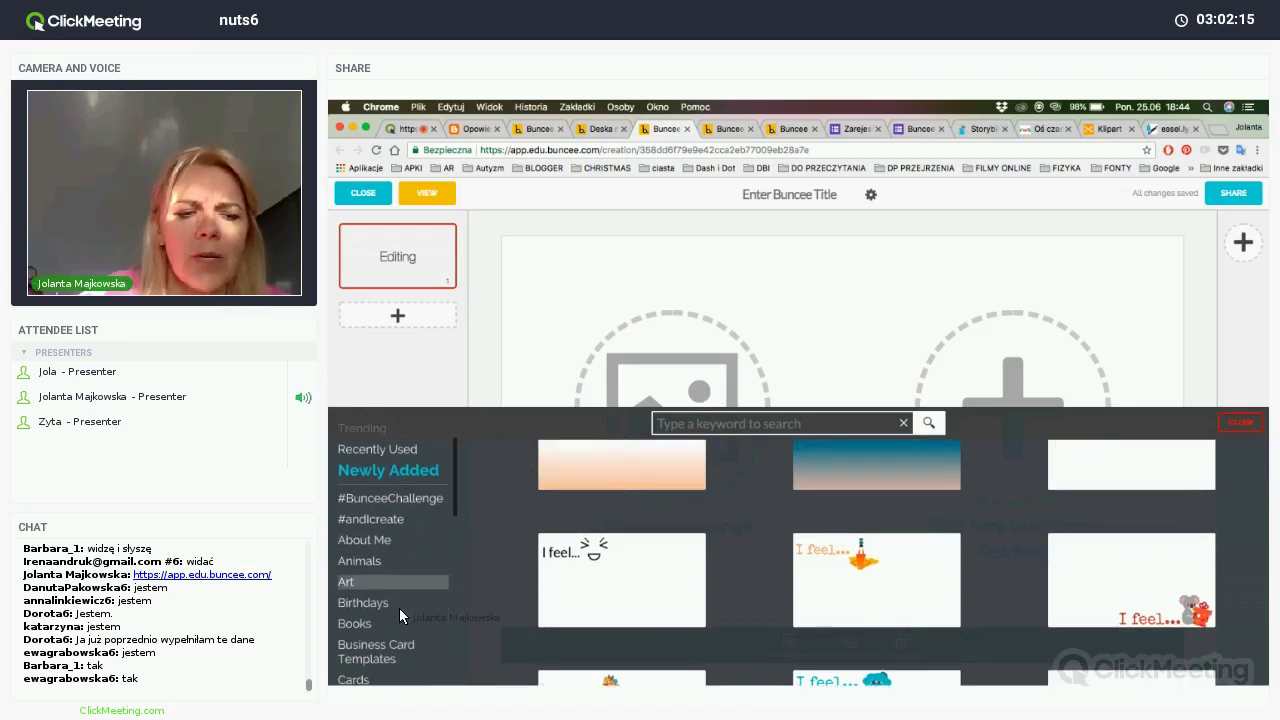
scroll(401, 629, "down", 3)
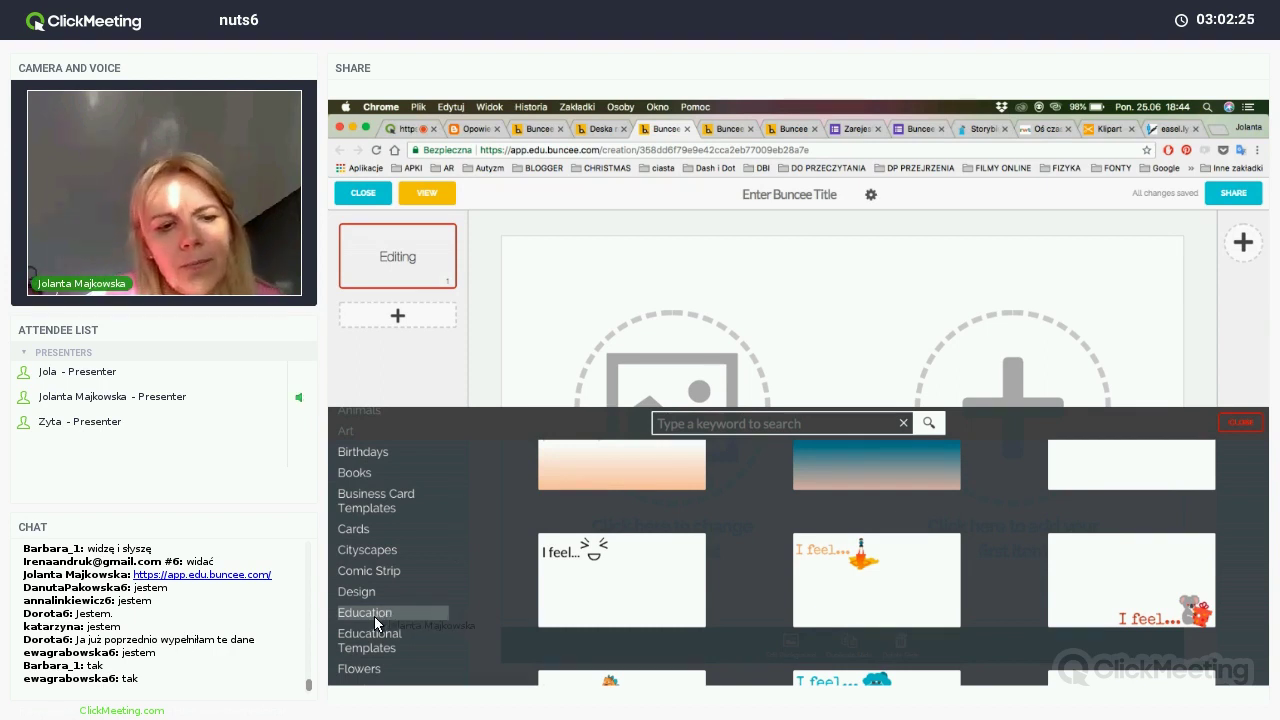
Step: Pick the ABCDEFG letter-block tile from the Education background category
left_click(377, 617)
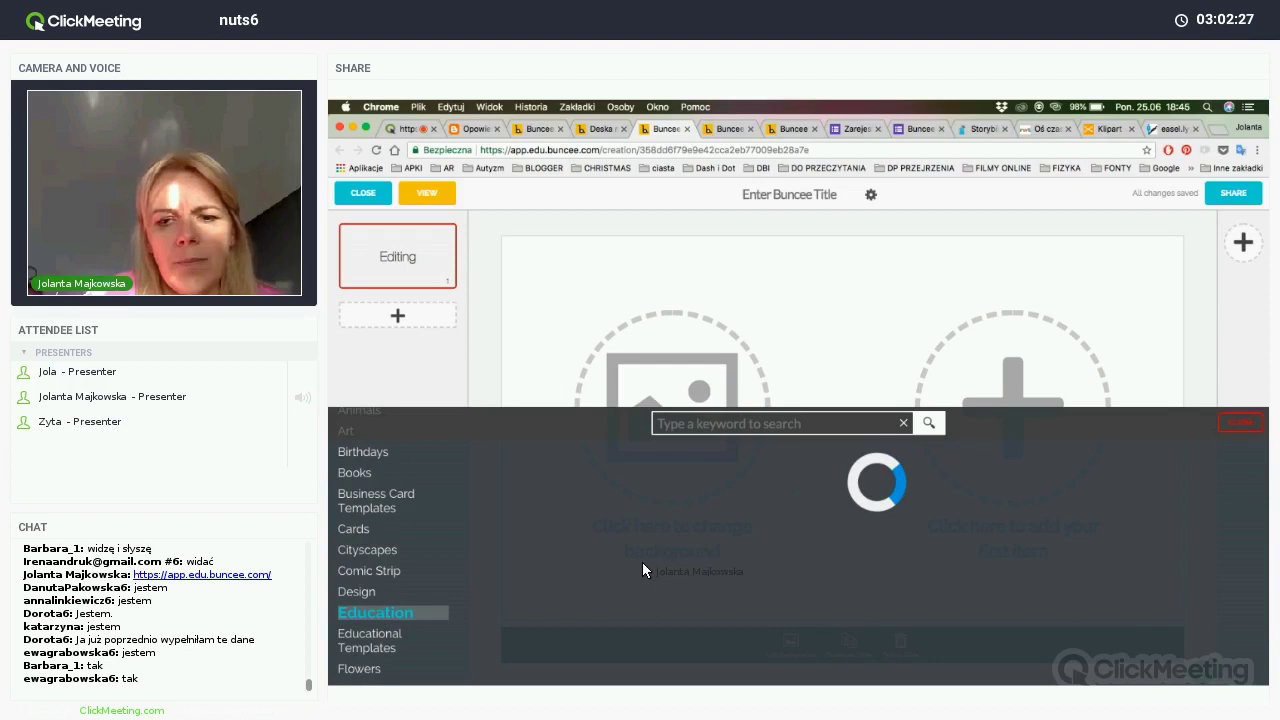
scroll(746, 574, "down", 2)
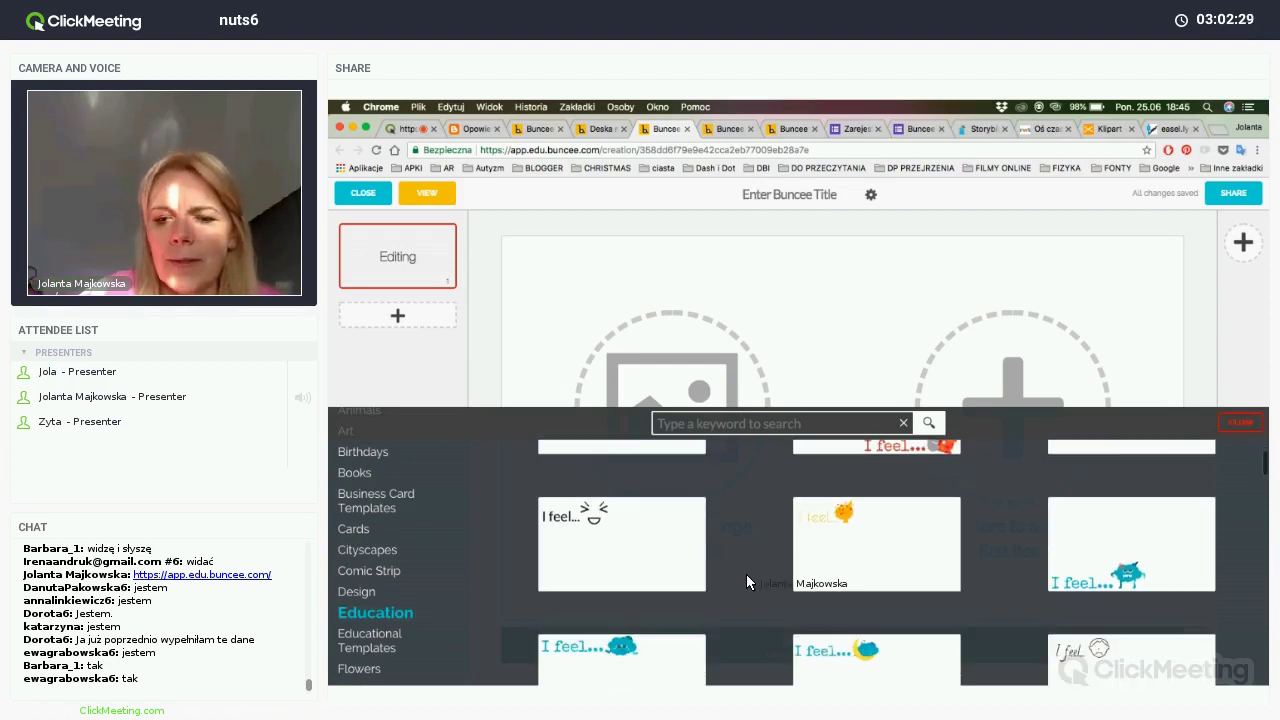
scroll(746, 574, "down", 3)
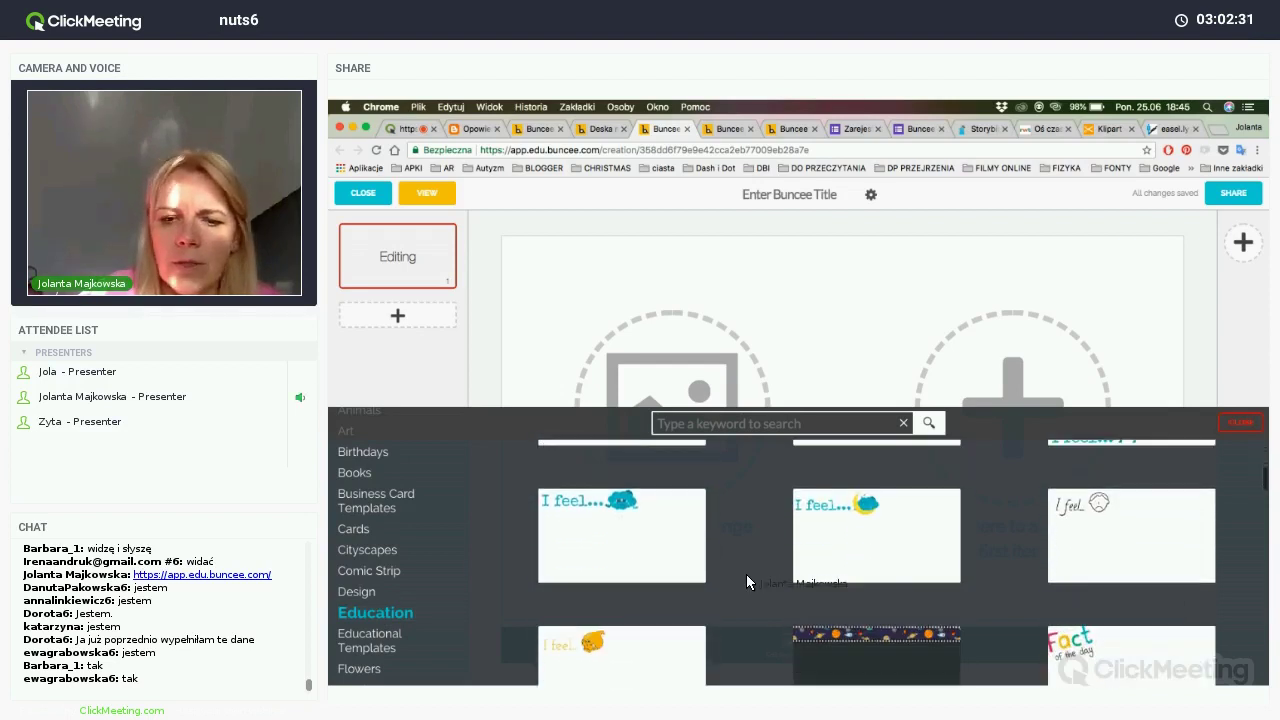
scroll(747, 577, "down", 5)
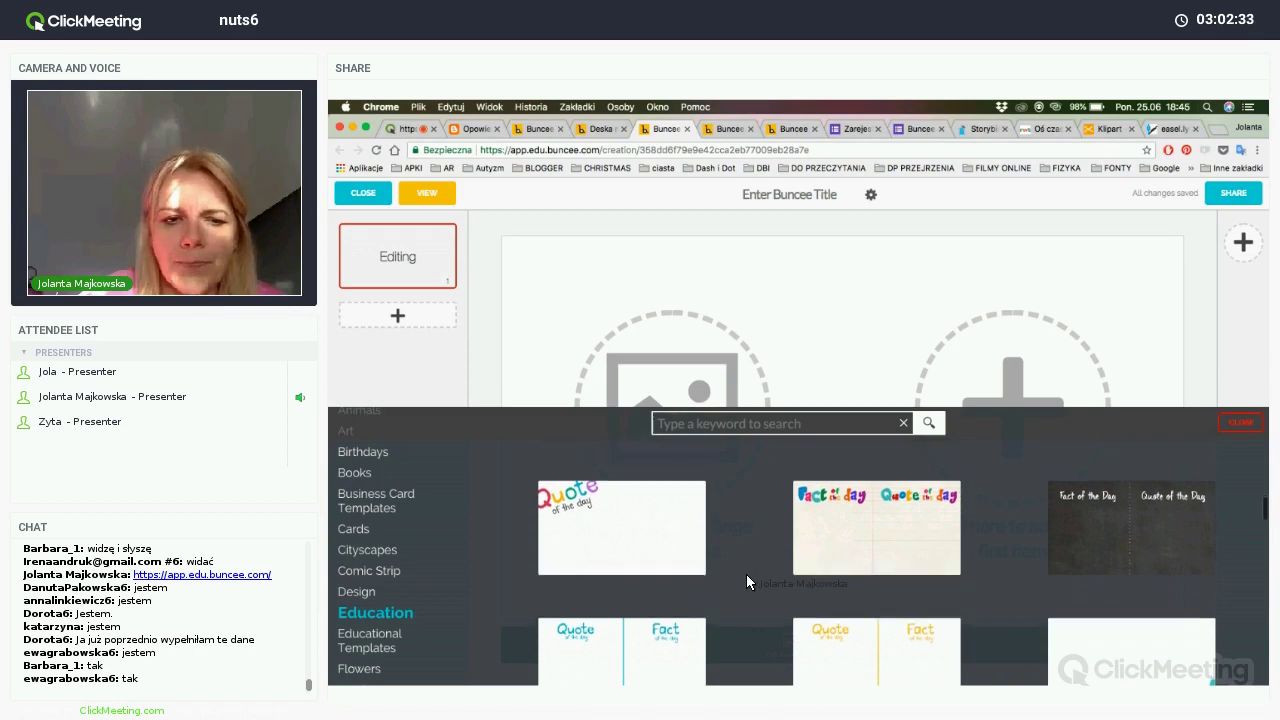
scroll(747, 576, "down", 5)
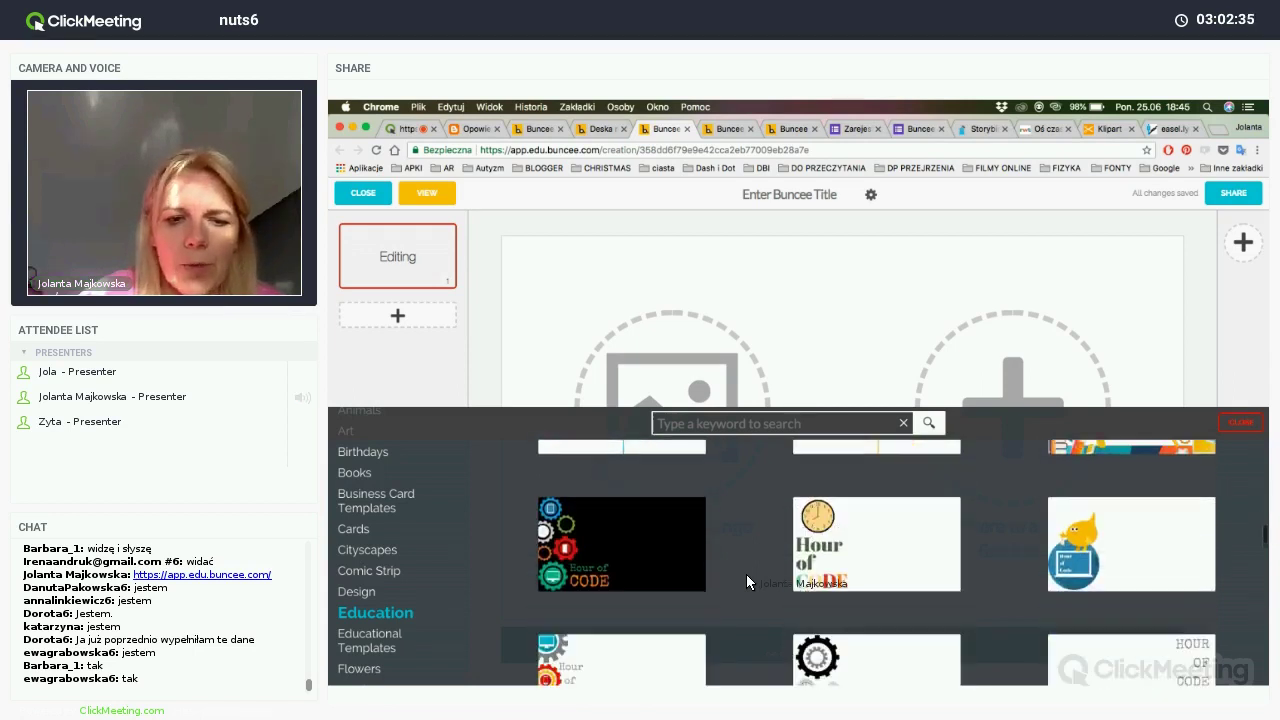
scroll(746, 580, "down", 5)
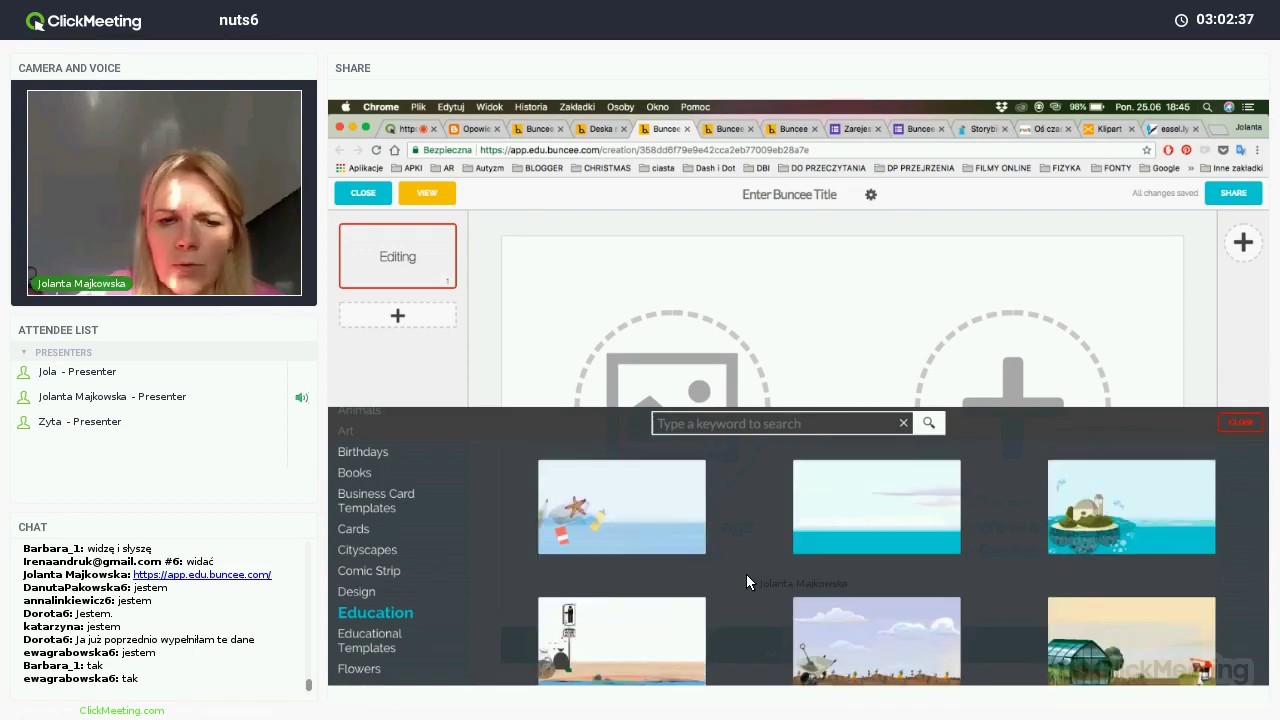
scroll(746, 580, "down", 3)
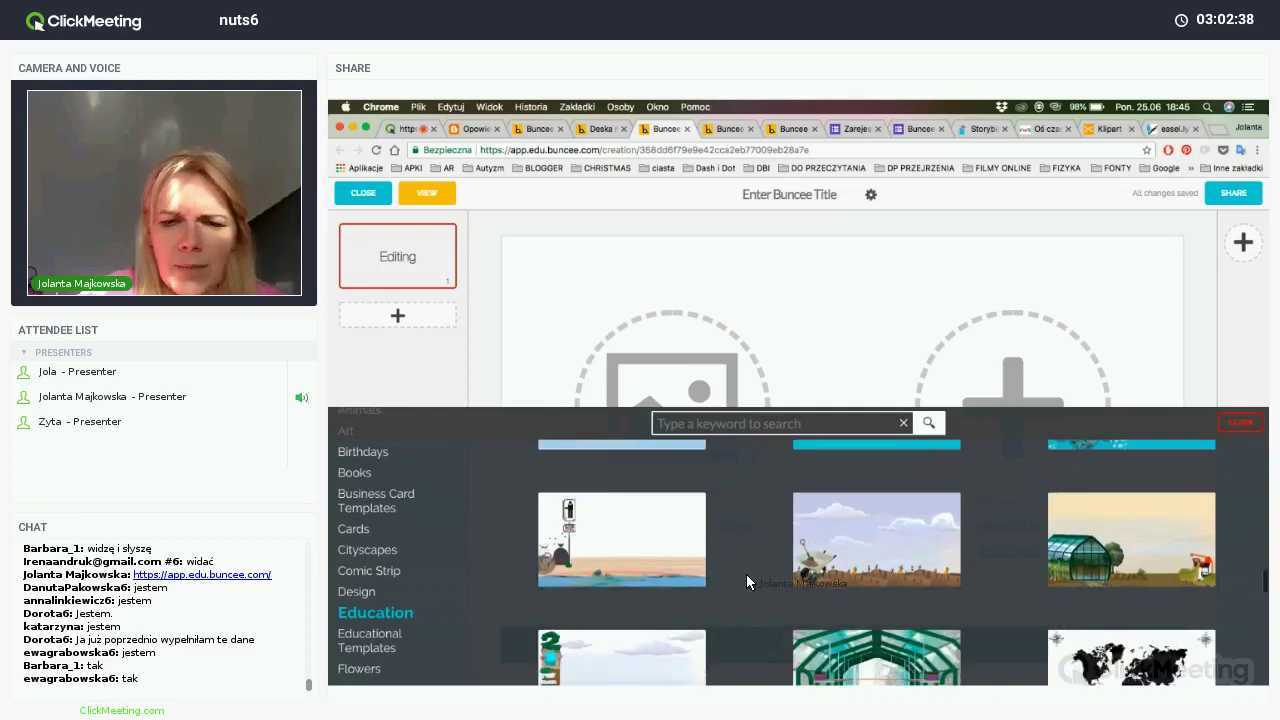
scroll(746, 580, "down", 5)
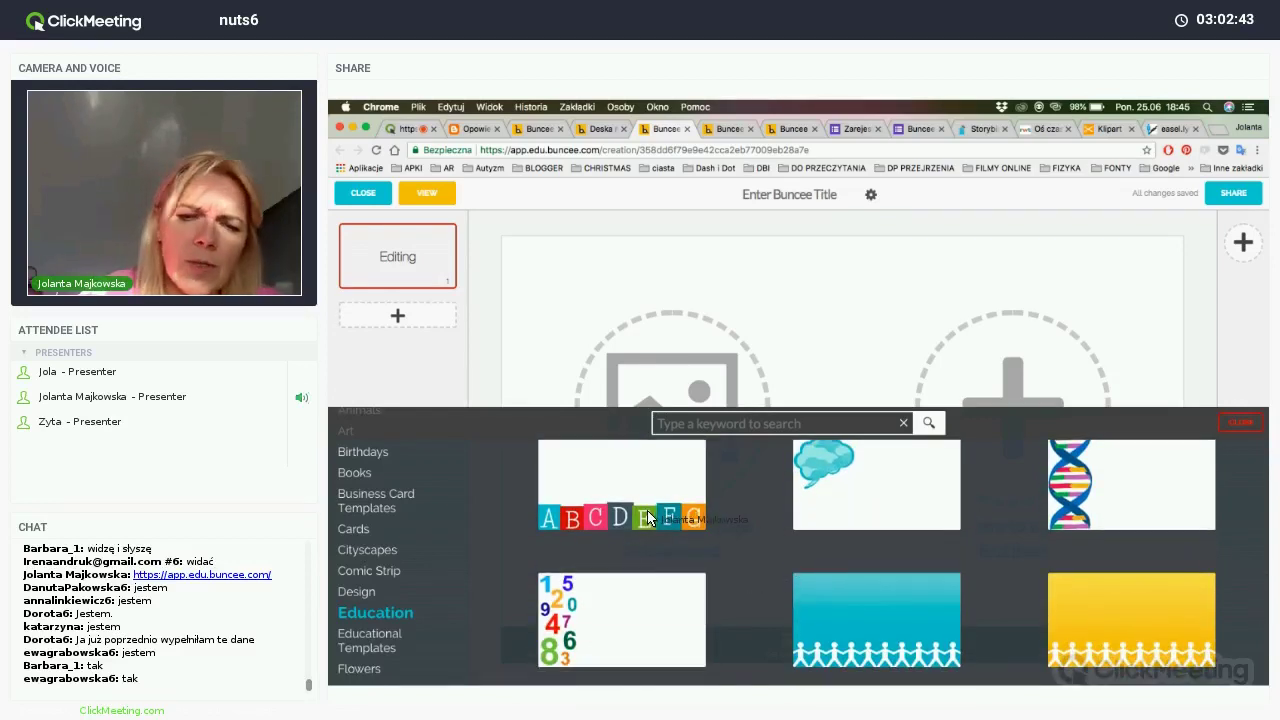
left_click(638, 514)
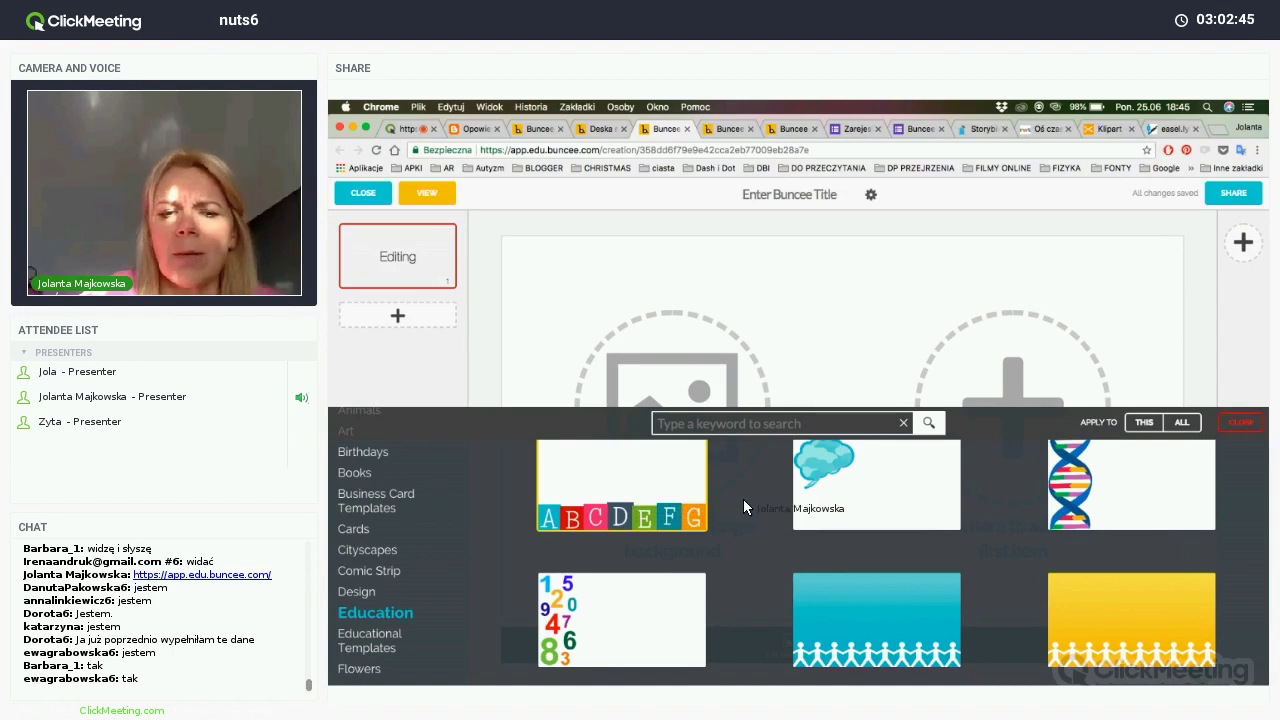
scroll(748, 500, "up", 1)
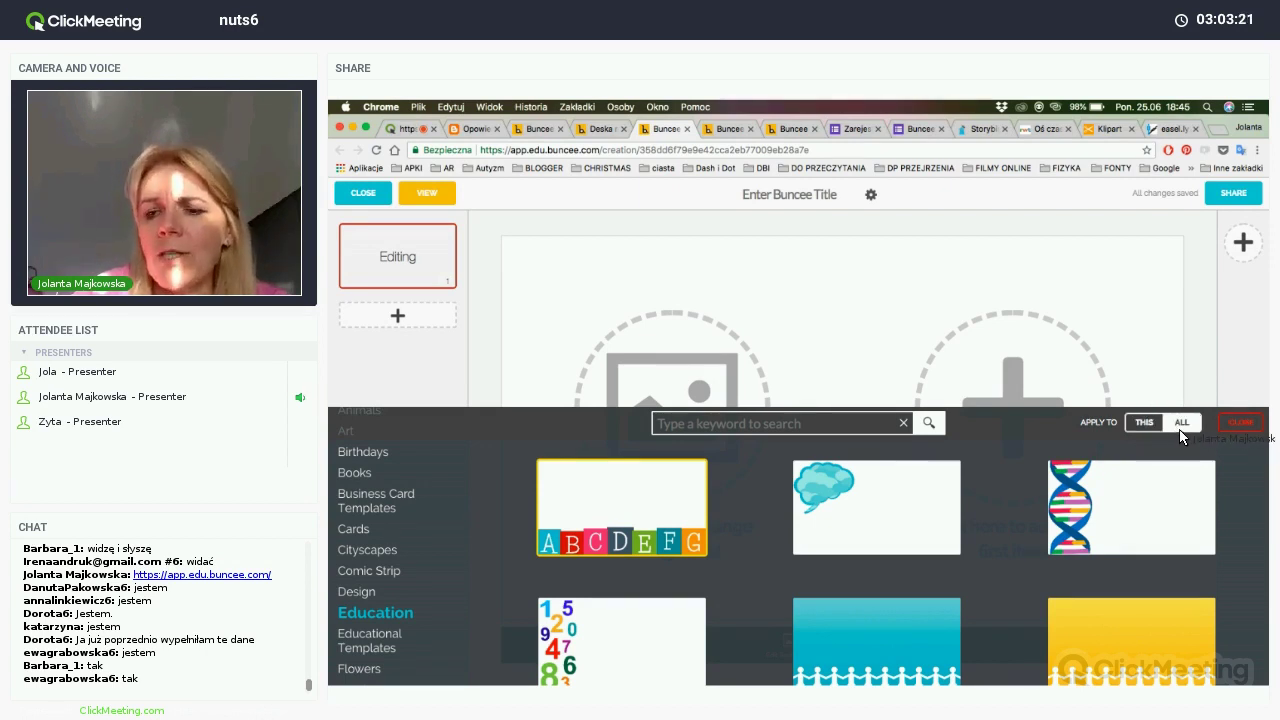
Step: Set 'Apply to' to ALL and confirm the ABC letter-block background
left_click(1180, 424)
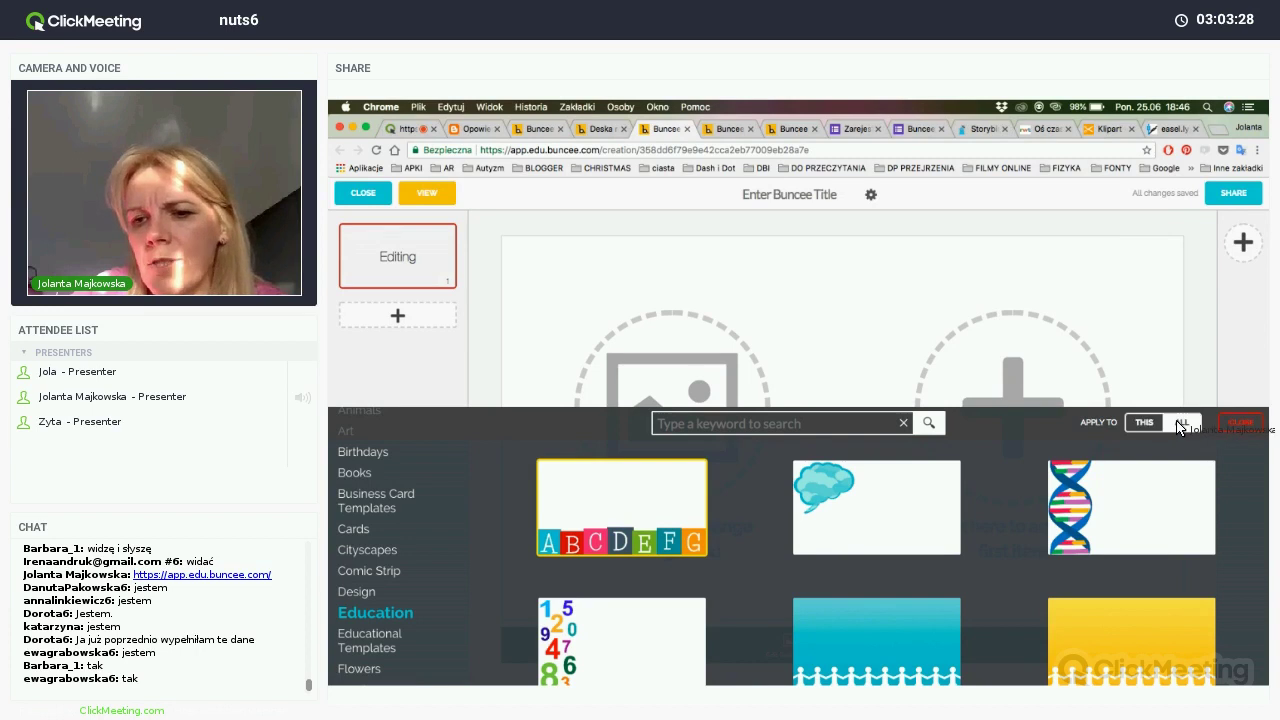
left_click(1180, 424)
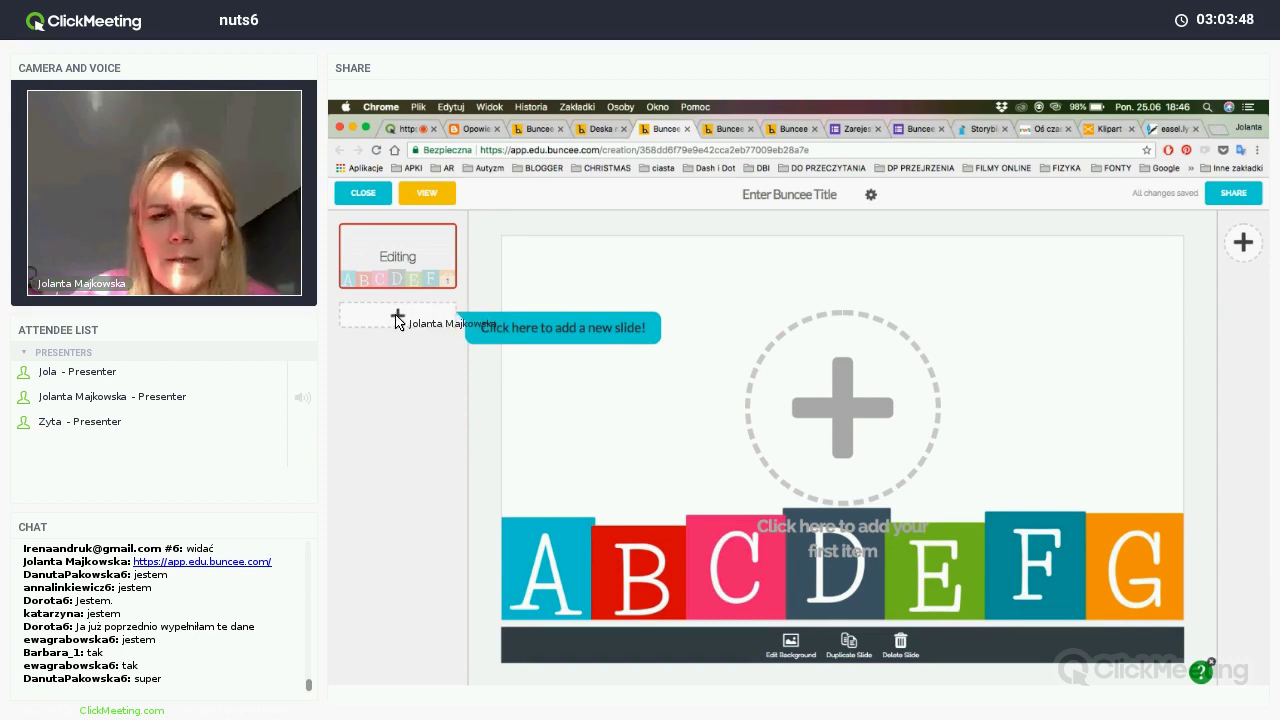
Step: Add a second and third slide, then return to editing slide 1
left_click(397, 318)
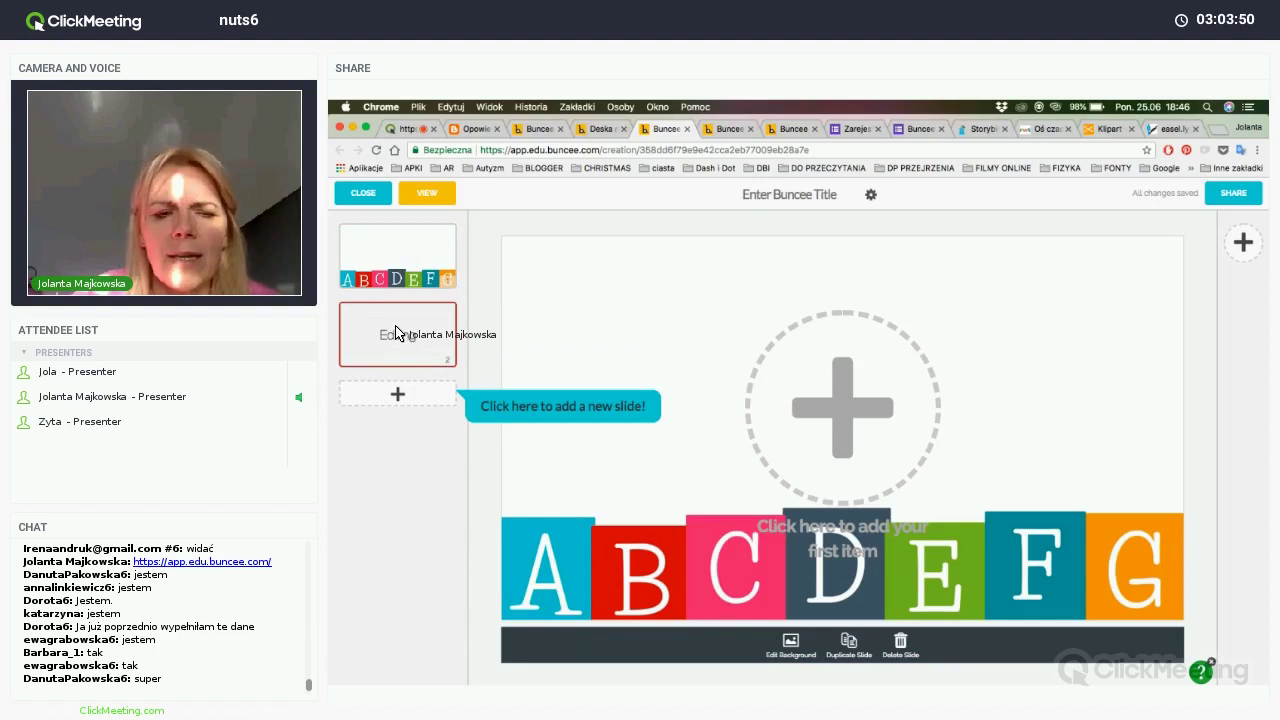
left_click(397, 397)
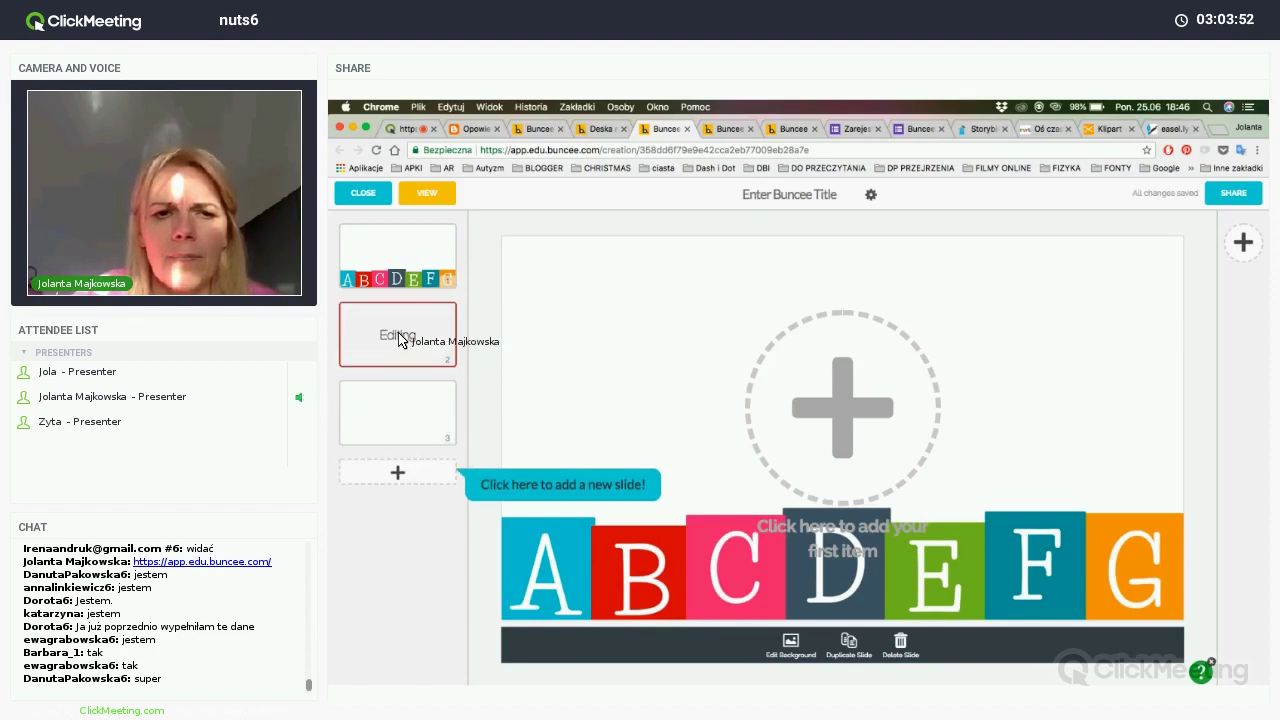
left_click(405, 402)
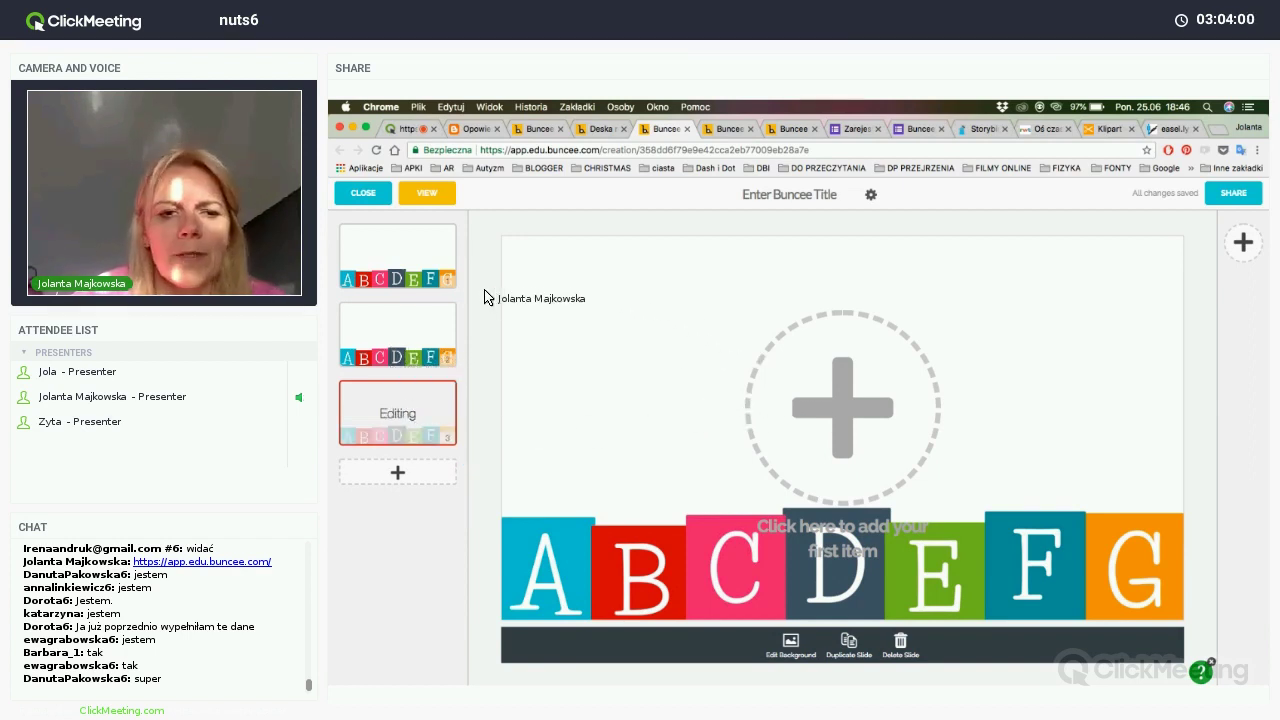
left_click(397, 251)
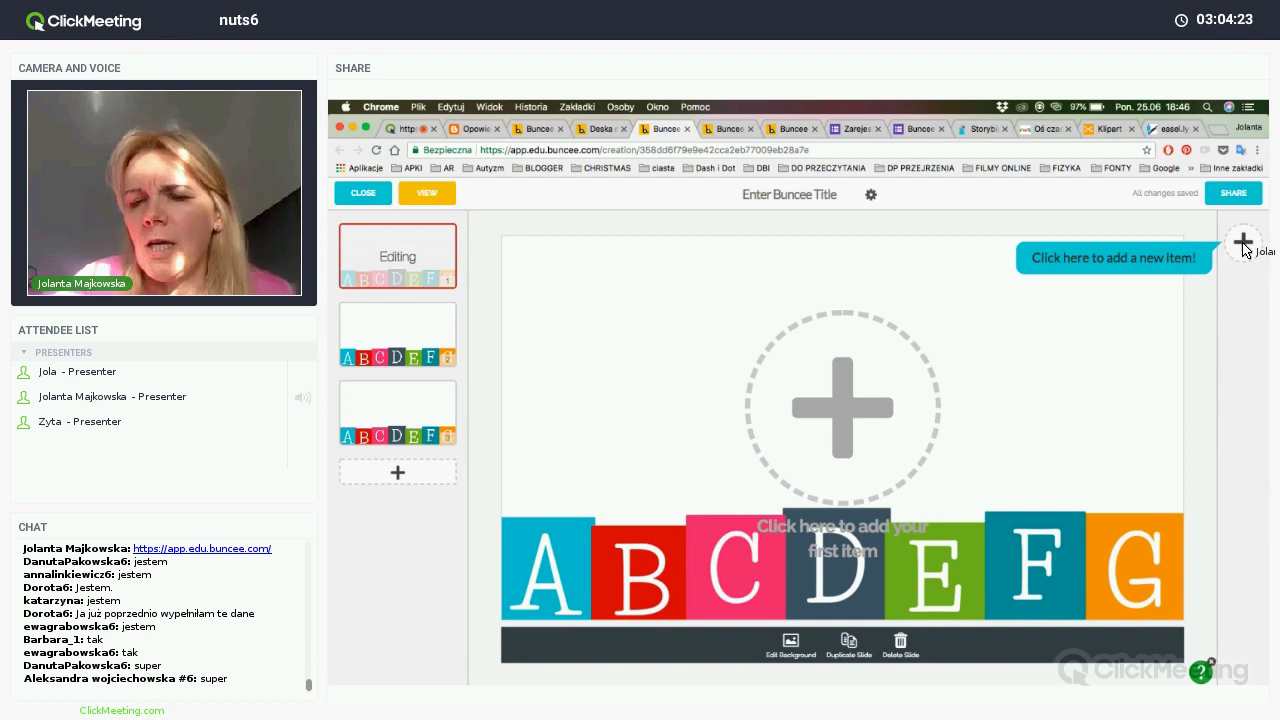
Step: Open the Media Palette with the + add-item button at the editor's right edge
left_click(1243, 243)
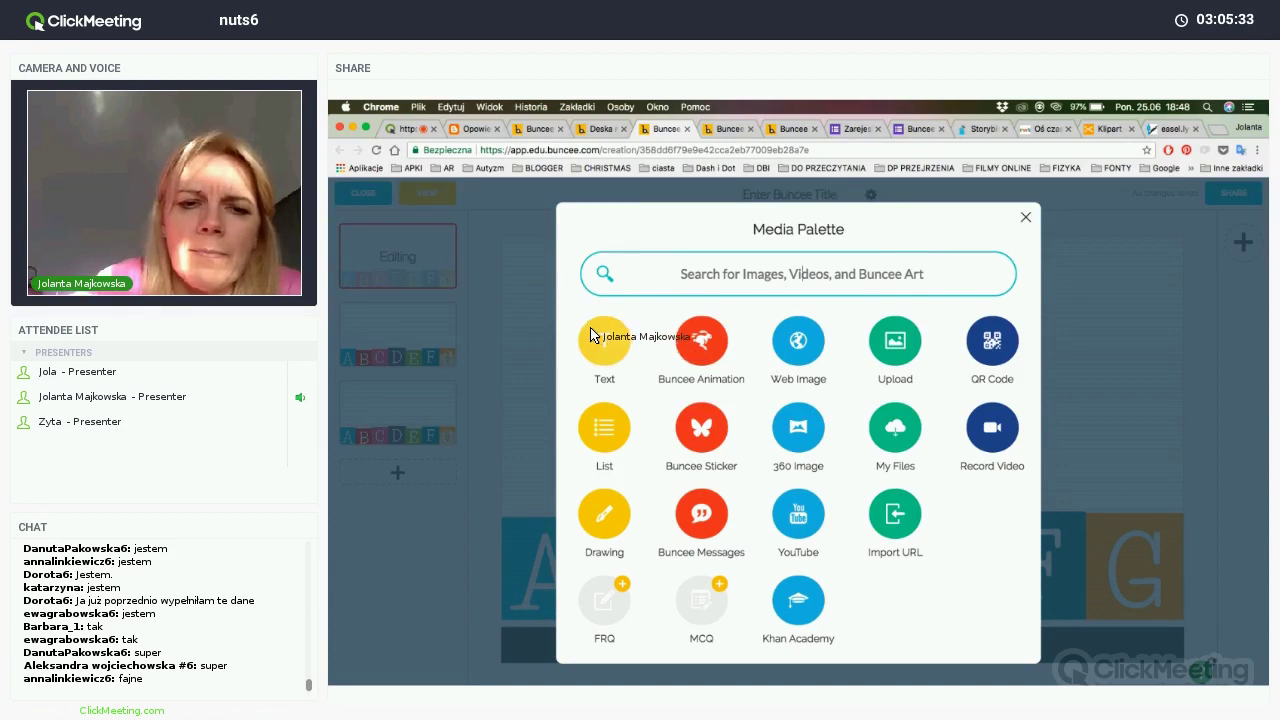
Step: Add a Text item reading 'Moja szkoła' to the first slide and reselect it
left_click(603, 345)
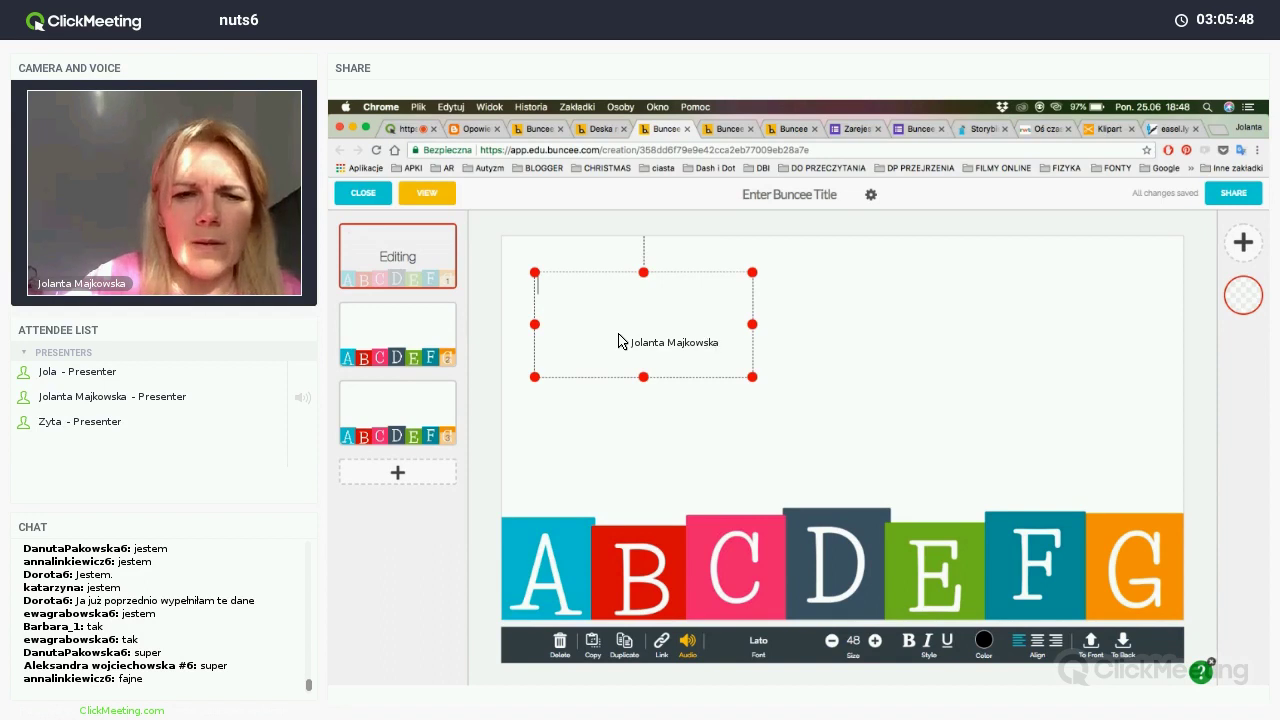
type("Moja szkoła")
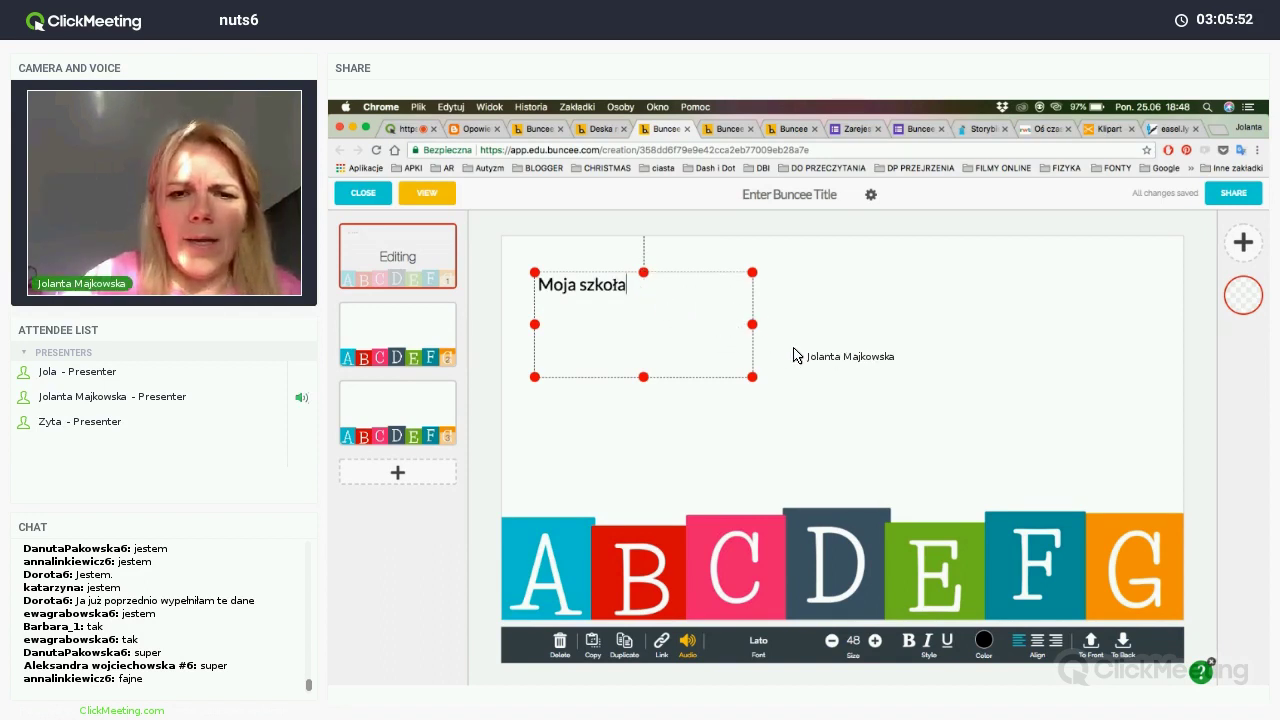
left_click(789, 353)
left_click(641, 300)
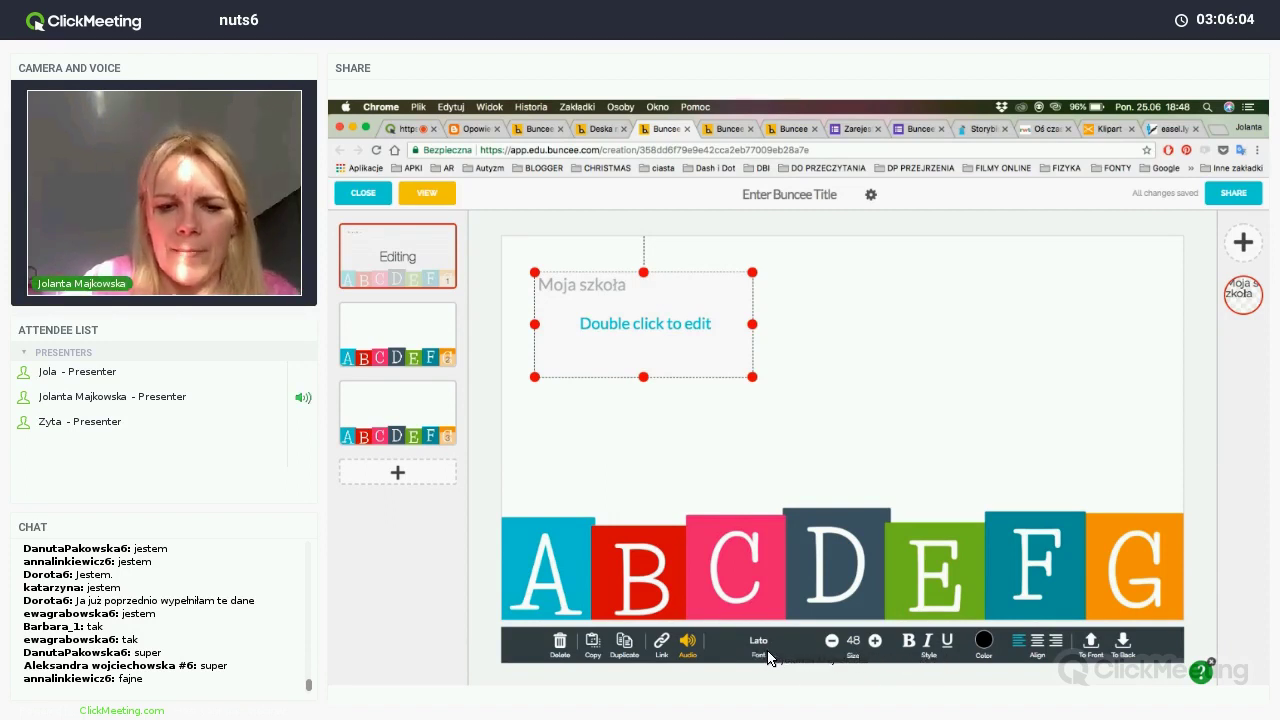
Step: Enlarge the title, colour it red and centre it, trying the Bad Script font
left_click(768, 648)
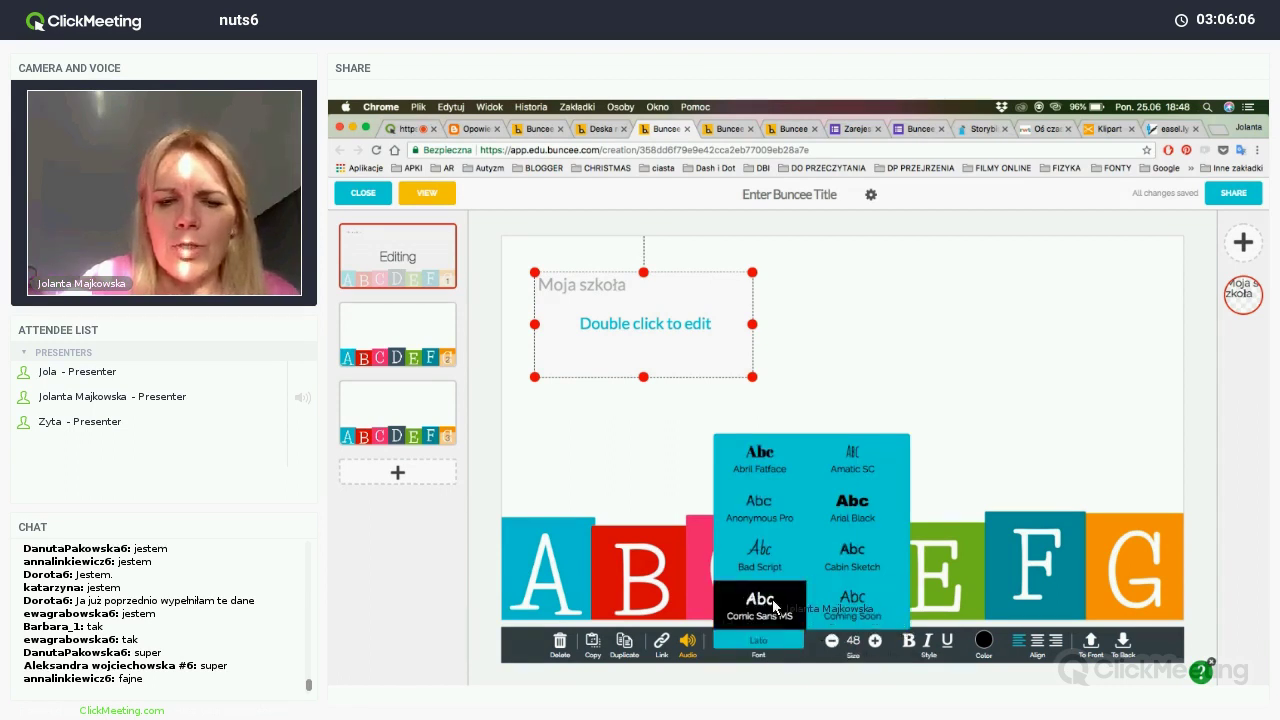
left_click(767, 570)
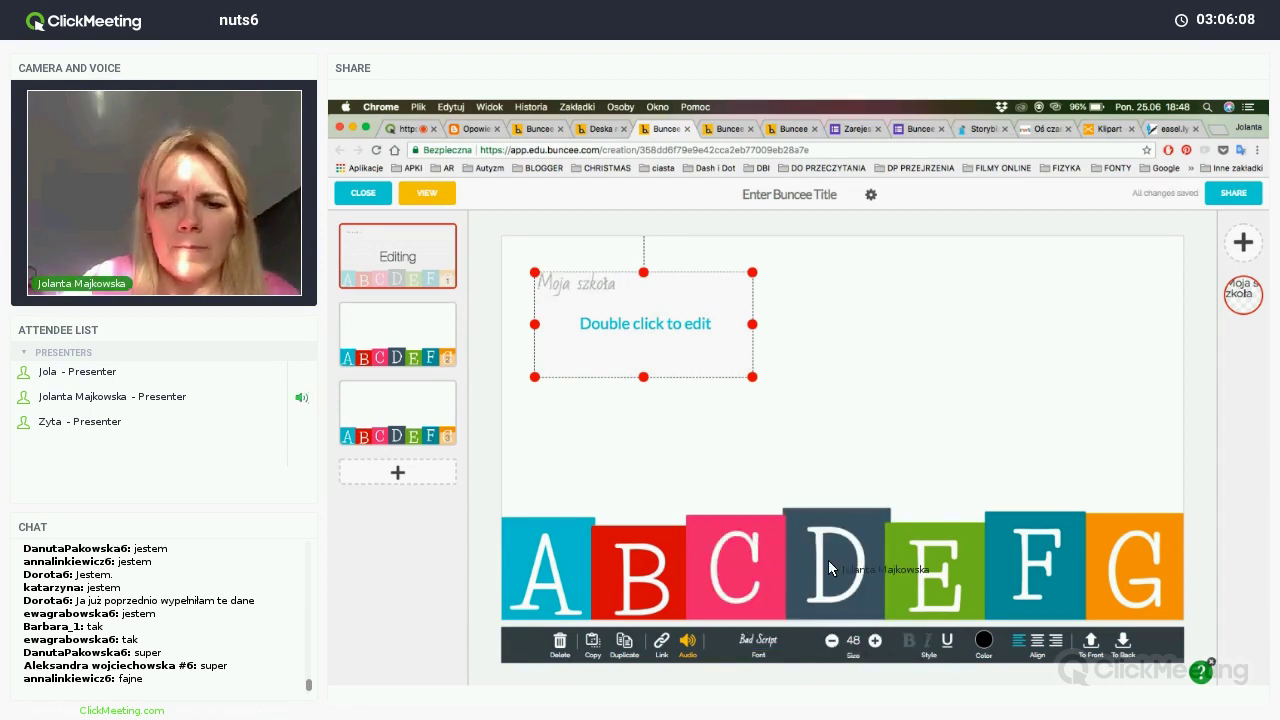
left_click_drag(876, 641, 876, 641)
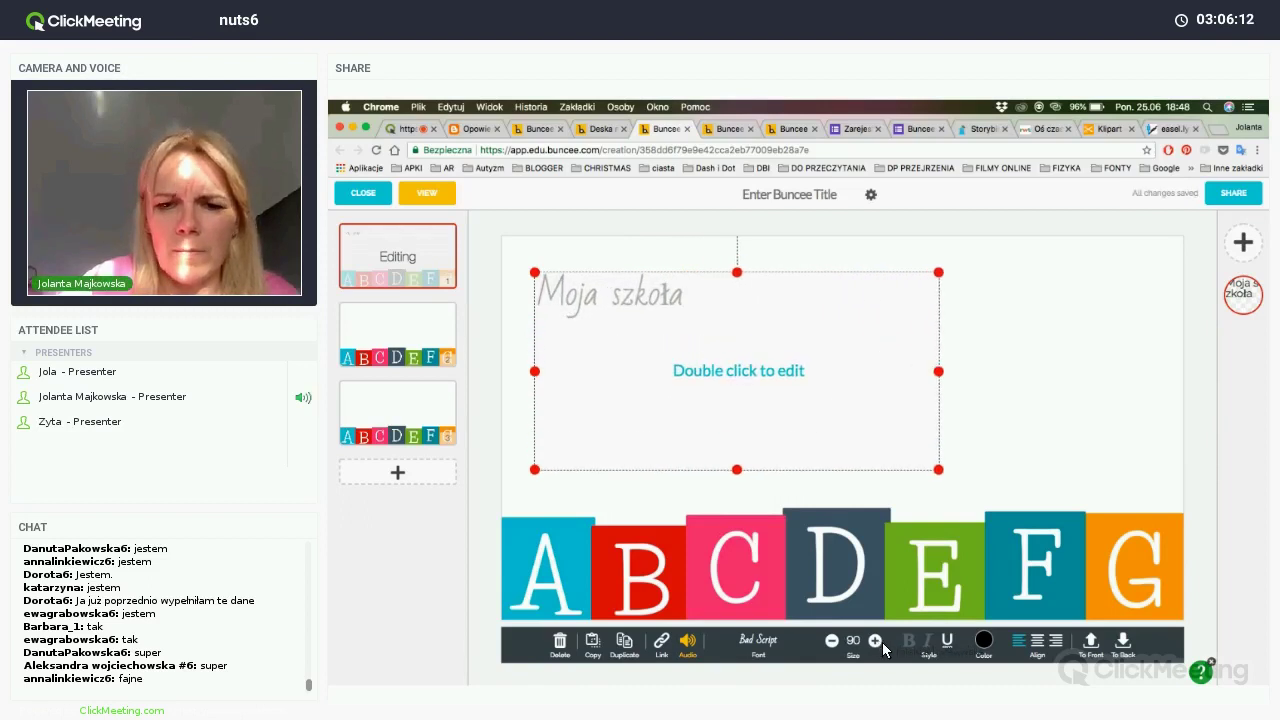
left_click(982, 642)
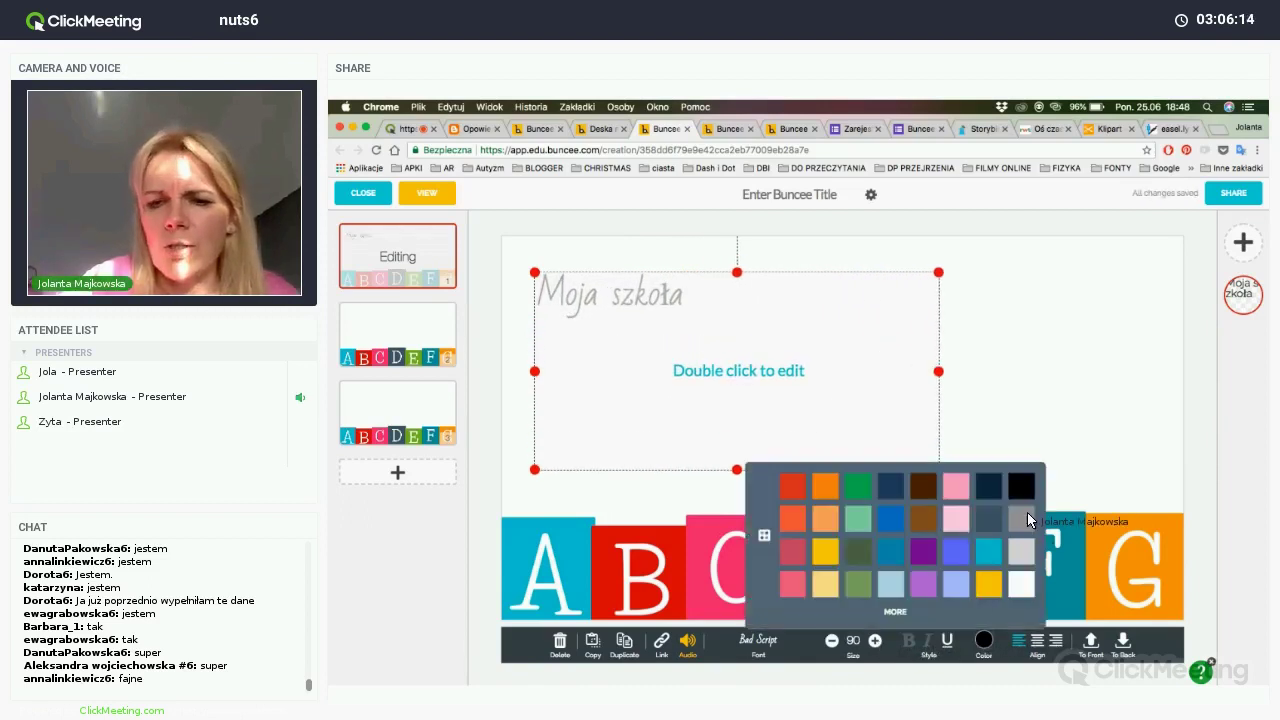
left_click(990, 488)
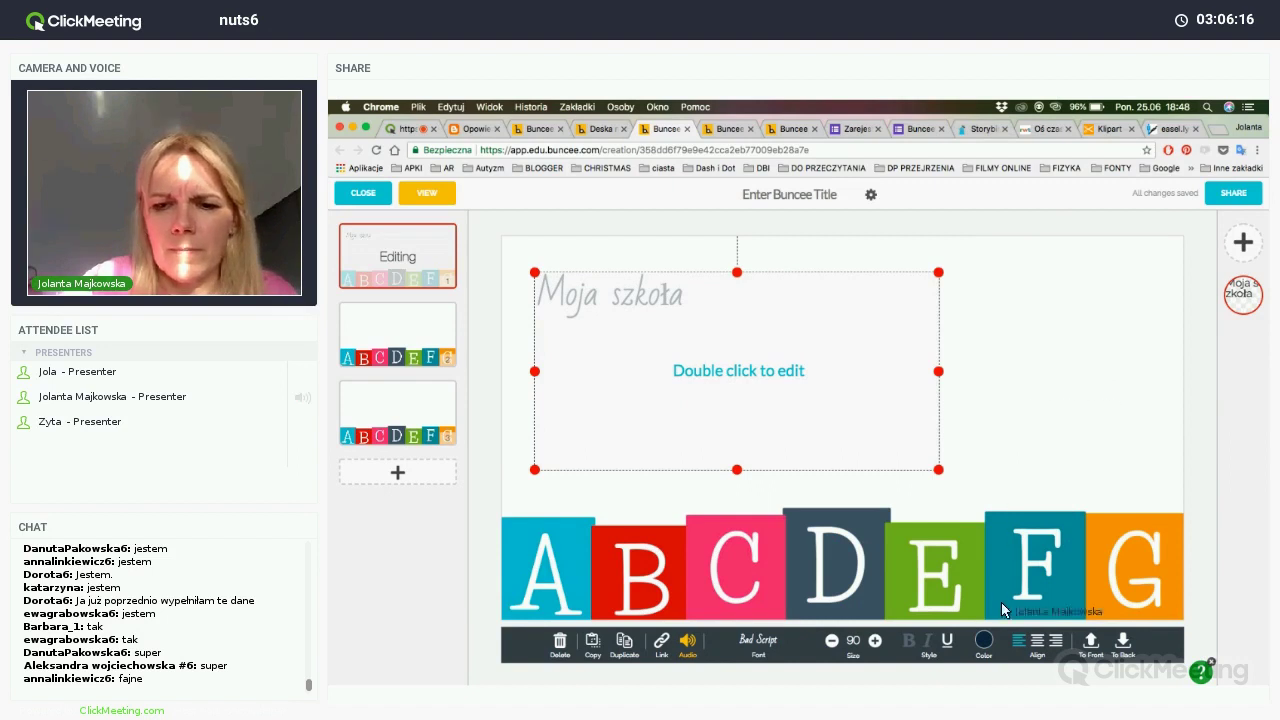
left_click(983, 641)
left_click(803, 489)
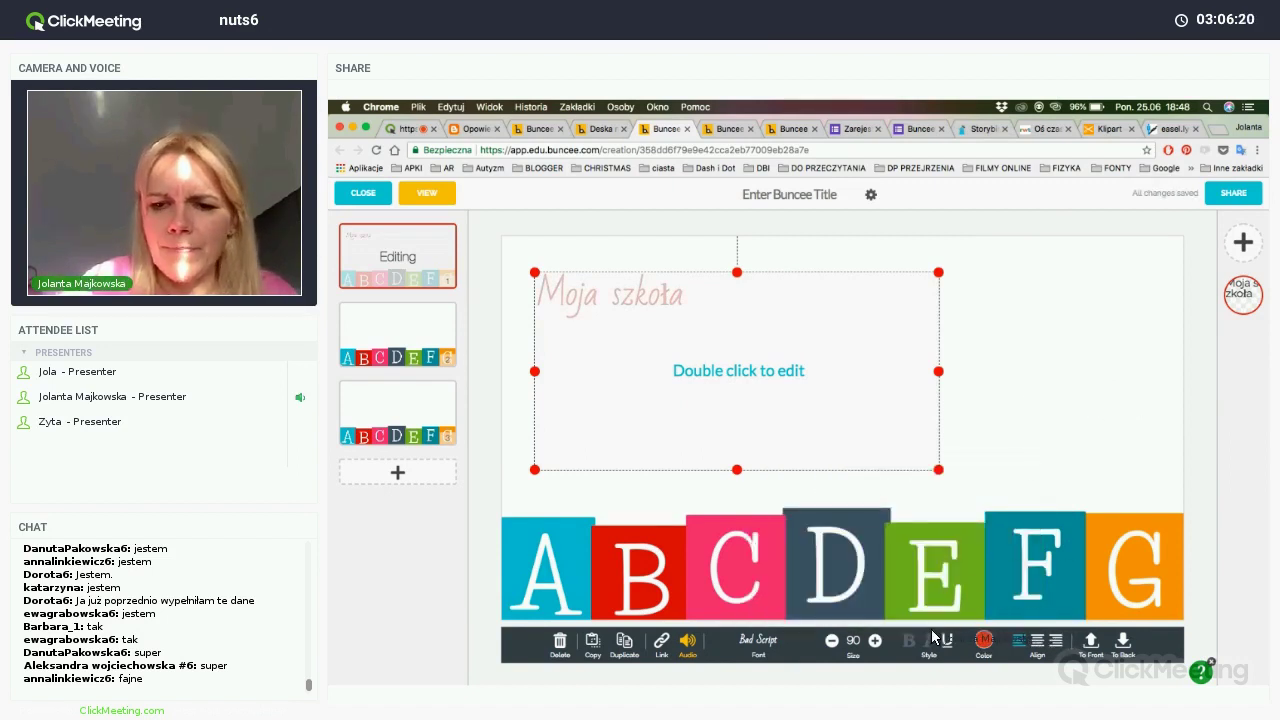
left_click(1037, 641)
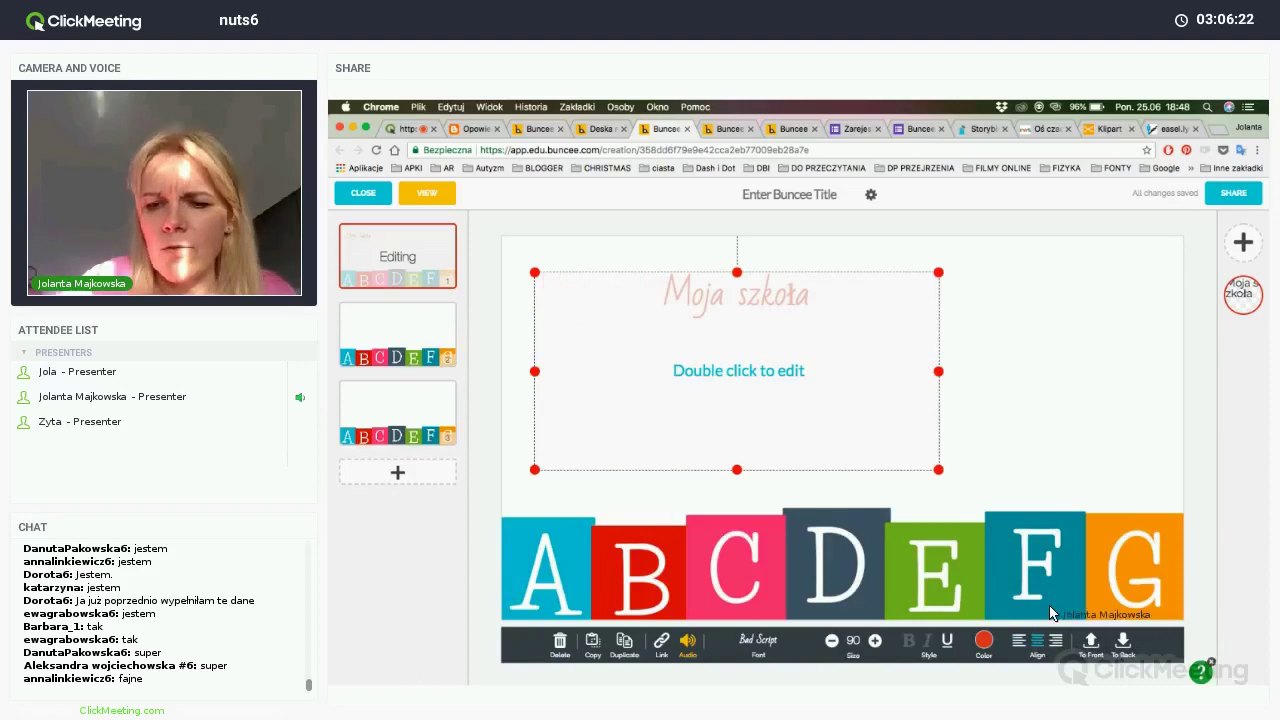
Step: Switch the title font to Impact at size 110, after trying Abril Fatface
left_click(755, 645)
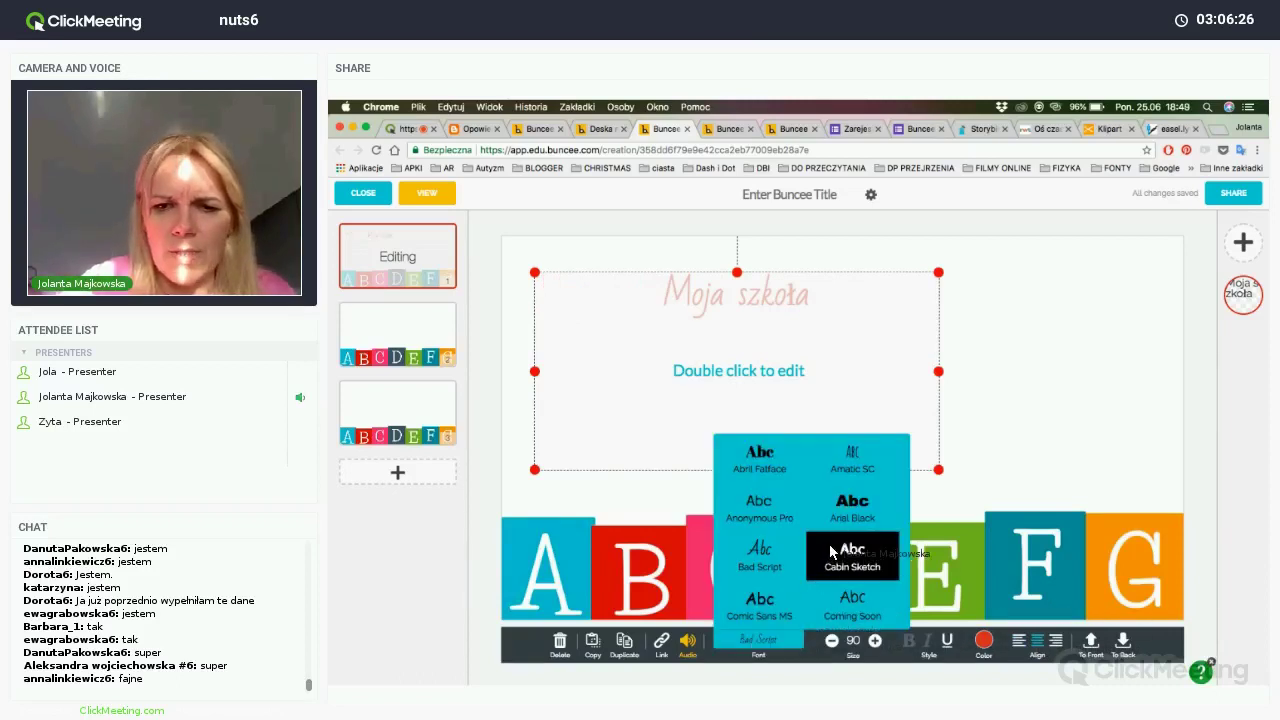
left_click(759, 458)
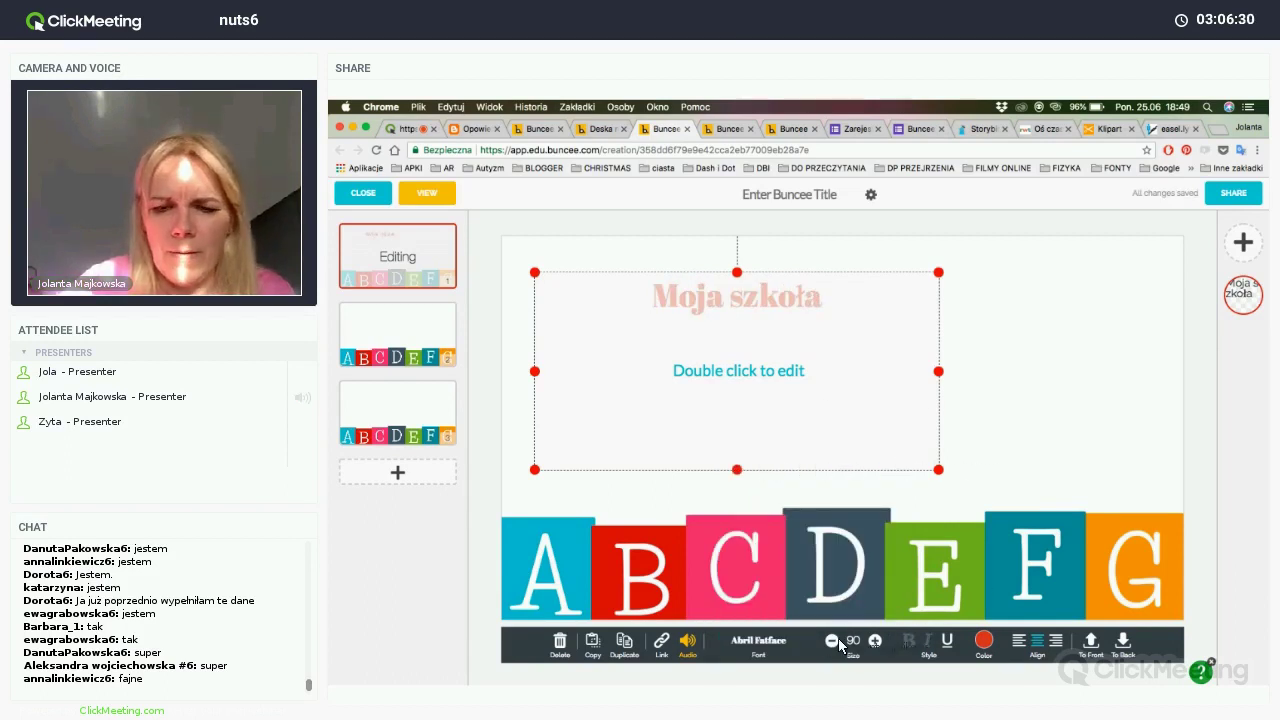
left_click(775, 647)
scroll(792, 554, "down", 3)
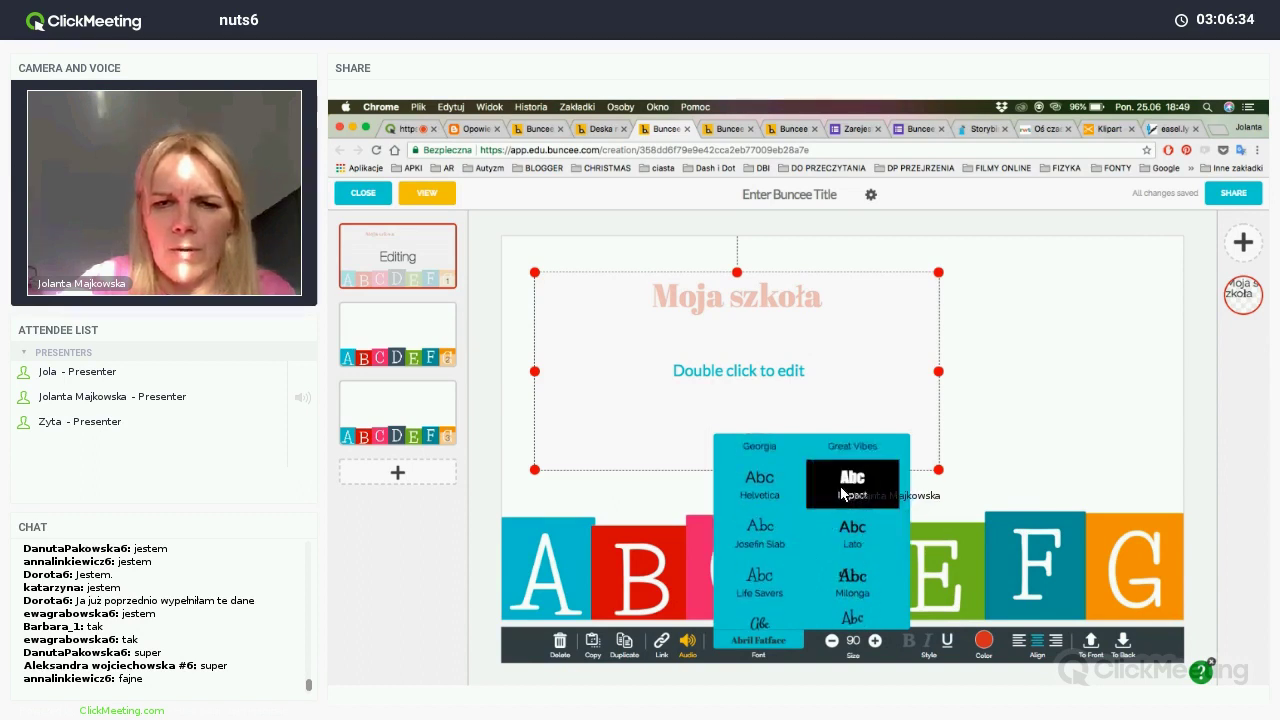
left_click(852, 464)
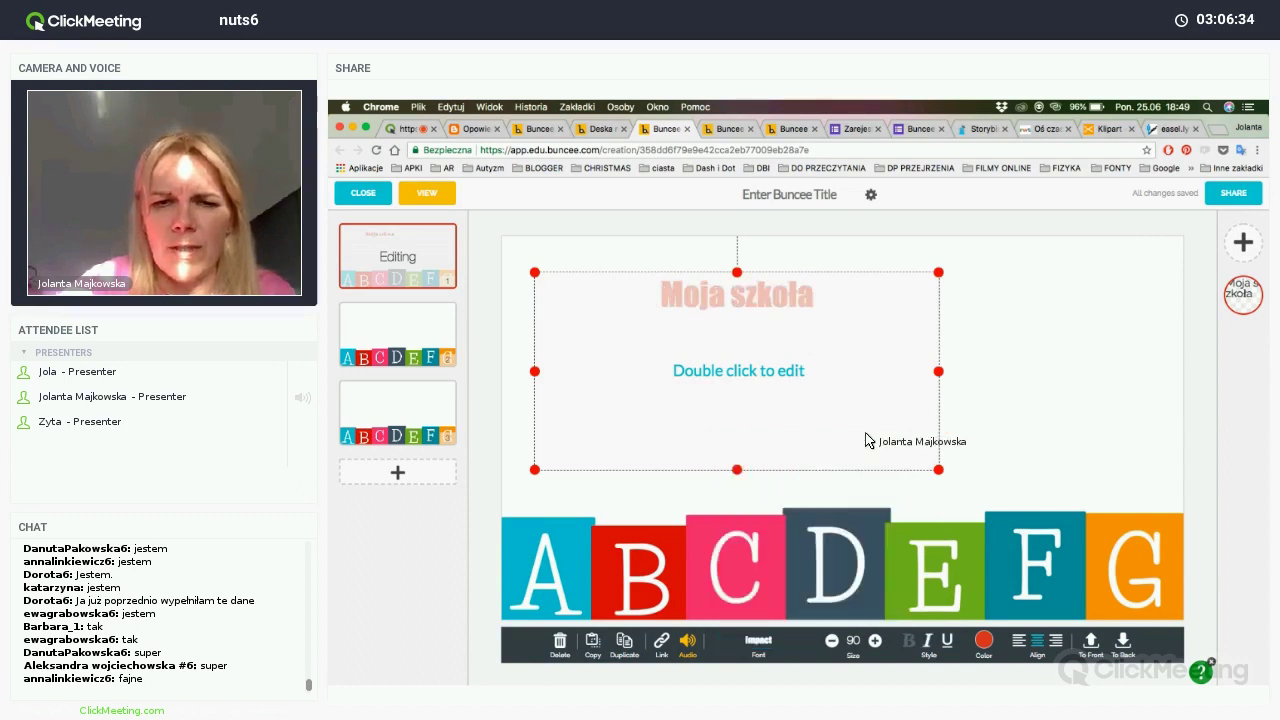
left_click(875, 641)
left_click(875, 641)
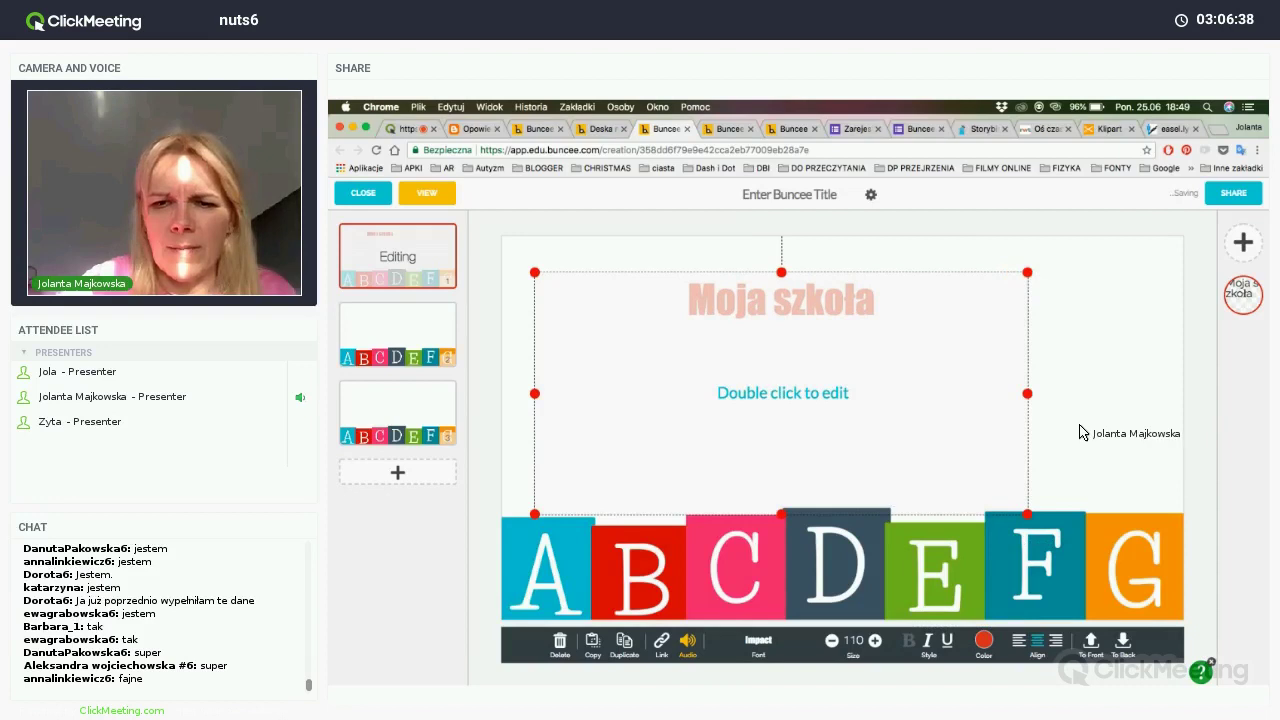
left_click(1066, 378)
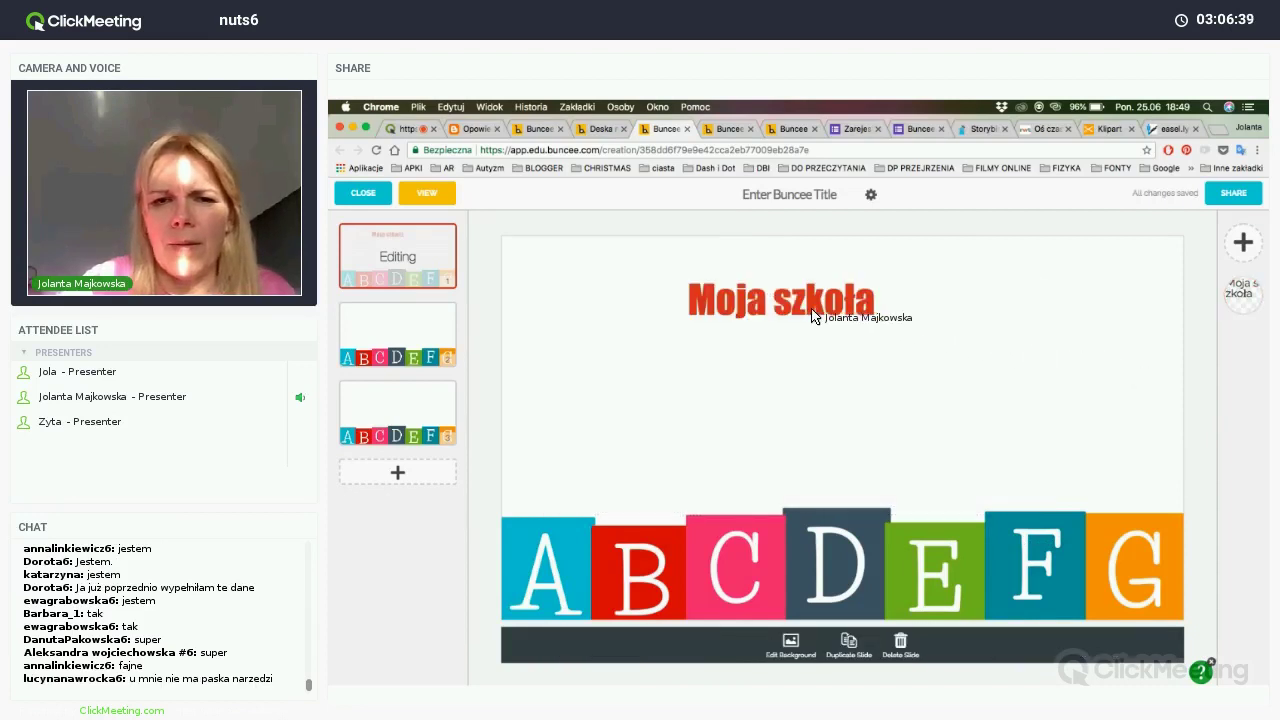
left_click(843, 314)
Step: Deselect the title and choose Buncee Animation from the Media Palette
left_click(1106, 340)
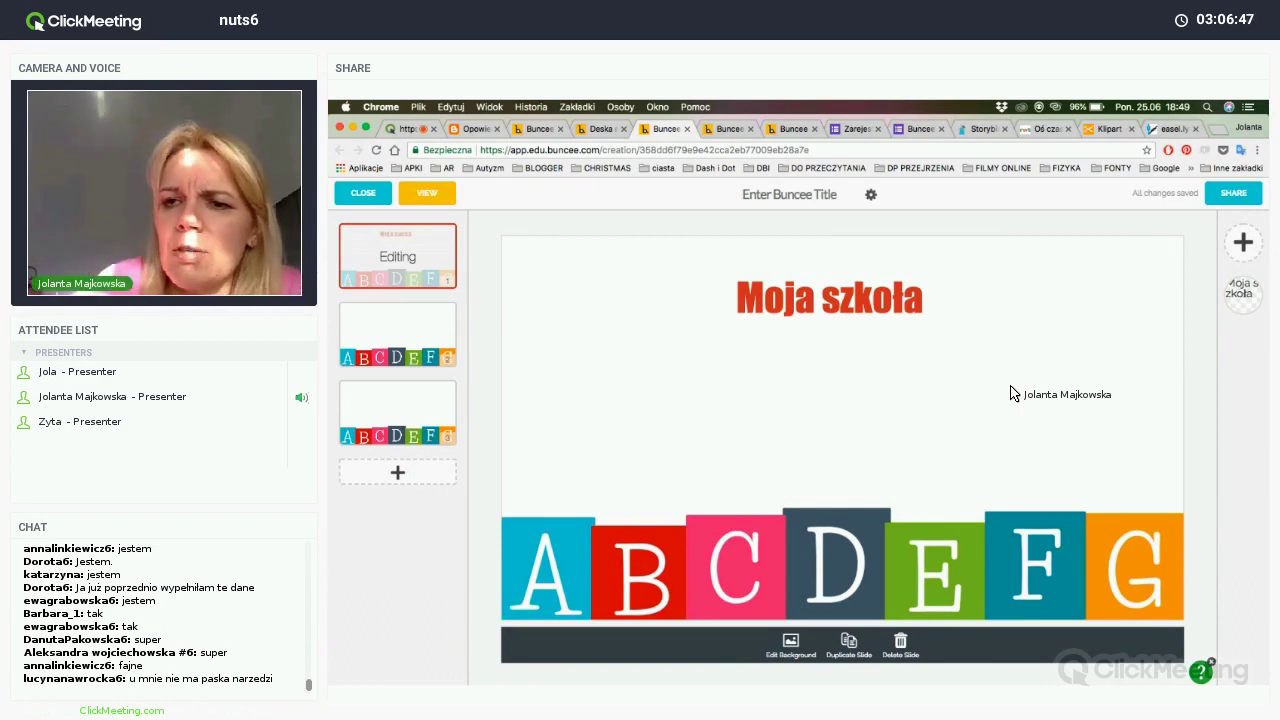
left_click(1243, 244)
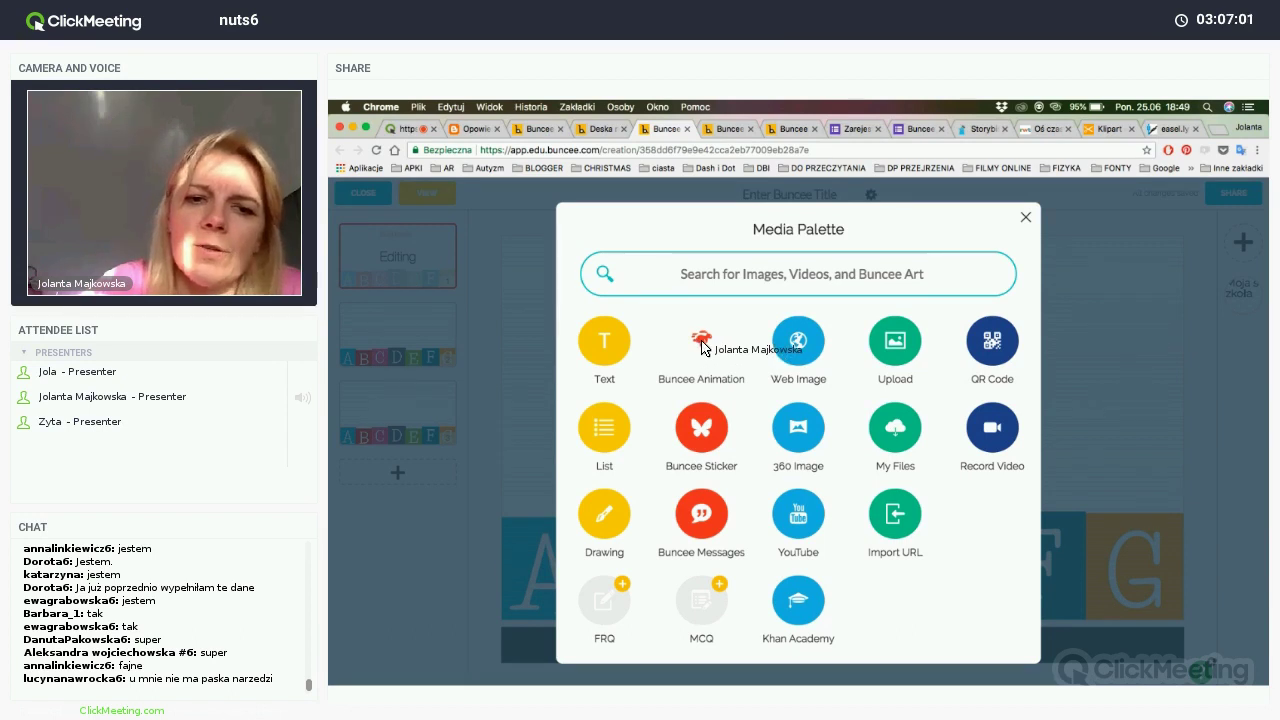
left_click(702, 343)
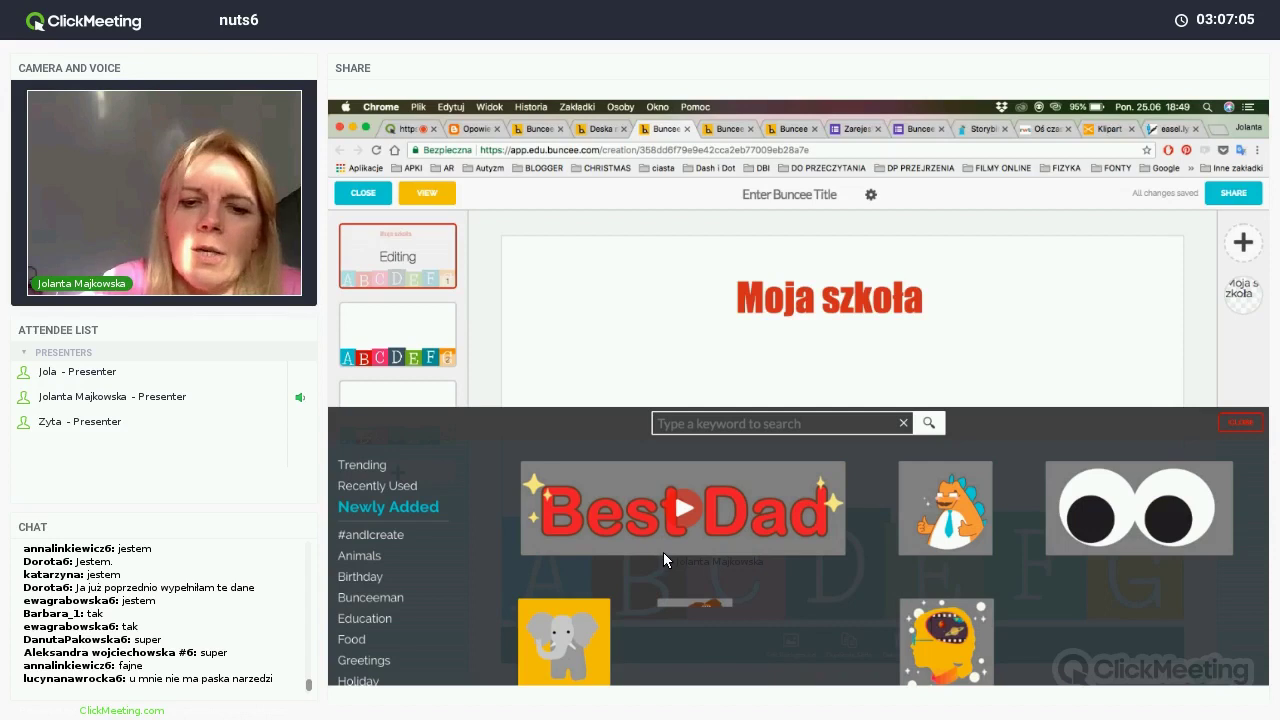
Step: Open the Education sticker category and preview the space animation
scroll(664, 553, "down", 1)
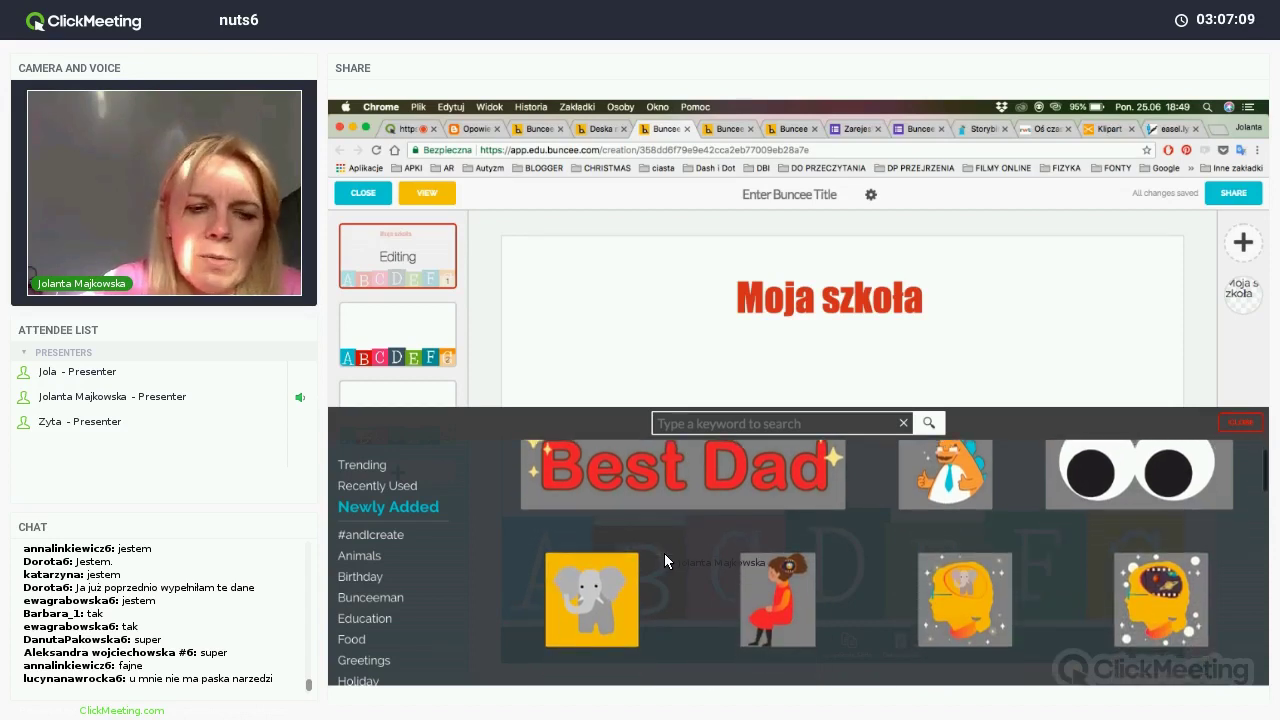
scroll(595, 574, "down", 1)
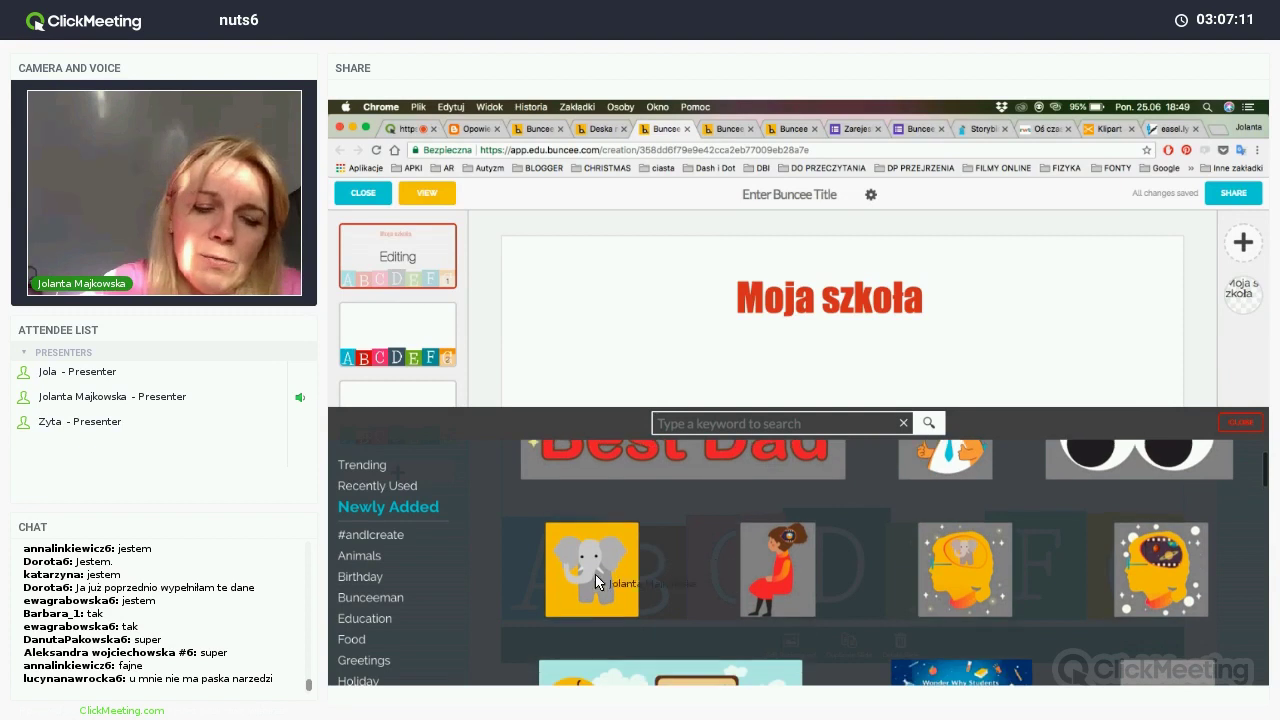
scroll(410, 590, "down", 1)
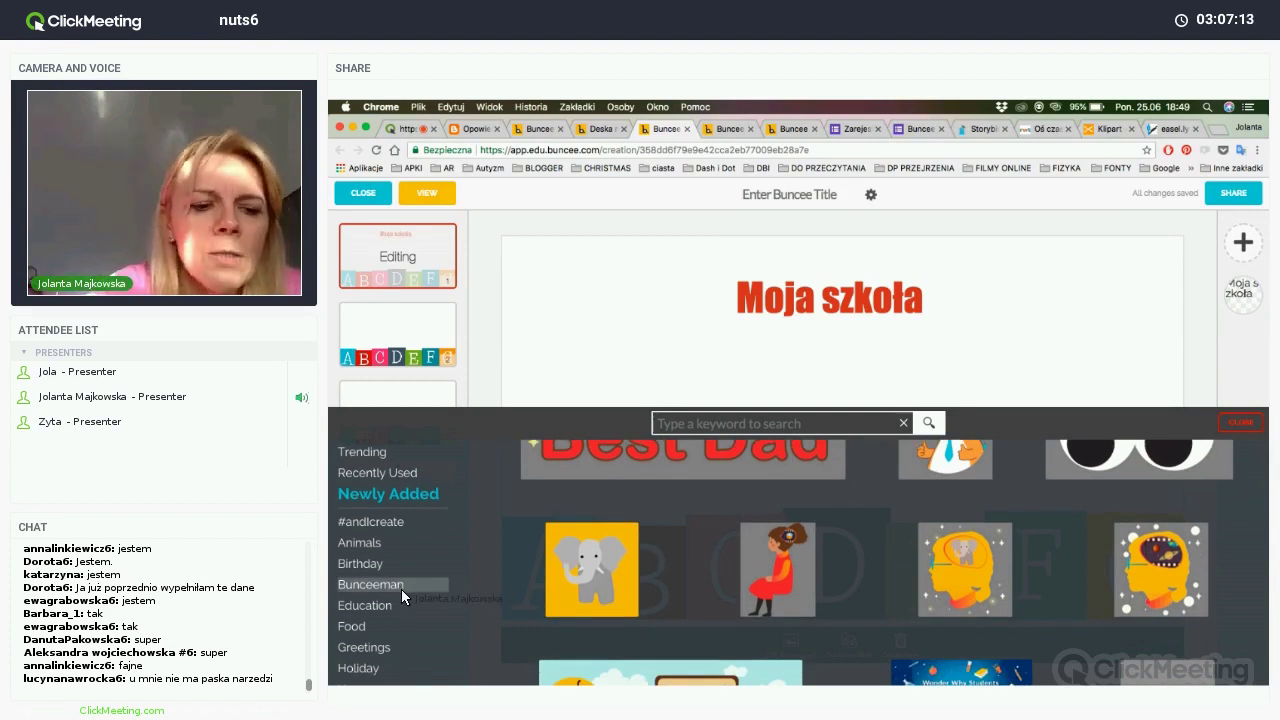
scroll(401, 589, "down", 3)
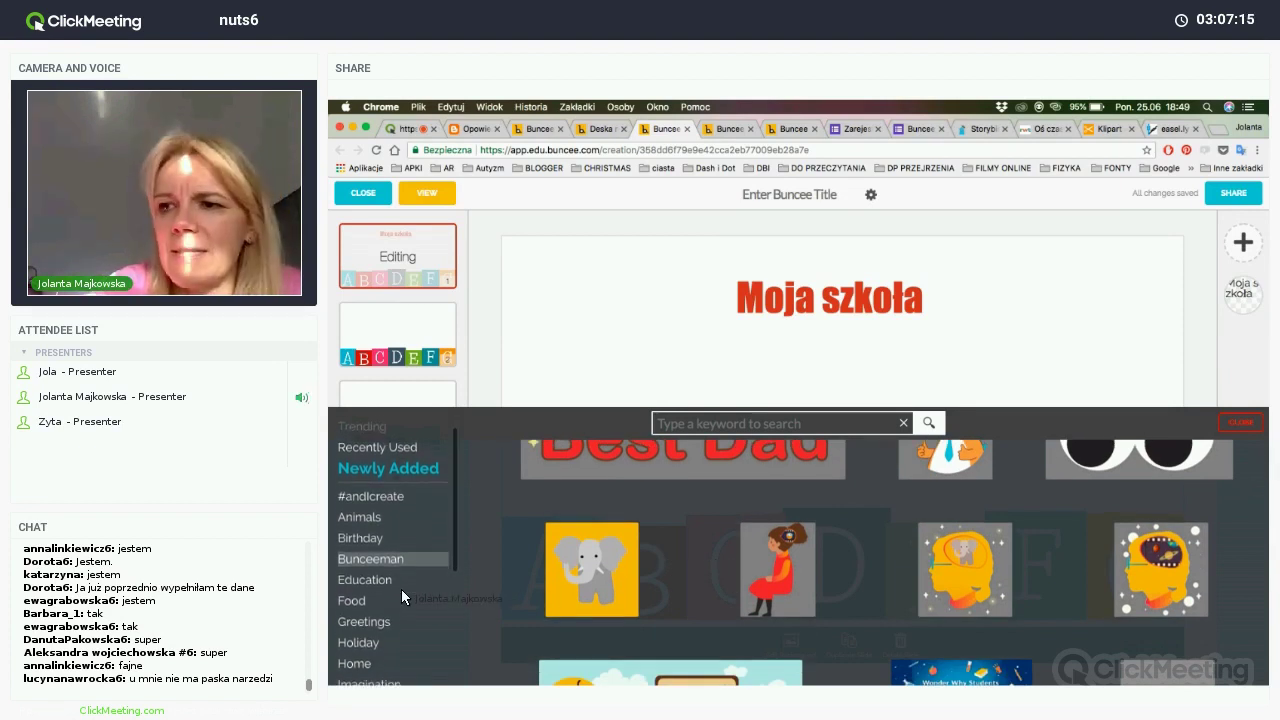
scroll(401, 591, "down", 3)
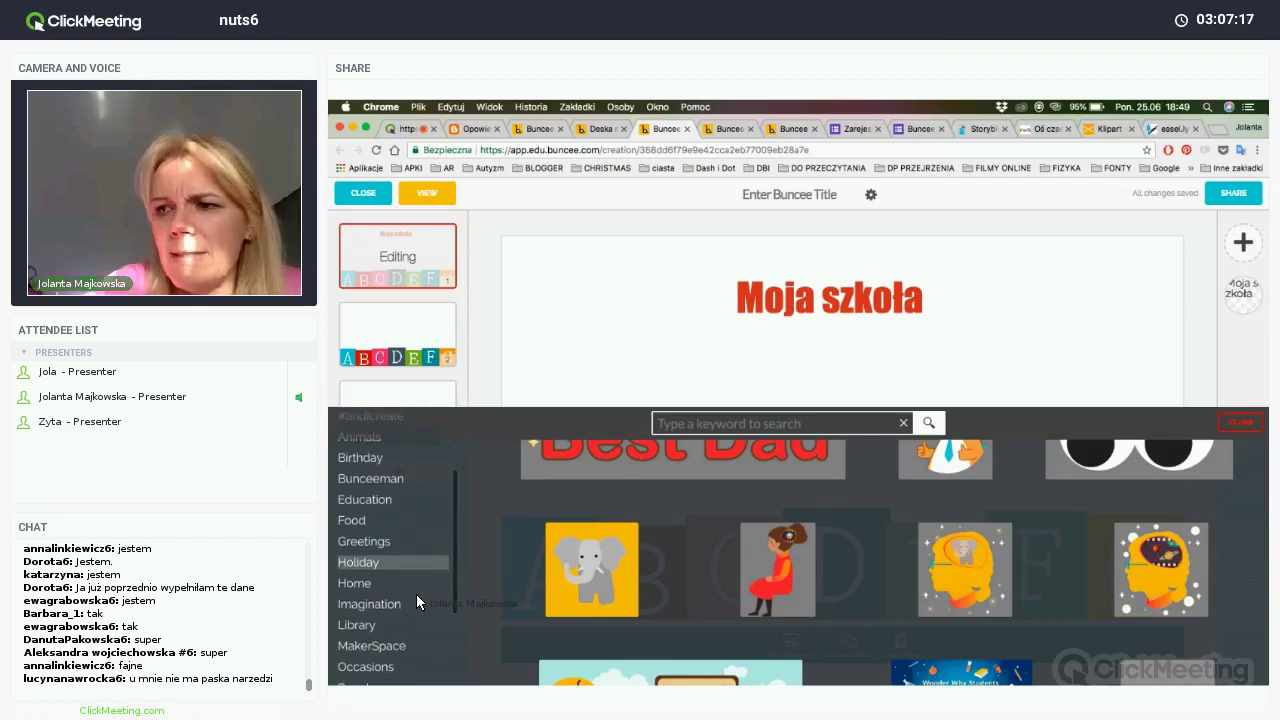
scroll(417, 596, "down", 7)
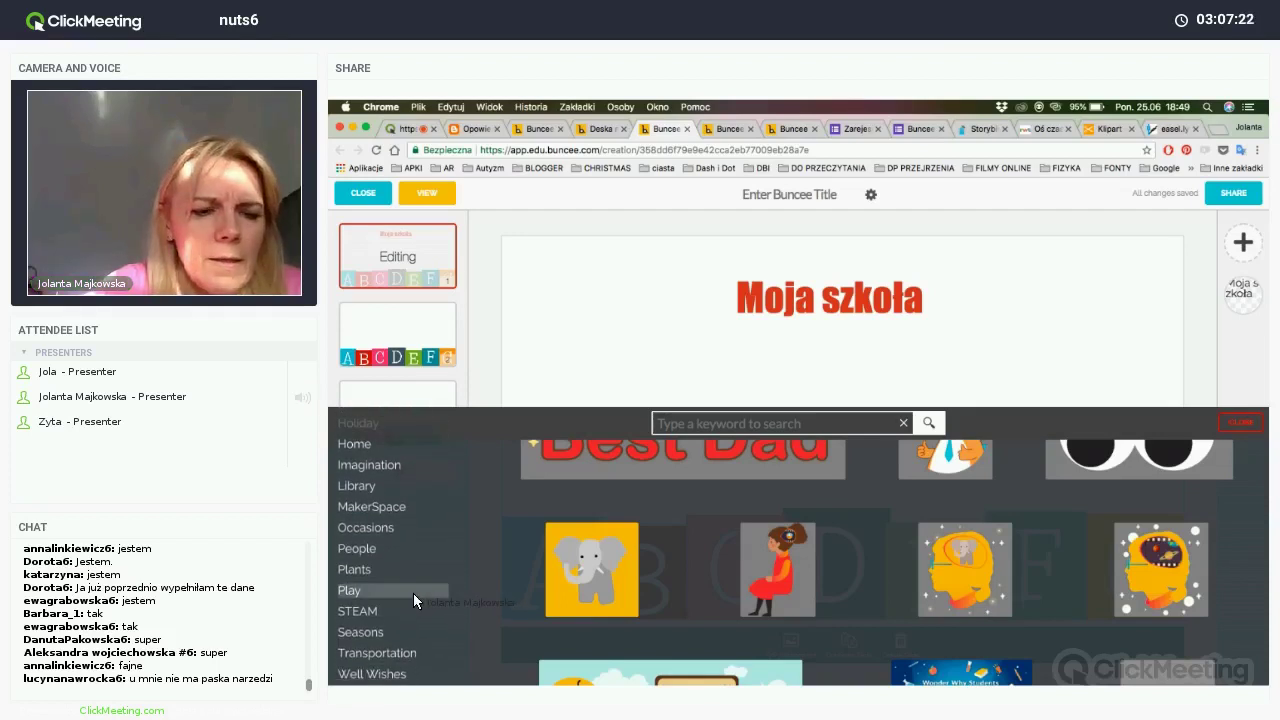
scroll(413, 593, "up", 3)
scroll(372, 502, "up", 5)
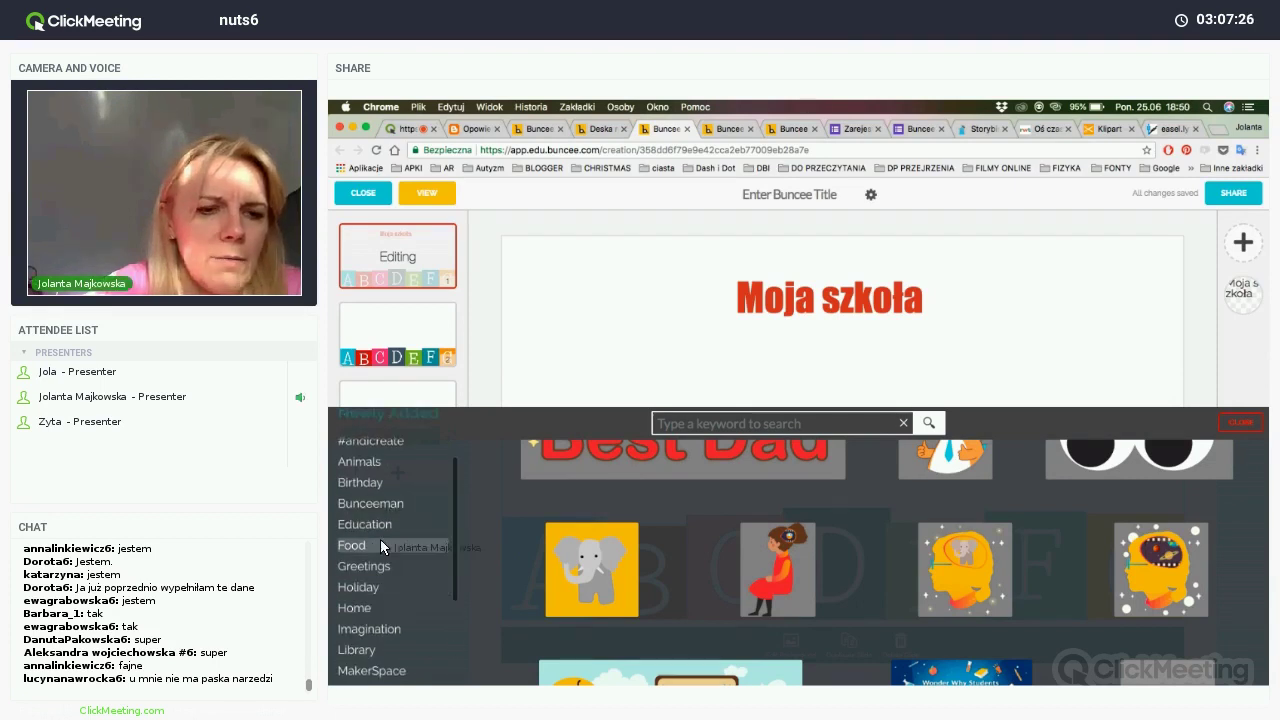
left_click(375, 530)
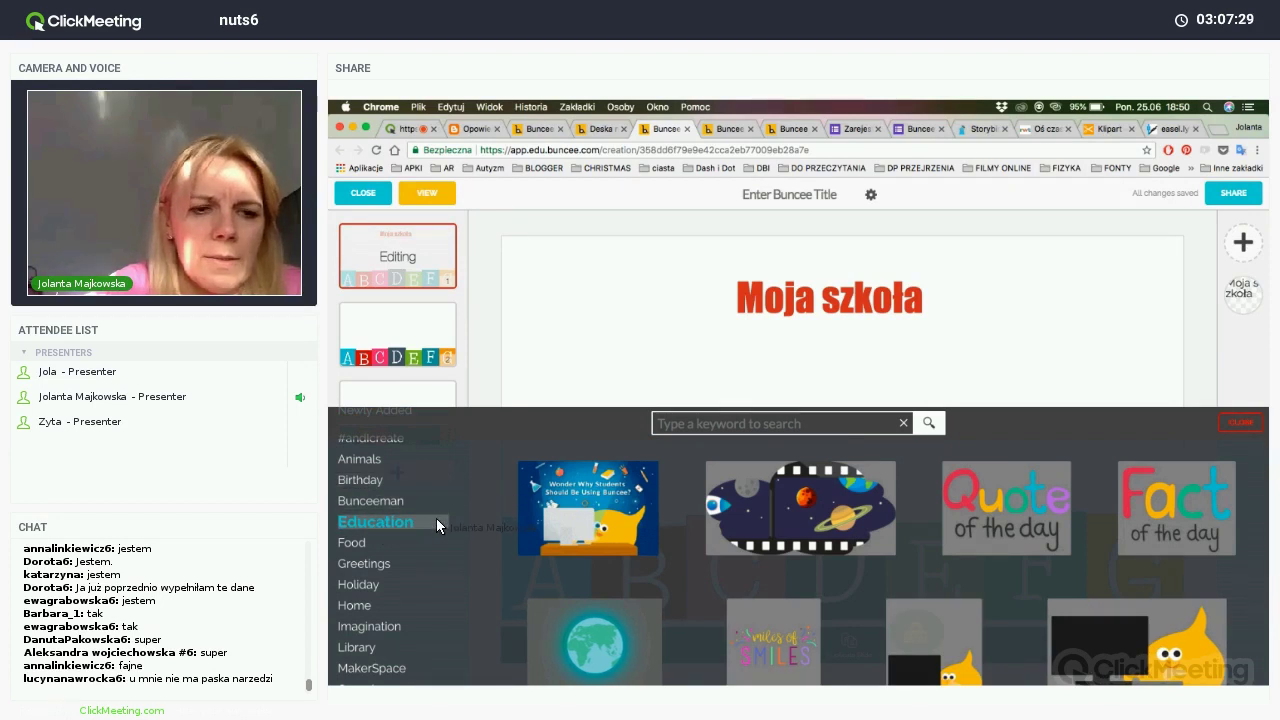
mouse_move(587, 551)
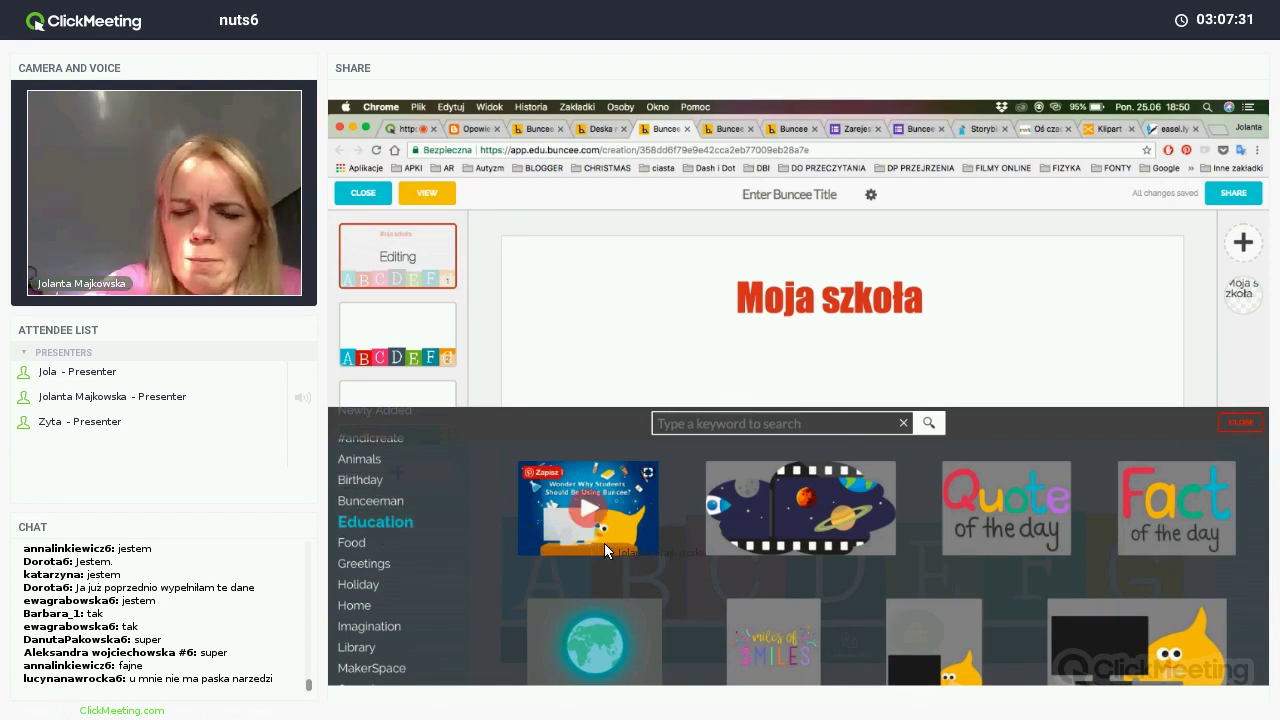
scroll(672, 525, "down", 1)
mouse_move(805, 480)
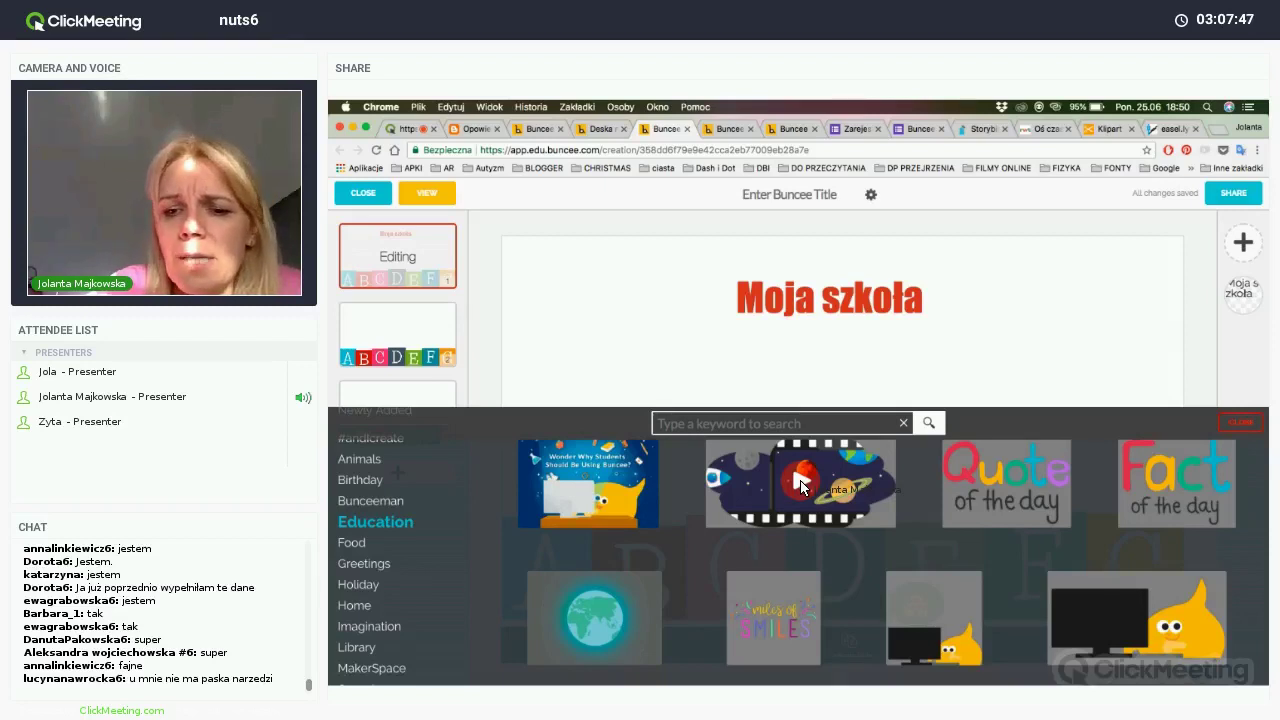
left_click(800, 480)
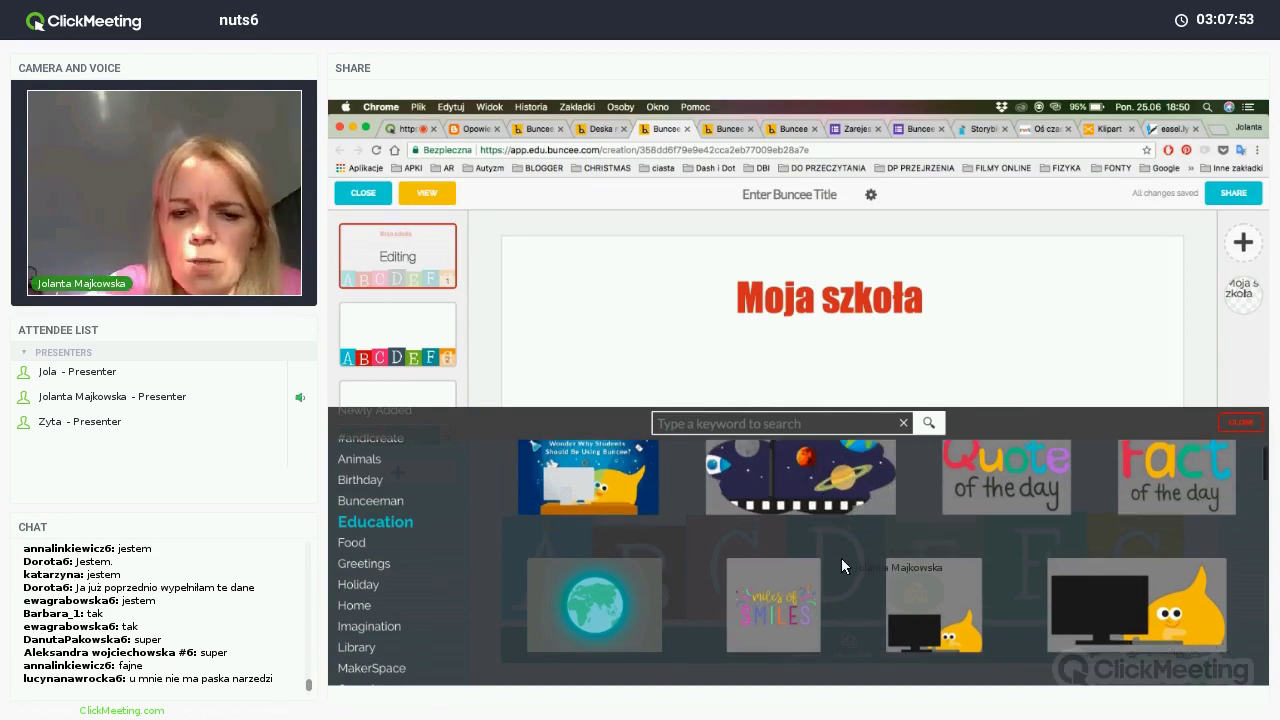
Step: Add the joined-hands globe animation from Education to the slide
scroll(841, 557, "down", 5)
scroll(841, 557, "down", 2)
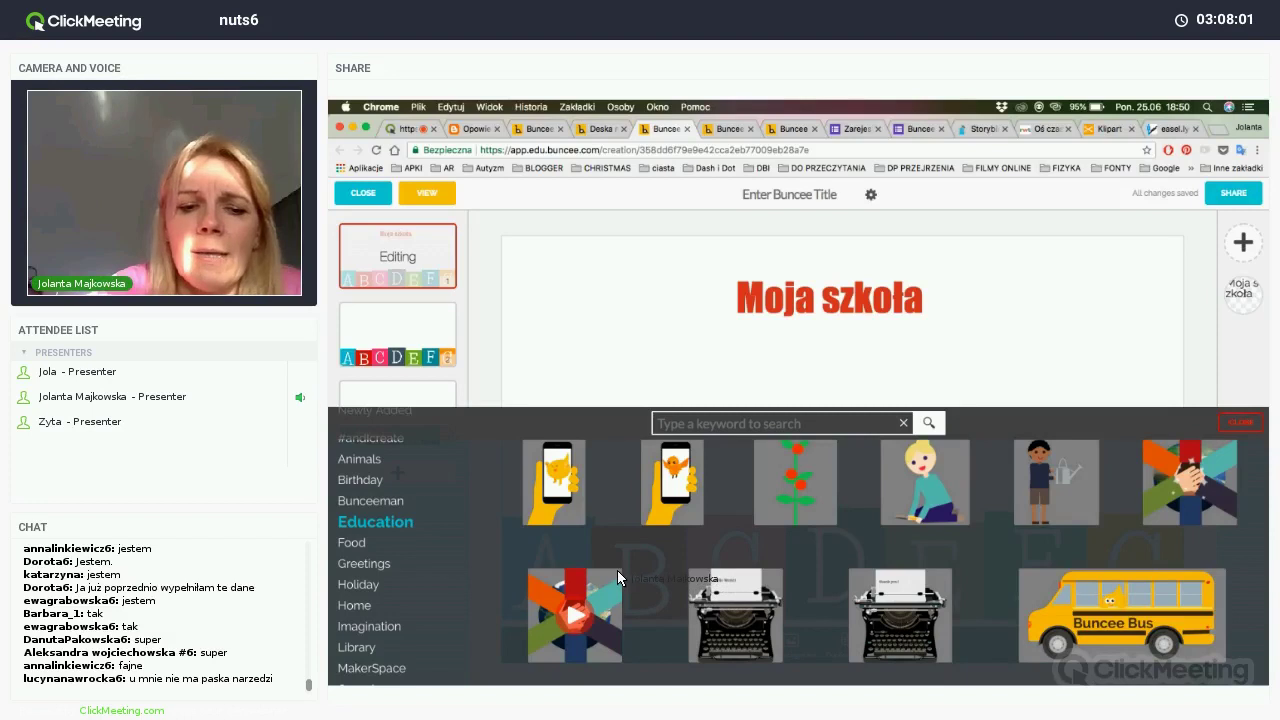
left_click(615, 576)
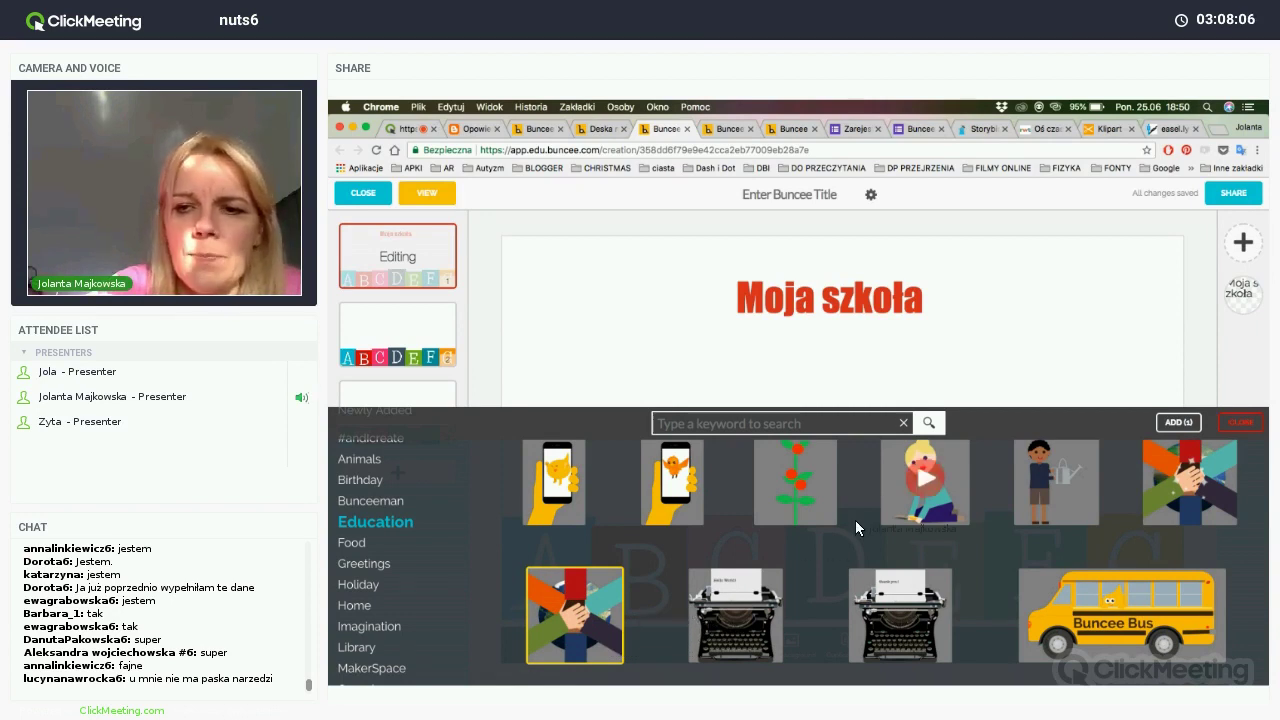
left_click(1171, 425)
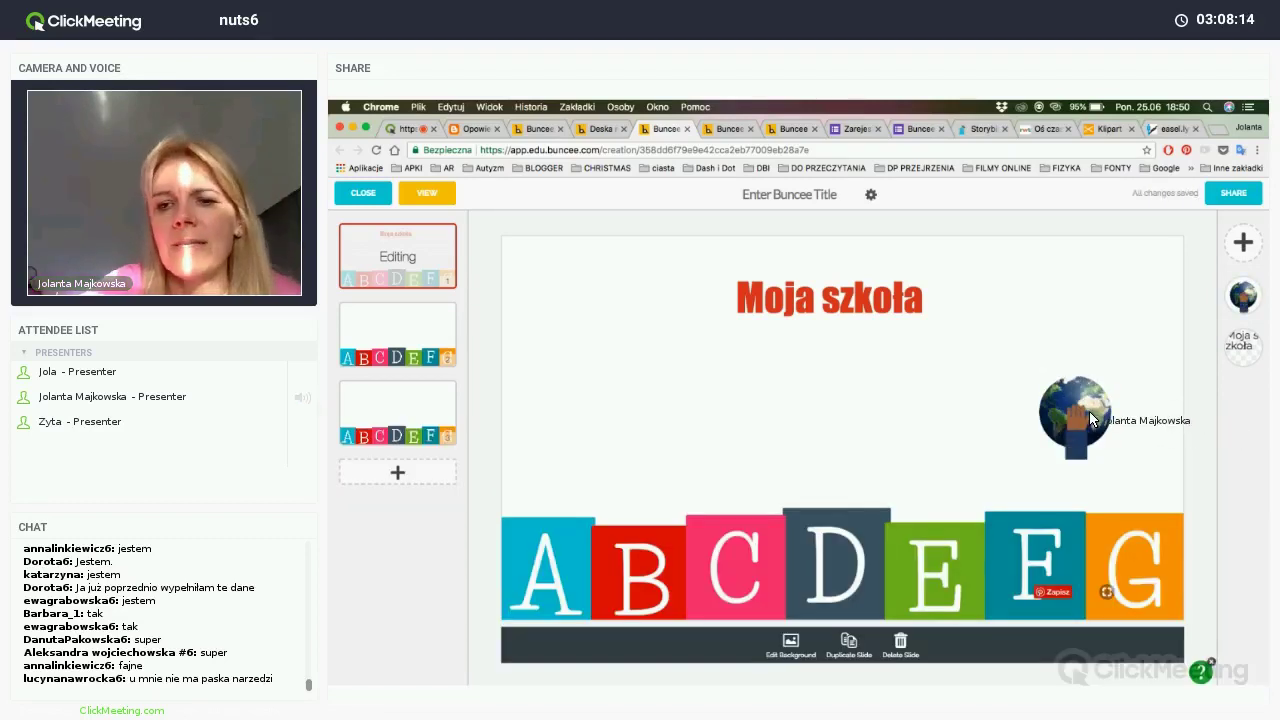
Step: Centre the hands-and-globe animation under the Moja szkoła title and shrink it slightly
left_click_drag(1089, 411, 1012, 418)
left_click_drag(860, 408, 849, 406)
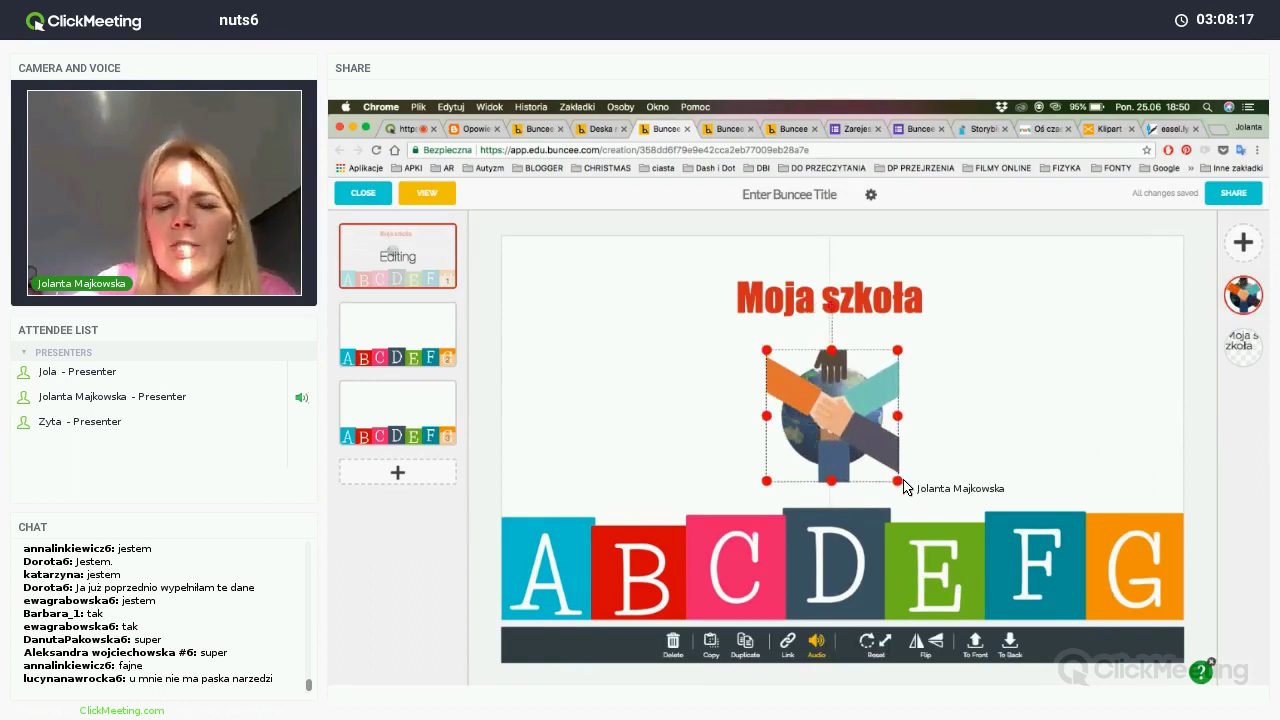
mouse_move(870, 453)
left_mouse_down()
mouse_move(856, 441)
mouse_move(888, 471)
left_mouse_up()
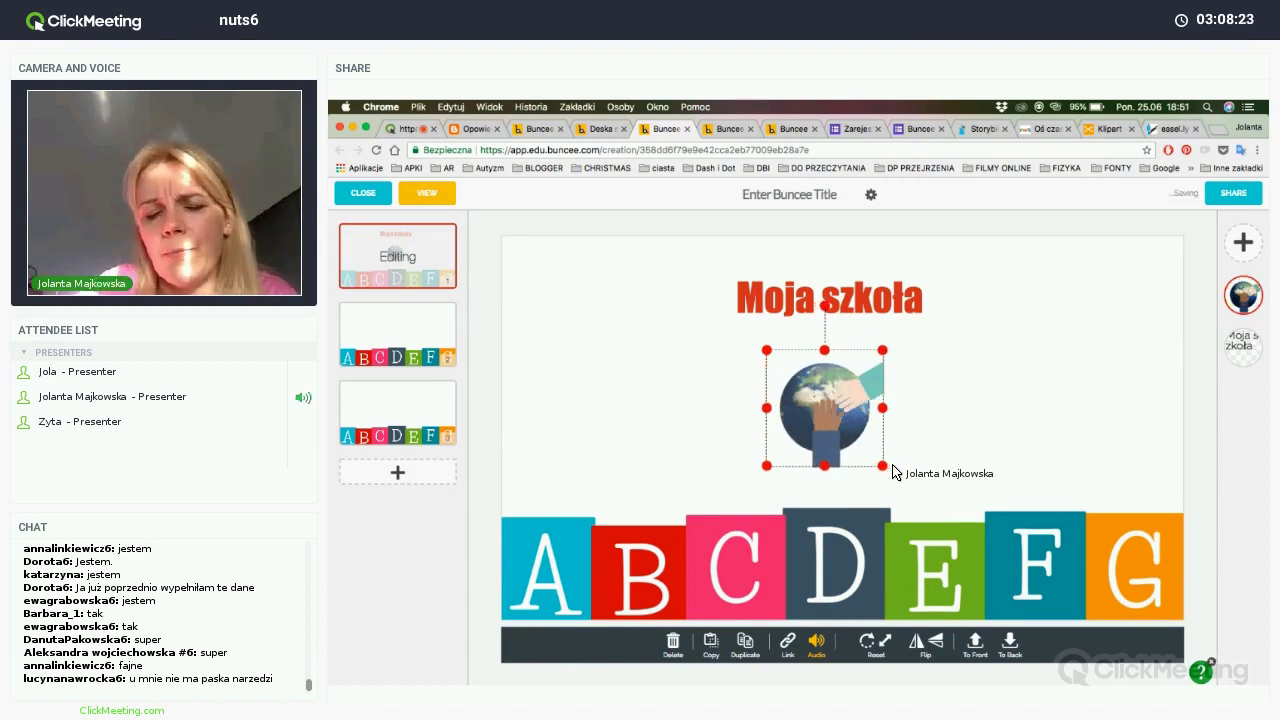
left_click(1030, 412)
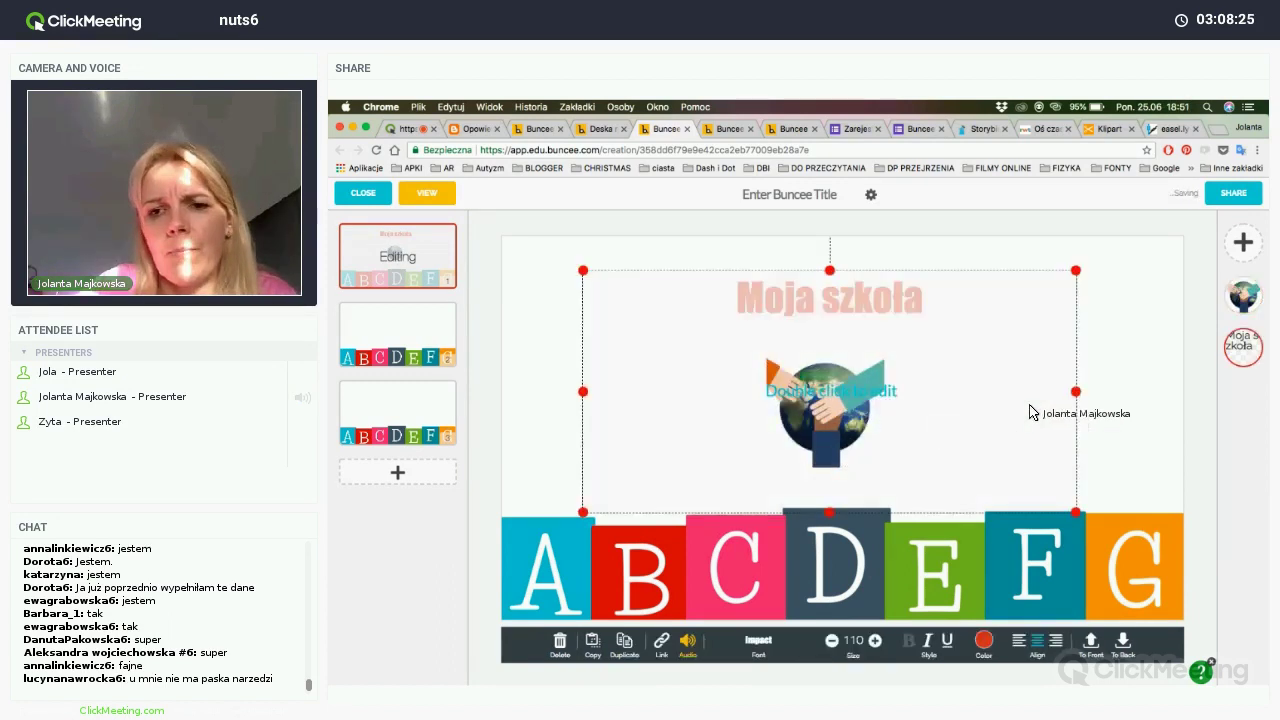
left_click(1104, 396)
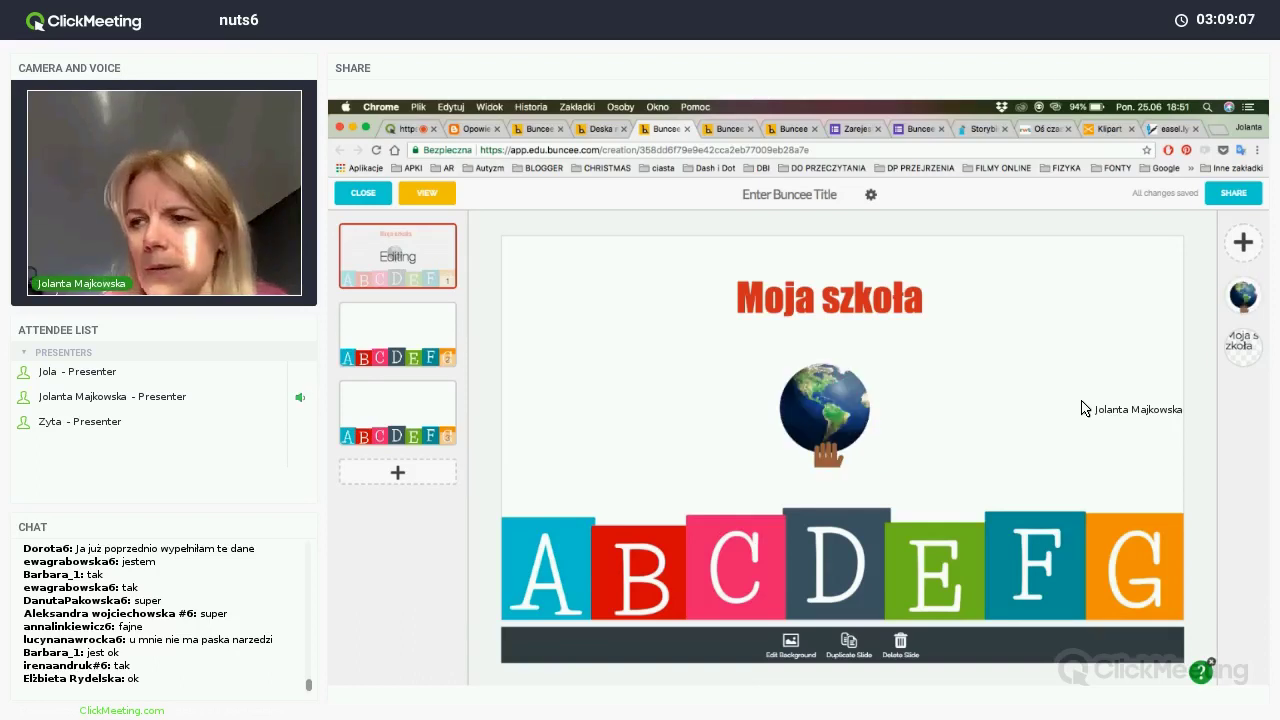
left_click(846, 404)
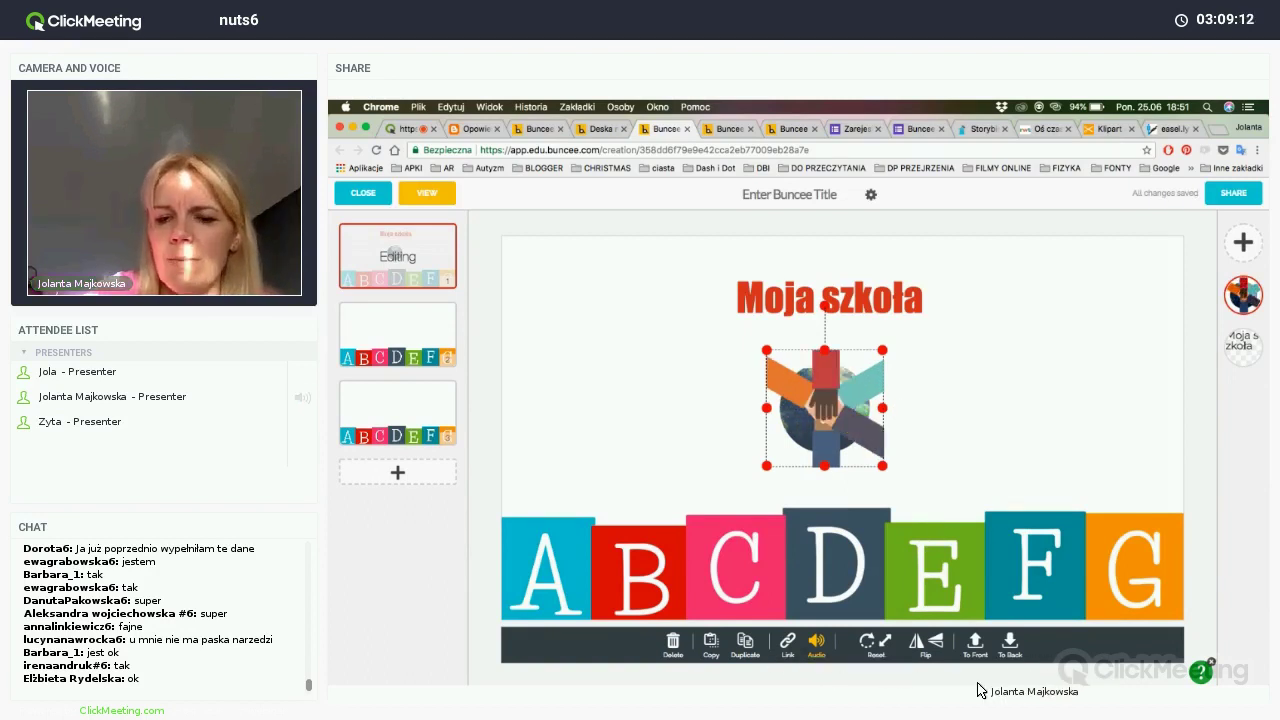
mouse_move(975, 692)
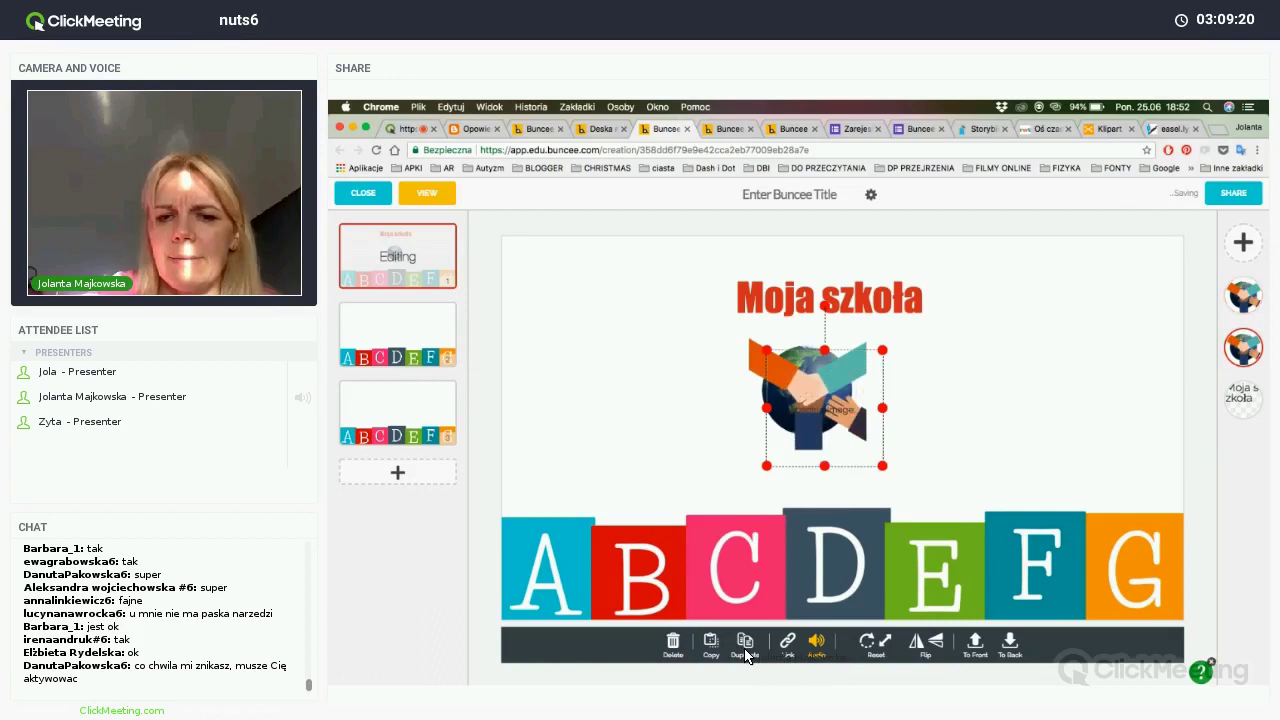
Step: Place the copied globe animation left of the original and make a third copy
left_click_drag(827, 413, 975, 405)
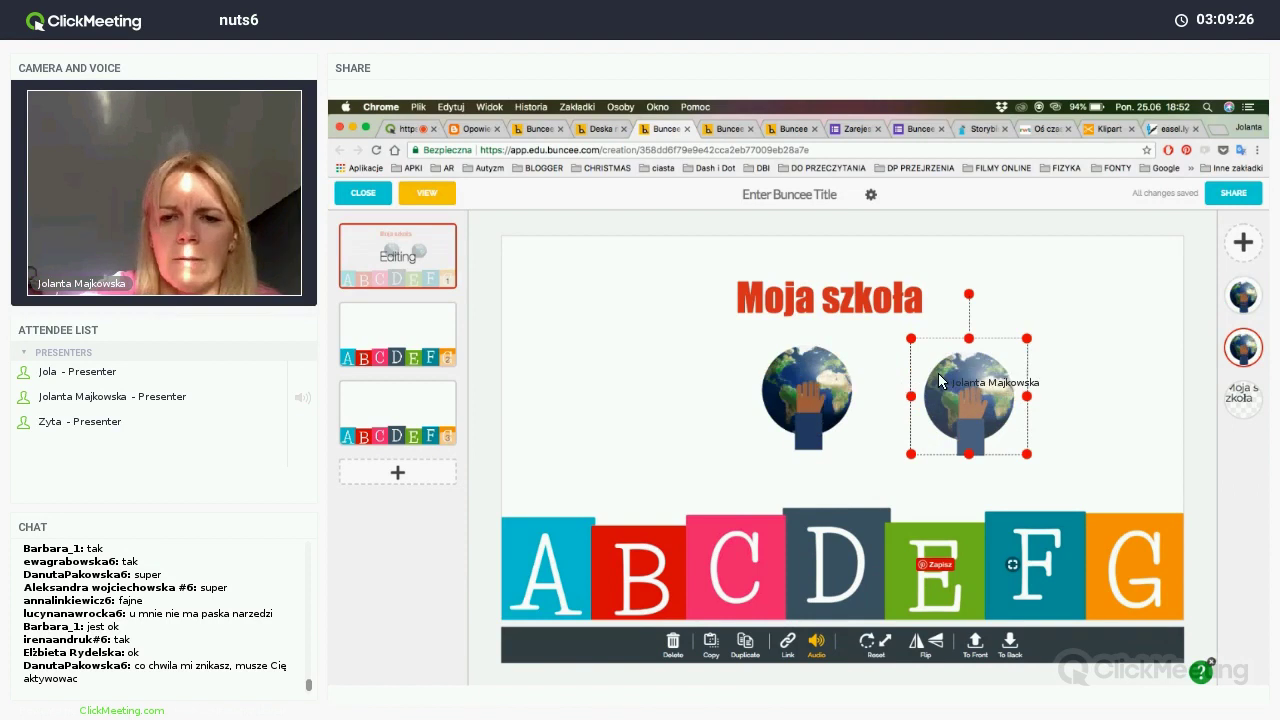
left_click_drag(957, 366, 673, 378)
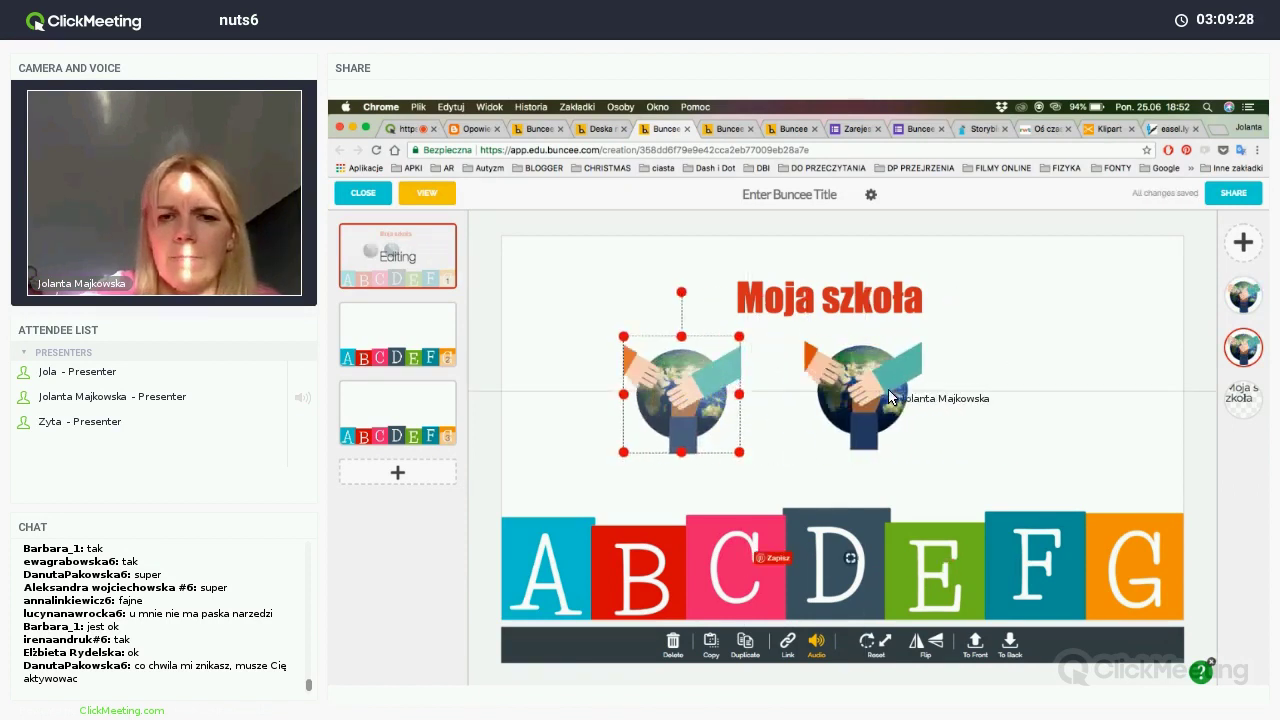
left_click(845, 392)
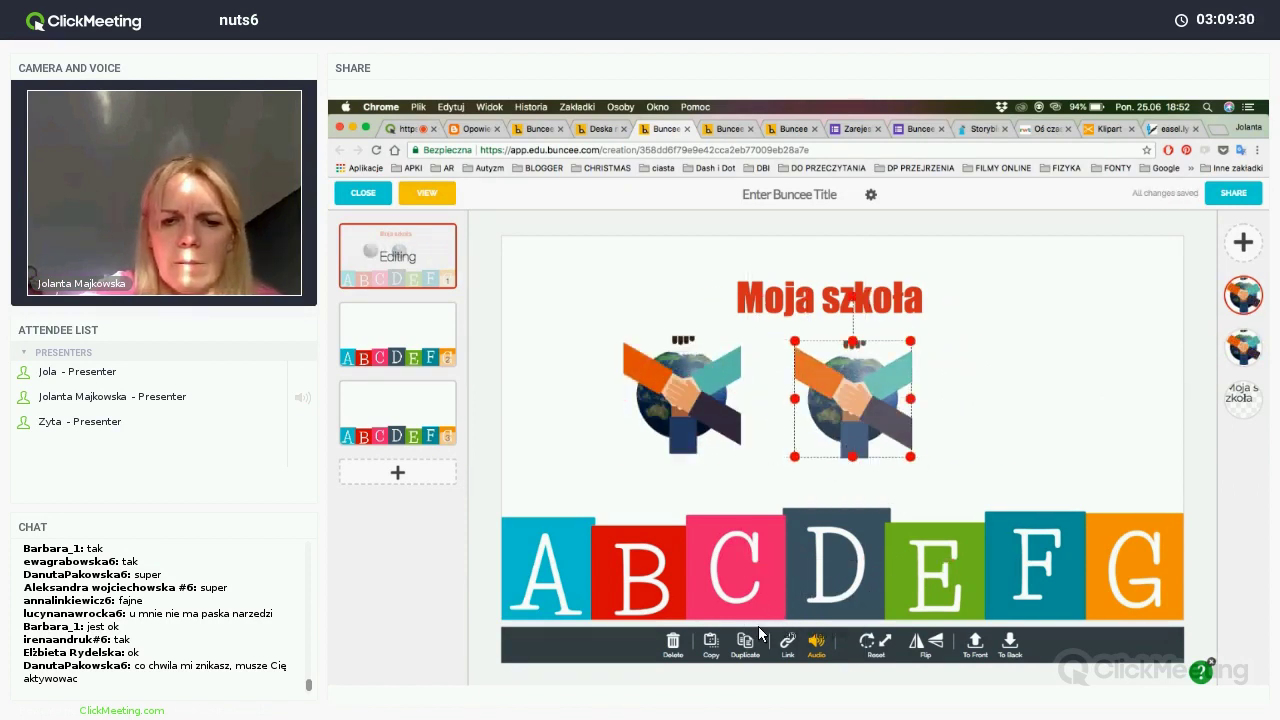
key("super+d")
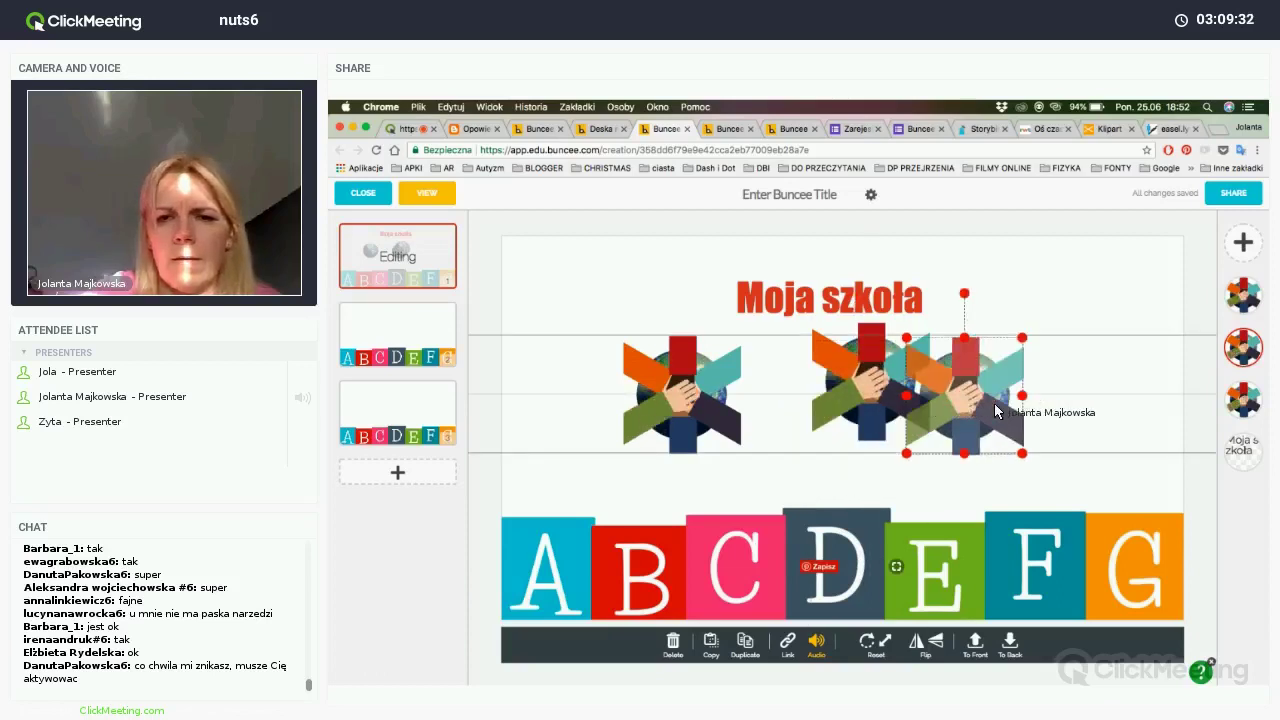
Step: Align the three globe-hands animations evenly in a row under the title
left_click_drag(866, 388, 828, 411)
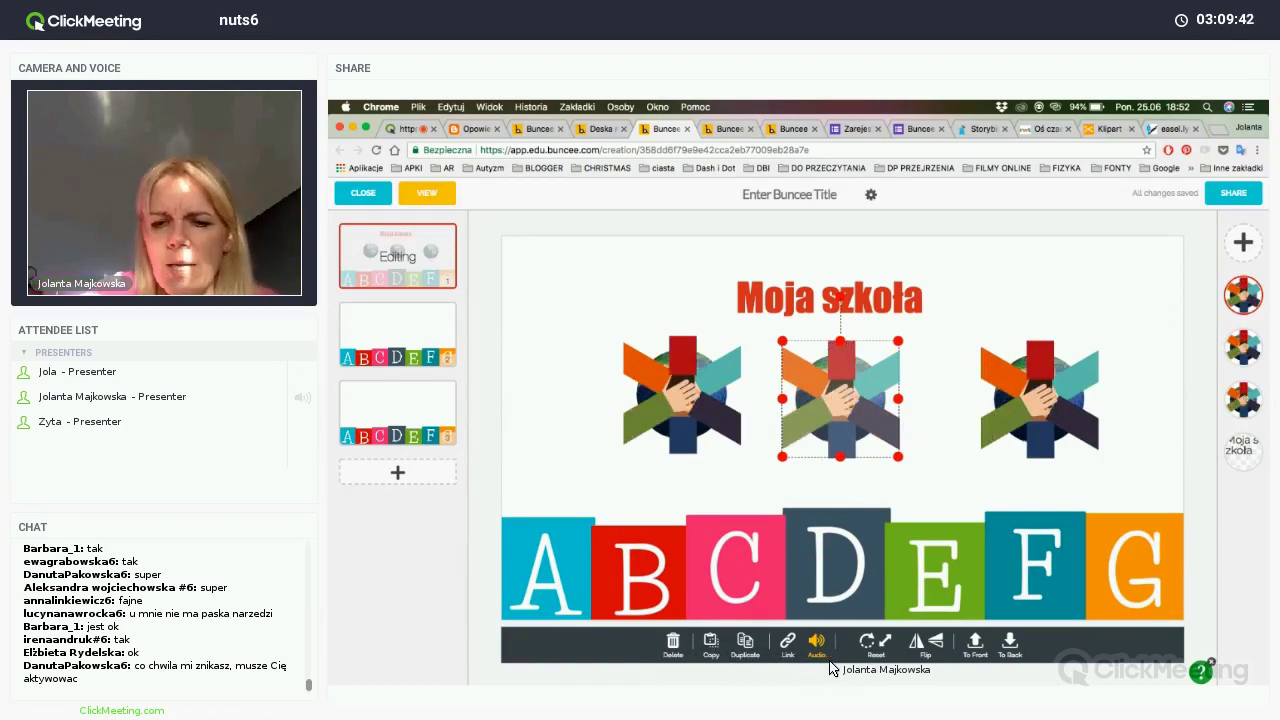
left_click(938, 645)
left_click(938, 645)
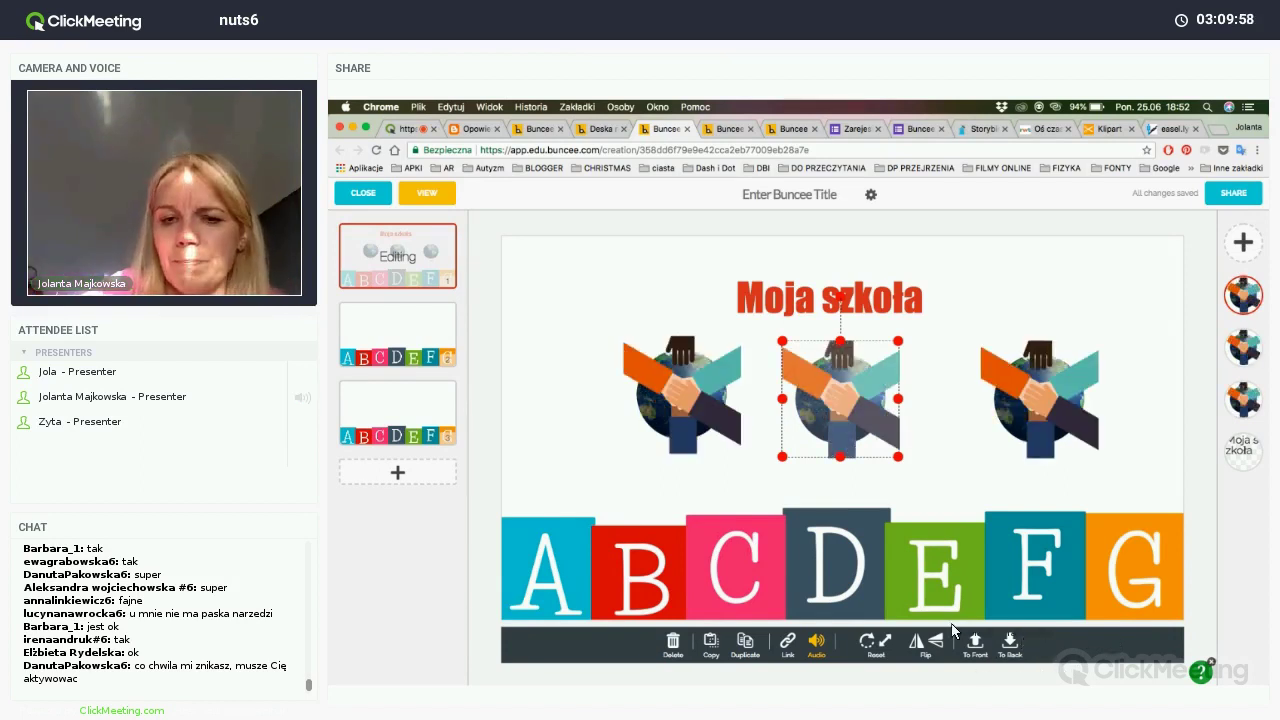
left_click_drag(1017, 428, 988, 424)
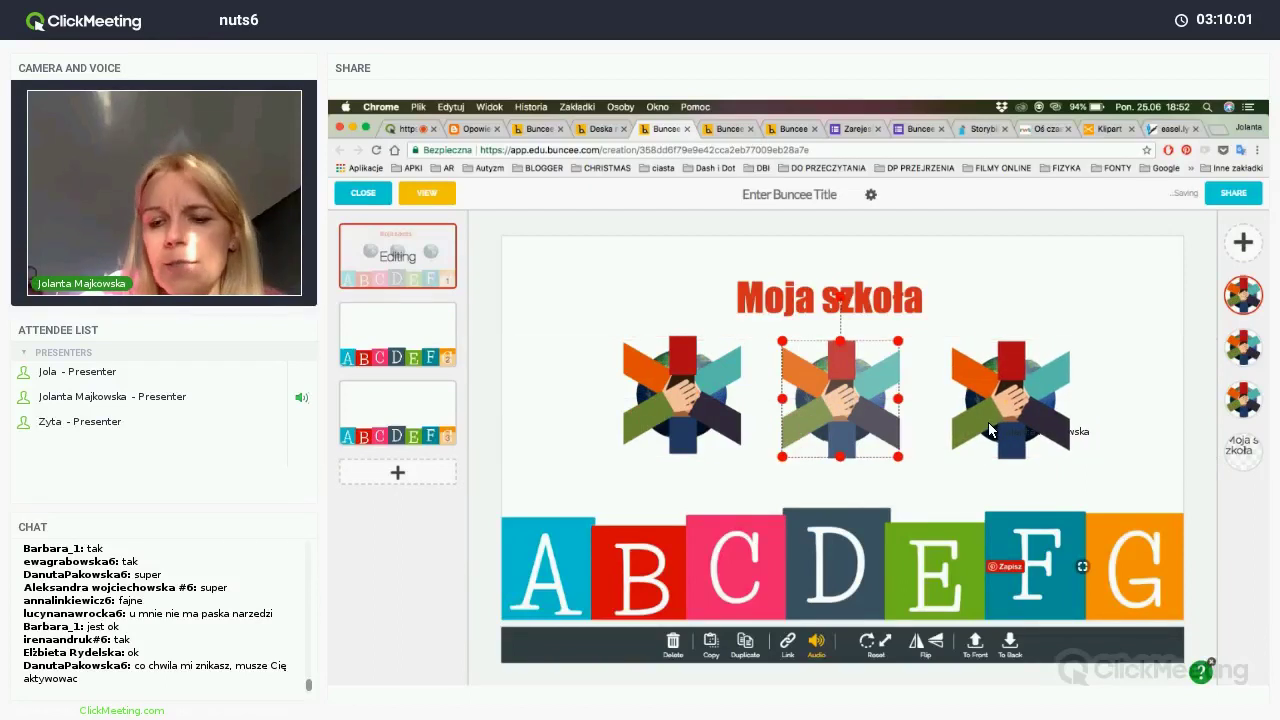
left_click(988, 430)
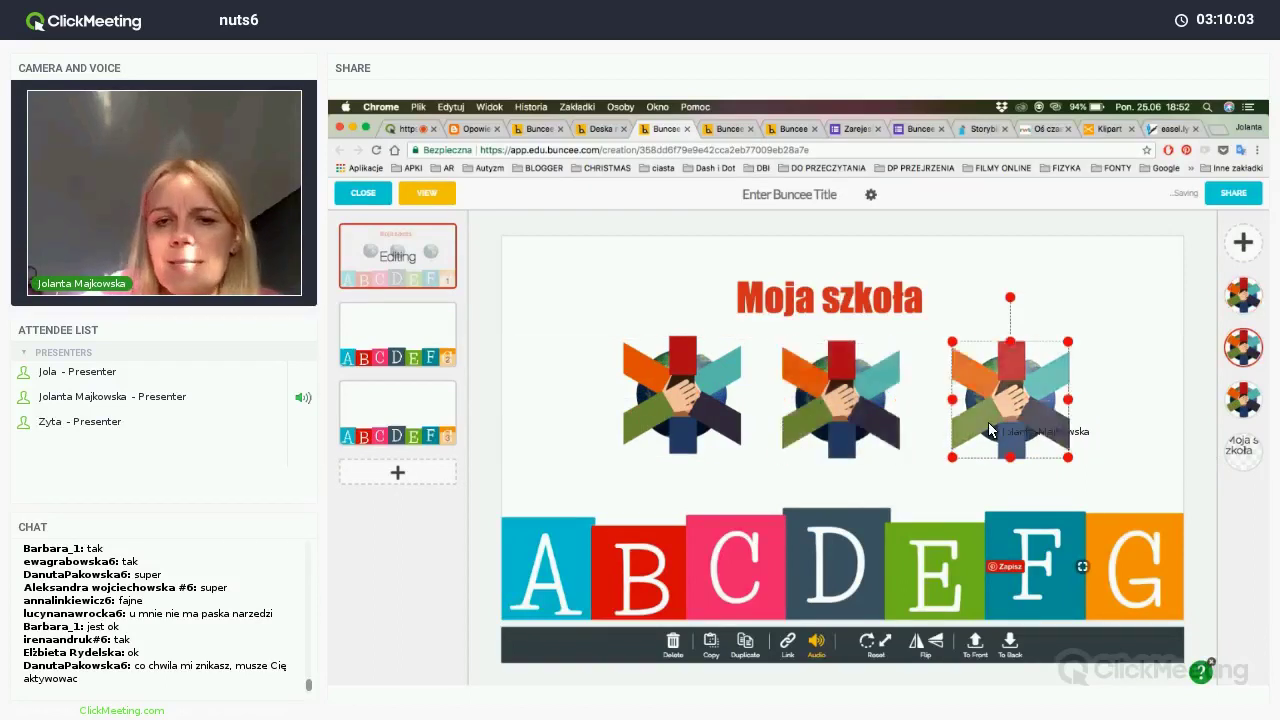
left_click(848, 310)
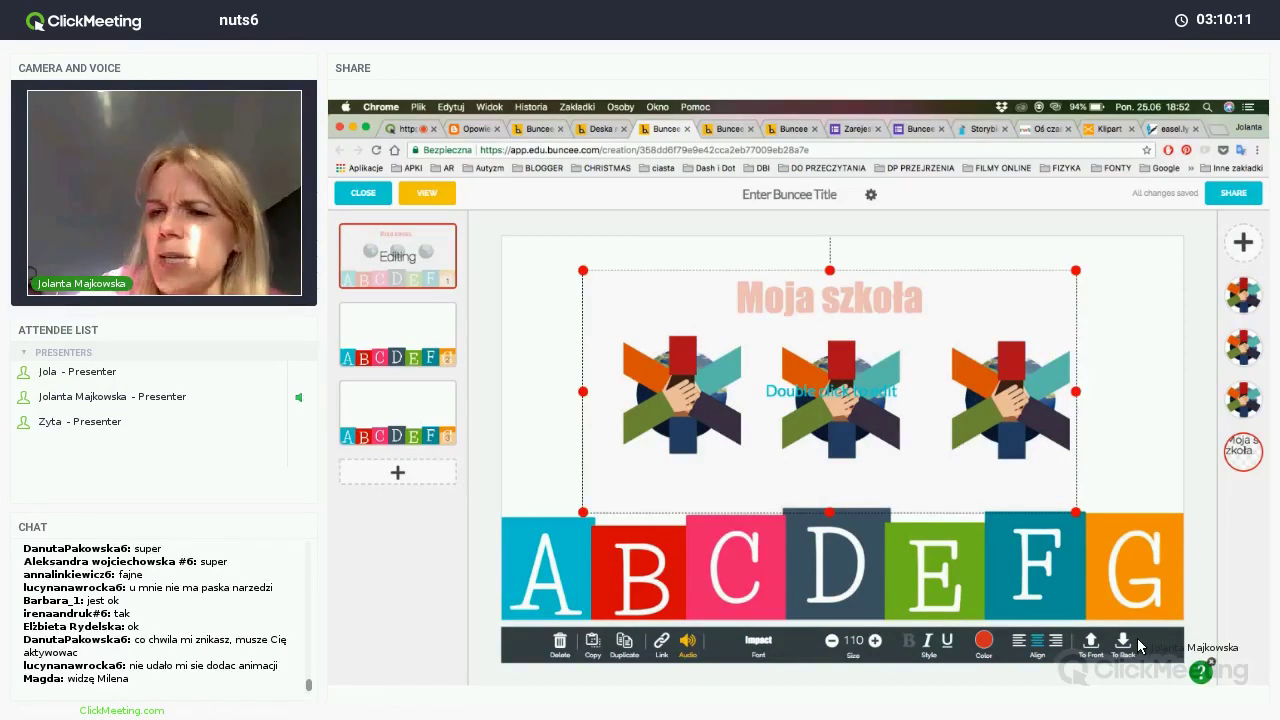
left_click(1241, 243)
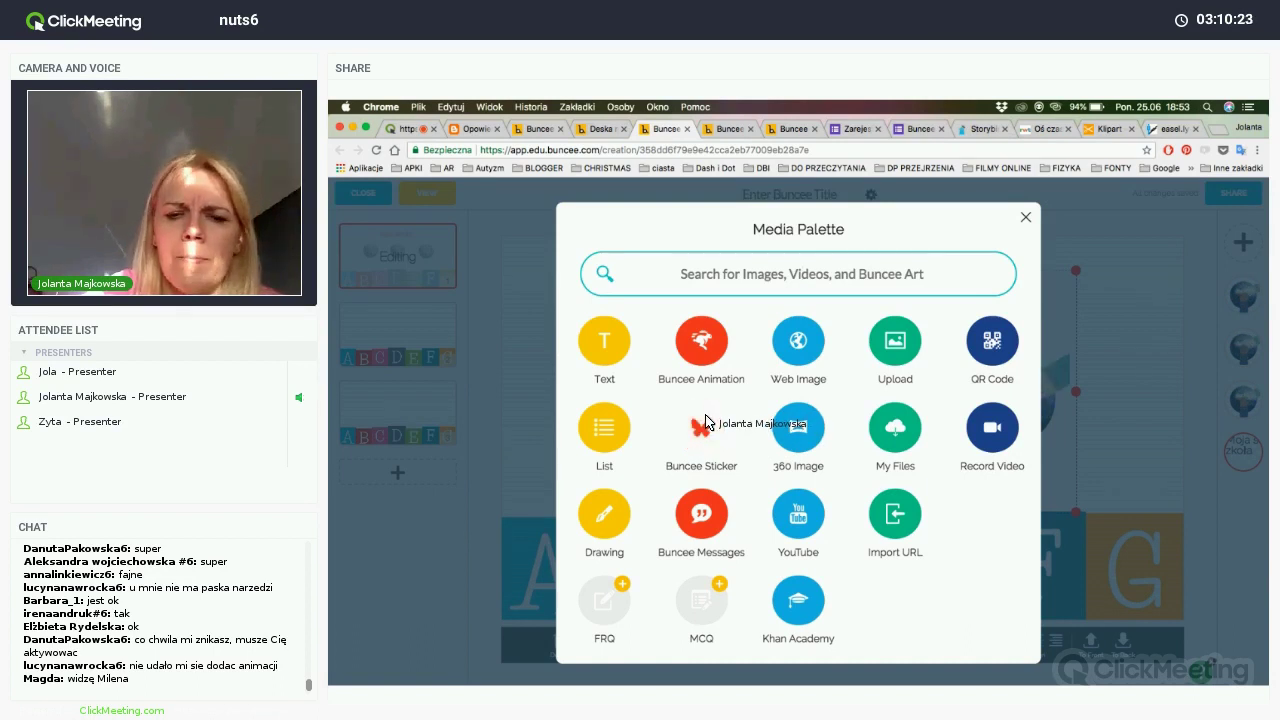
Step: Show the Education category of Buncee stickers
left_click(703, 426)
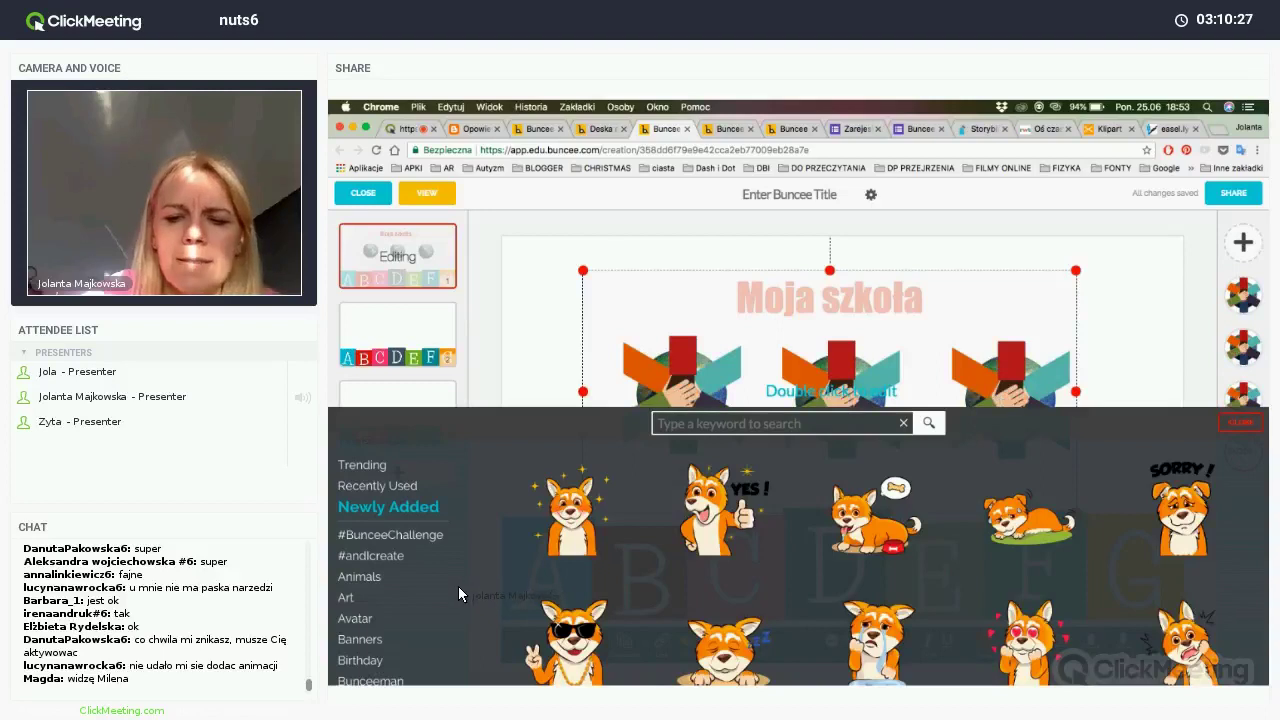
scroll(426, 583, "down", 3)
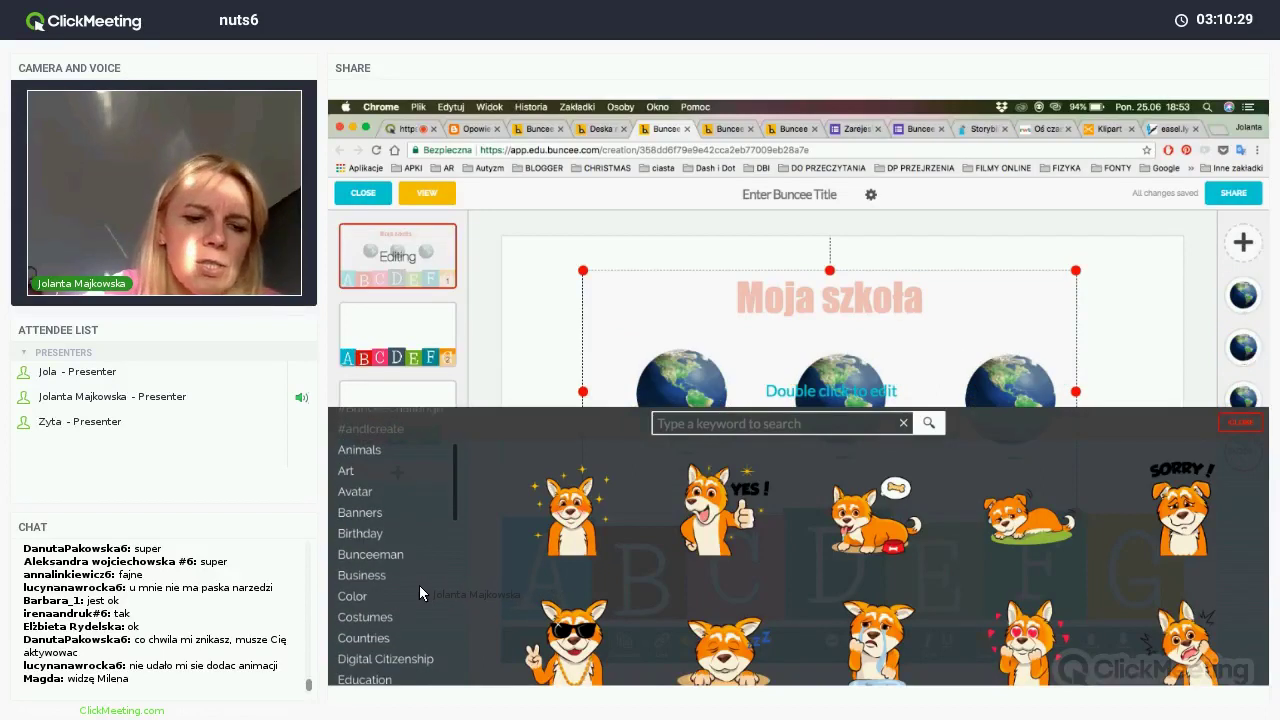
scroll(420, 593, "down", 2)
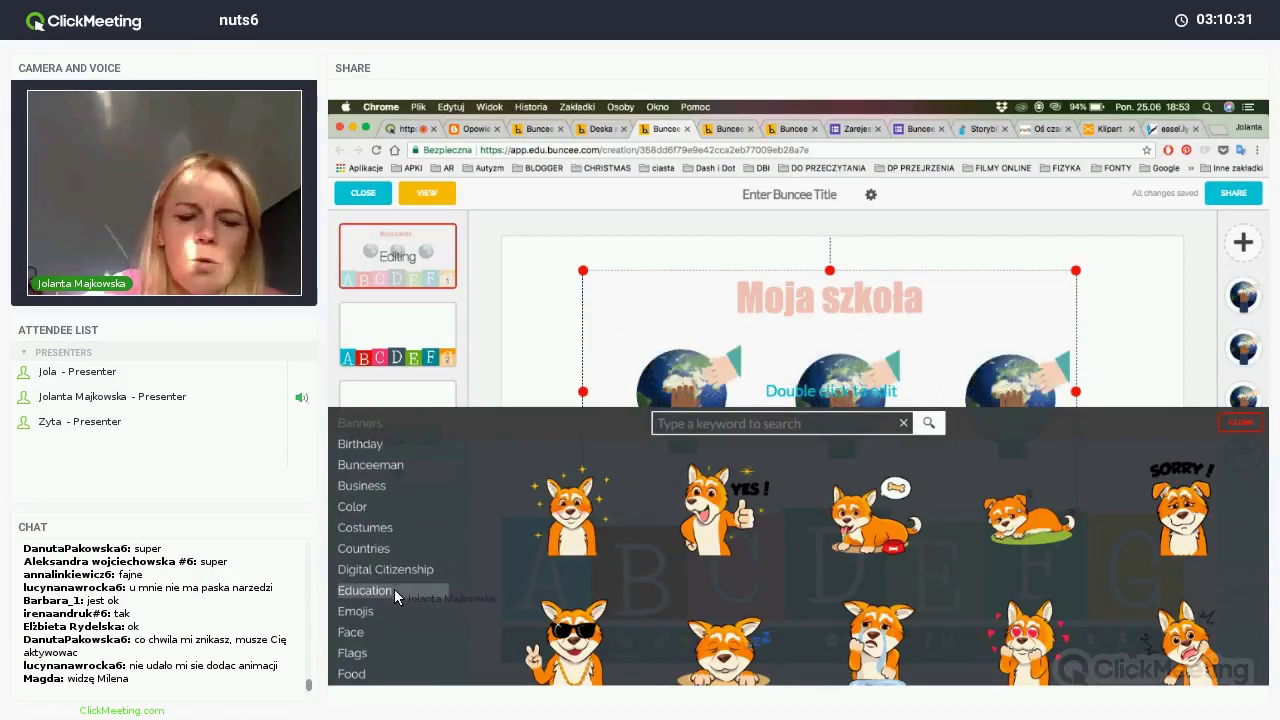
left_click(395, 590)
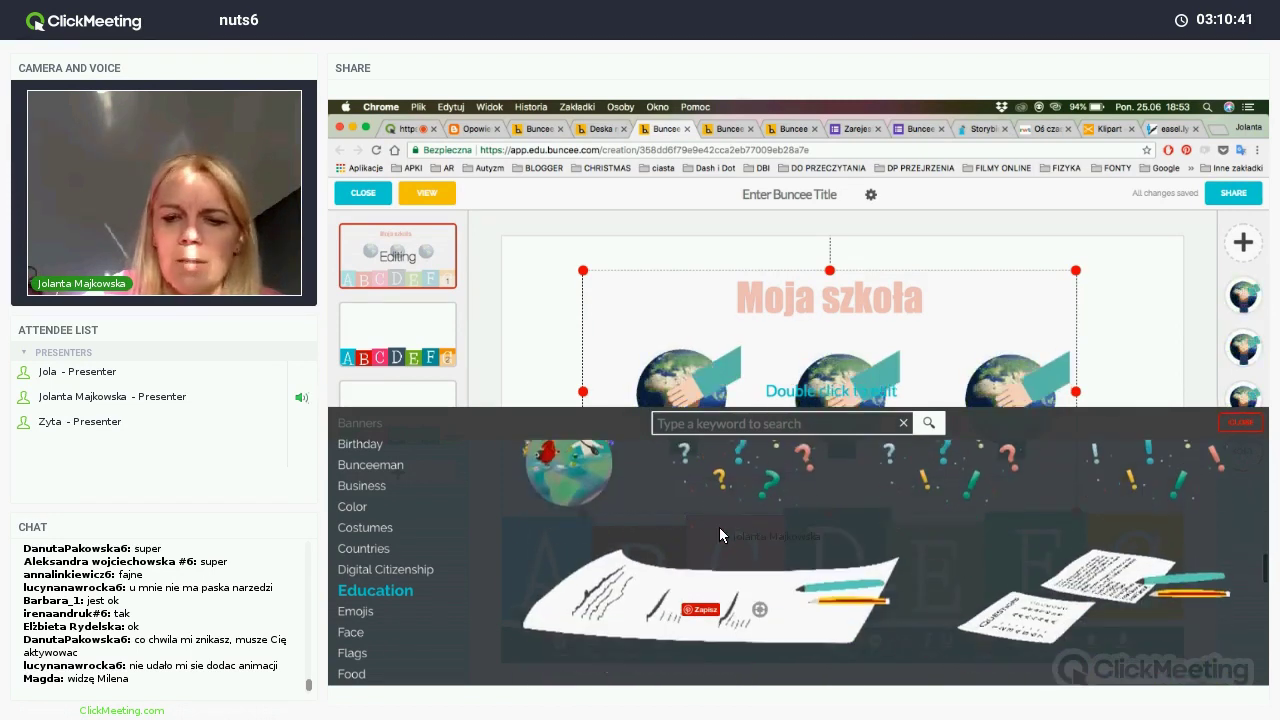
Step: Add the brick school-building sticker to the first slide
scroll(719, 527, "down", 5)
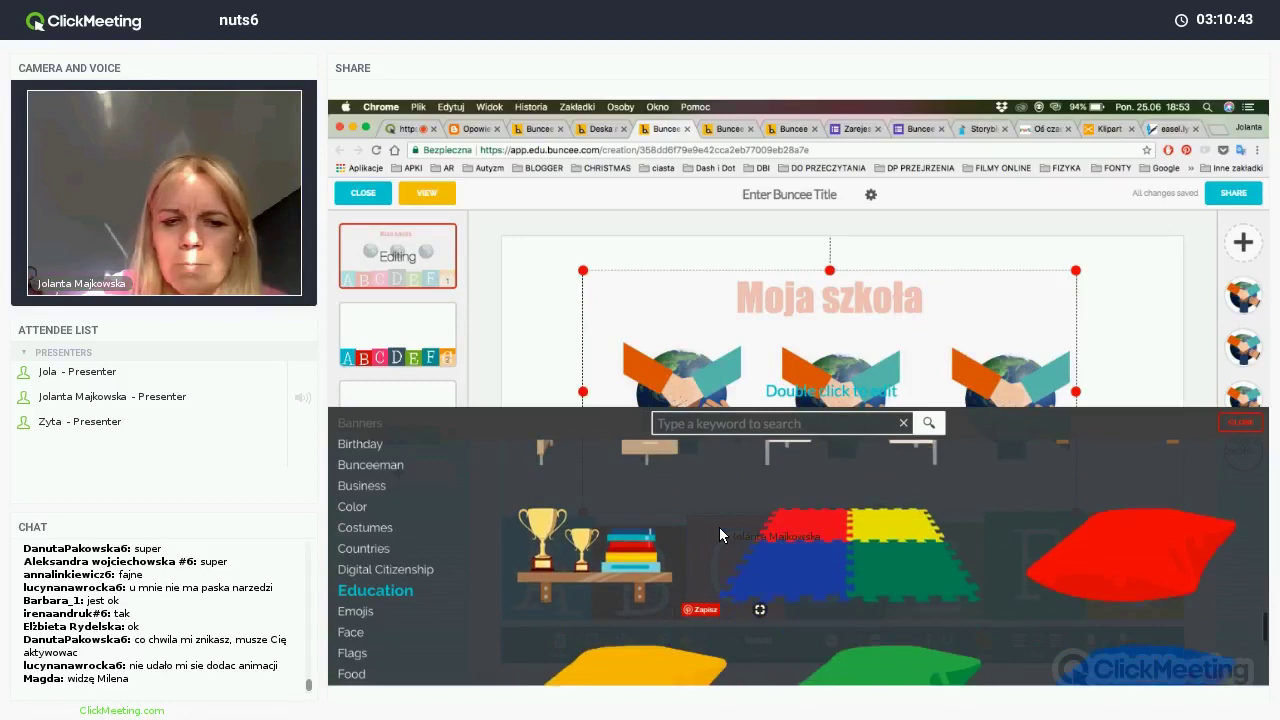
scroll(720, 535, "down", 5)
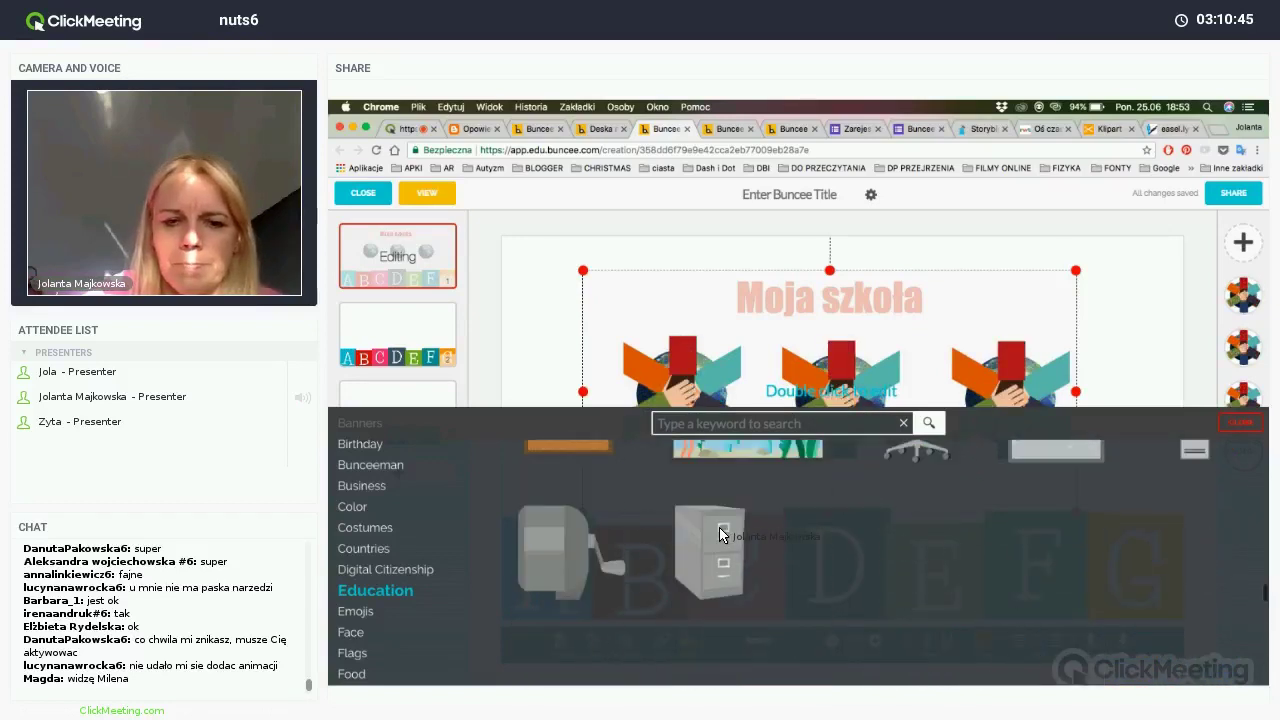
scroll(758, 532, "down", 3)
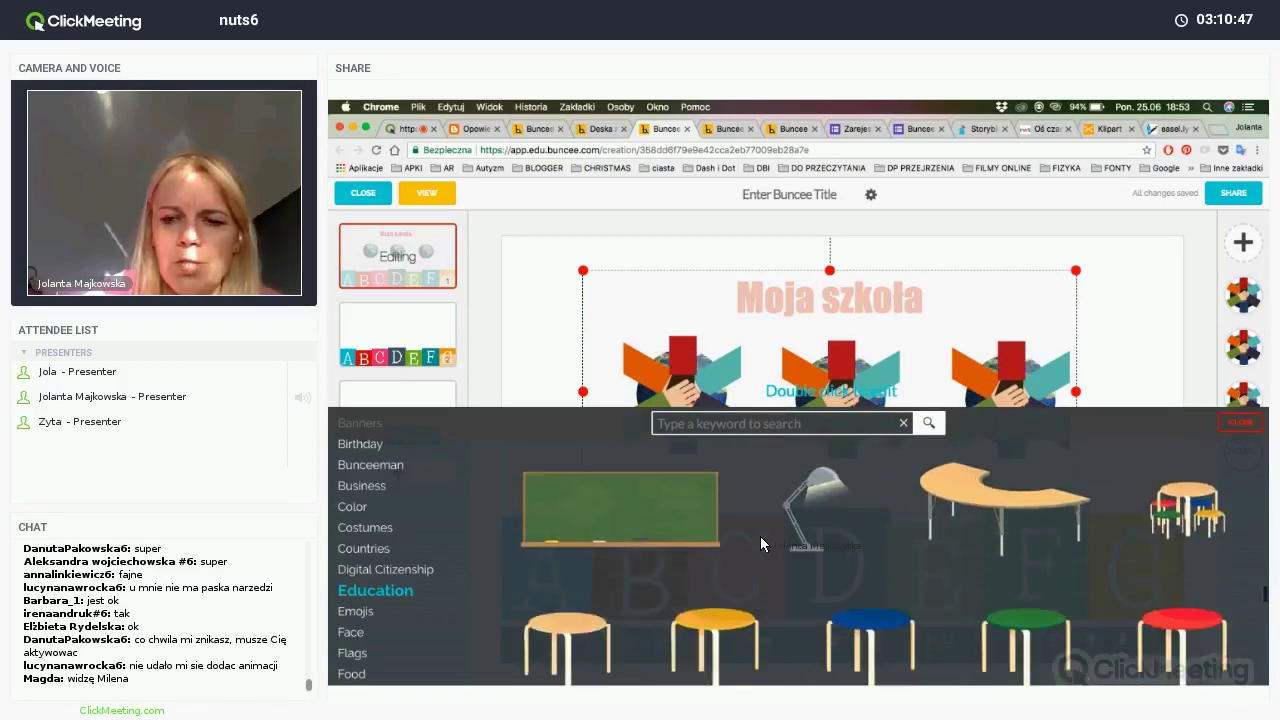
scroll(761, 544, "down", 4)
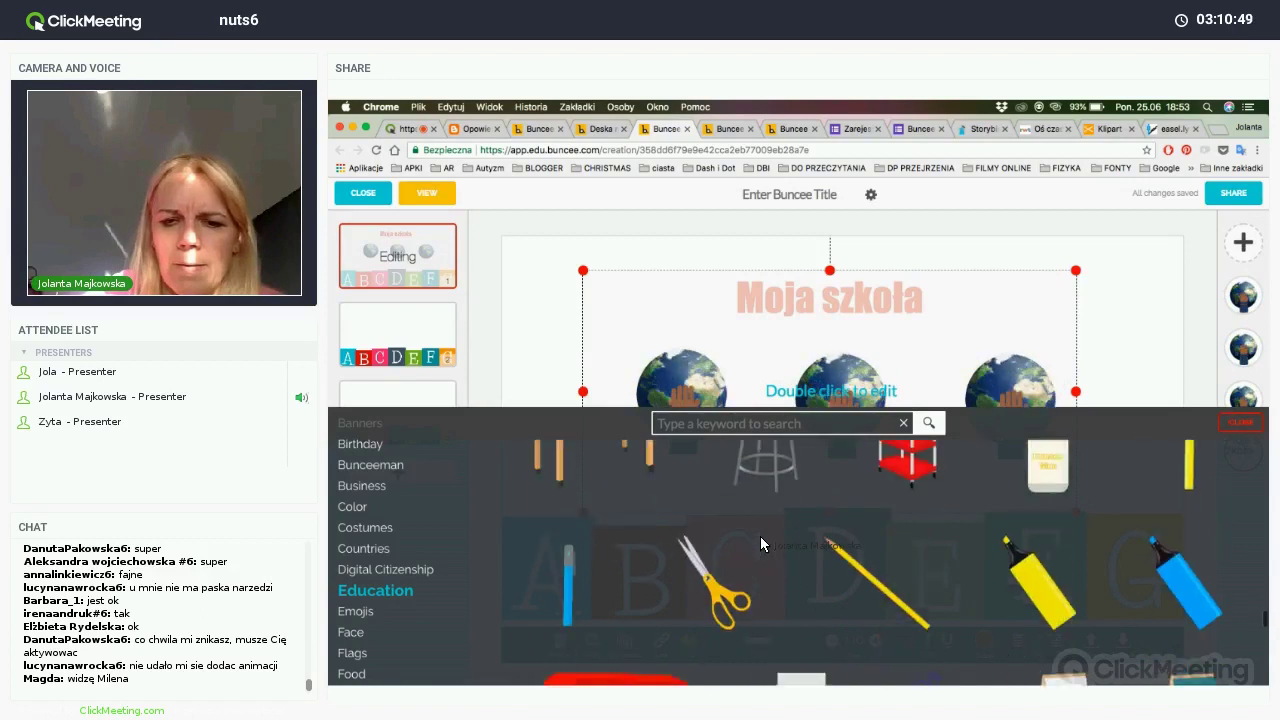
scroll(760, 544, "down", 3)
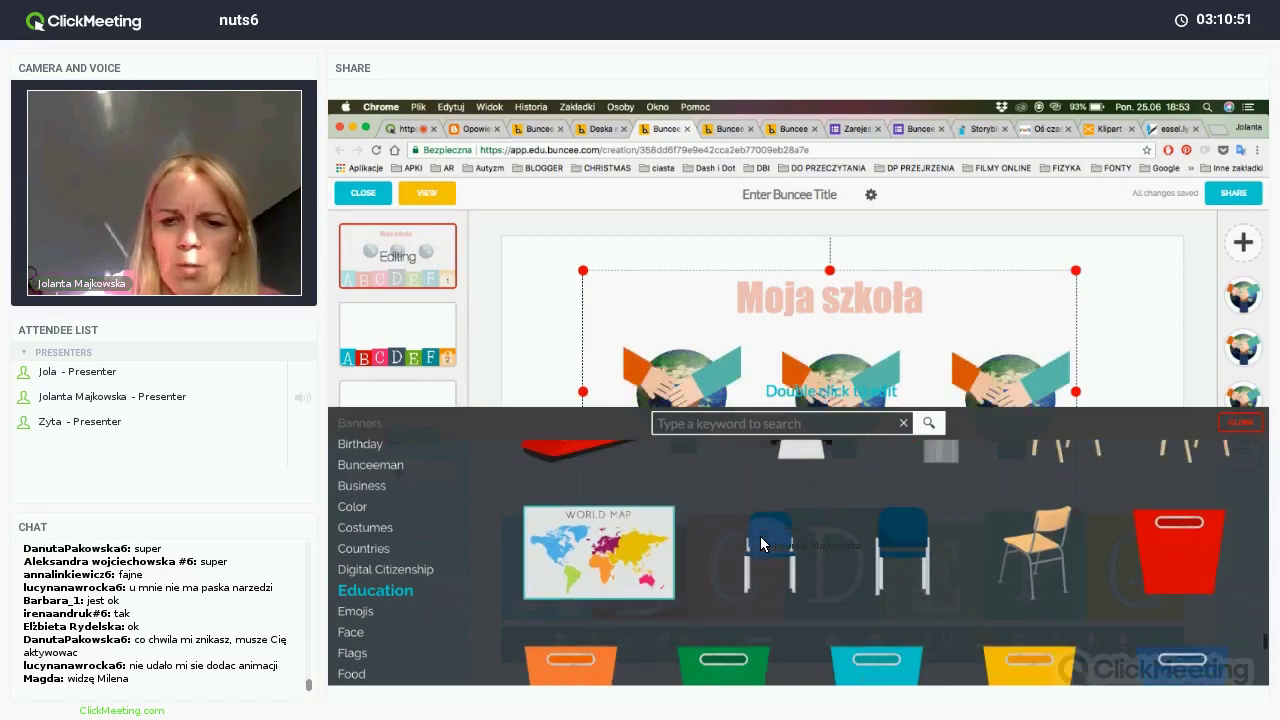
scroll(760, 544, "down", 5)
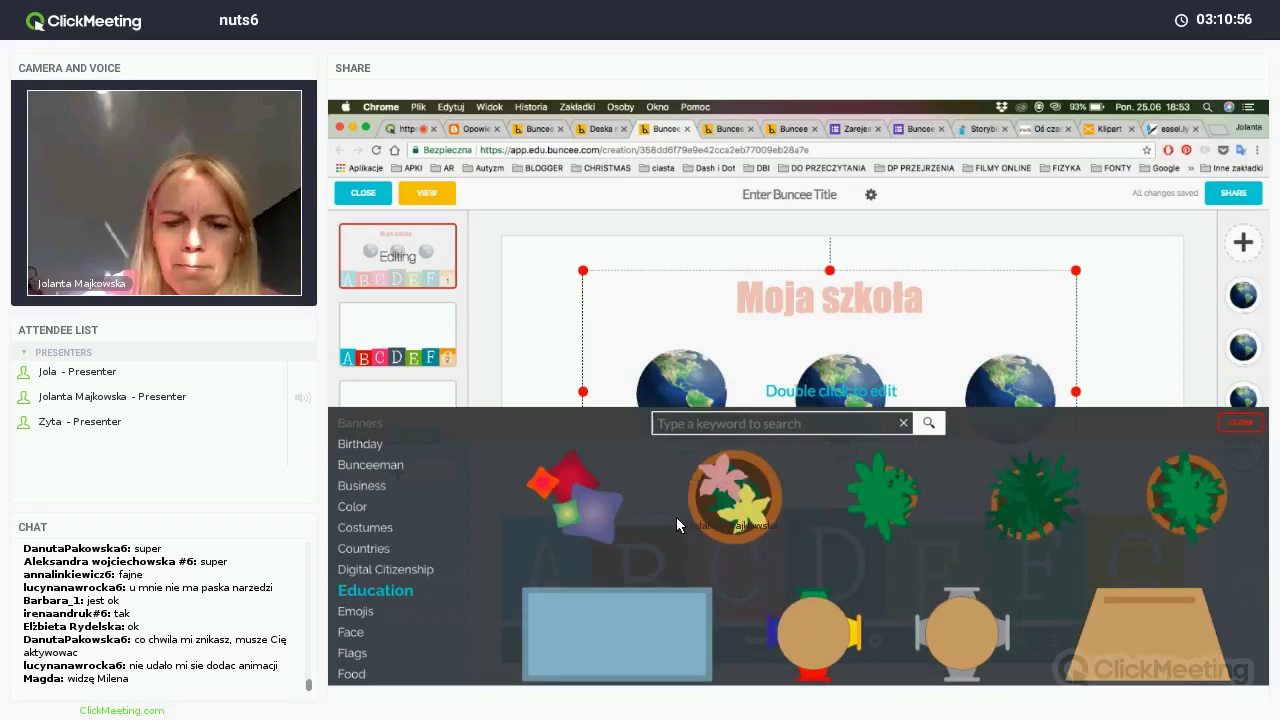
scroll(629, 523, "down", 5)
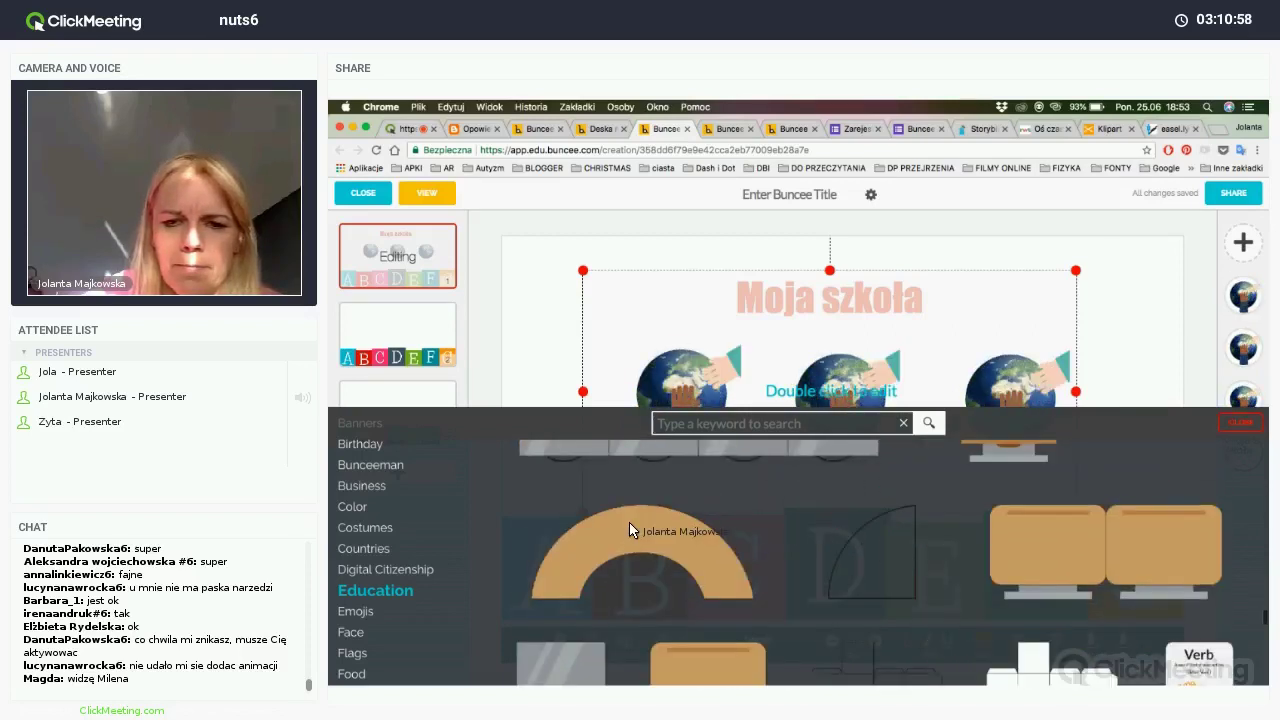
scroll(629, 522, "down", 6)
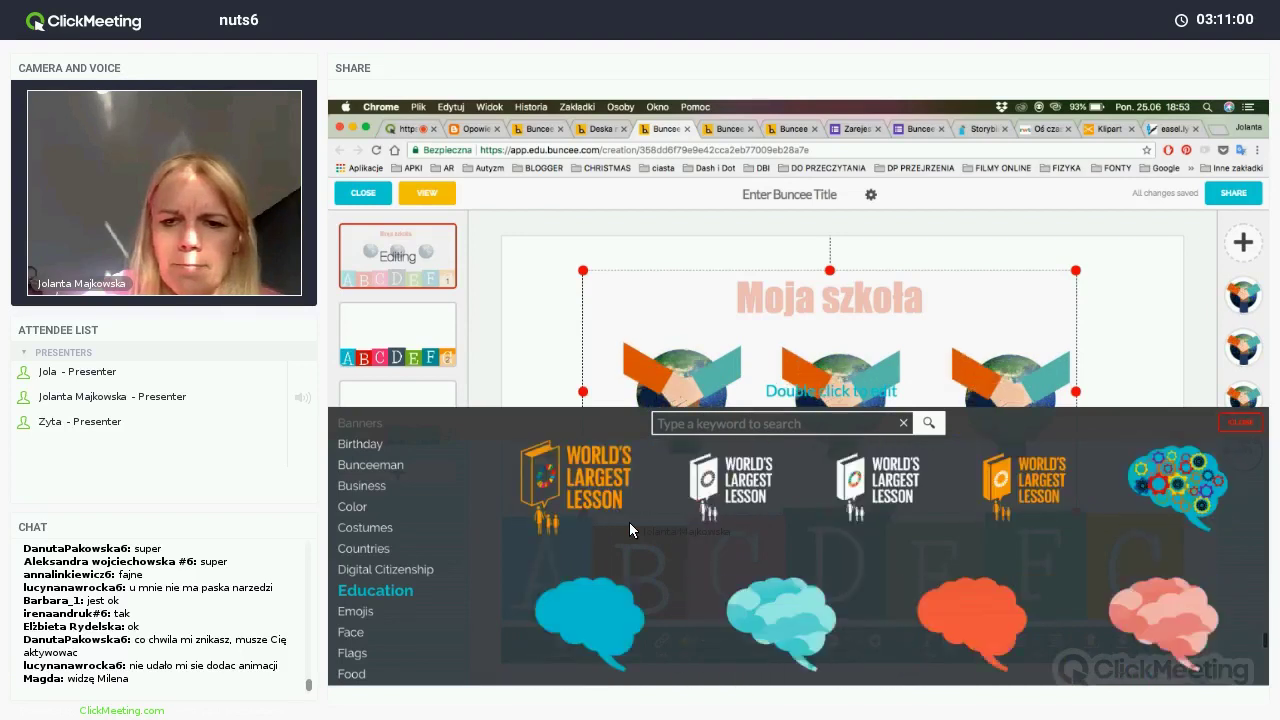
scroll(629, 522, "down", 6)
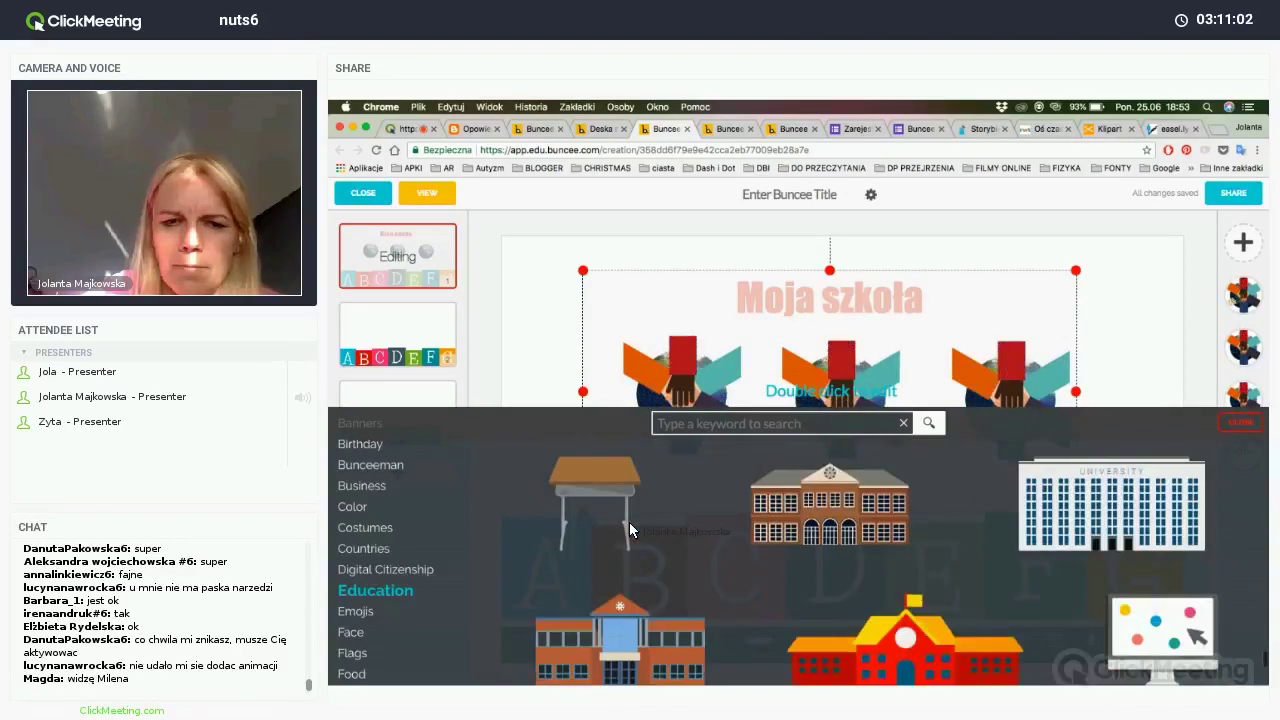
scroll(630, 523, "down", 2)
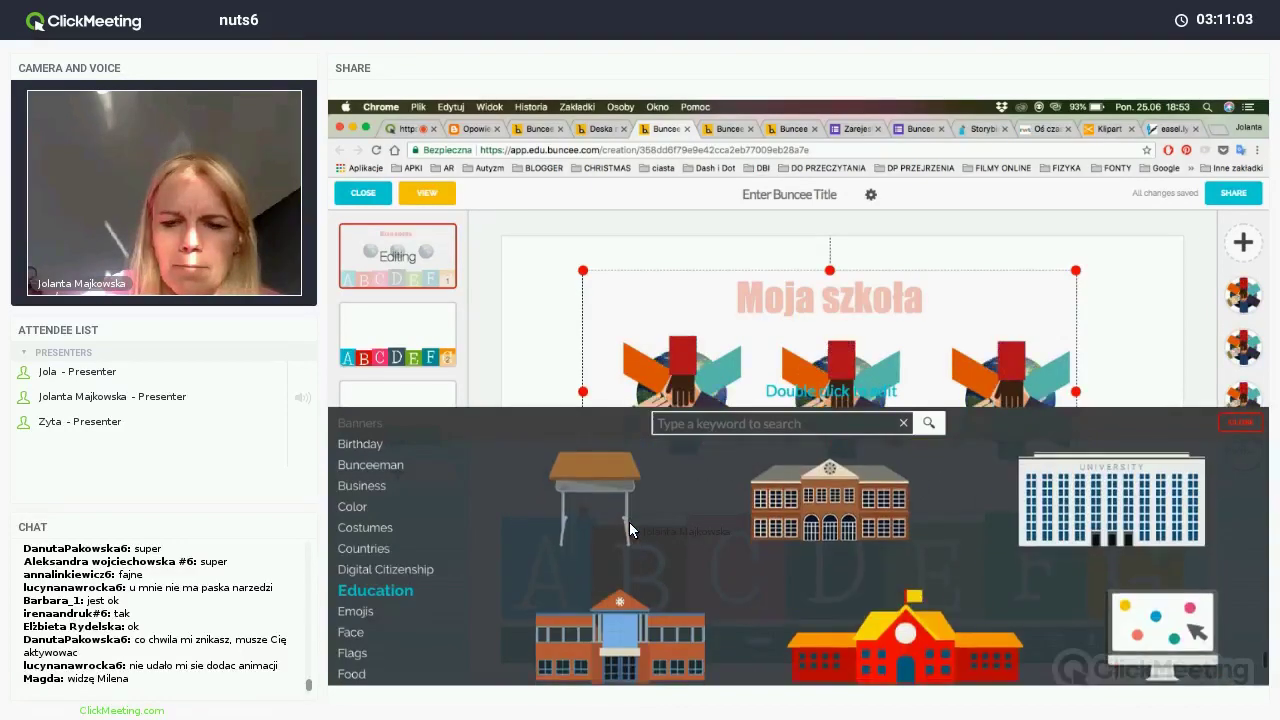
left_click(810, 508)
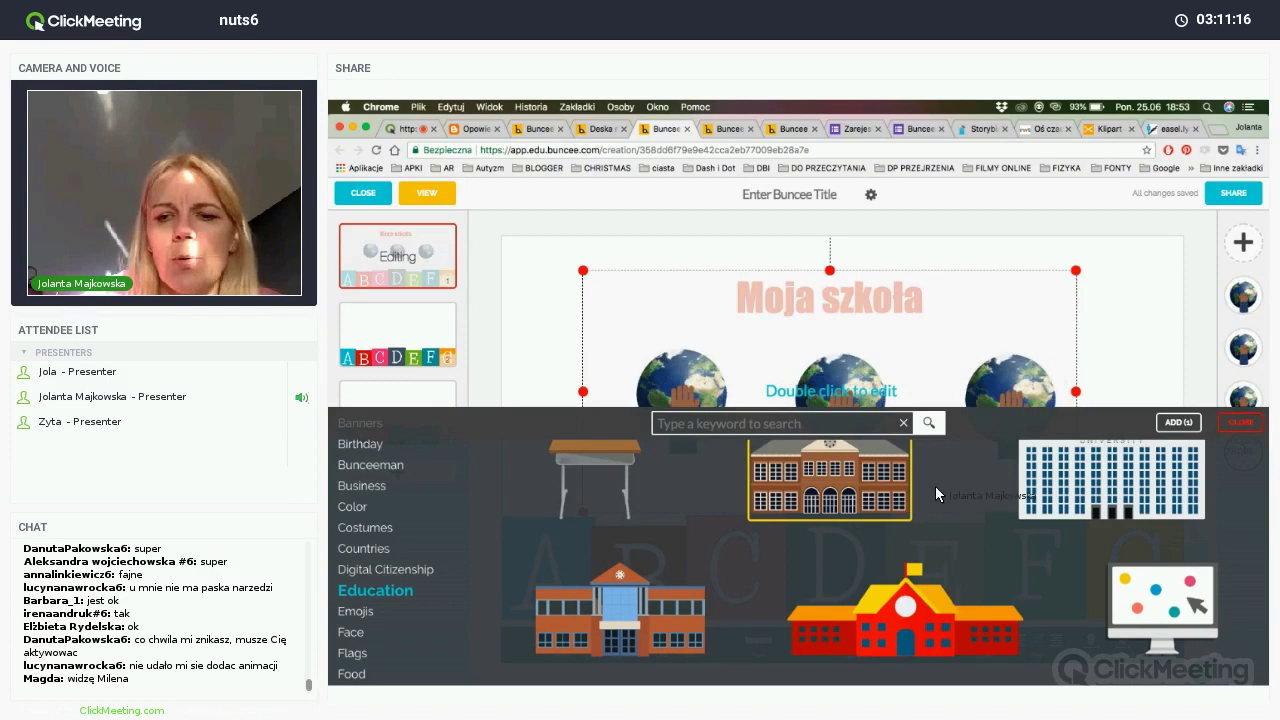
left_click(1176, 424)
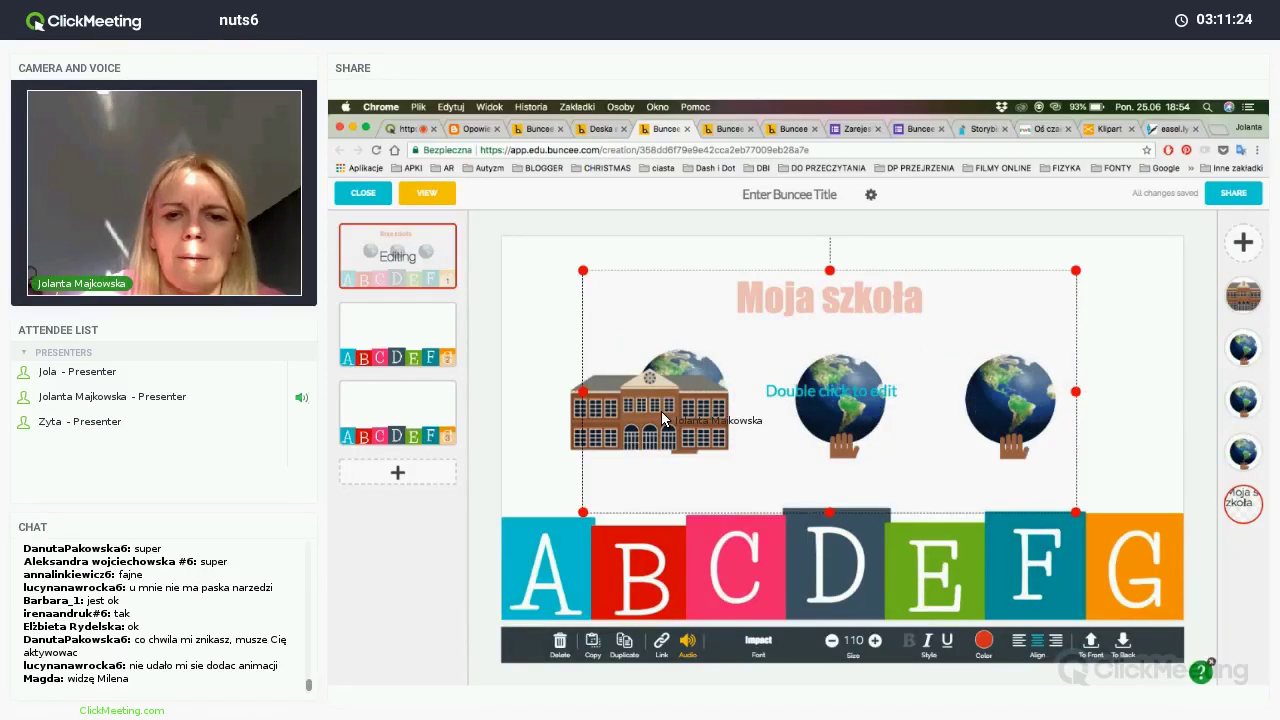
Step: Delete the middle globe animation, confirming Yes, then select the school-building sticker
right_click(660, 416)
left_click(808, 411)
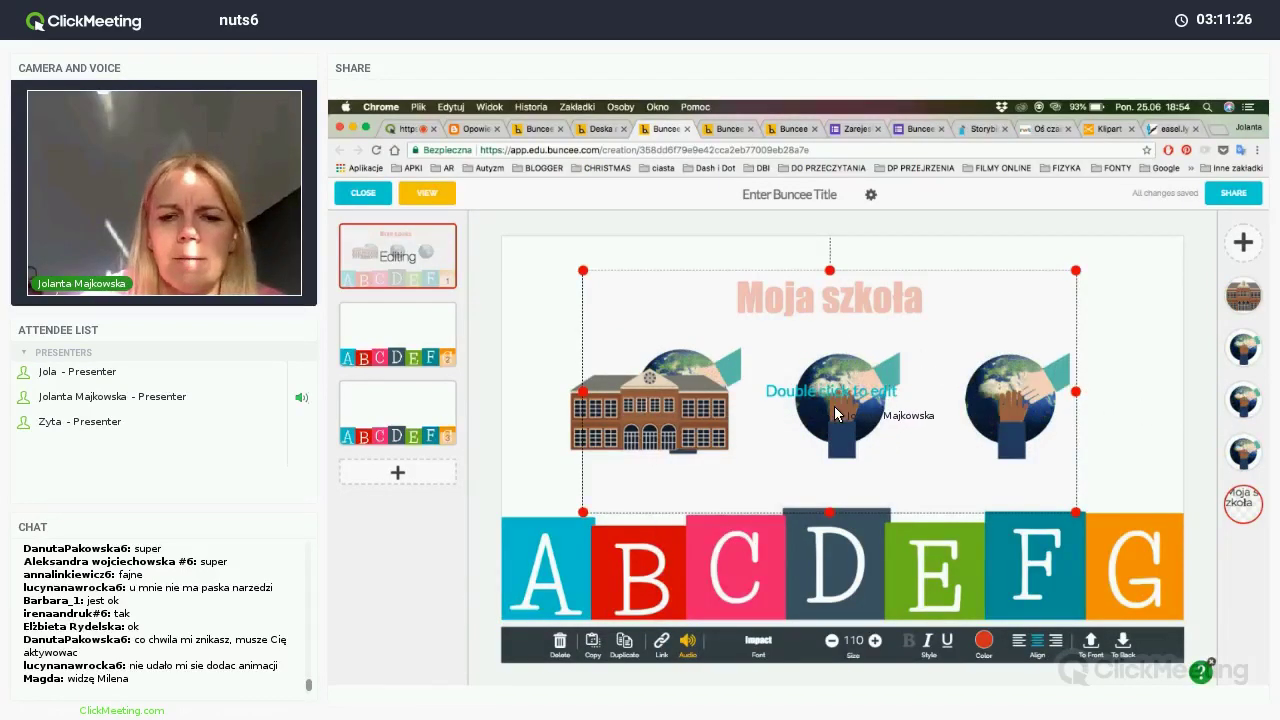
key("ctrl+super+space")
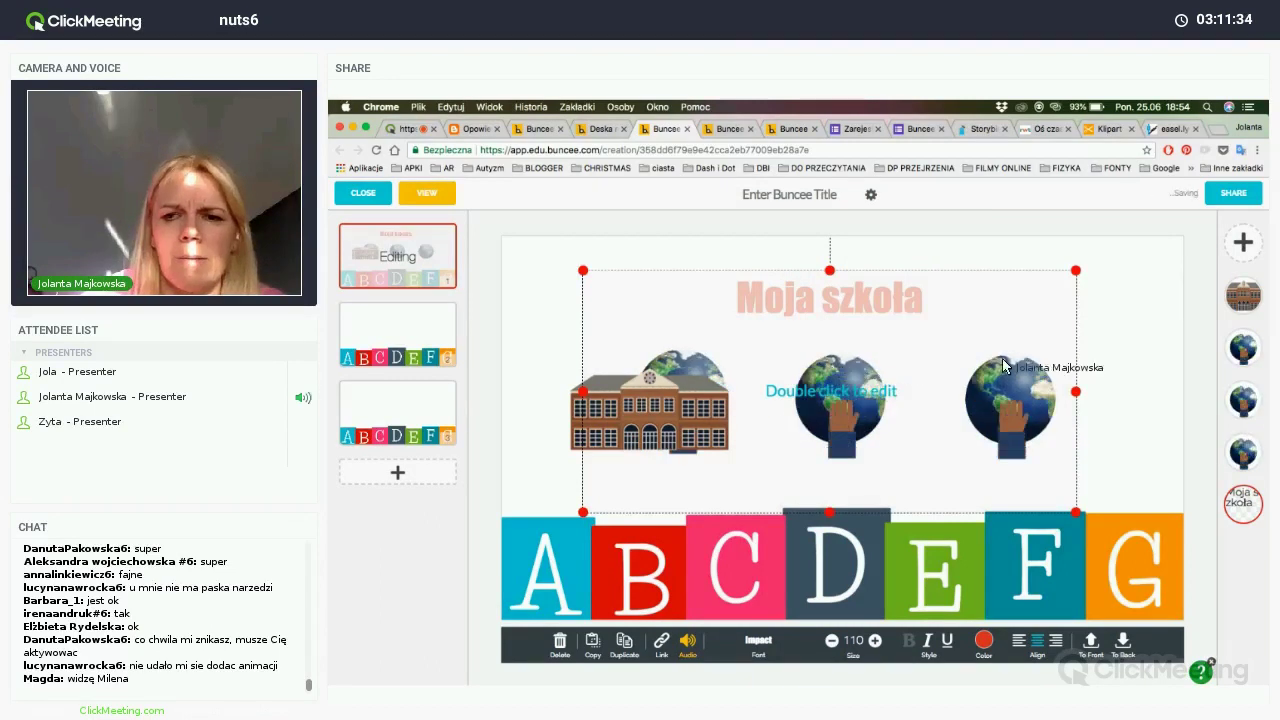
left_click(840, 392)
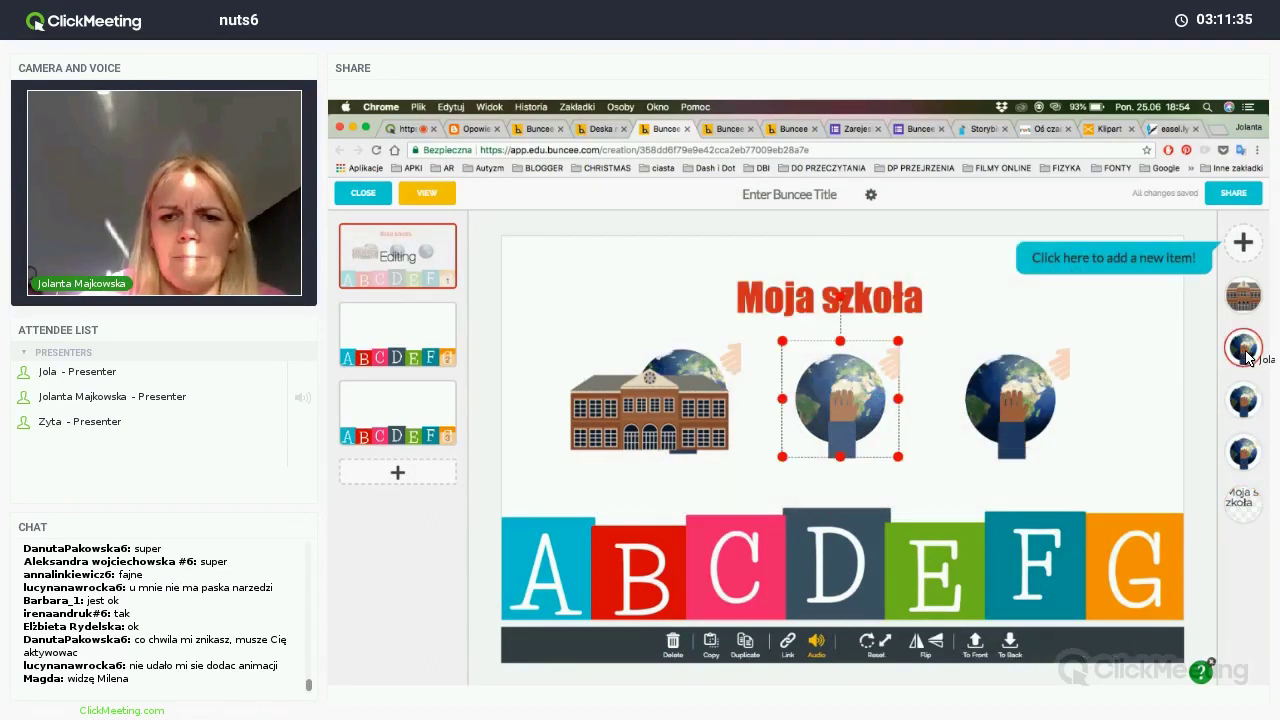
left_click(673, 642)
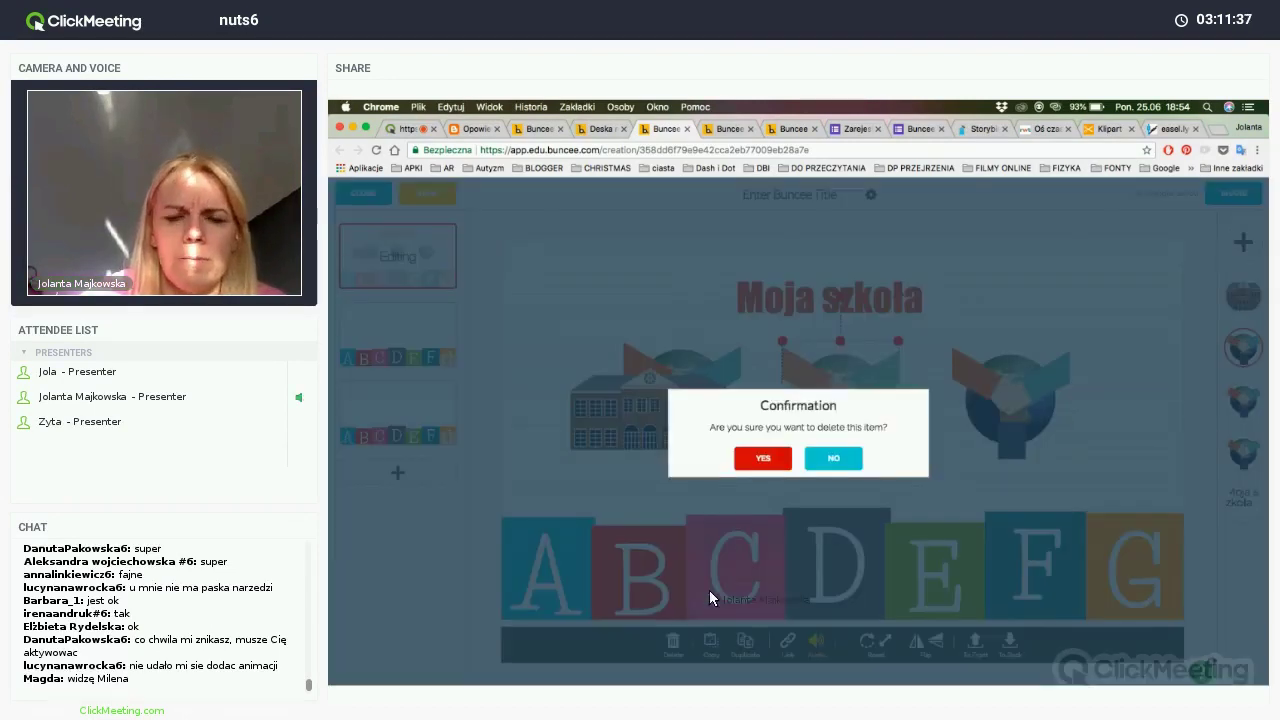
left_click(763, 458)
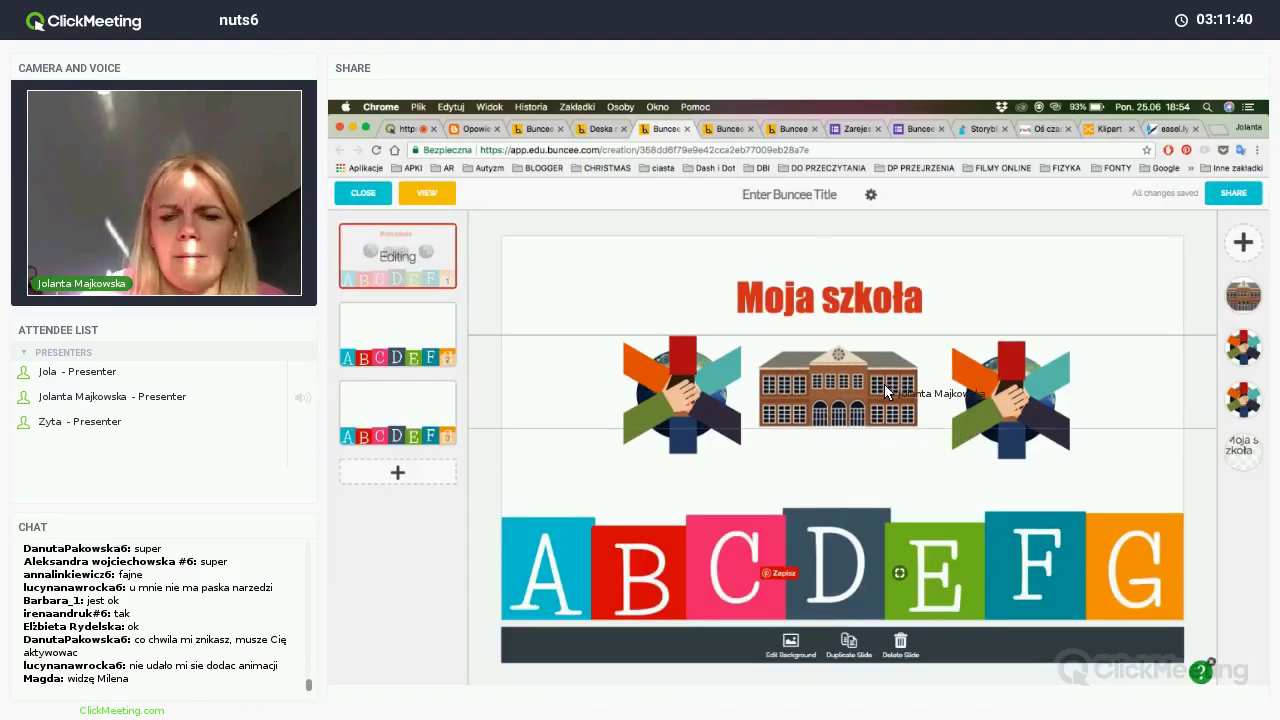
left_click(882, 398)
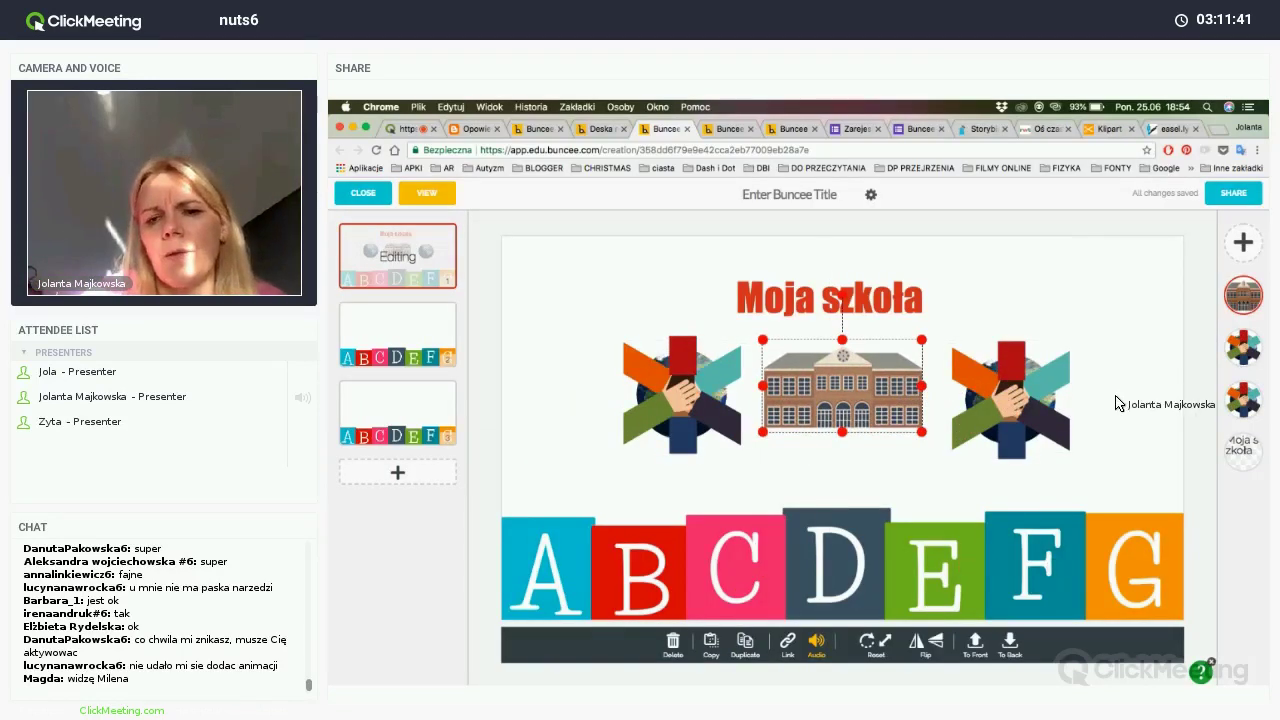
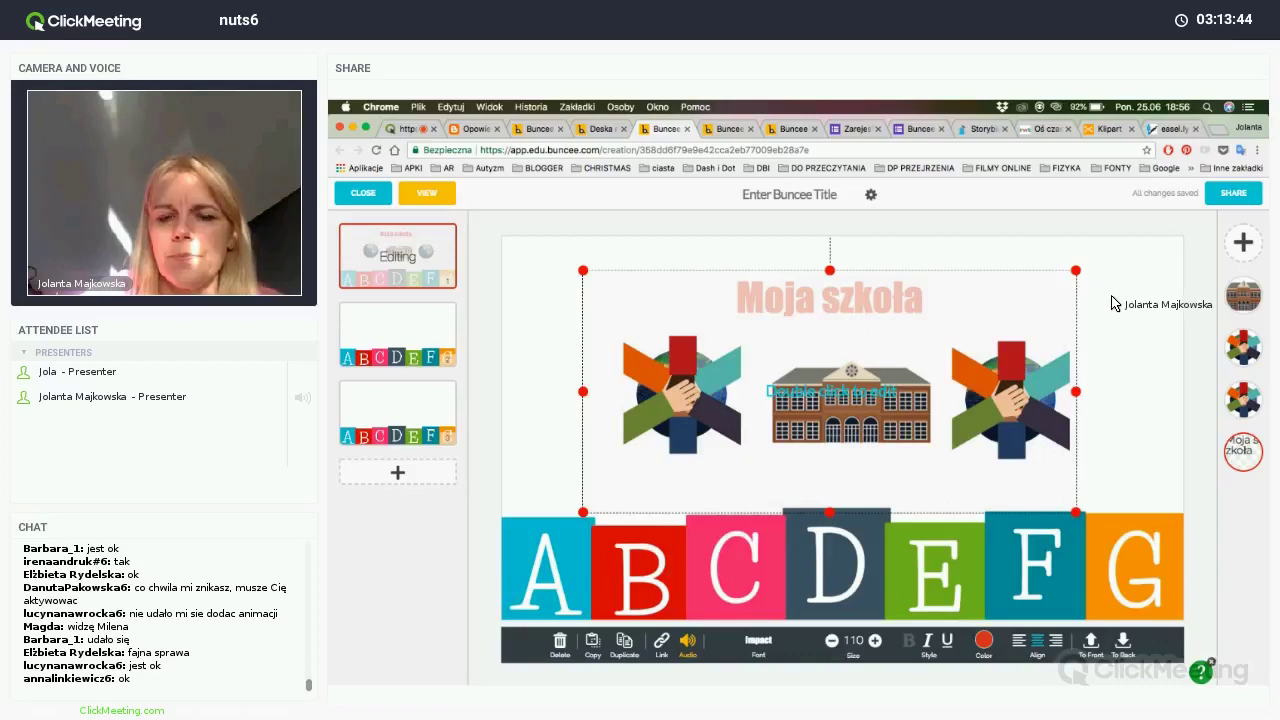
left_click(1120, 312)
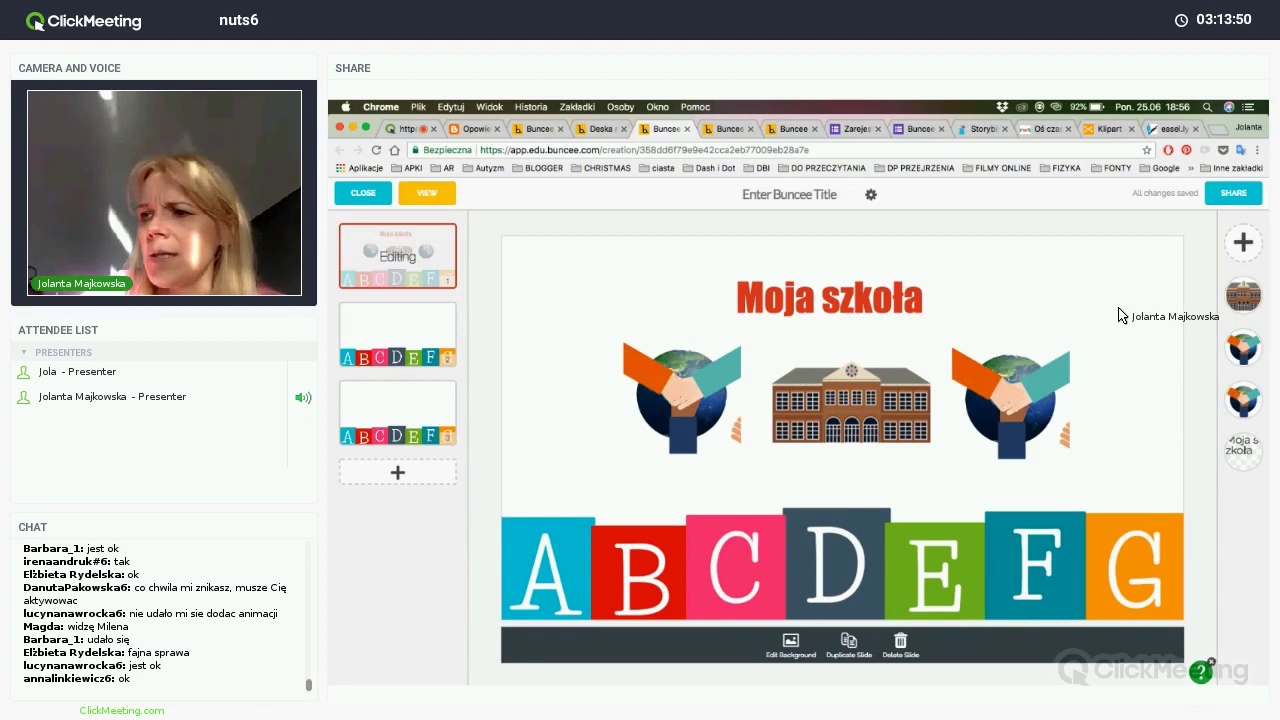
left_click(762, 198)
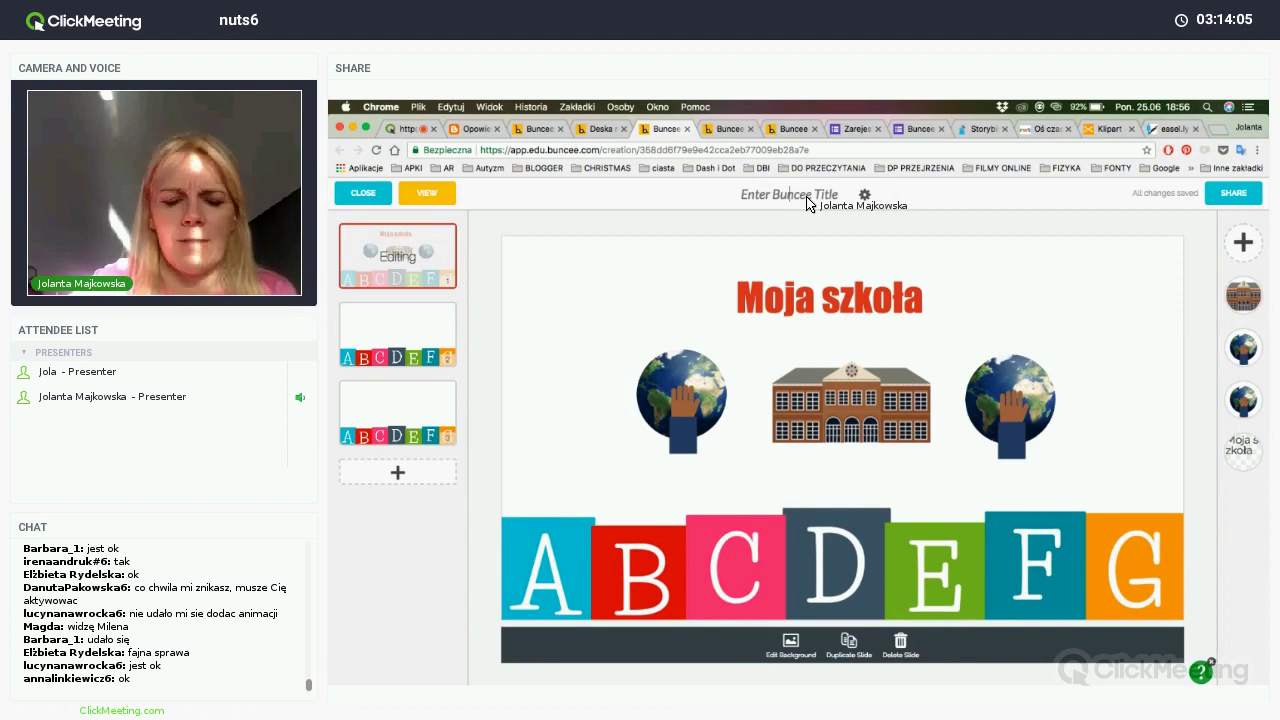
Step: Enter 'Moja szkoła' as the Buncee project title
left_click(807, 197)
type("Moja szko")
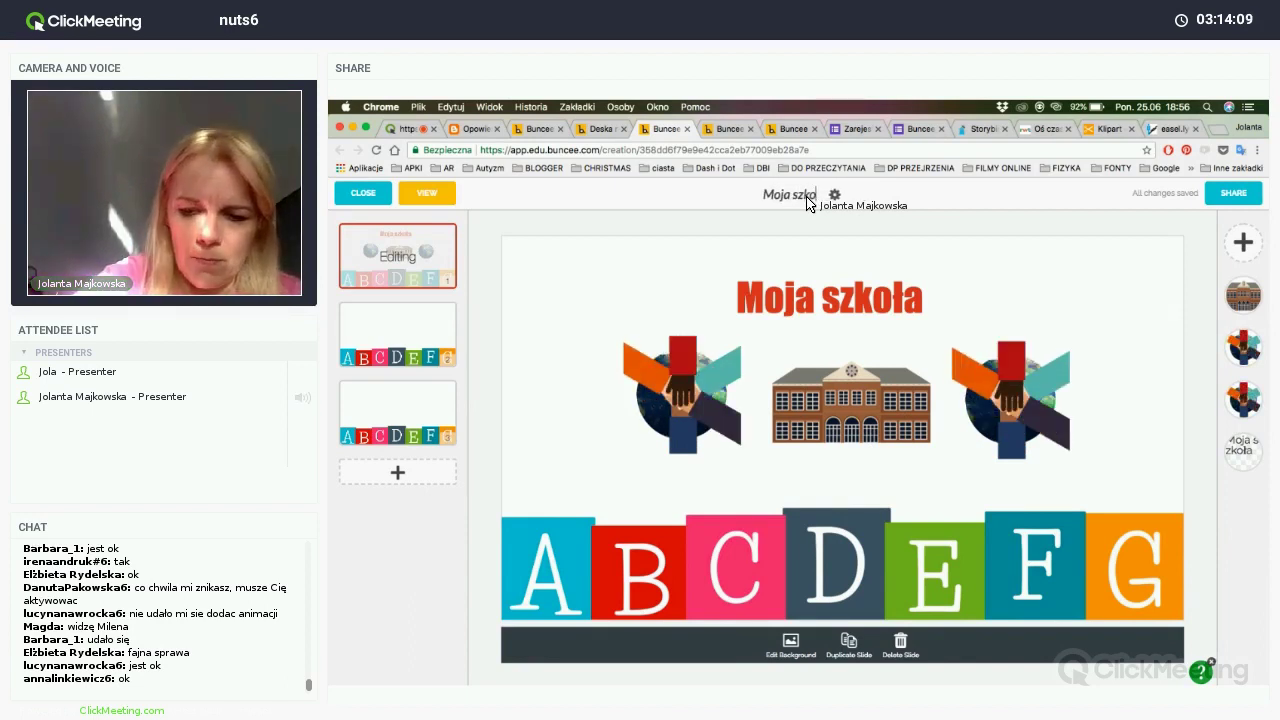
type("ła")
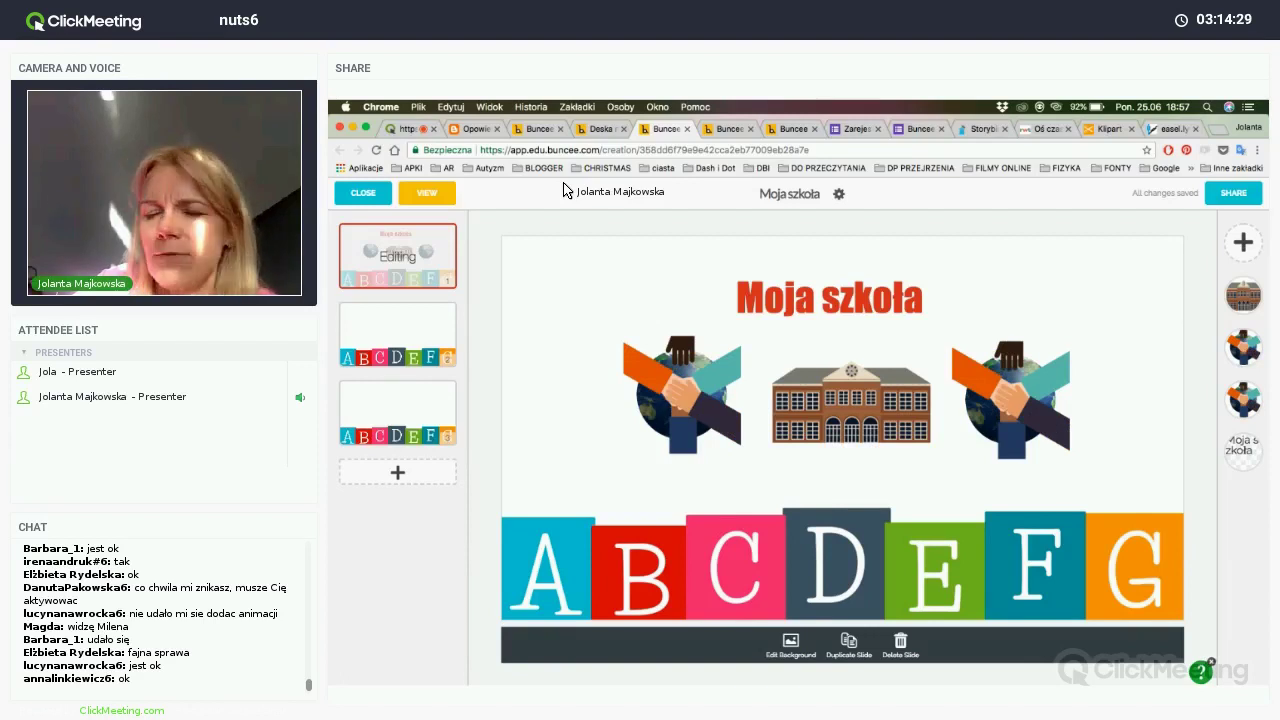
Step: Open the preview of the finished 'Moja szkoła' Buncee
left_click(424, 201)
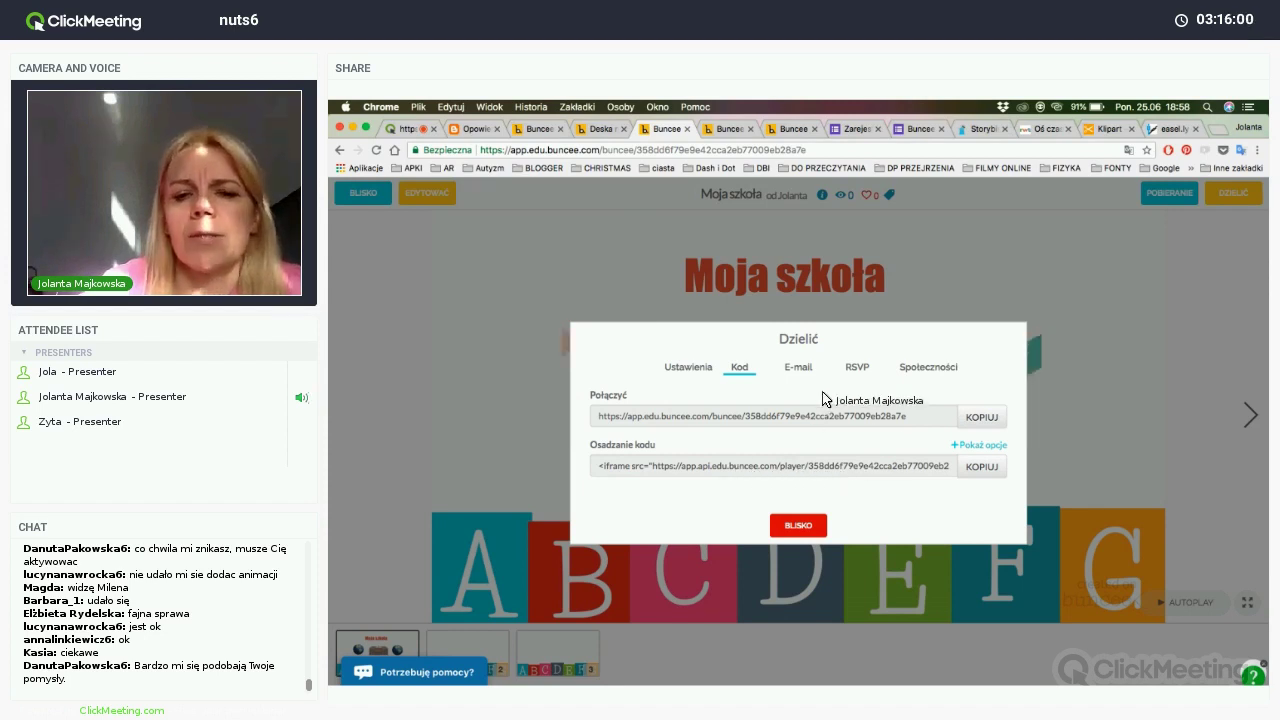
Step: Look over the E-mail and Społeczności sharing tabs, then close the Dzielić dialog
left_click(799, 368)
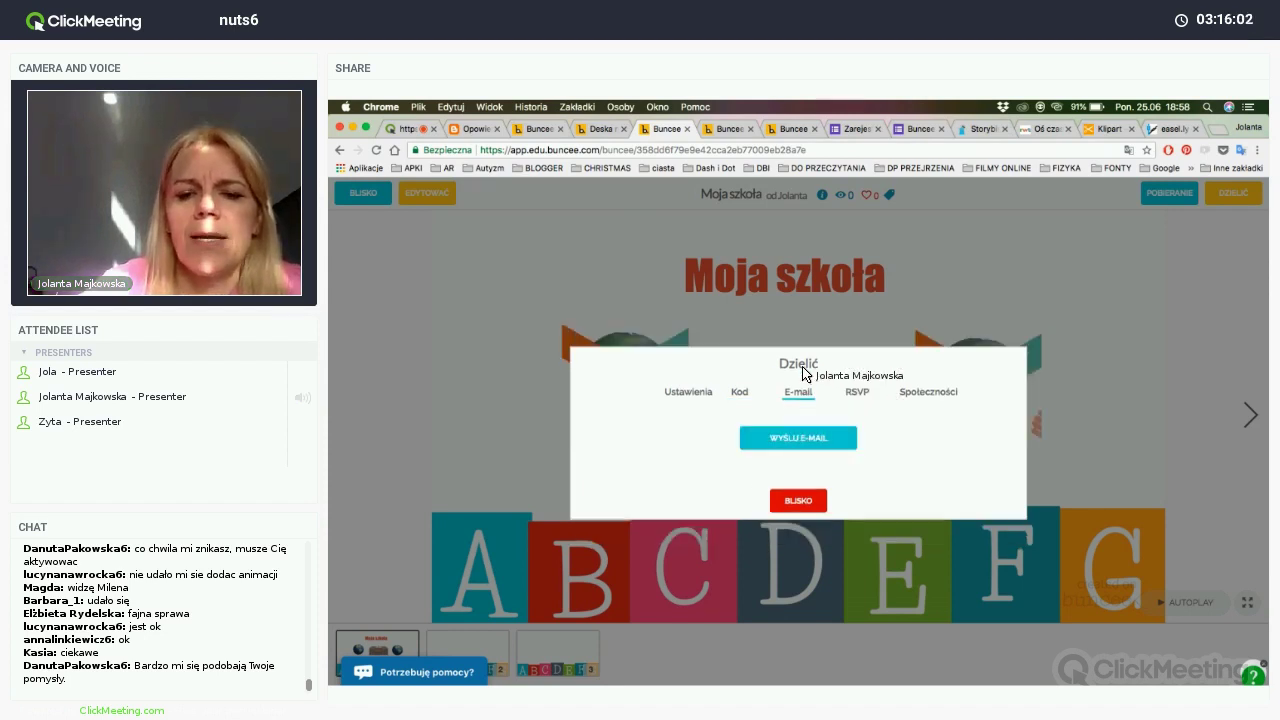
left_click(930, 392)
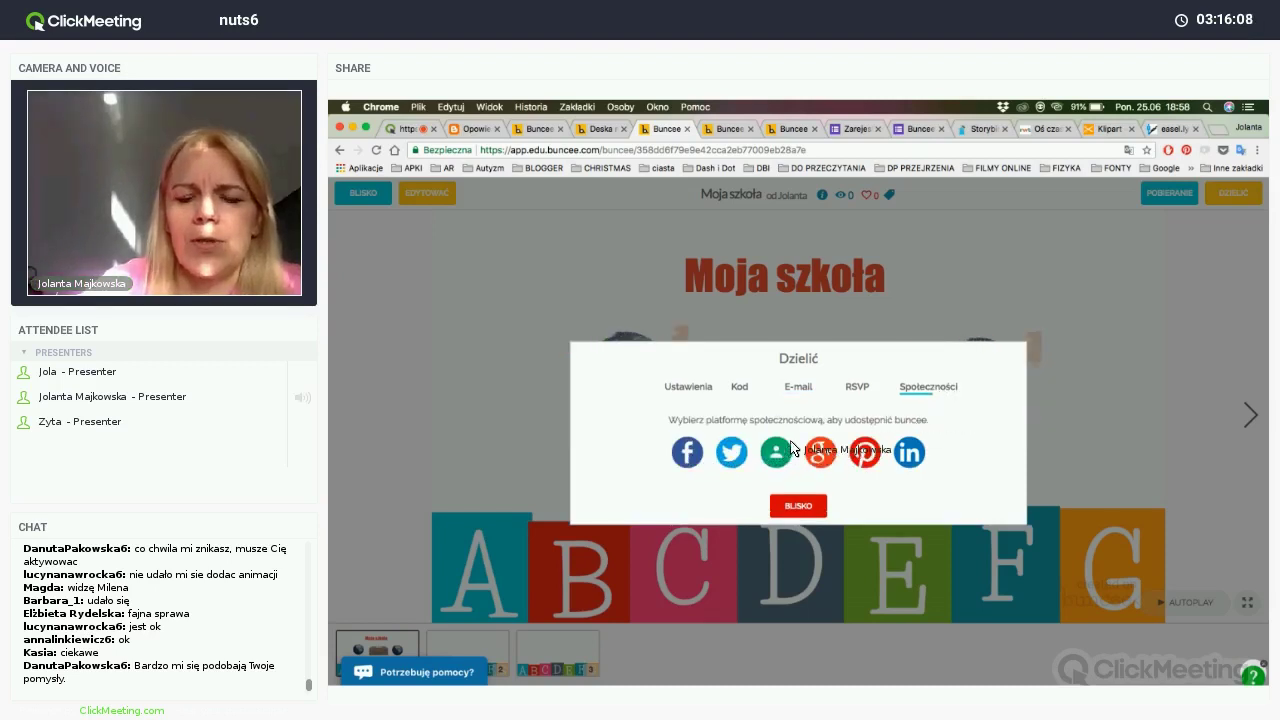
left_click(1097, 327)
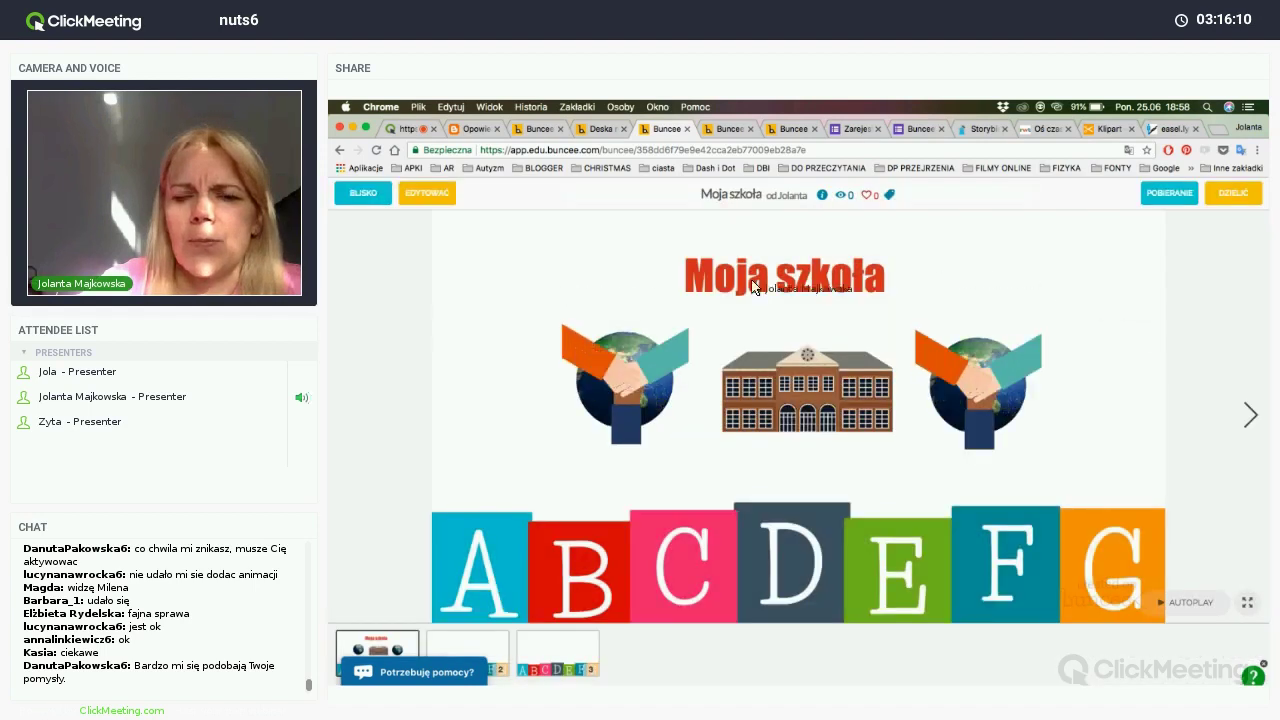
Step: Close the preview with BLISKO to reach the dashboard listing 'Moja szkoła'
left_click(364, 194)
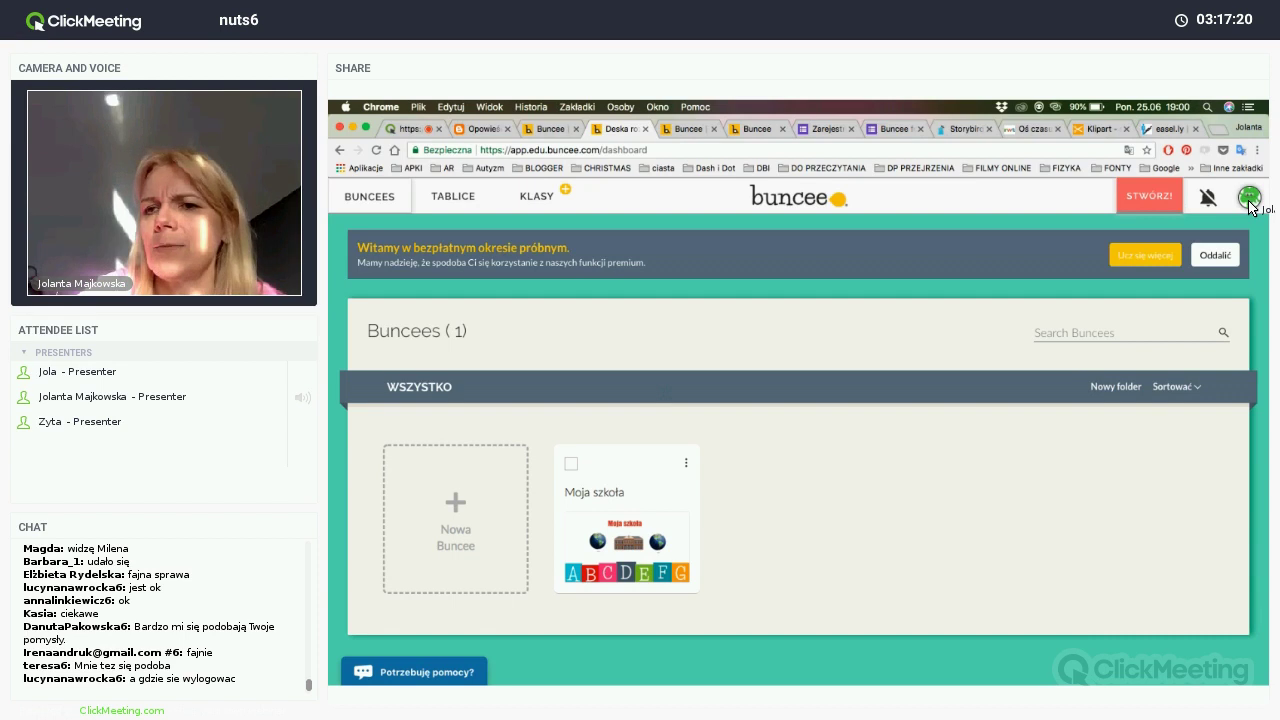
Step: Sign out of Buncee via Wyloguj in the profile menu
left_click(1249, 200)
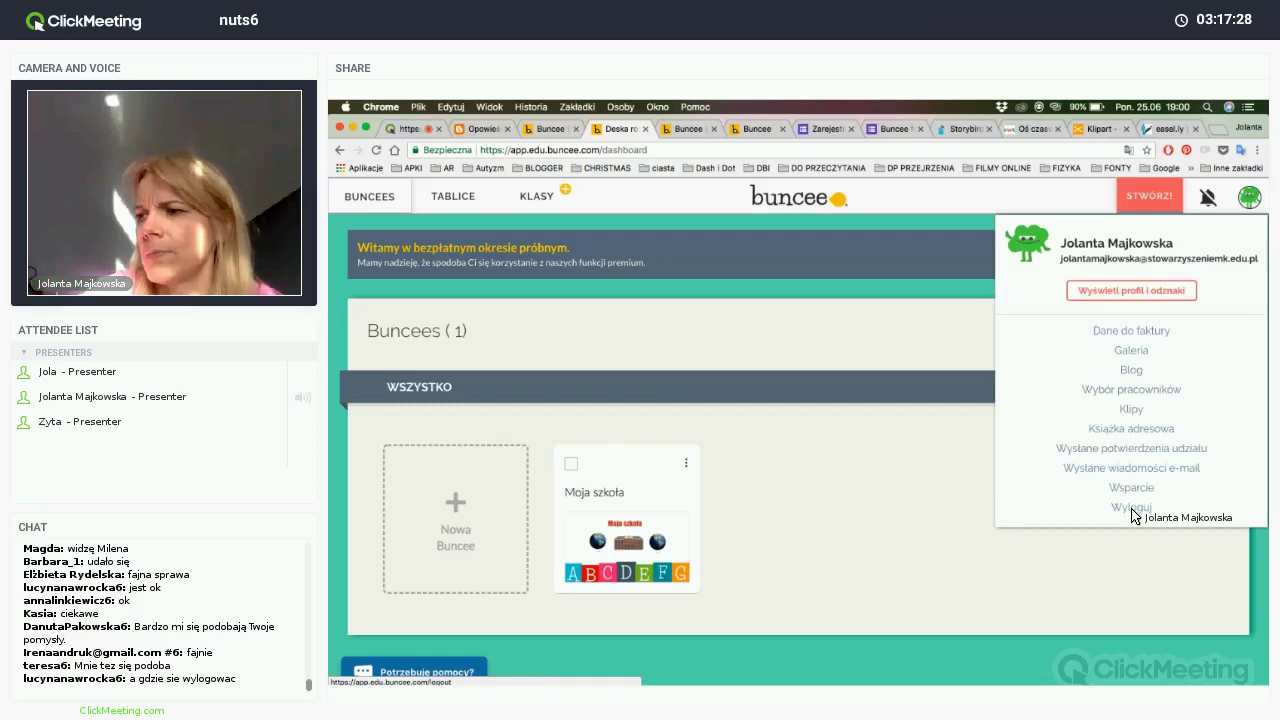
left_click(1133, 509)
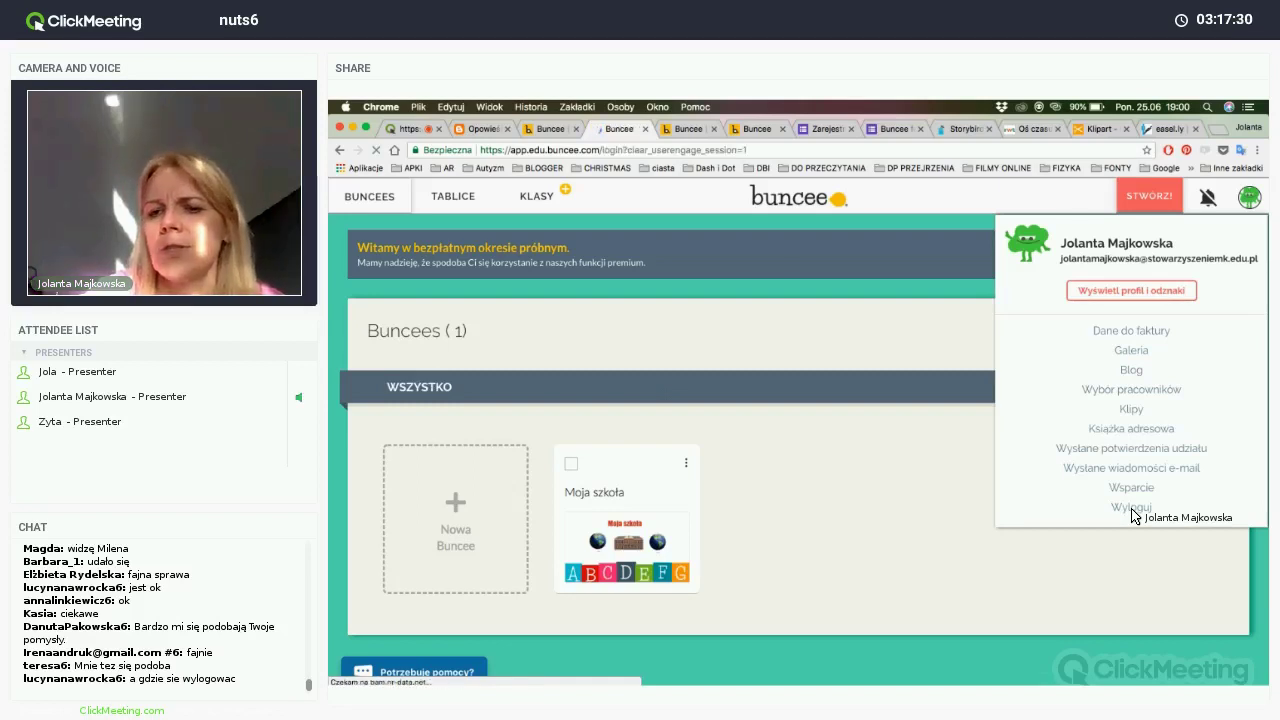
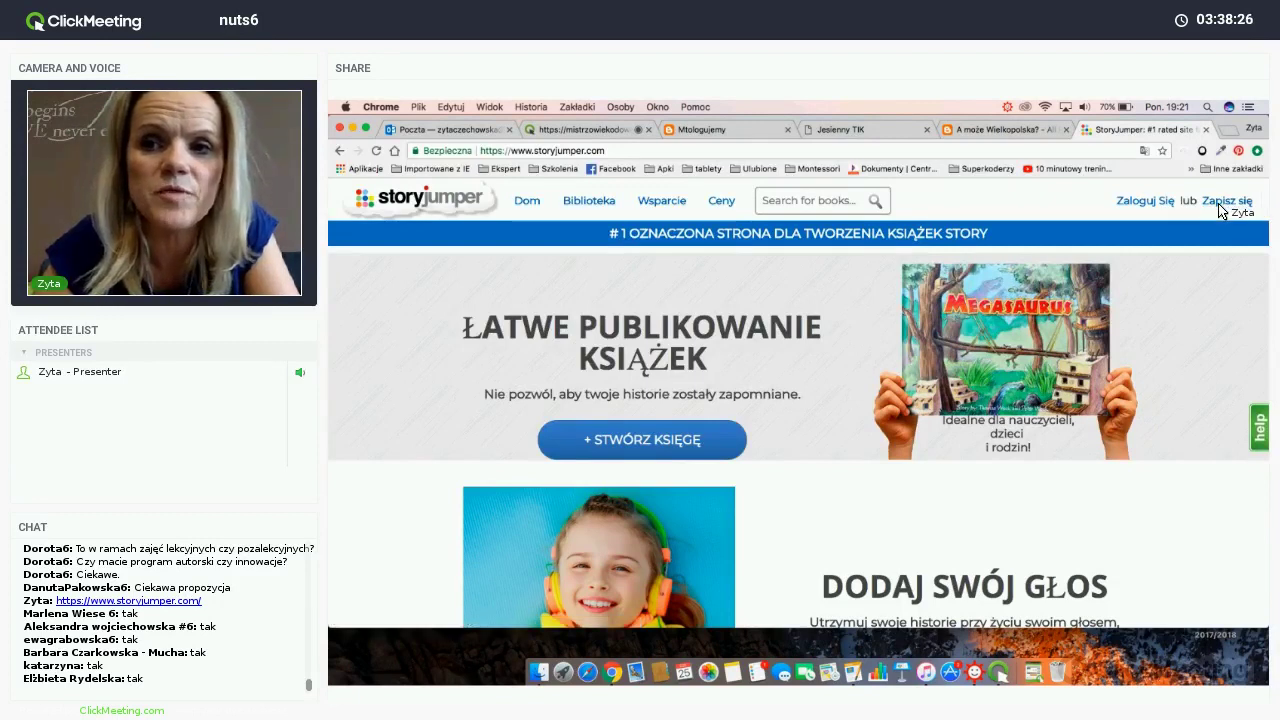
Step: Open StoryJumper's free-account sign-up page via the 'Zapisz się' link
left_click(1224, 204)
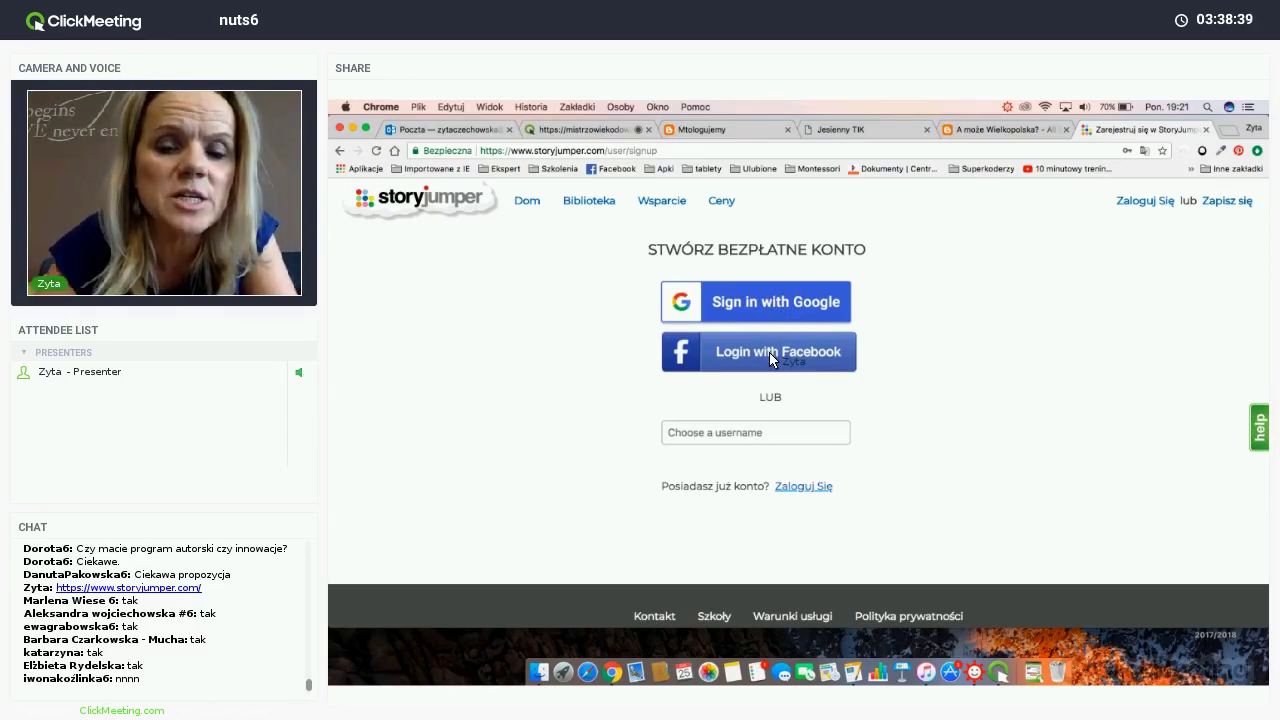
Step: Try the username and password fields, then choose Facebook login to reach the existing-account prompt
left_click(755, 434)
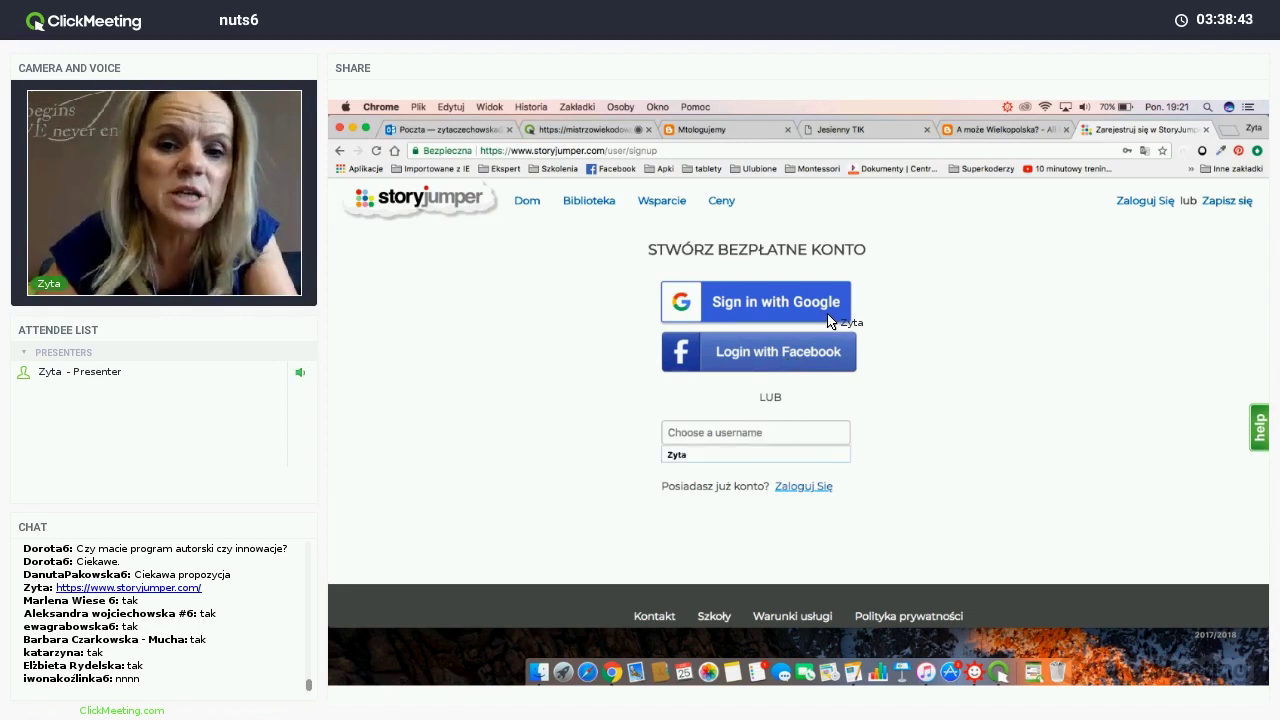
scroll(756, 392, "down", 5)
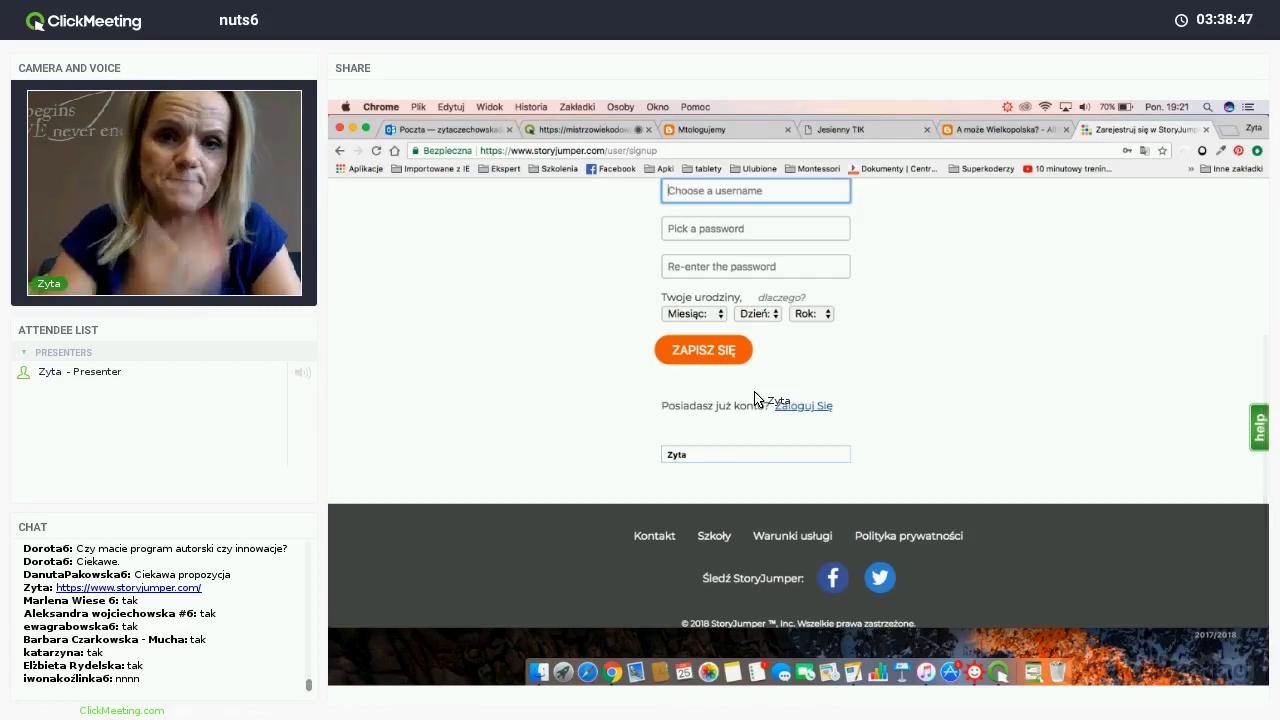
scroll(755, 399, "up", 4)
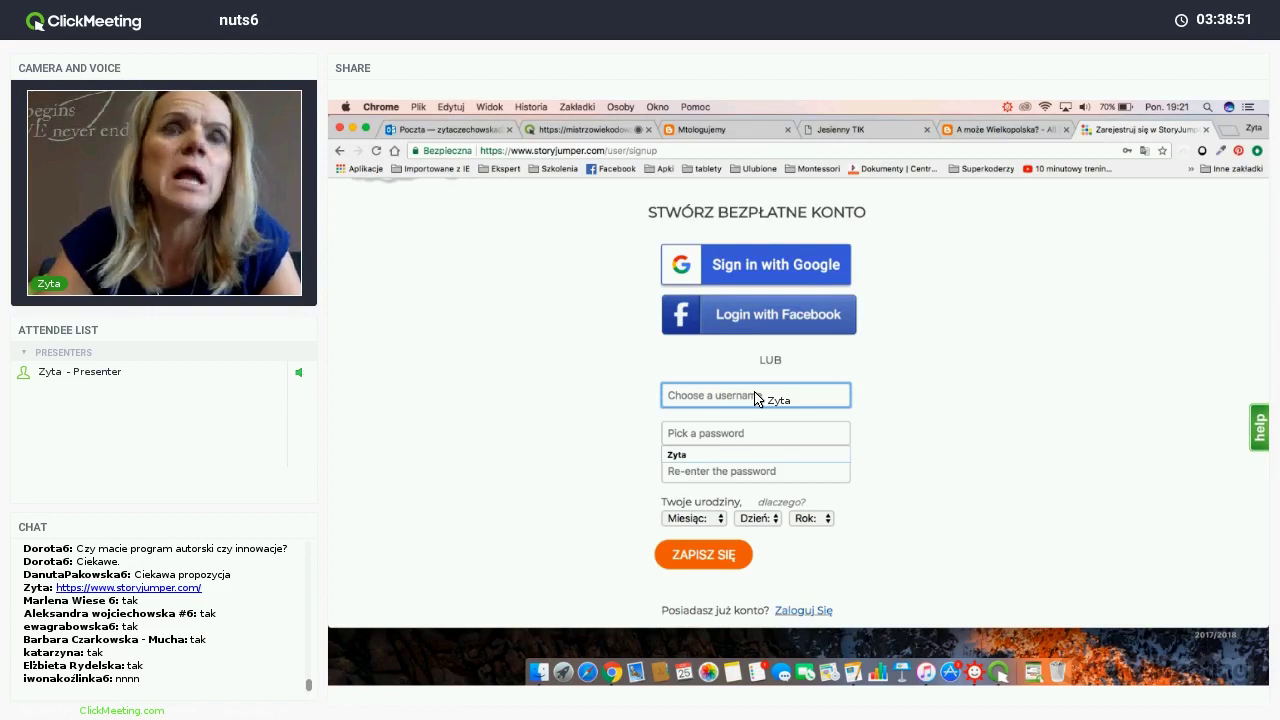
left_click(743, 437)
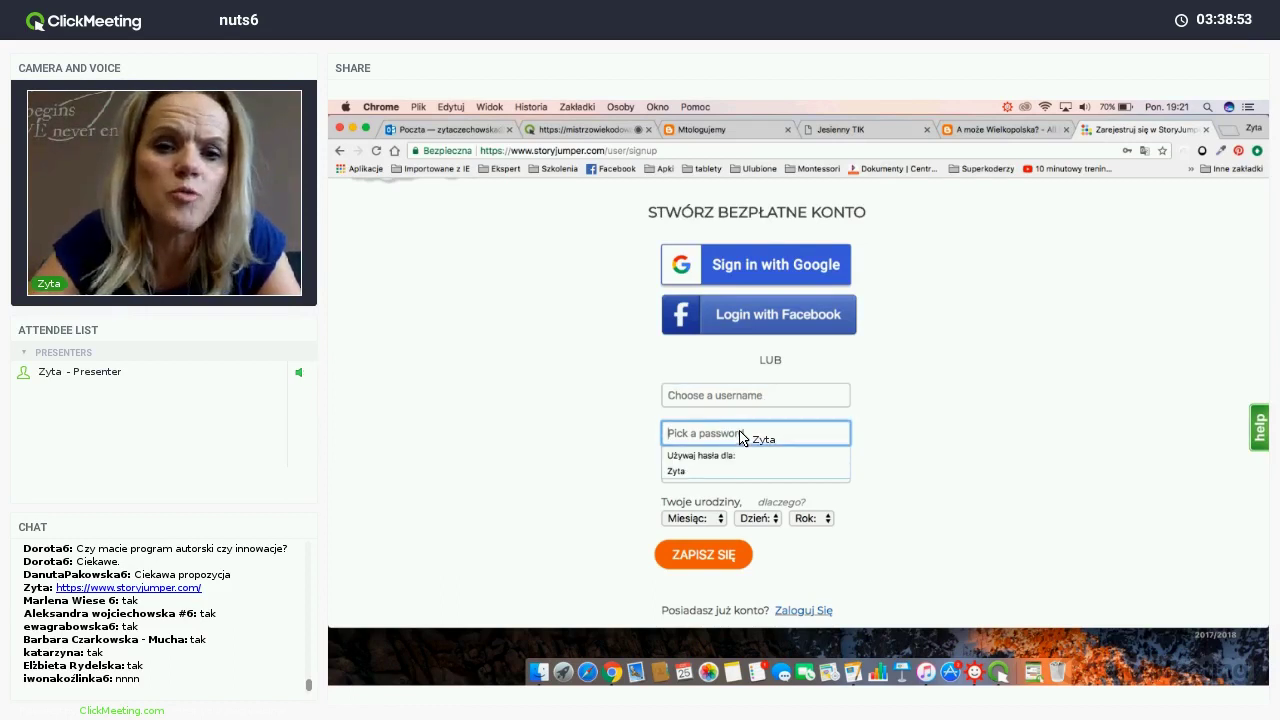
scroll(796, 250, "down", 1)
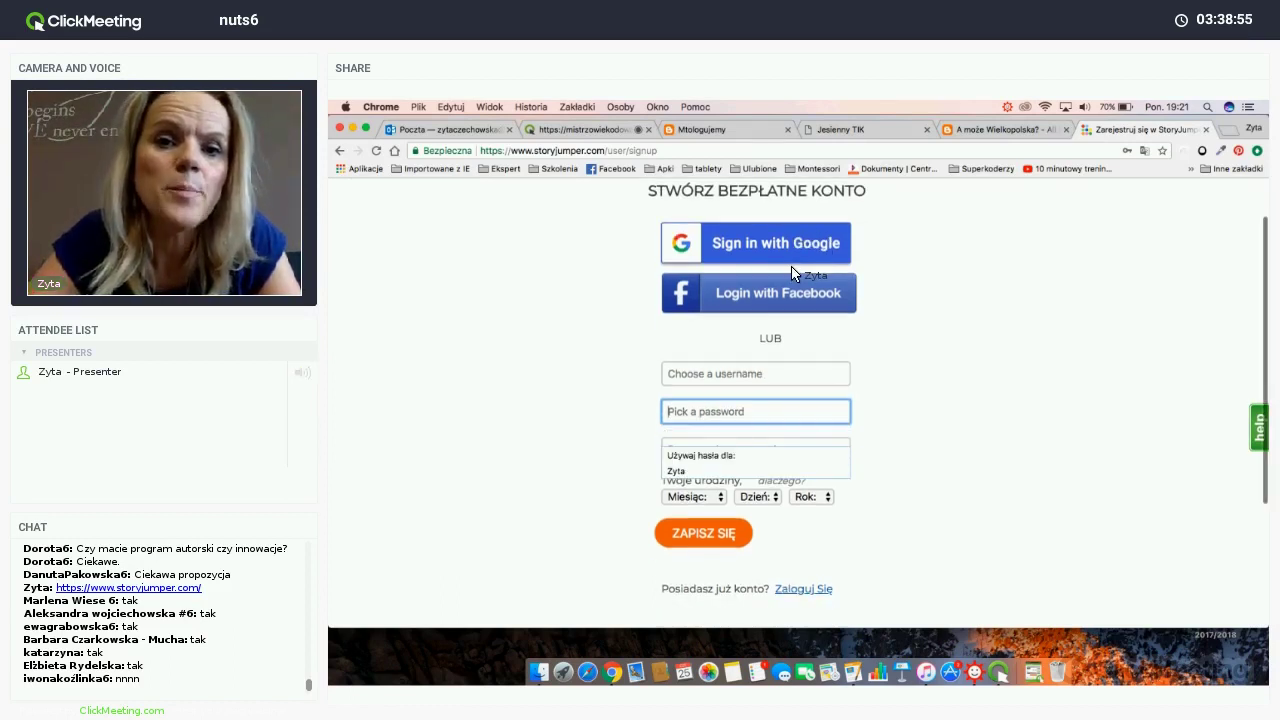
scroll(791, 266, "down", 4)
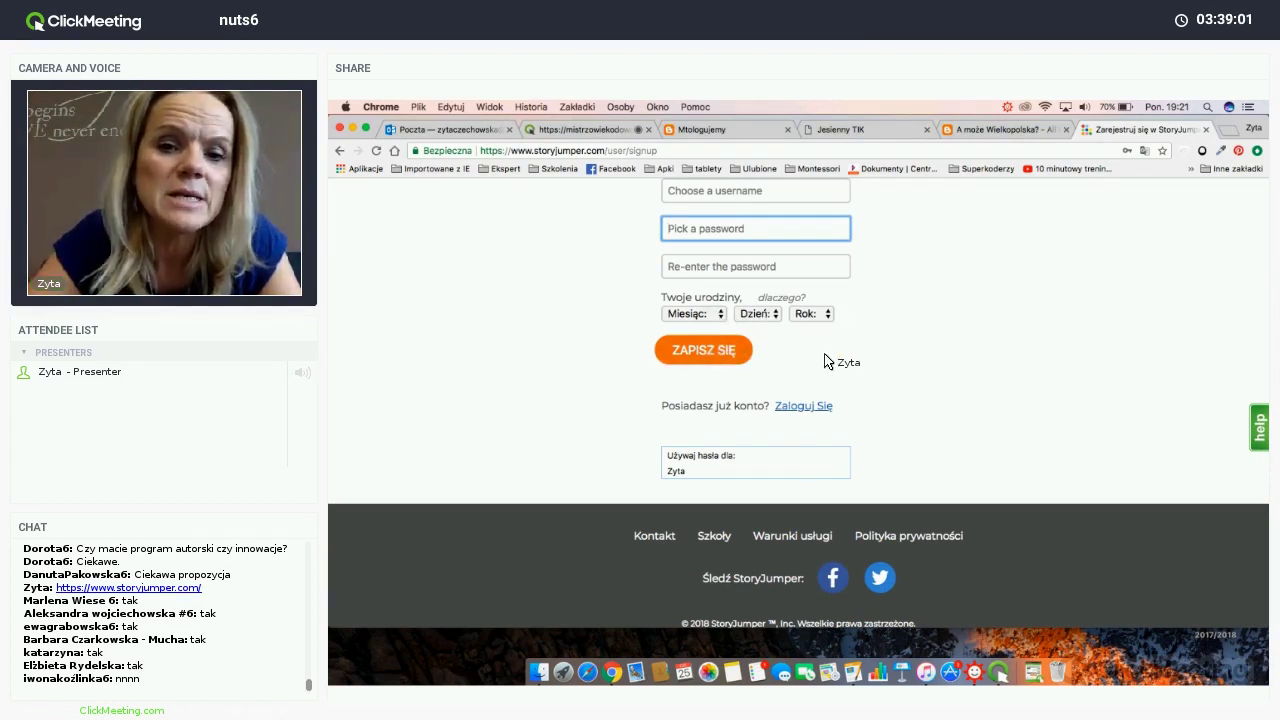
scroll(850, 362, "up", 1)
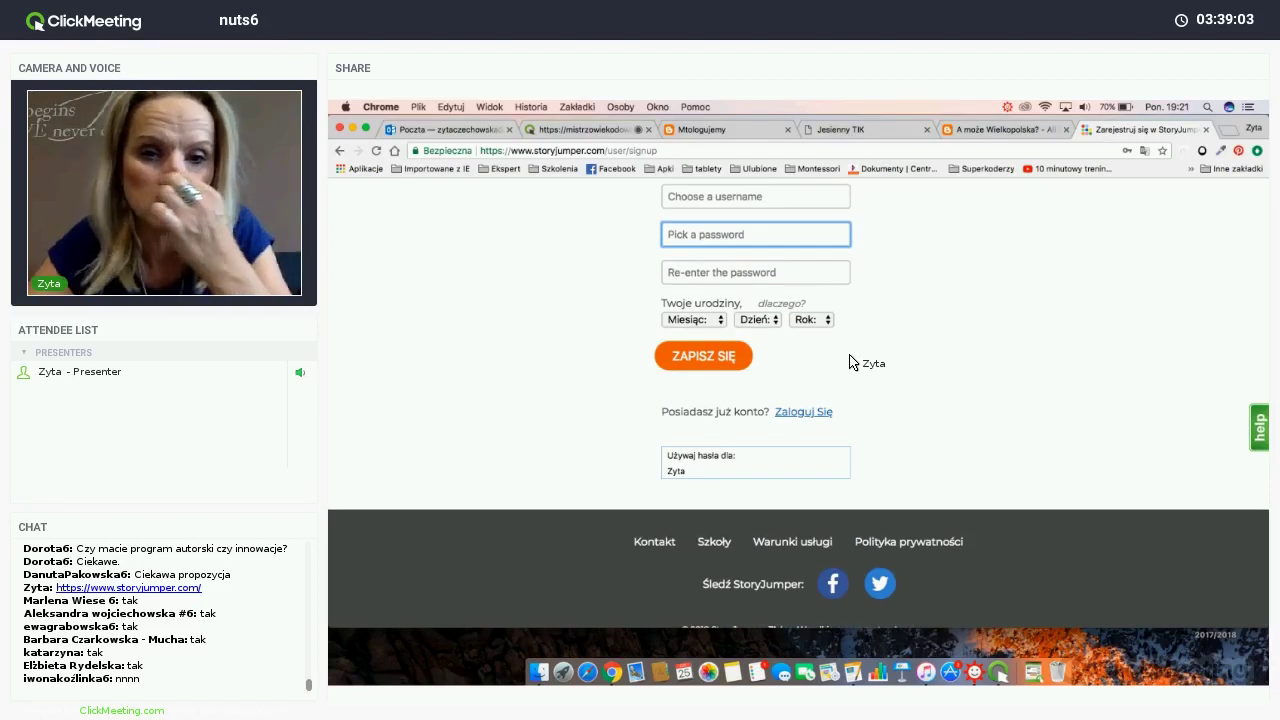
scroll(850, 362, "up", 4)
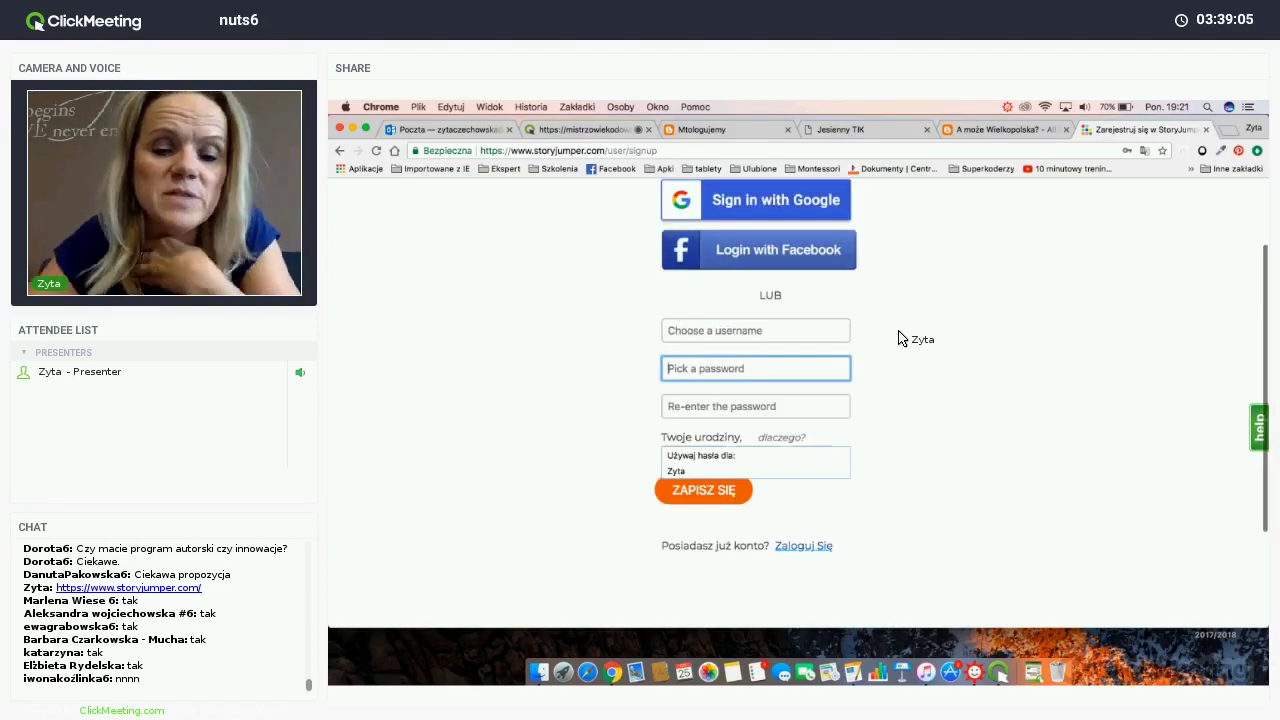
scroll(898, 339, "up", 3)
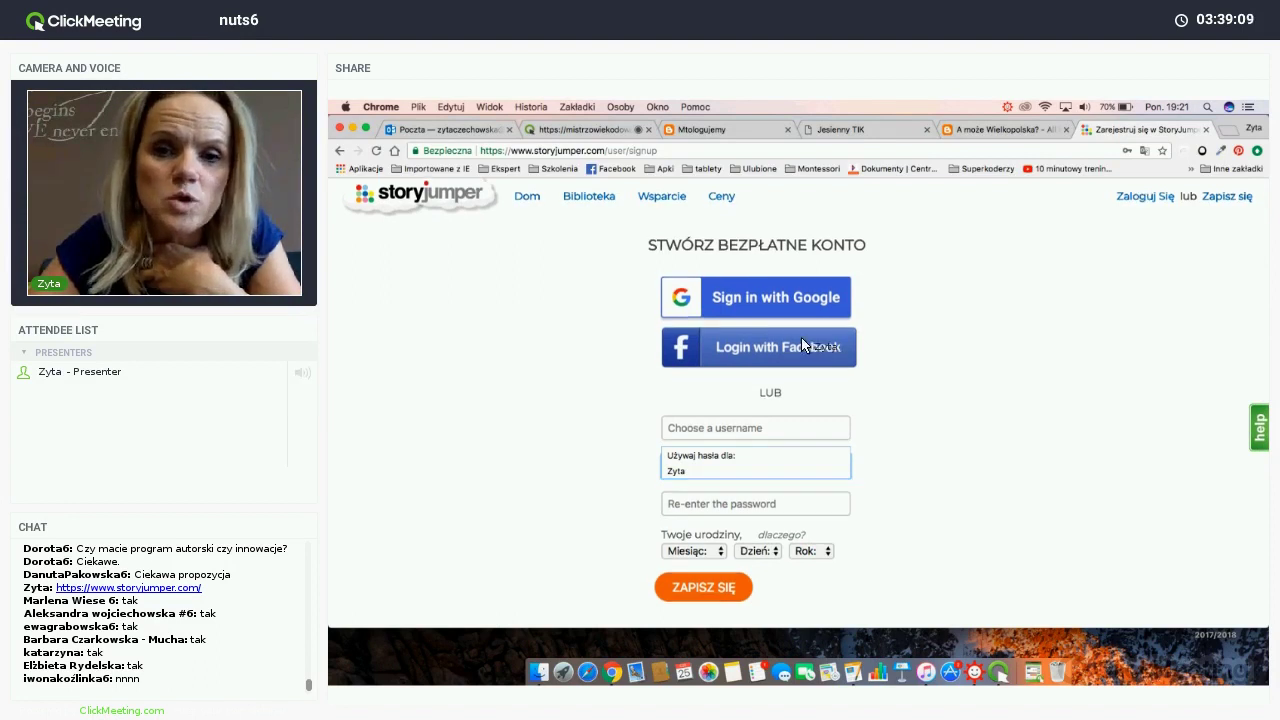
scroll(810, 342, "down", 1)
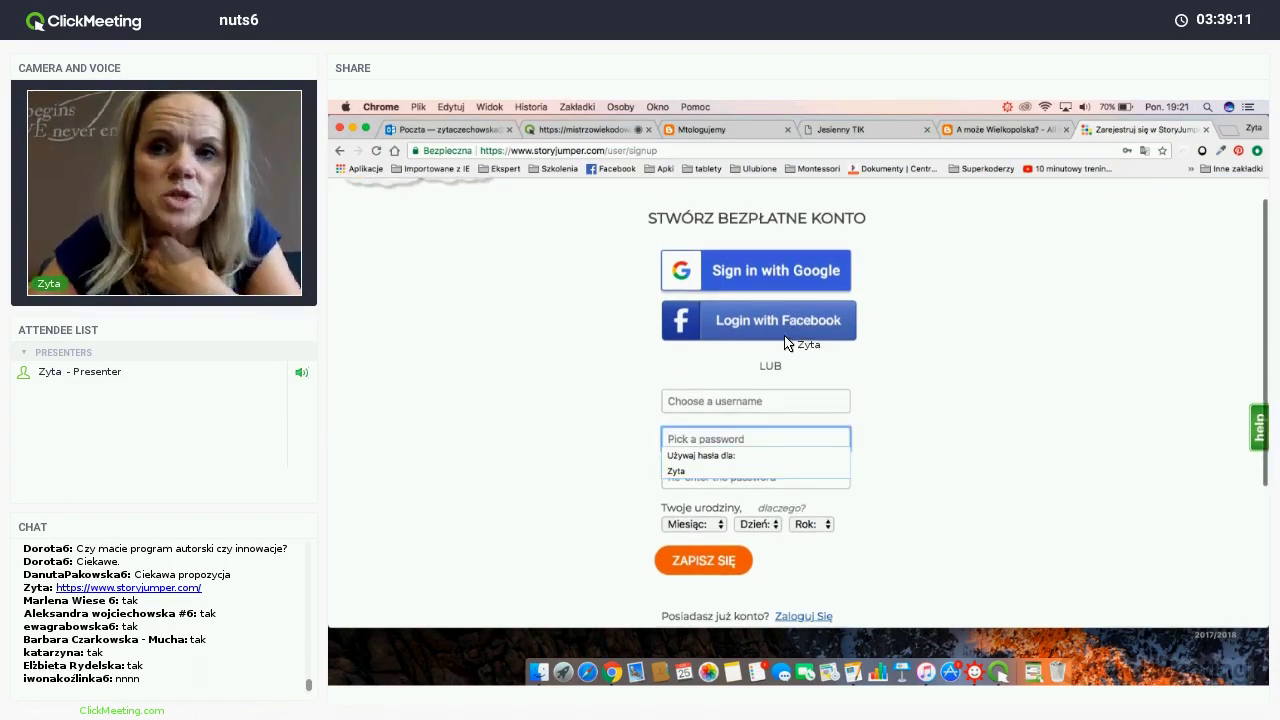
scroll(785, 337, "up", 1)
left_click(785, 337)
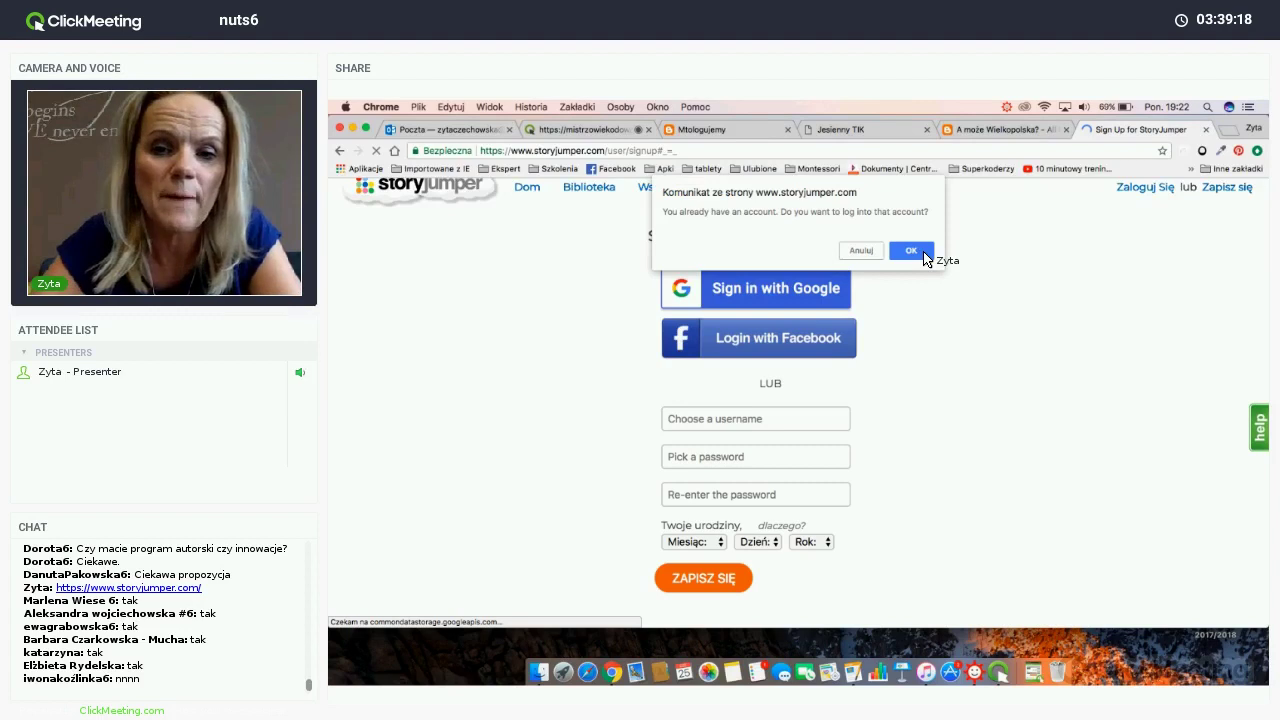
Step: Accept the 'You already have an account' prompt to log into the existing account
left_click(911, 251)
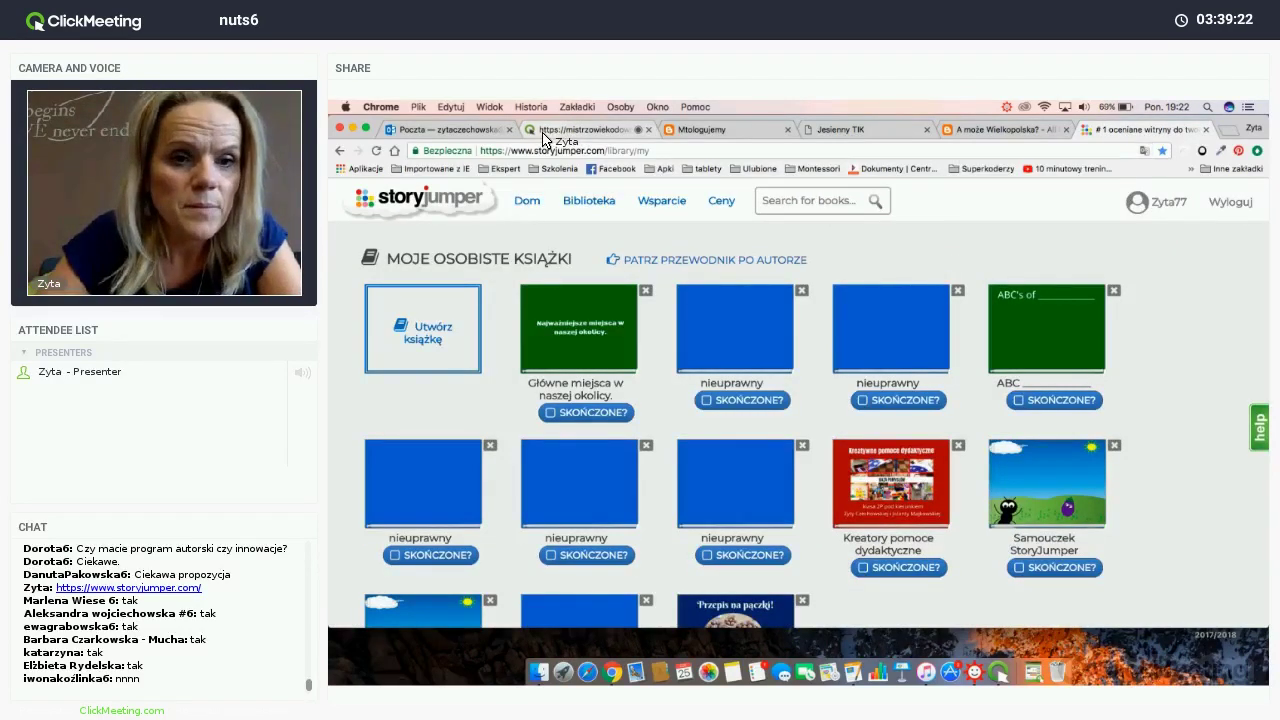
left_click(543, 135)
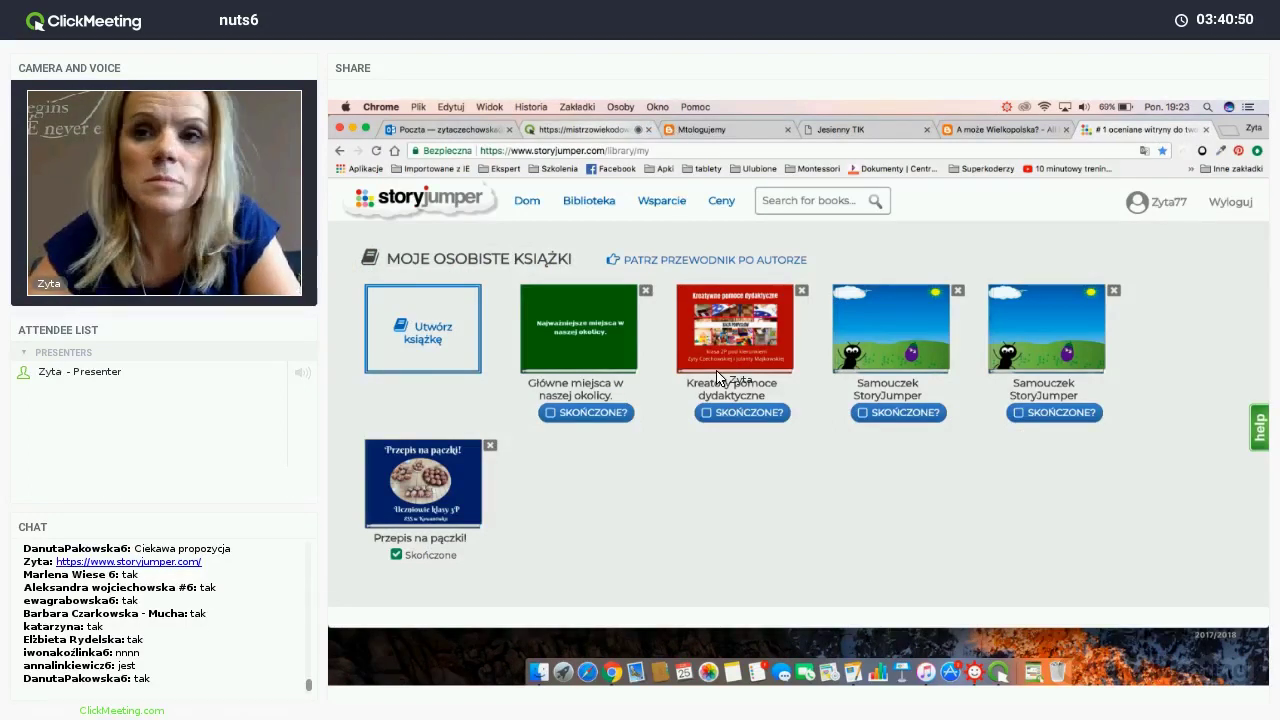
Step: Switch Chrome to the ClickMeeting meeting tab with Super+2 to show screen sharing
key("super+2")
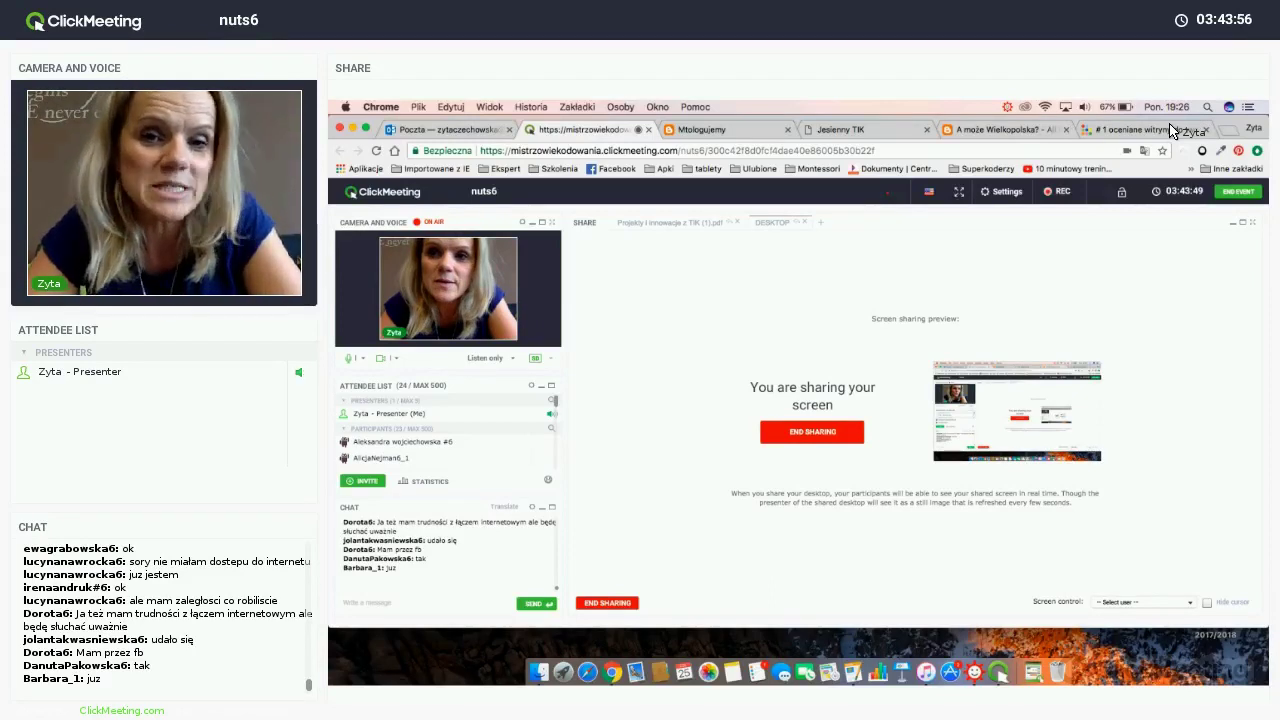
Step: Go back to the StoryJumper tab showing the six-book personal library
left_click(1173, 131)
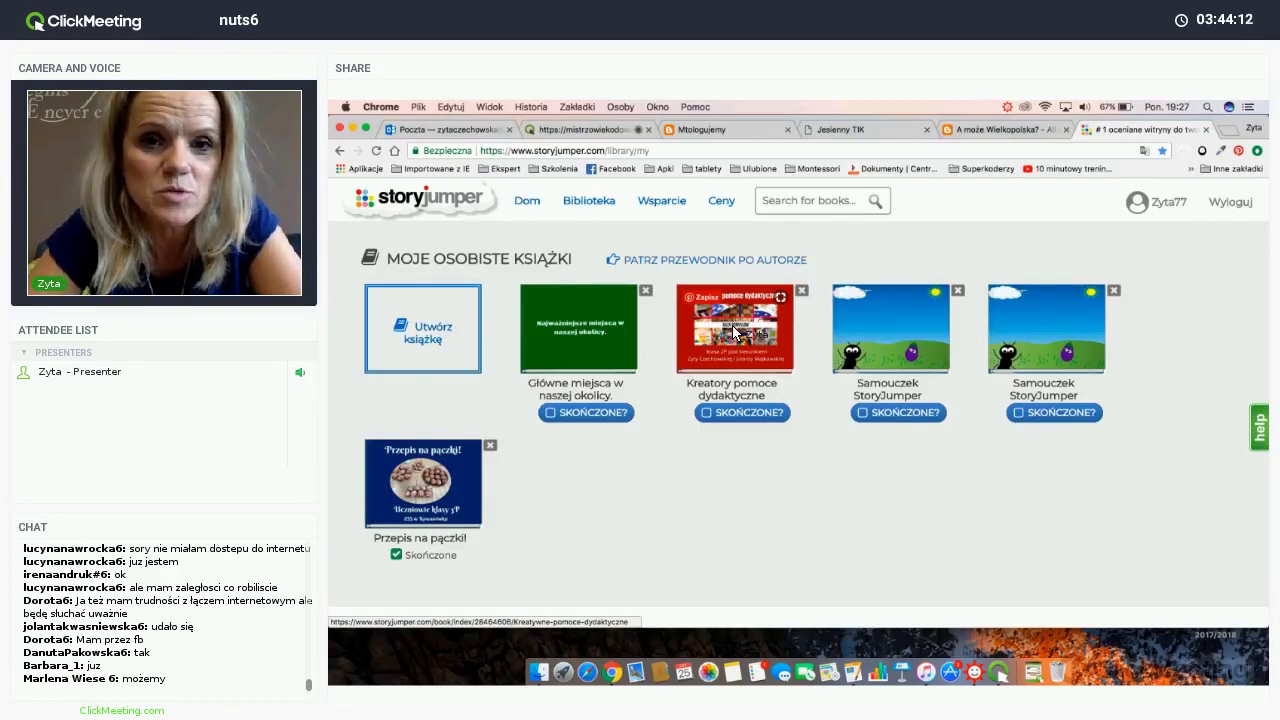
Step: Open the landmarks book in the reader and advance to the wooden-church photo spread
left_click(733, 333)
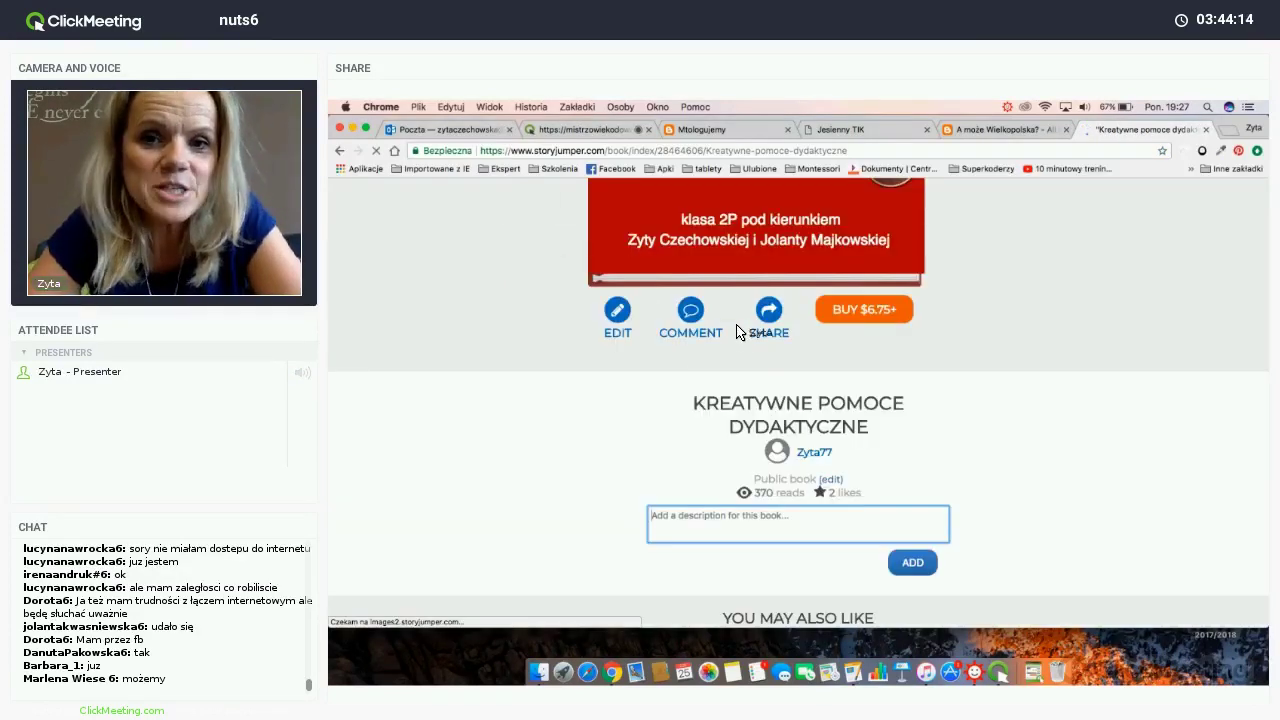
left_click(766, 309)
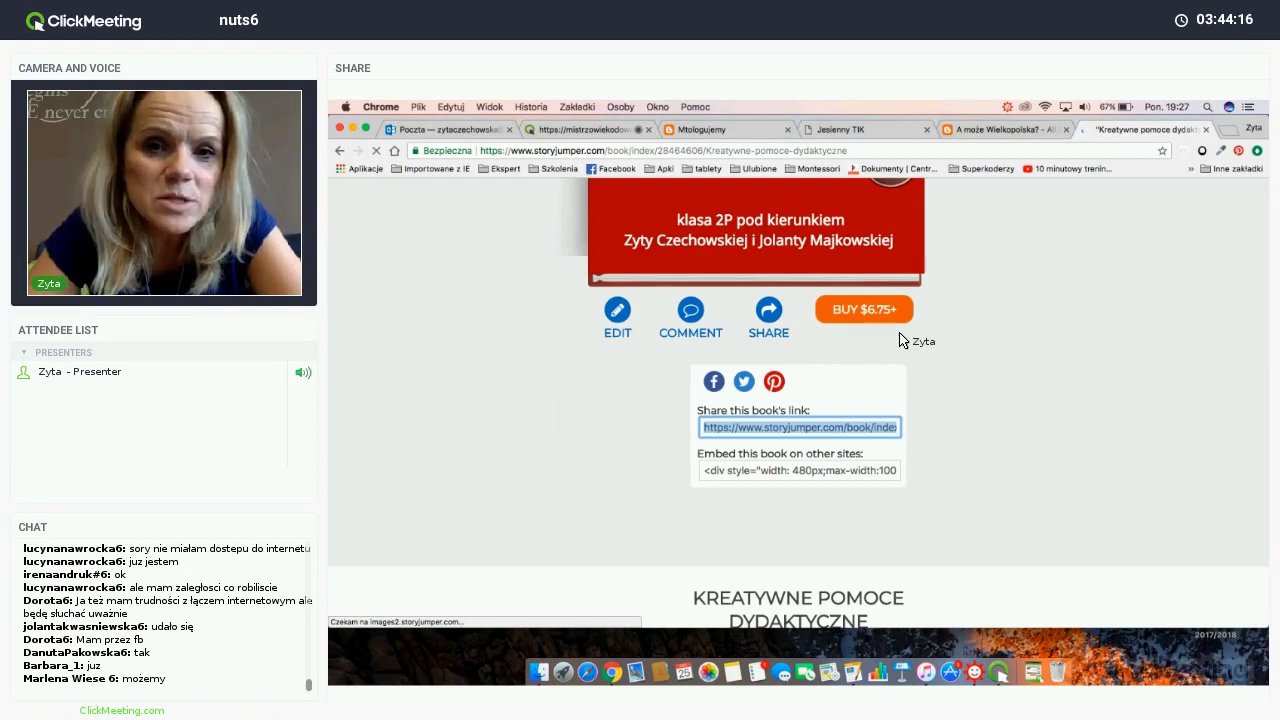
scroll(896, 340, "up", 3)
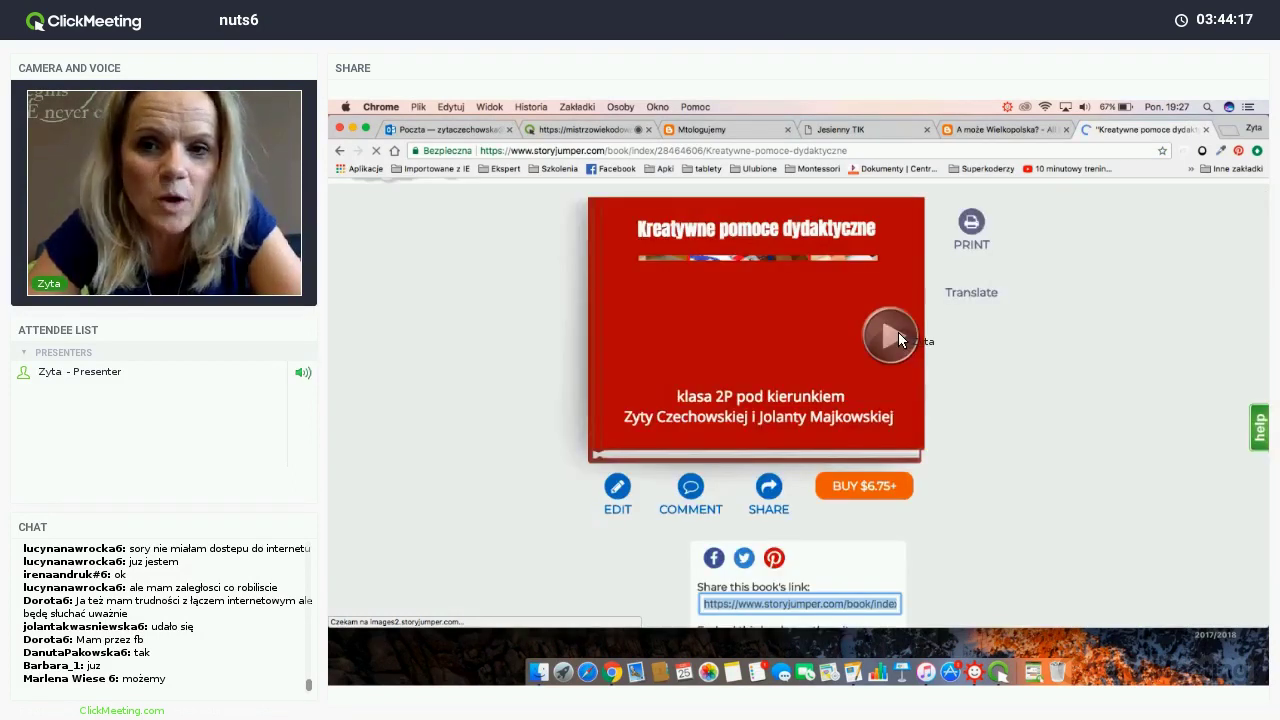
left_click(898, 336)
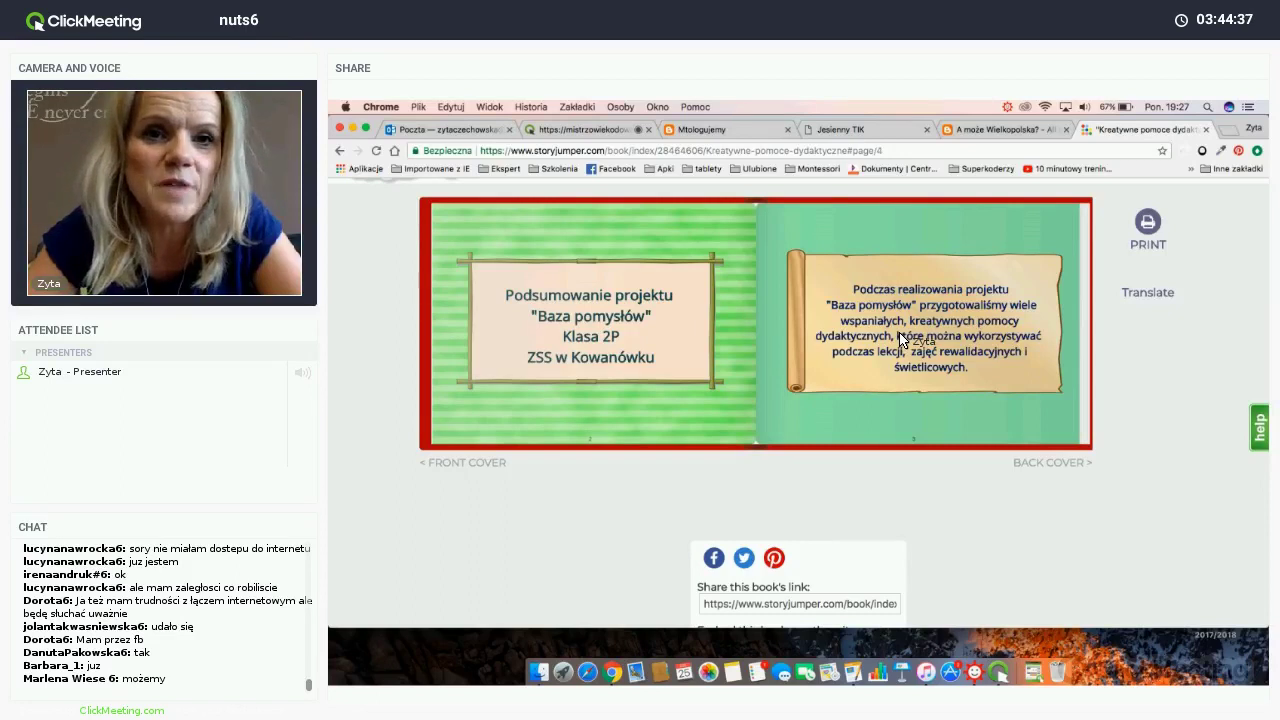
left_click(900, 338)
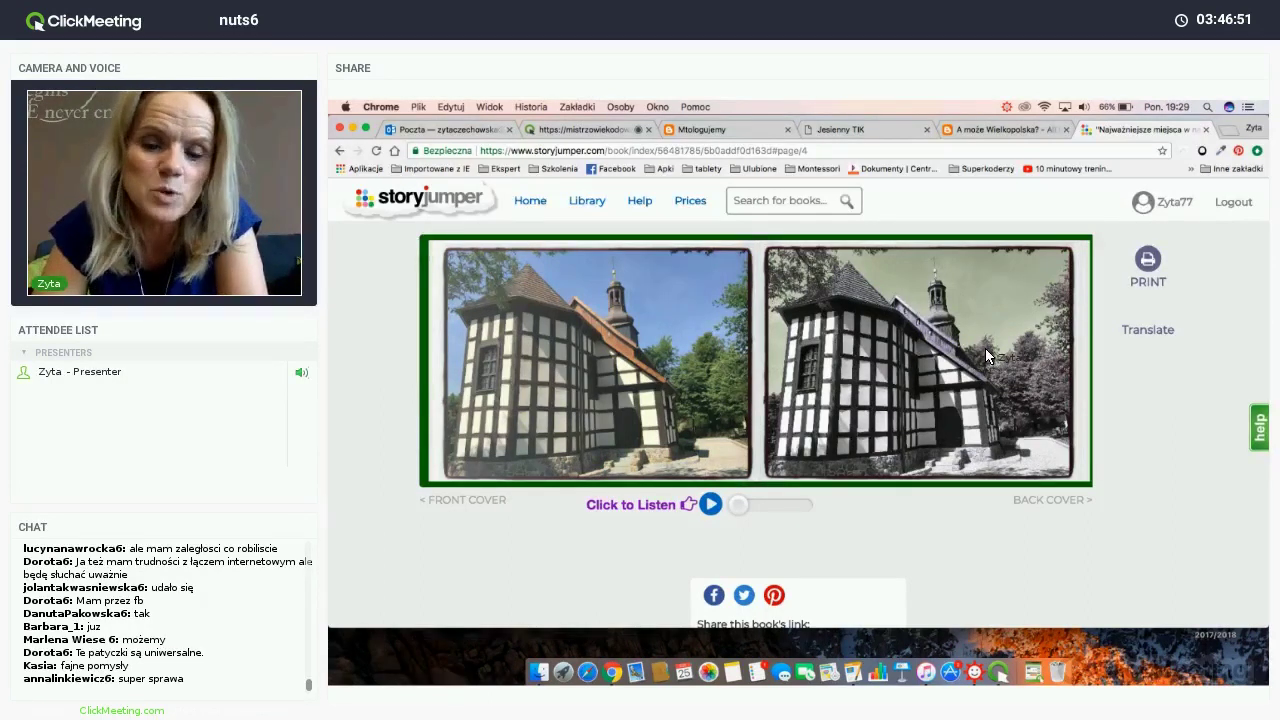
Step: Flip through all landmark spreads to the back cover and close the 'Happy with your book?' overlay
left_click(986, 352)
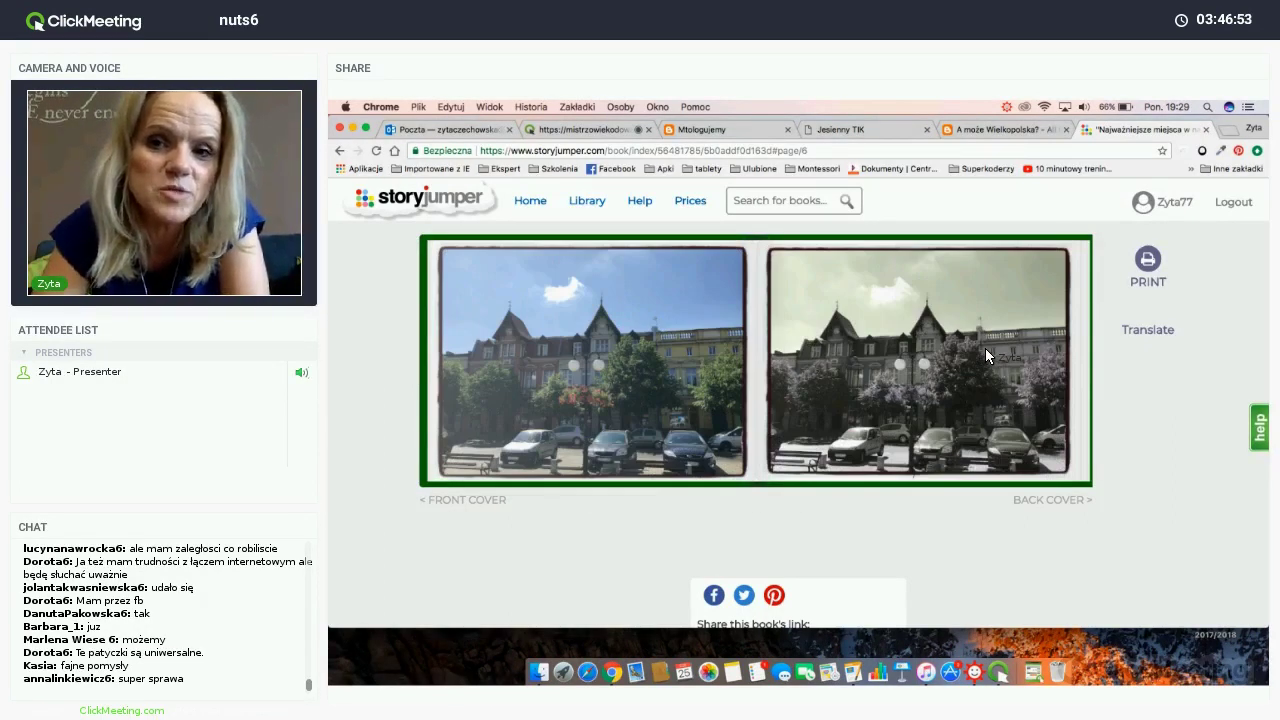
left_click(986, 351)
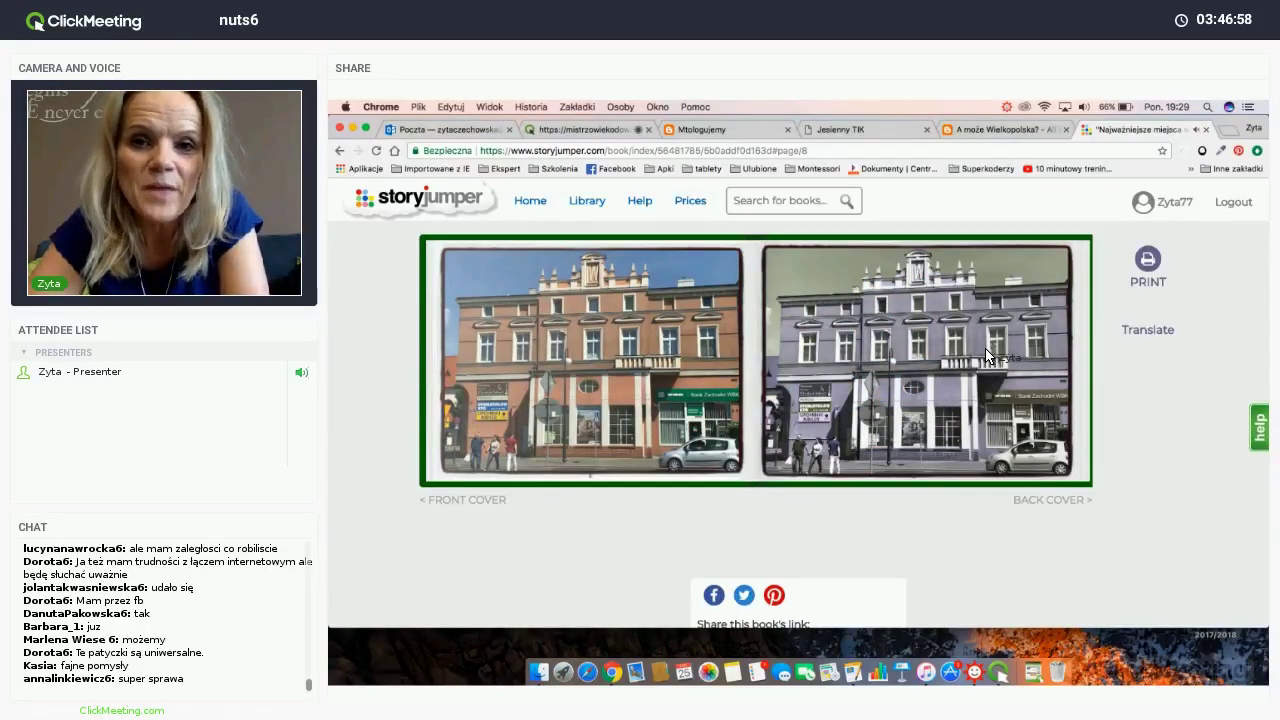
left_click(985, 355)
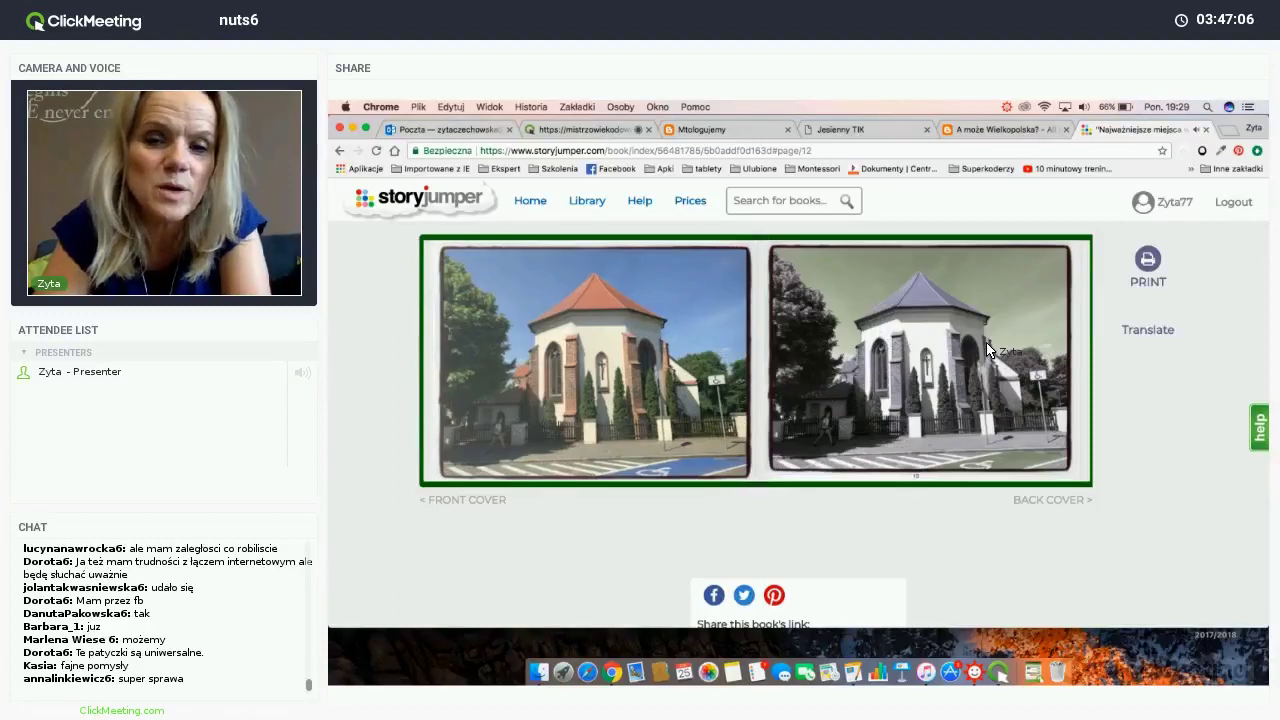
left_click(988, 350)
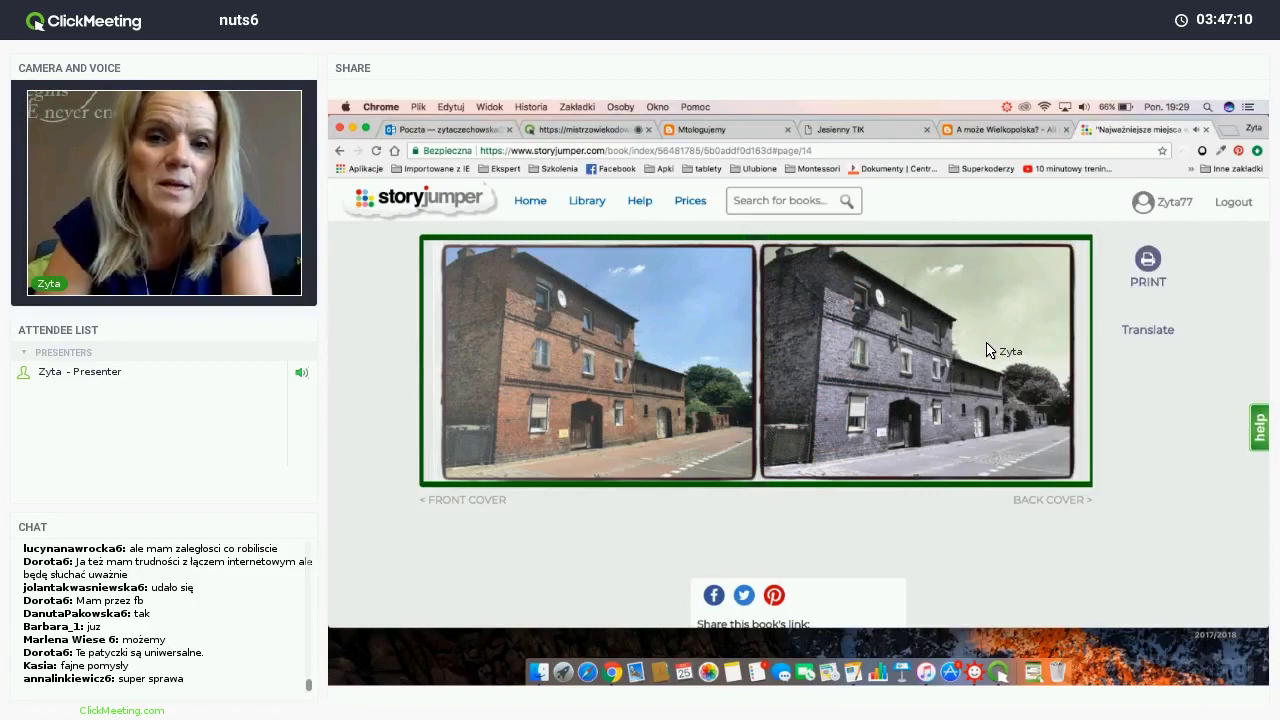
left_click(988, 350)
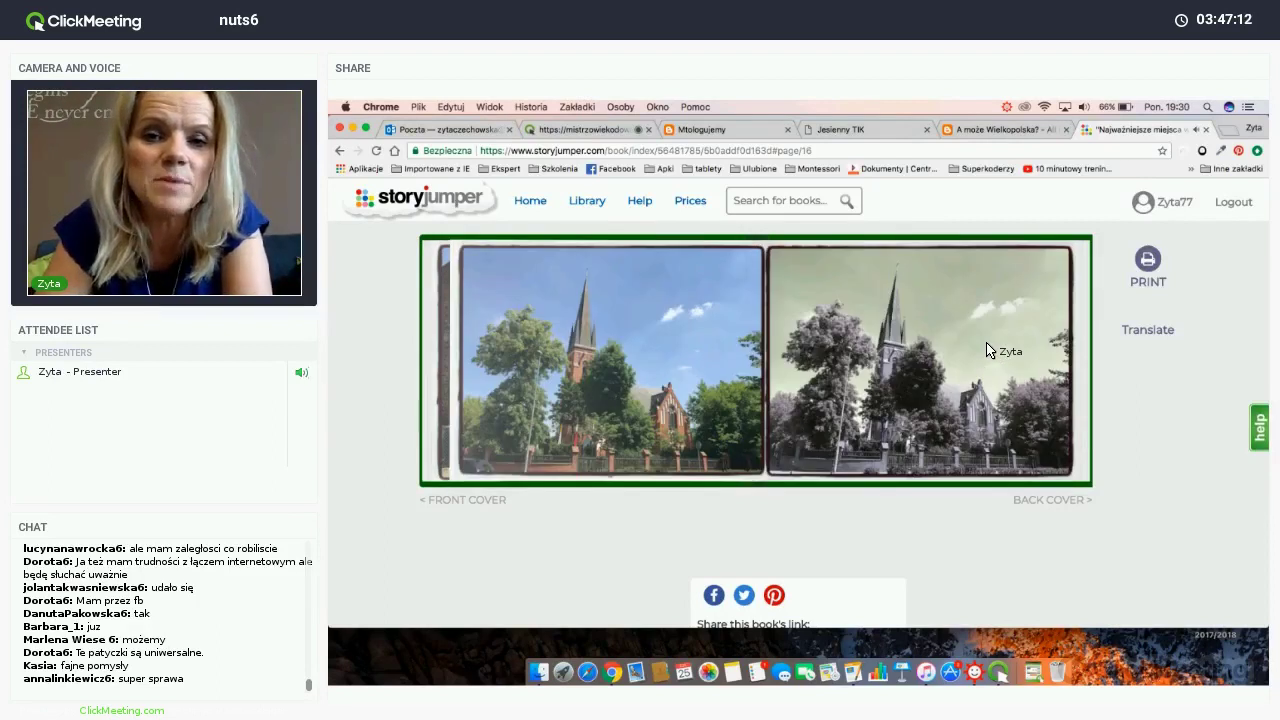
left_click(988, 350)
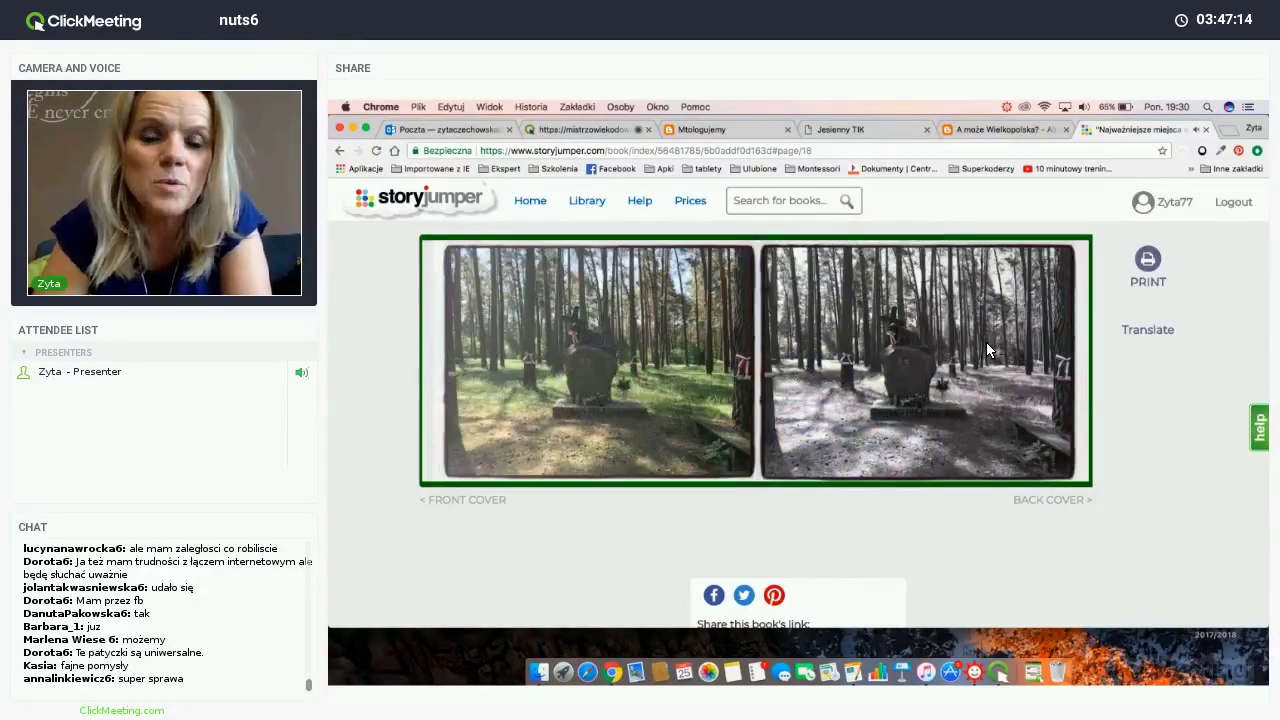
left_click(987, 346)
left_click(1044, 324)
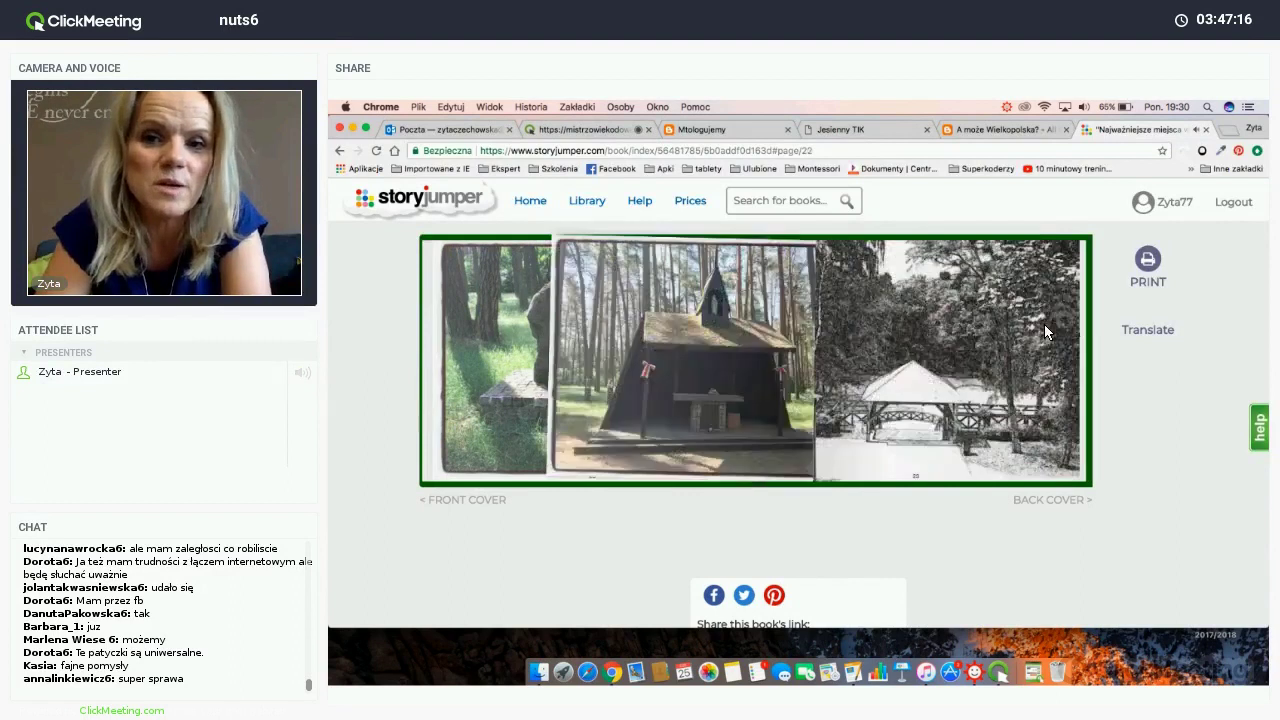
double_click(1046, 323)
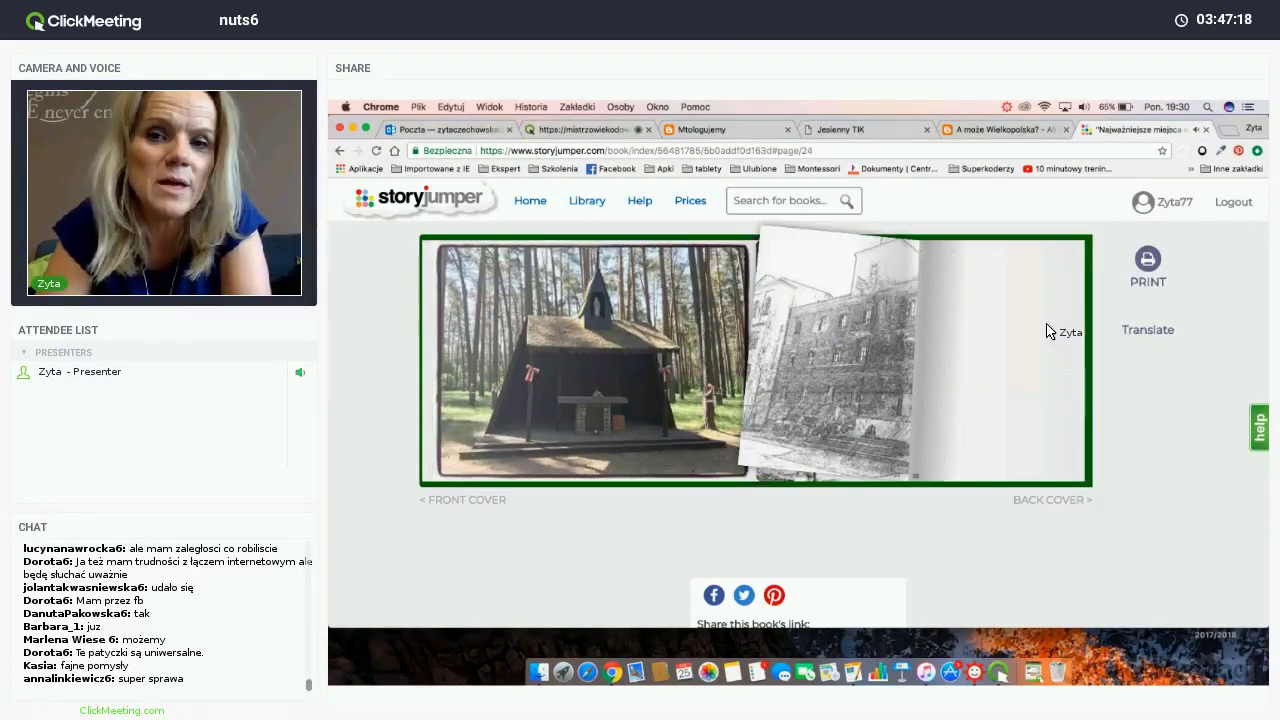
left_click(1159, 250)
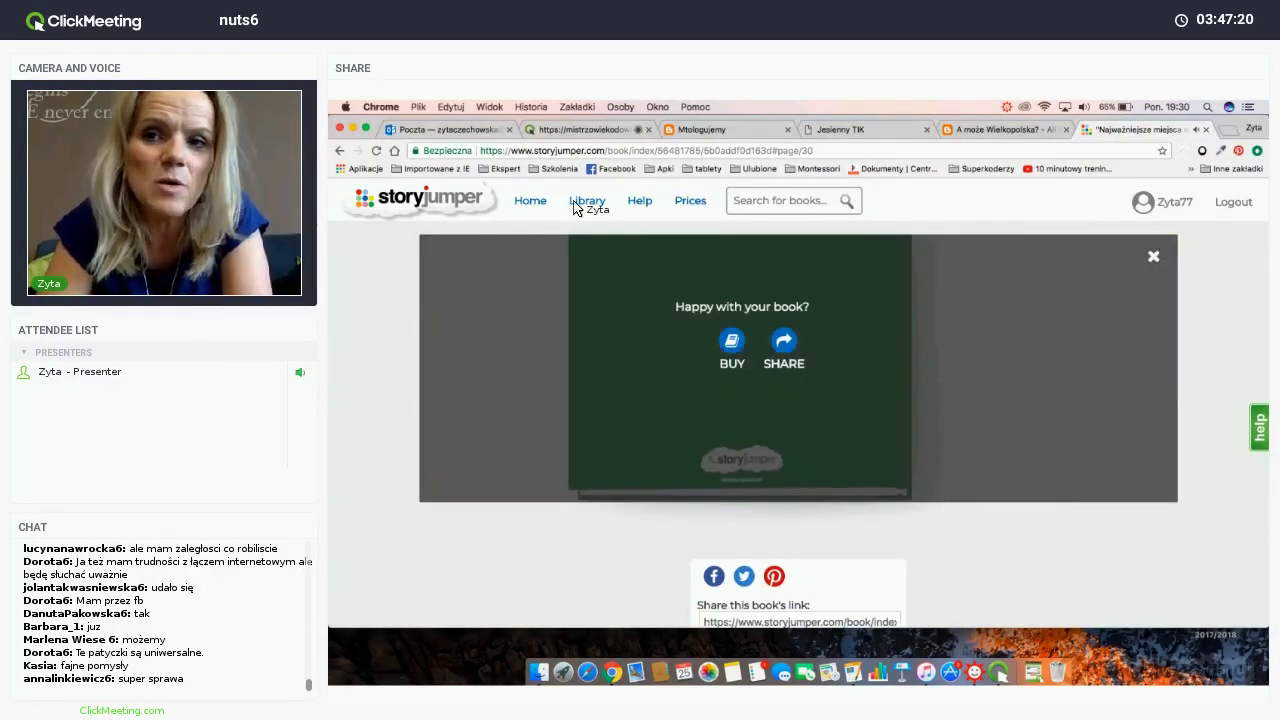
left_click(553, 138)
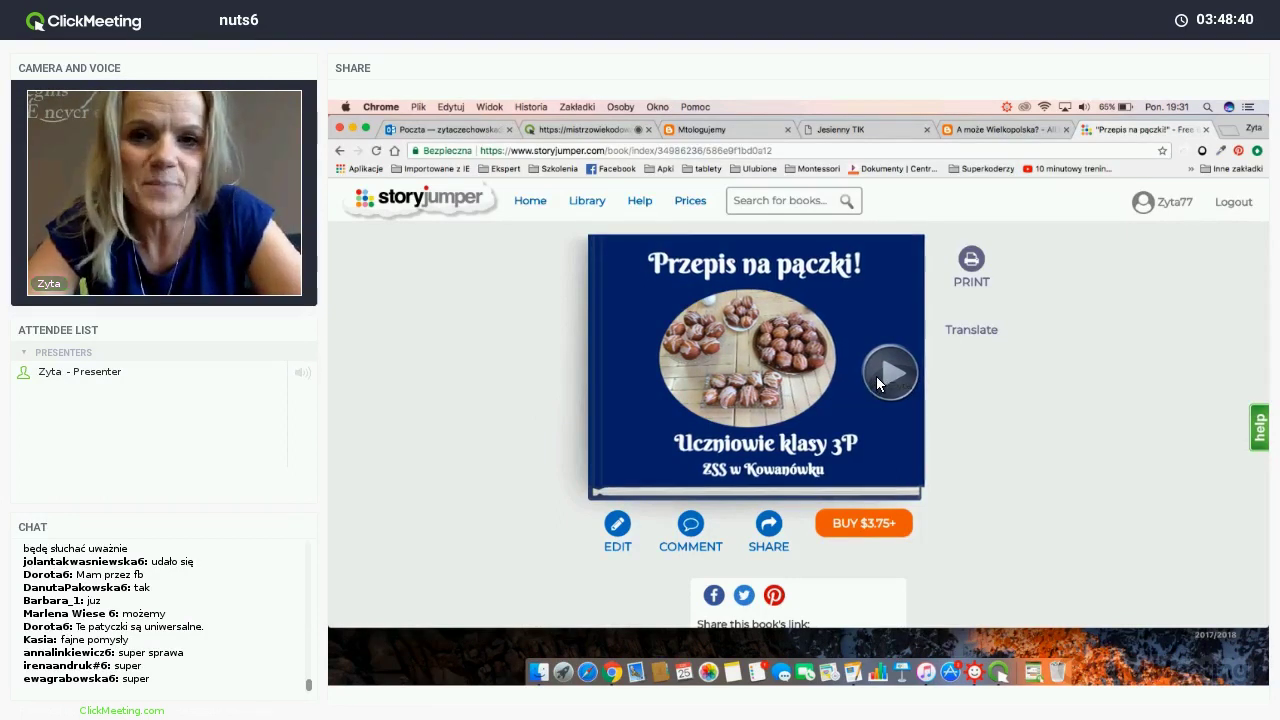
Step: Open 'Przepis na pączki!' from its cover and turn to the finished-doughnuts spread
left_click(877, 383)
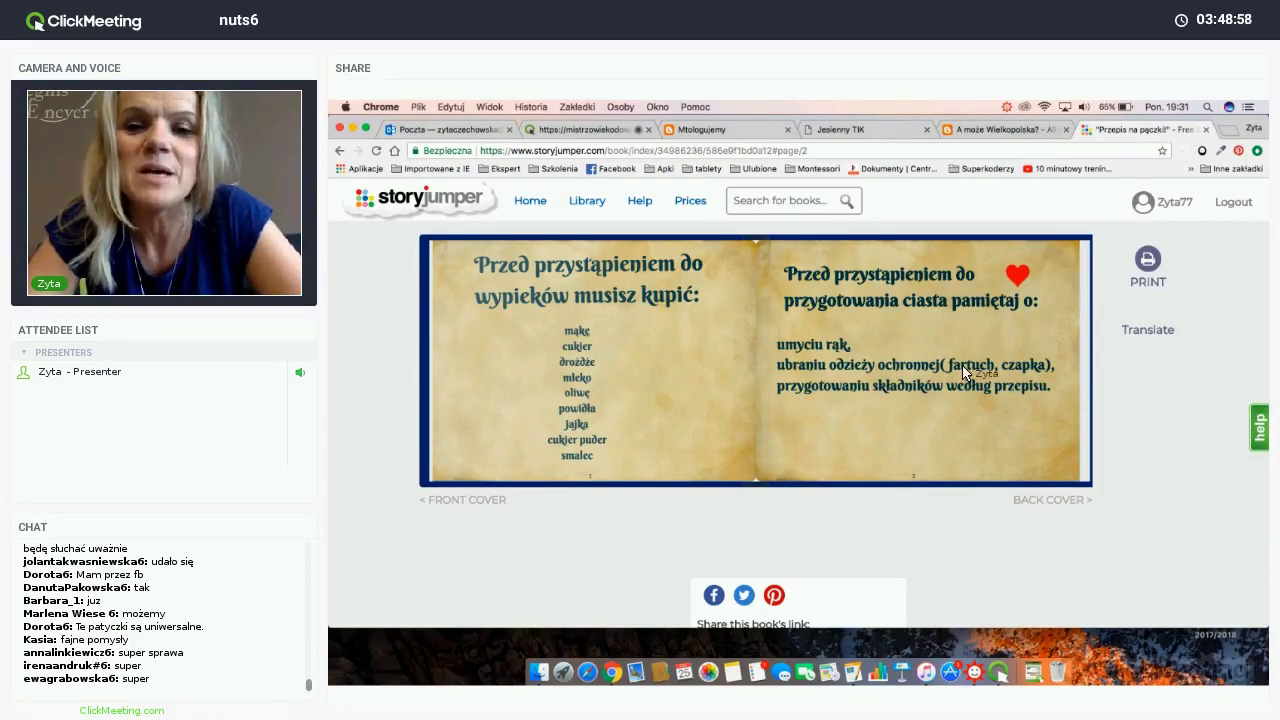
left_click(958, 424)
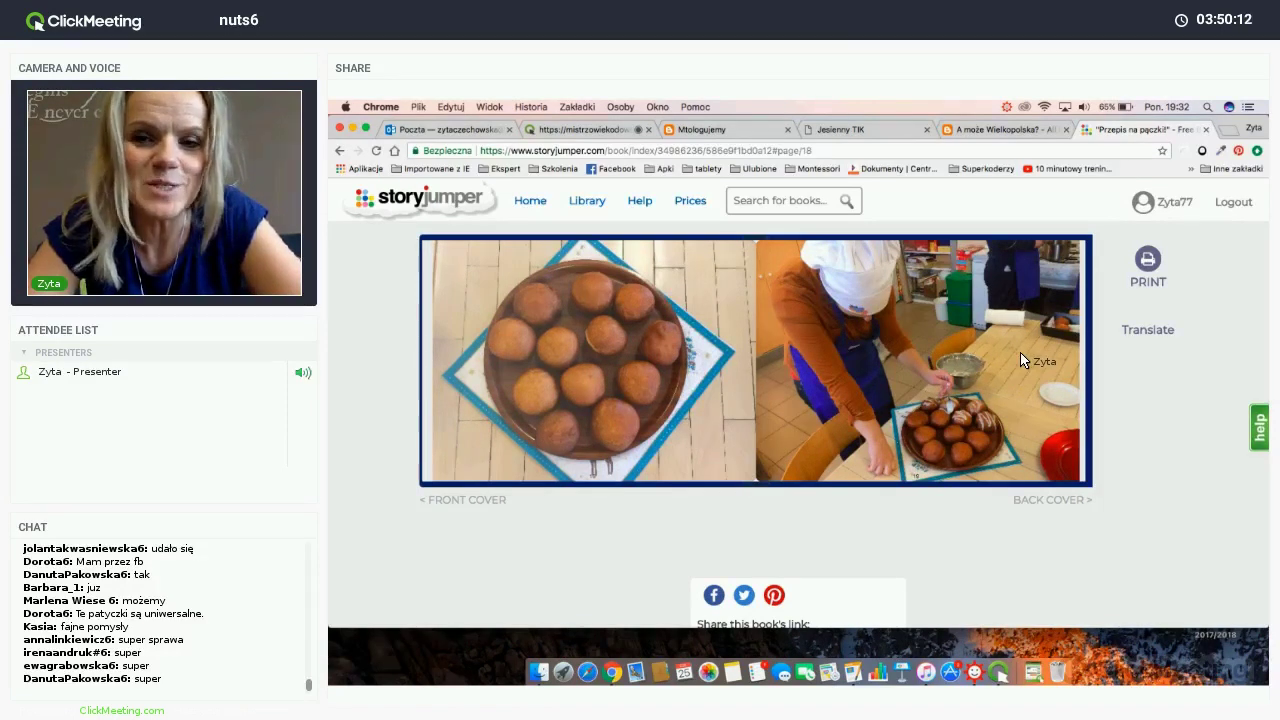
Step: Flip past the tasting photos and 'SMACZNEGO!!!' page to the doughnut book's back cover
left_click(1021, 354)
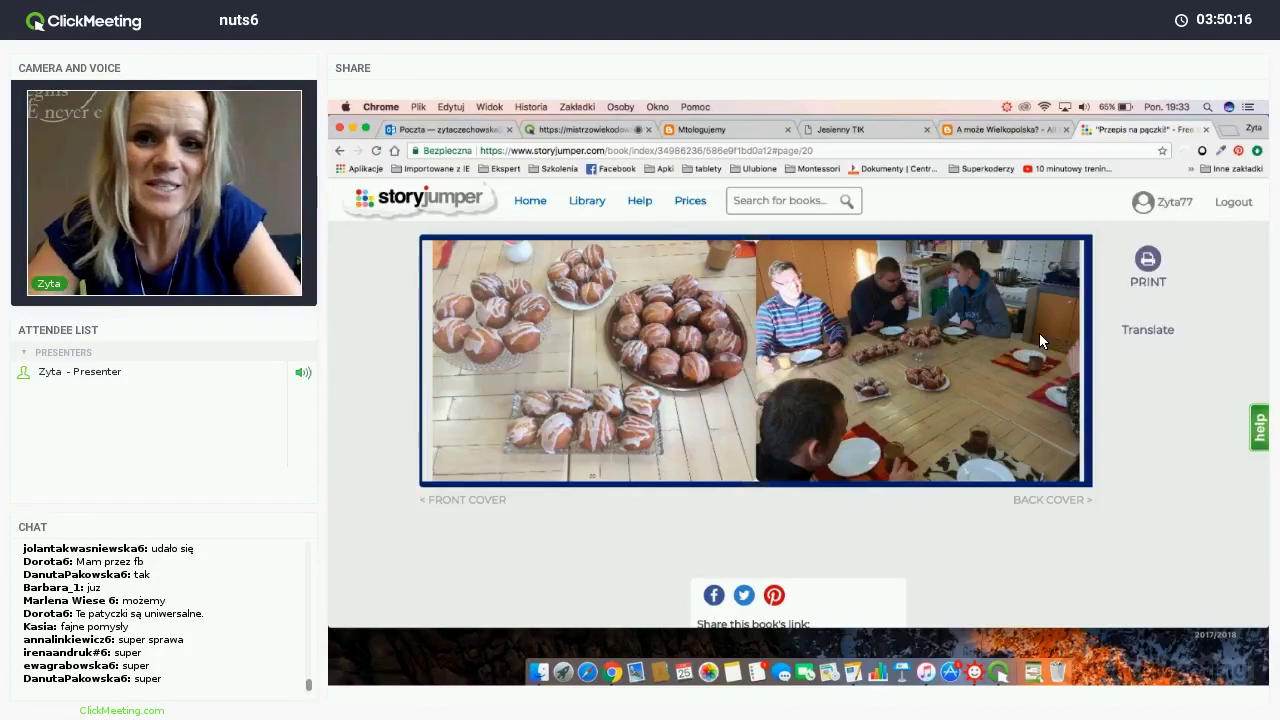
left_click(1041, 334)
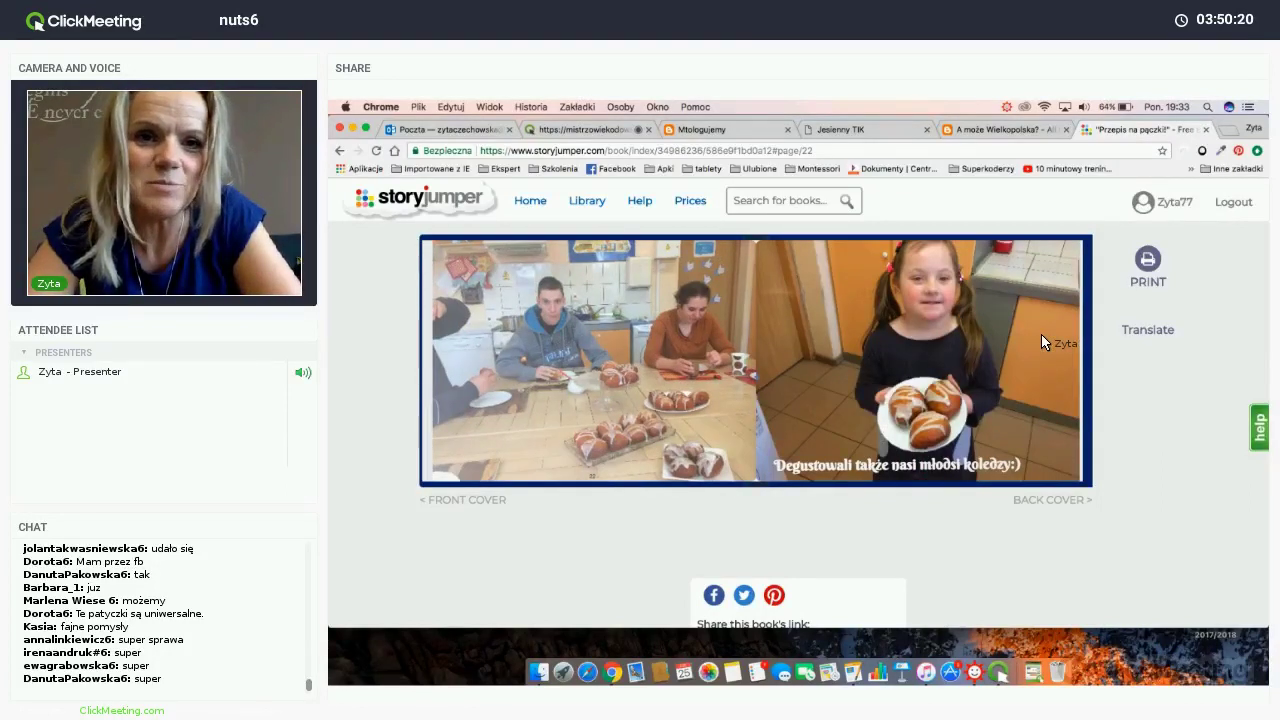
left_click(1042, 335)
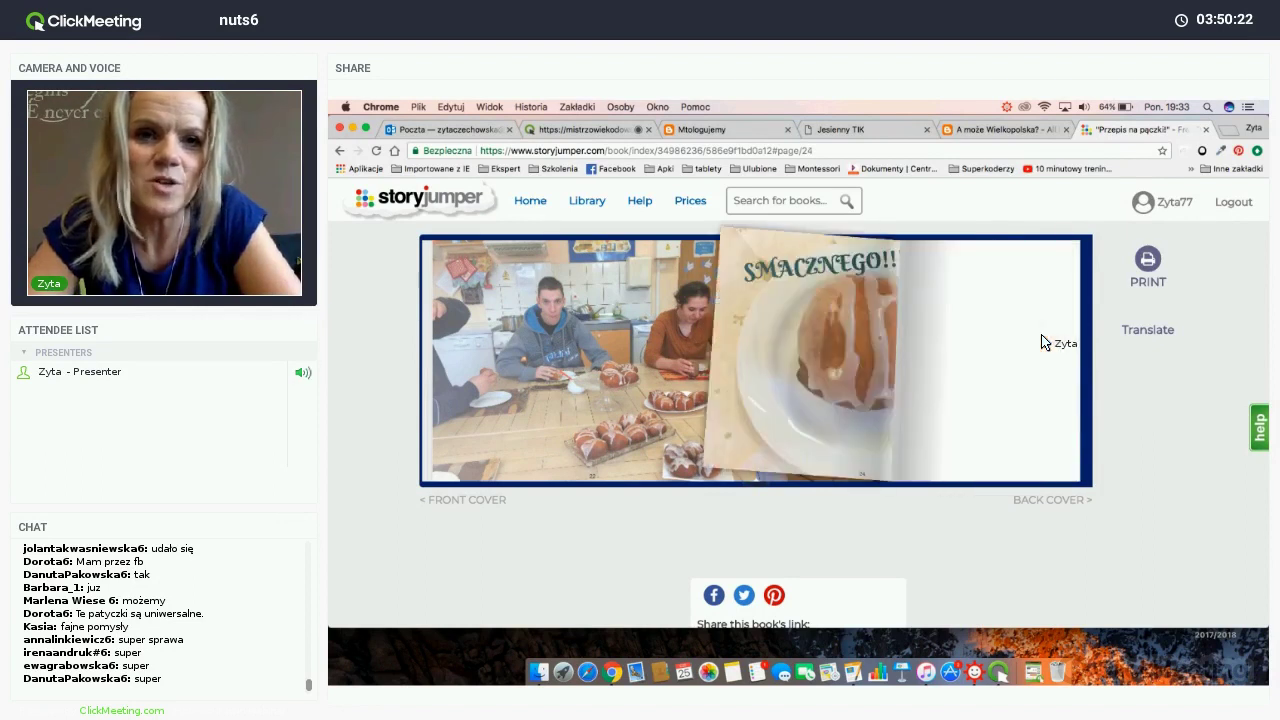
left_click(1042, 335)
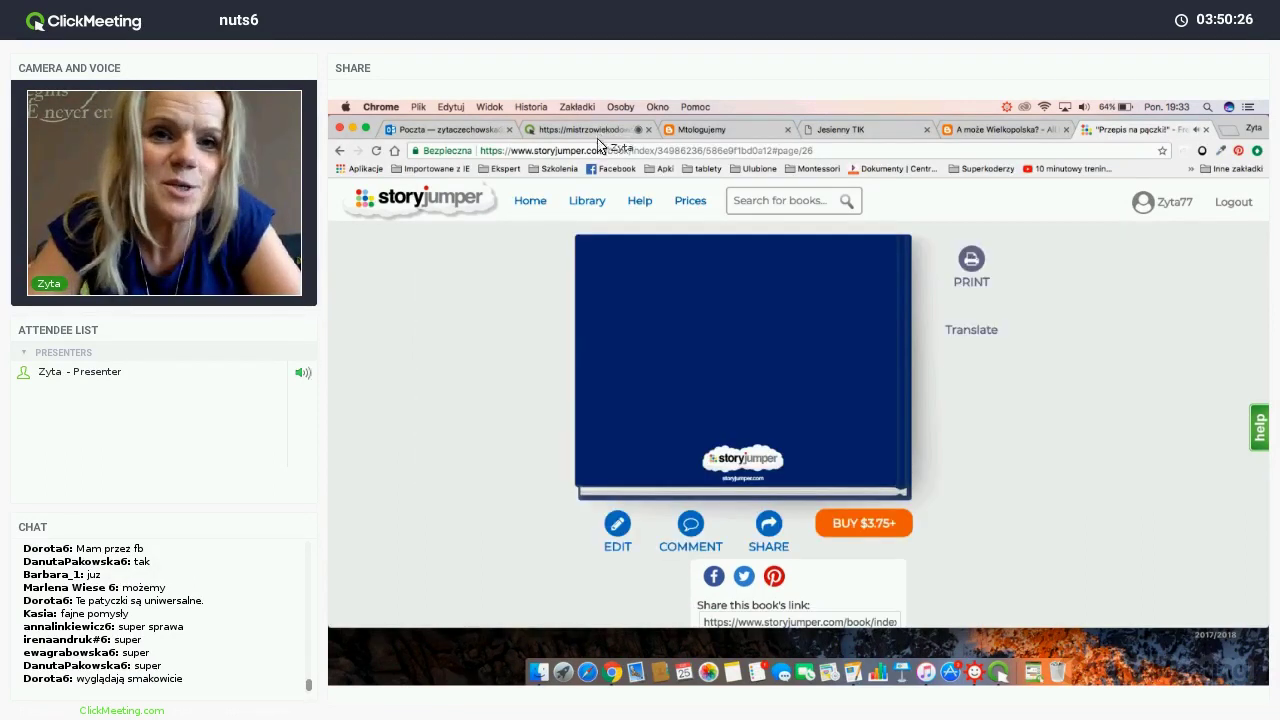
Step: Switch from StoryJumper to the ClickMeeting meeting tab with Super+2
key("super+2")
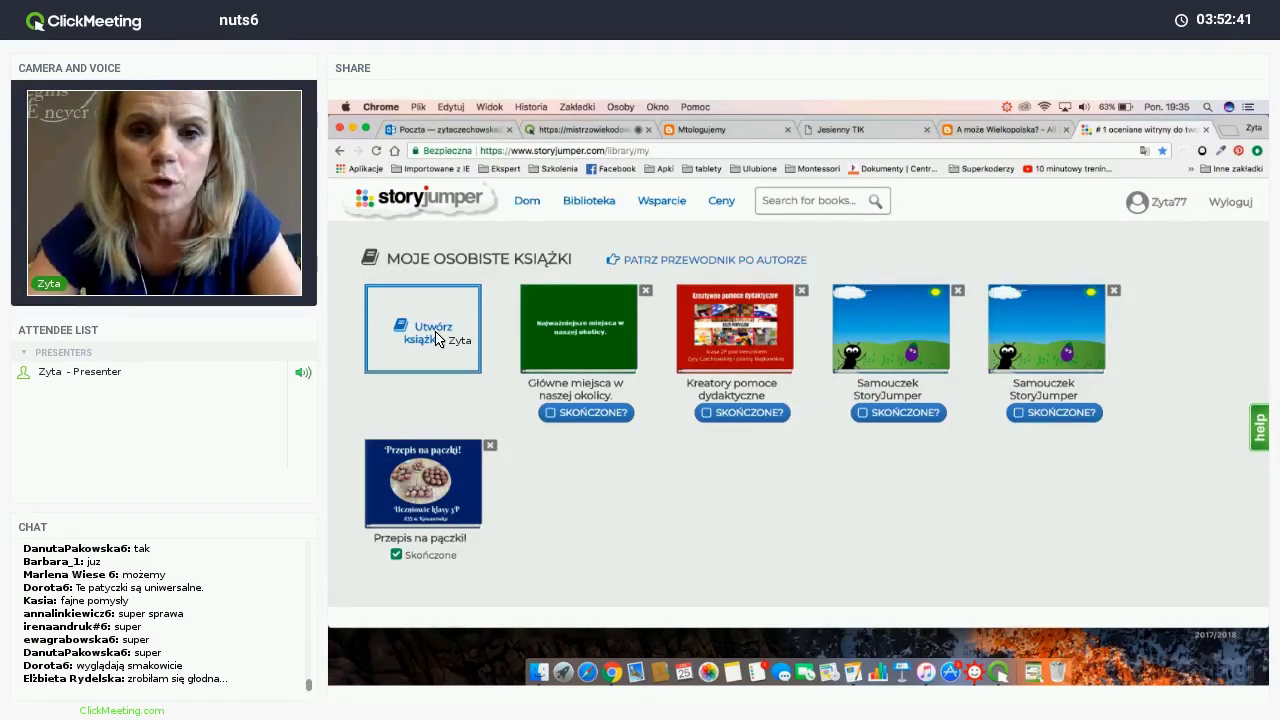
Step: Use the 'Utwórz książkę' tile in the library to begin a new book
left_click(437, 339)
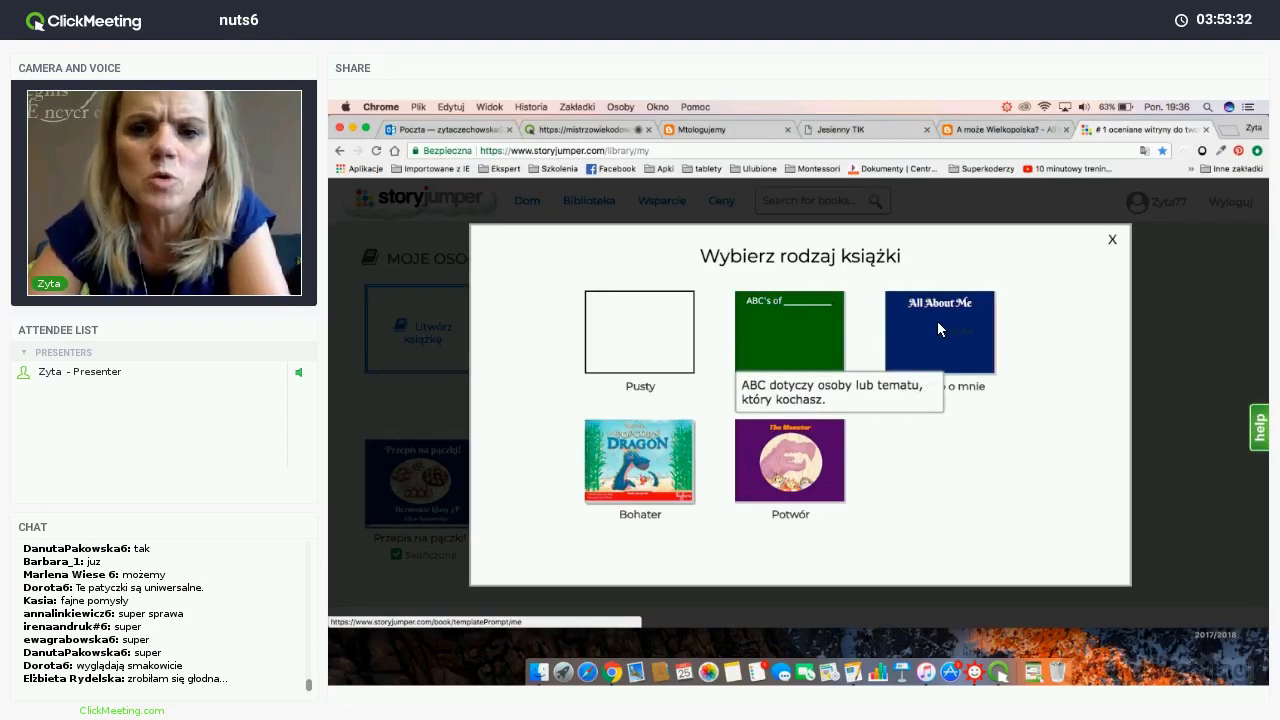
Step: Look over the book templates: Pusty, ABC, Wszystko o mnie, Bohater and Potwór
mouse_move(899, 320)
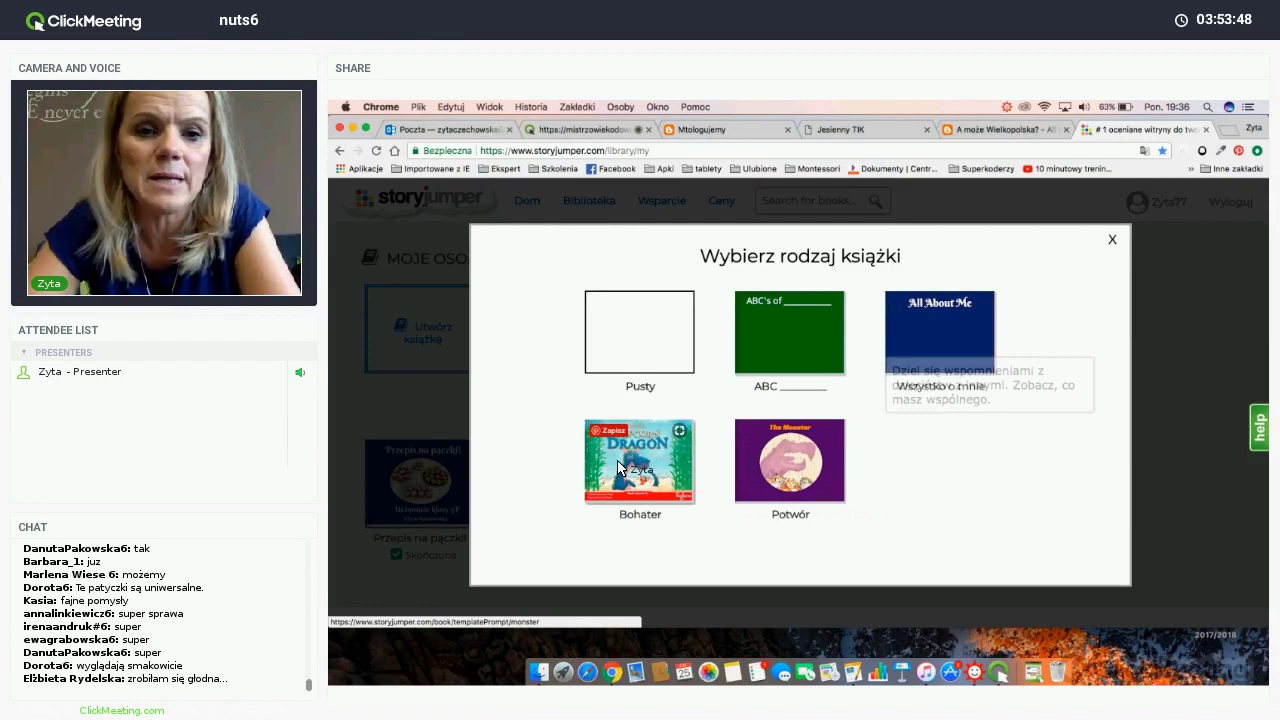
mouse_move(622, 468)
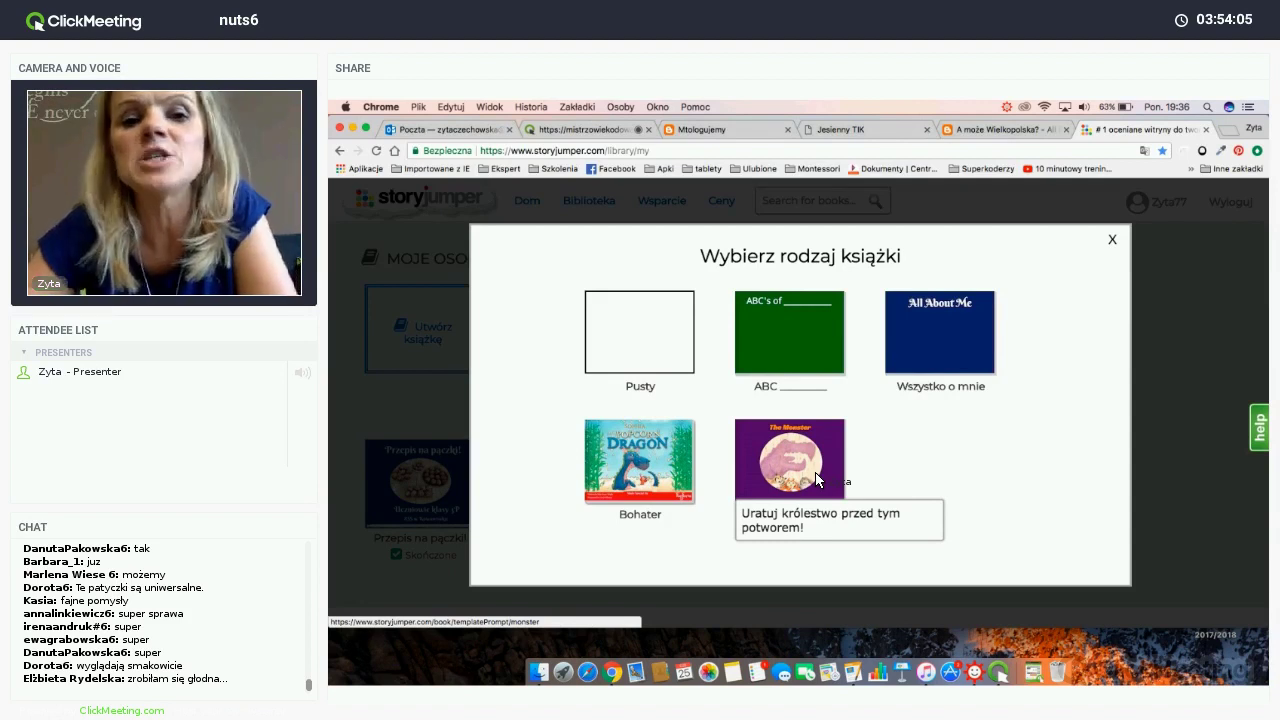
Step: Create a new book from the blank 'Pusty' template
left_click(674, 323)
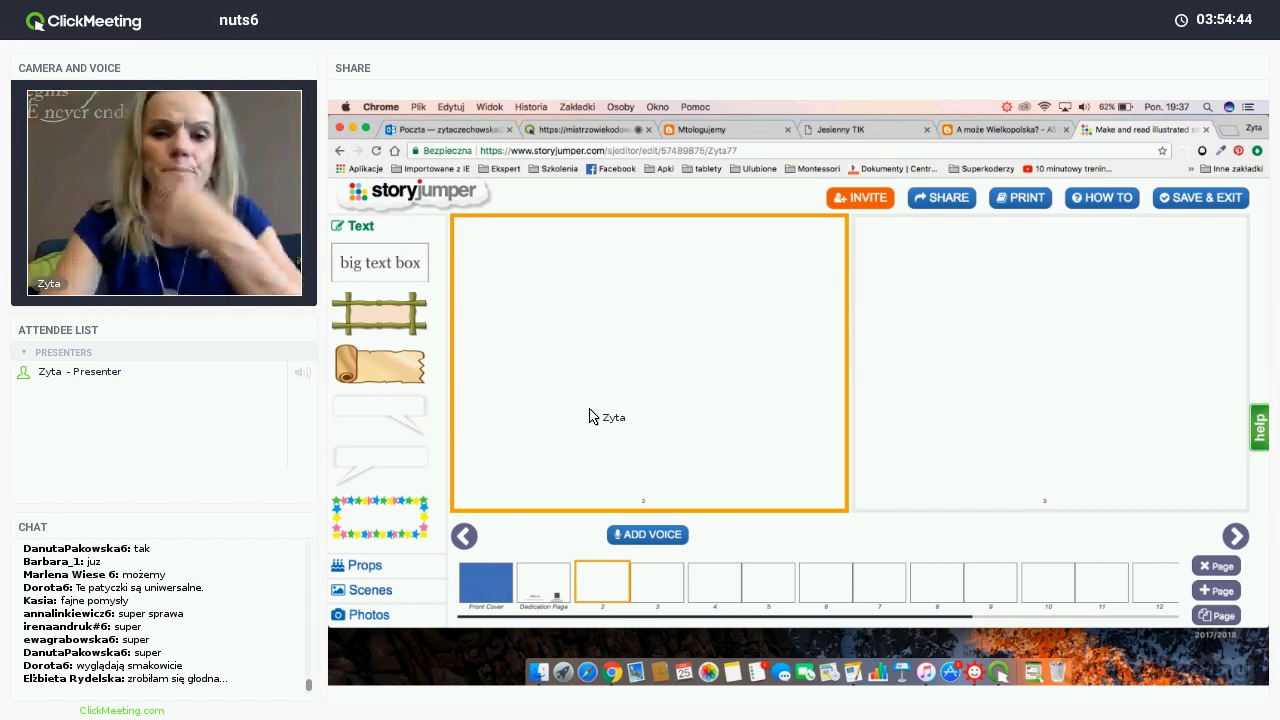
Step: Switch over to the ClickMeeting session page
left_click(582, 130)
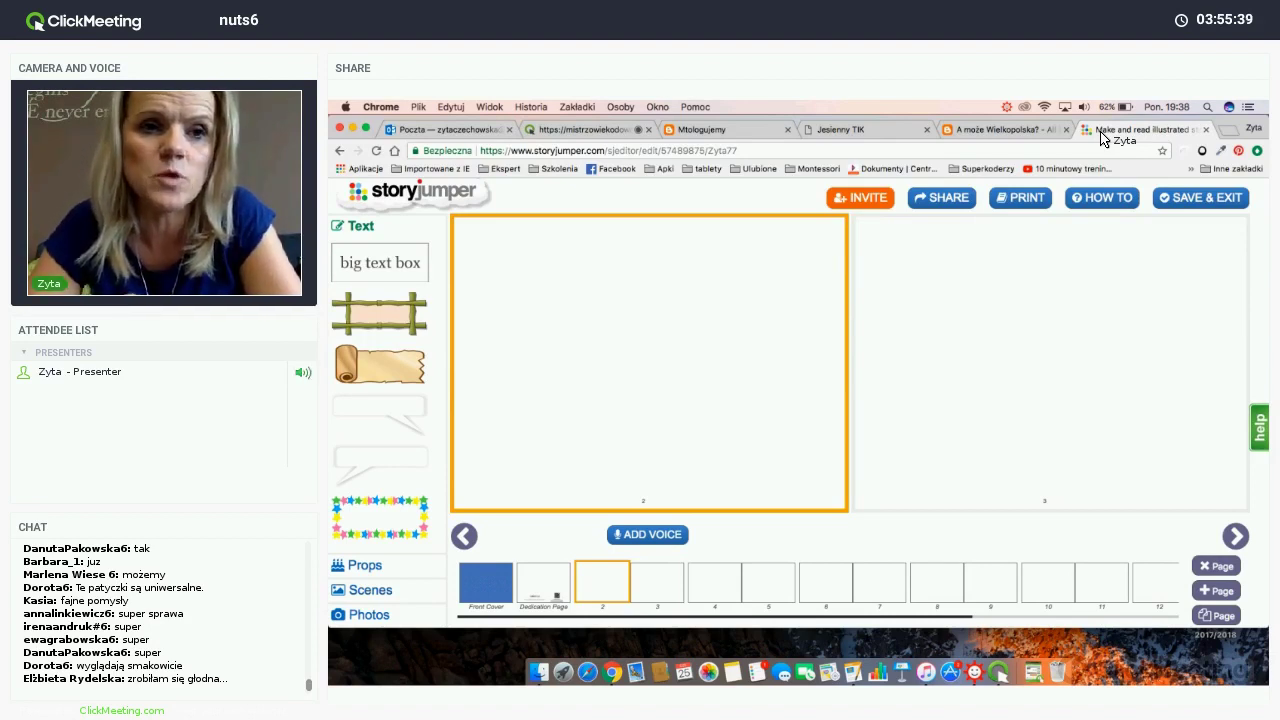
left_click(602, 131)
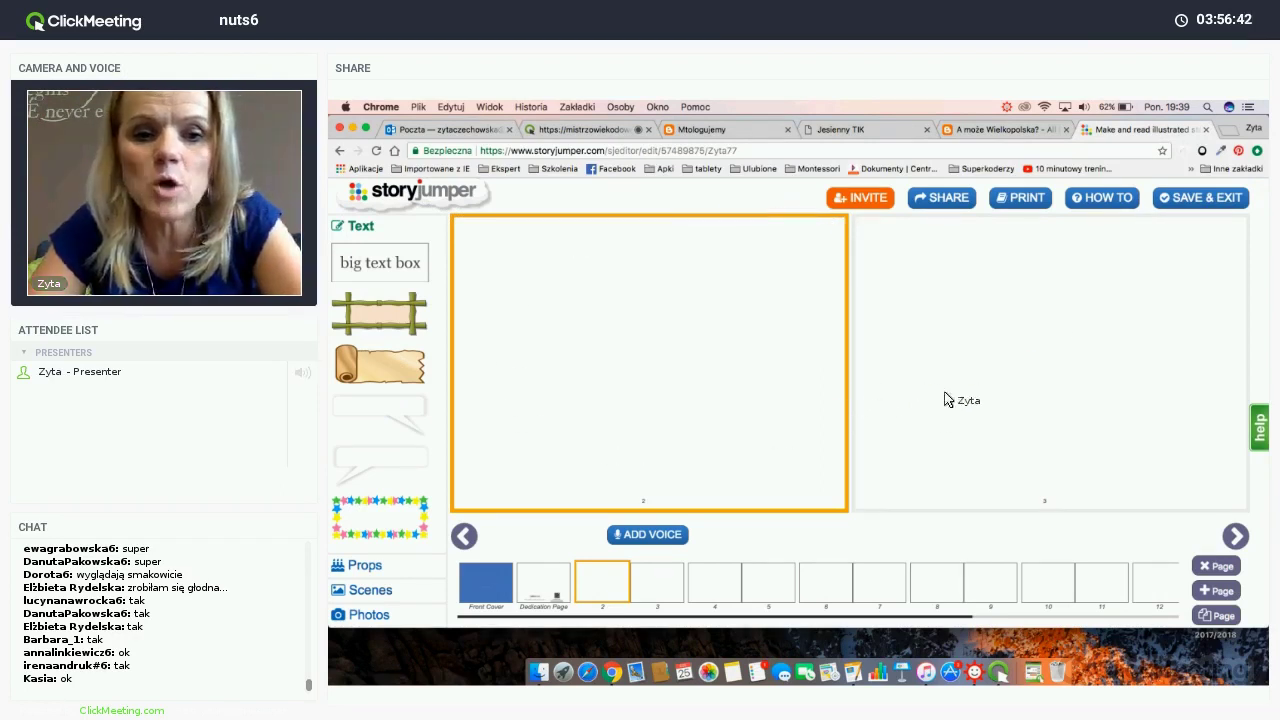
Step: Browse the front cover, dedication page and pages 4–5, ending back on the blue front cover
left_click(490, 590)
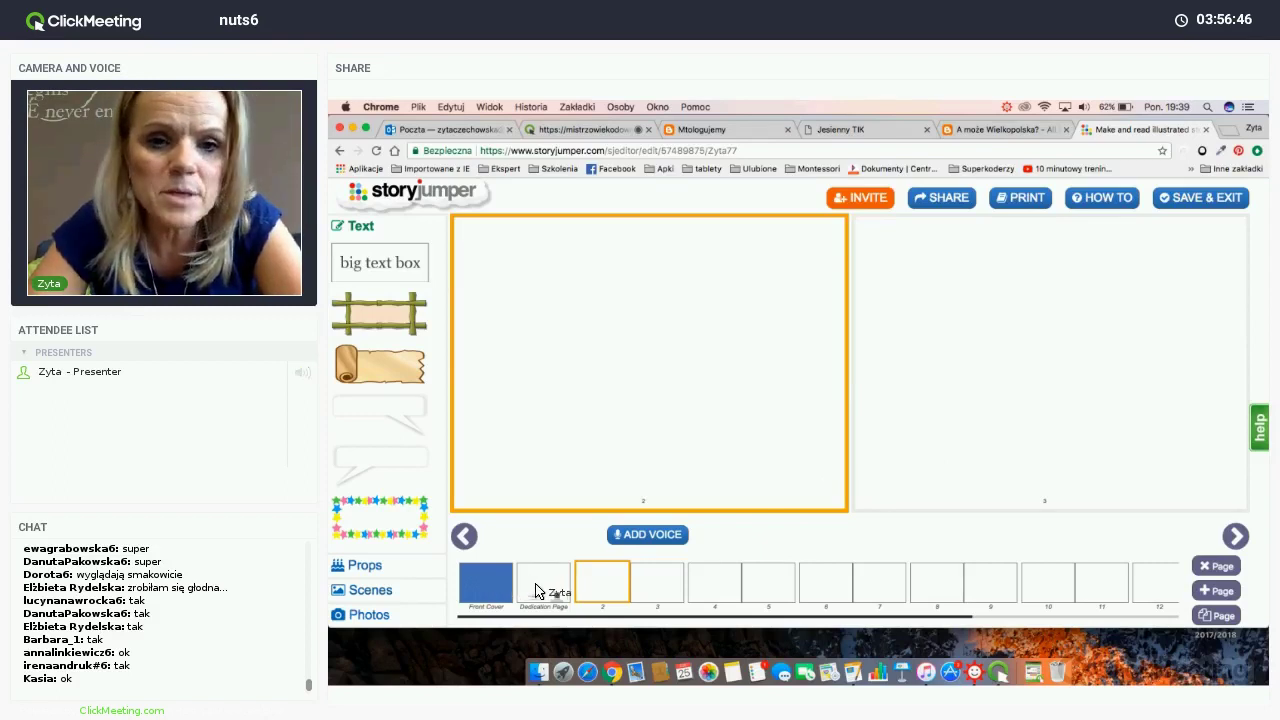
left_click(553, 592)
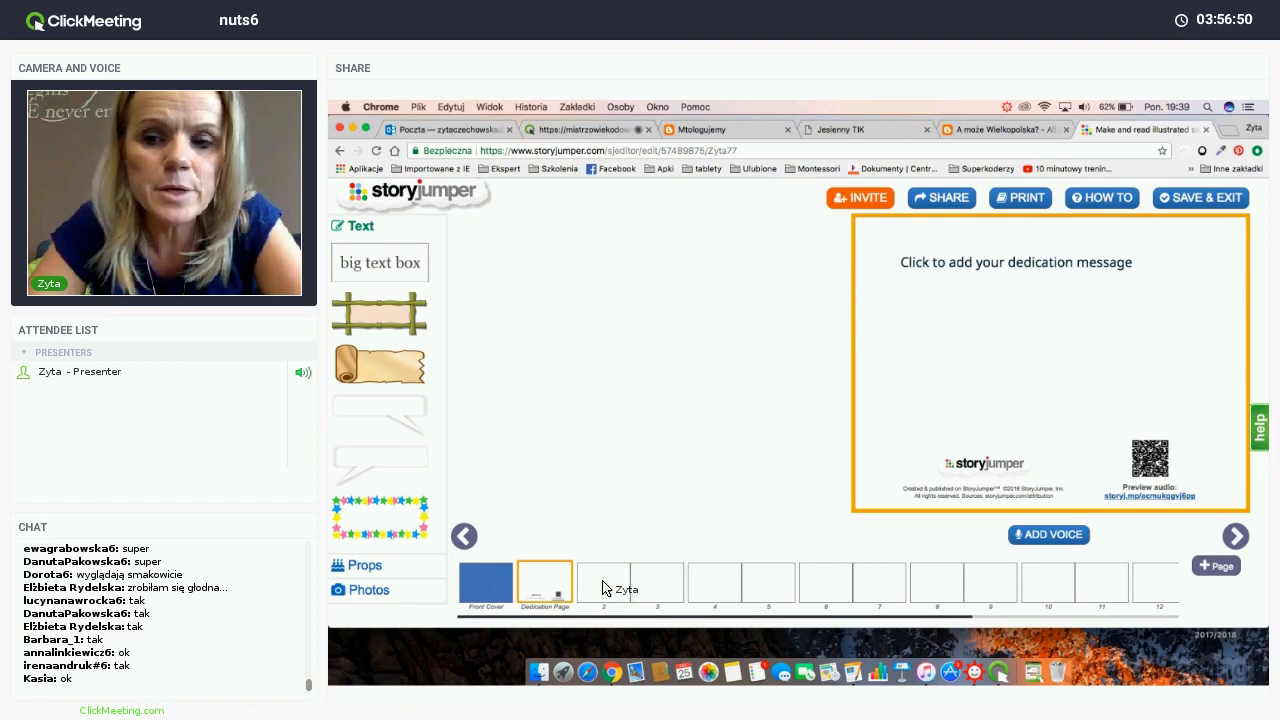
left_click(713, 584)
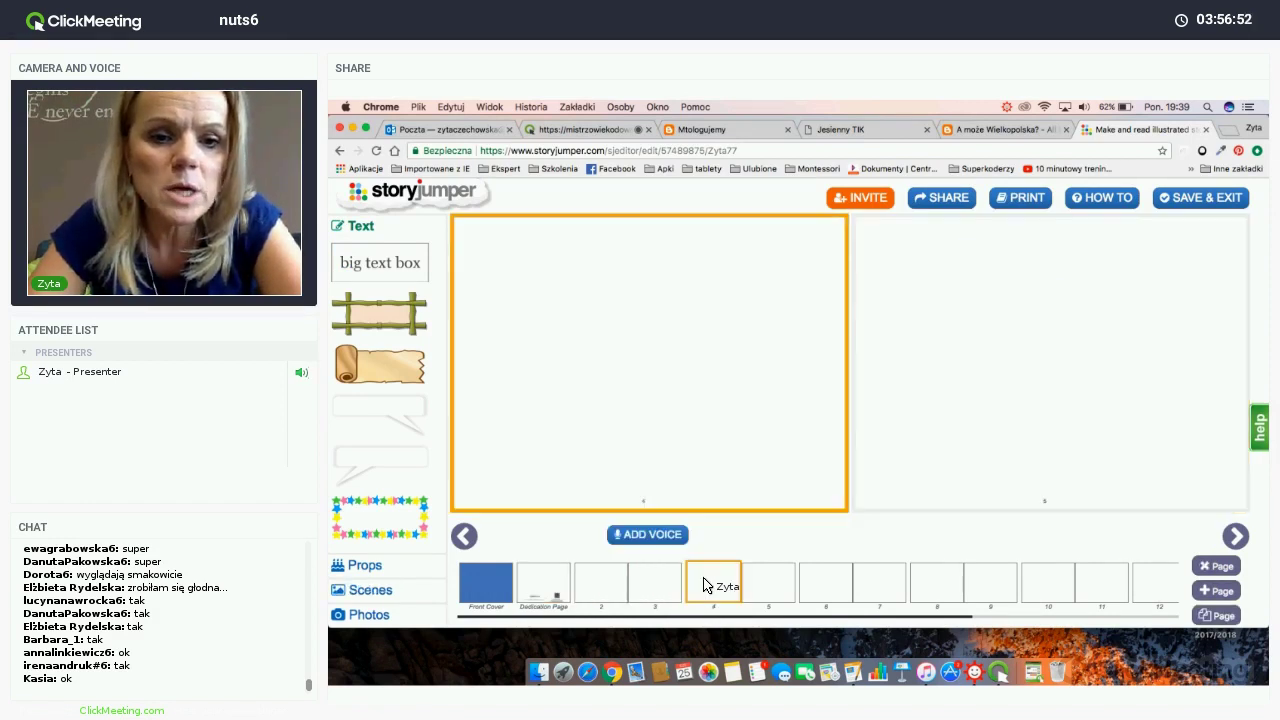
left_click(506, 584)
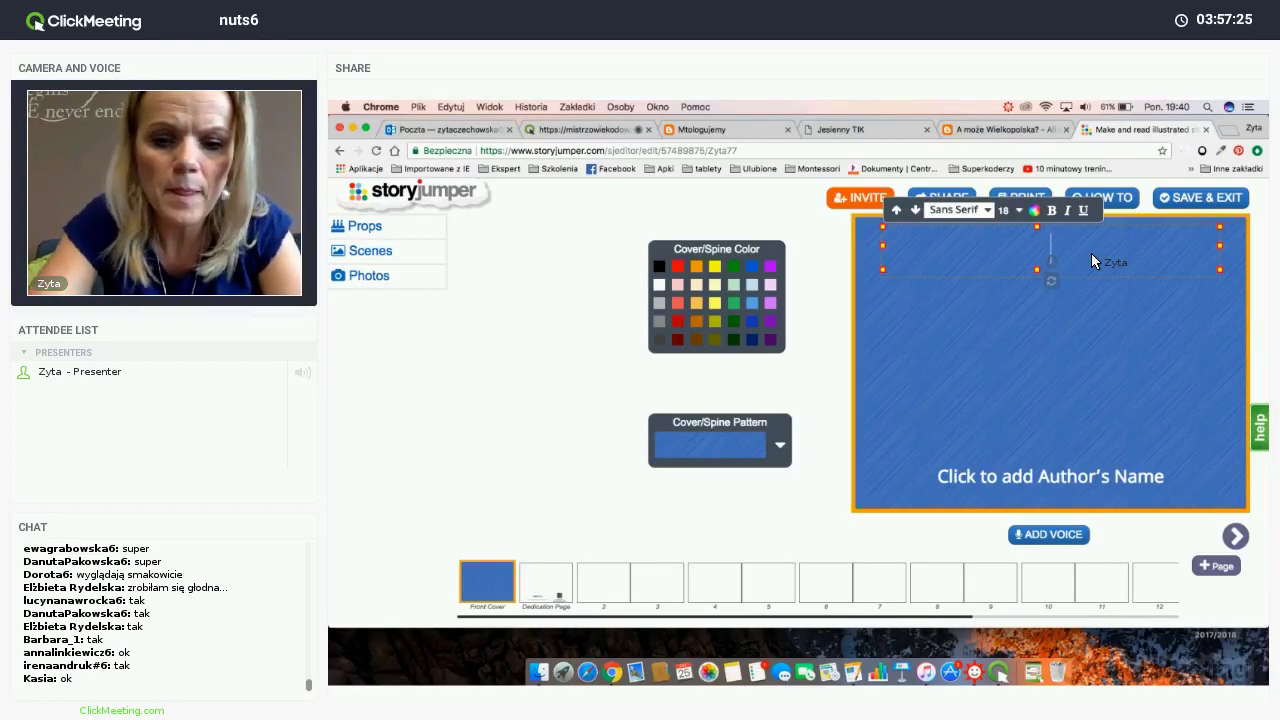
Step: Paste 'Flagi państw Mundial 2018' as the cover title, then enlarge, lower and widen its box
type("Mundial 2018")
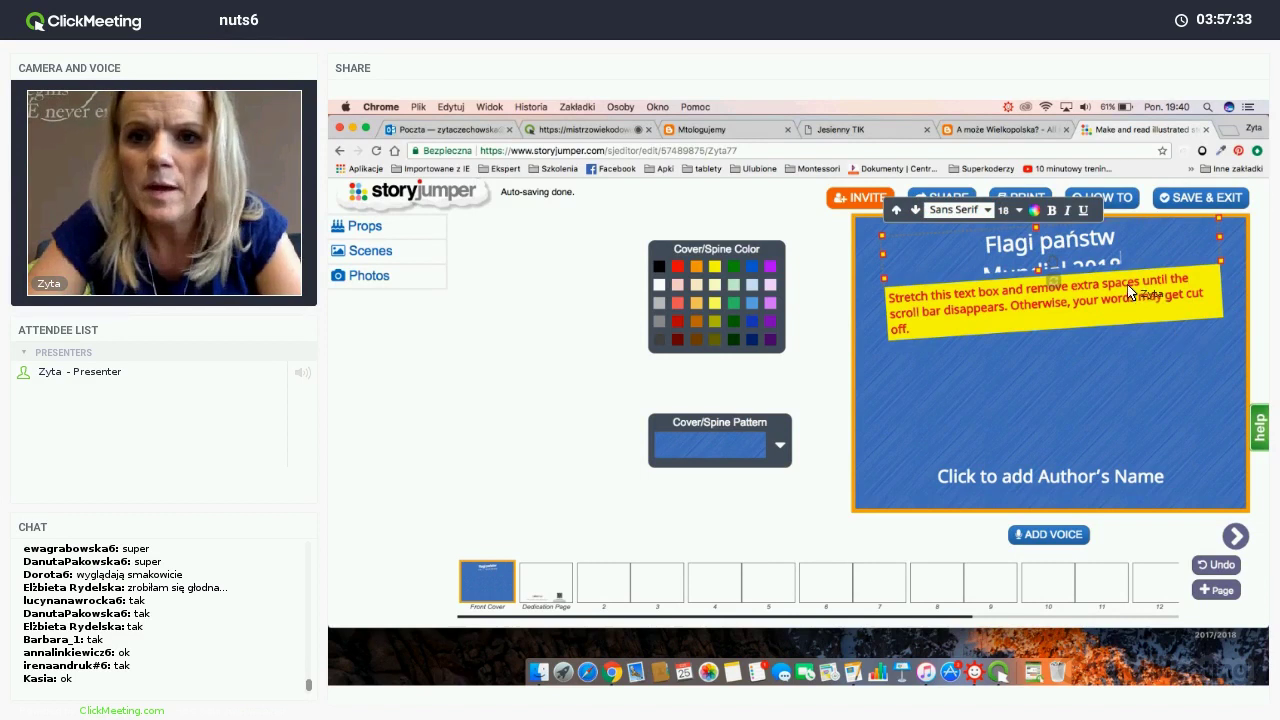
left_click_drag(1117, 280, 1095, 333)
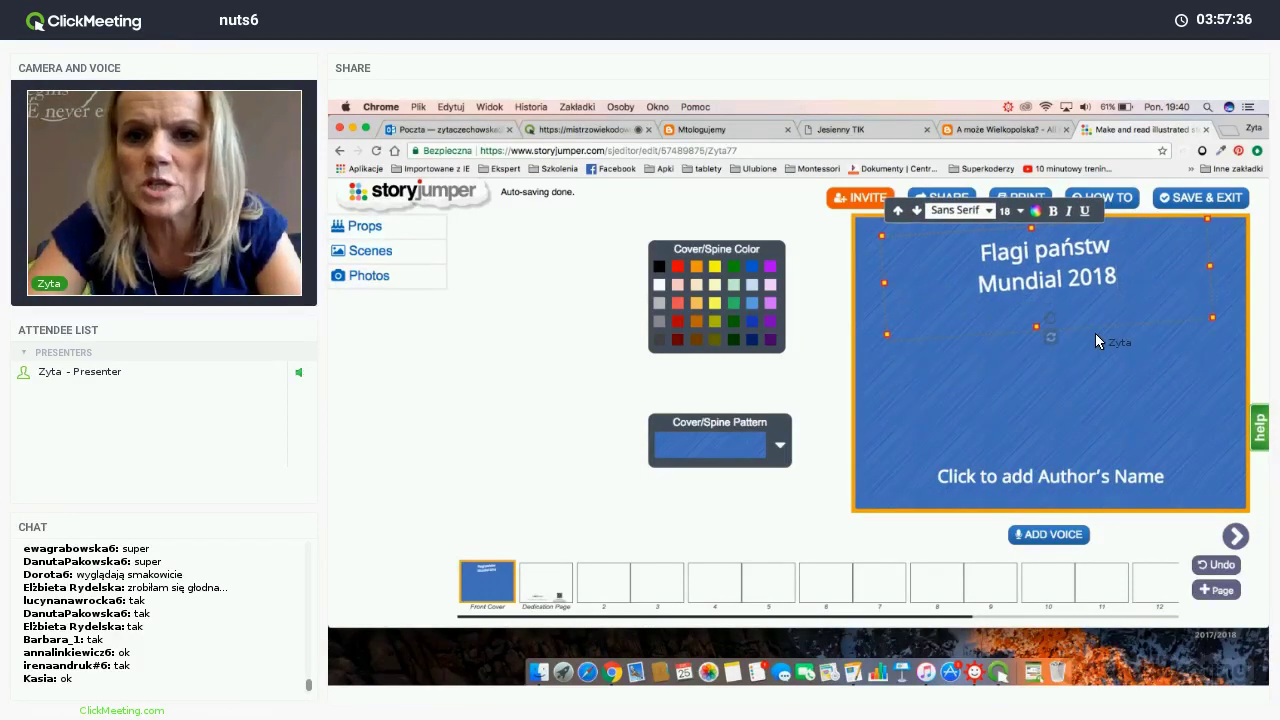
left_click(1068, 248)
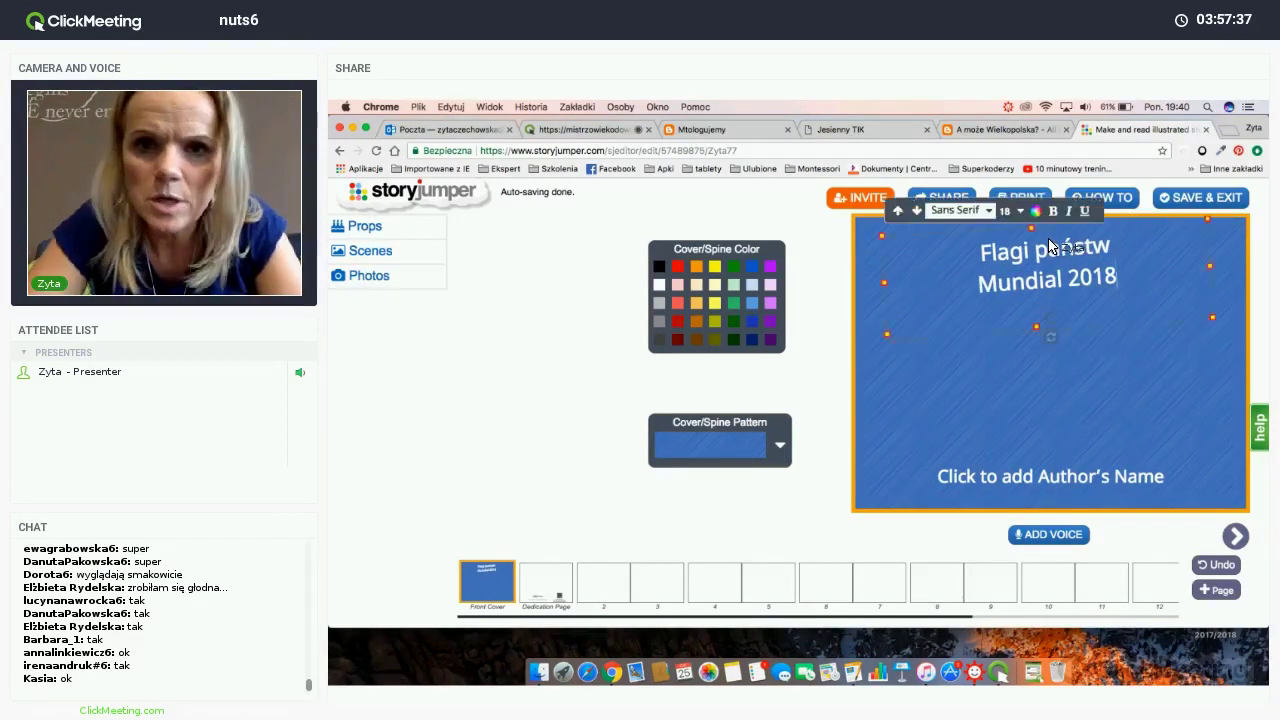
left_click(1016, 297)
left_click(1051, 318)
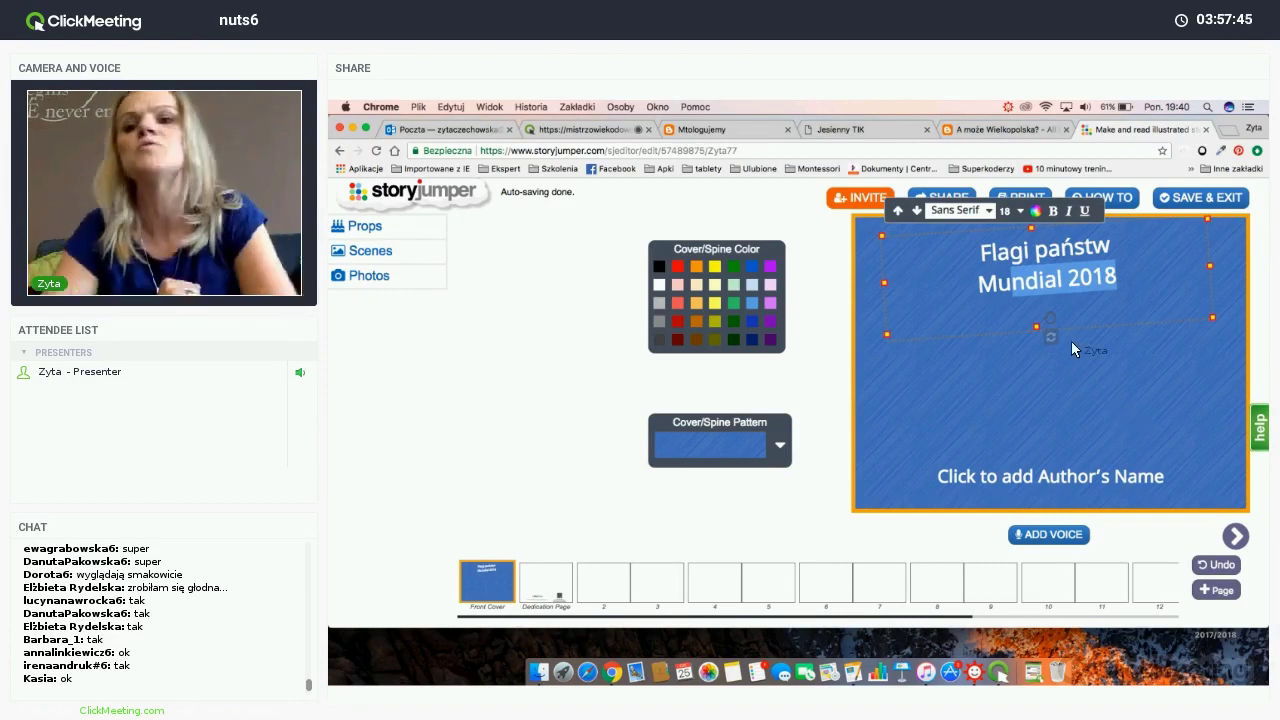
left_click_drag(1071, 341, 1065, 378)
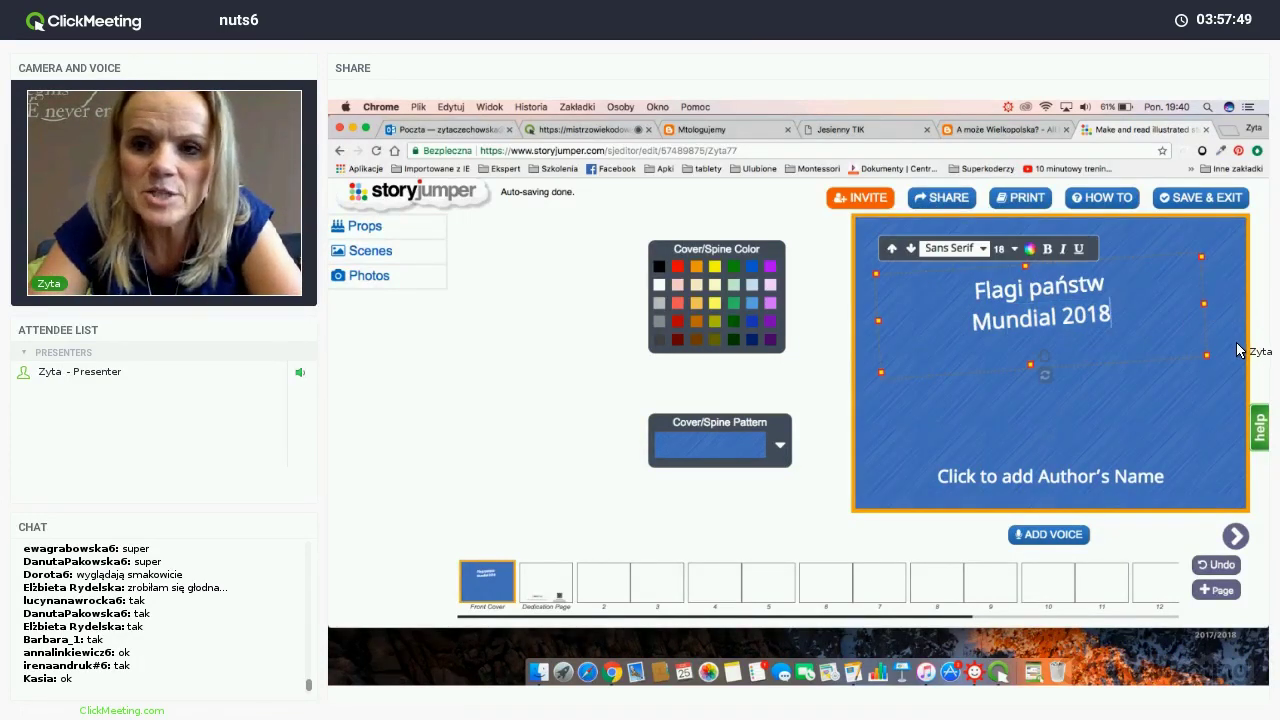
left_click_drag(1180, 372, 1203, 357)
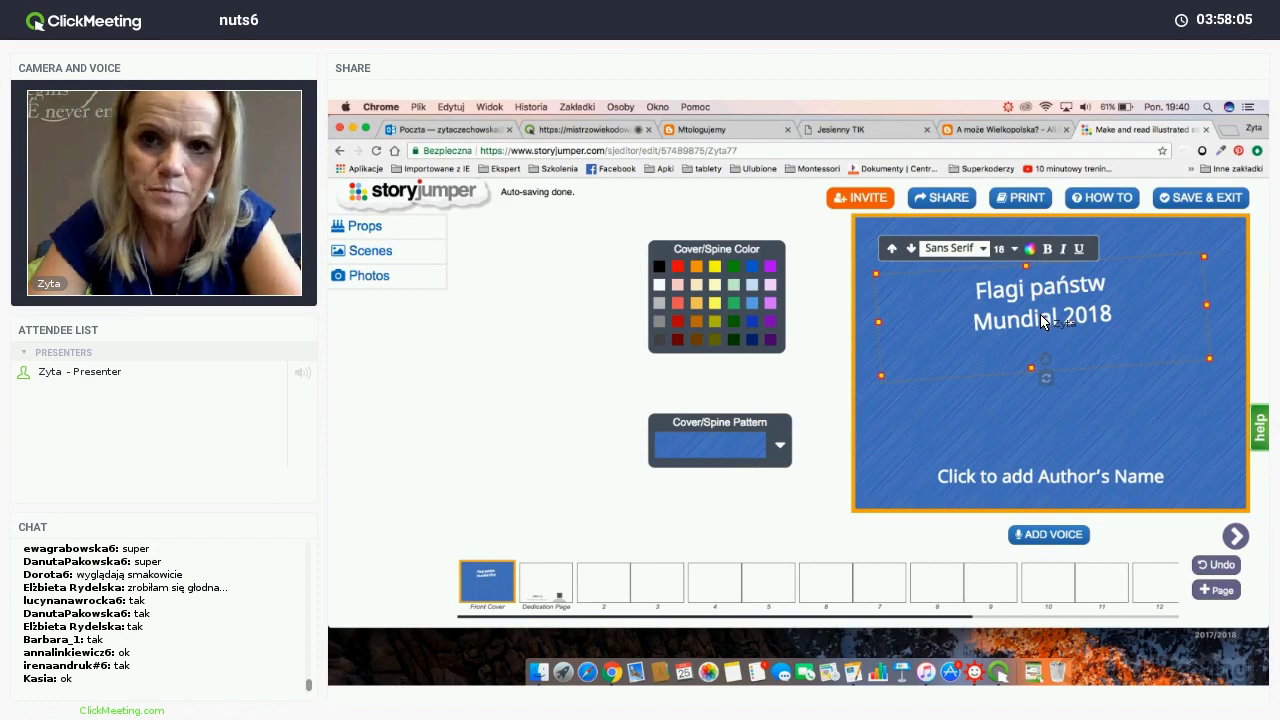
Step: Select the whole cover title and set its font to Berkshire after trying Chewy
left_click(1043, 320)
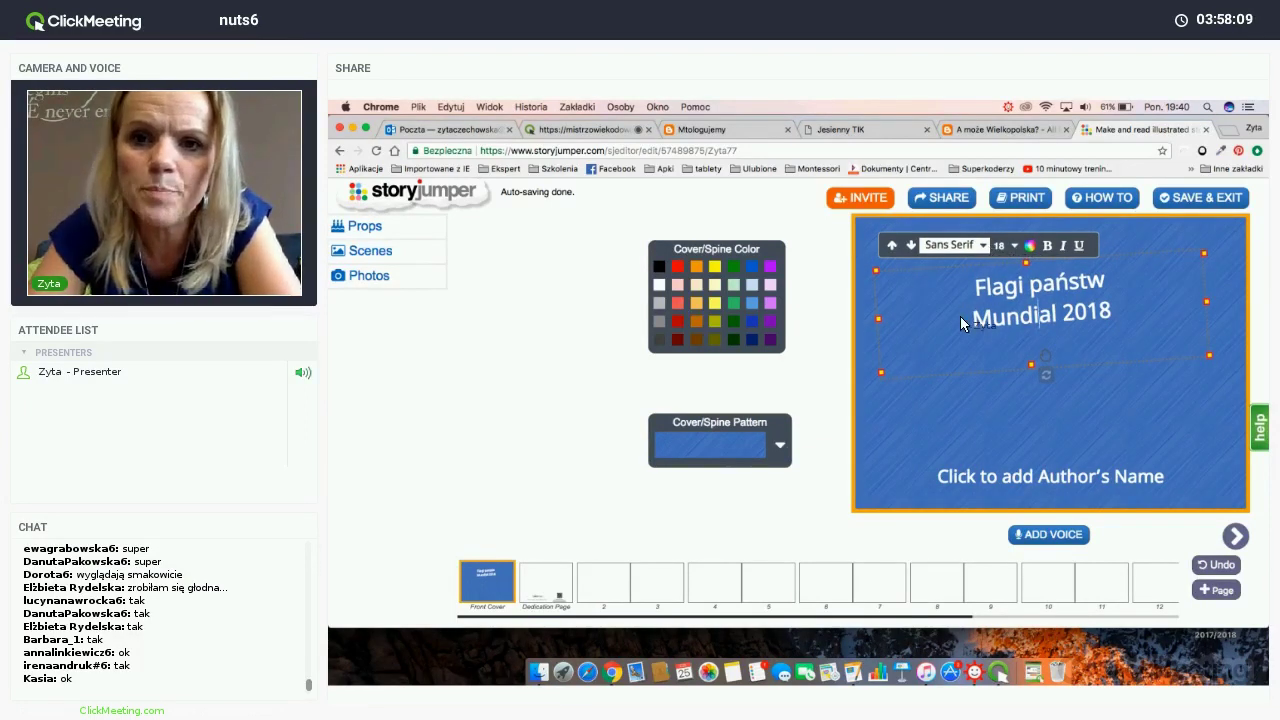
left_click(955, 245)
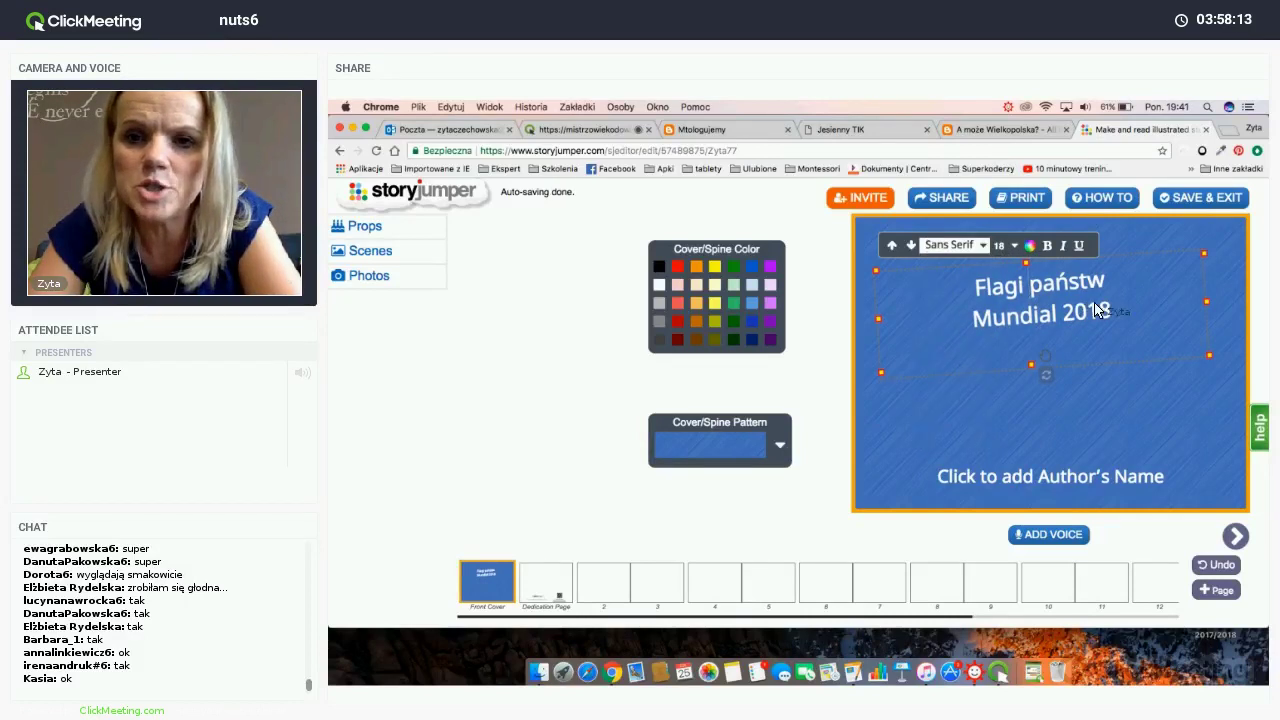
left_click_drag(1110, 313, 934, 272)
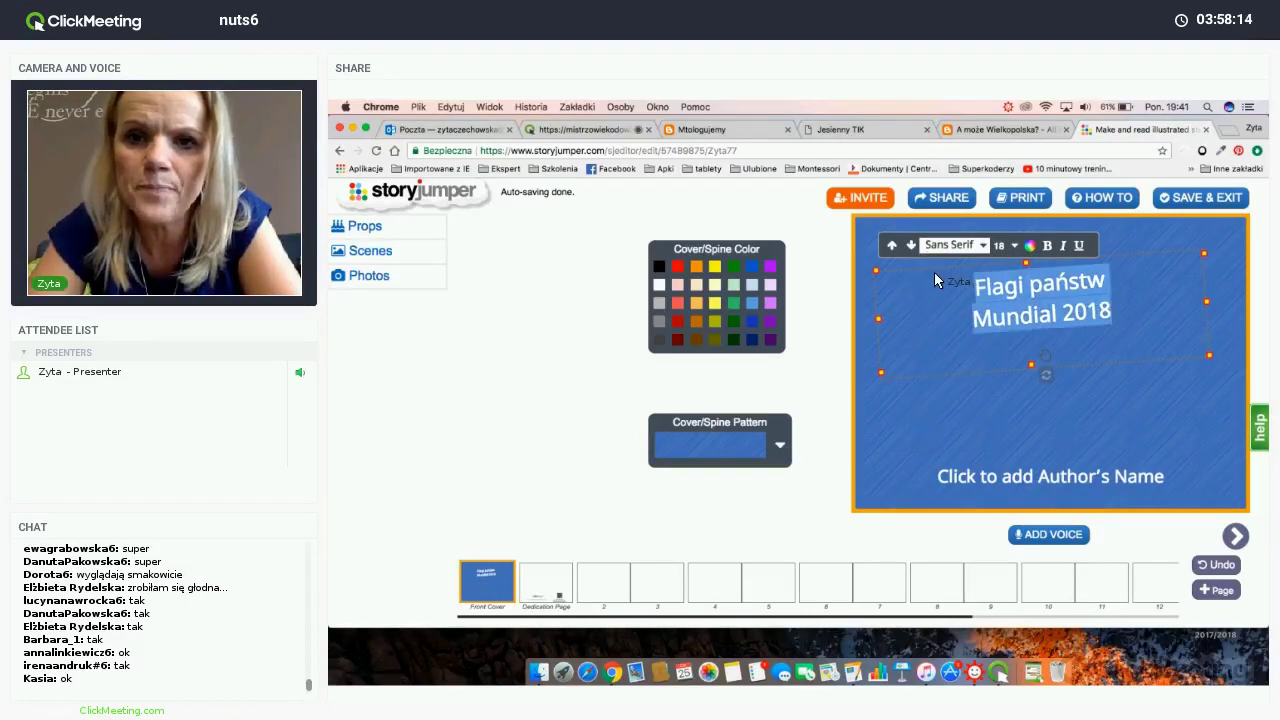
left_click(985, 245)
left_click(966, 324)
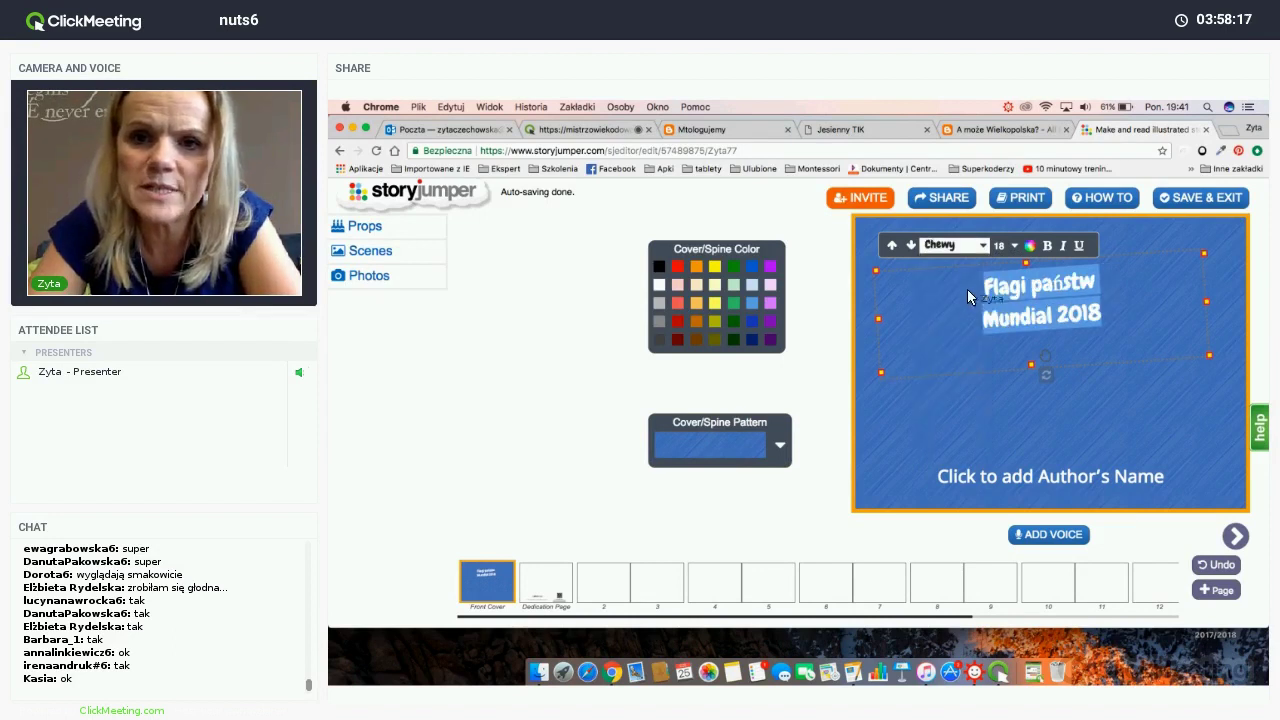
left_click(981, 245)
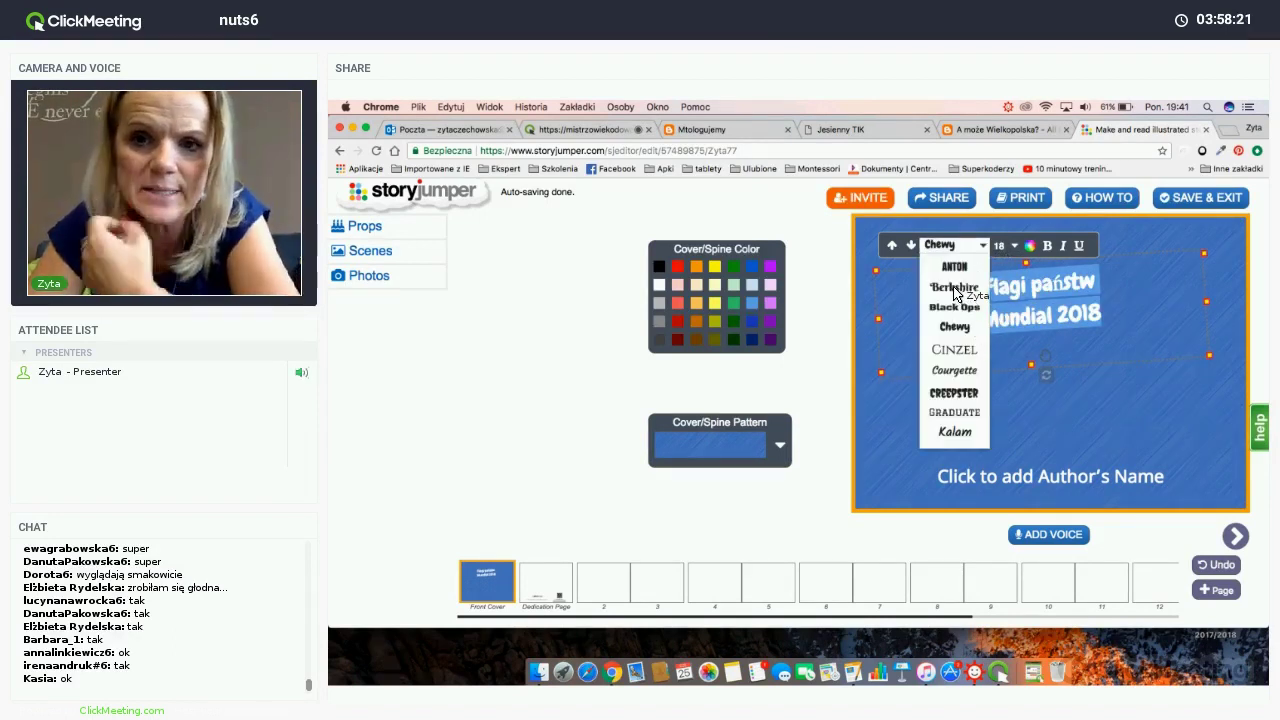
left_click(958, 288)
Step: Make the title font size 45, dark navy and bold
left_click(1012, 245)
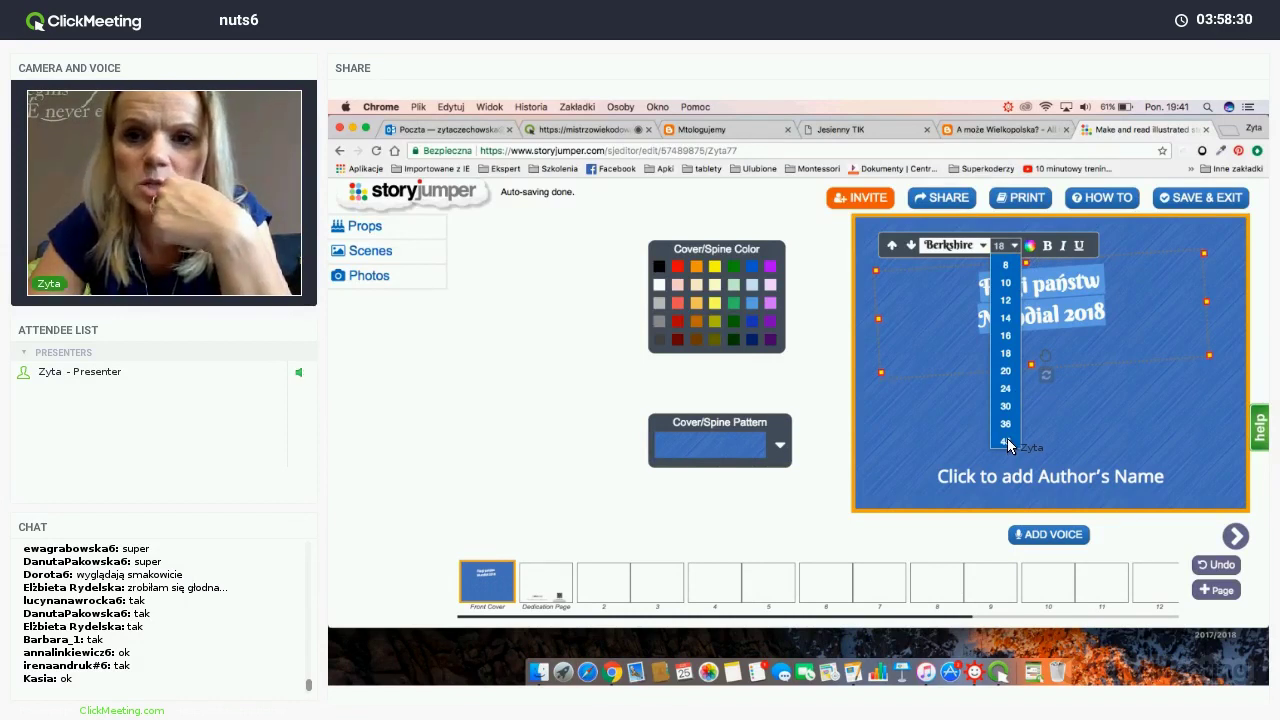
left_click(1006, 442)
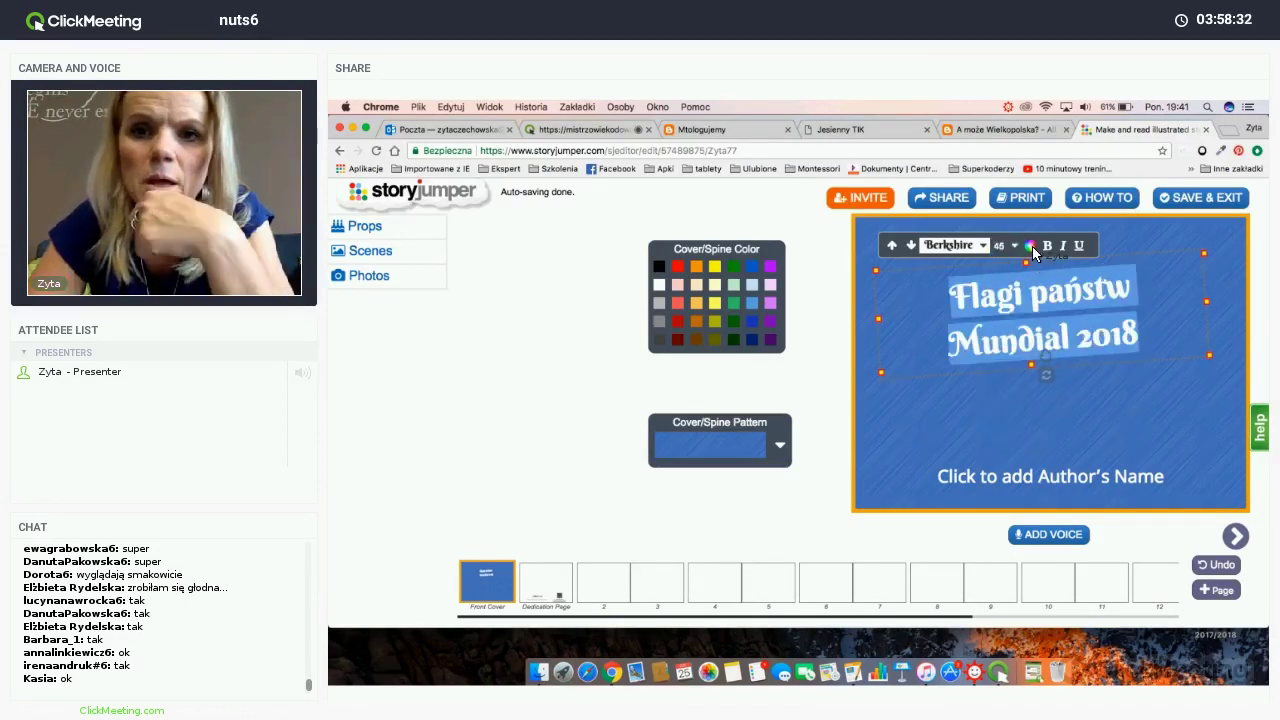
left_click(1029, 244)
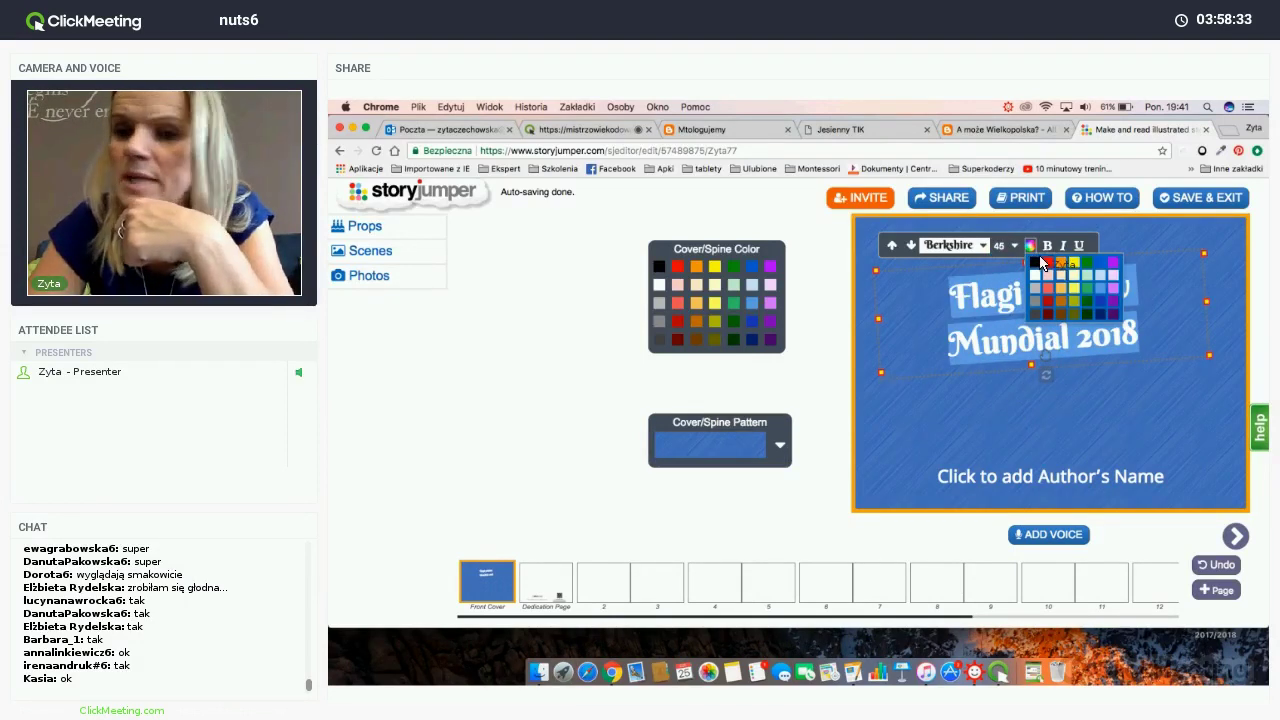
left_click(1099, 311)
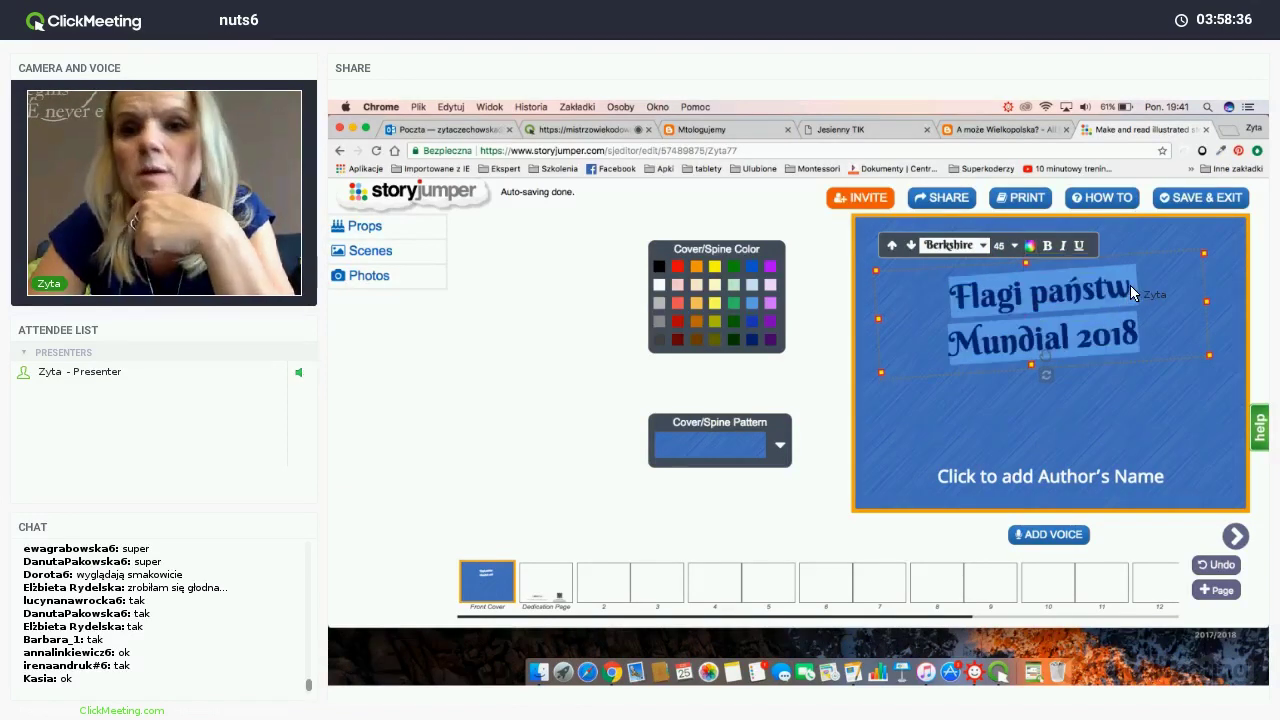
left_click(1048, 245)
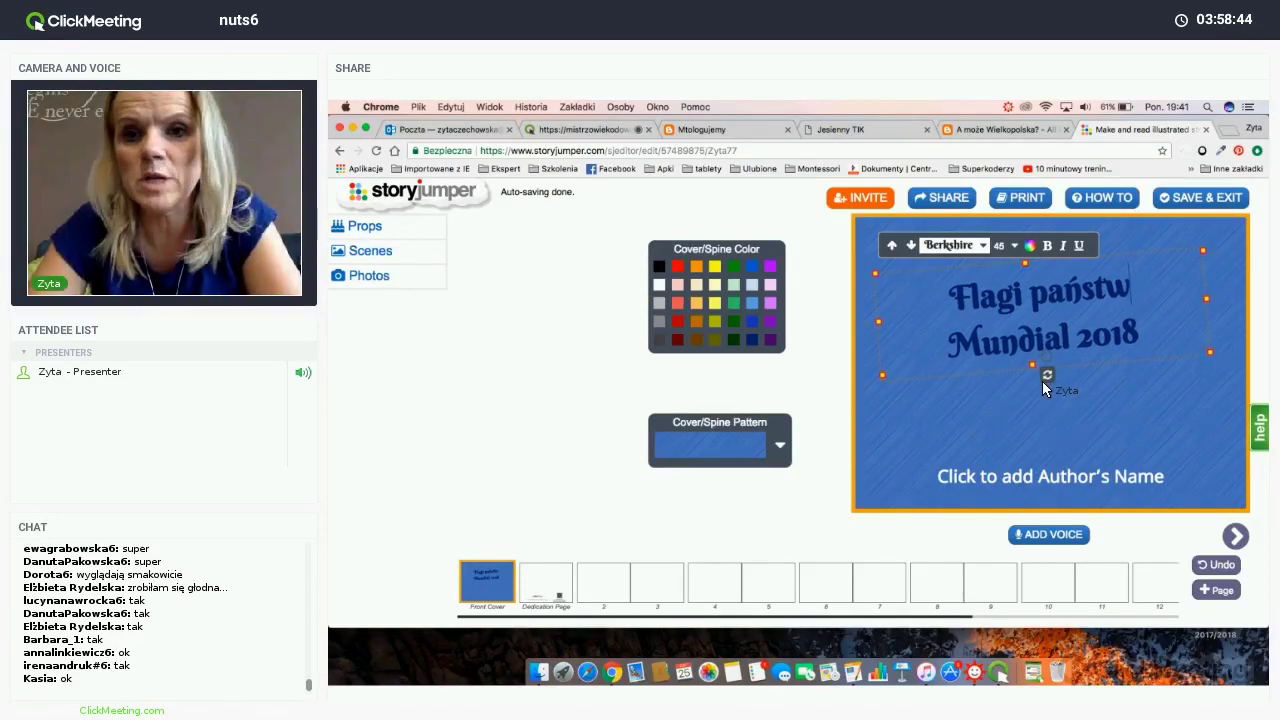
Step: Rotate the title back to level, shrink its box to fit the text, and select the author field
left_click_drag(1042, 381, 1057, 442)
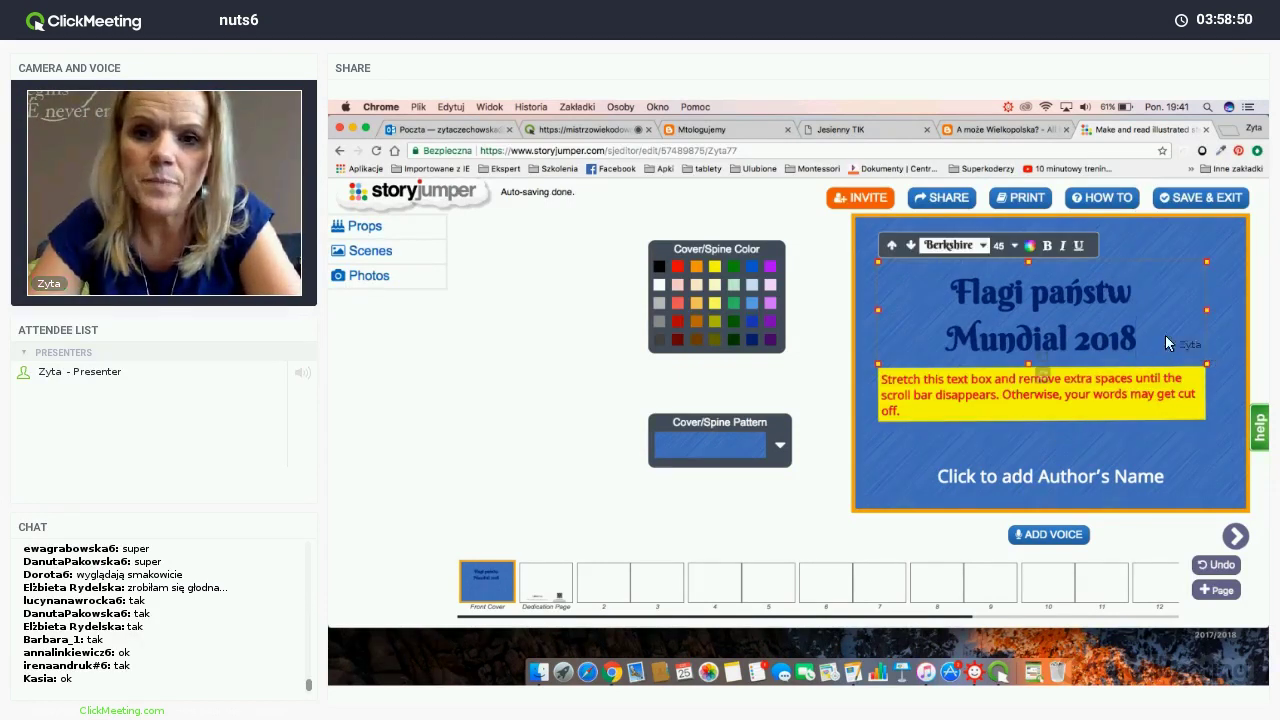
left_click_drag(1151, 325, 1108, 308)
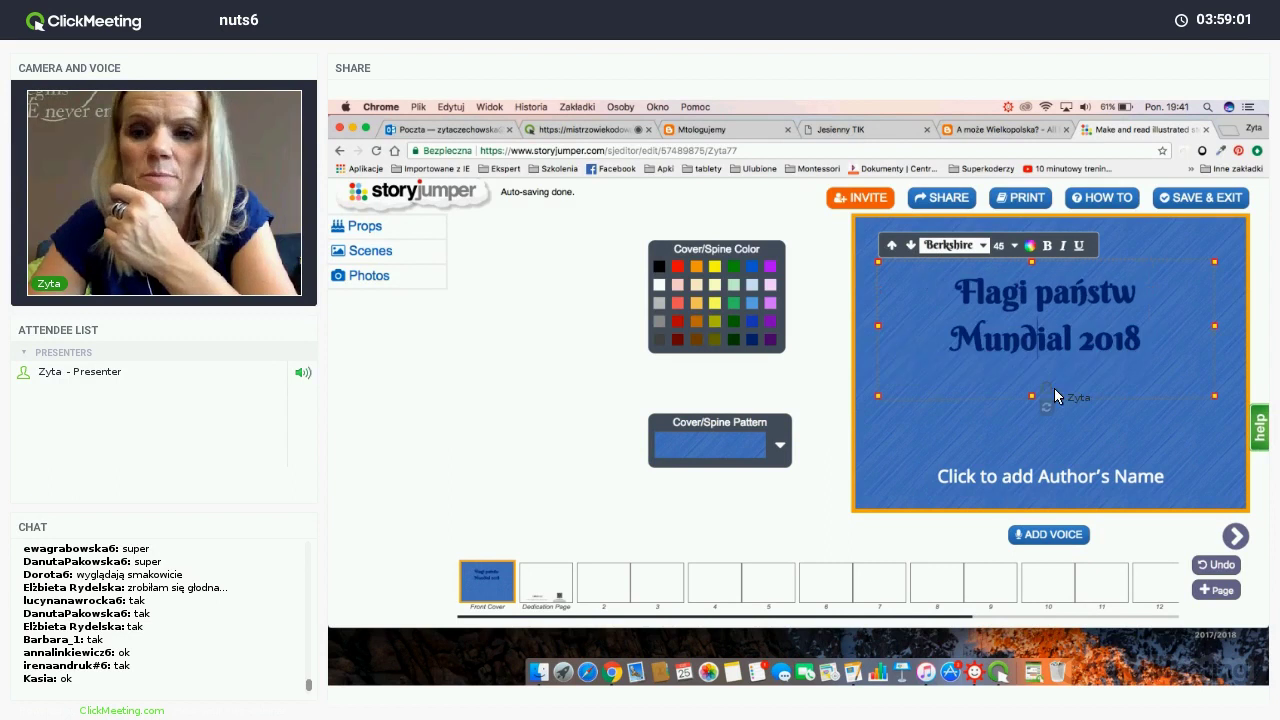
left_click(1034, 482)
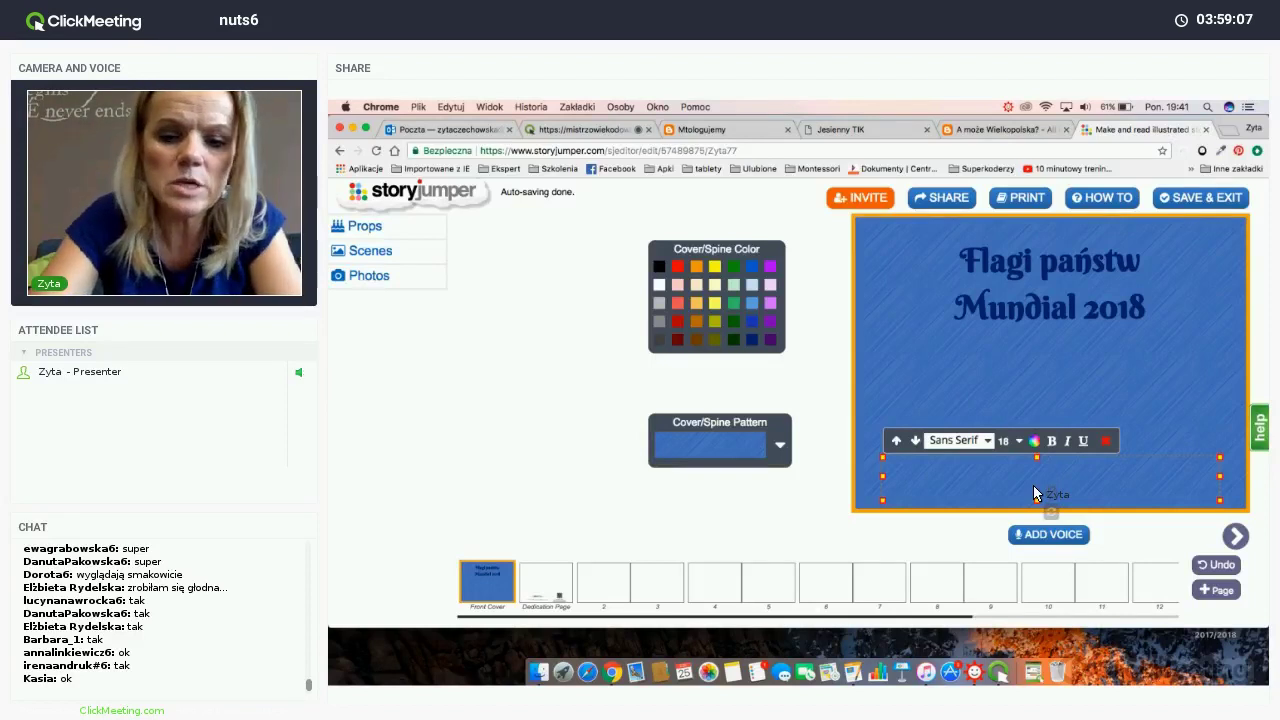
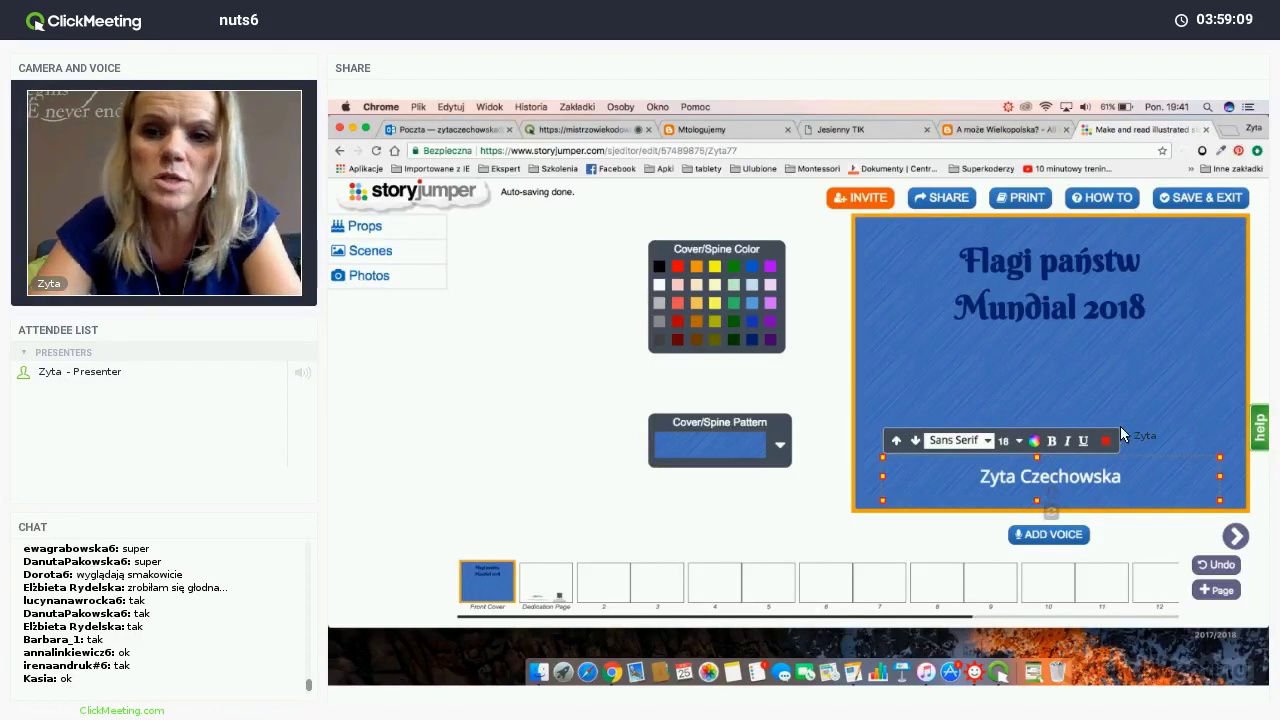
Step: Enter the author's full name in the cover's author name box
left_click(1133, 418)
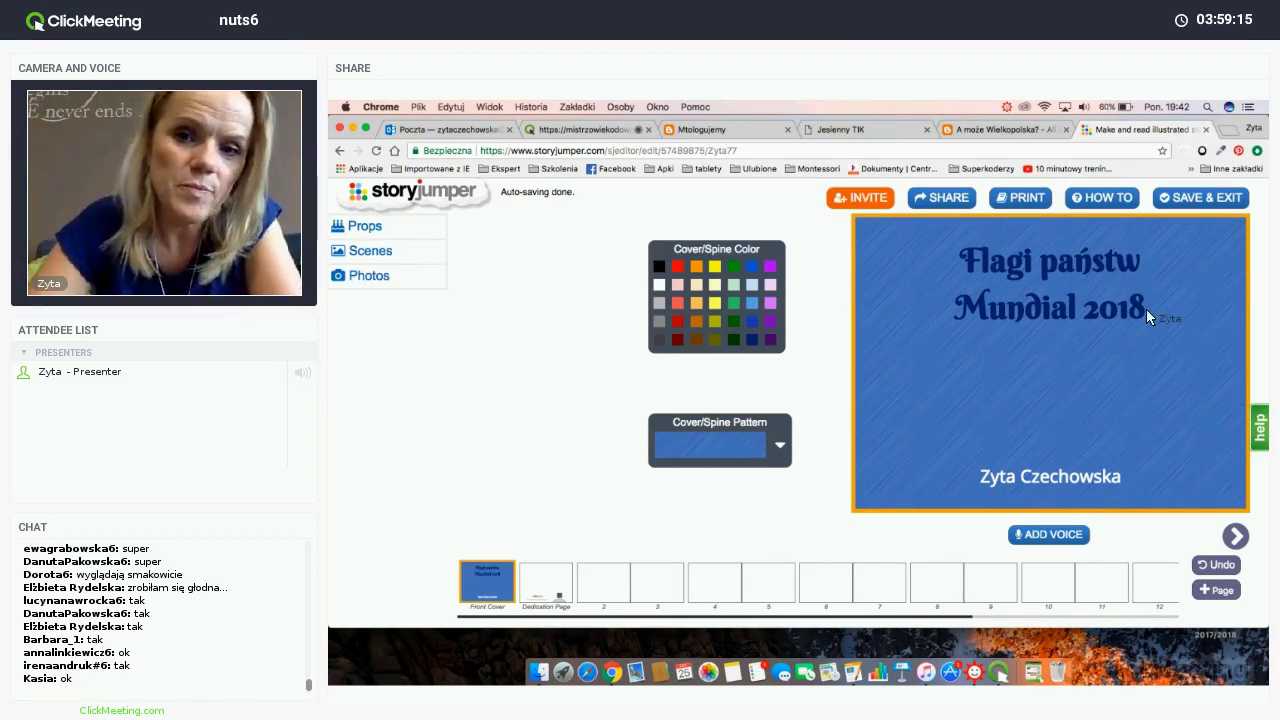
Step: Set the cover pattern to a lighter blue after trying the dark blue one
left_click(779, 446)
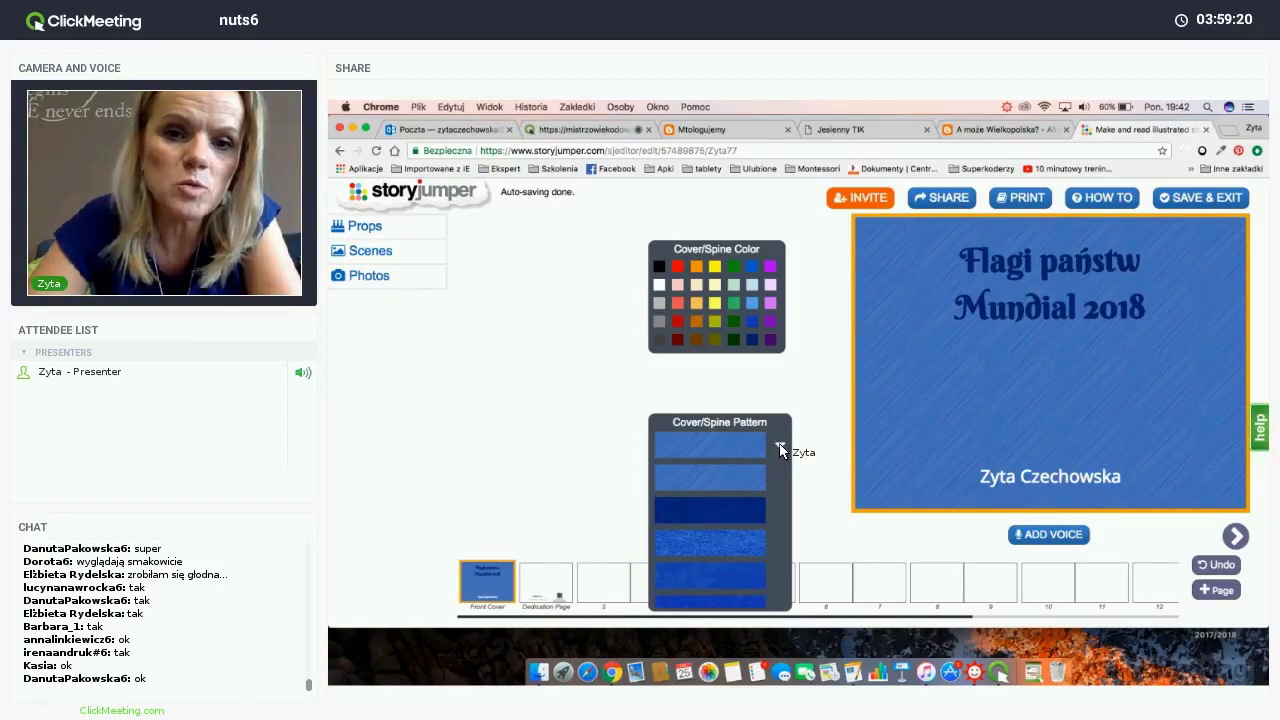
left_click(734, 510)
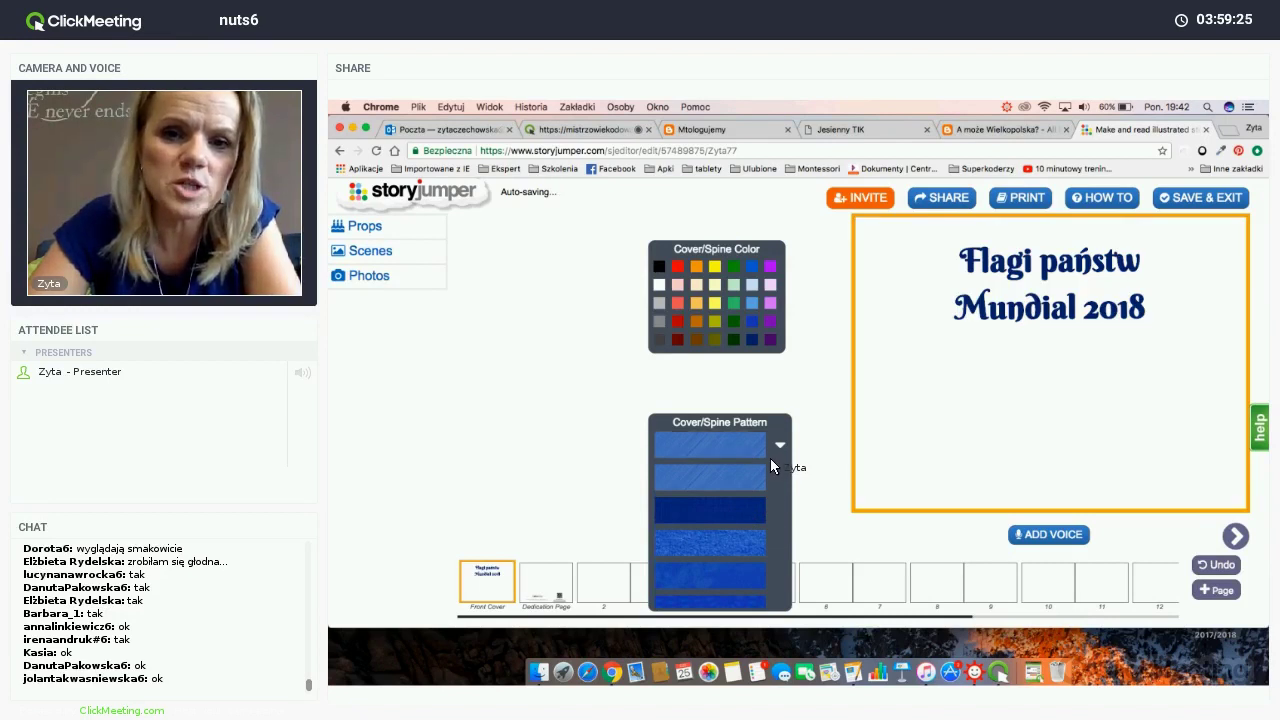
left_click(770, 458)
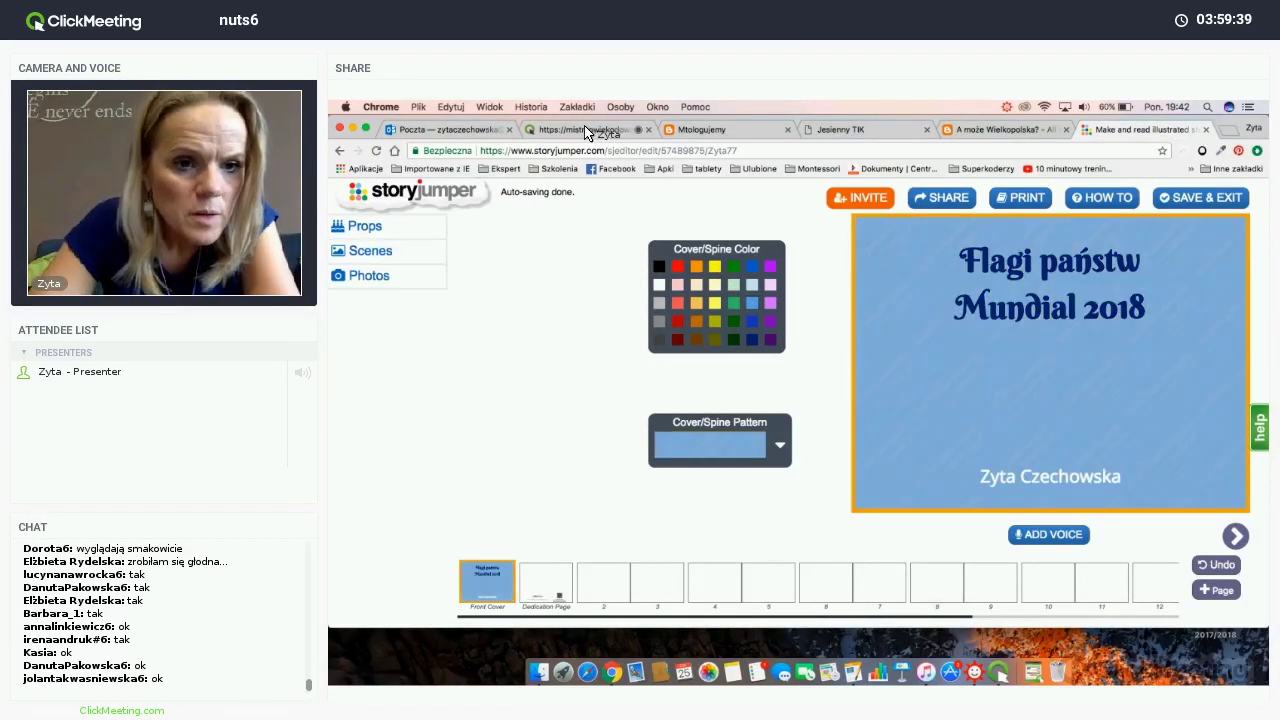
Step: Check the ClickMeeting screen-sharing page, then return to the StoryJumper book editor
left_click(636, 122)
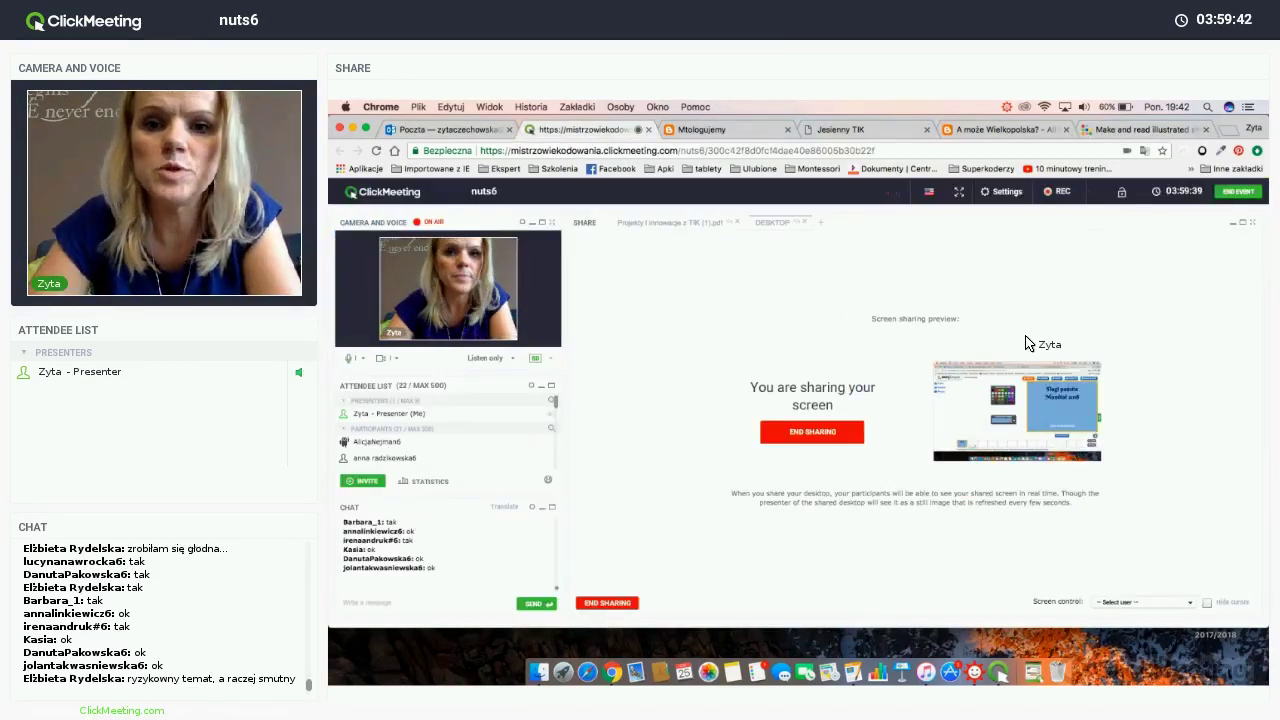
key("super+9")
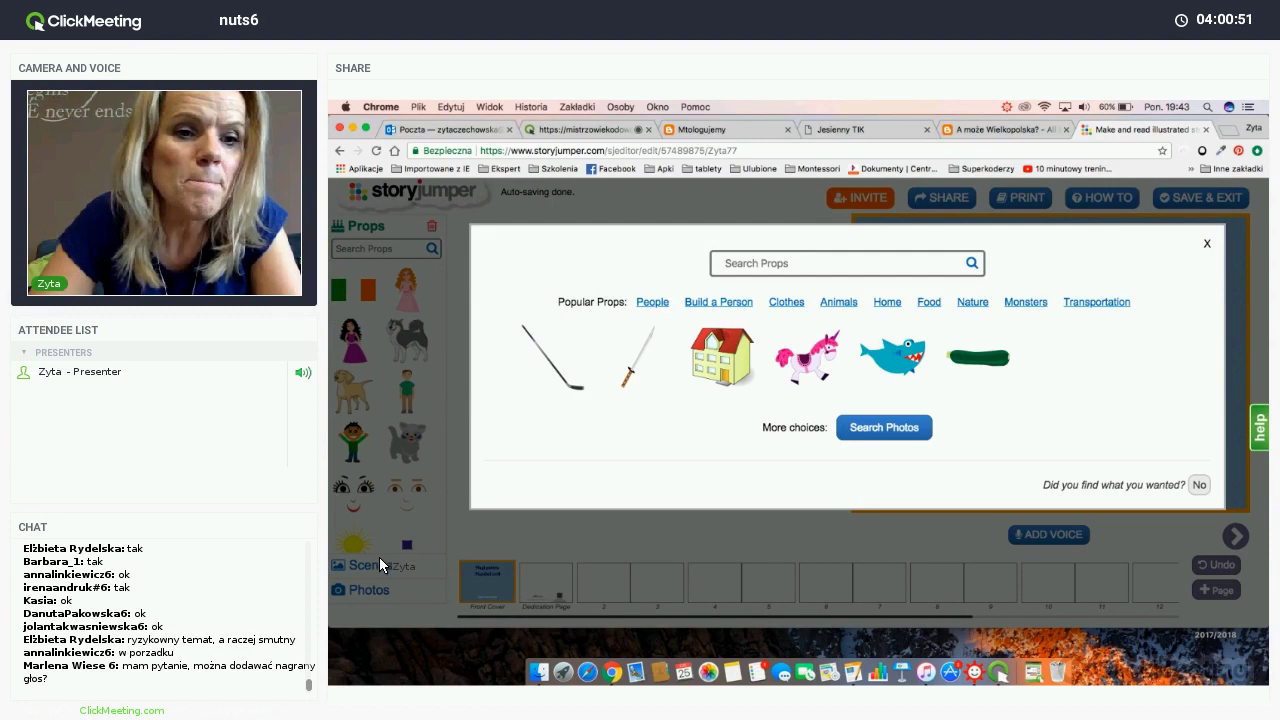
Step: Close the Search Props window and show the Photos section of the sidebar
left_click(396, 446)
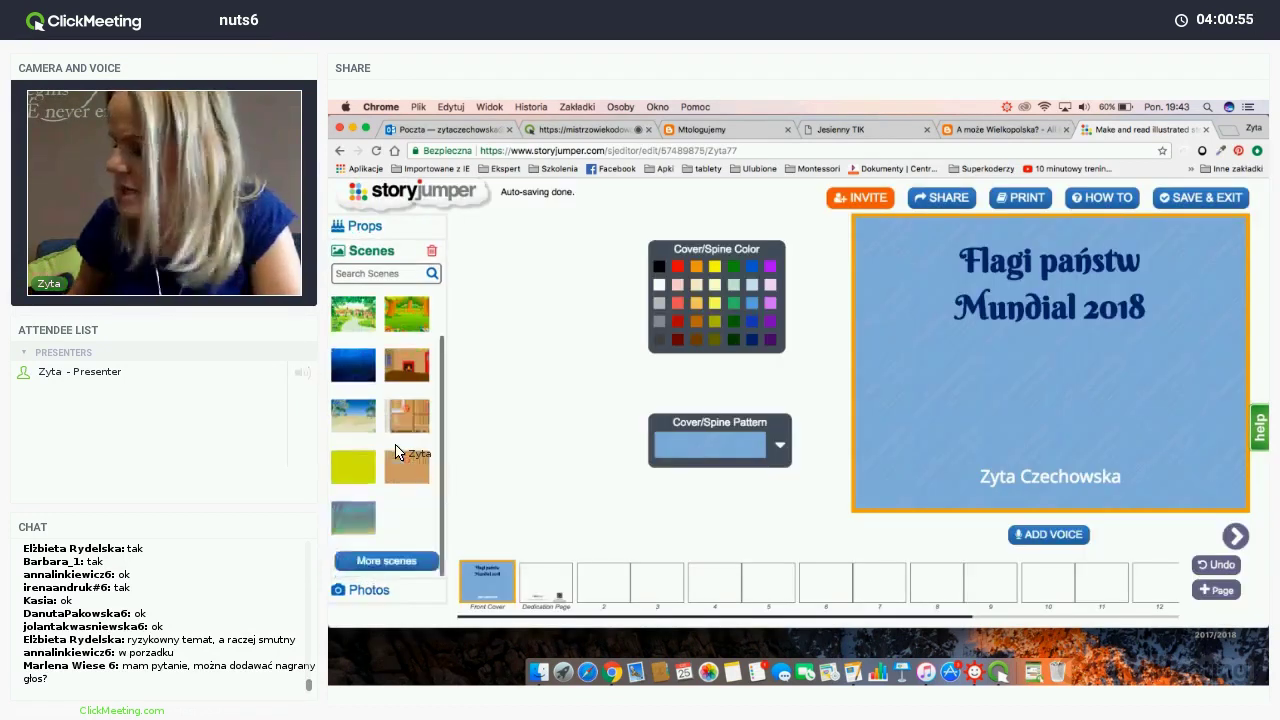
scroll(396, 452, "up", 1)
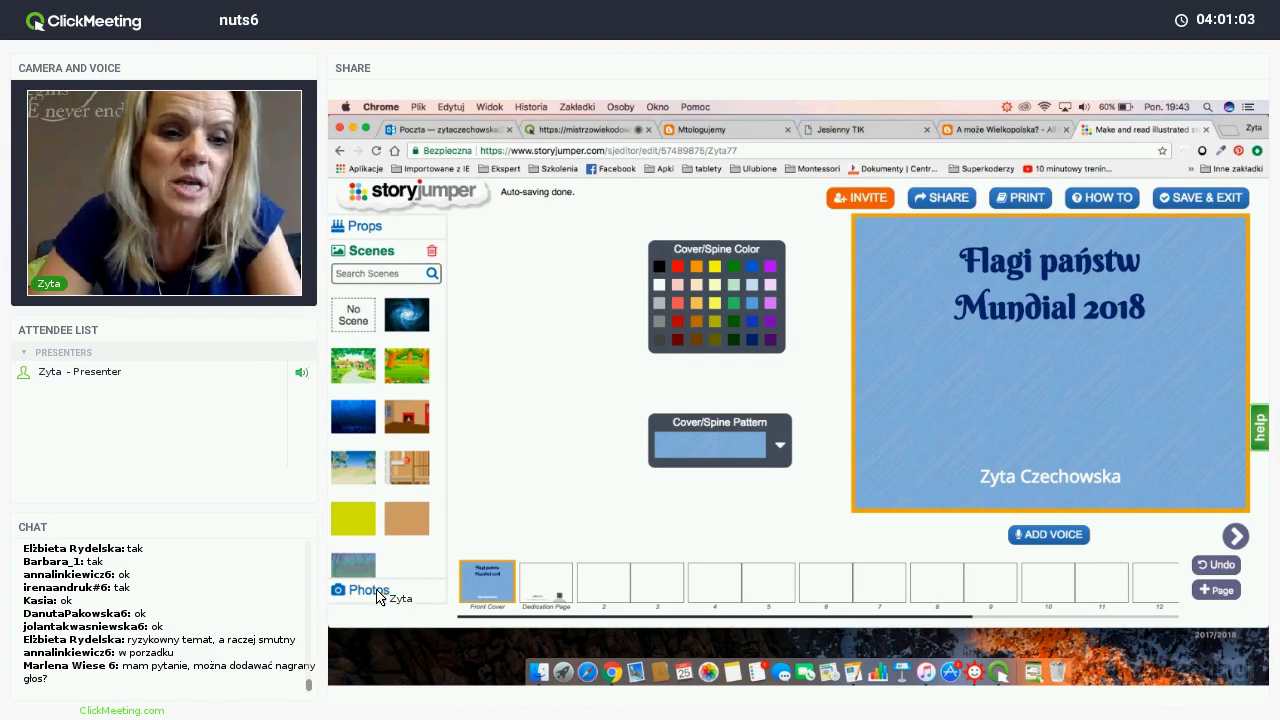
left_click(378, 594)
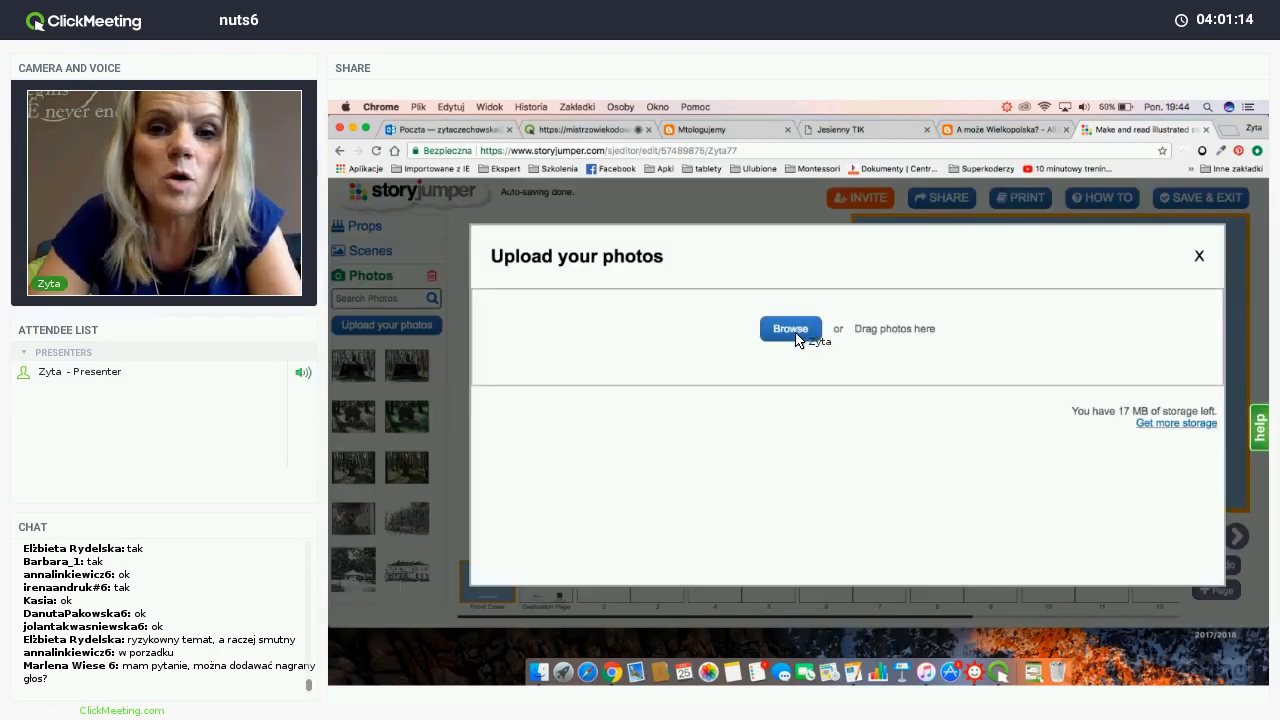
left_click(791, 330)
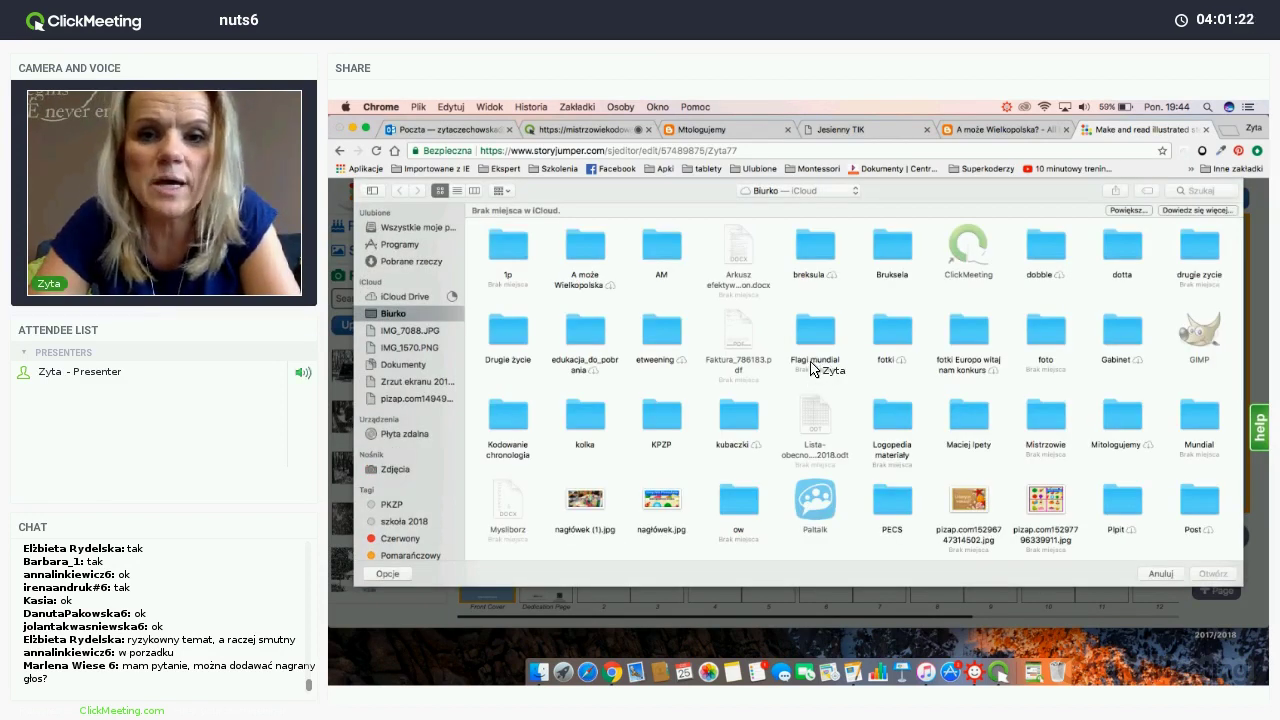
double_click(812, 362)
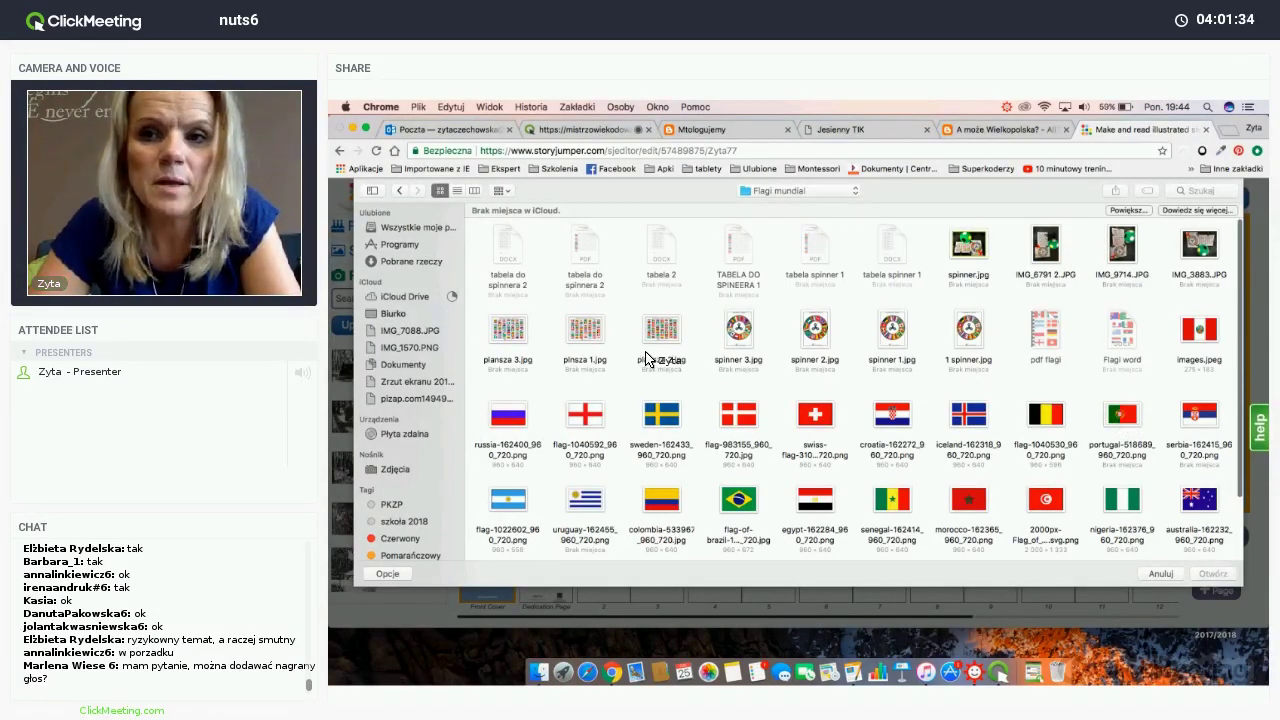
key("Escape")
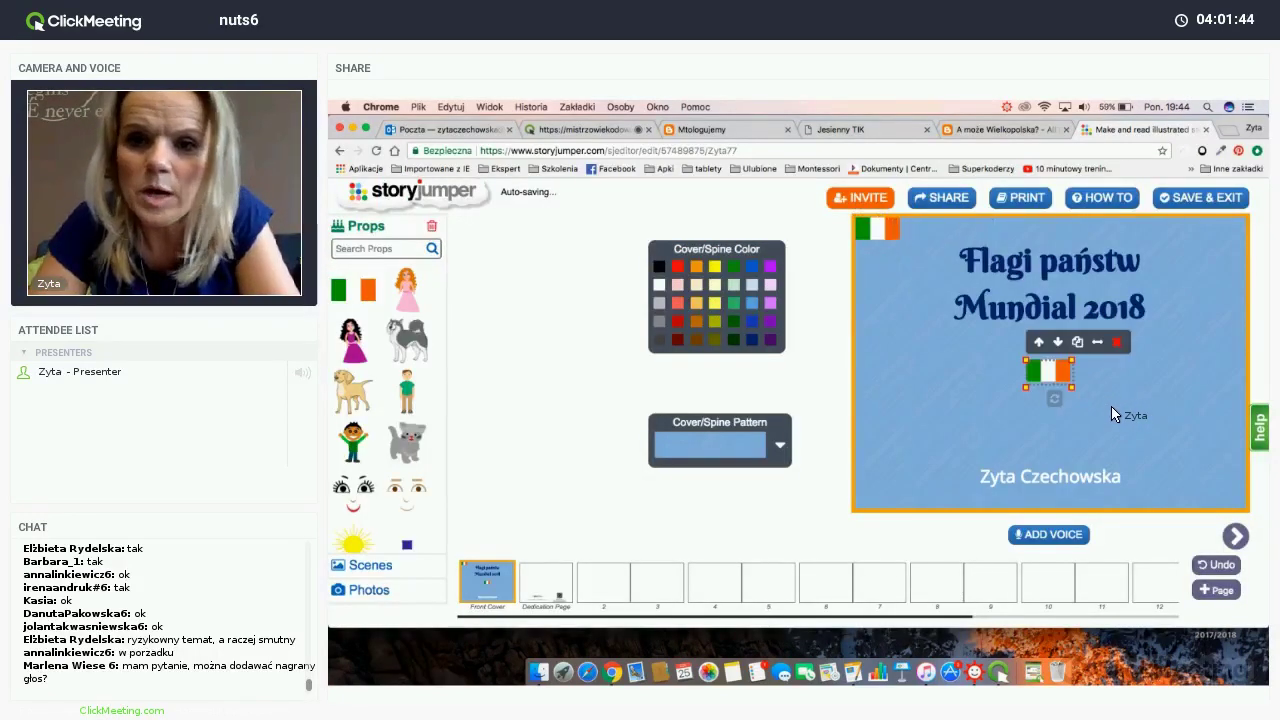
Step: Enlarge the Irish flag in the cover centre and delete the small corner flag
left_click_drag(1078, 402, 1164, 387)
left_click(942, 228)
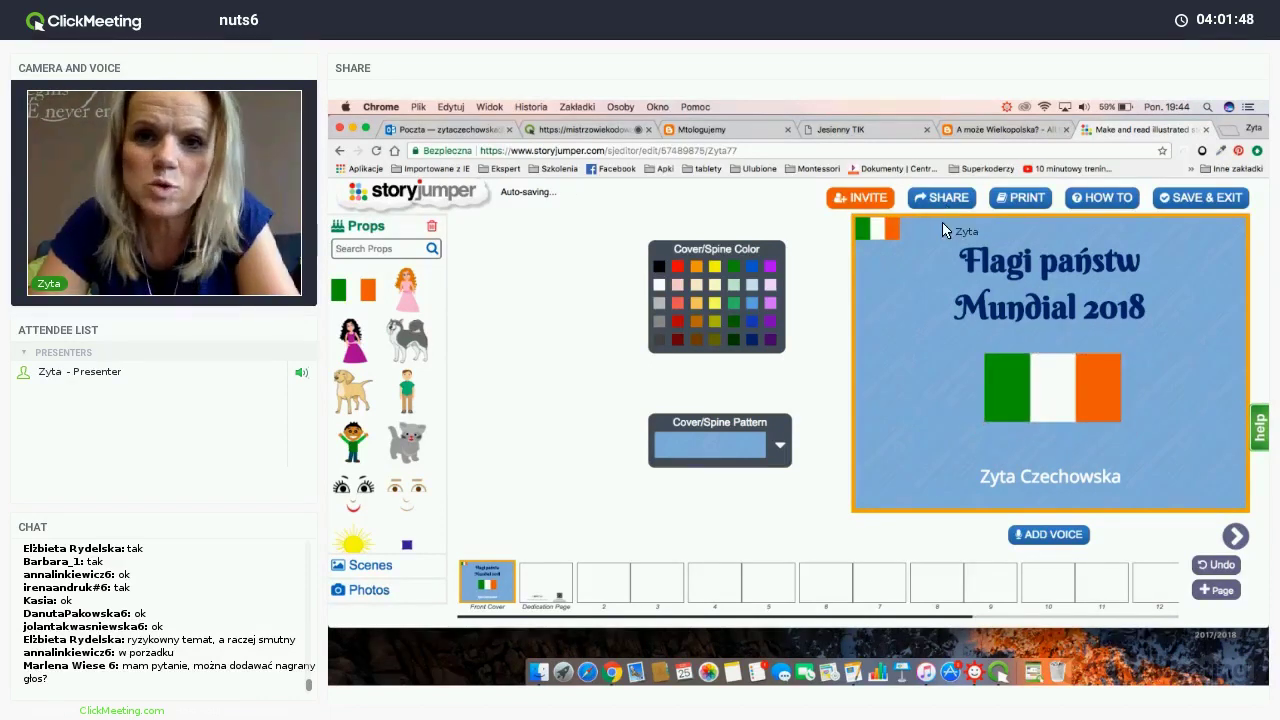
key("Delete")
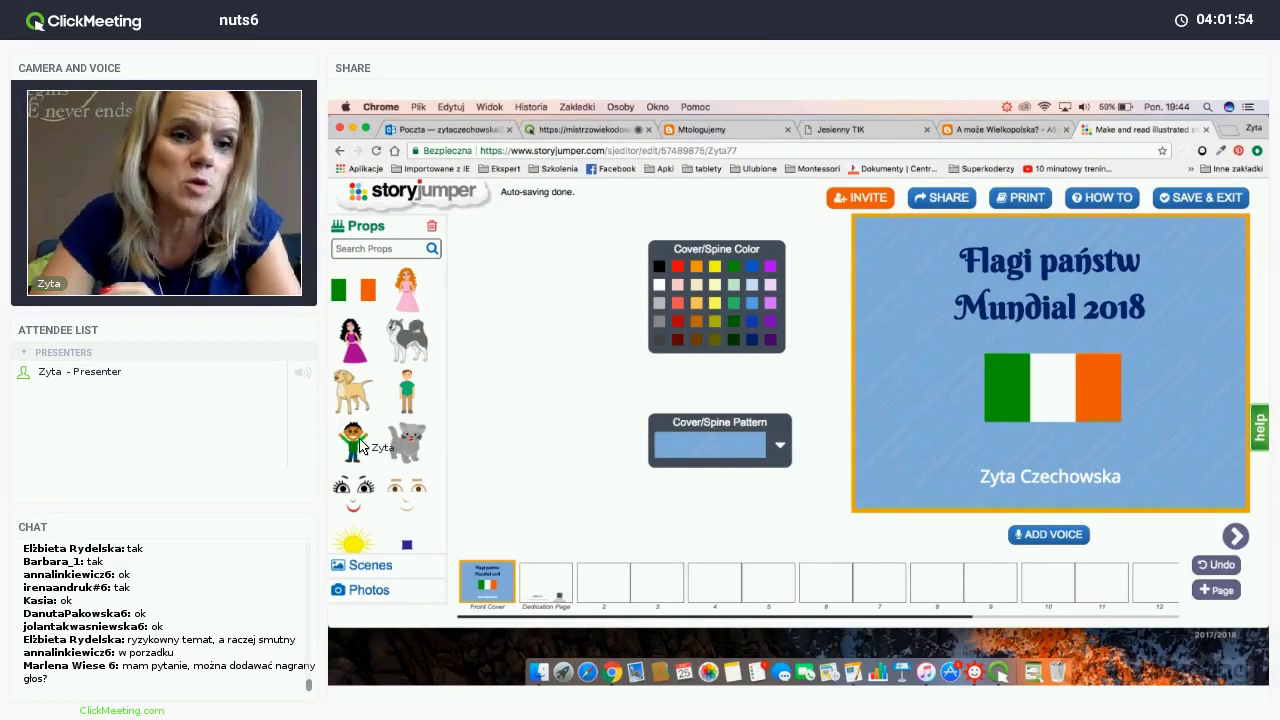
Step: Add the arms-up boy prop to the cover, standing just left of the flag
left_click_drag(353, 440, 907, 226)
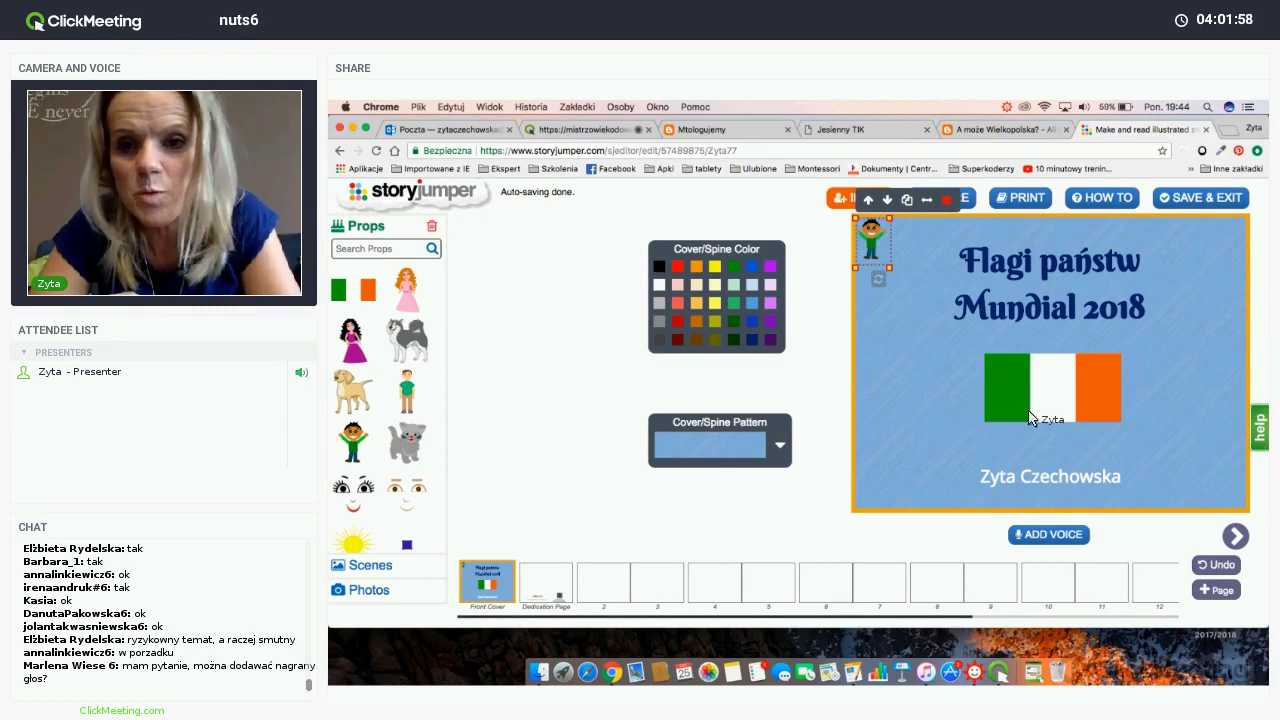
left_click_drag(964, 428, 953, 410)
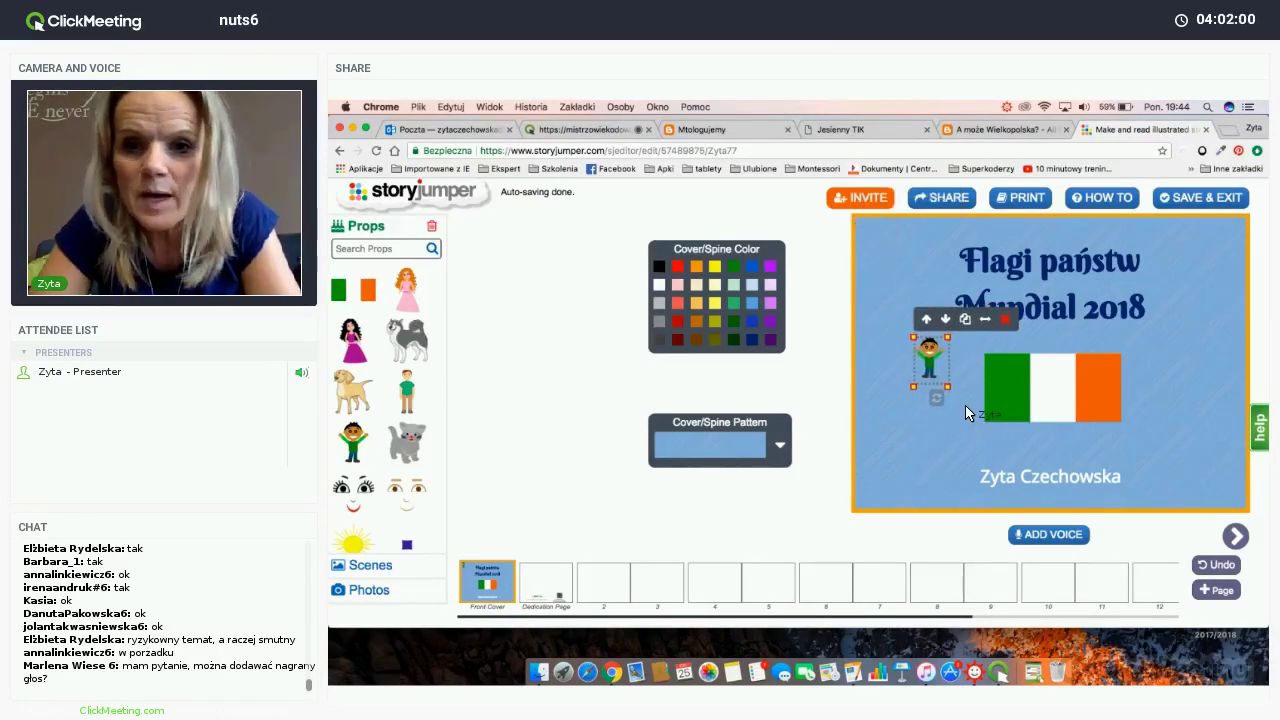
left_click_drag(1052, 388, 1103, 388)
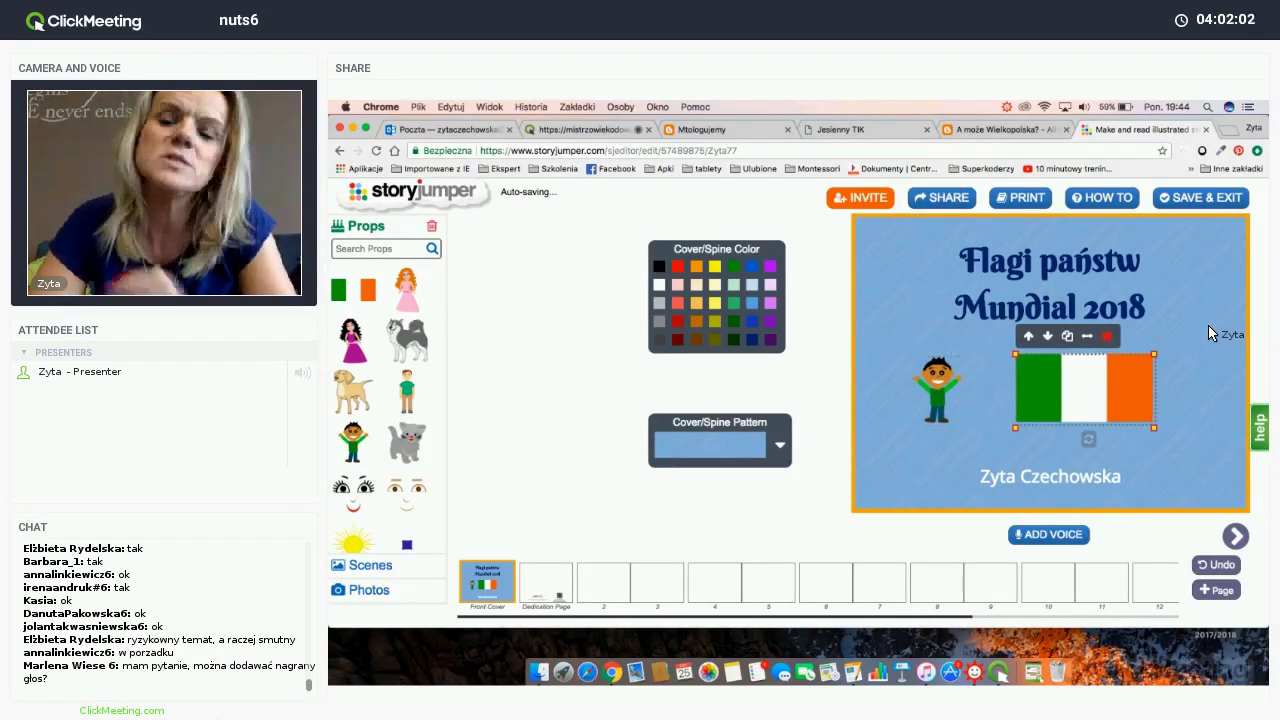
left_click_drag(938, 390, 964, 388)
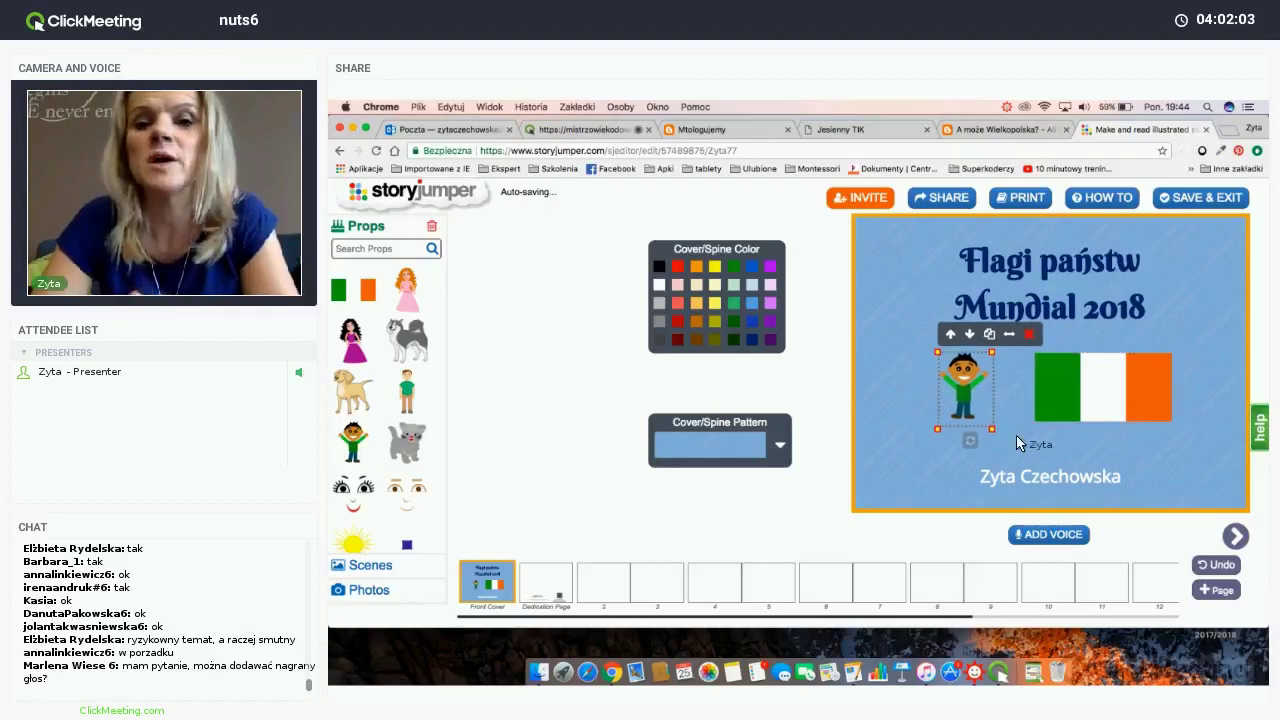
left_click(941, 448)
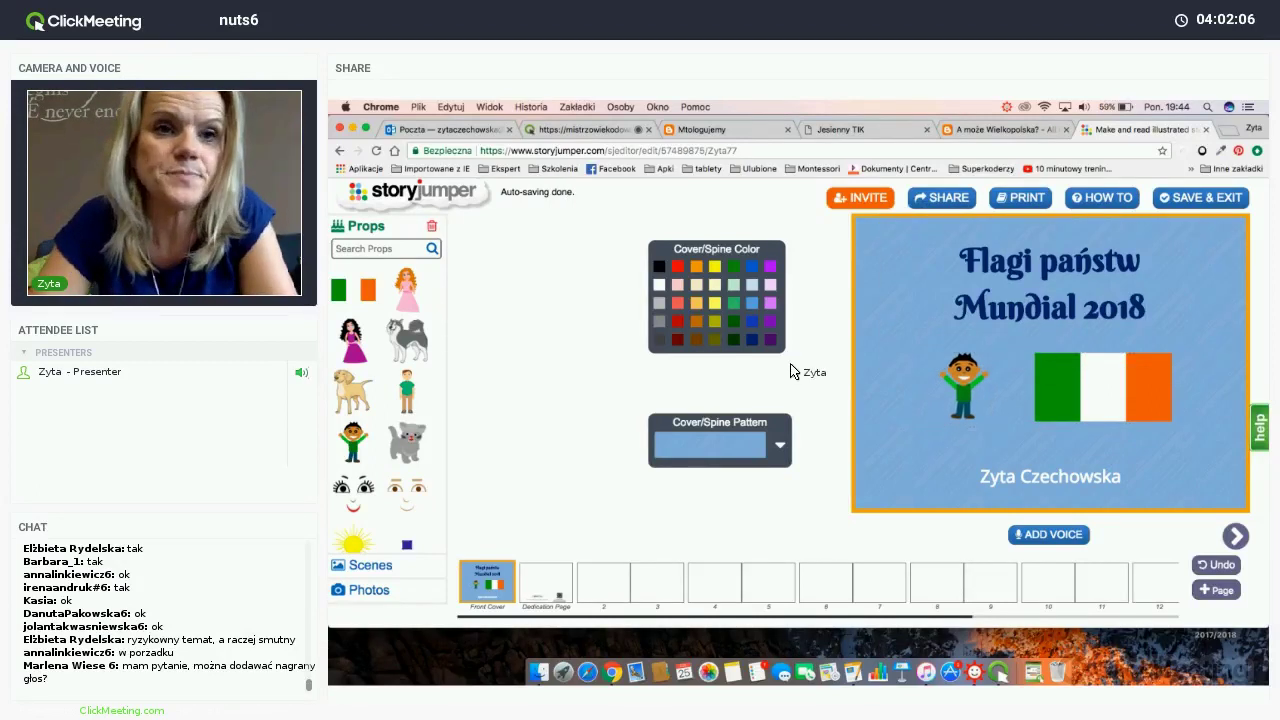
Step: Switch to the ClickMeeting sharing browser tab
left_click(590, 130)
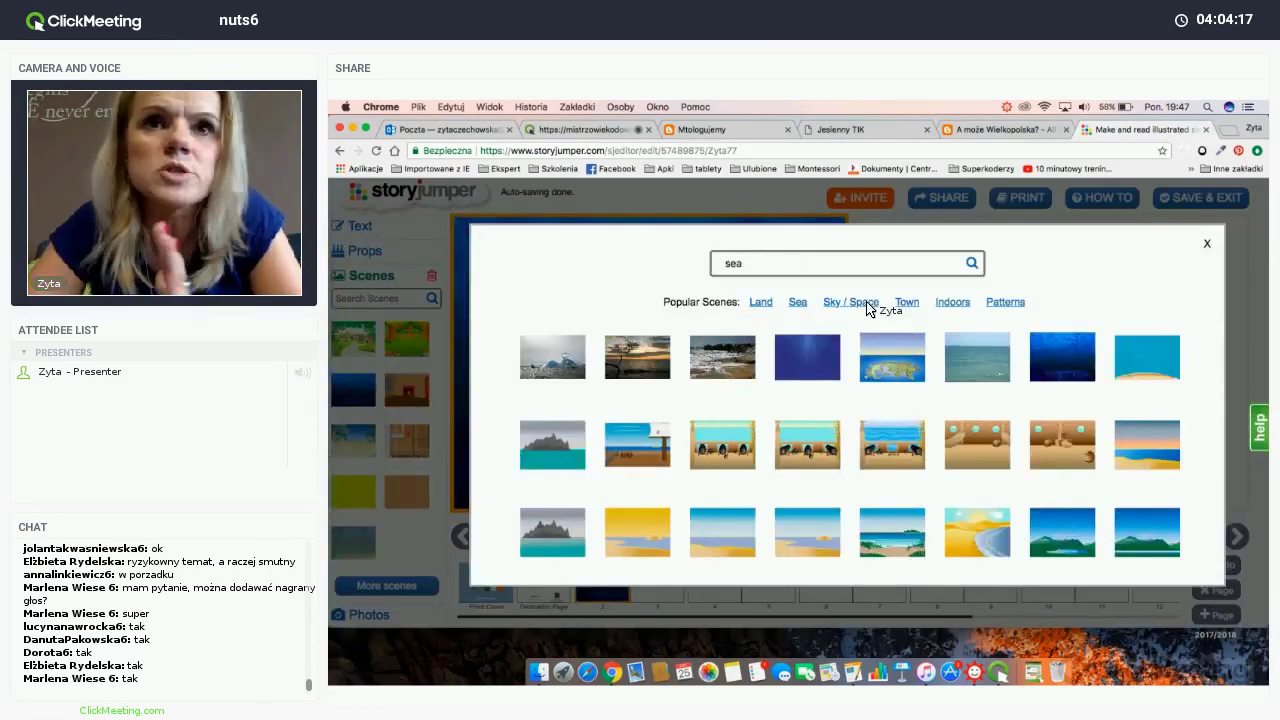
Step: Browse the Sky/Space, Town, Indoors and Patterns scene categories, then collapse the scenes list
left_click(866, 303)
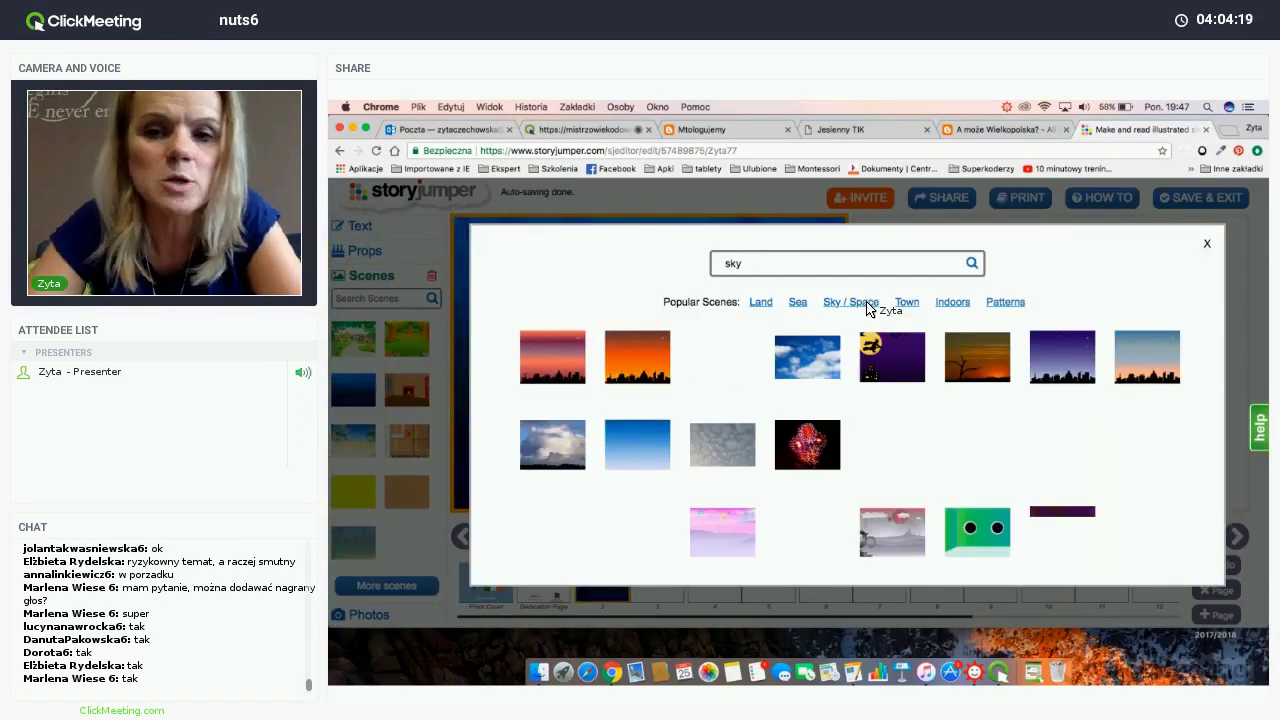
left_click(916, 303)
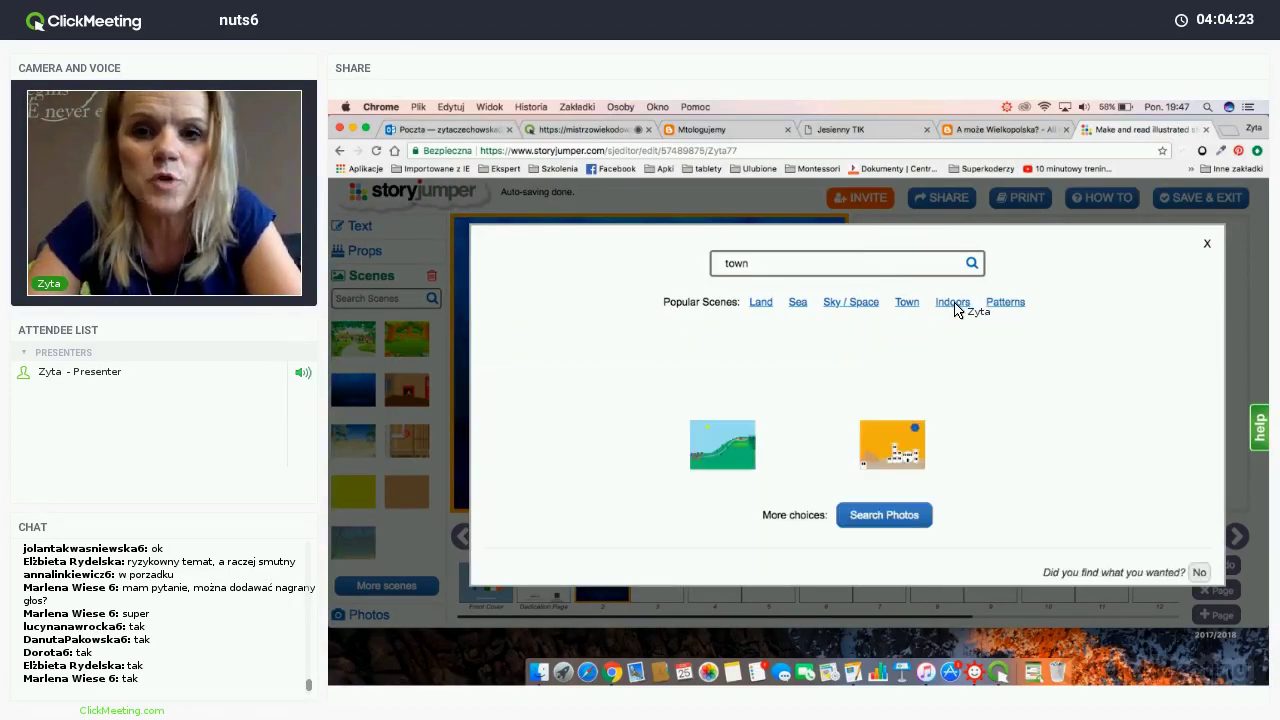
left_click(954, 303)
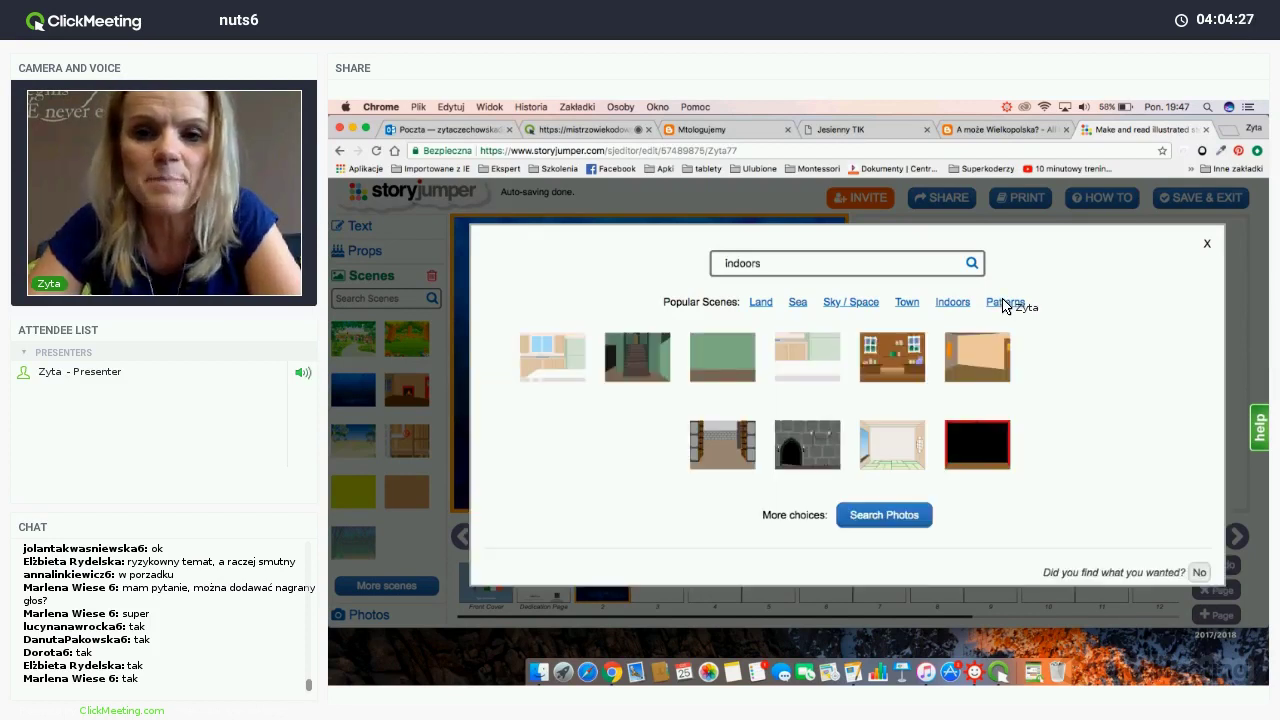
left_click(1004, 303)
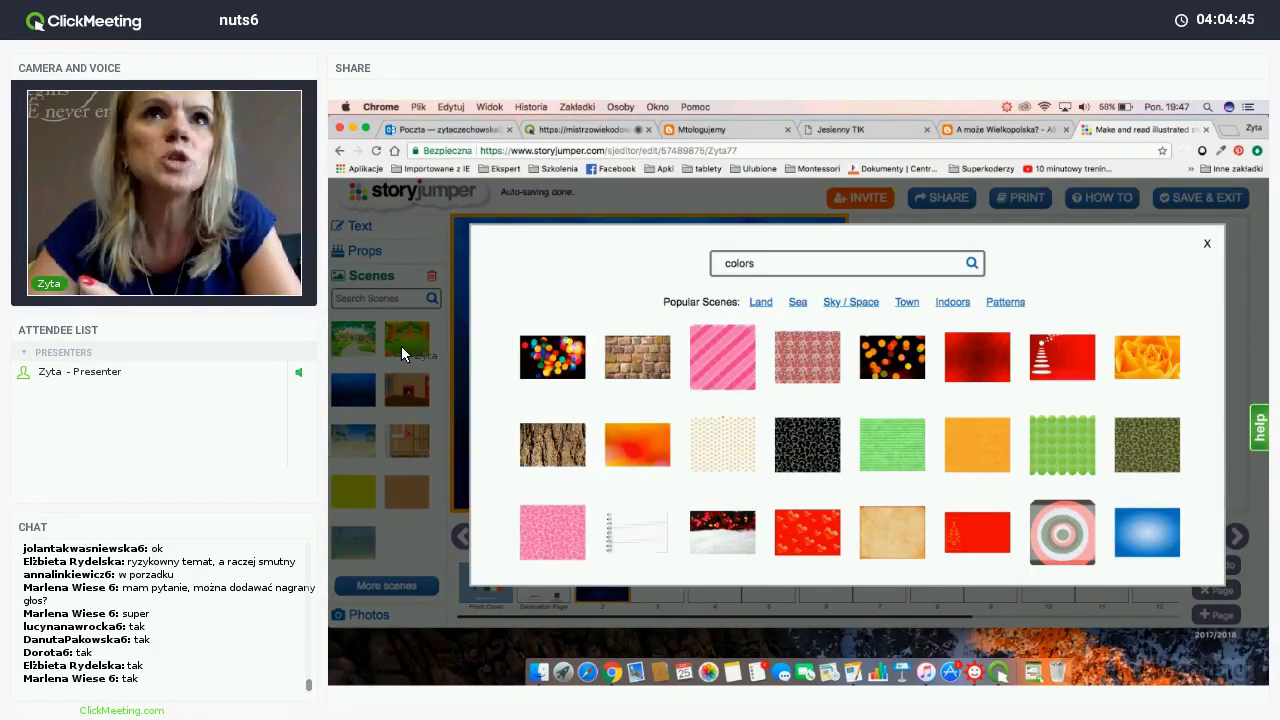
left_click(374, 278)
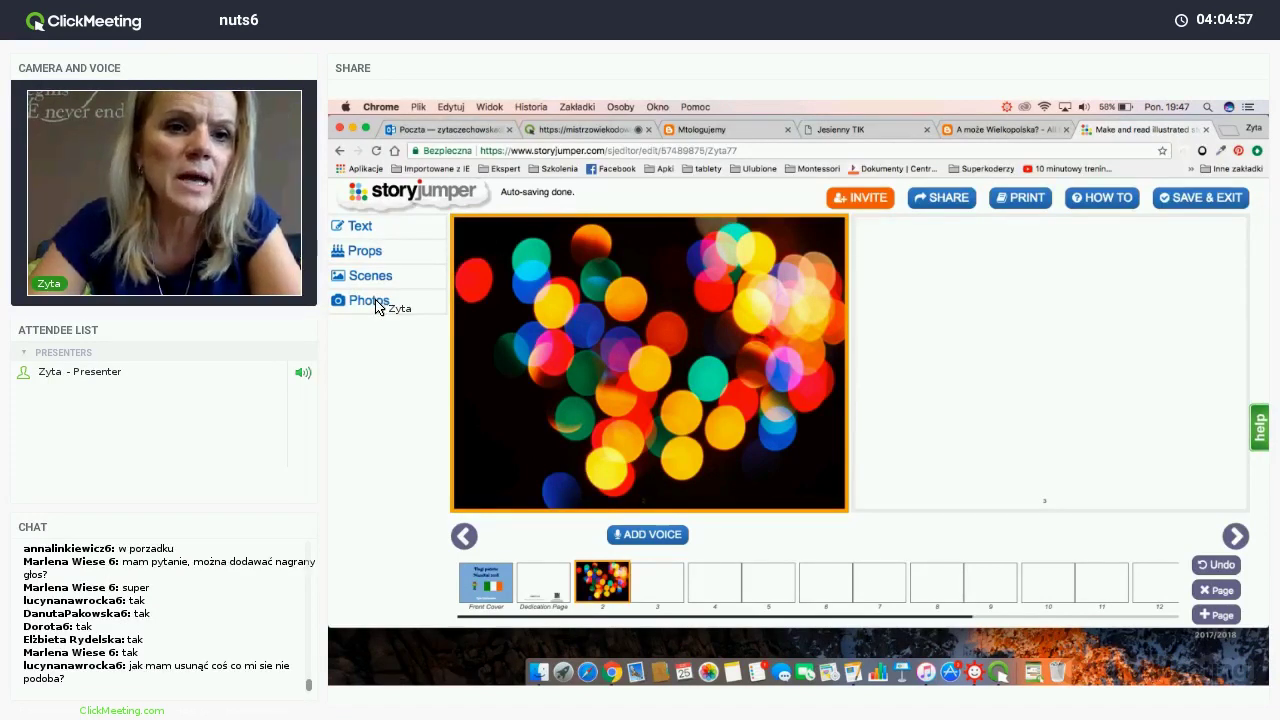
Step: Open the photo library and select the Croatian flag image on page 2
left_click(377, 305)
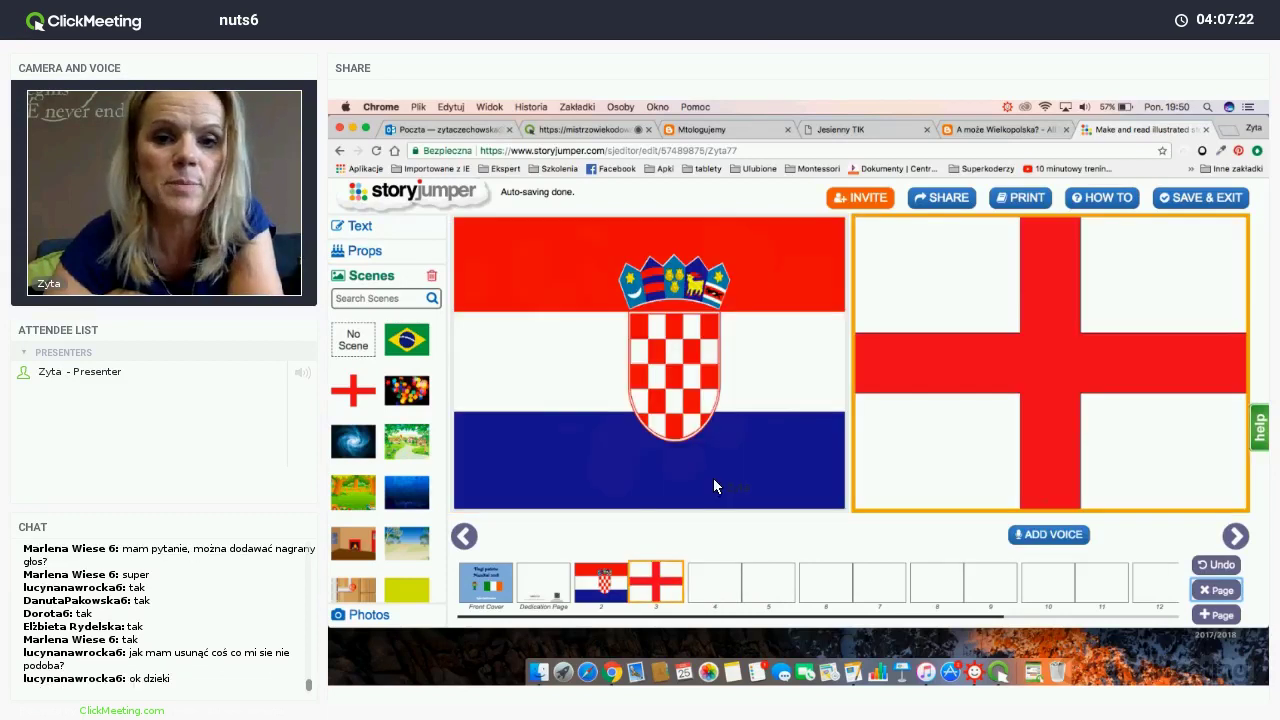
left_click(1009, 445)
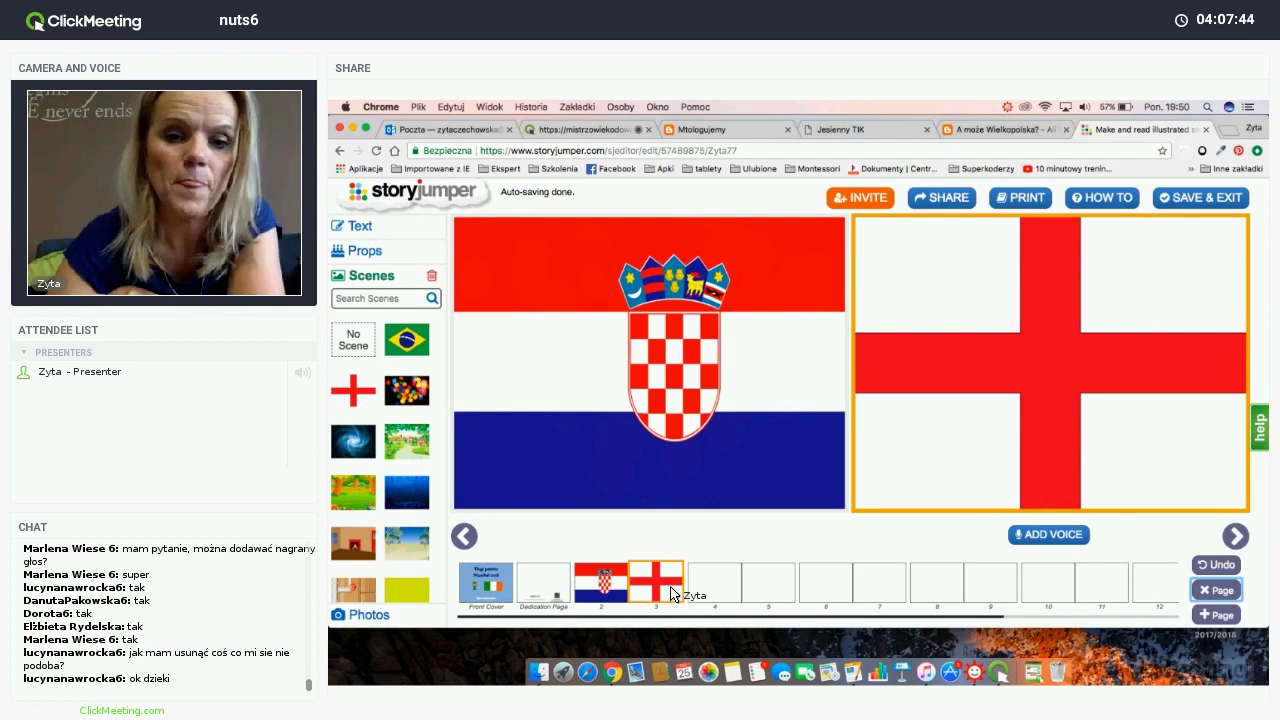
left_click(667, 388)
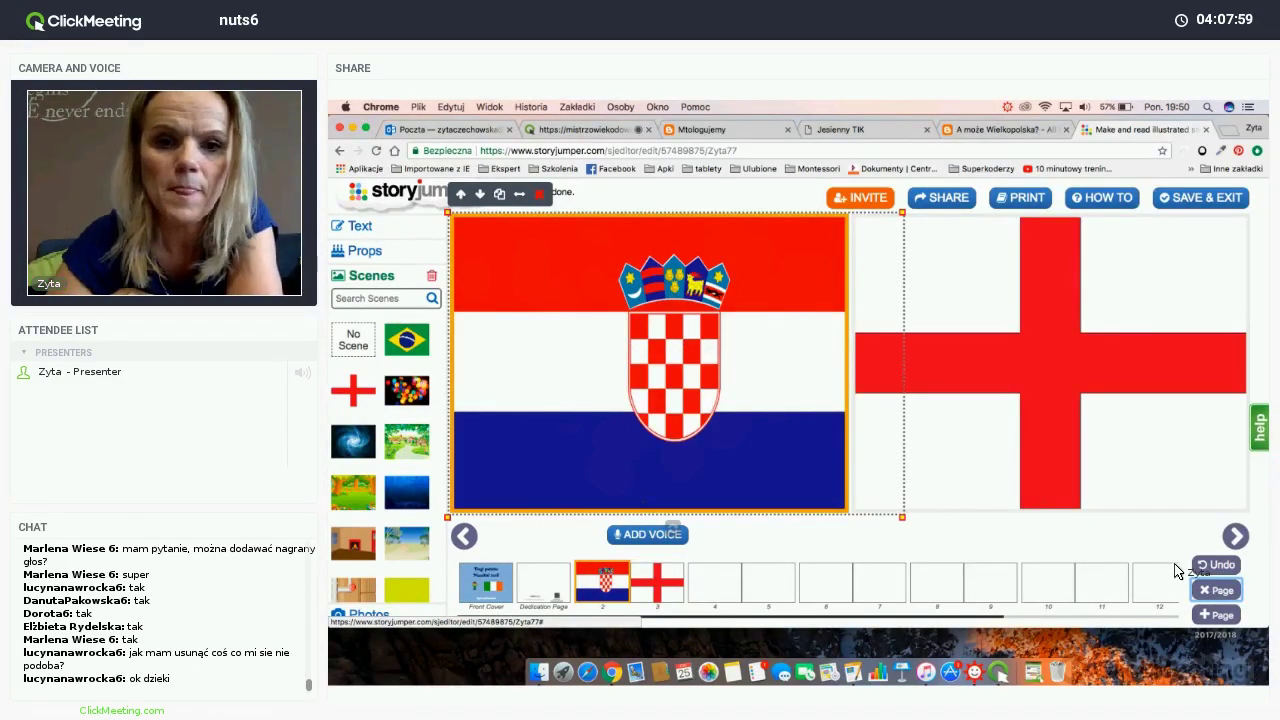
Step: Delete the Croatian flag and the bokeh page, then return to the ClickMeeting tab
key("Delete")
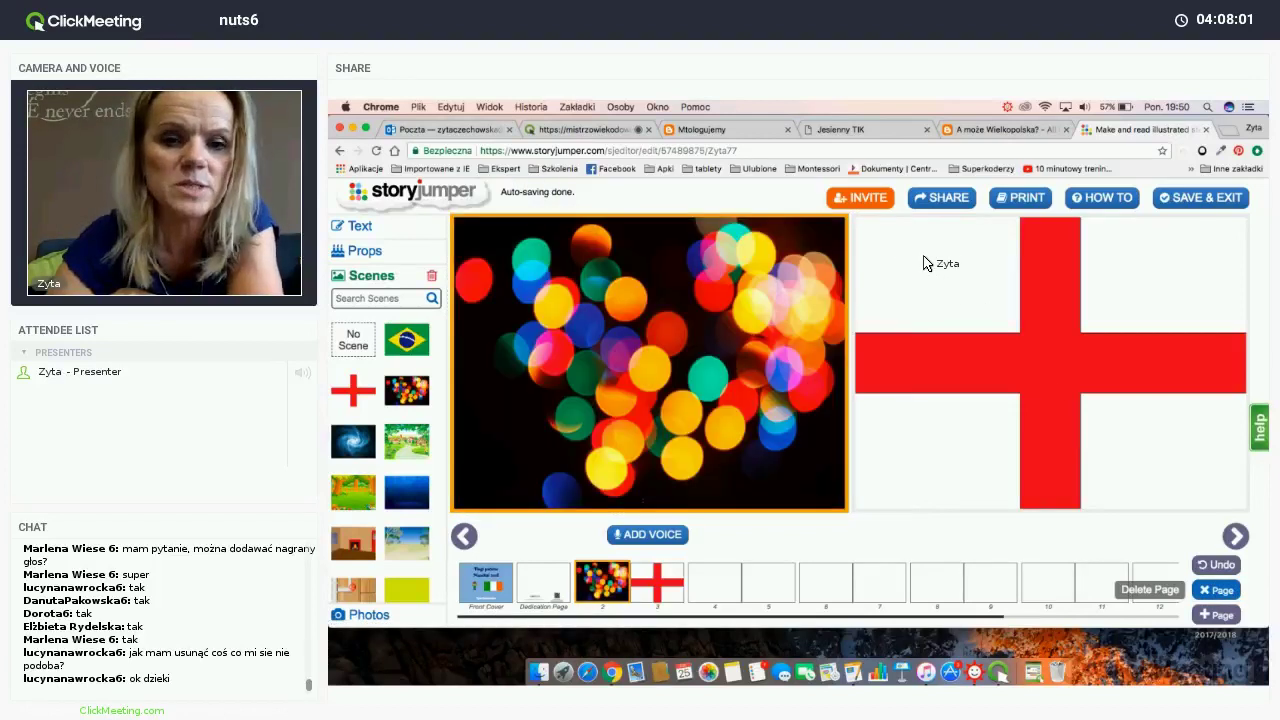
left_click(1218, 589)
key("Return")
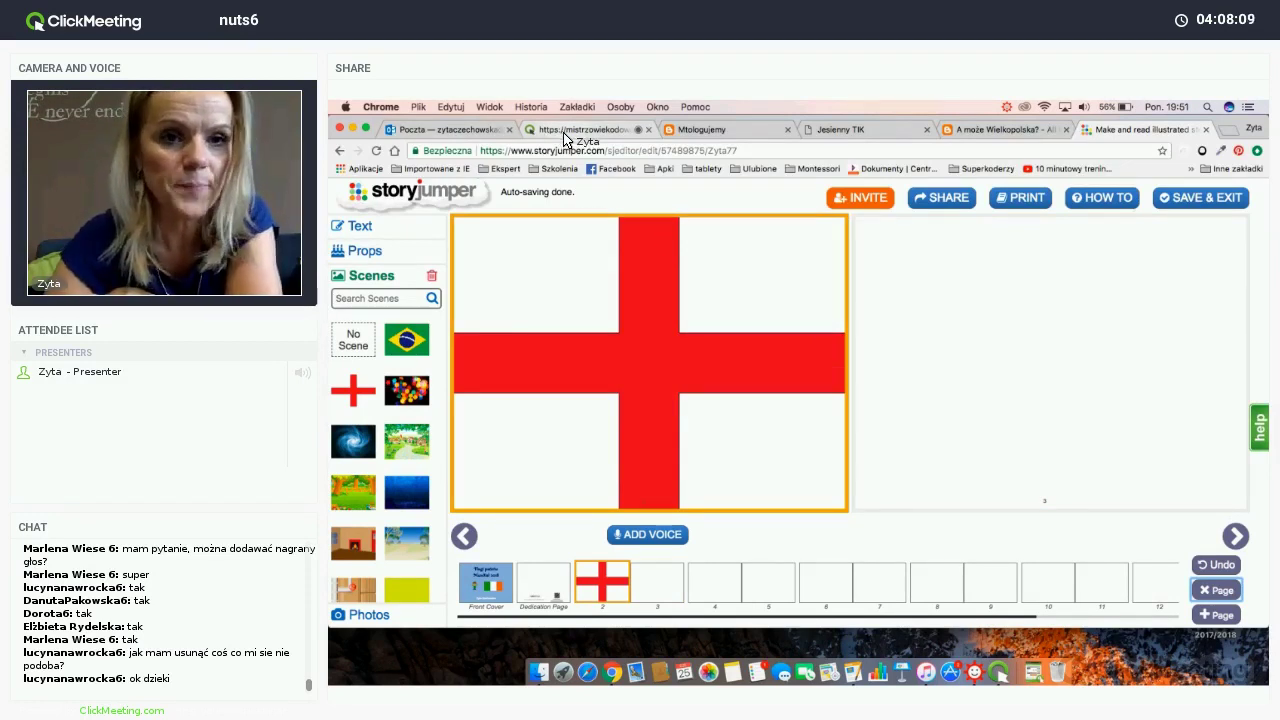
left_click(565, 132)
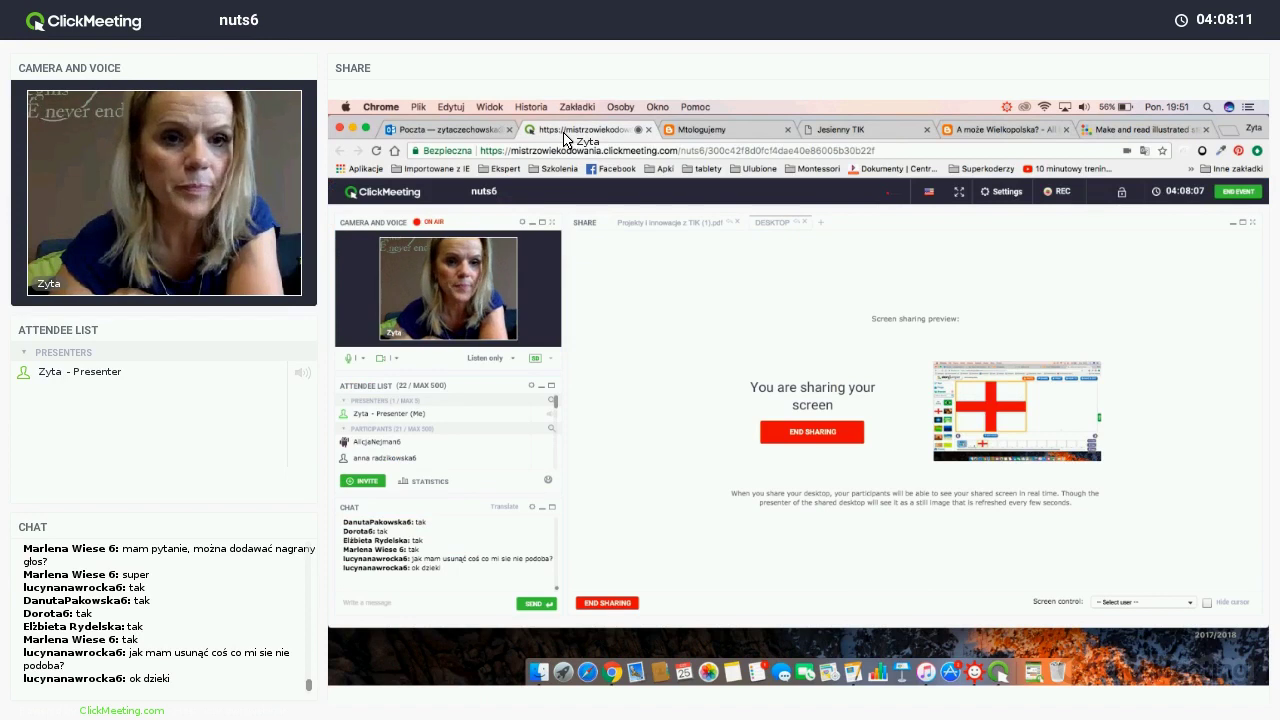
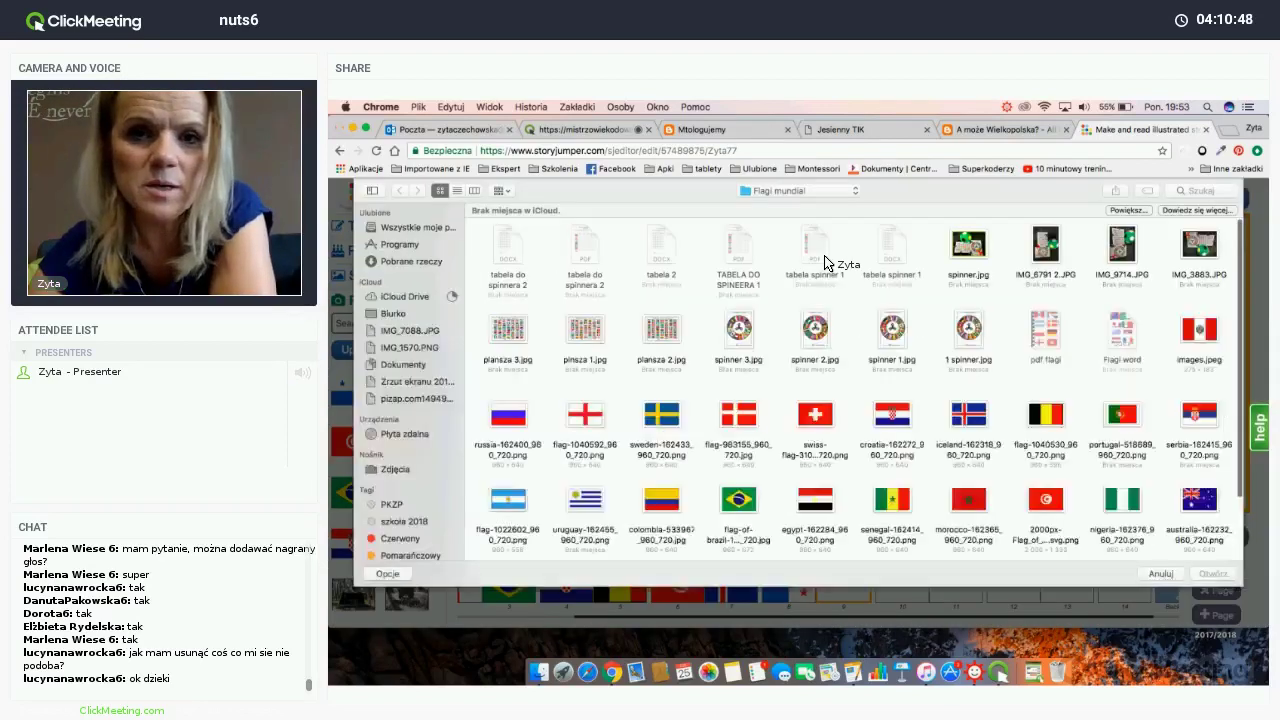
Step: Upload the Uruguay flag image and place it on page 9 after confirming the crop
left_click(843, 305)
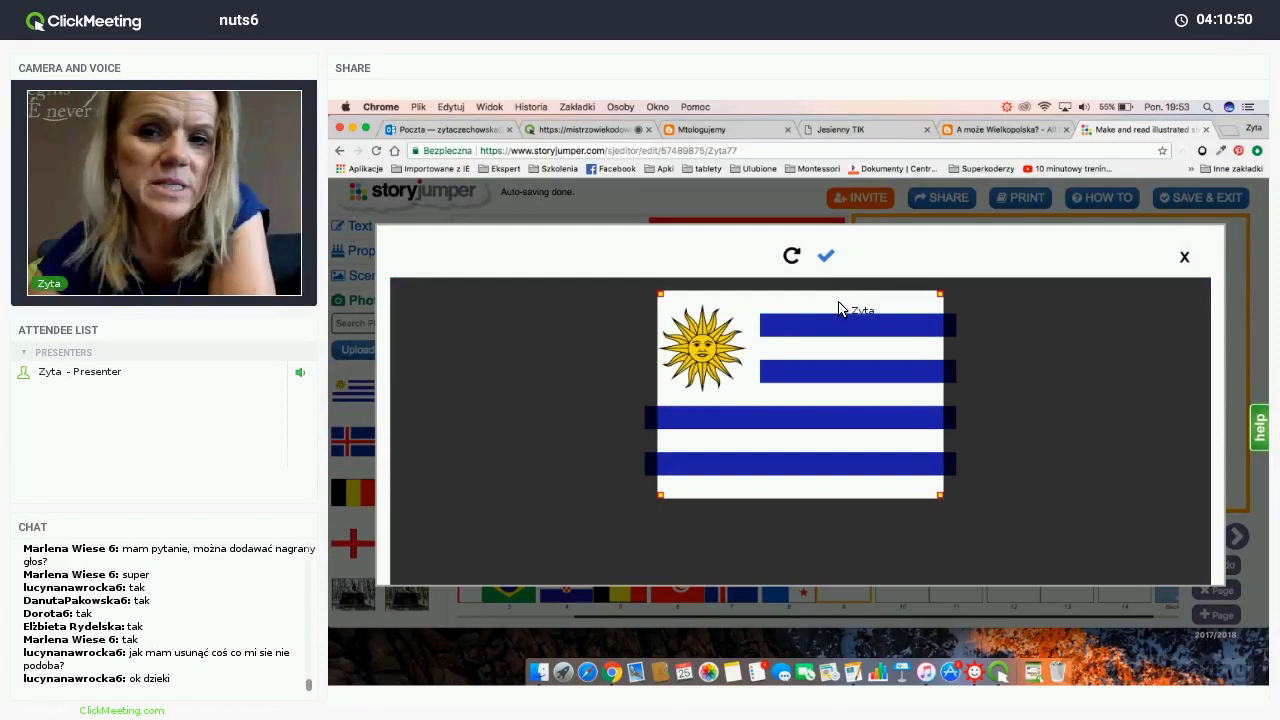
key("Return")
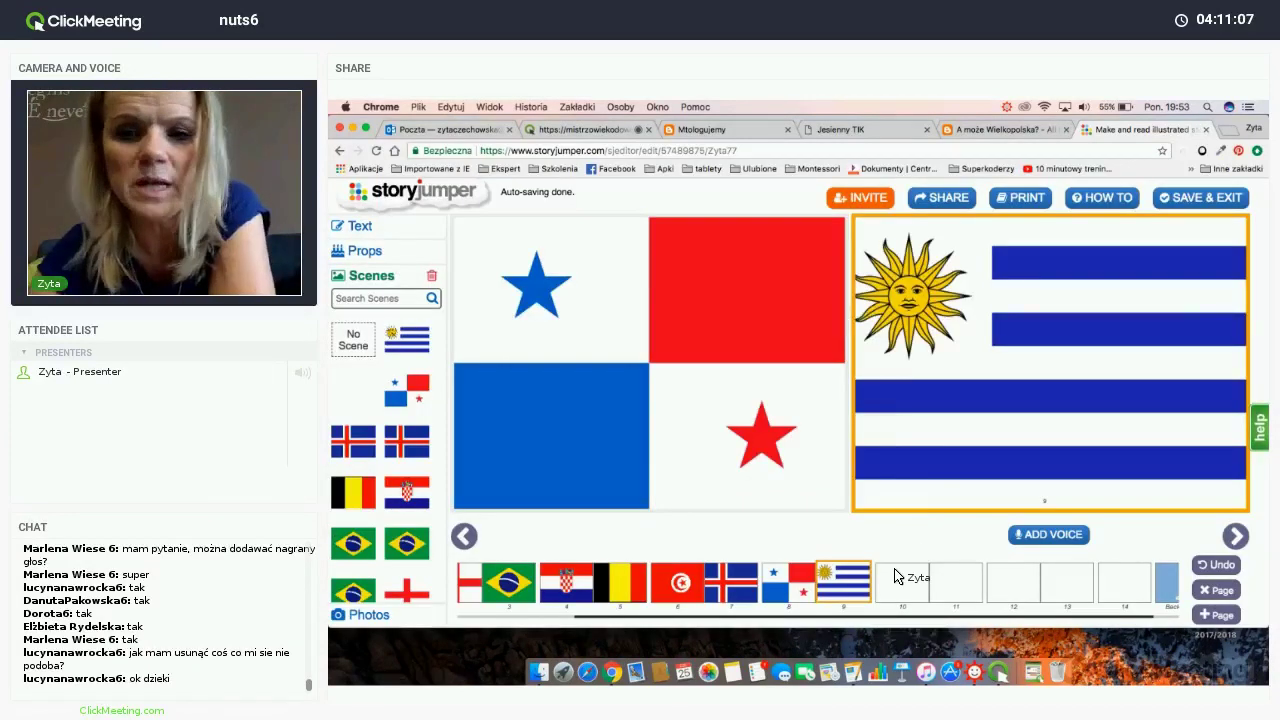
Step: Return from pages 10–11 to the England and Brazil spread and start voice narration for Brazil
left_click(897, 578)
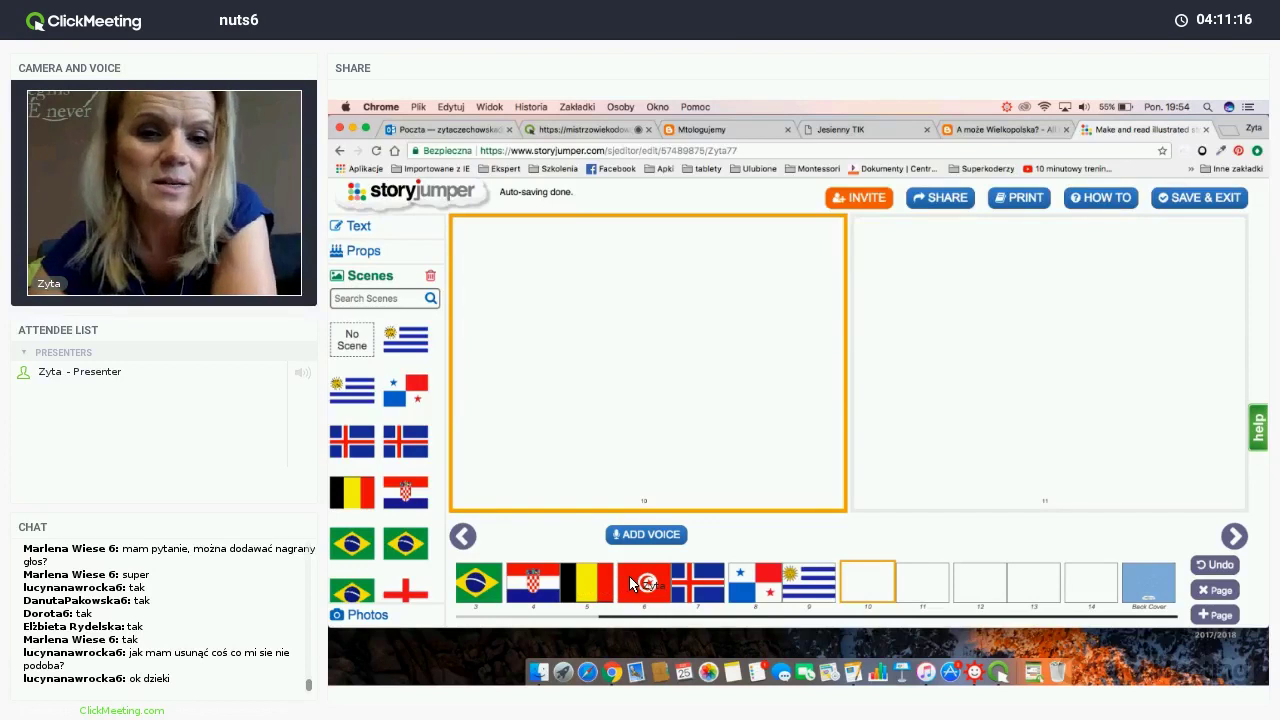
left_click_drag(629, 576, 769, 573)
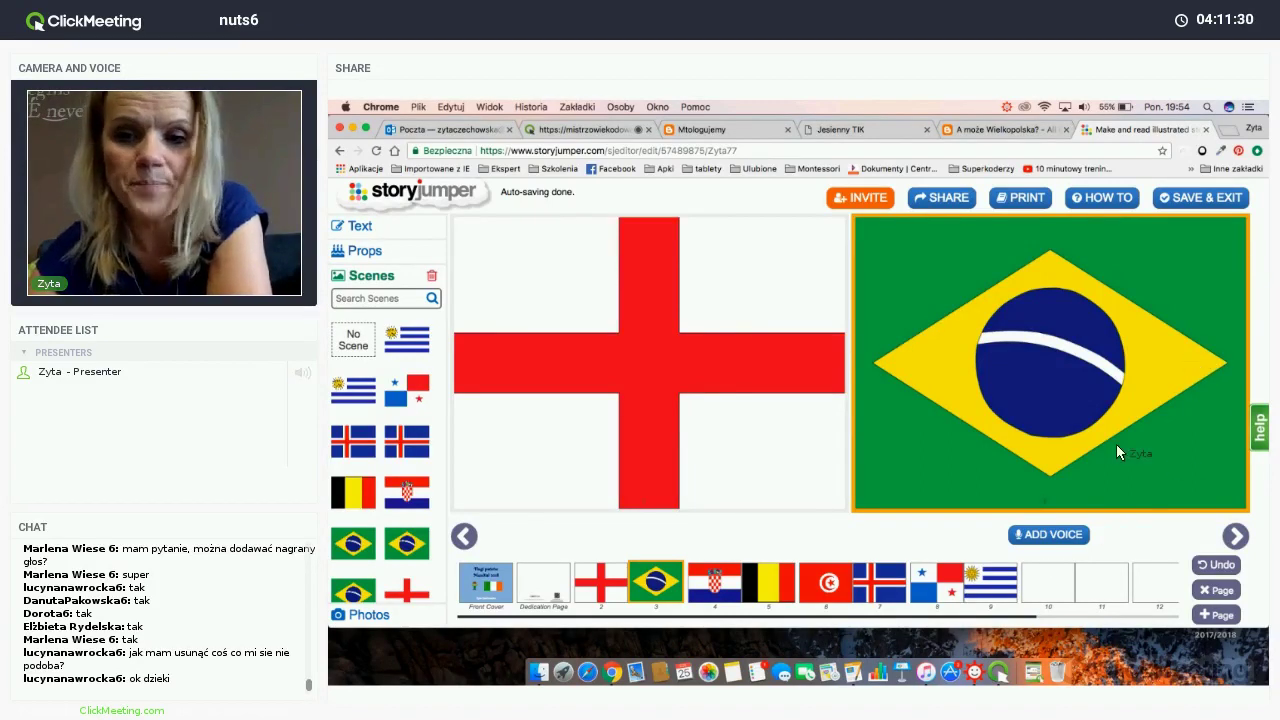
left_click(1057, 537)
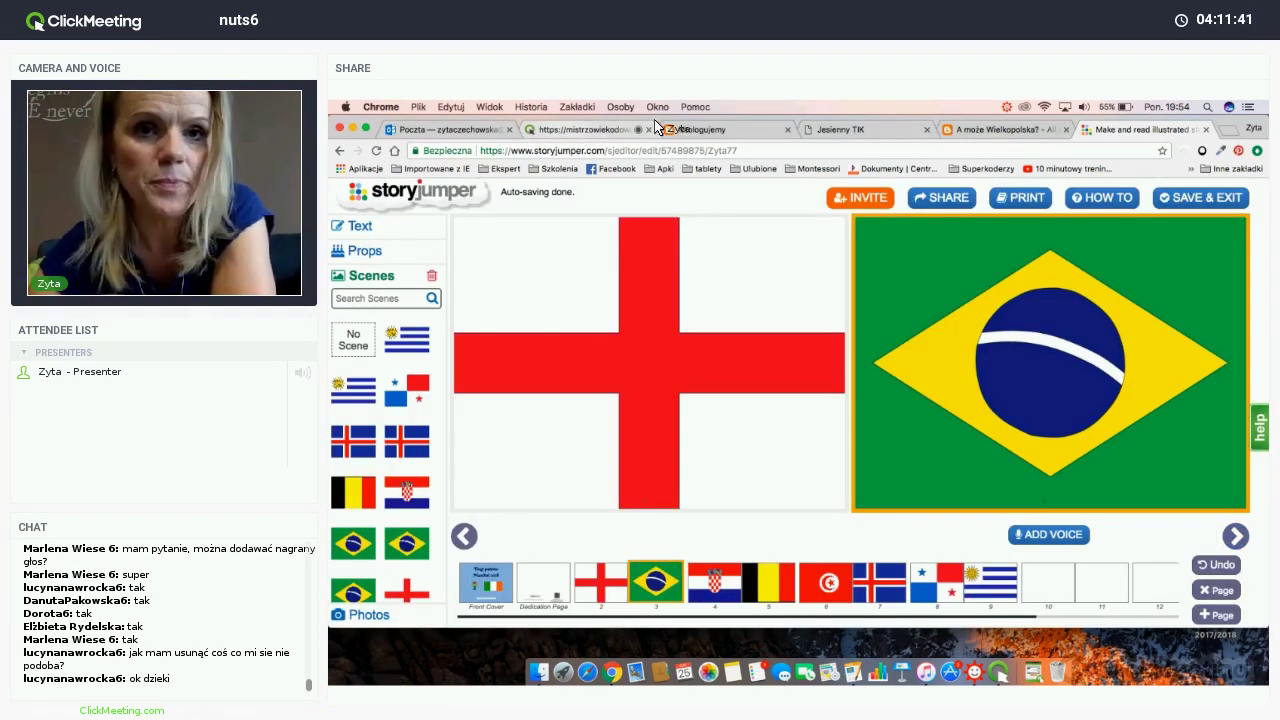
key("super+2")
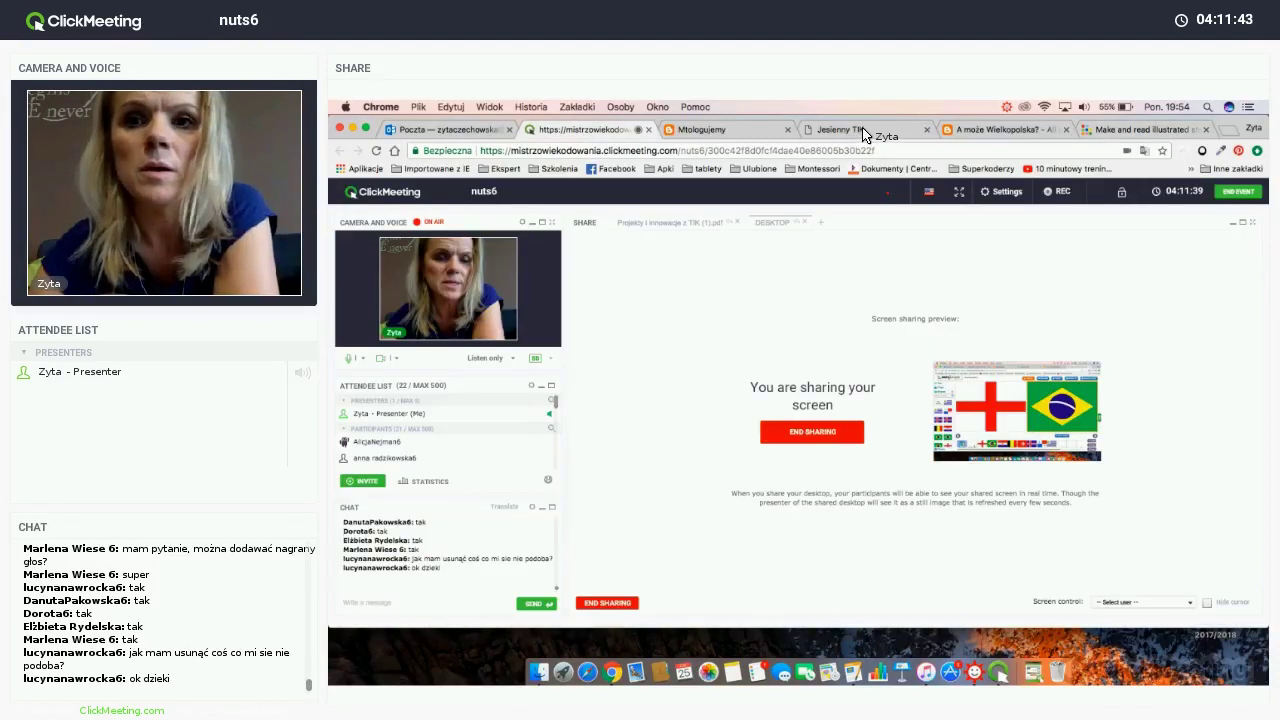
left_click(1090, 137)
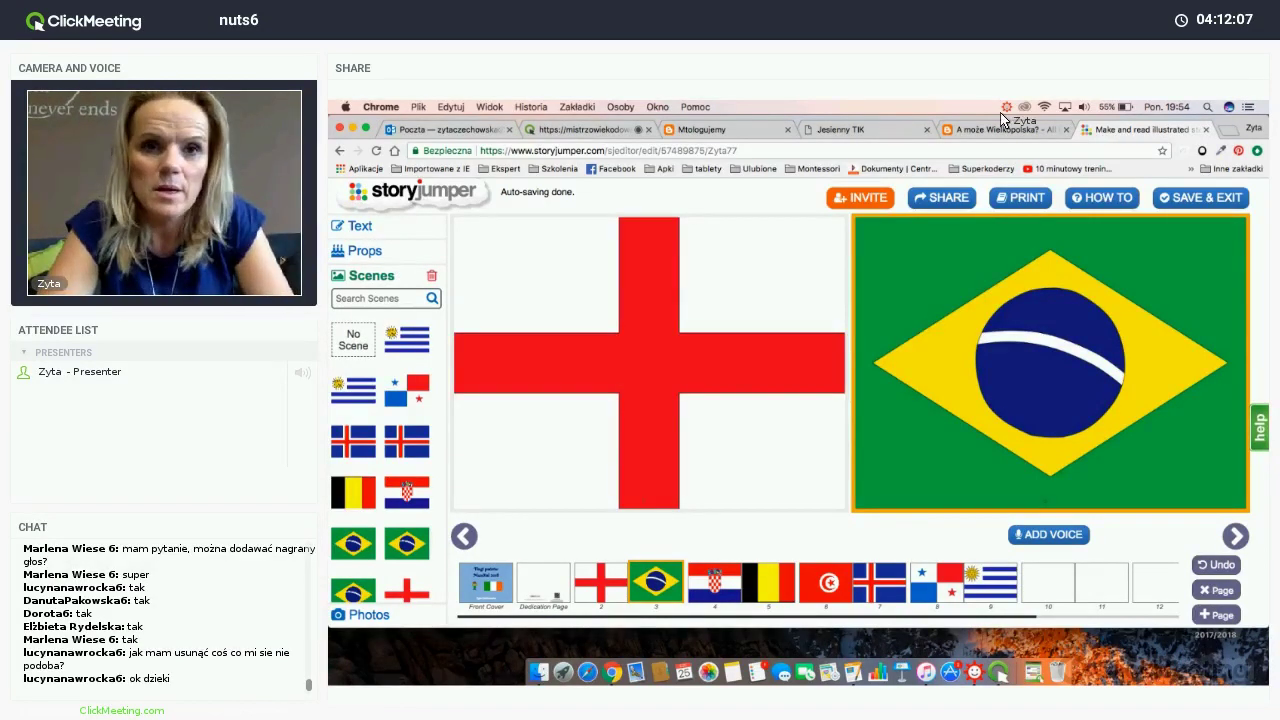
left_click(600, 133)
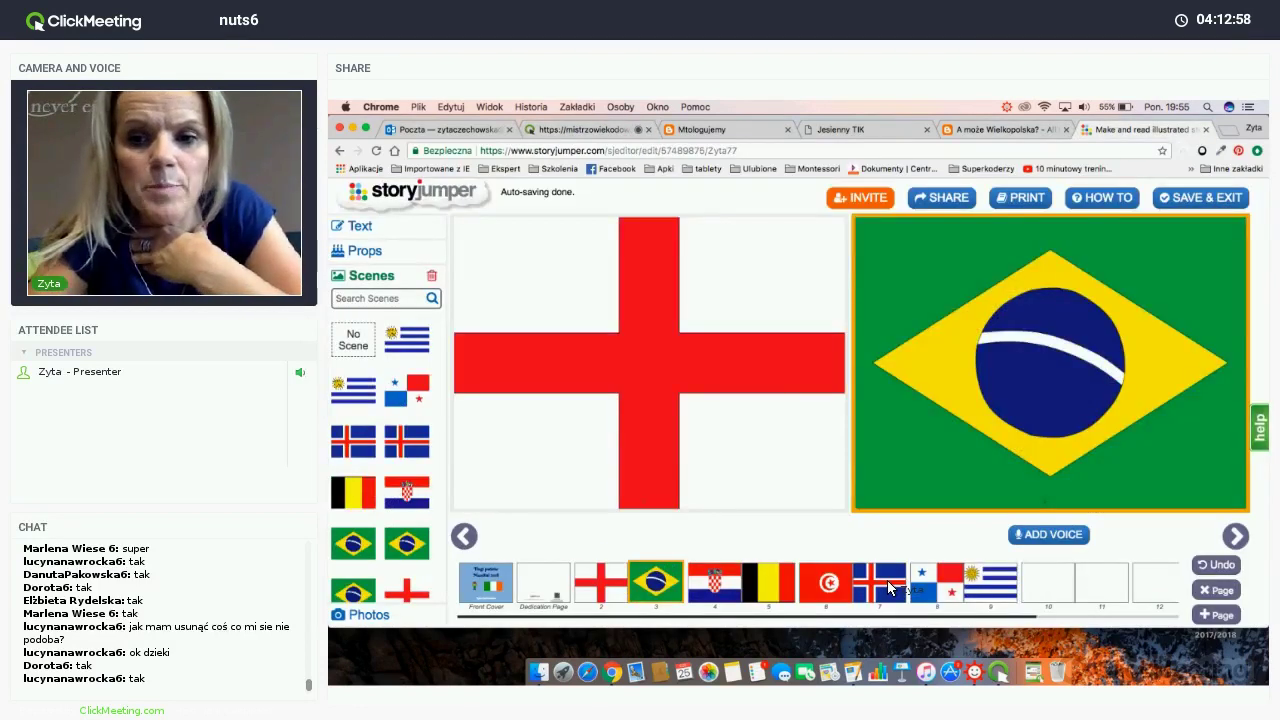
Step: Delete four blank pages from page 10 onward, then undo the last deletion to keep one blank page
left_click(888, 588)
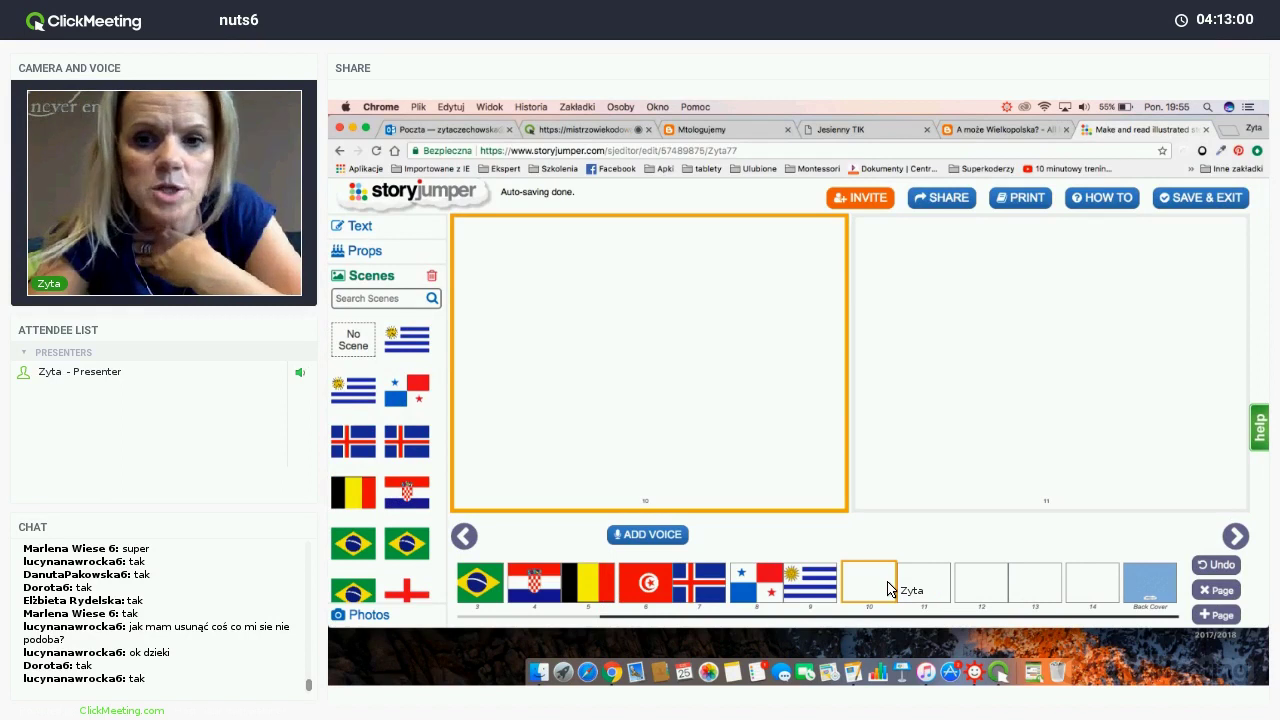
left_click(1216, 592)
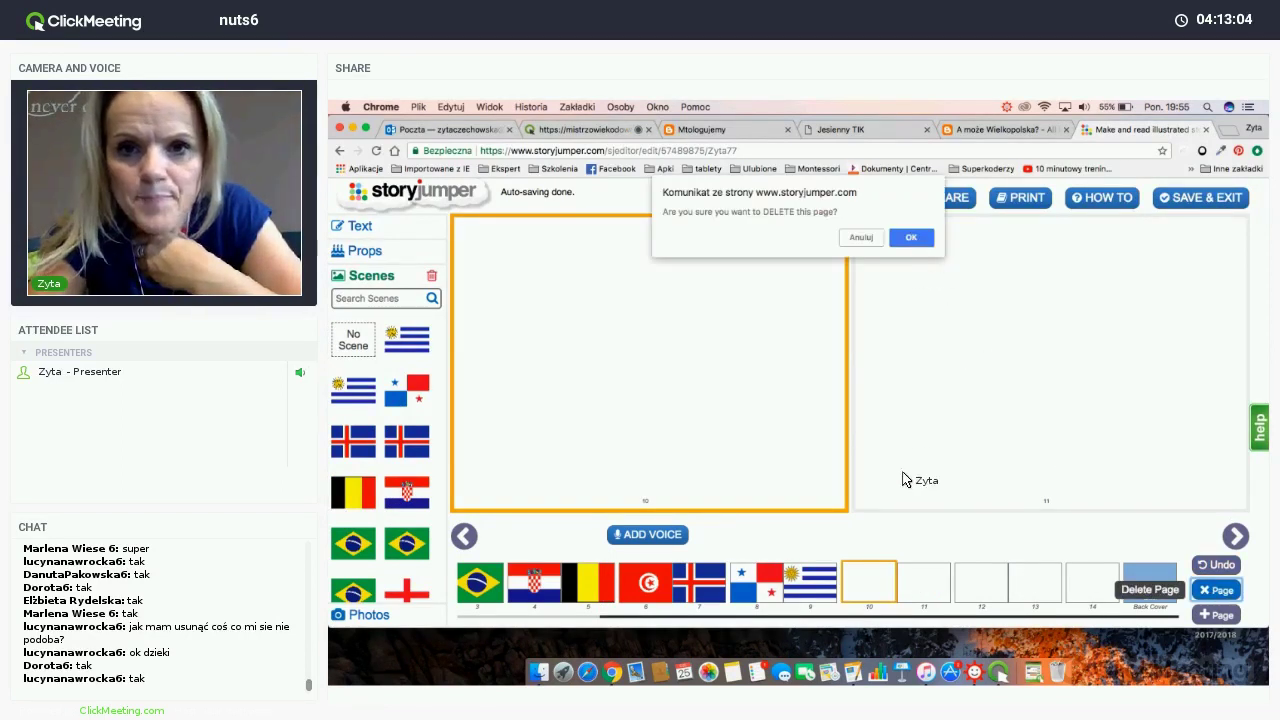
key("Return")
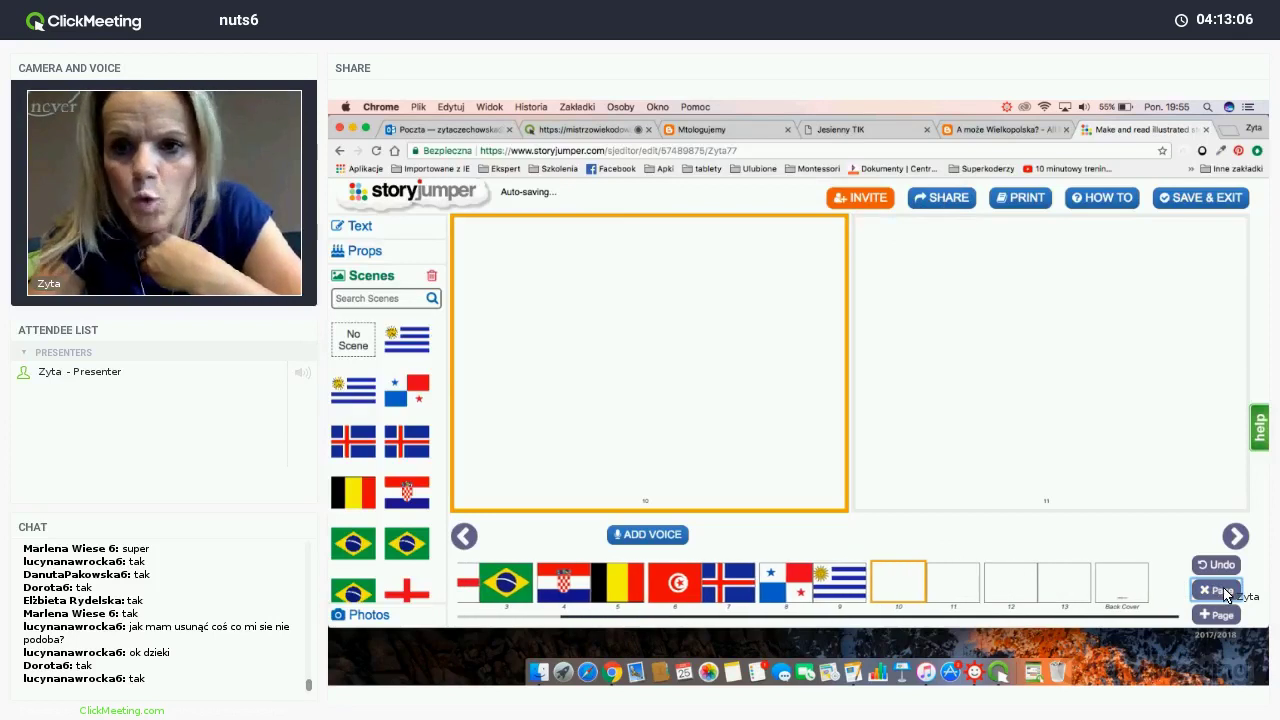
left_click(1216, 590)
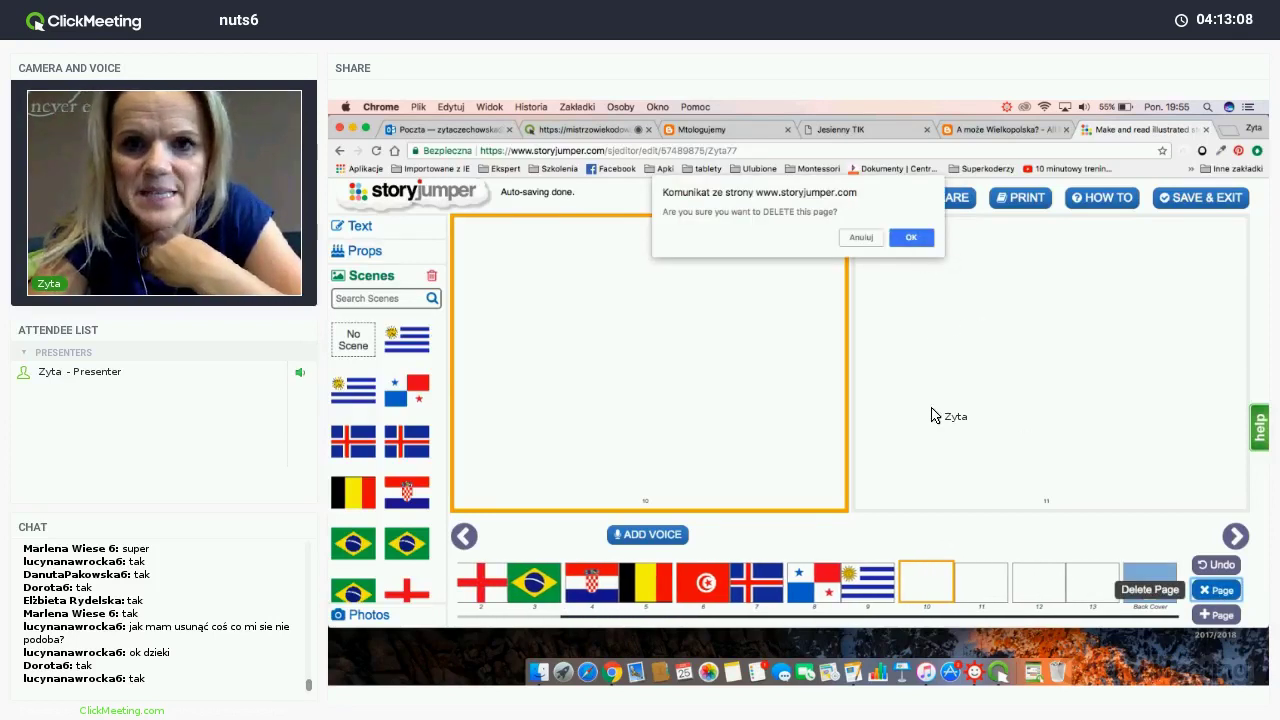
key("Return")
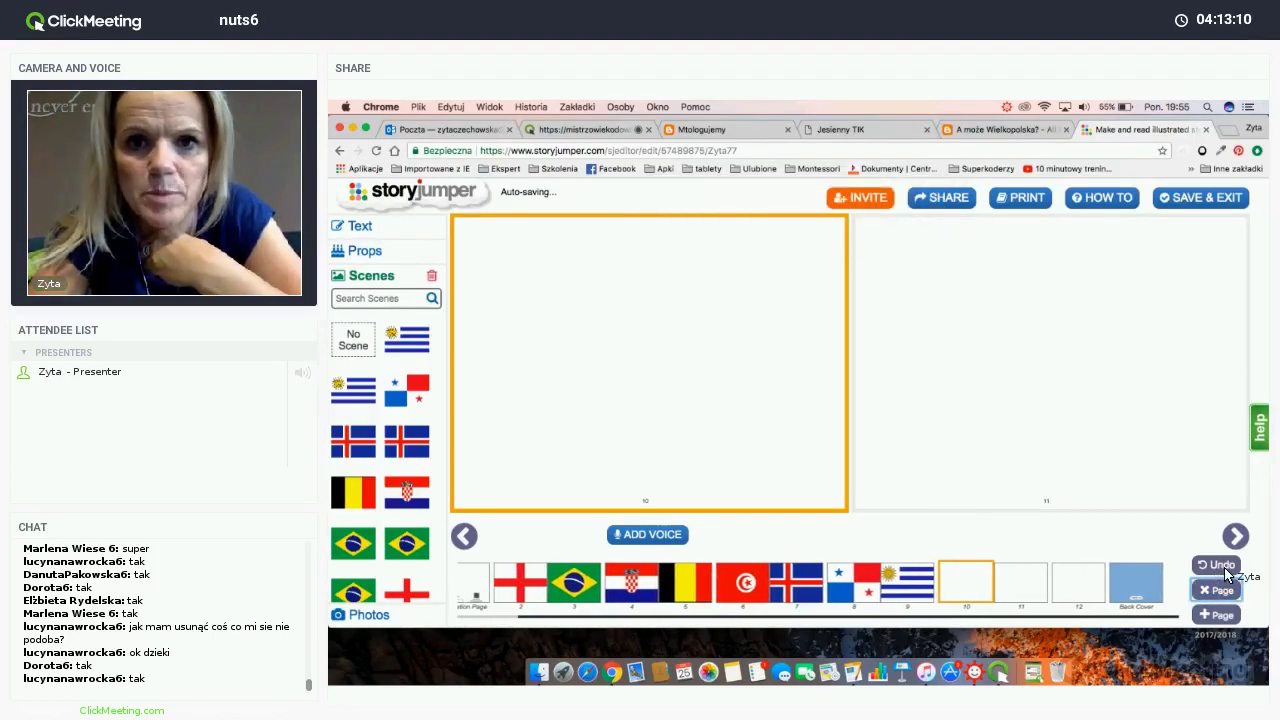
left_click(1222, 590)
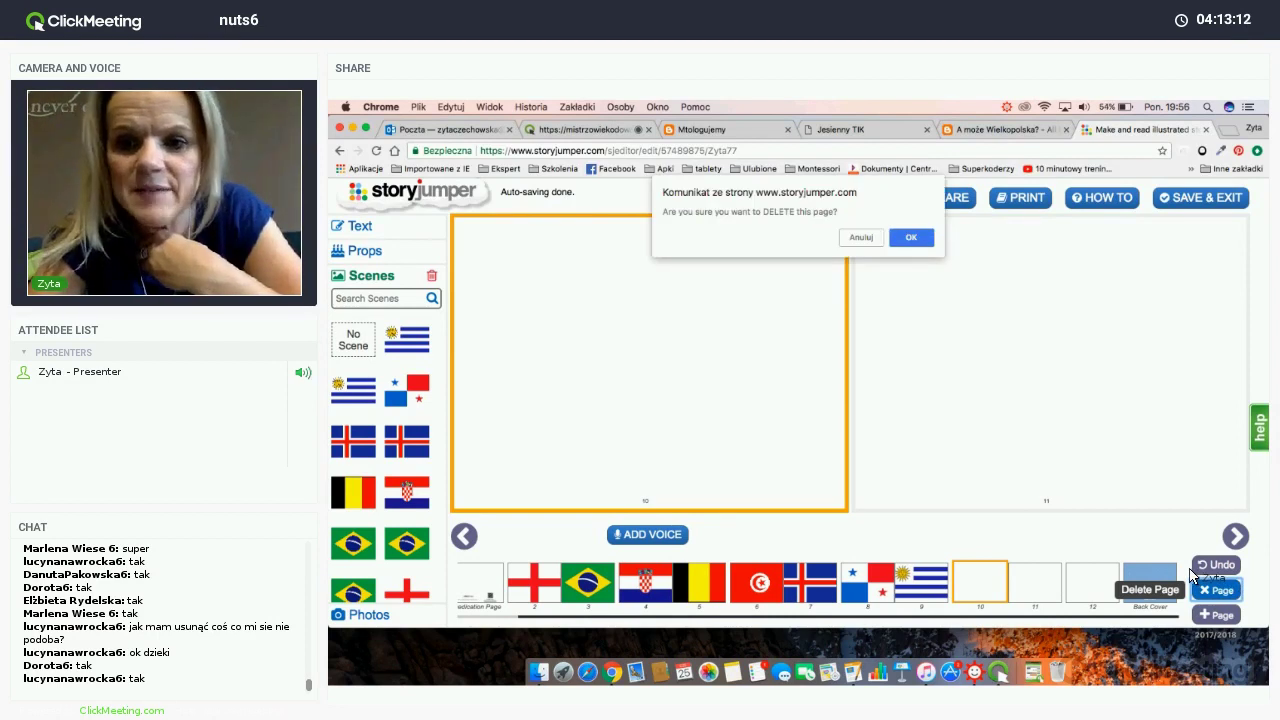
key("Return")
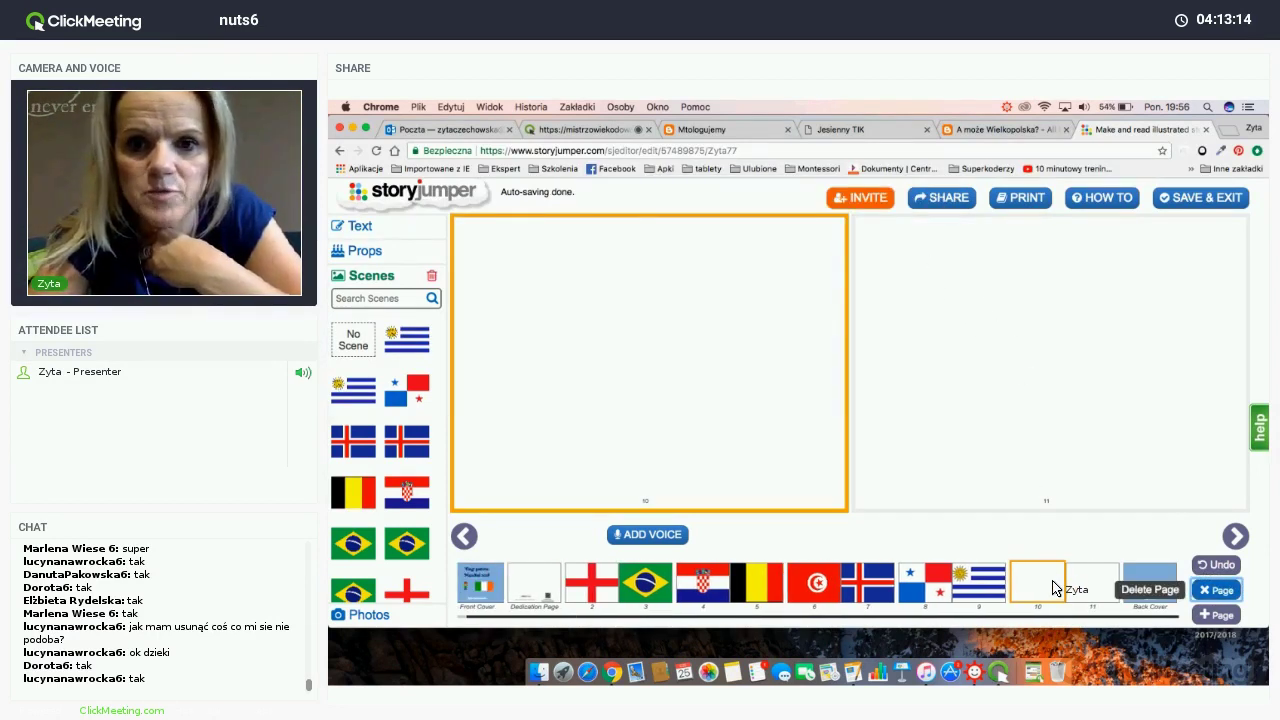
left_click(1222, 590)
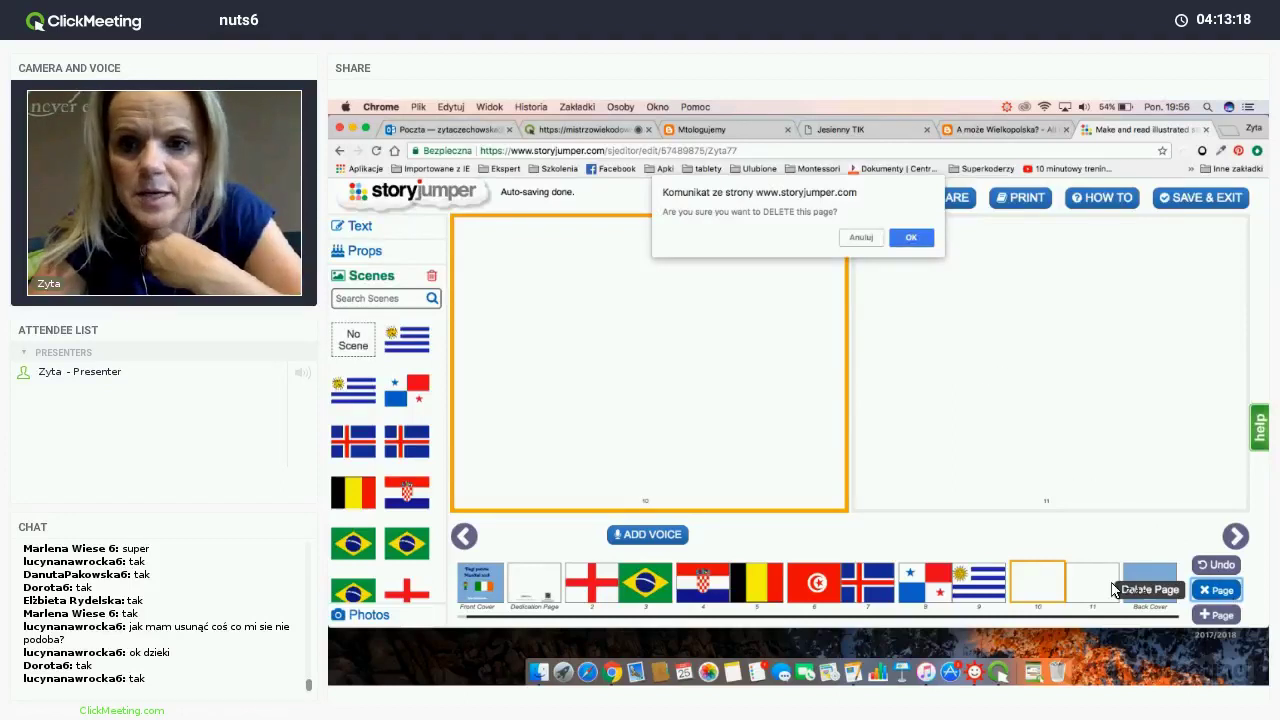
key("Return")
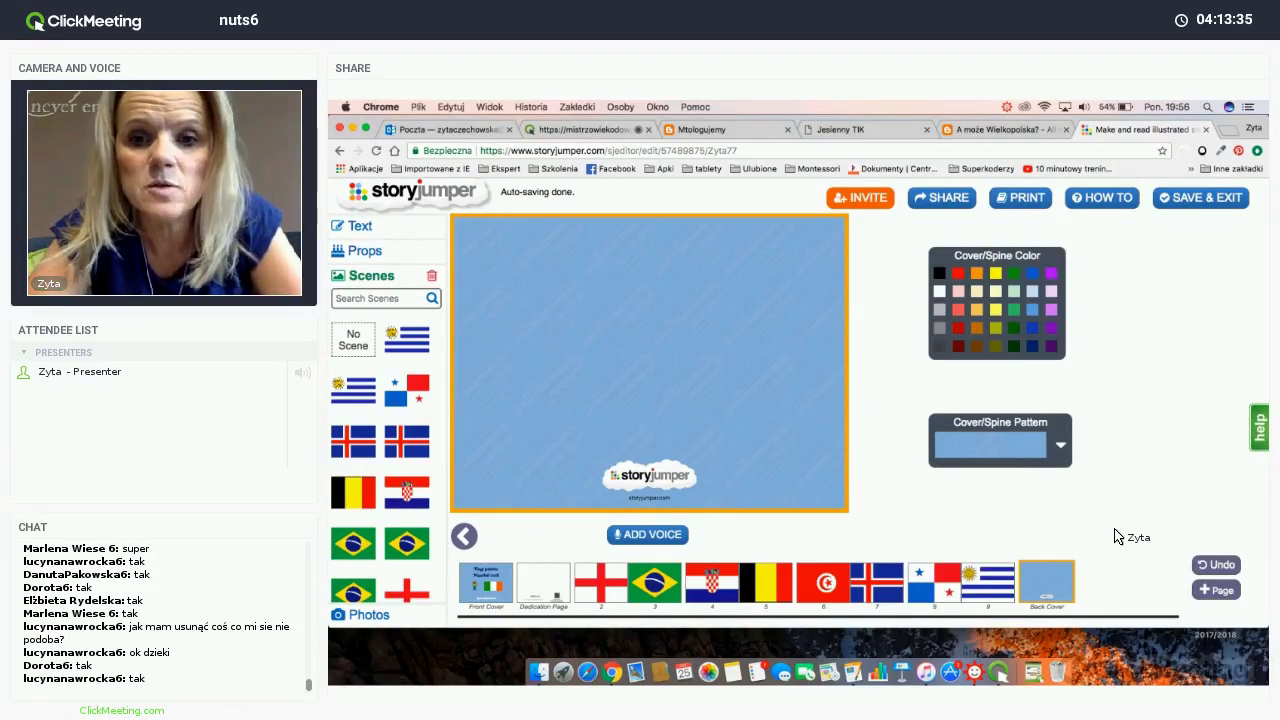
left_click(1218, 566)
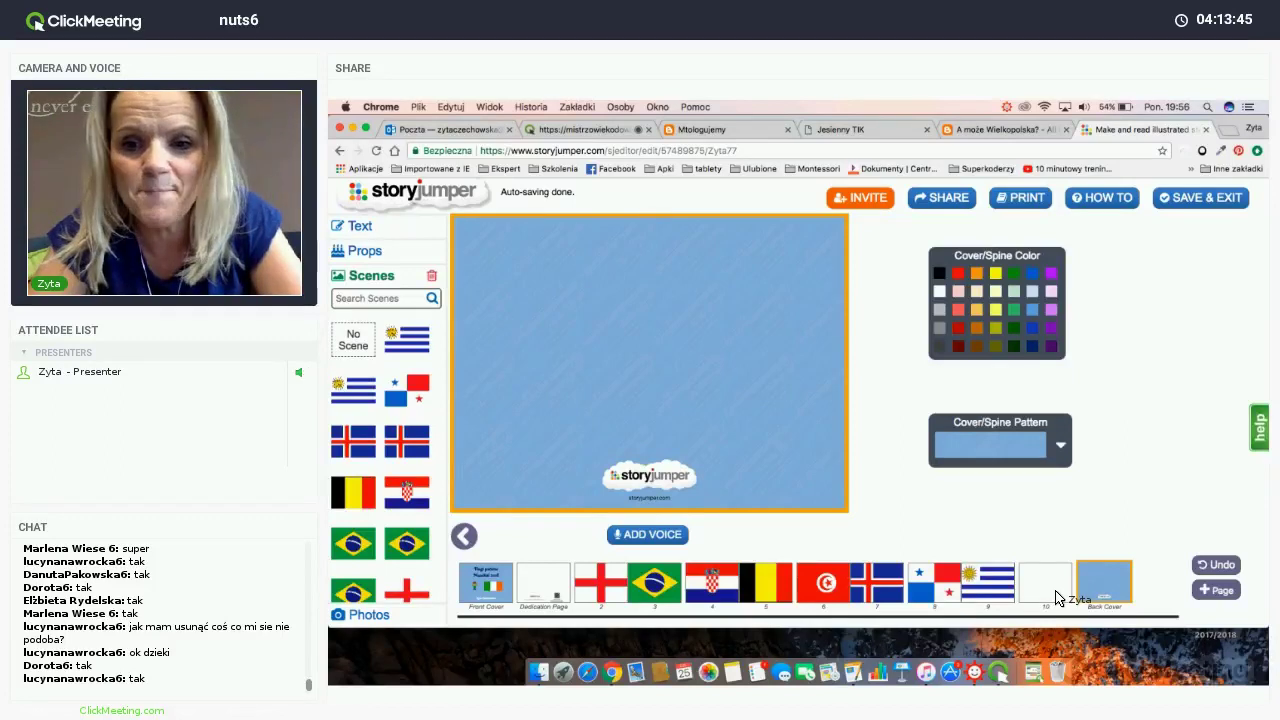
Step: Insert blank pages after pages 10 and 7, move one before Panama, and confirm two deletions
left_click(1057, 596)
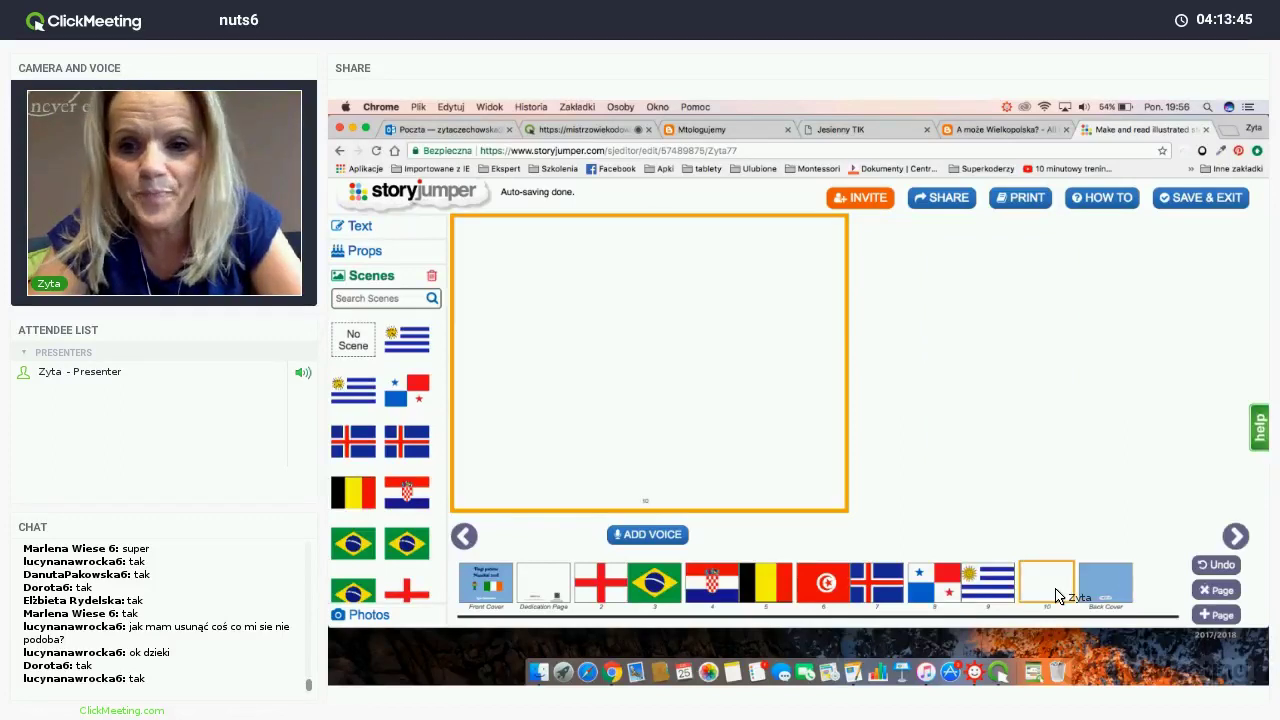
left_click(1215, 616)
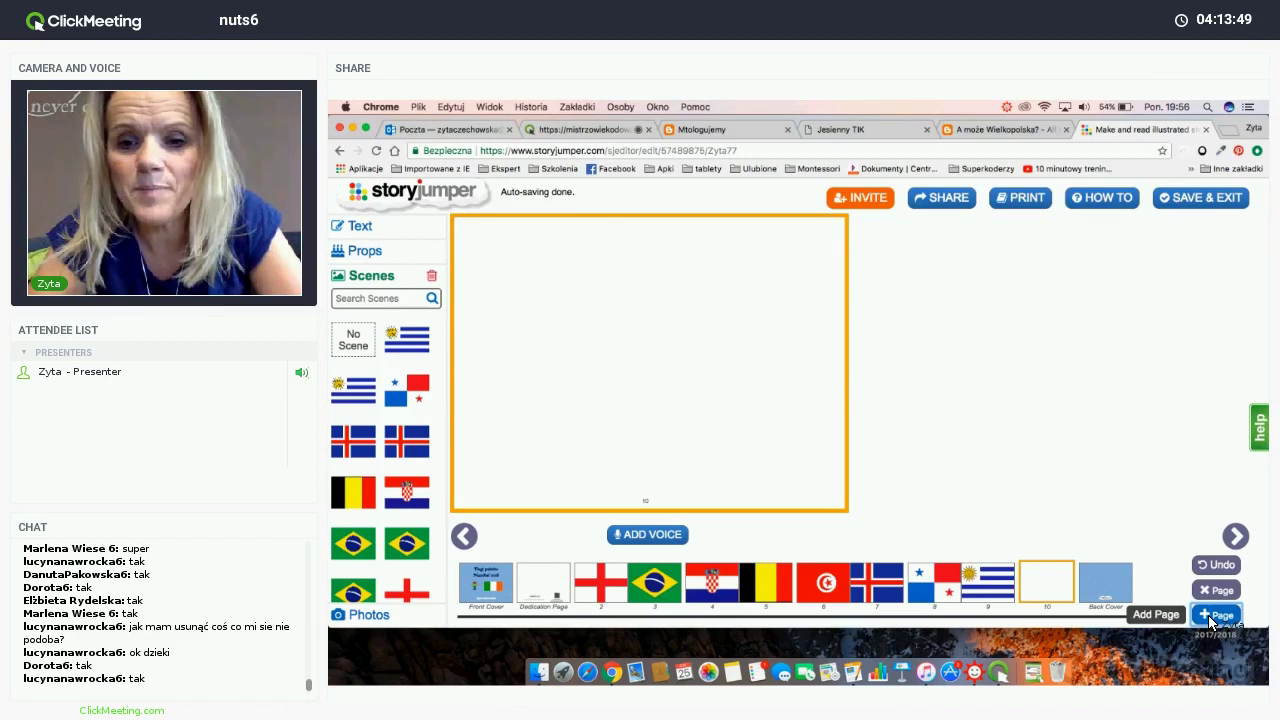
left_click(986, 587)
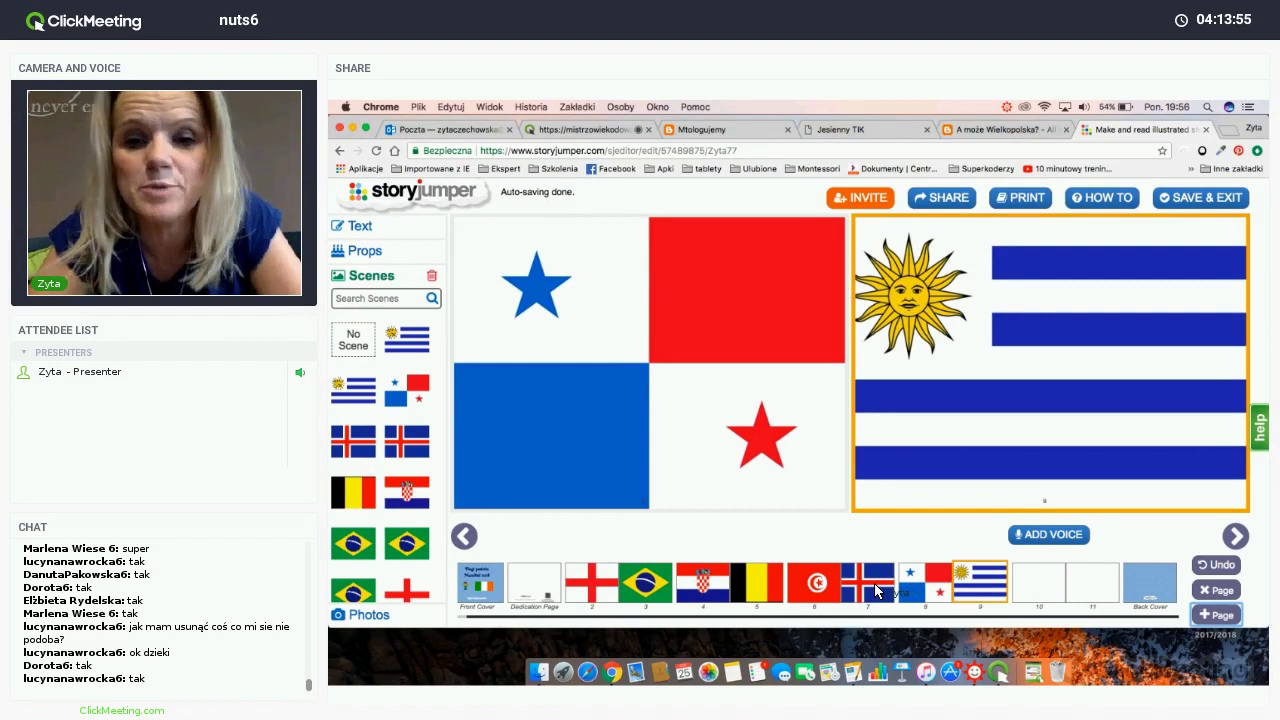
left_click(876, 588)
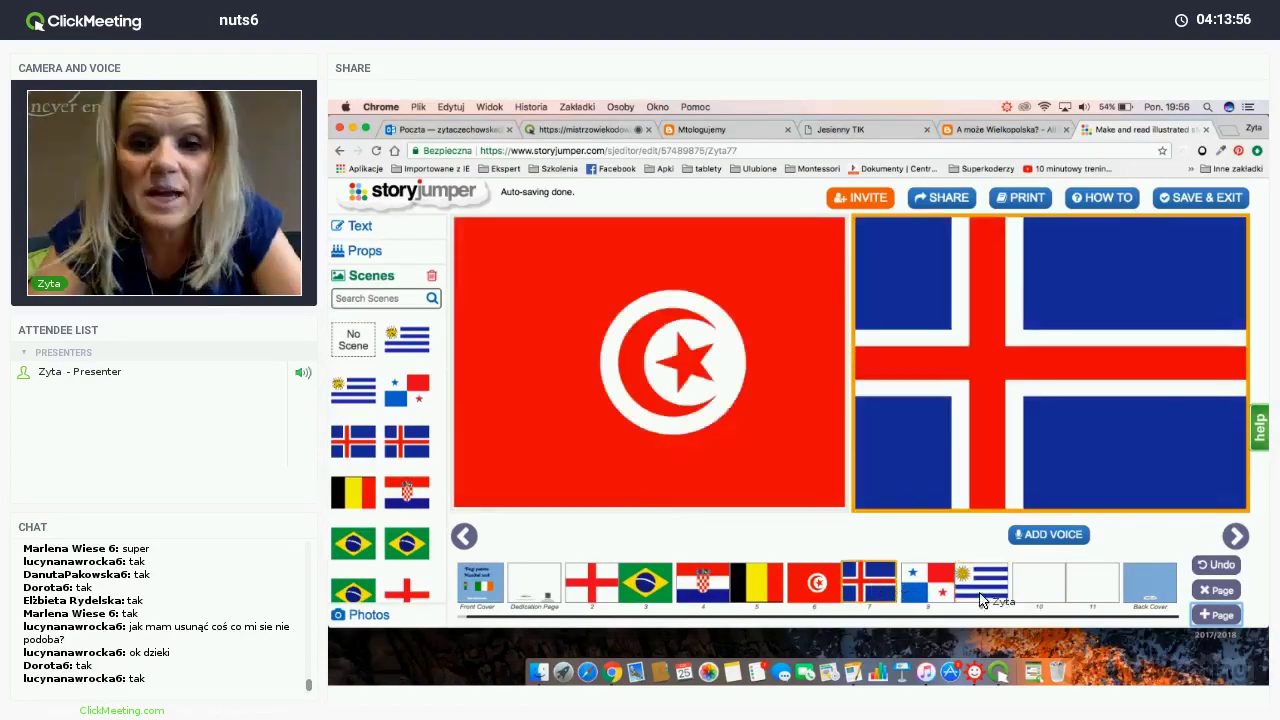
left_click(1220, 616)
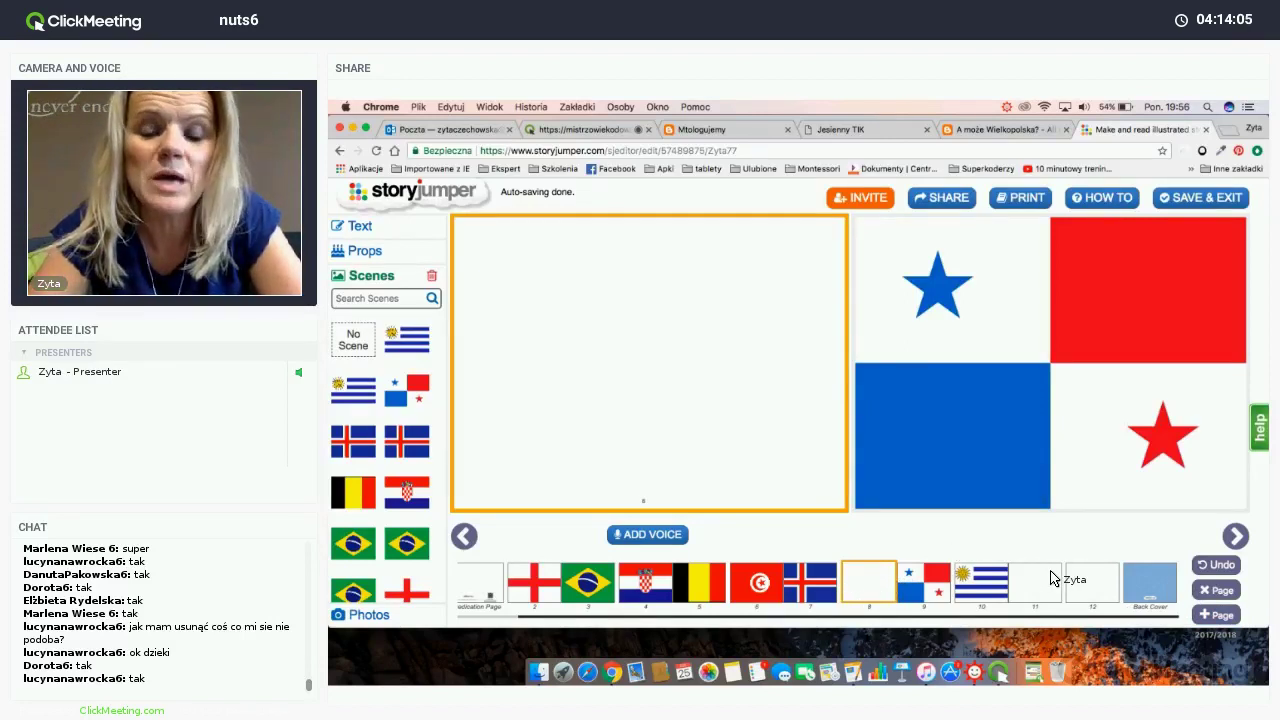
left_click_drag(1020, 592, 992, 600)
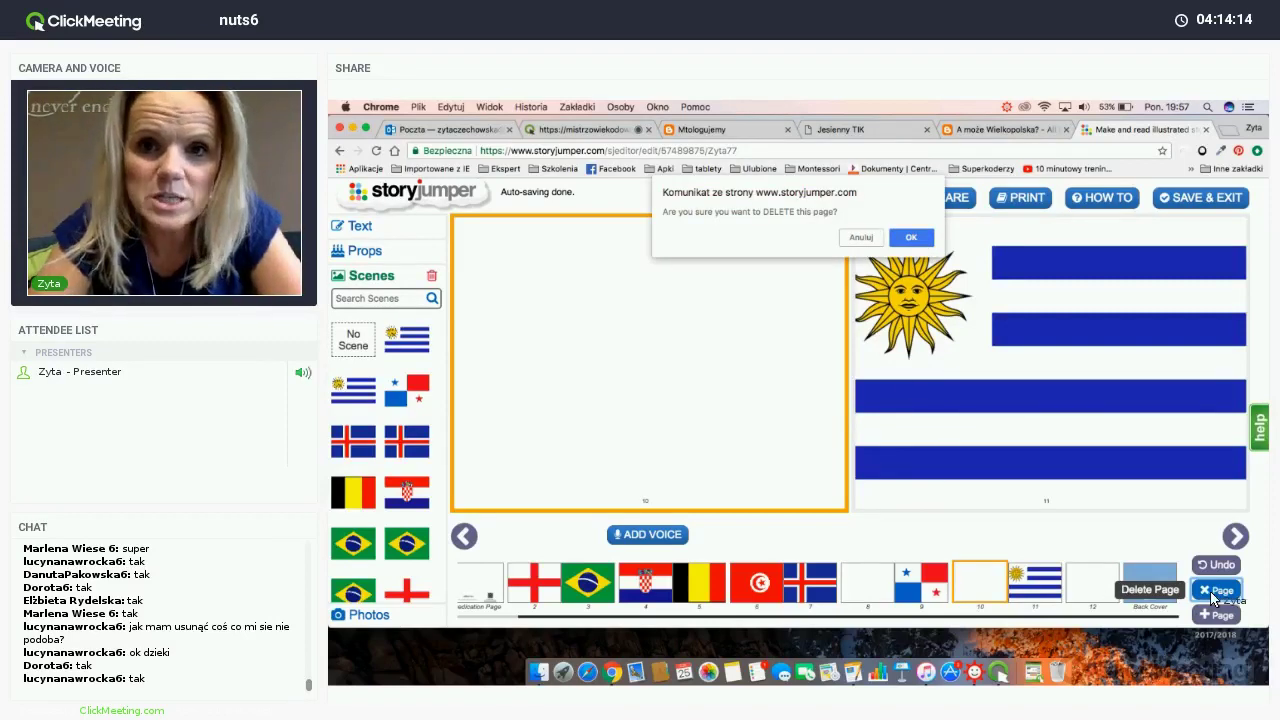
key("Return")
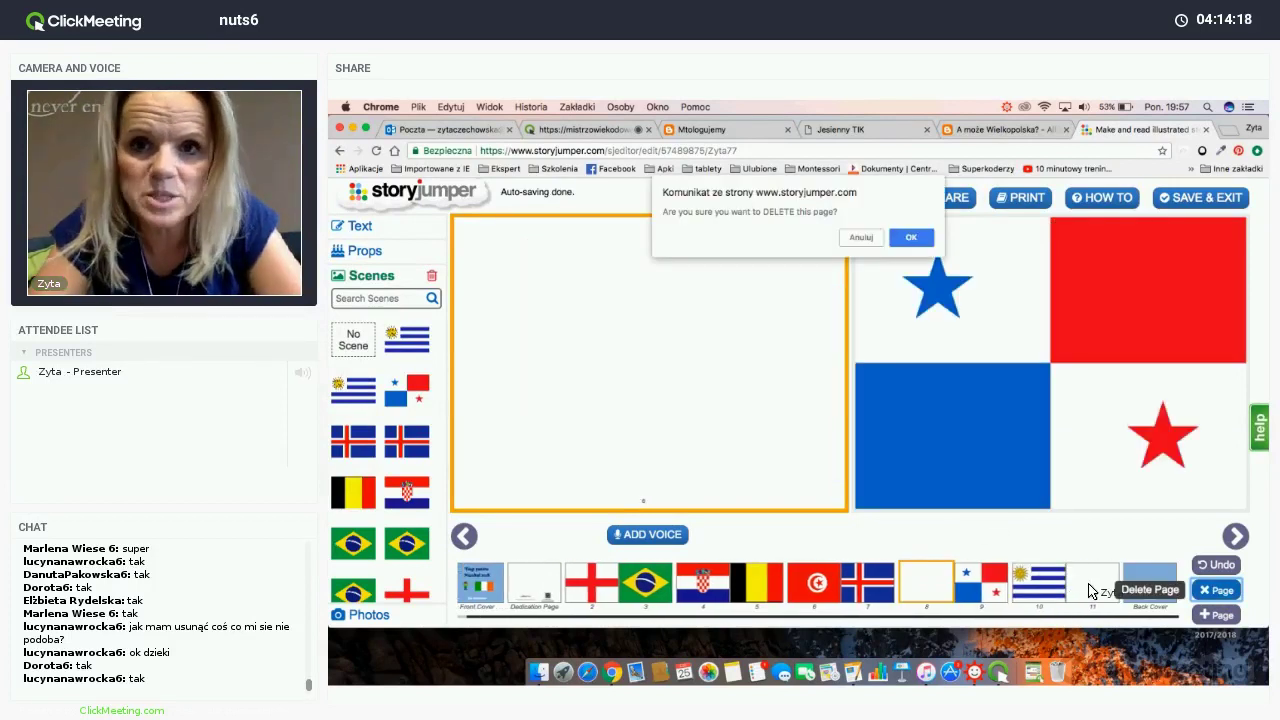
key("Return")
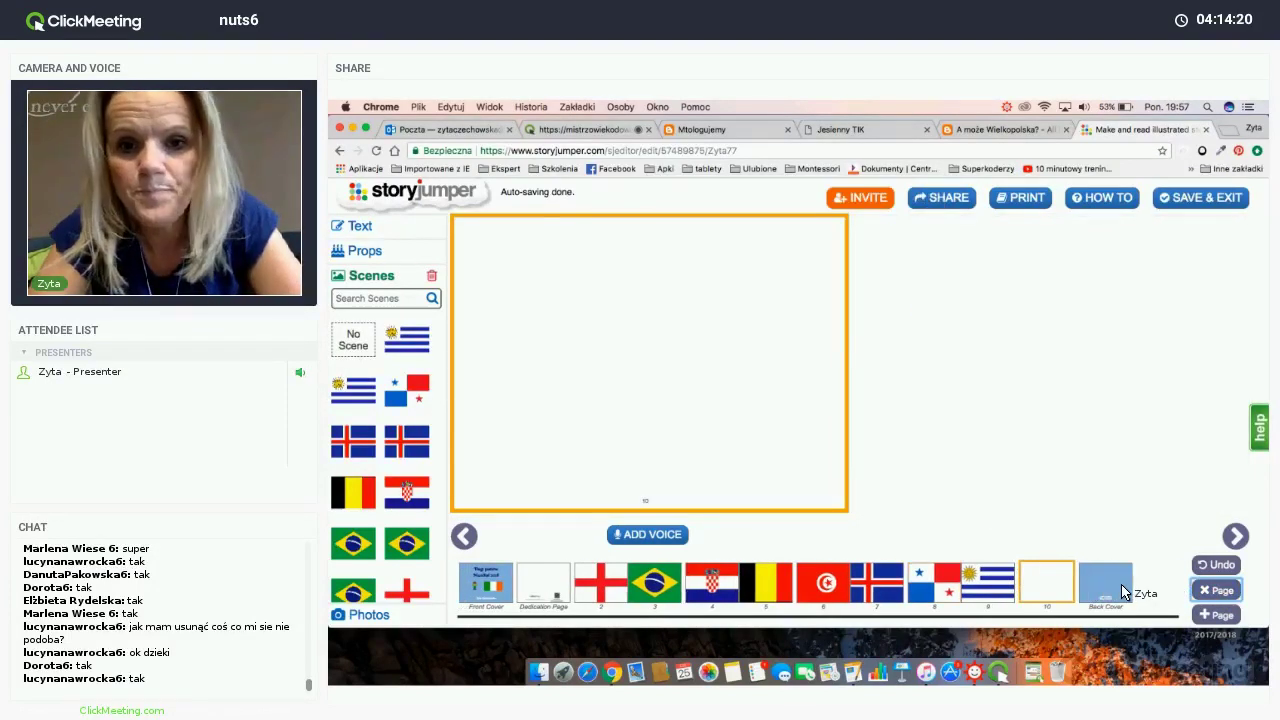
Step: Delete the remaining blank page 10 so page 9 leads straight to the back cover
left_click(762, 588)
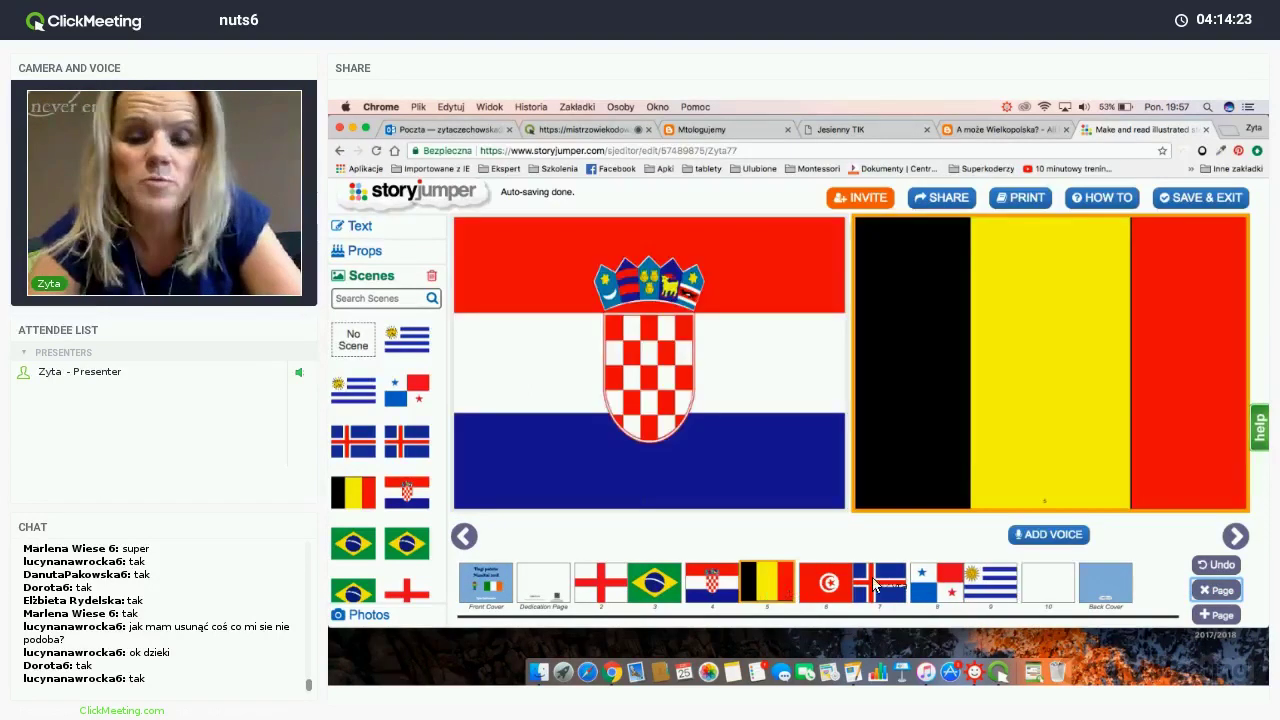
left_click(1048, 585)
left_click(1217, 590)
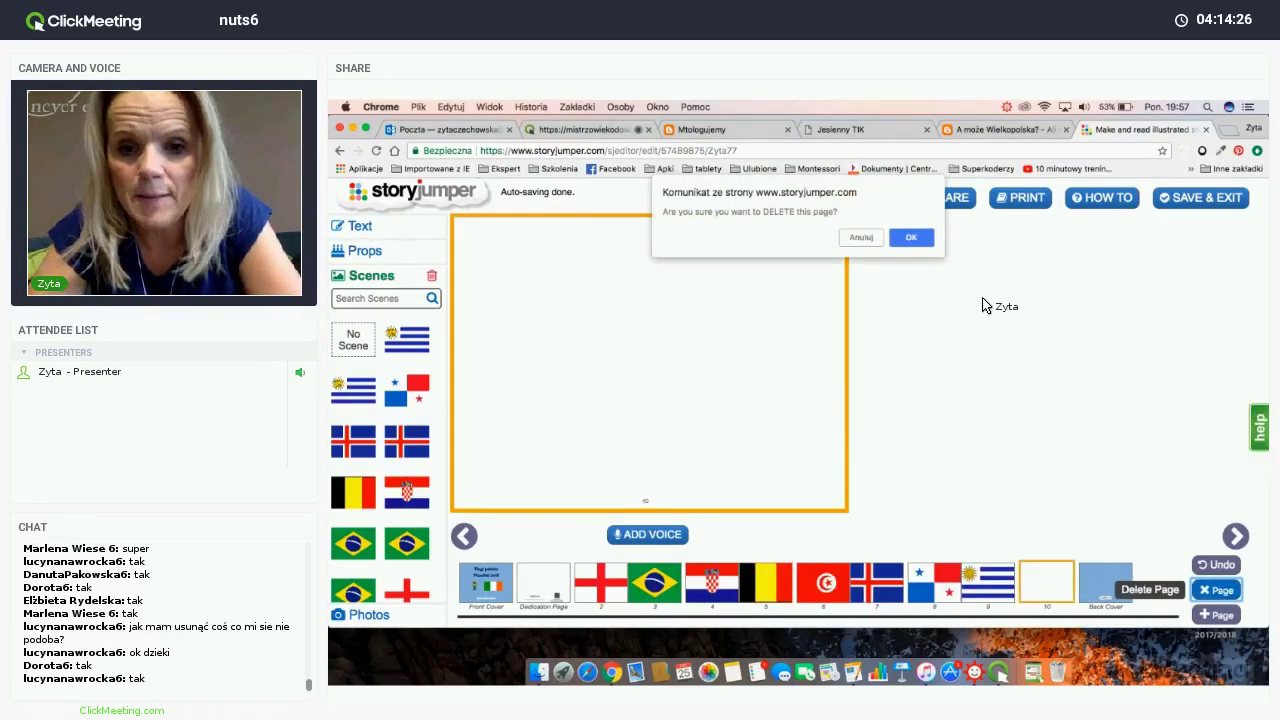
left_click(912, 238)
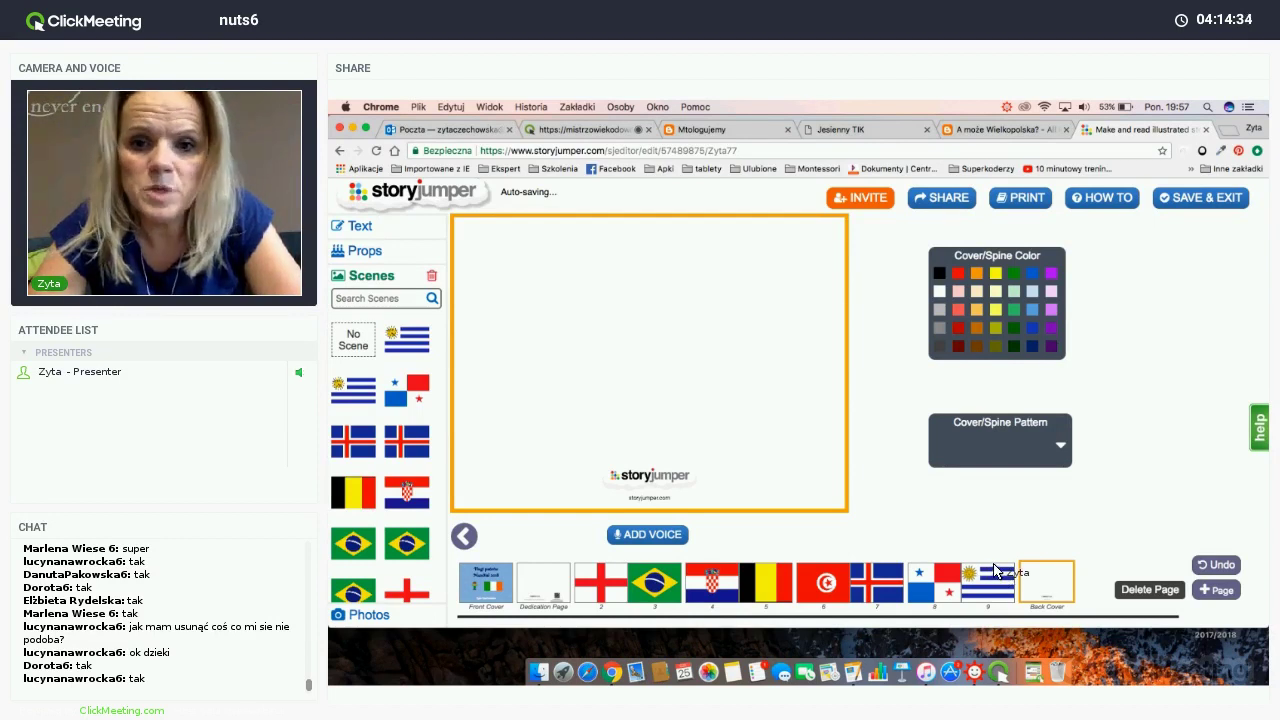
Step: Show the Panama and Uruguay flags on pages 8–9 from the page strip
left_click(996, 570)
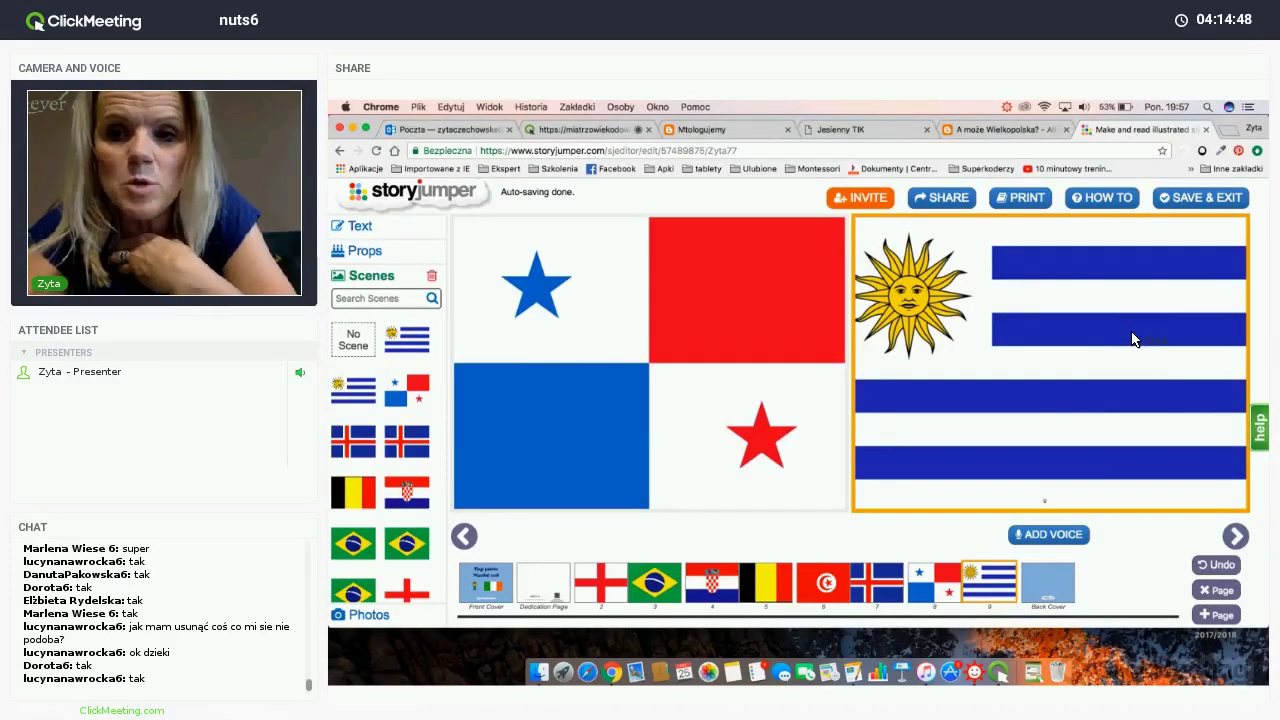
Step: Record a short spoken narration for the Uruguay page and save it
left_click(1049, 535)
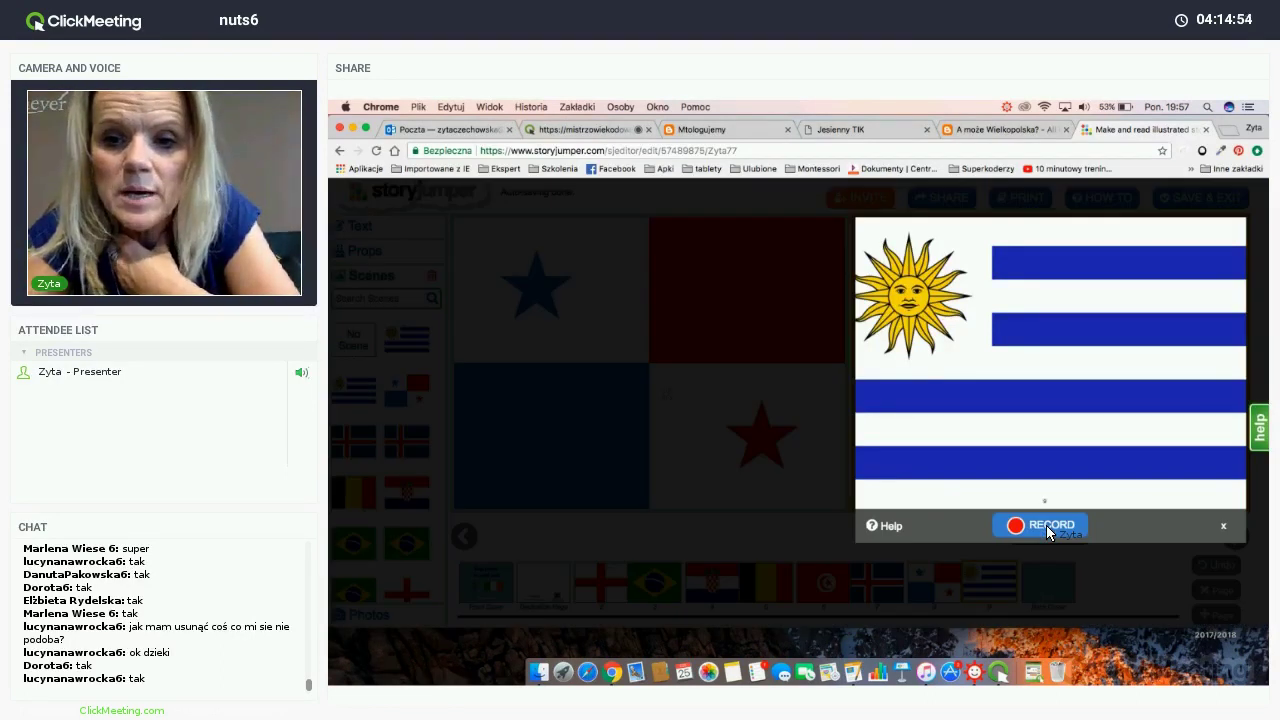
left_click(1049, 527)
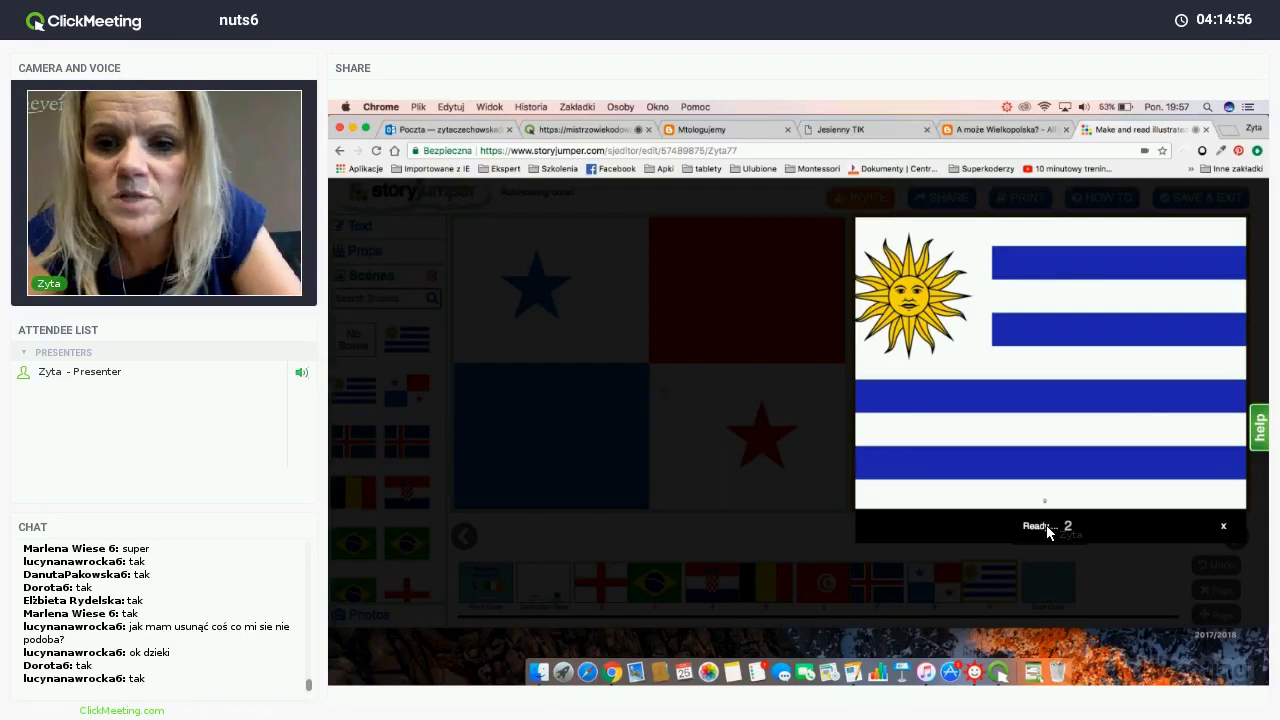
left_click(1049, 533)
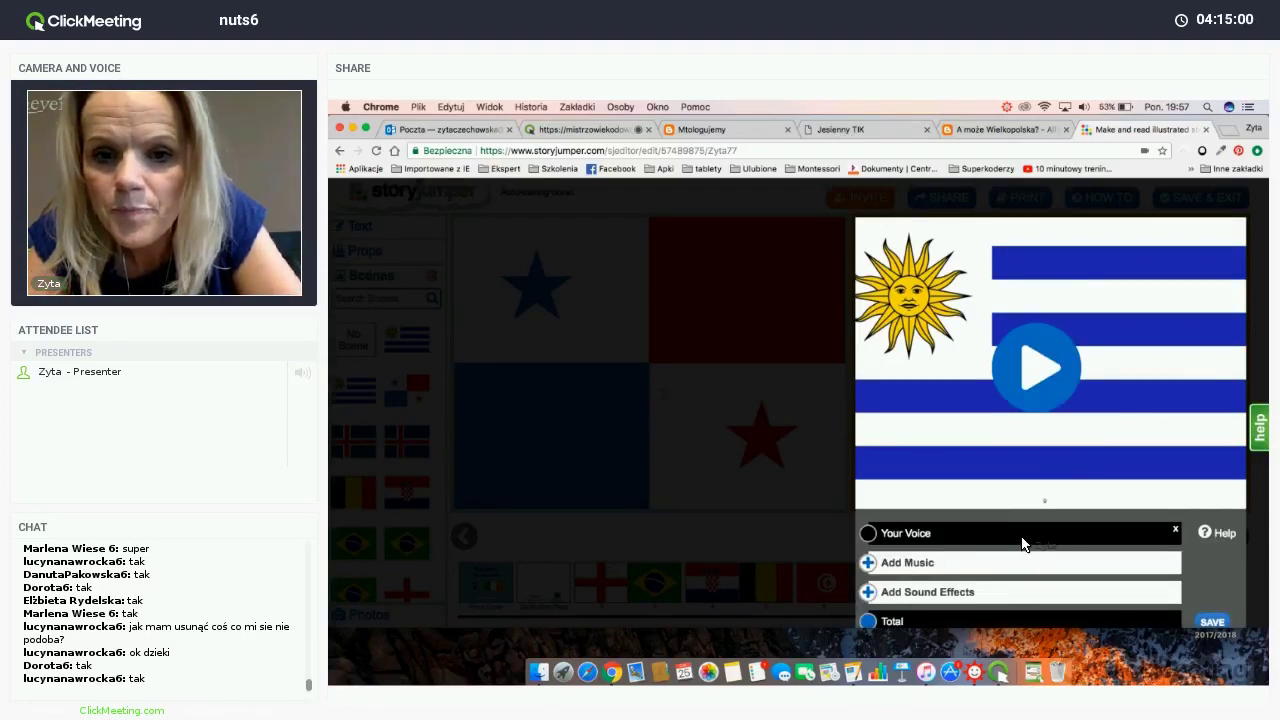
left_click(1206, 624)
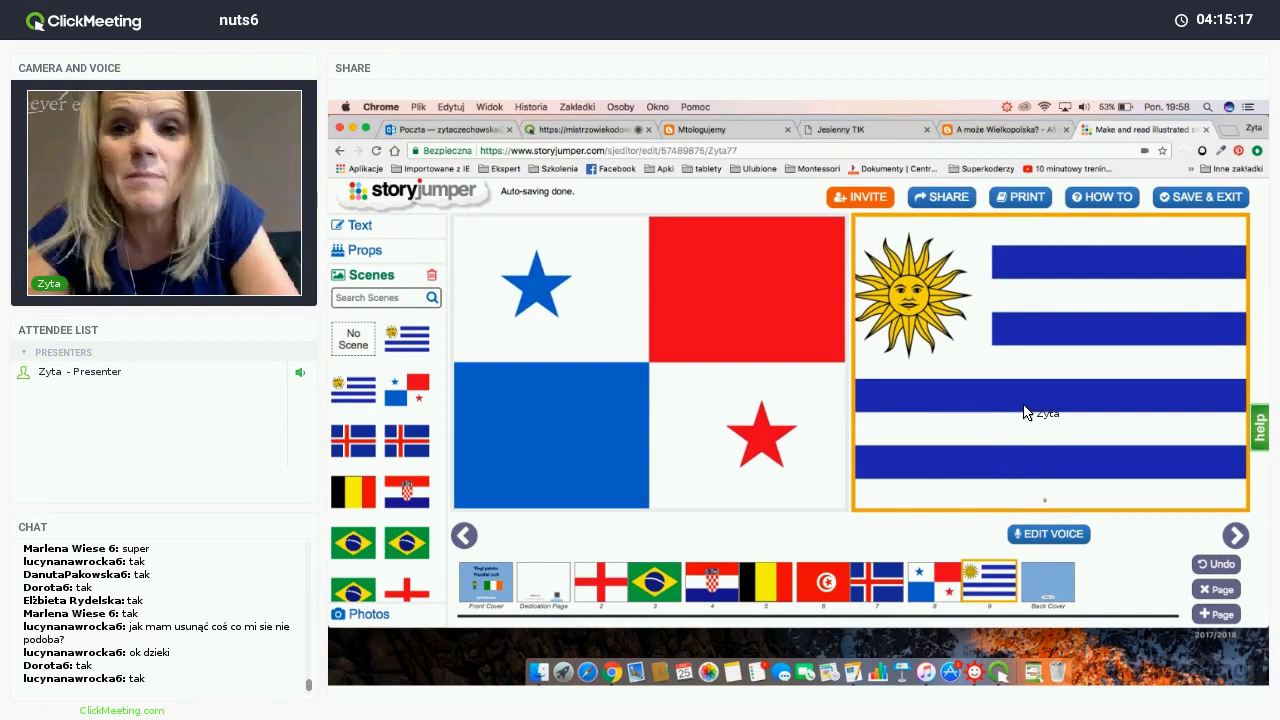
left_click(1028, 200)
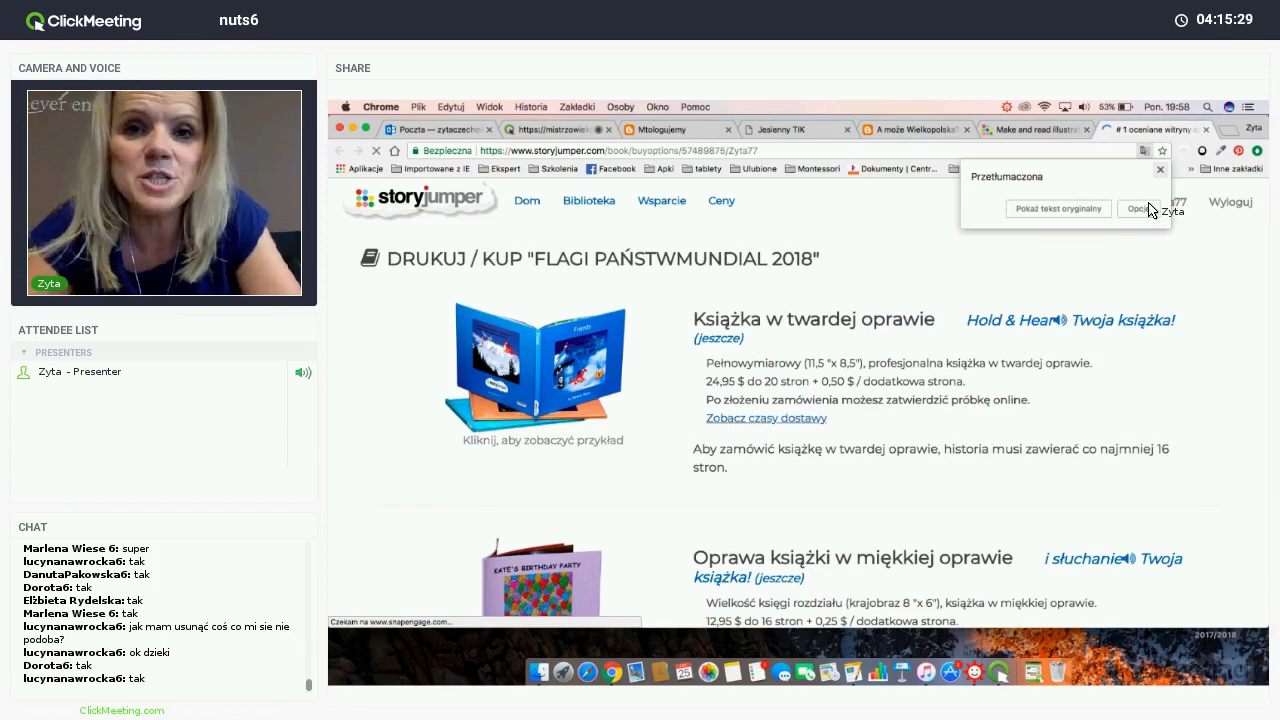
key("ctrl+shift+Tab")
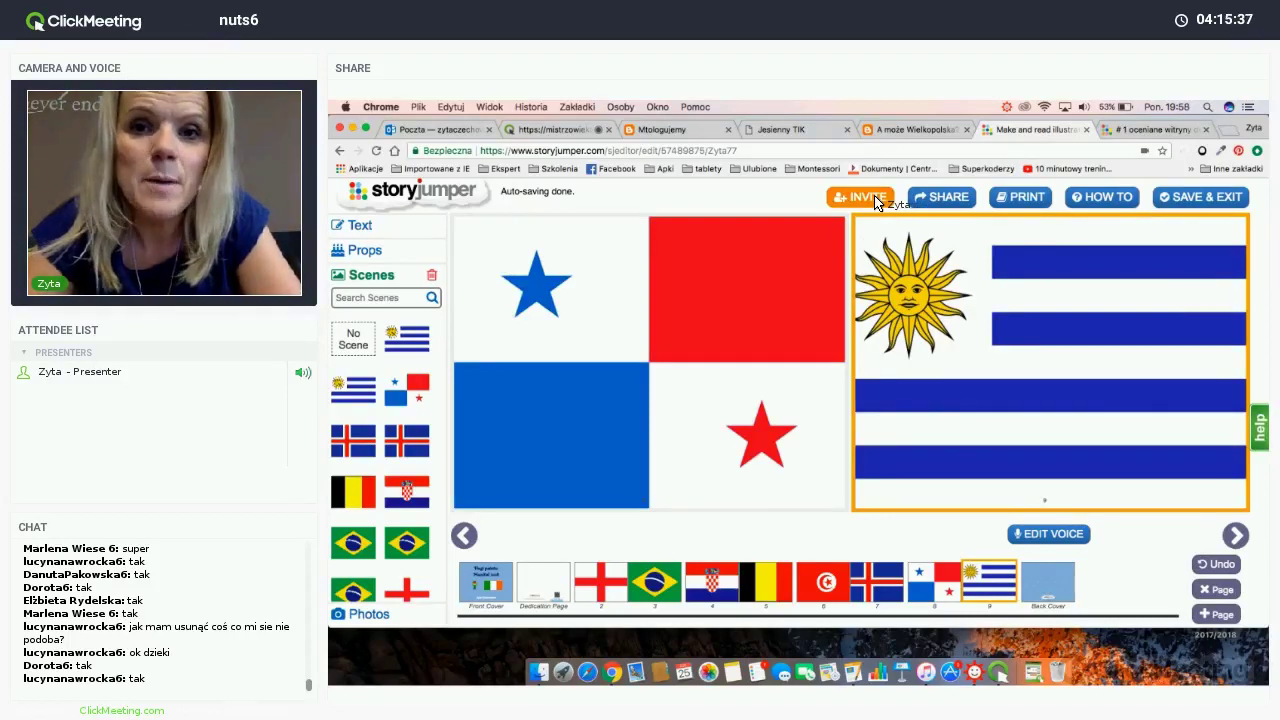
left_click(876, 200)
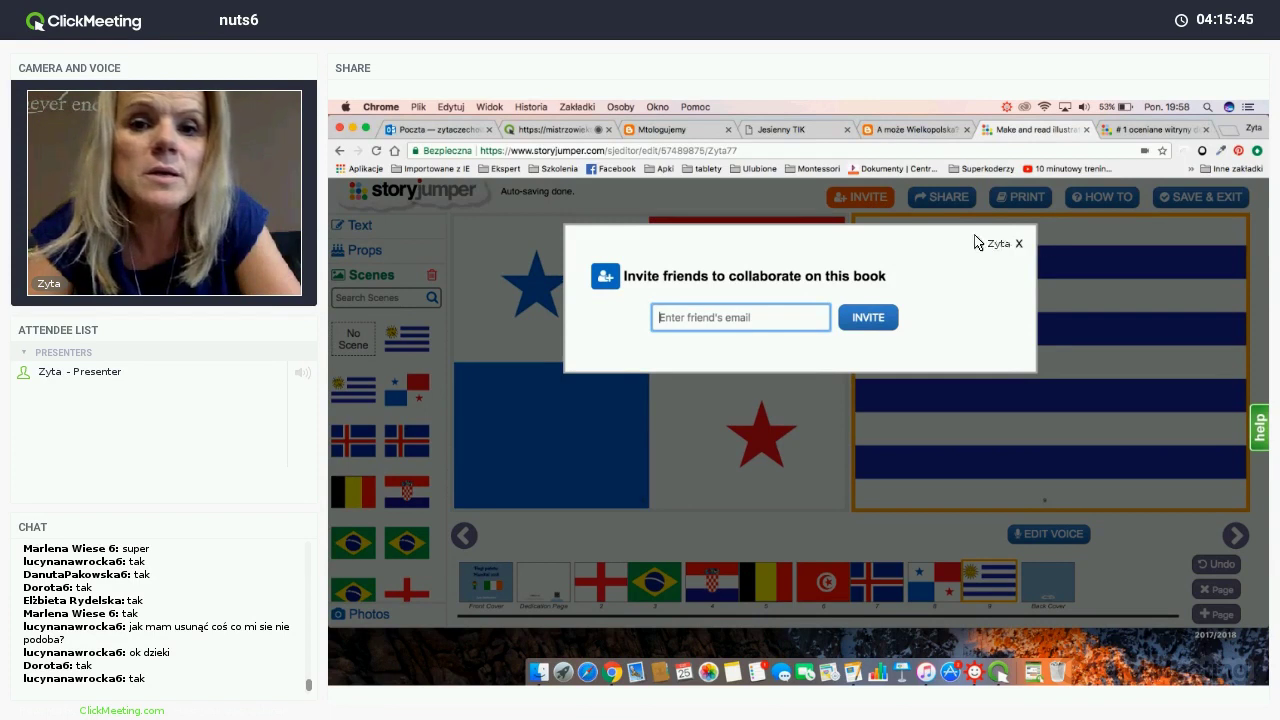
left_click(872, 200)
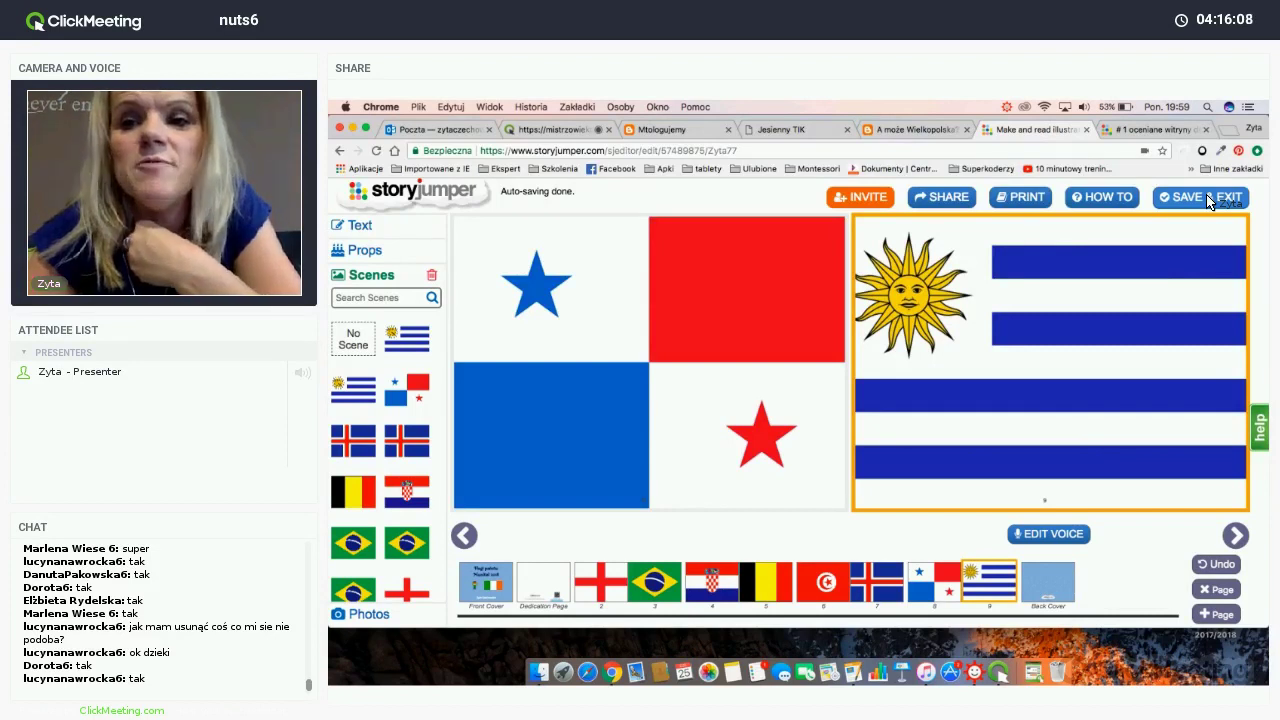
Step: Save and exit the flag book, then reopen it in the editor
left_click(1209, 199)
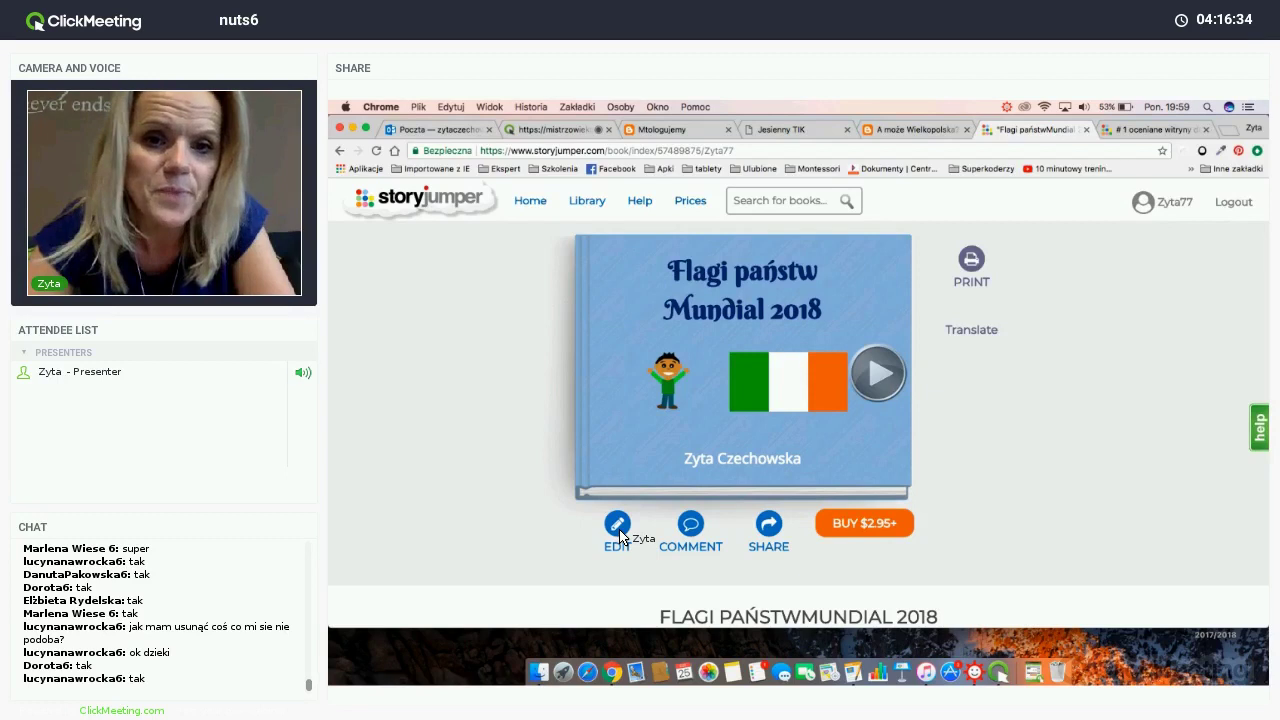
left_click(618, 530)
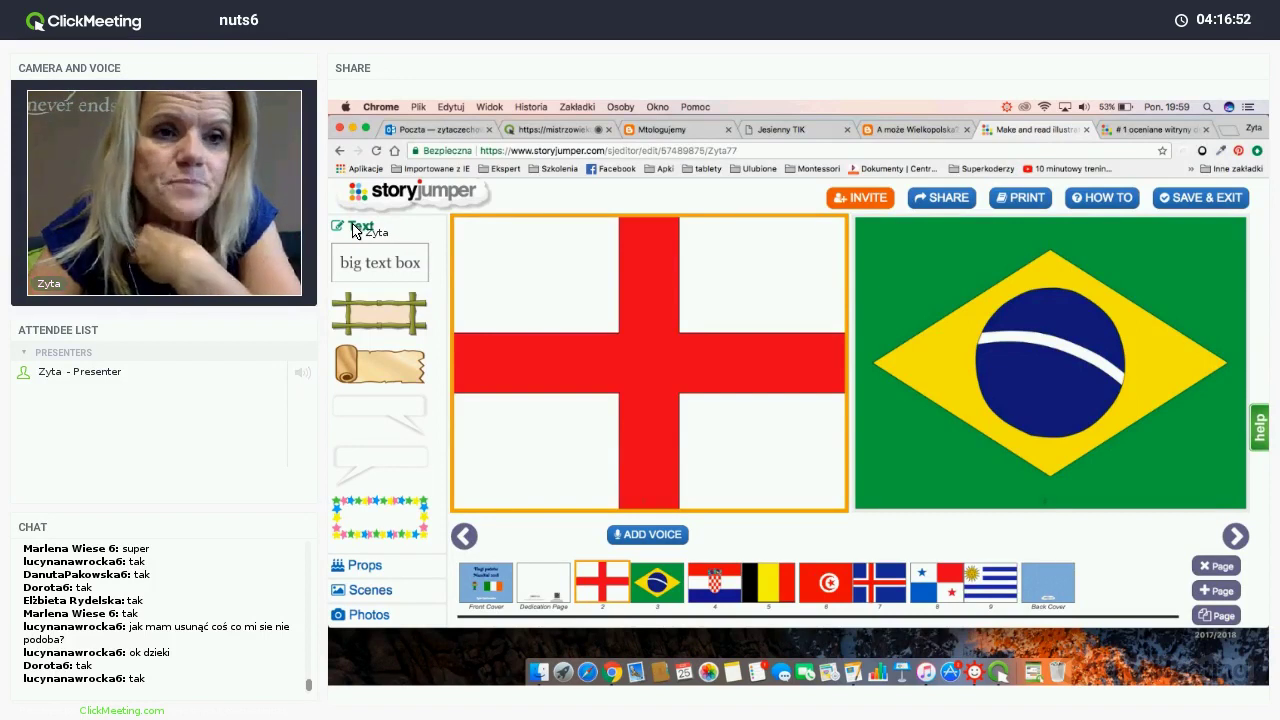
Step: Add a big text box reading 'Anglia' to the England page at font size 72
left_click(368, 268)
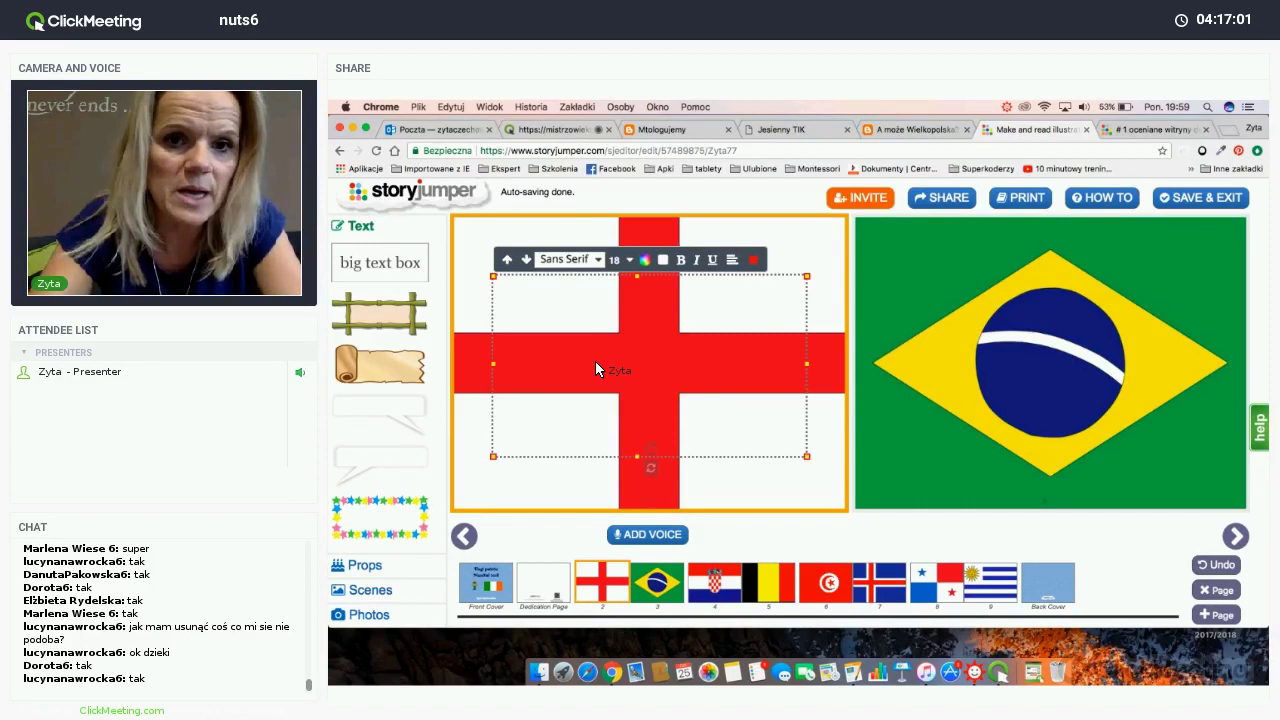
type("Anglia")
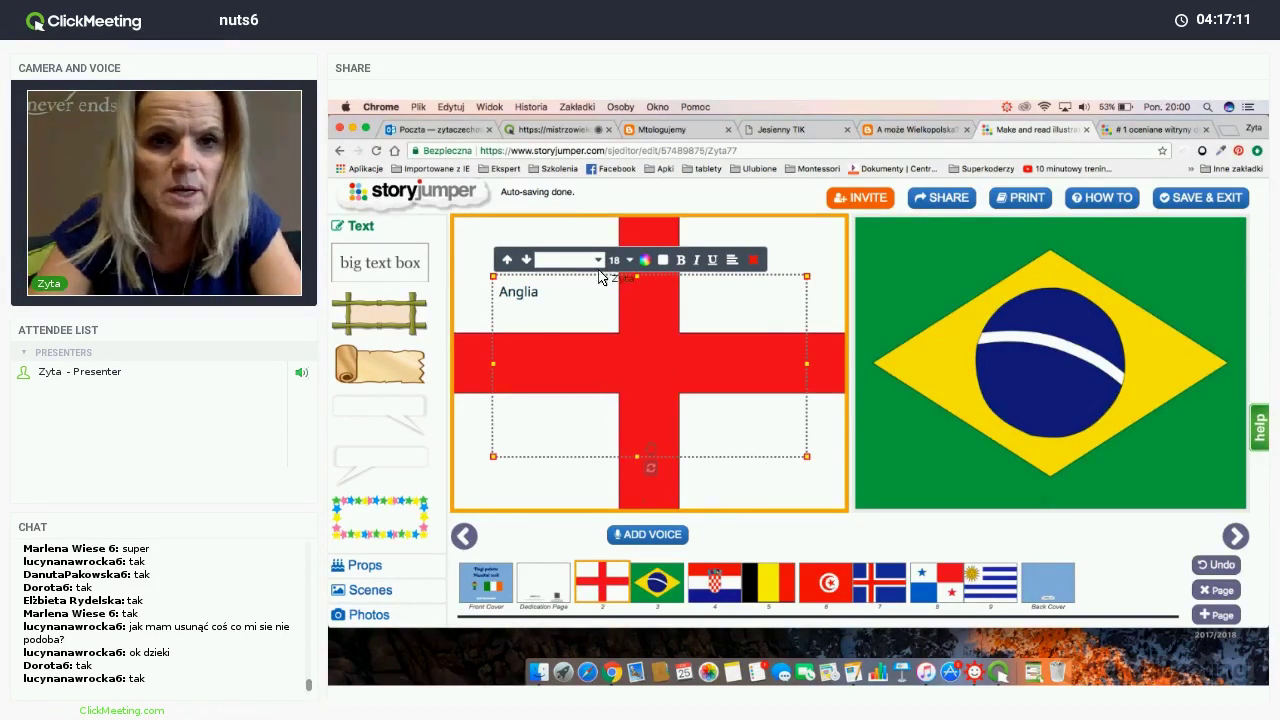
left_click(626, 449)
key("ctrl+a")
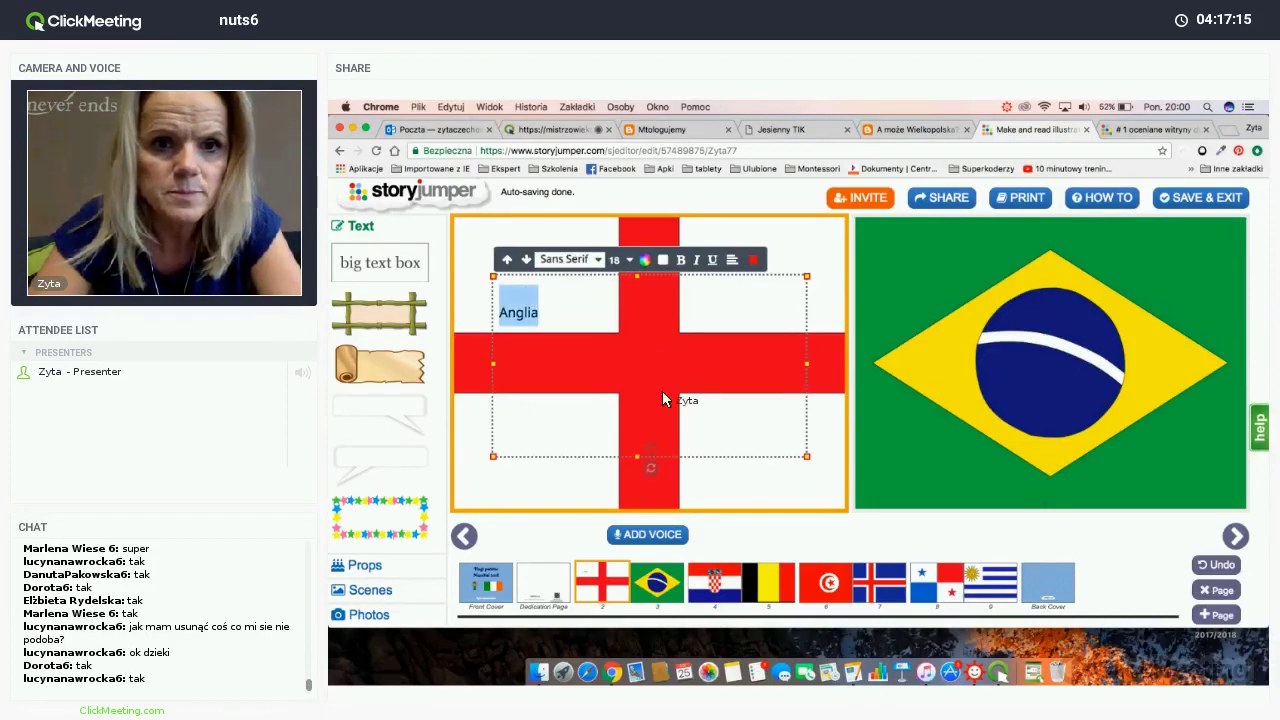
left_click(620, 259)
left_click(621, 455)
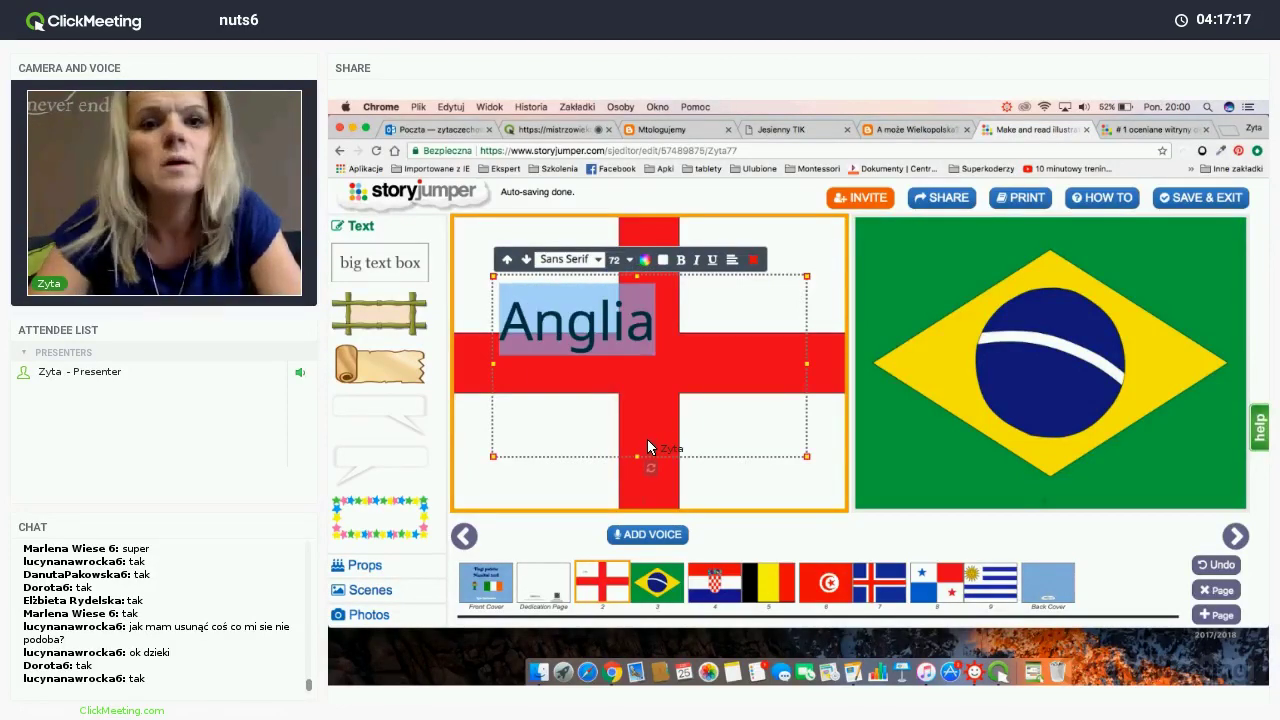
Step: Move the Anglia label to the England page's top-left corner and deselect it
left_click(643, 417)
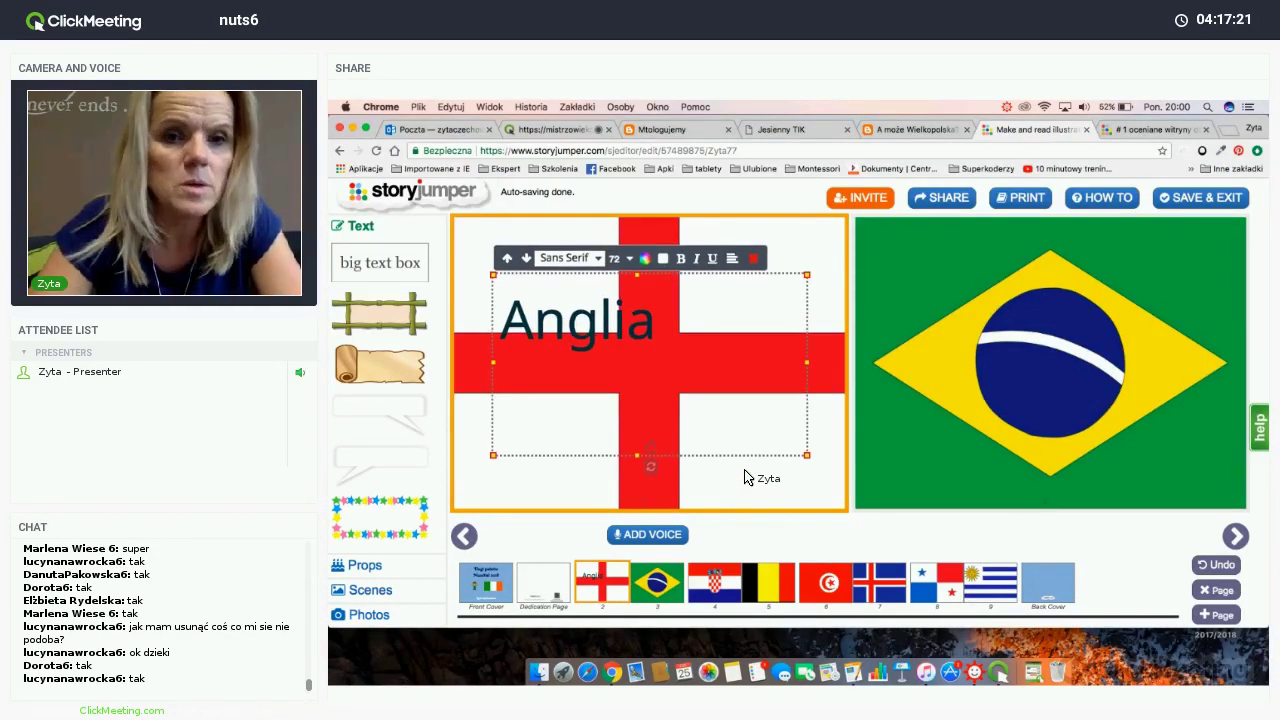
left_click_drag(645, 445, 609, 411)
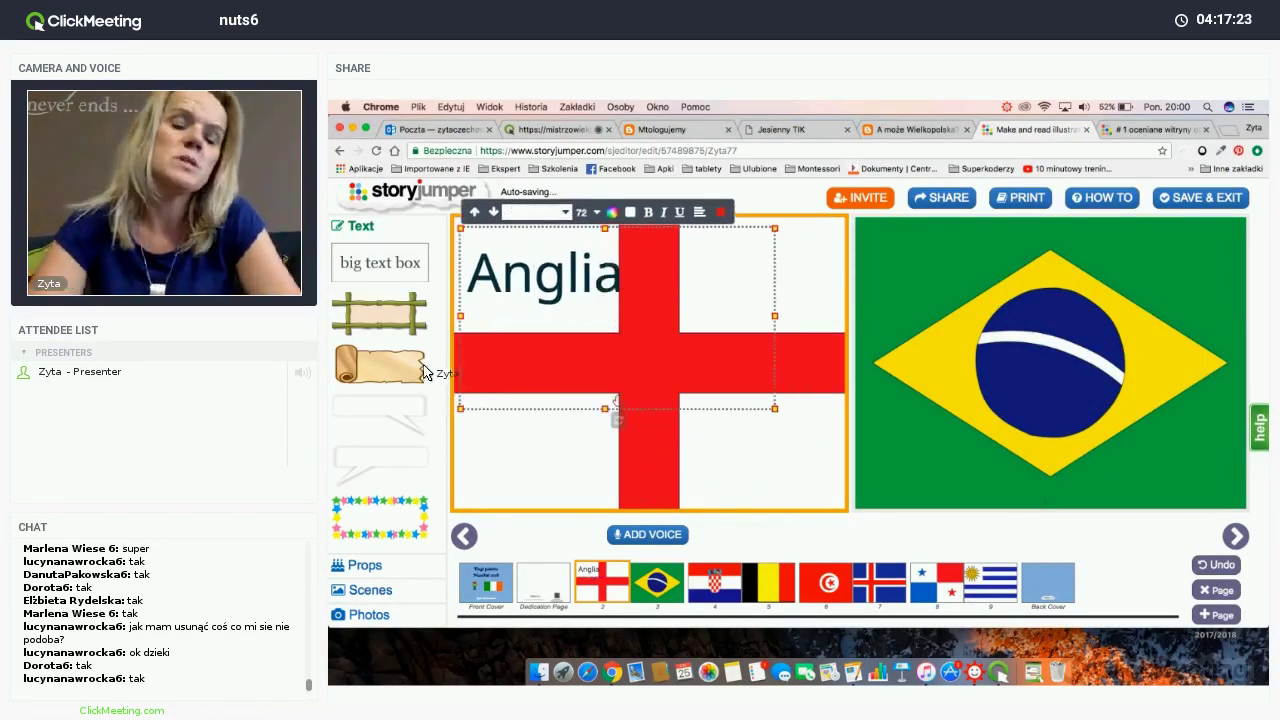
left_click(438, 362)
left_click(400, 325)
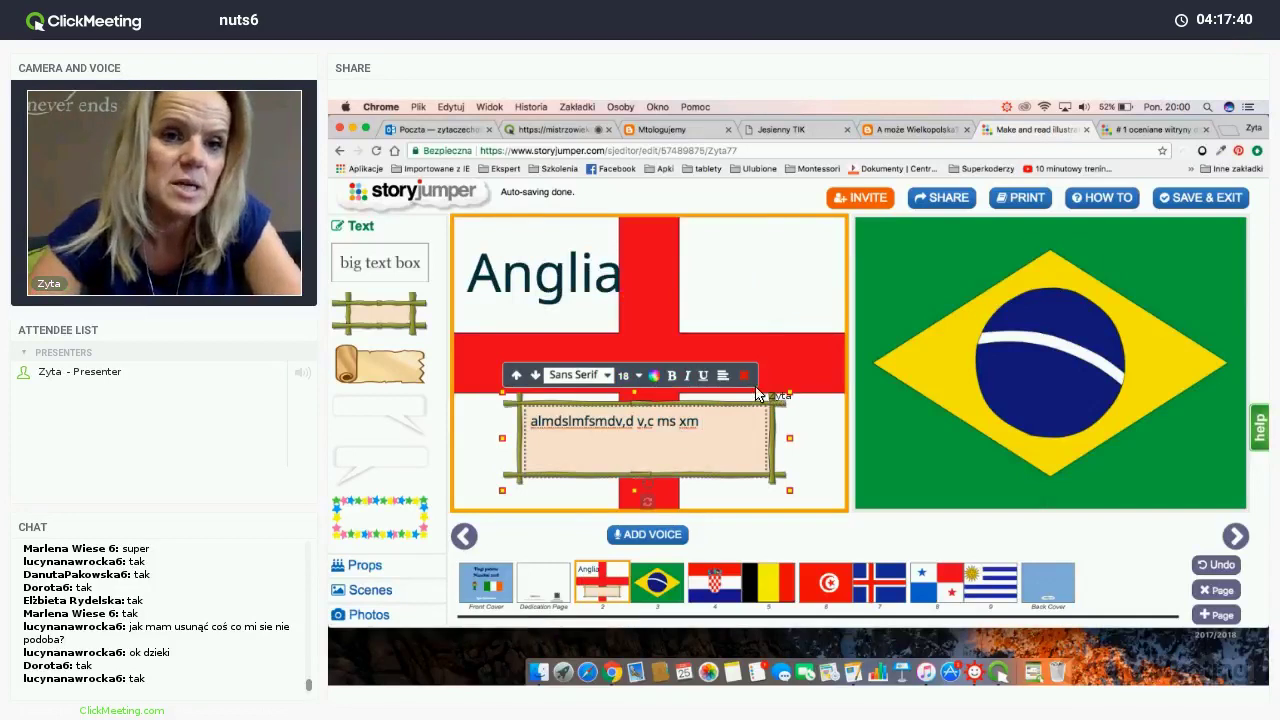
left_click(744, 375)
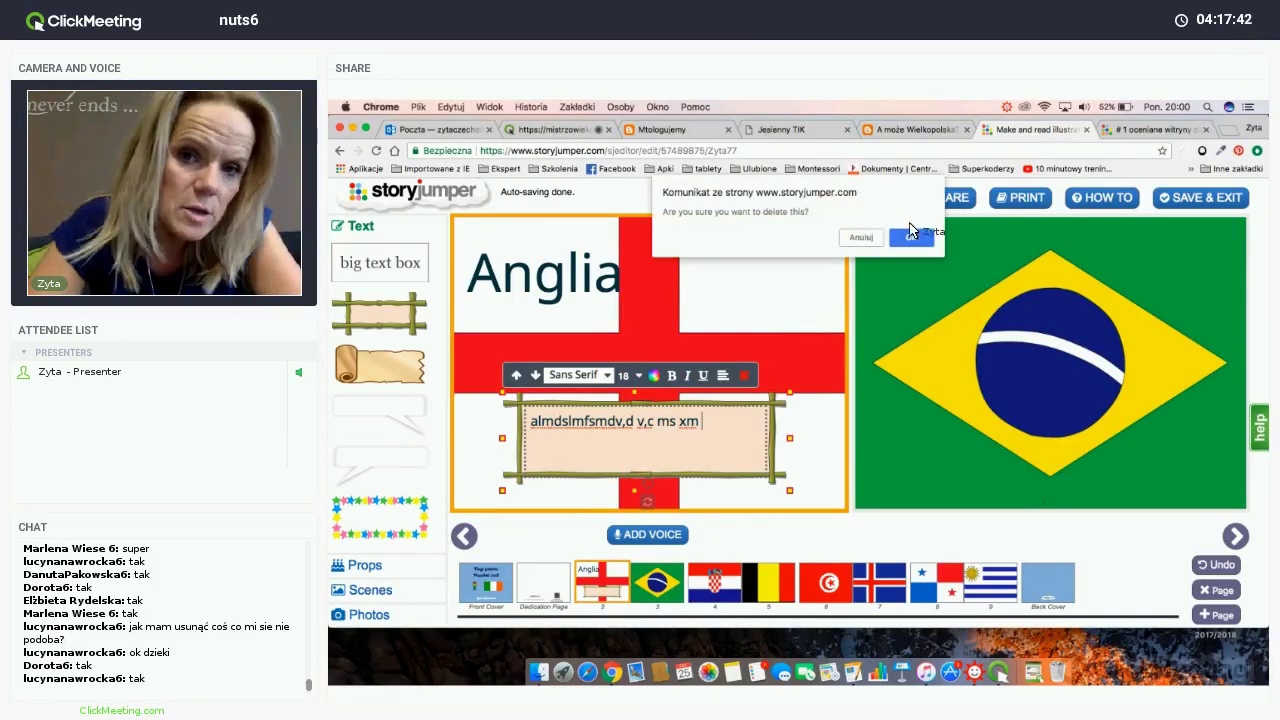
left_click(910, 238)
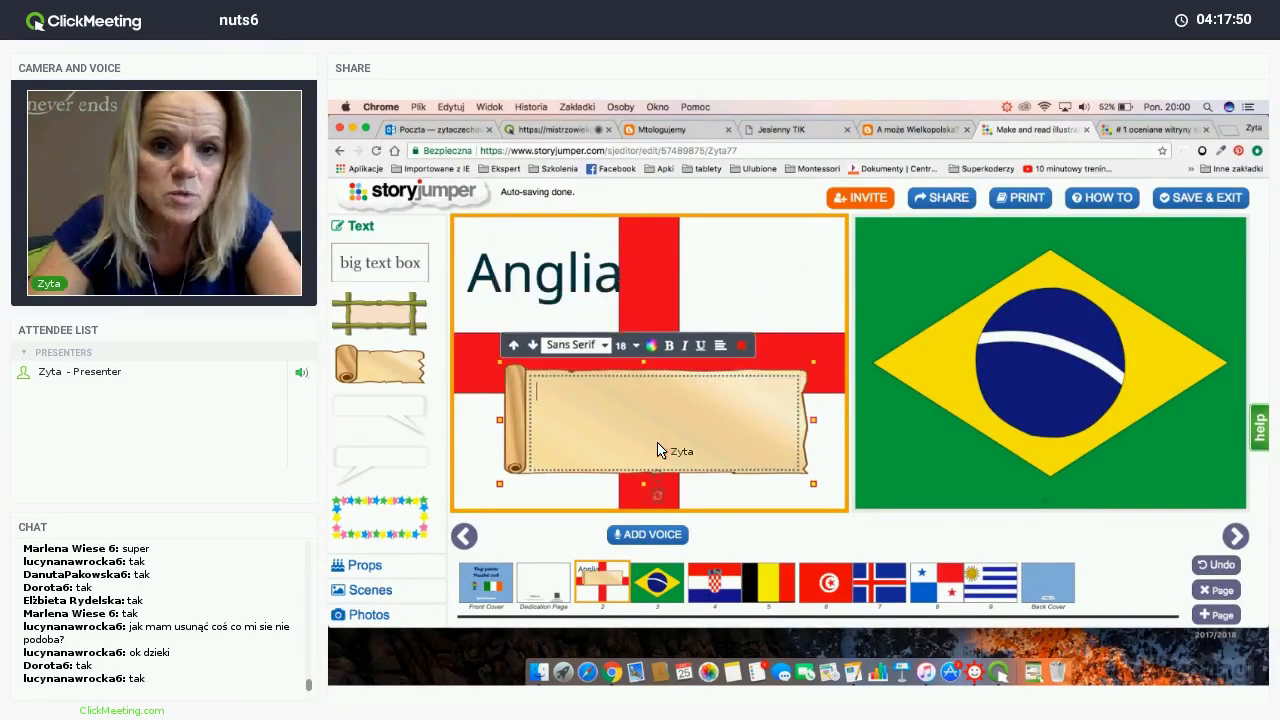
type("cs,v ,d b, nl")
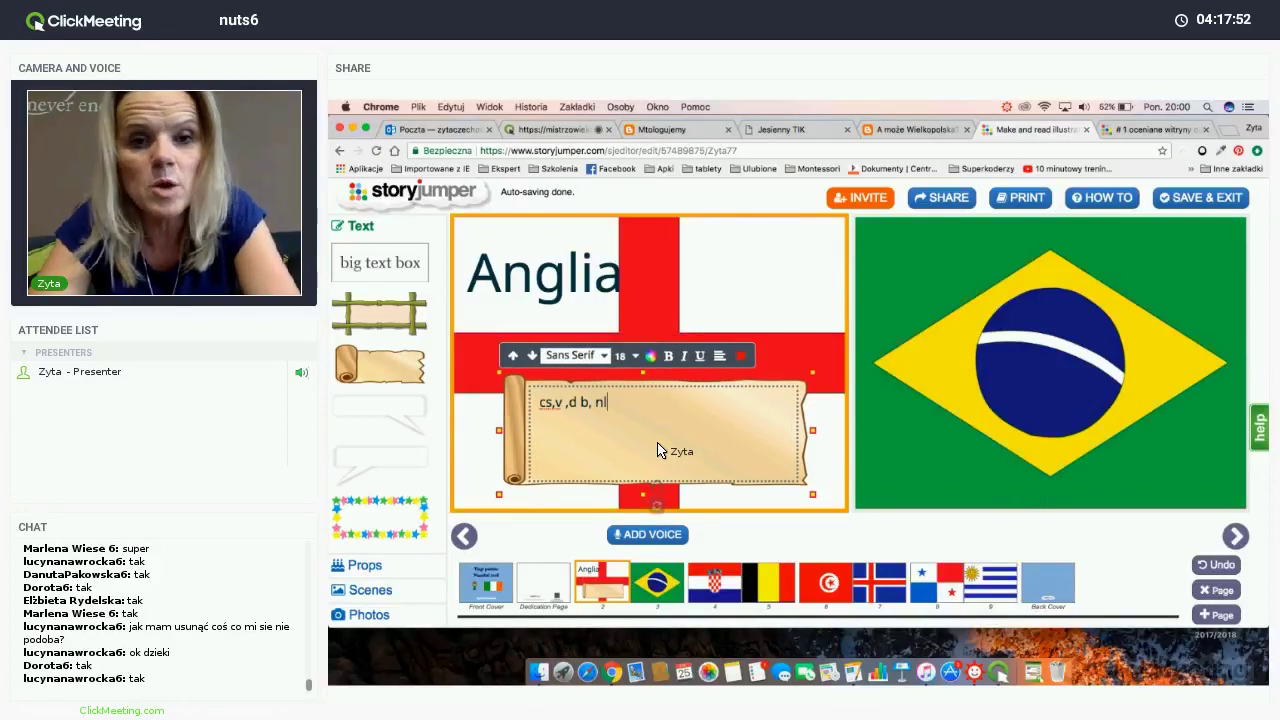
type("b m.m.n")
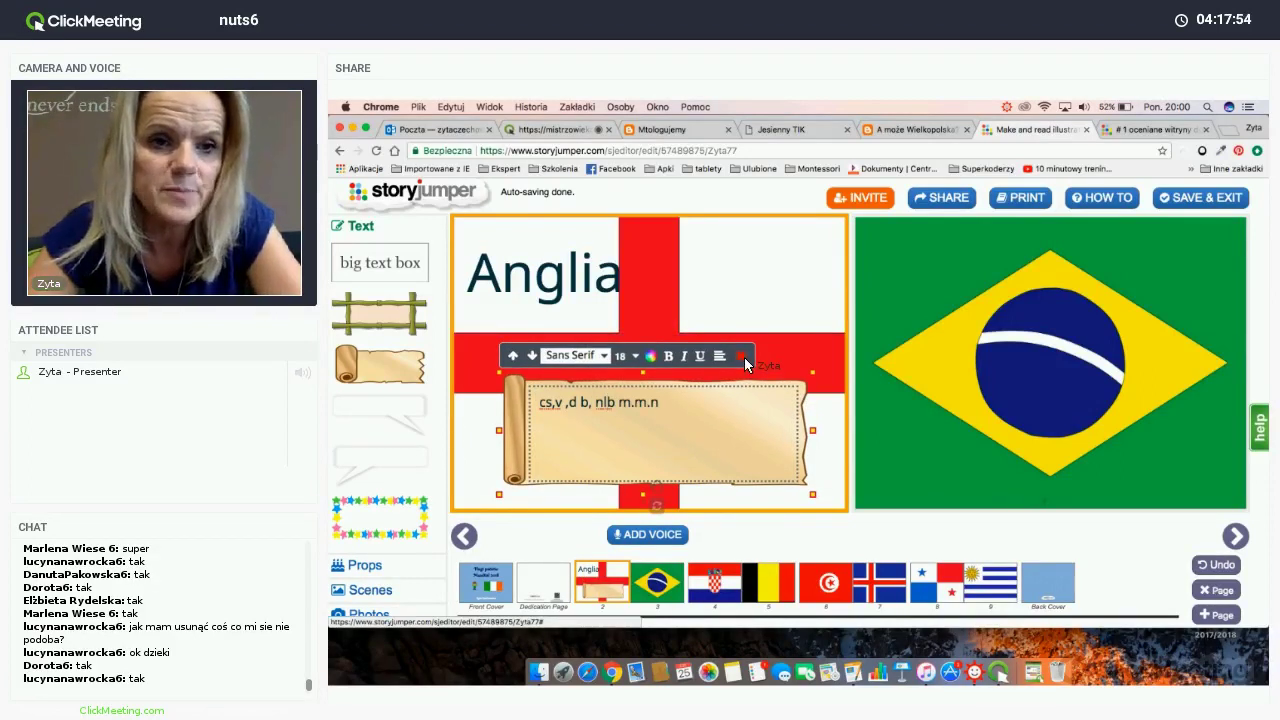
left_click(741, 355)
left_click(911, 238)
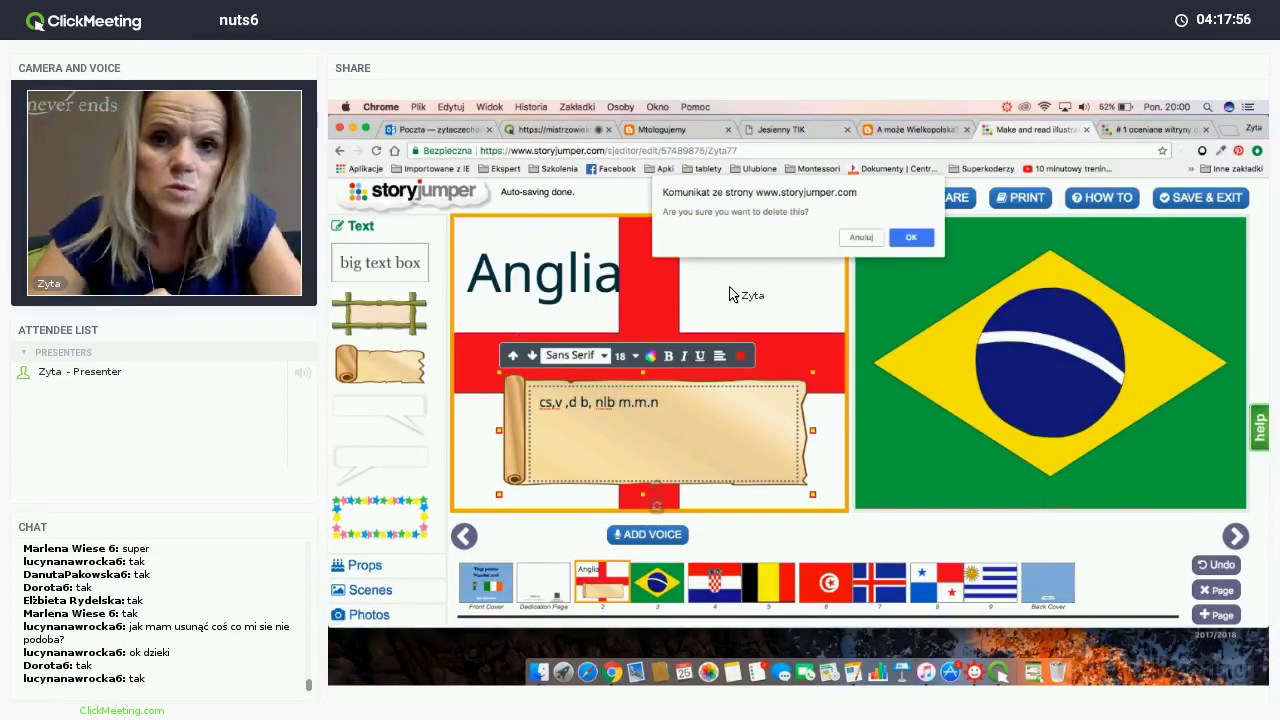
left_click(398, 404)
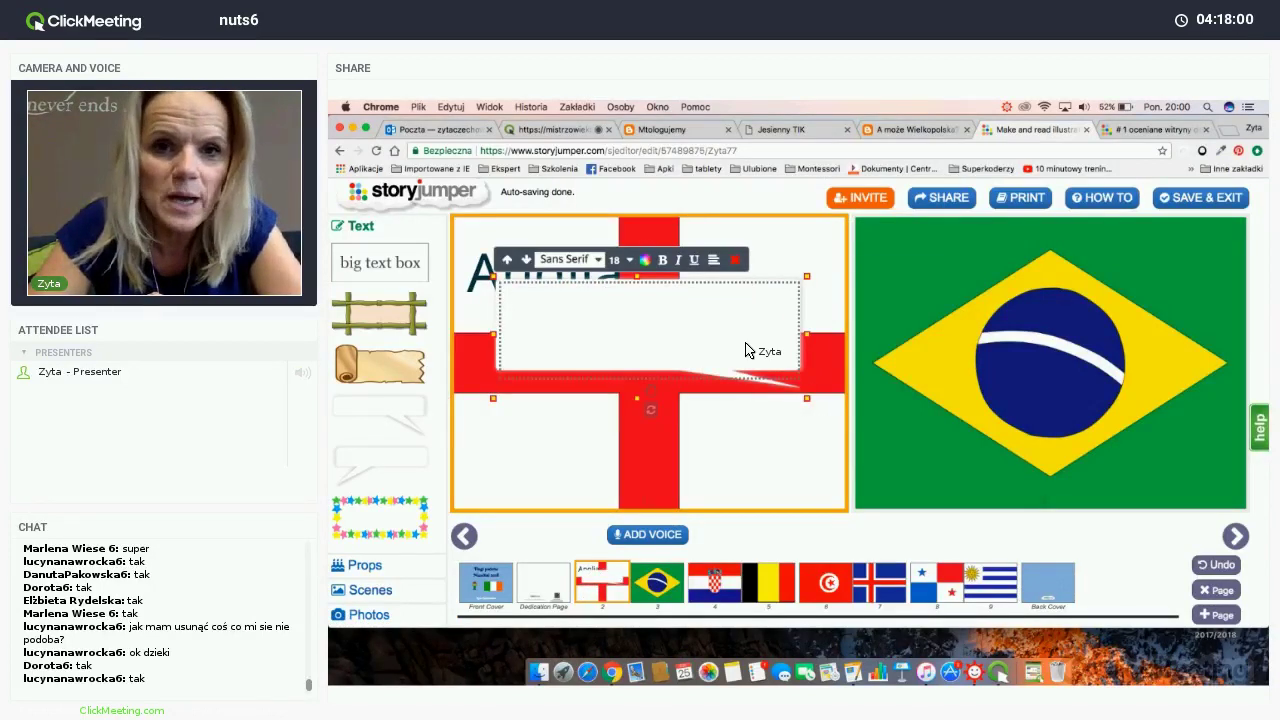
left_click(729, 362)
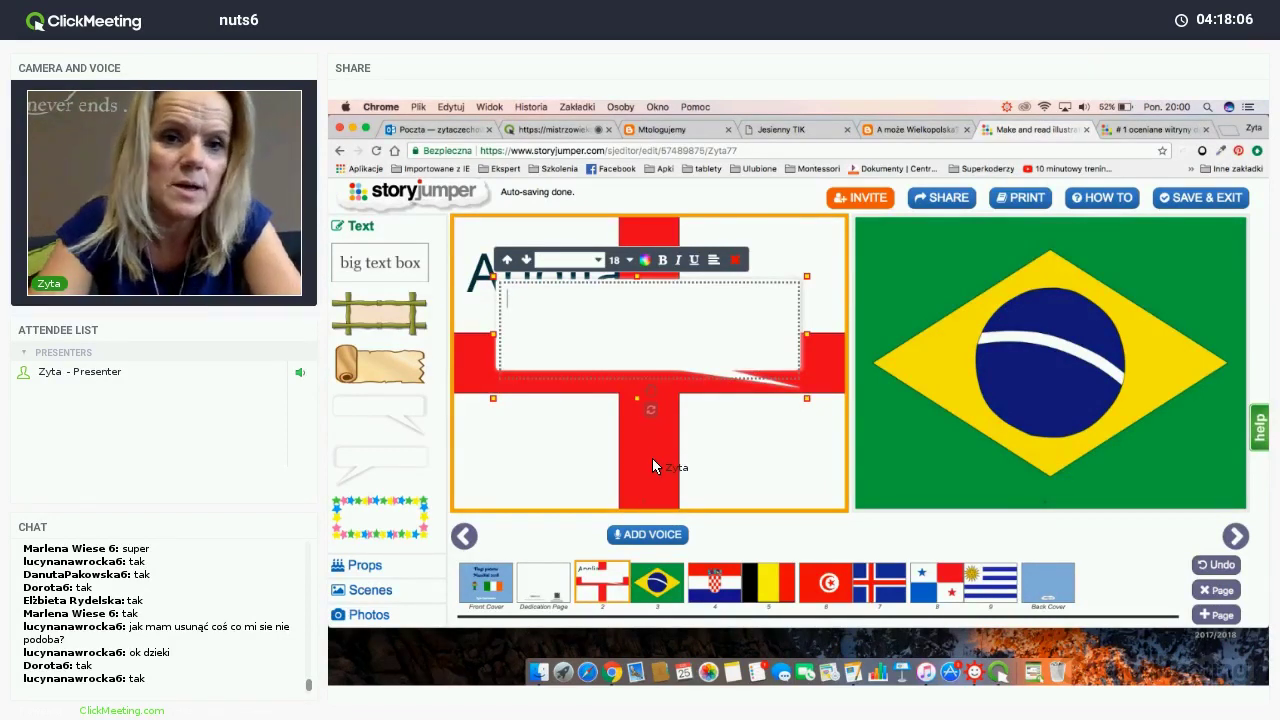
type(",s cd, v,c ,c ,")
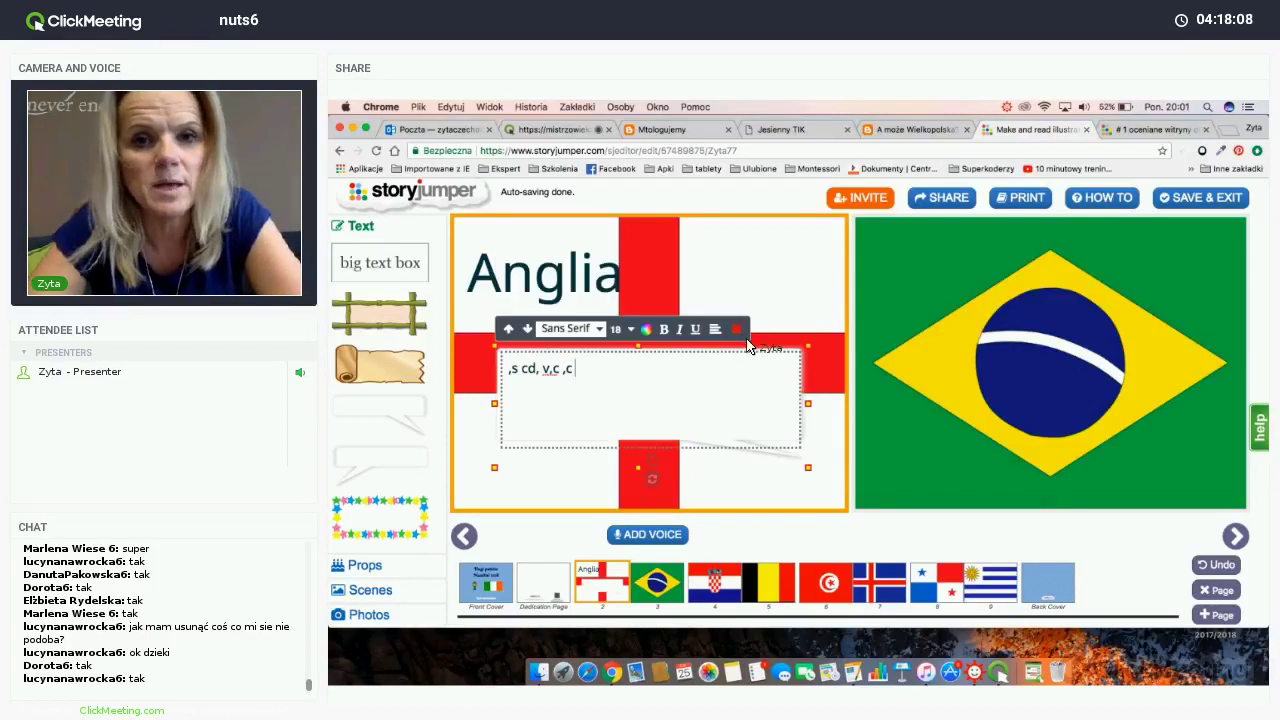
left_click(952, 226)
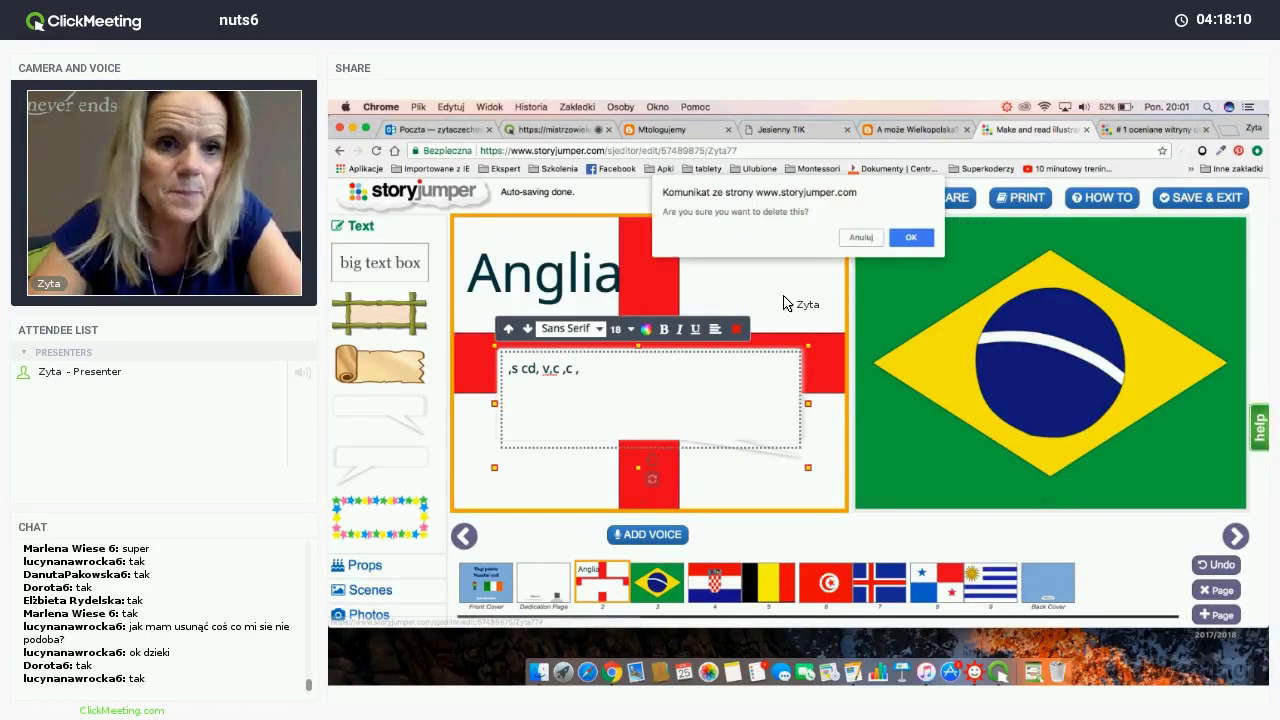
key("Return")
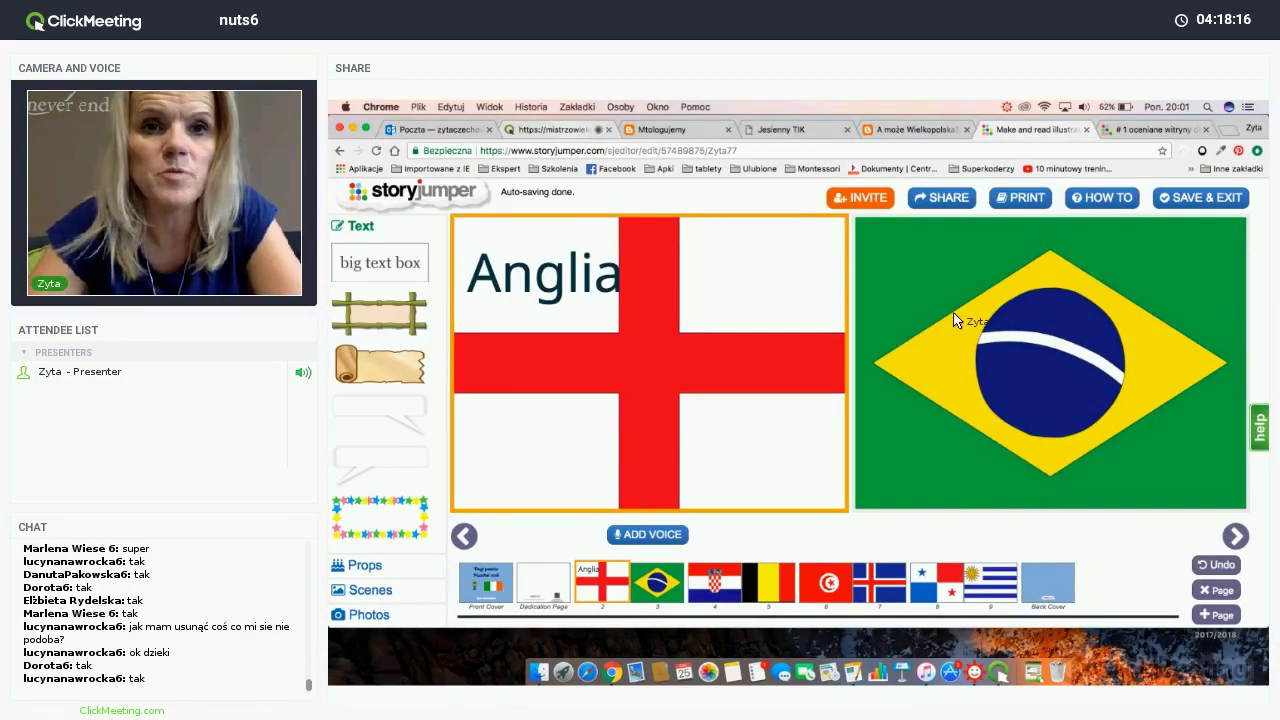
key("super+2")
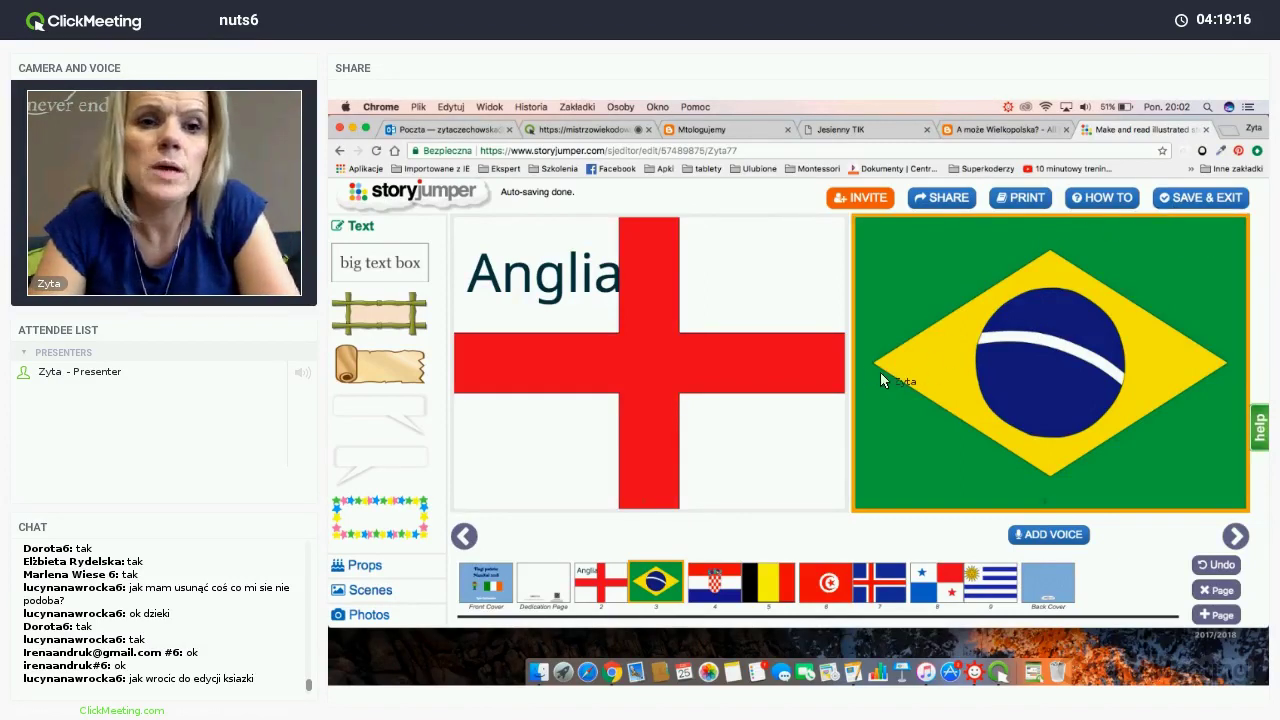
Step: Save and exit, then page through the book to its back cover and dismiss the end prompt
left_click(1193, 198)
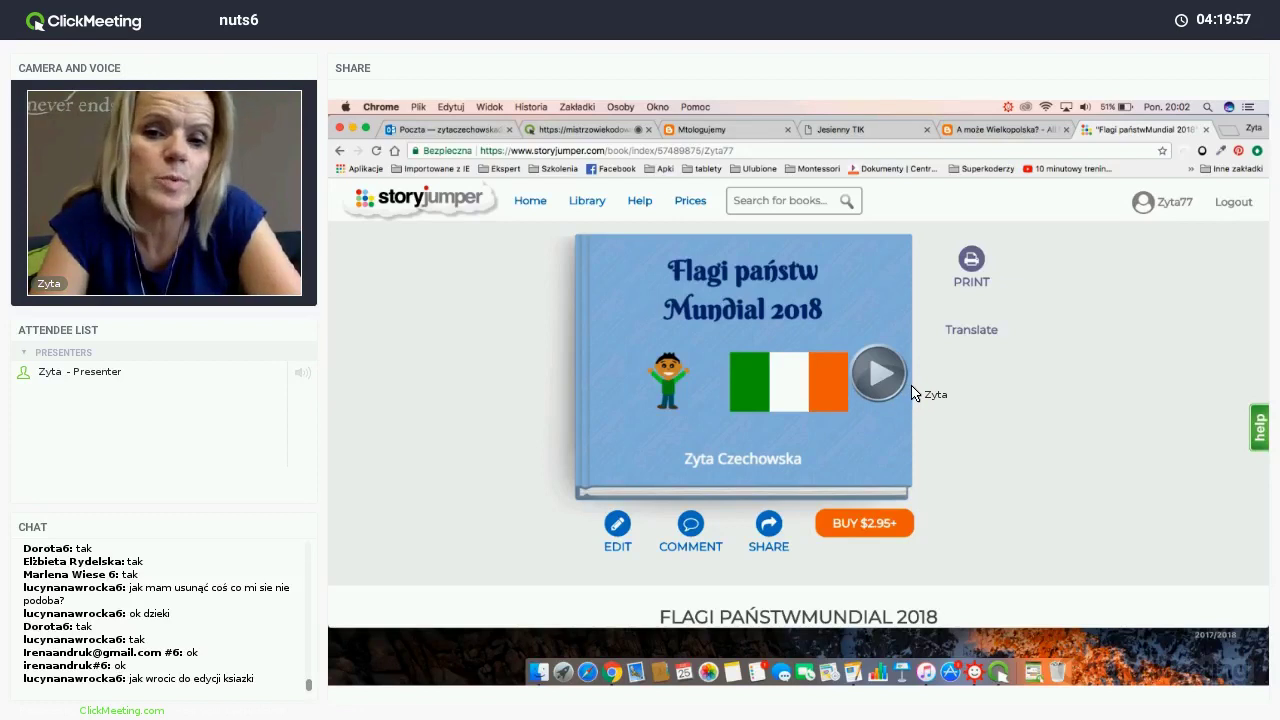
left_click(970, 387)
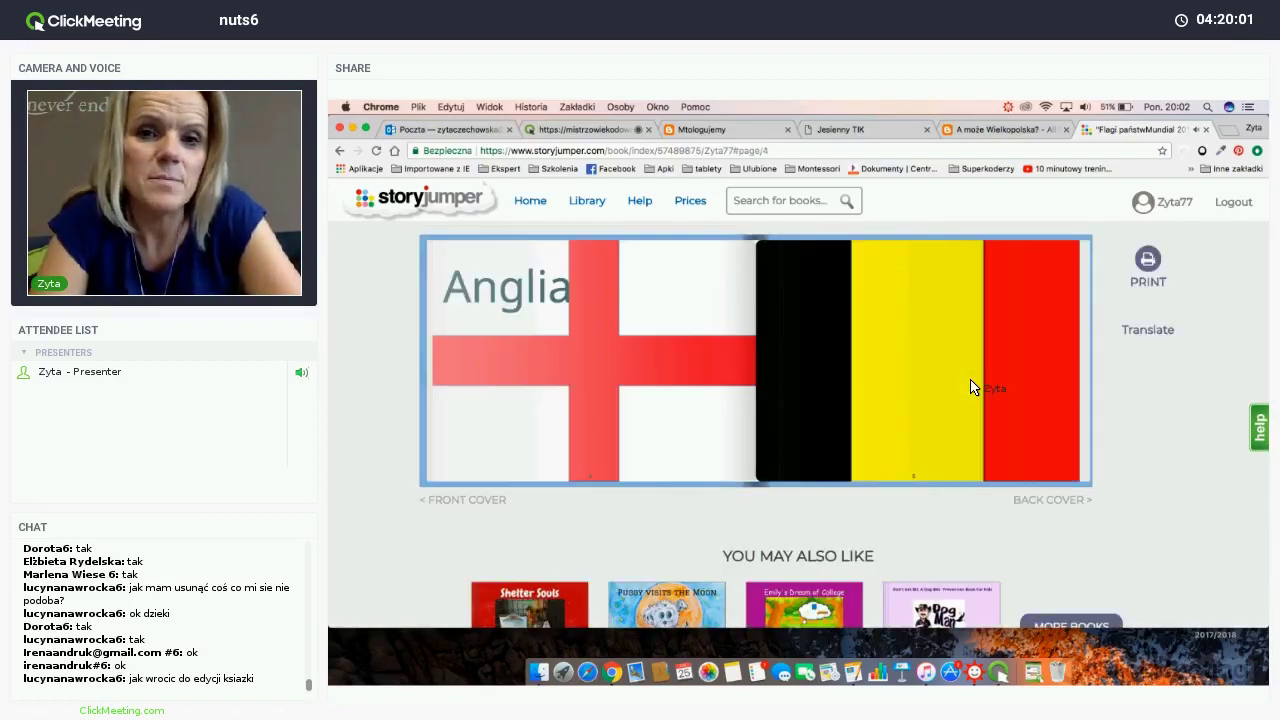
left_click(970, 387)
left_click(970, 387)
left_click(970, 387)
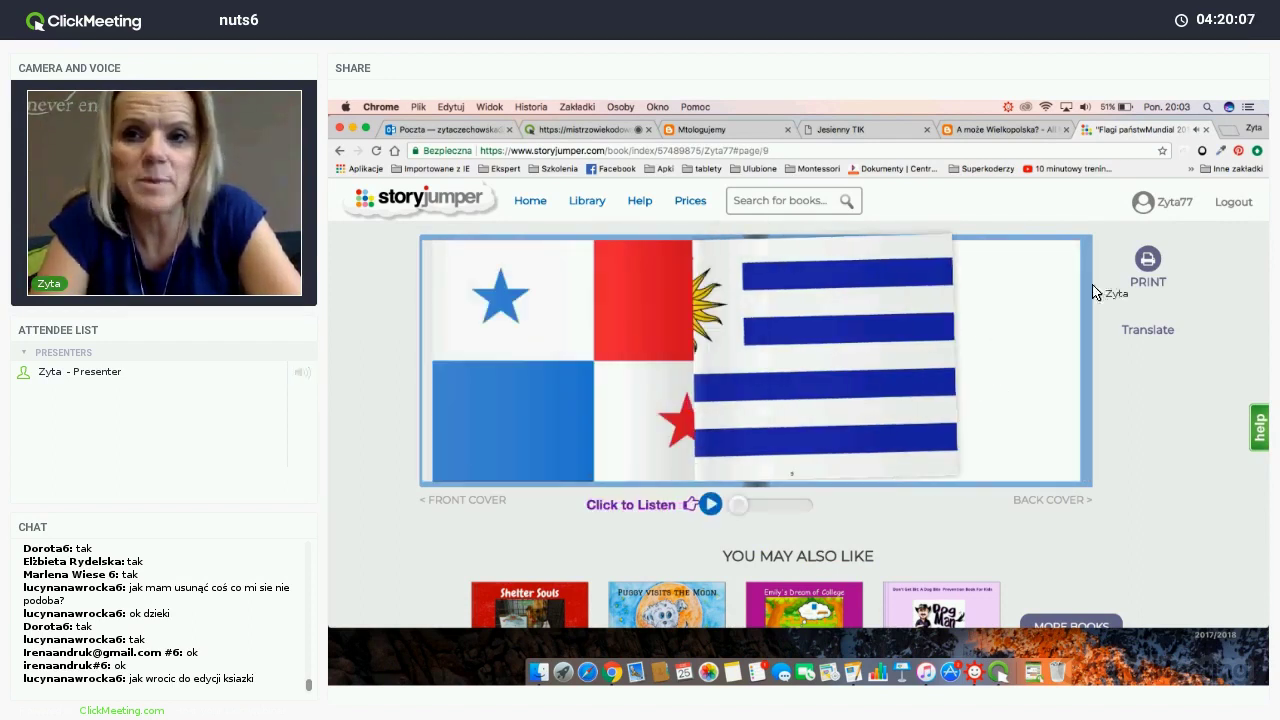
left_click(1082, 347)
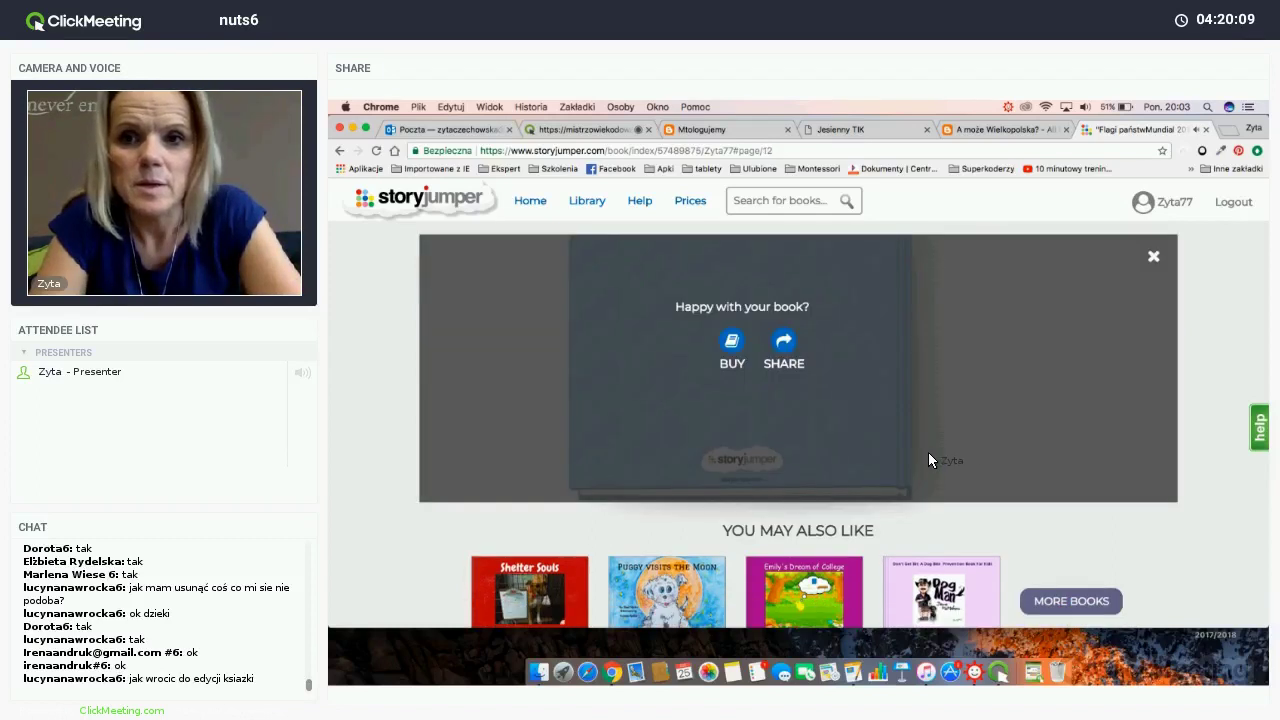
left_click(772, 526)
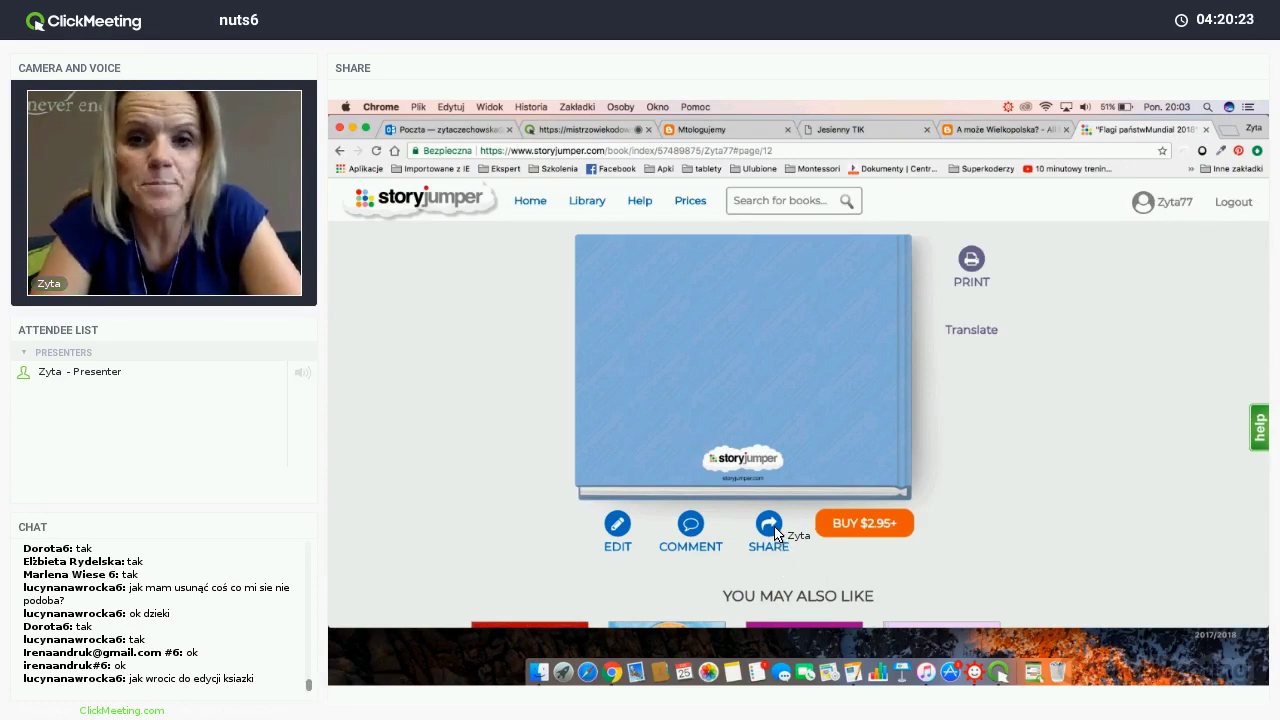
Step: Copy the book's share link from the 'Copy & Paste this link' field on its share page
left_click(770, 528)
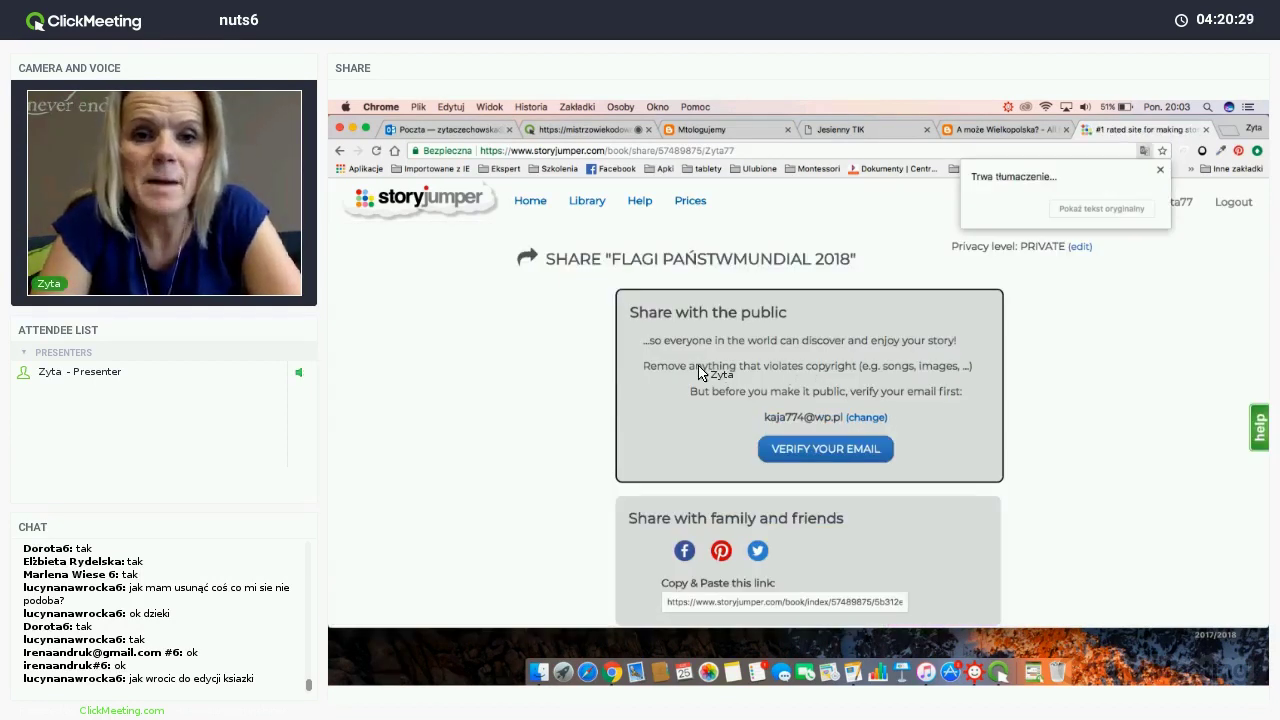
scroll(700, 375, "down", 3)
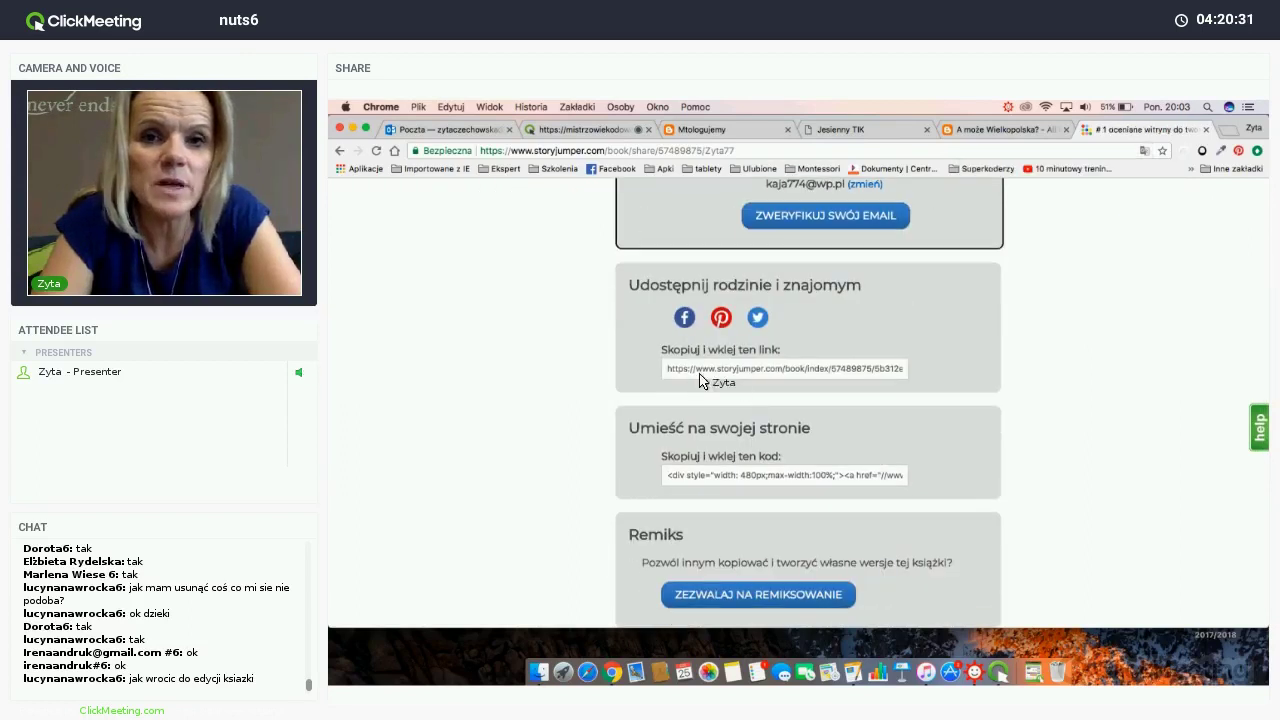
left_click(716, 372)
right_click(696, 369)
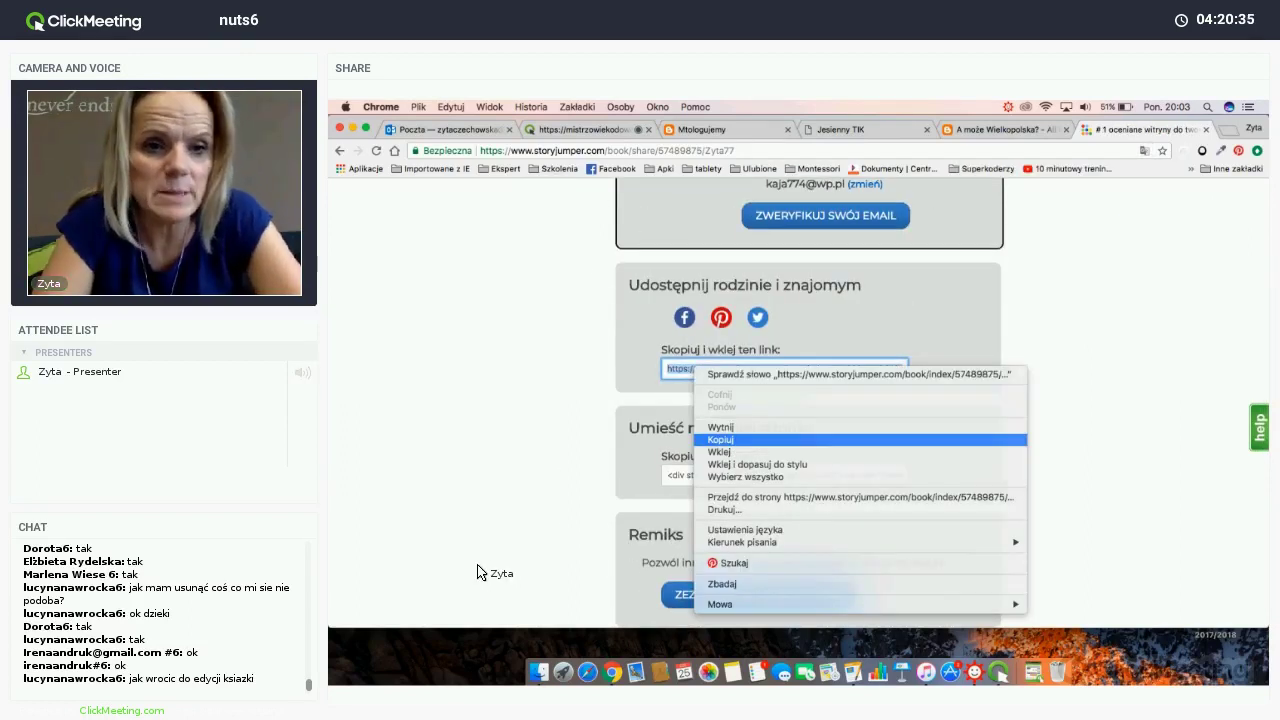
key("Return")
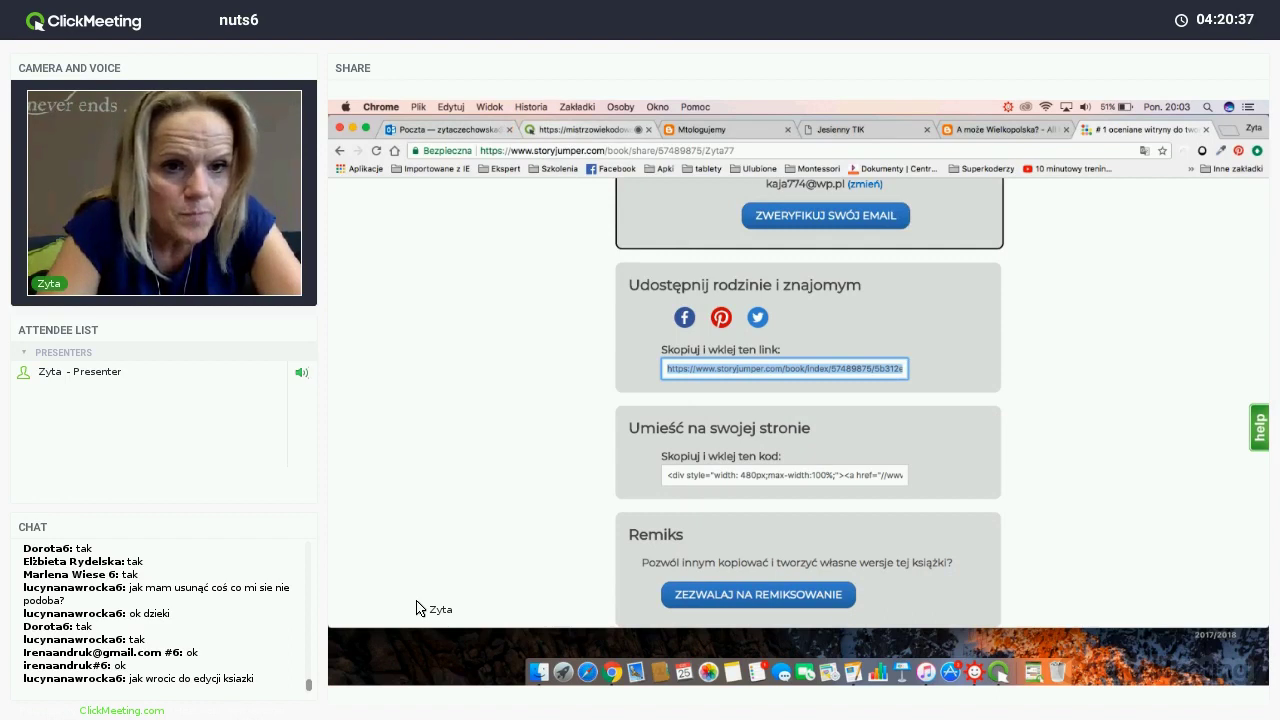
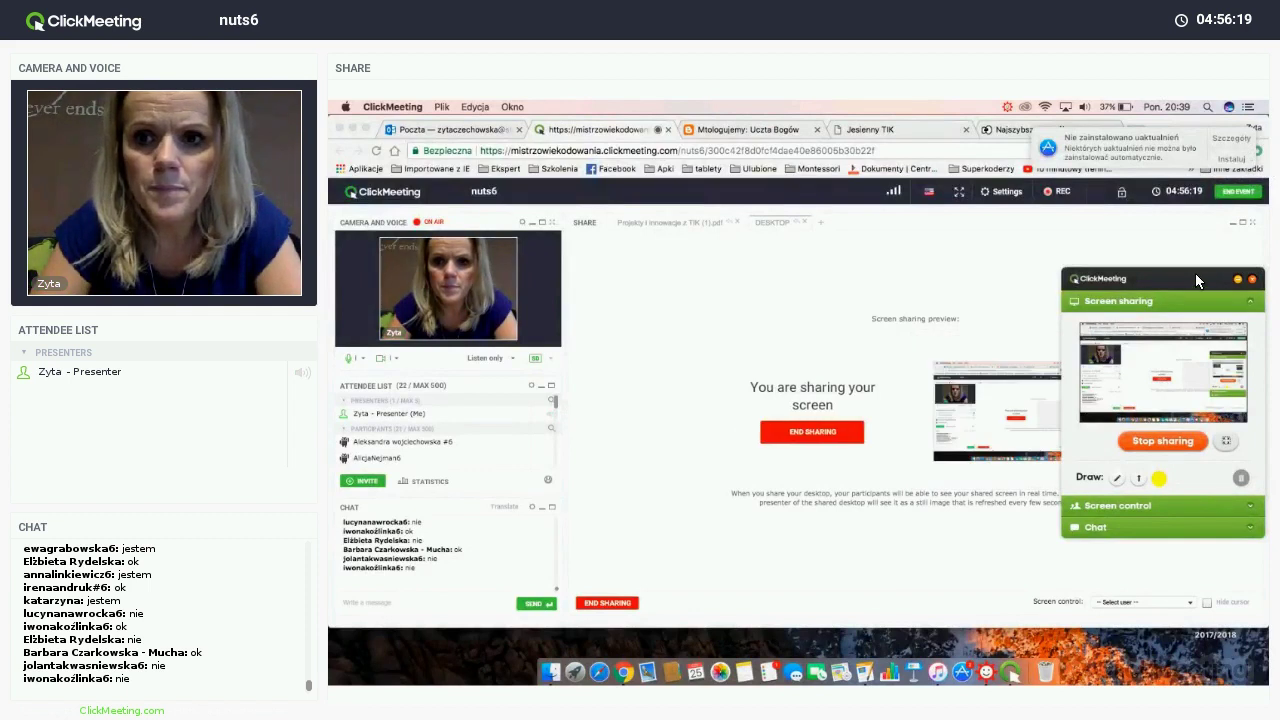
Step: Minimize the Screen sharing widget so the ToonDoo strip editor is in view
left_click(1237, 279)
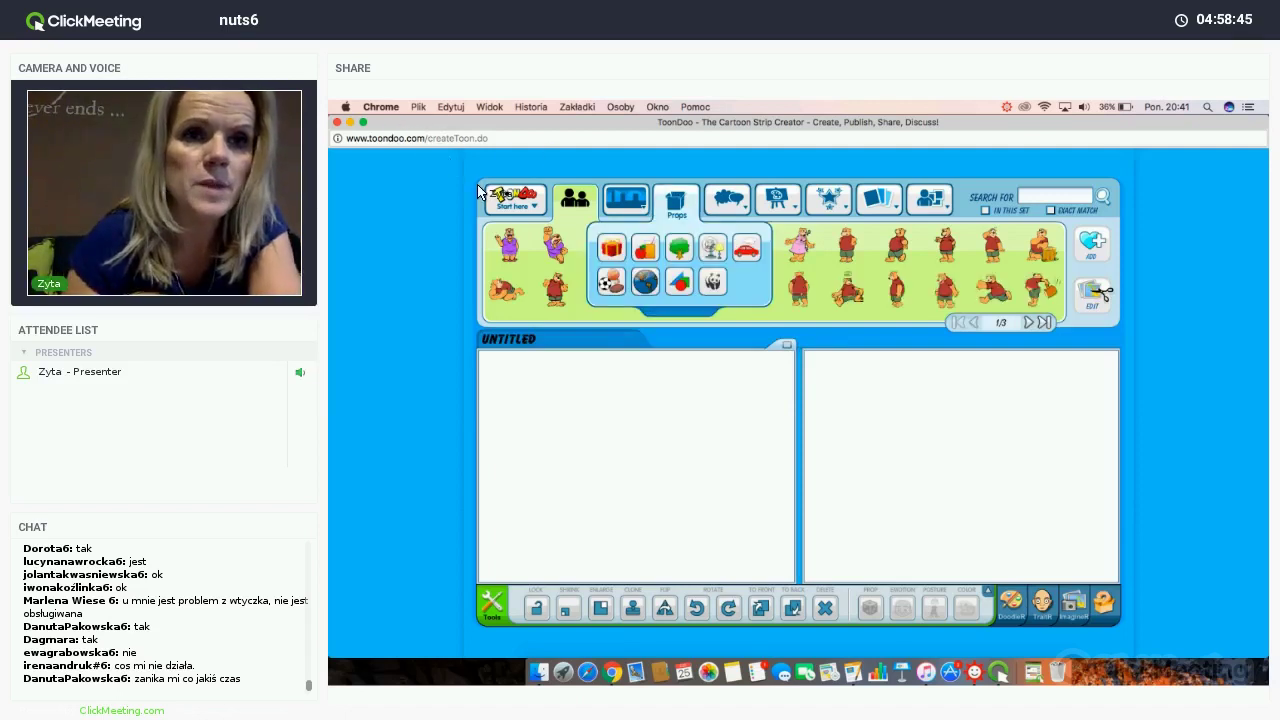
left_click(578, 141)
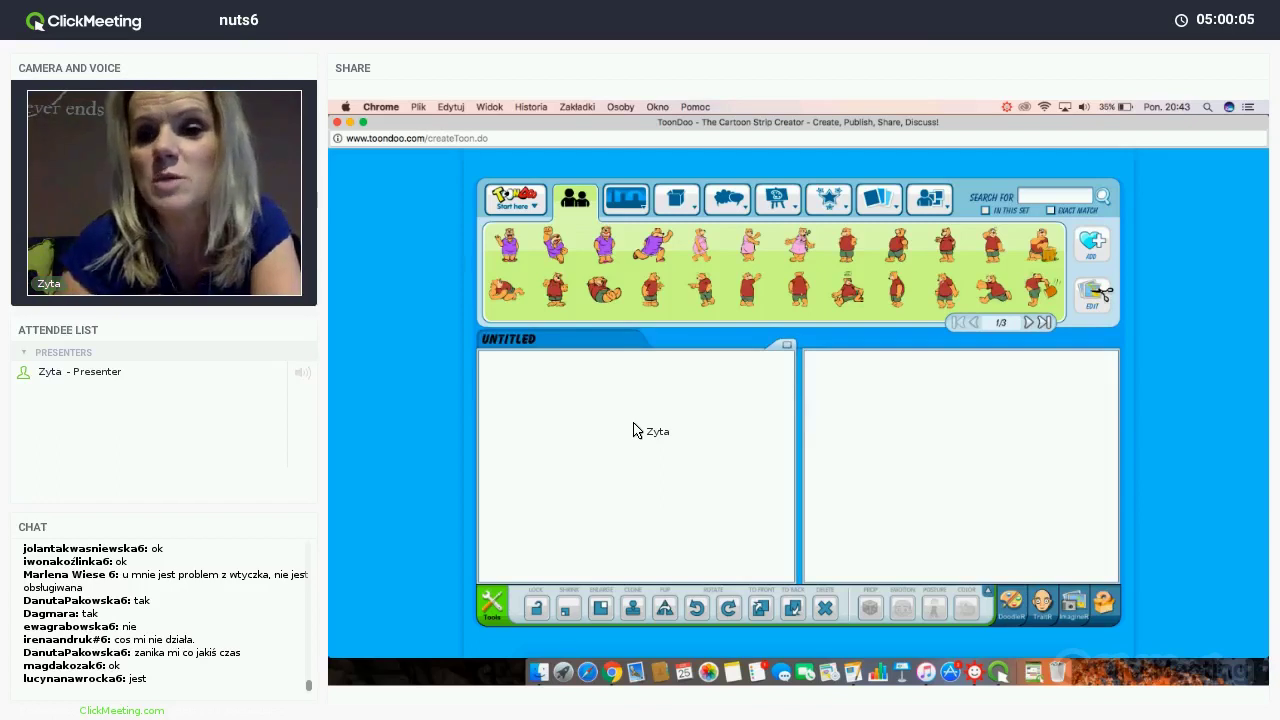
mouse_move(582, 203)
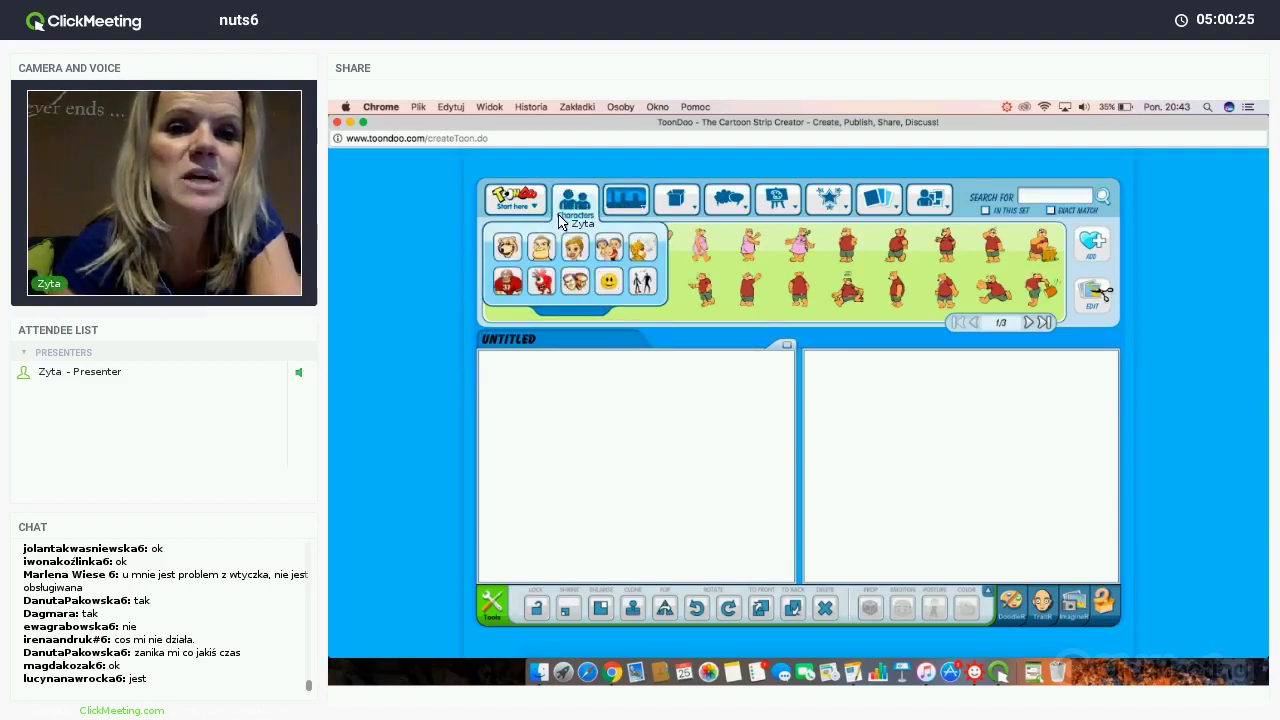
mouse_move(520, 245)
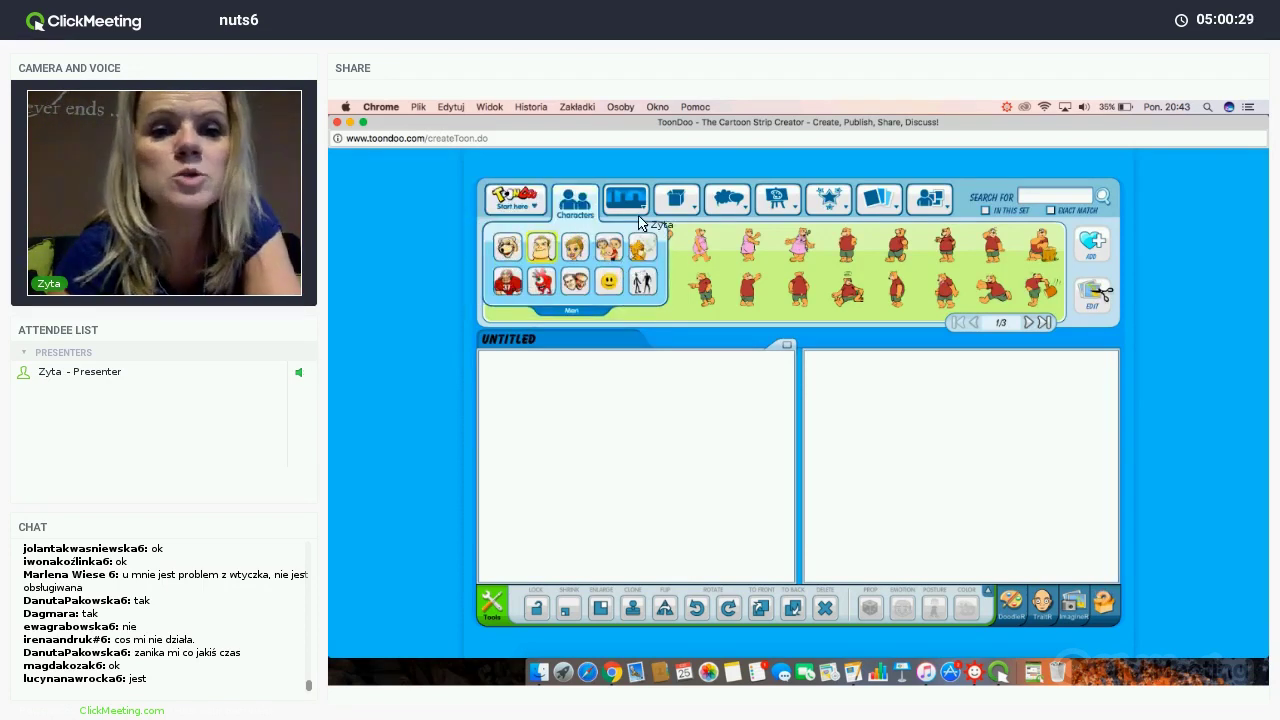
mouse_move(641, 218)
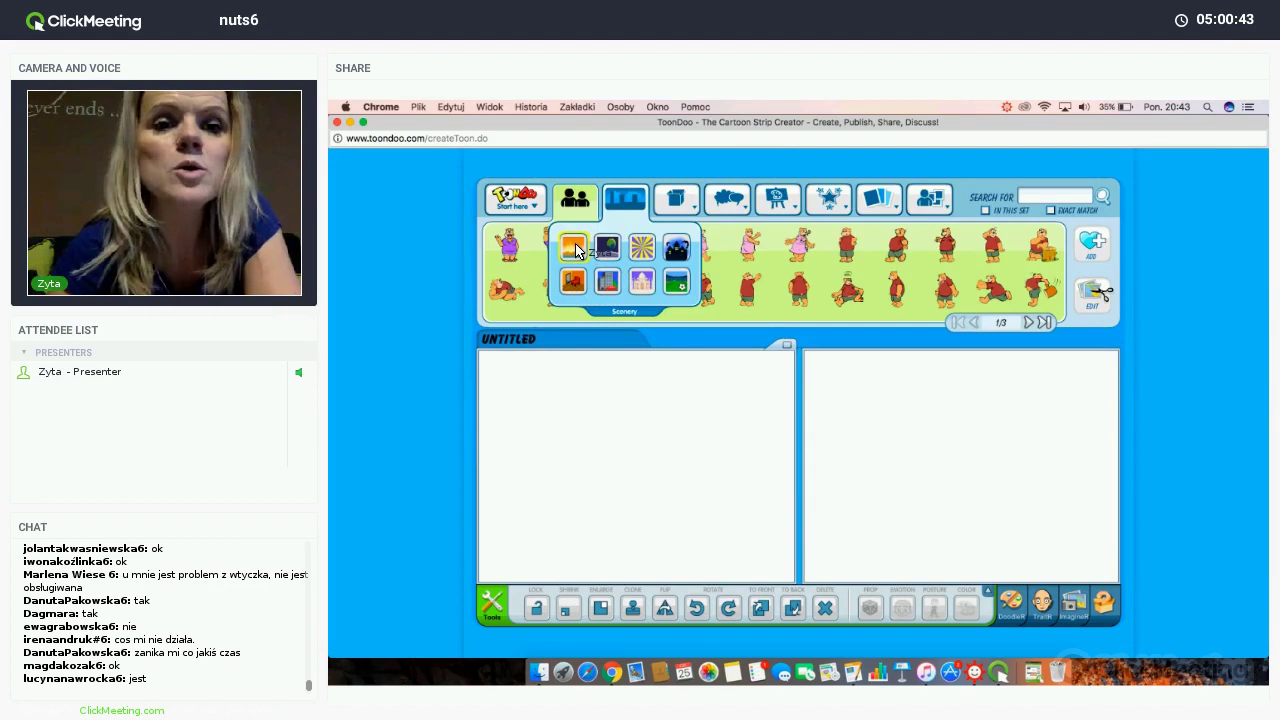
Step: Browse Scenery backgrounds for farm and street scenes, then switch to the Space category
left_click(573, 248)
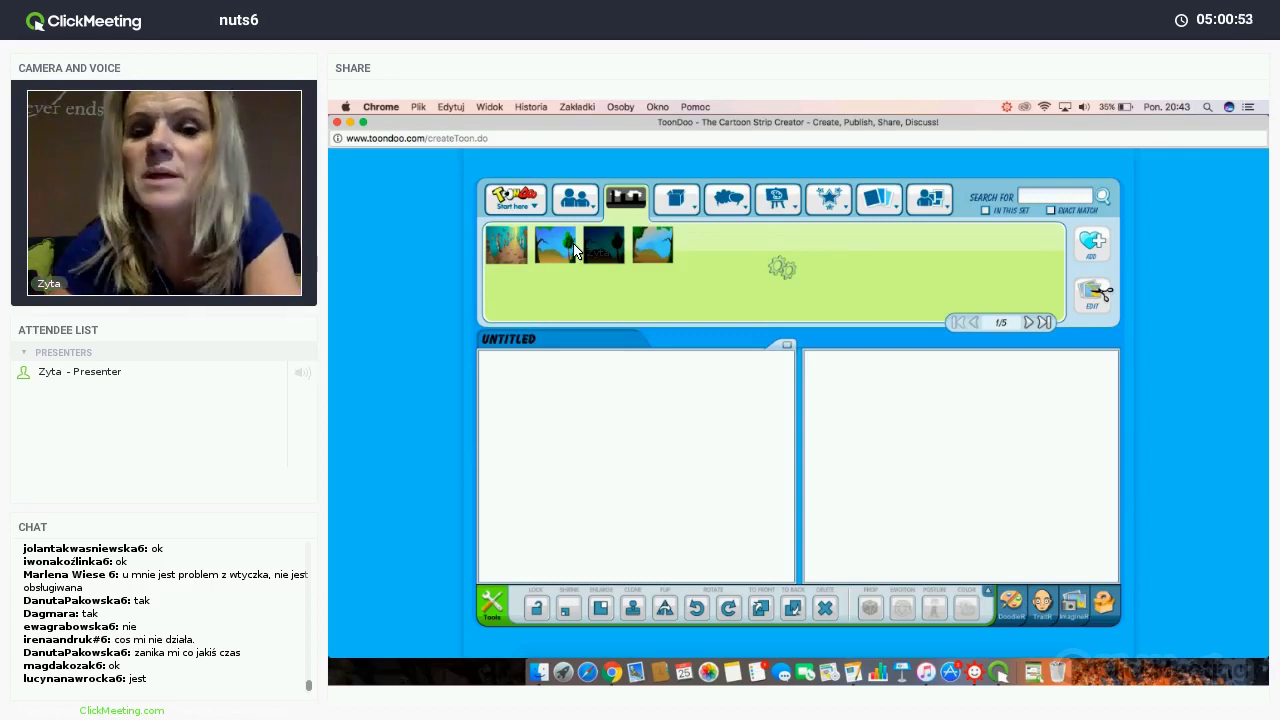
left_click(626, 200)
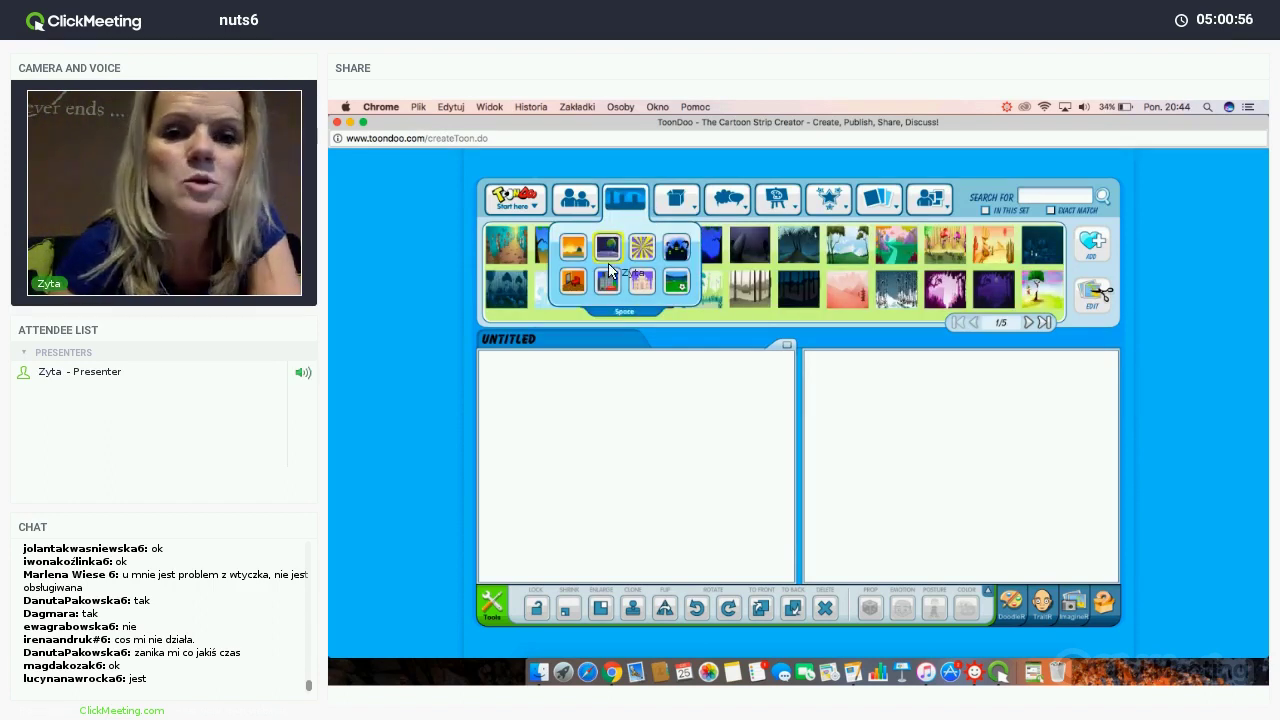
left_click(607, 288)
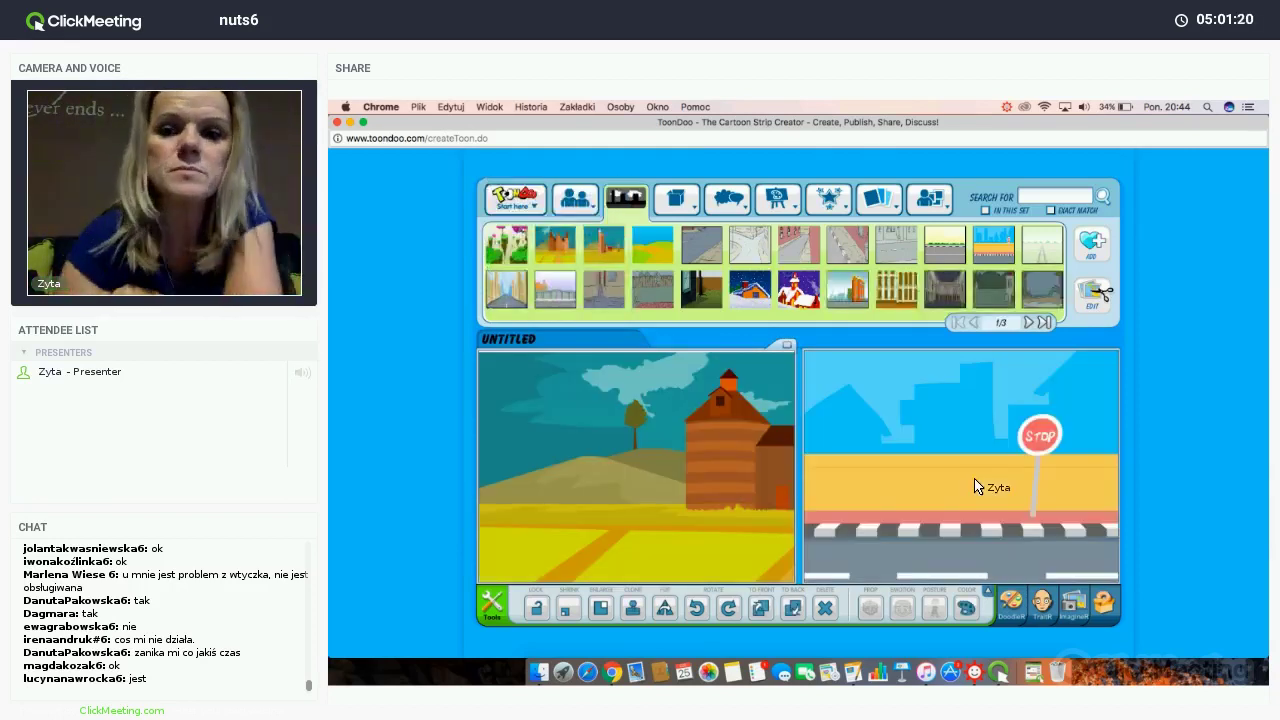
mouse_move(630, 203)
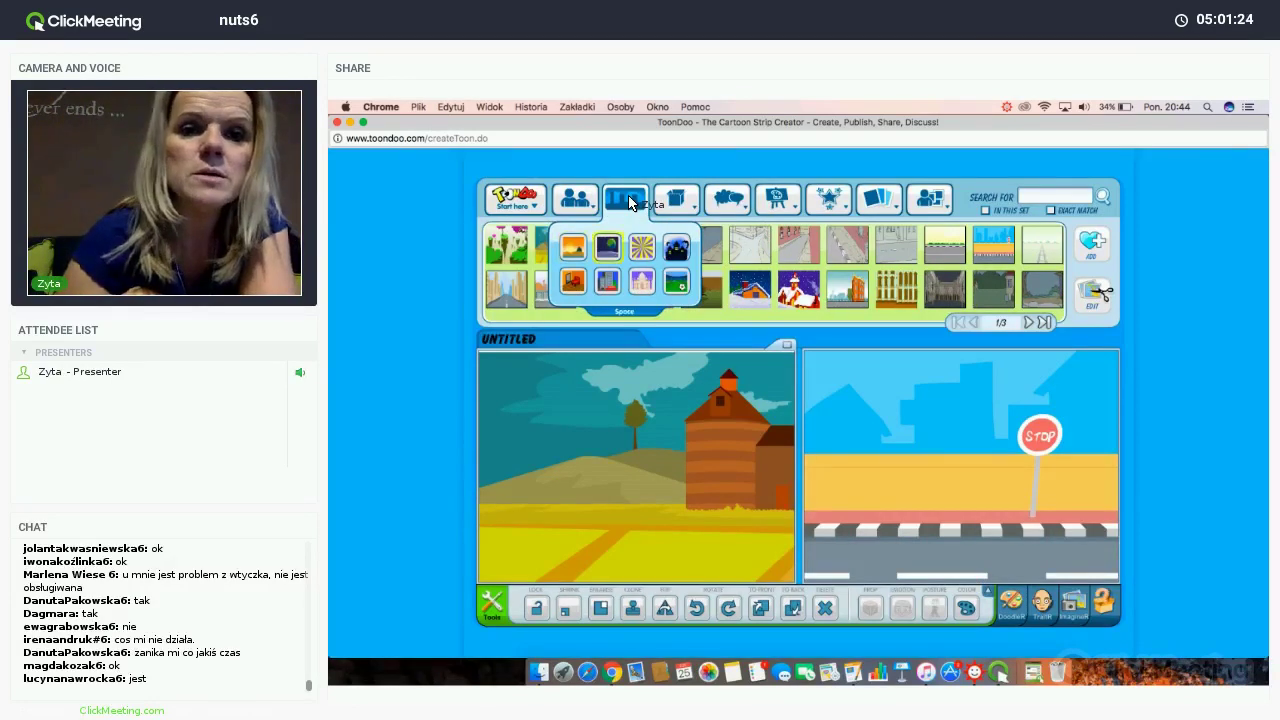
left_click(600, 246)
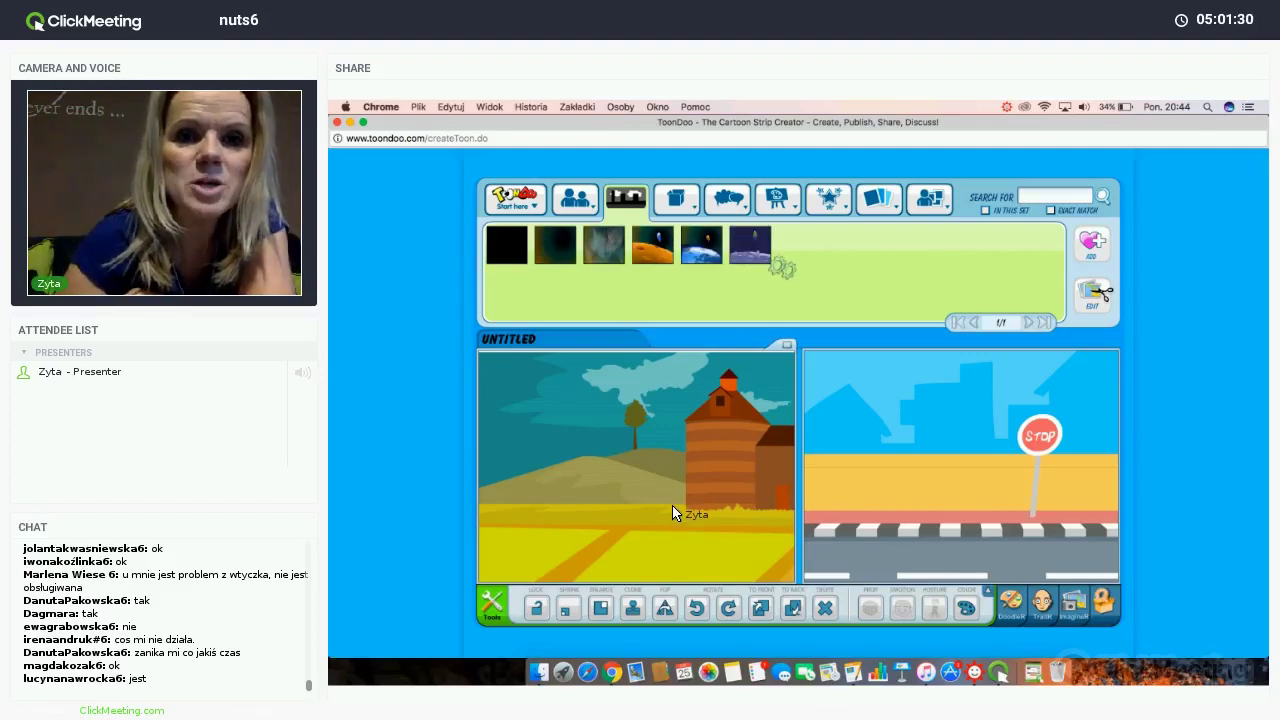
Step: Set an Earth-and-moon background on the left panel and a starry Earth horizon on the right
left_click_drag(701, 245, 700, 372)
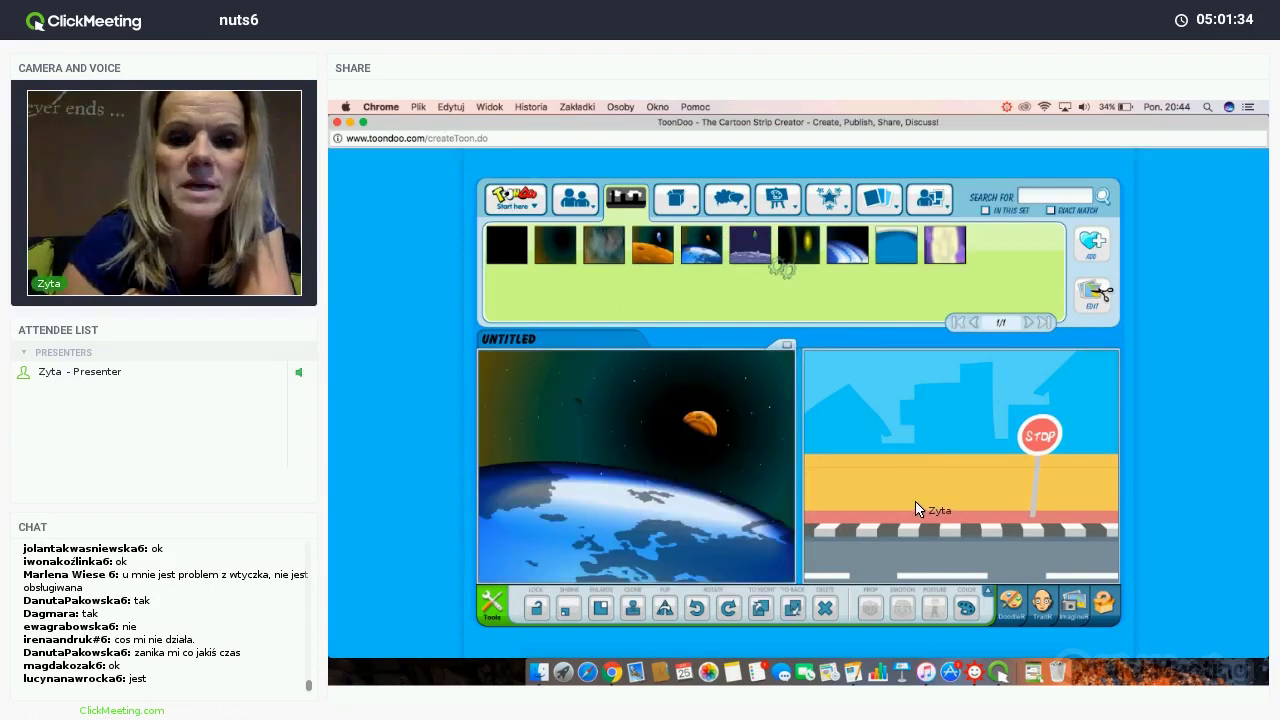
left_click_drag(915, 502, 915, 502)
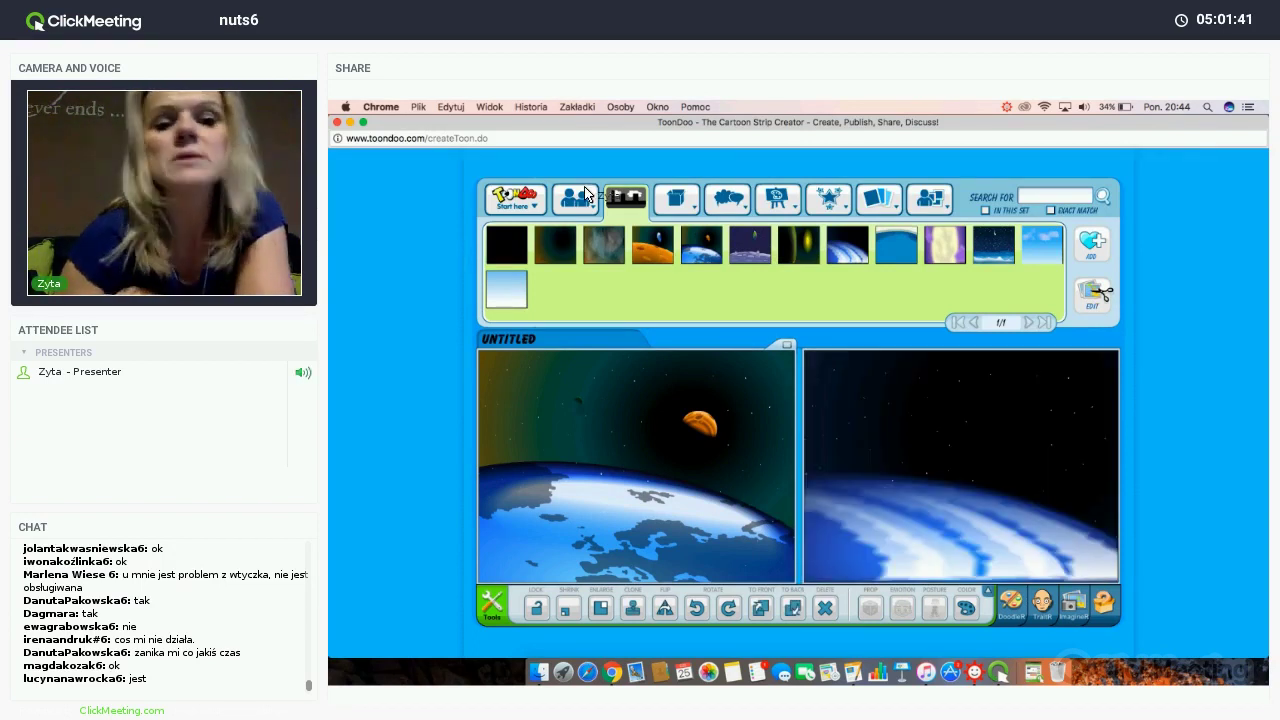
mouse_move(577, 195)
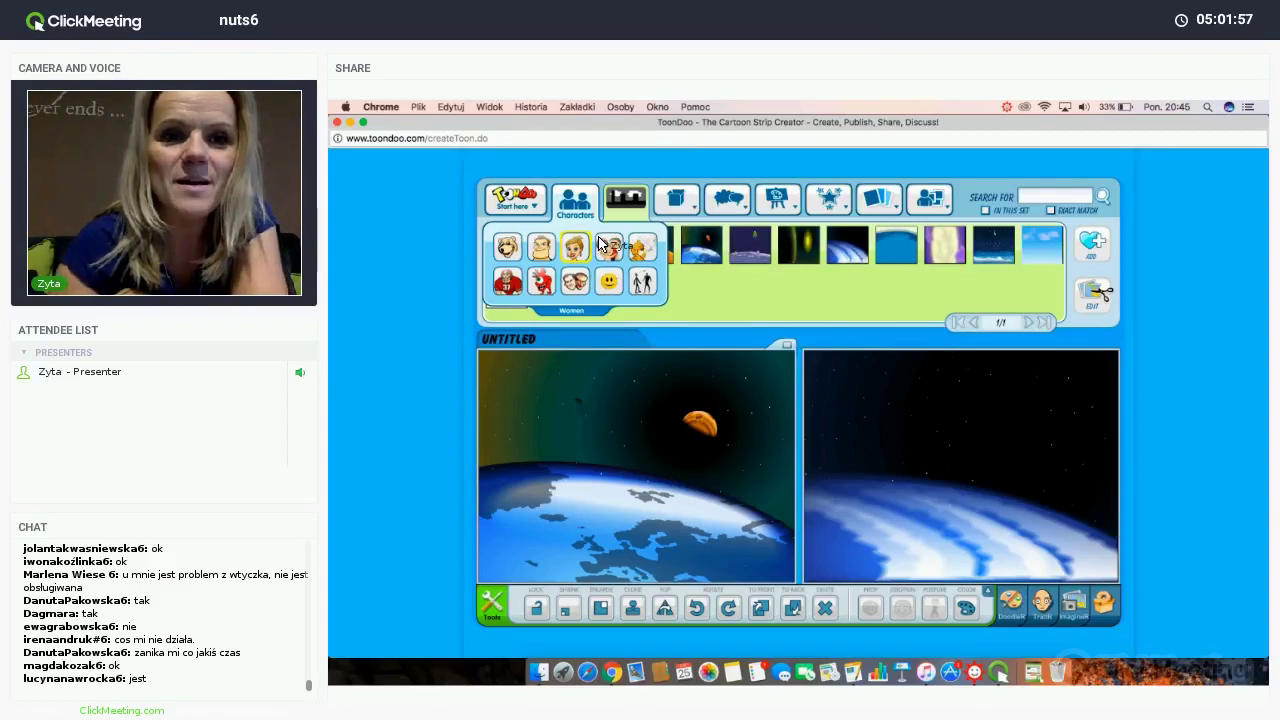
Step: Show the Women character set from the Characters flyout
left_click(608, 247)
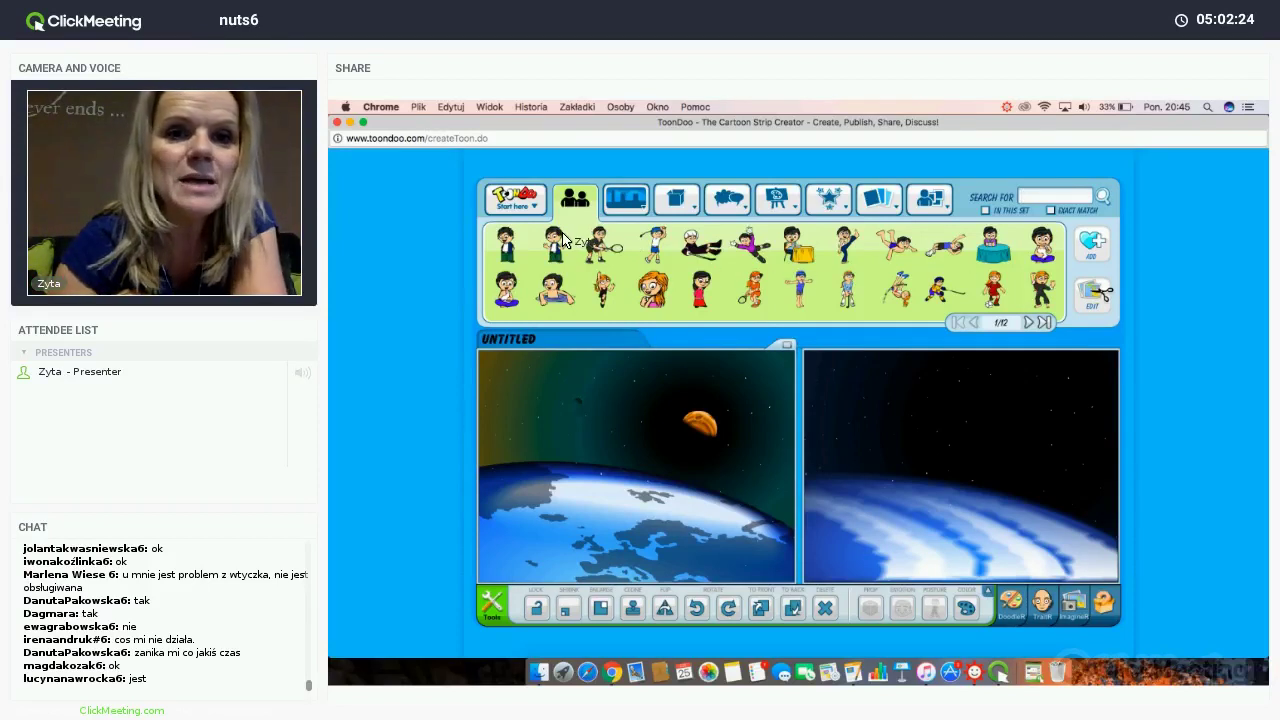
Step: Place the boy in the left panel and the girl in the red dress low in the right panel
left_click_drag(560, 242, 669, 520)
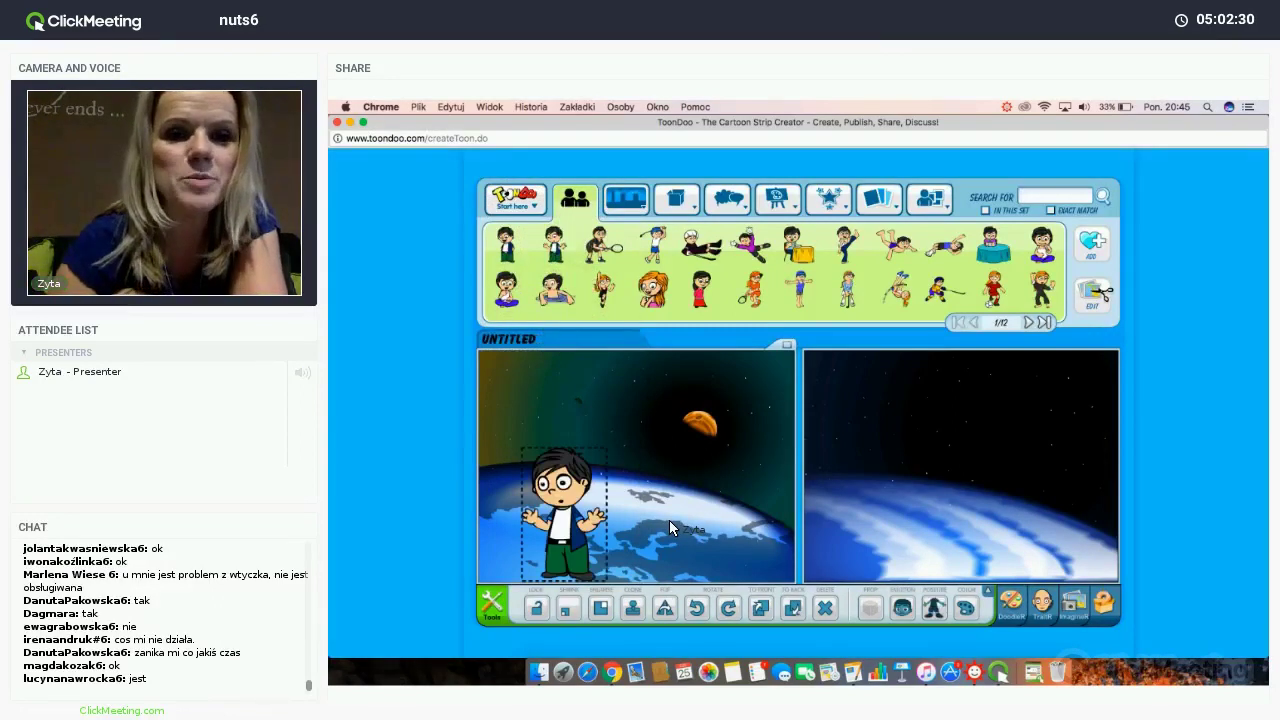
left_click_drag(701, 289, 803, 344)
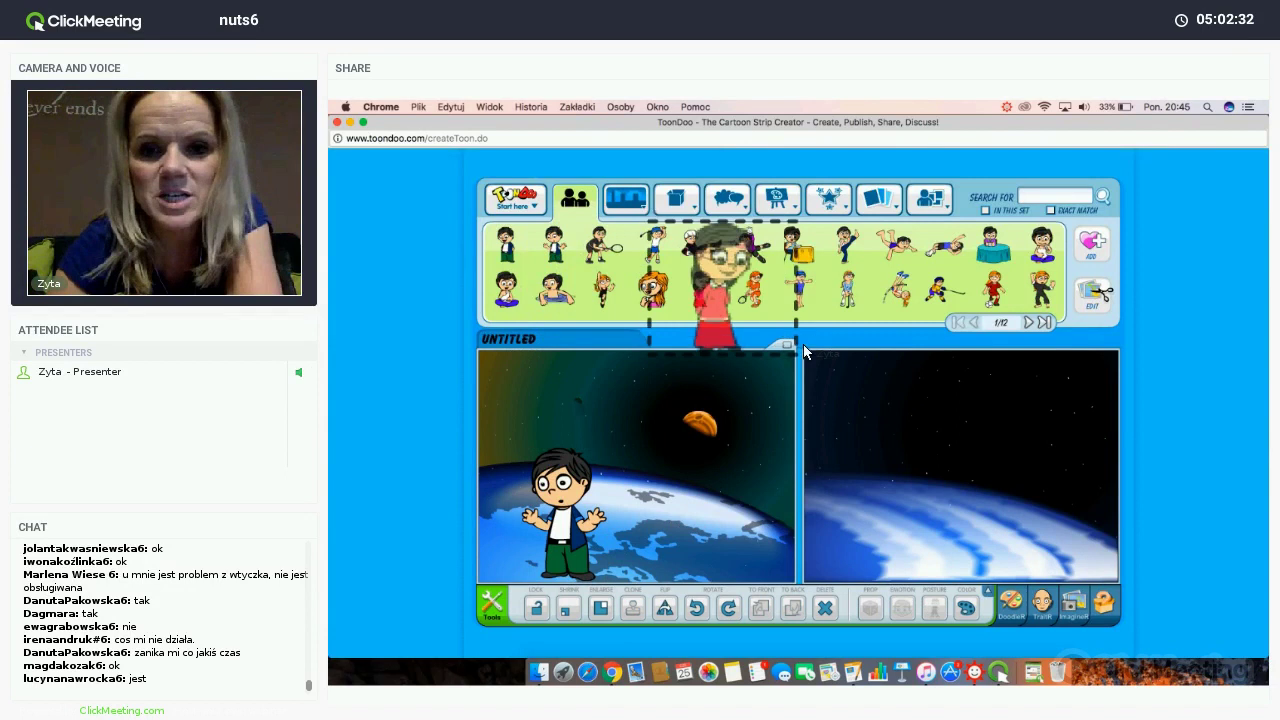
left_click_drag(863, 388, 909, 511)
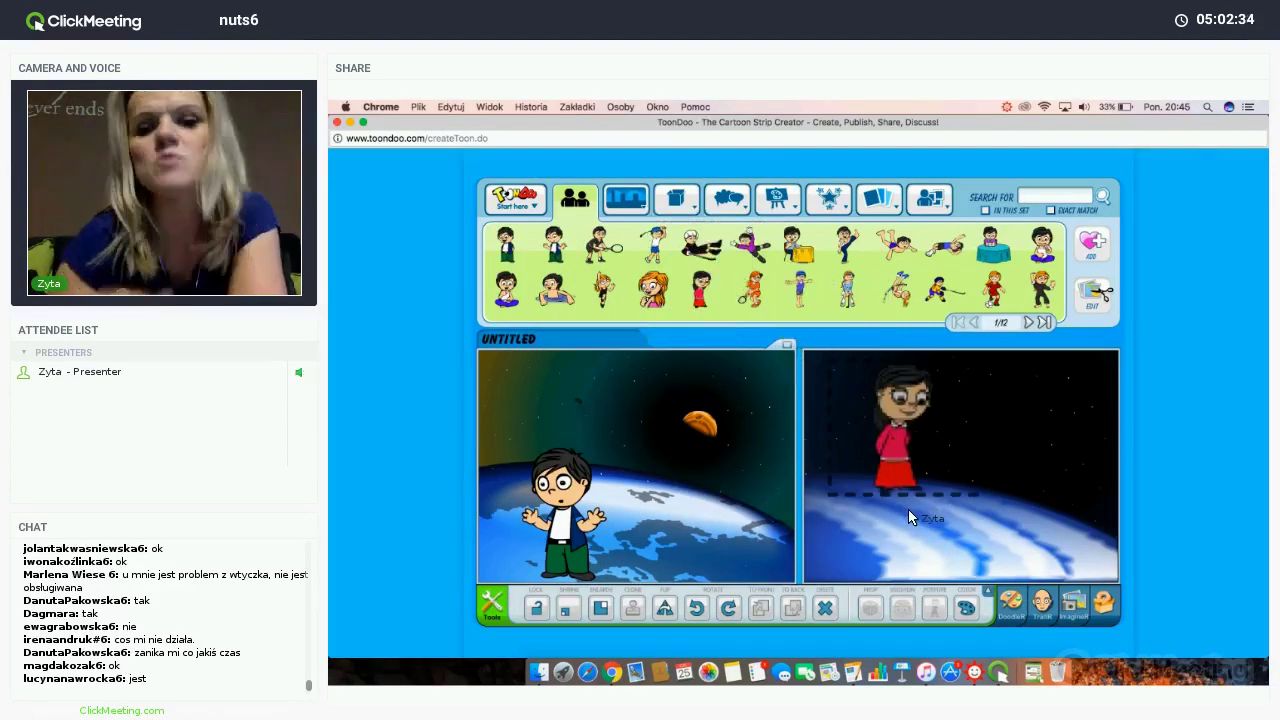
left_click(1024, 486)
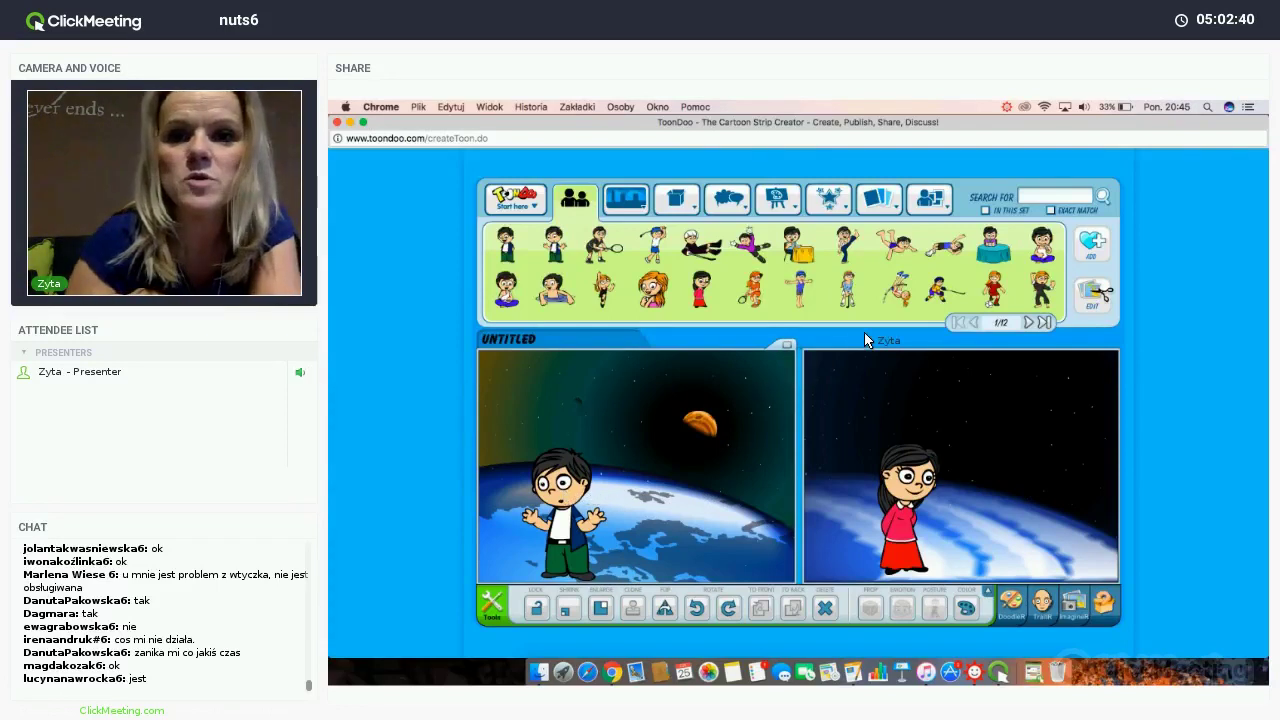
Step: Resize the boy in the left panel, enlarging then shrinking him until he is small
left_click(568, 510)
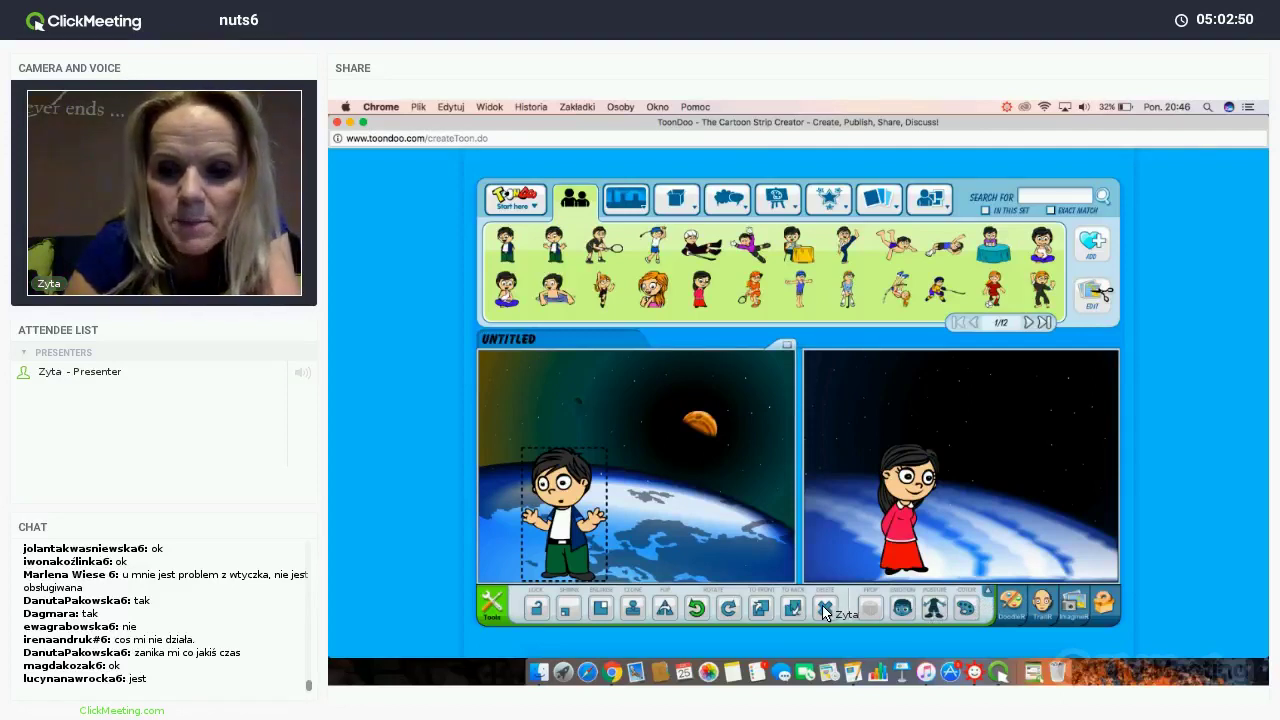
left_click(605, 610)
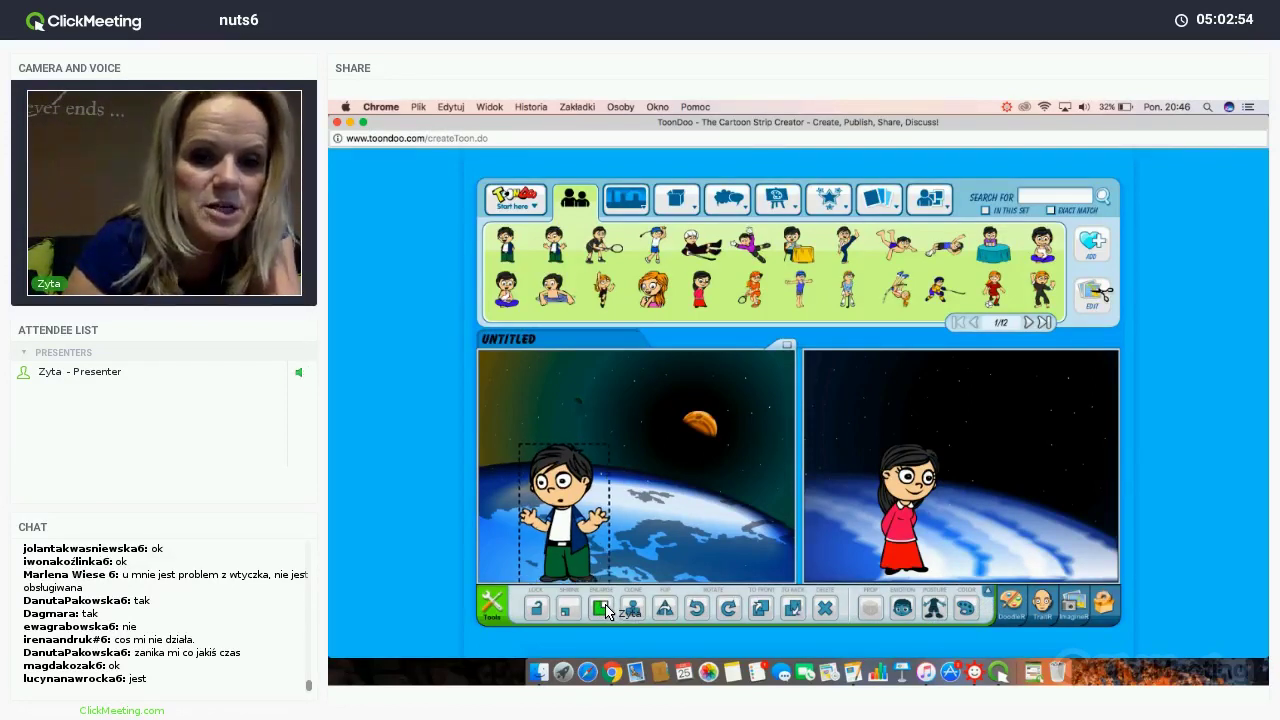
left_click(605, 610)
left_click(605, 610)
left_click(605, 610)
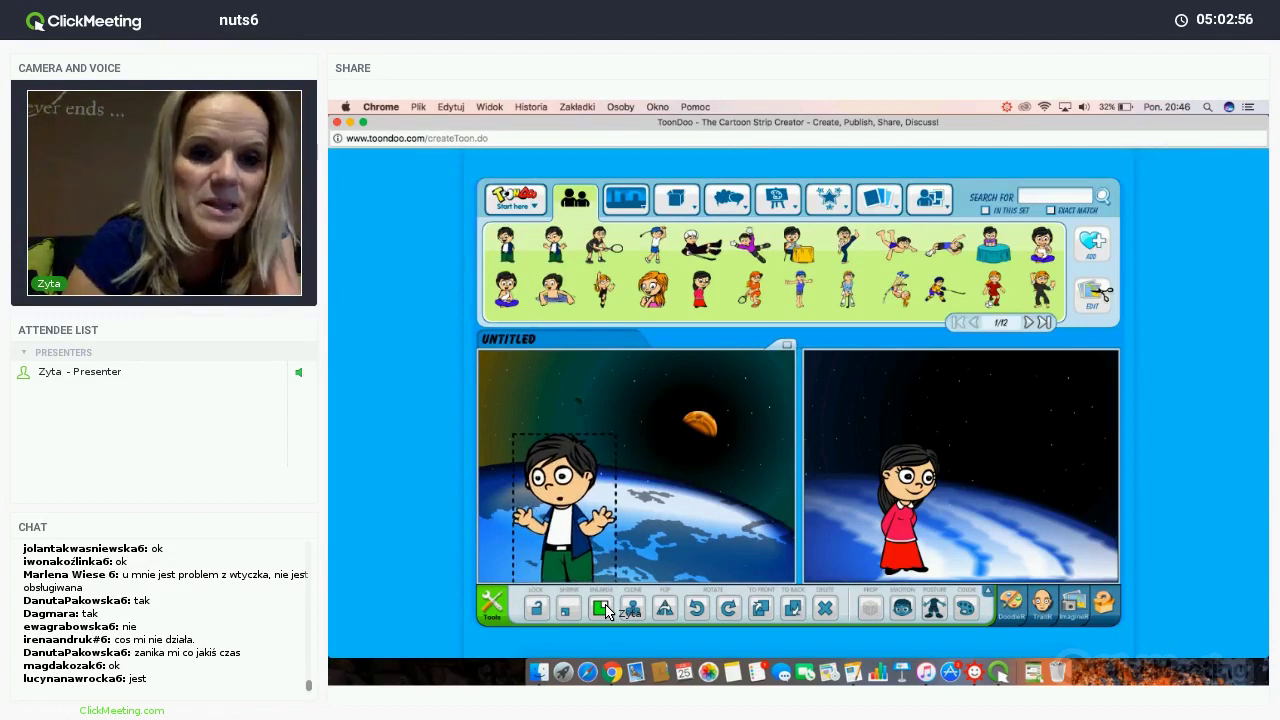
left_click(605, 610)
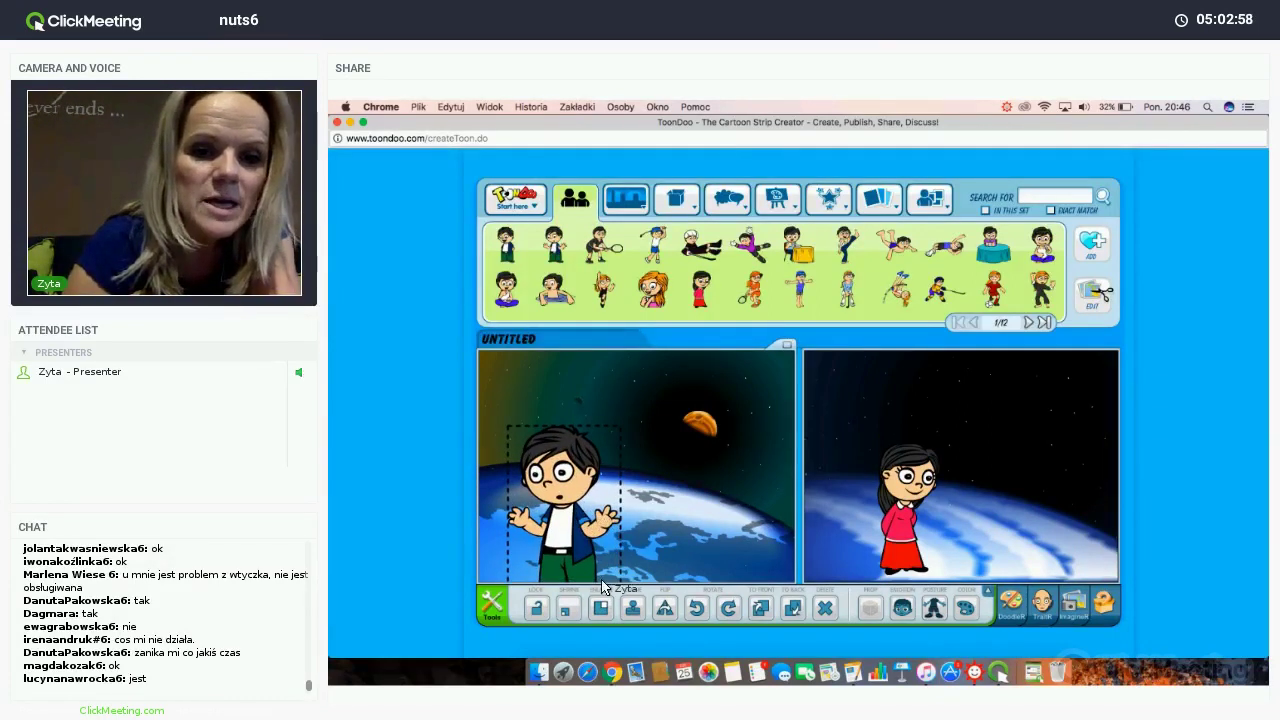
left_click(601, 610)
left_click(601, 610)
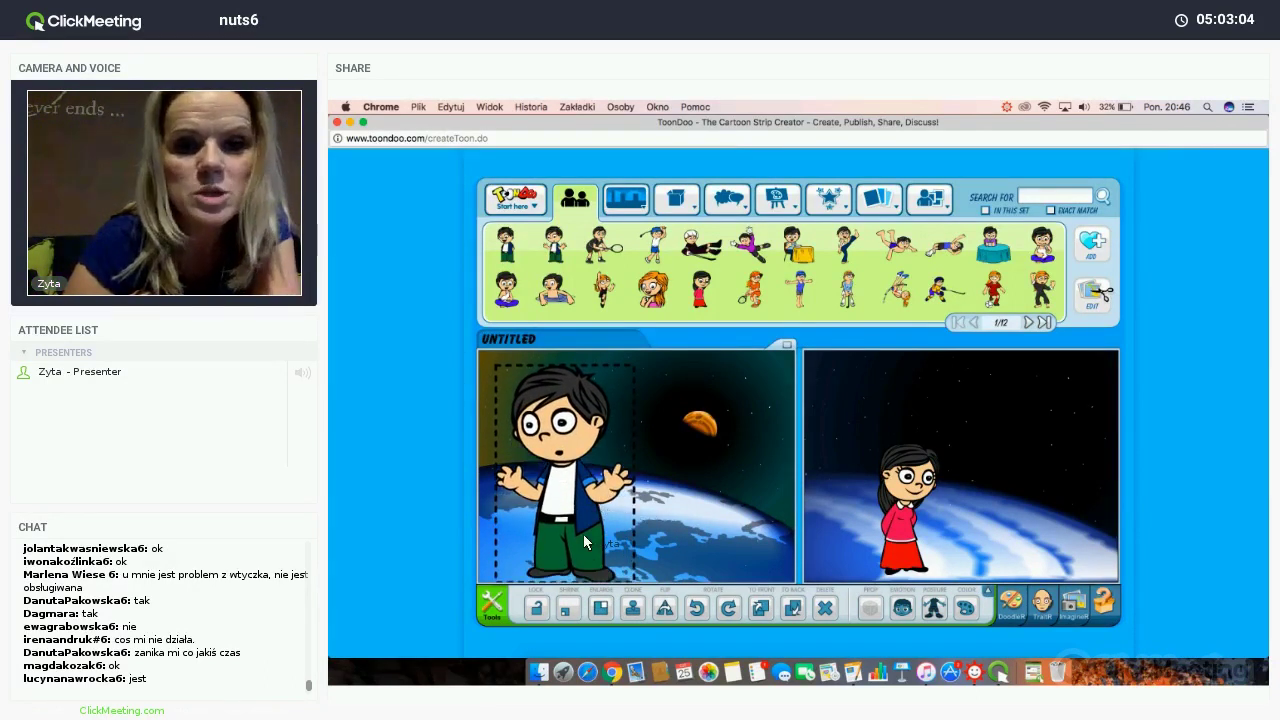
left_click(568, 611)
left_click(568, 611)
left_click(568, 611)
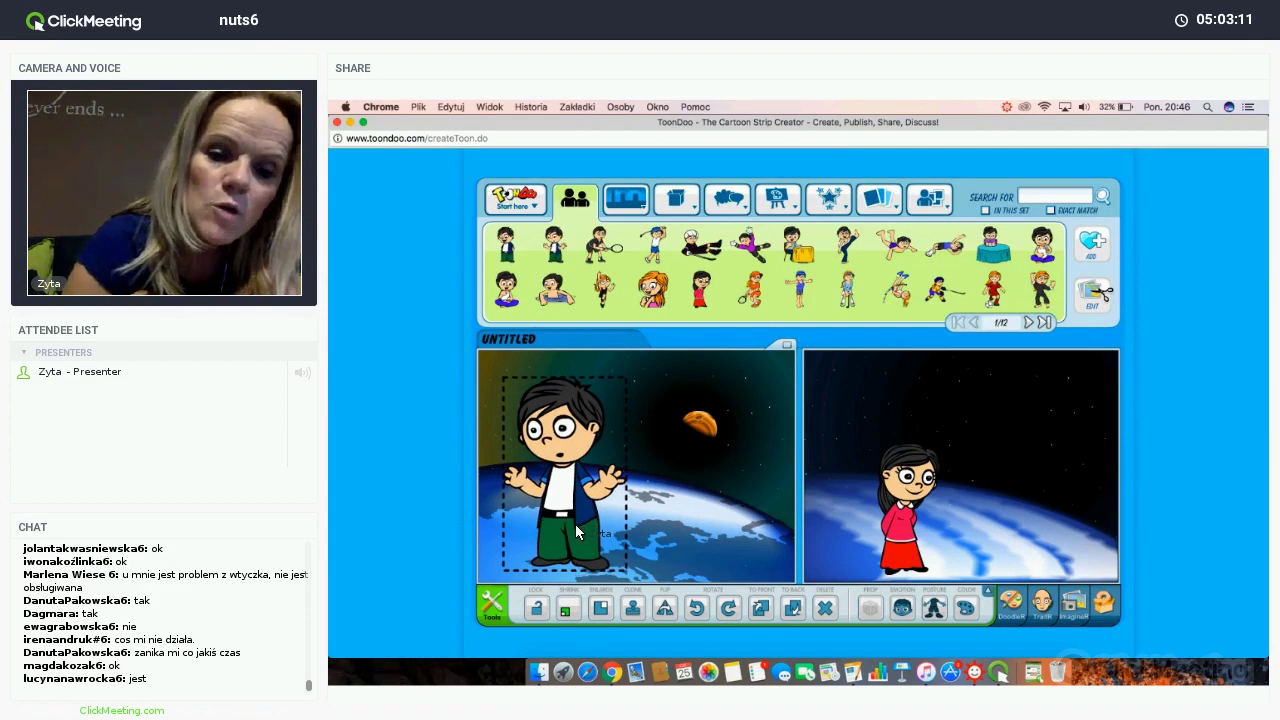
left_click(569, 610)
left_click(569, 610)
left_click(569, 610)
Step: Move the small boy up in the first panel, then select the girl in panel 2
left_click_drag(560, 520, 558, 502)
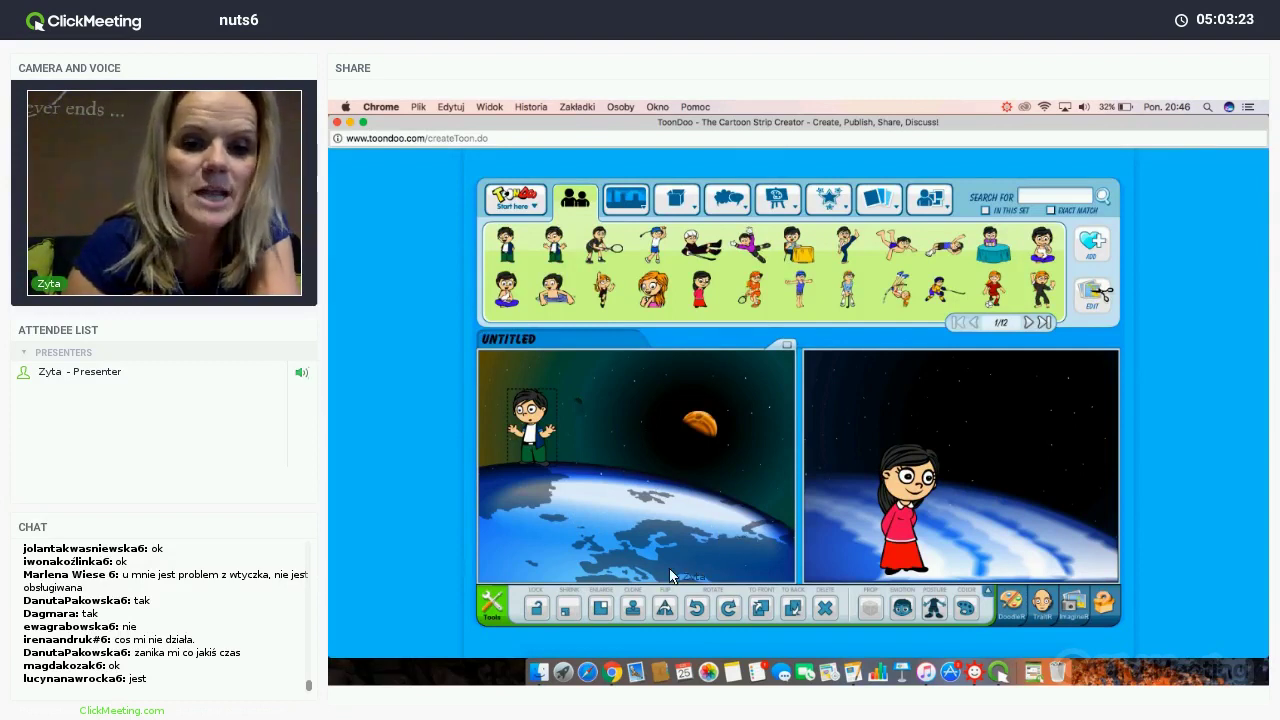
left_click(603, 609)
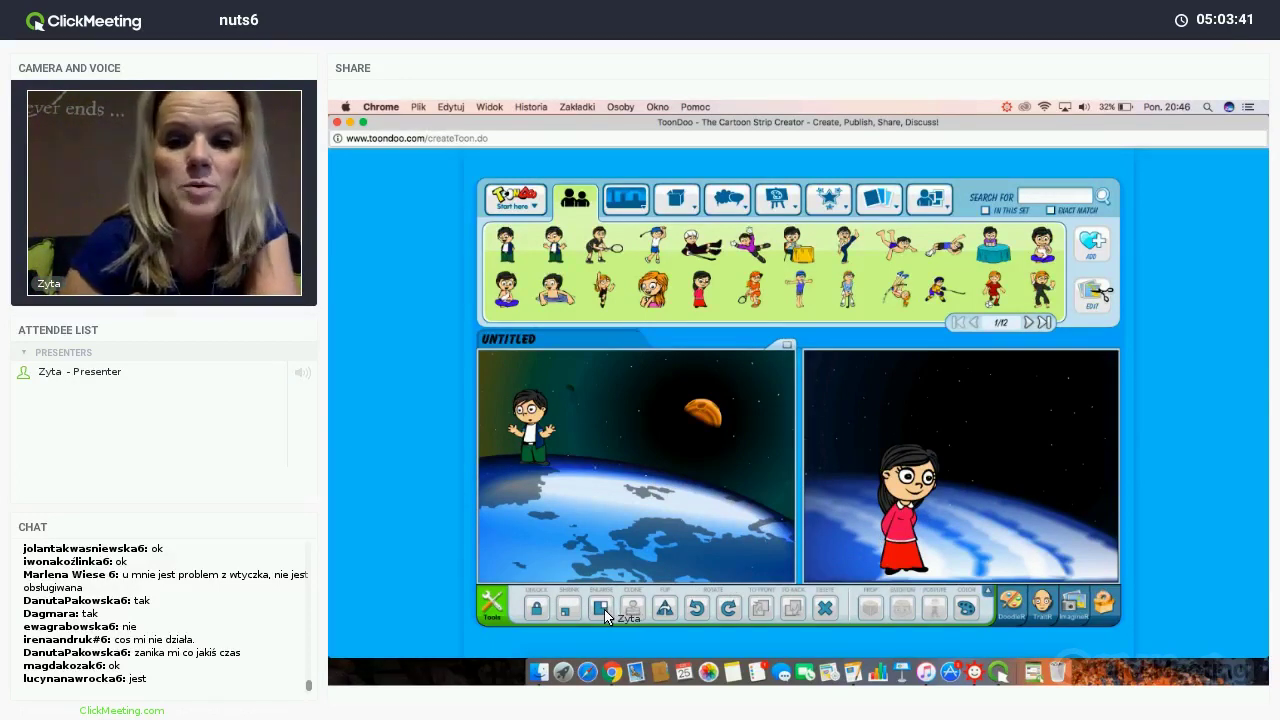
left_click(906, 518)
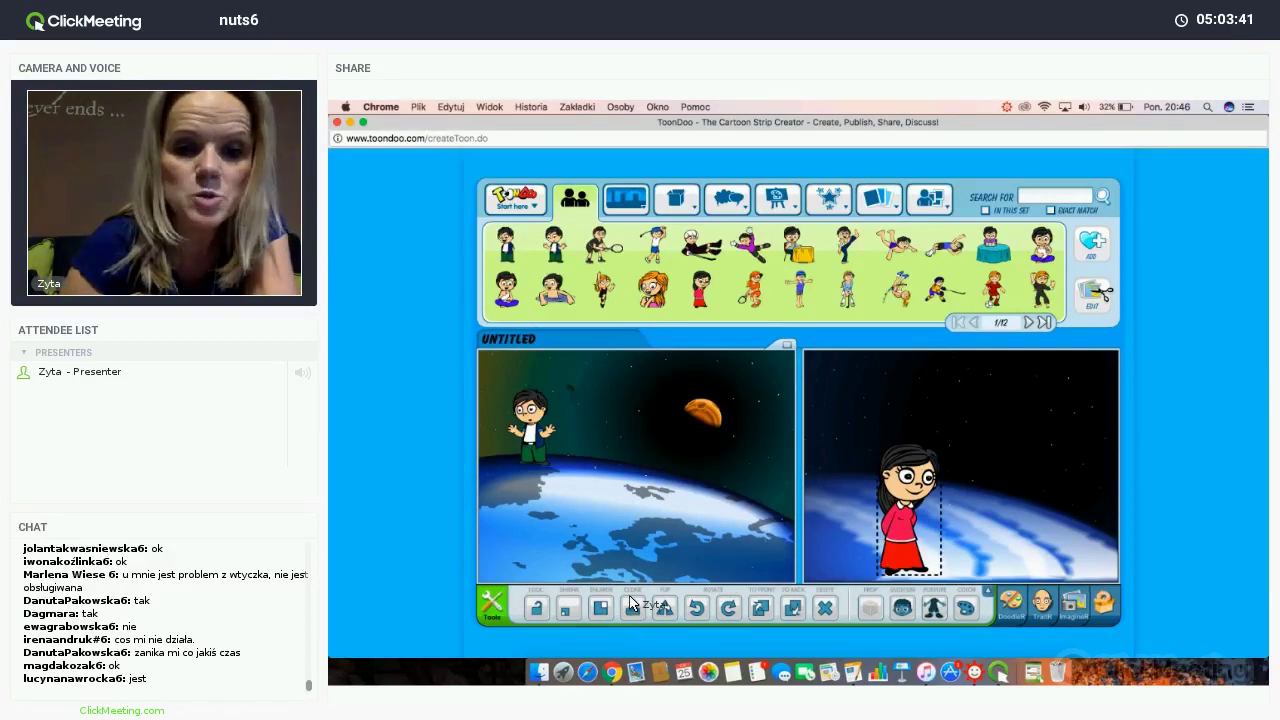
Step: Select the girl in the second panel and shift her slightly left
left_click(915, 487)
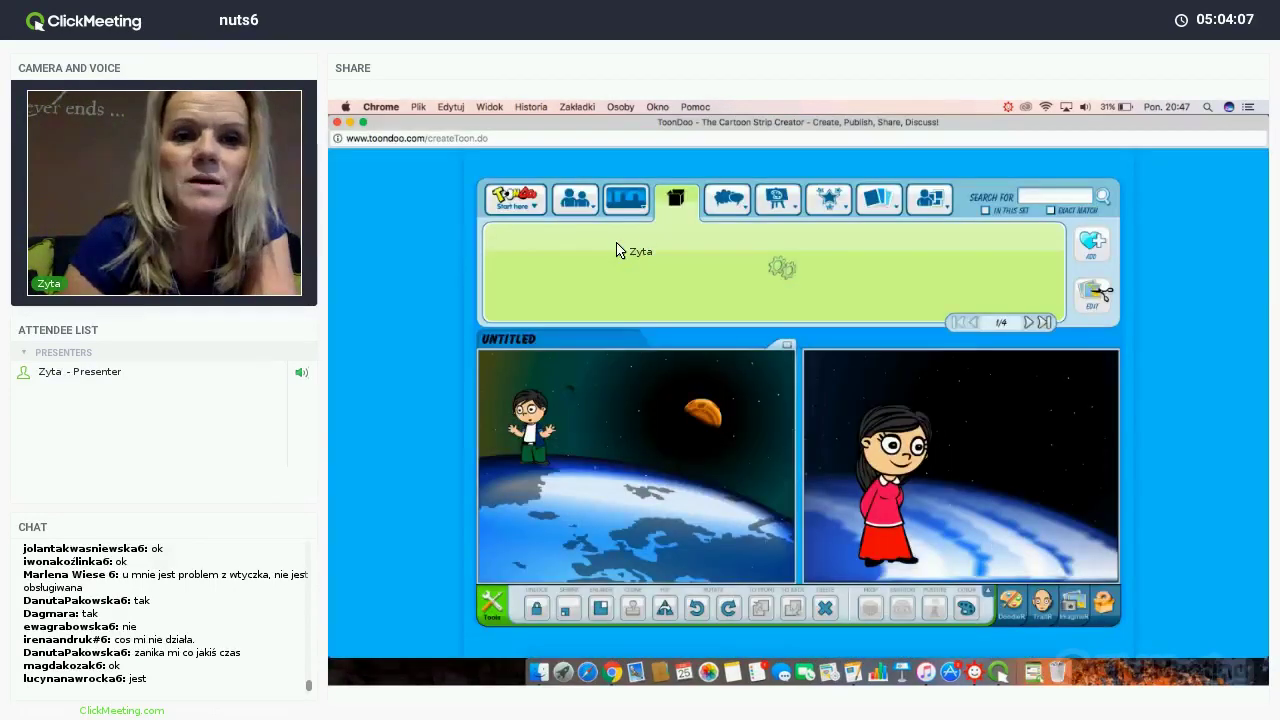
Step: Bring up the Props flyout to pick the plants set for the tree
left_click(672, 210)
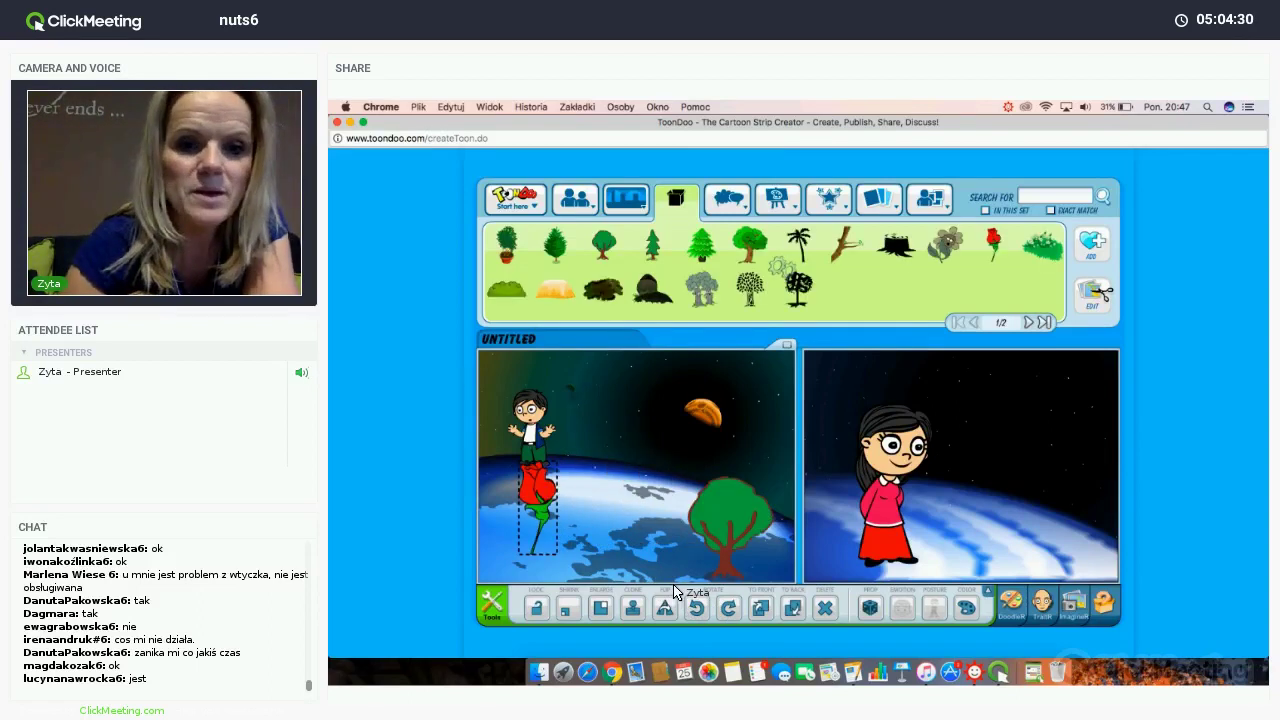
Step: Rotate and shrink the red rose, then move it onto the boy's legs
left_click(729, 608)
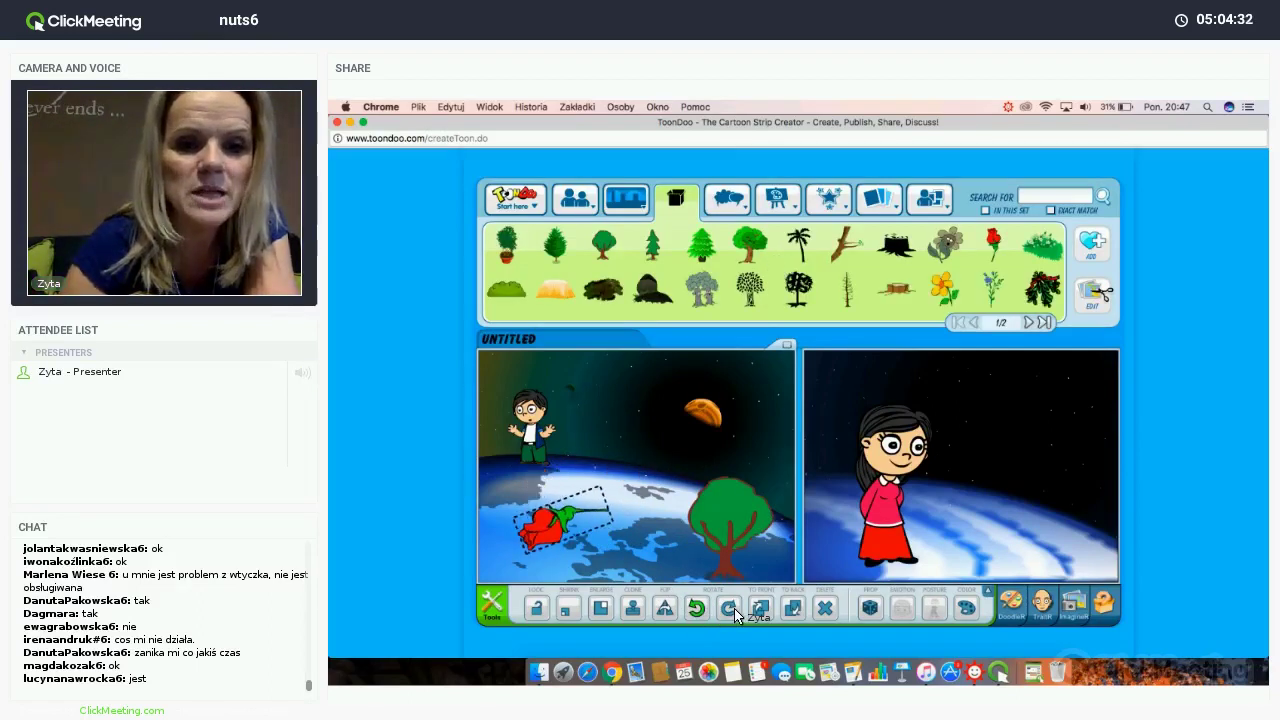
left_click(729, 608)
left_click(729, 608)
left_click(729, 608)
left_click(568, 608)
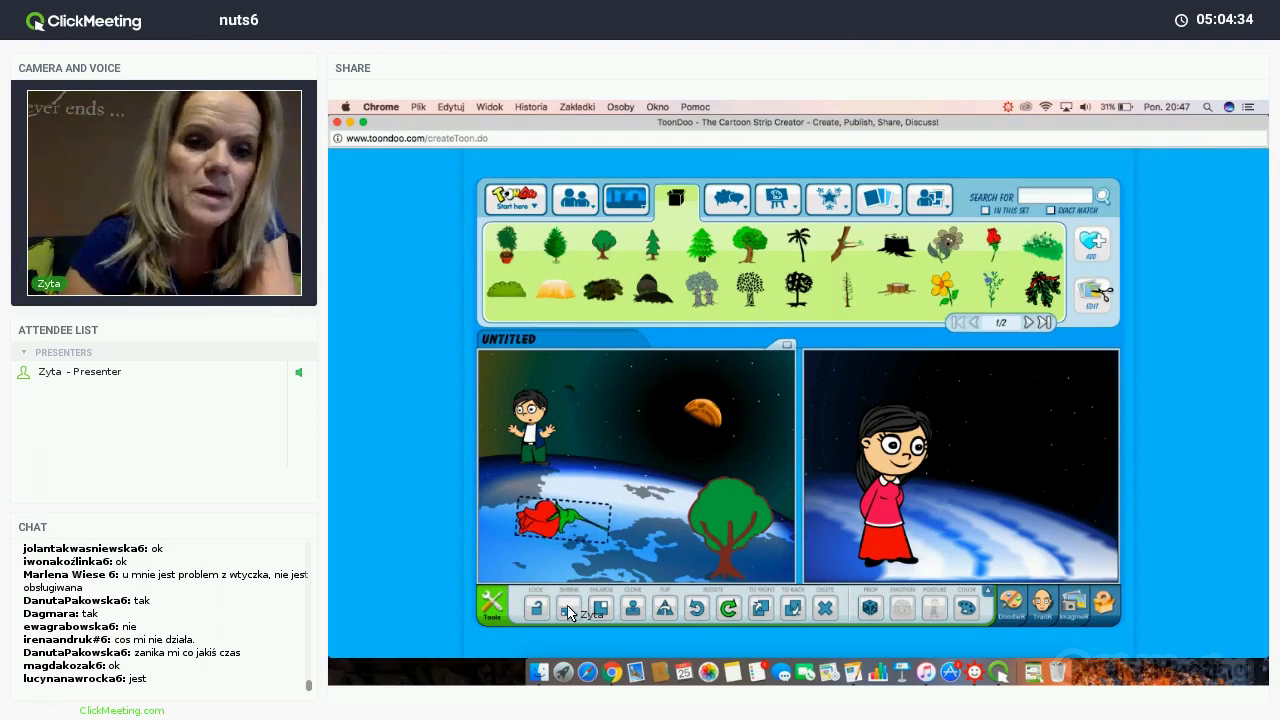
left_click(568, 608)
left_click(568, 608)
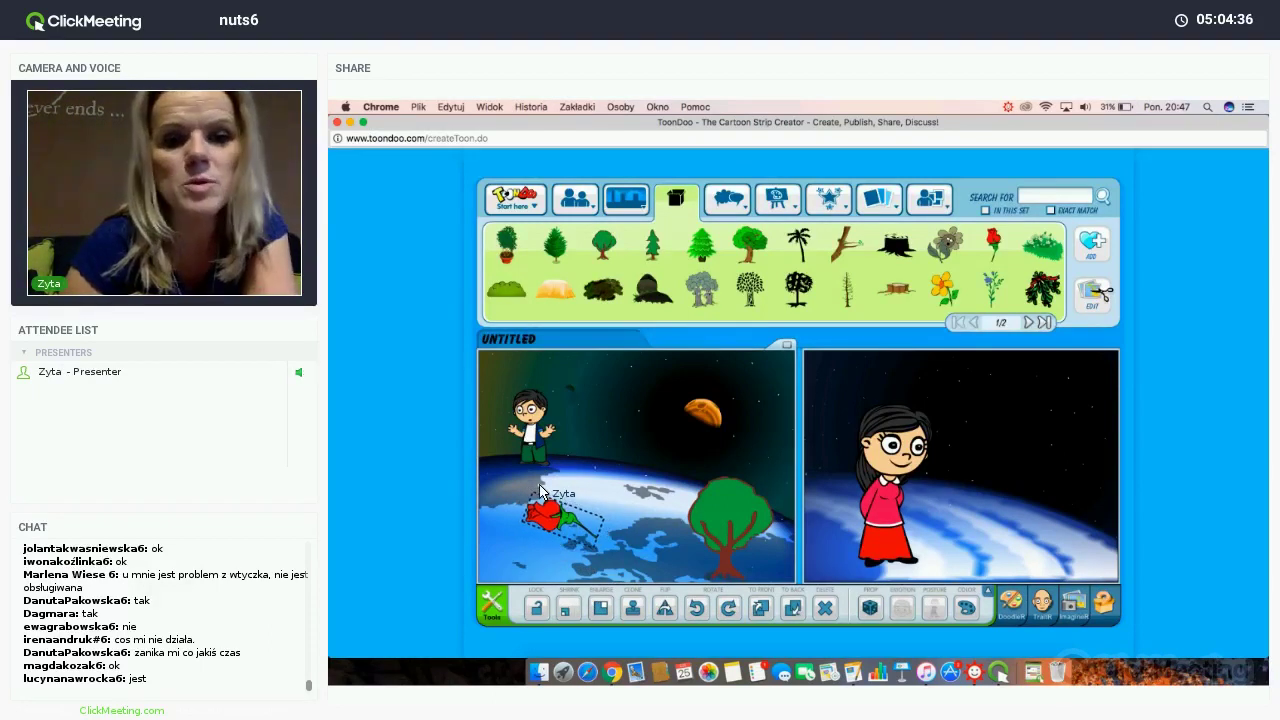
left_click_drag(549, 502, 536, 459)
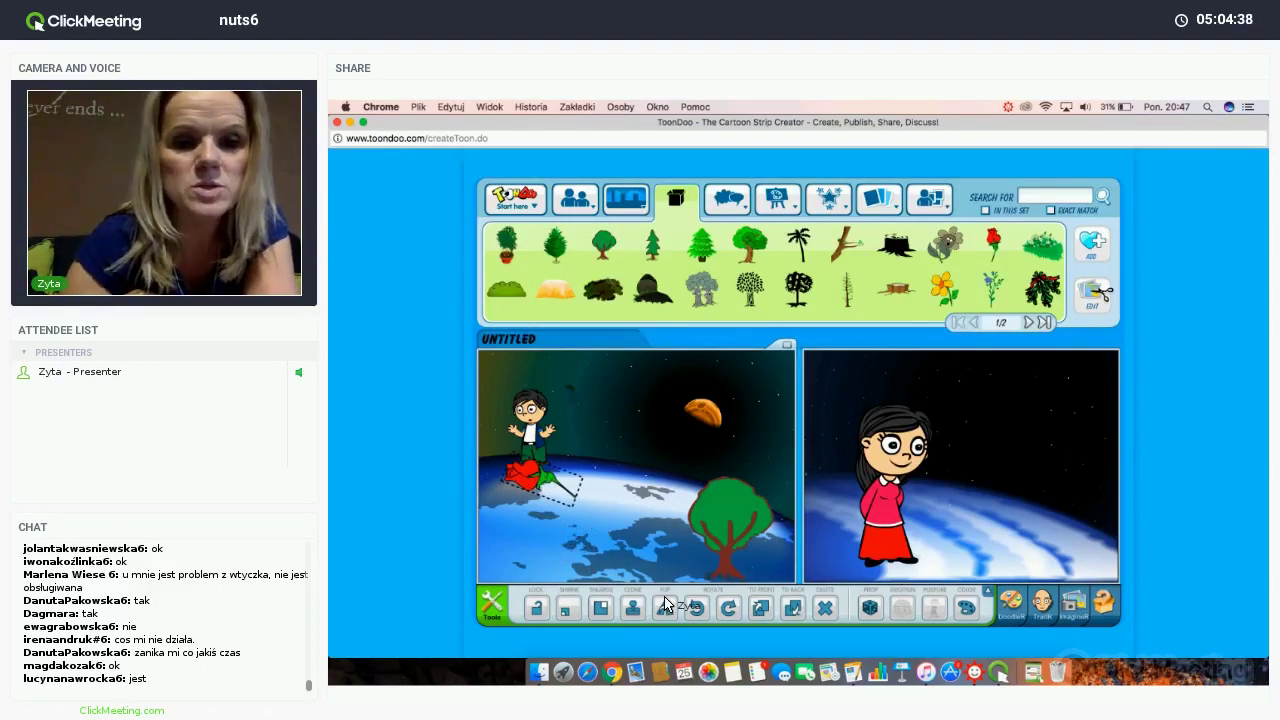
left_click(724, 614)
left_click(724, 614)
left_click(724, 614)
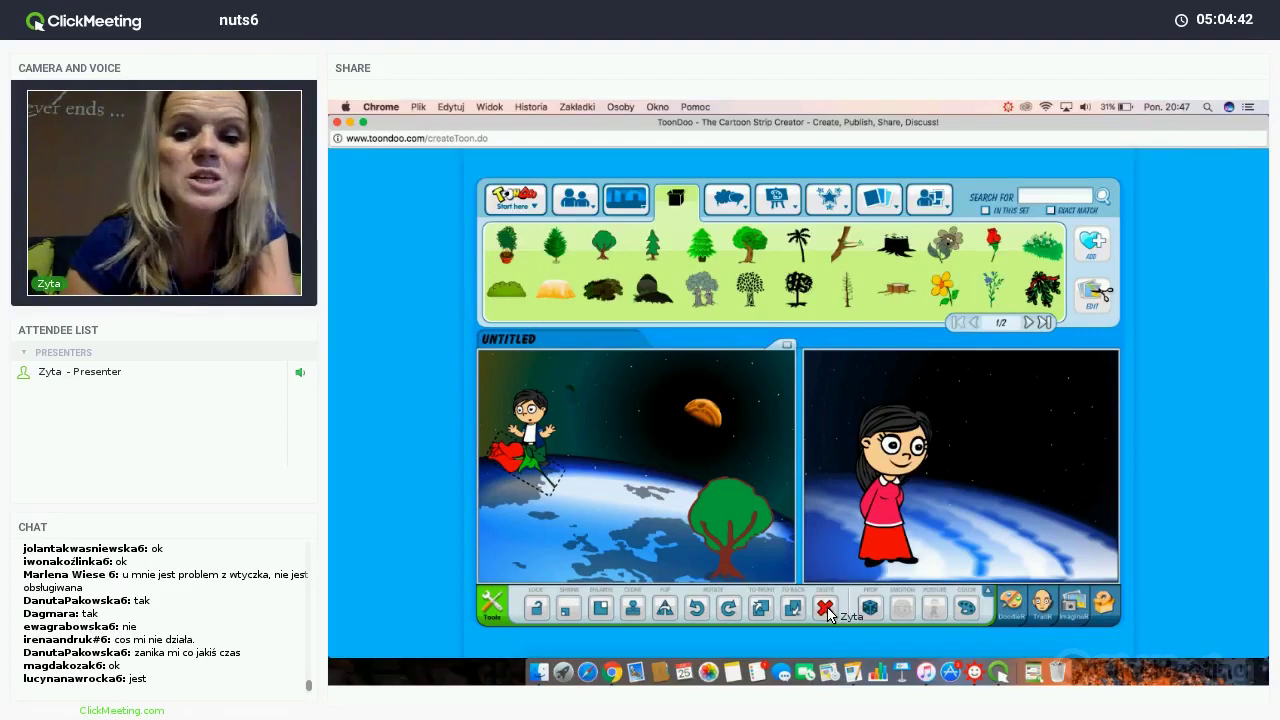
Step: Clone the rose into copies scattered around the boy, flip one rose, and mirror the boy
left_click(633, 612)
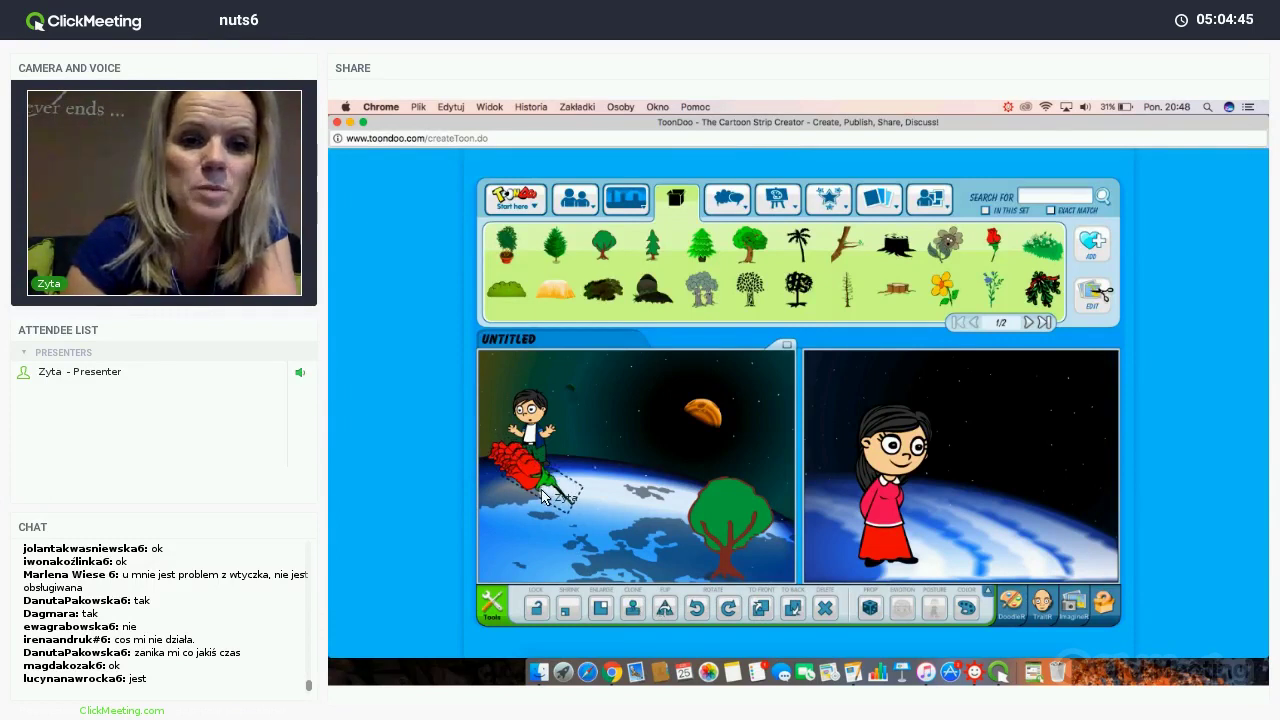
left_click_drag(526, 505, 546, 560)
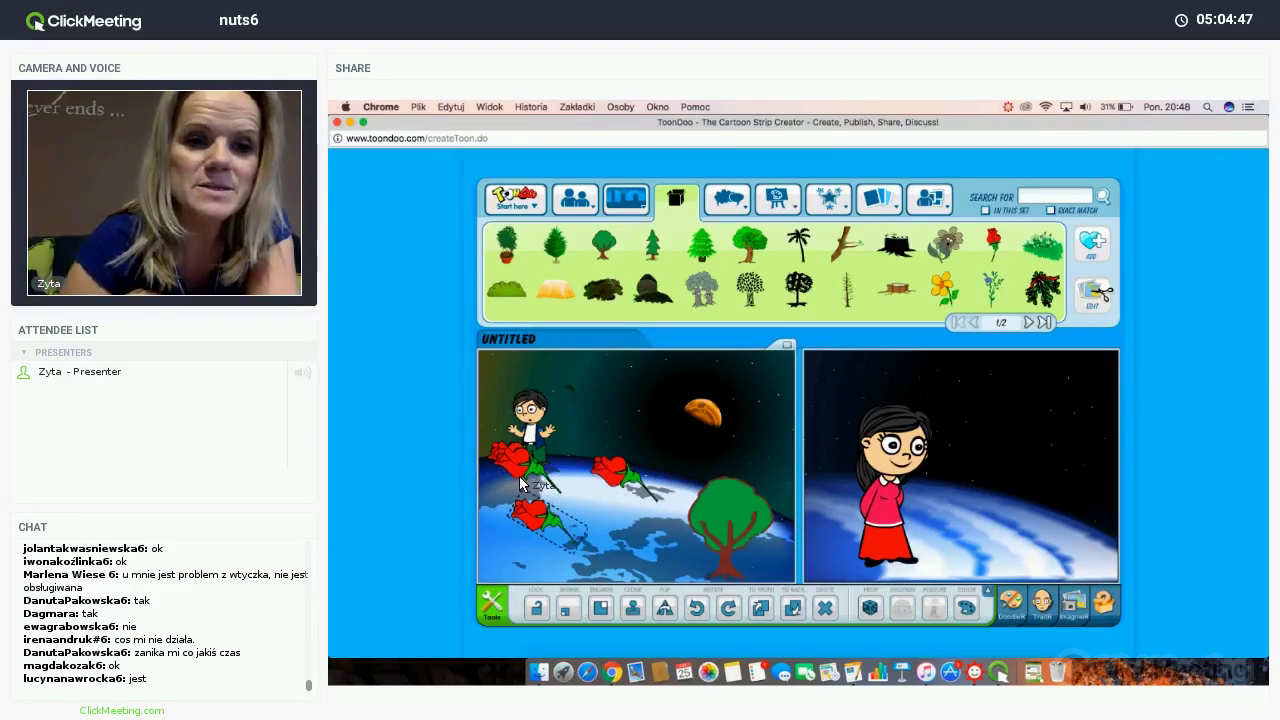
left_click_drag(596, 507, 640, 478)
left_click(664, 609)
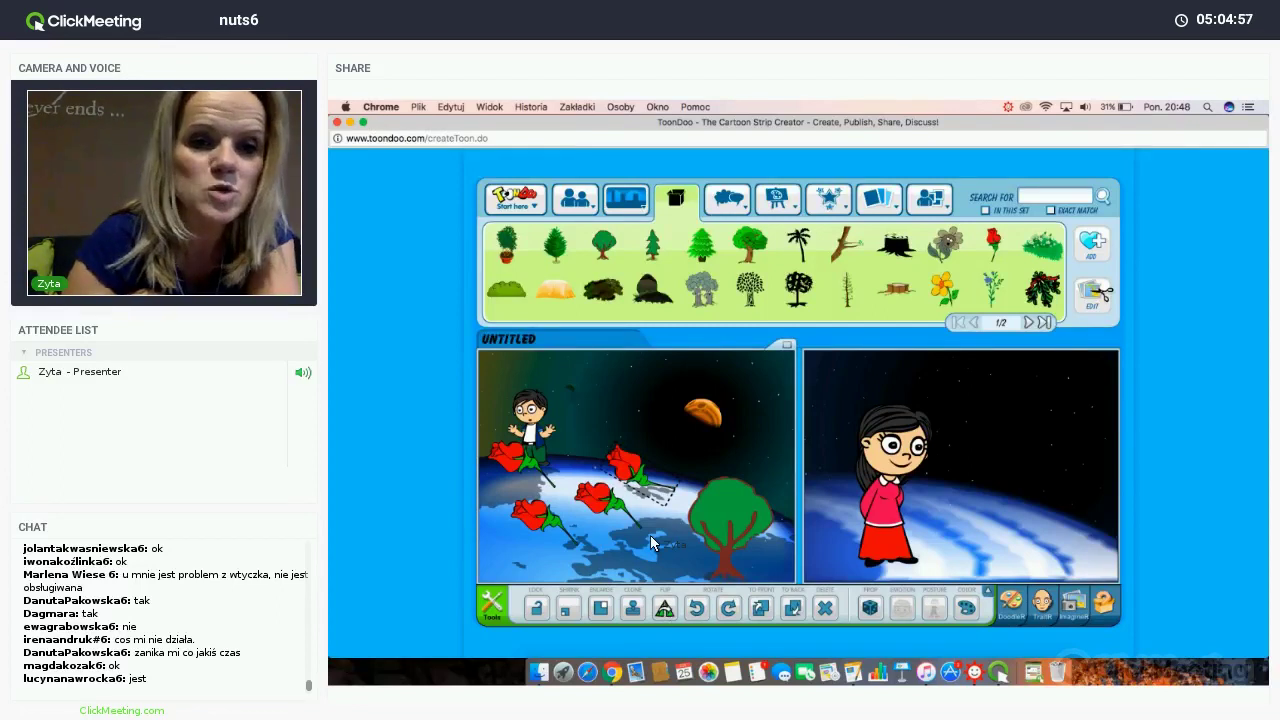
left_click(666, 610)
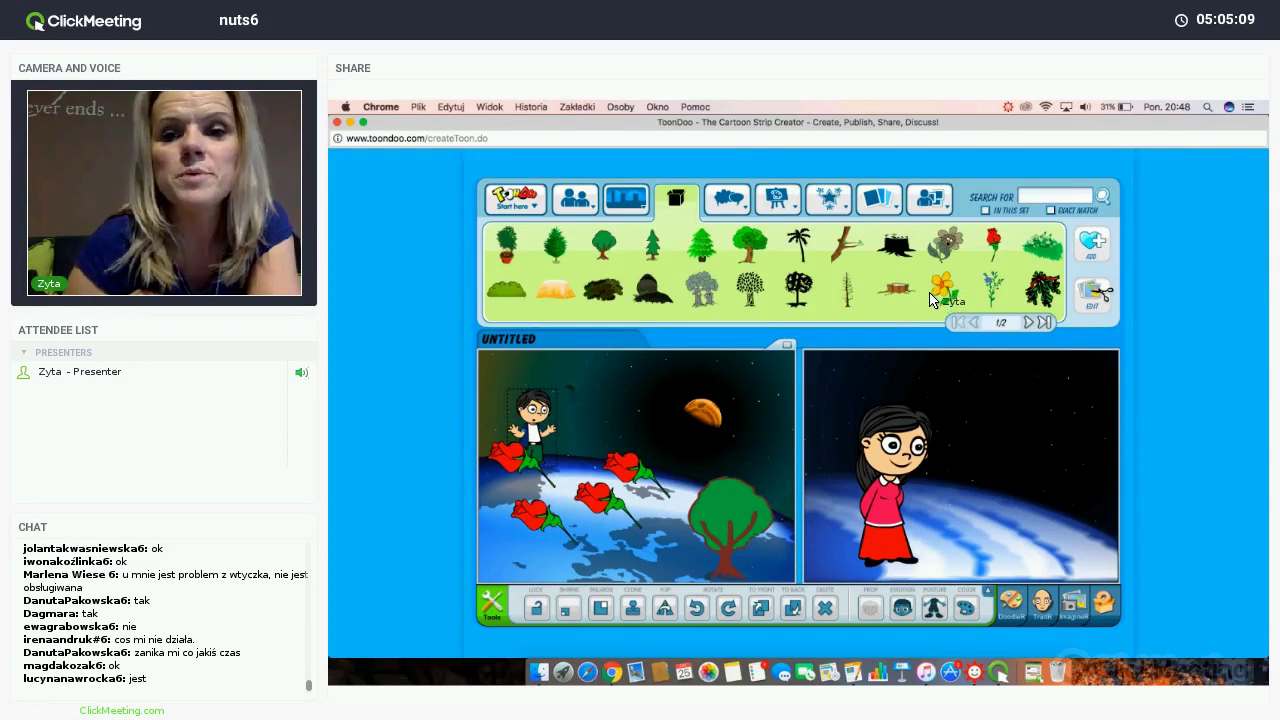
Step: Place a yellow flower in panel 2's lower right, then browse speech bubble and prop categories
left_click_drag(930, 300, 1034, 505)
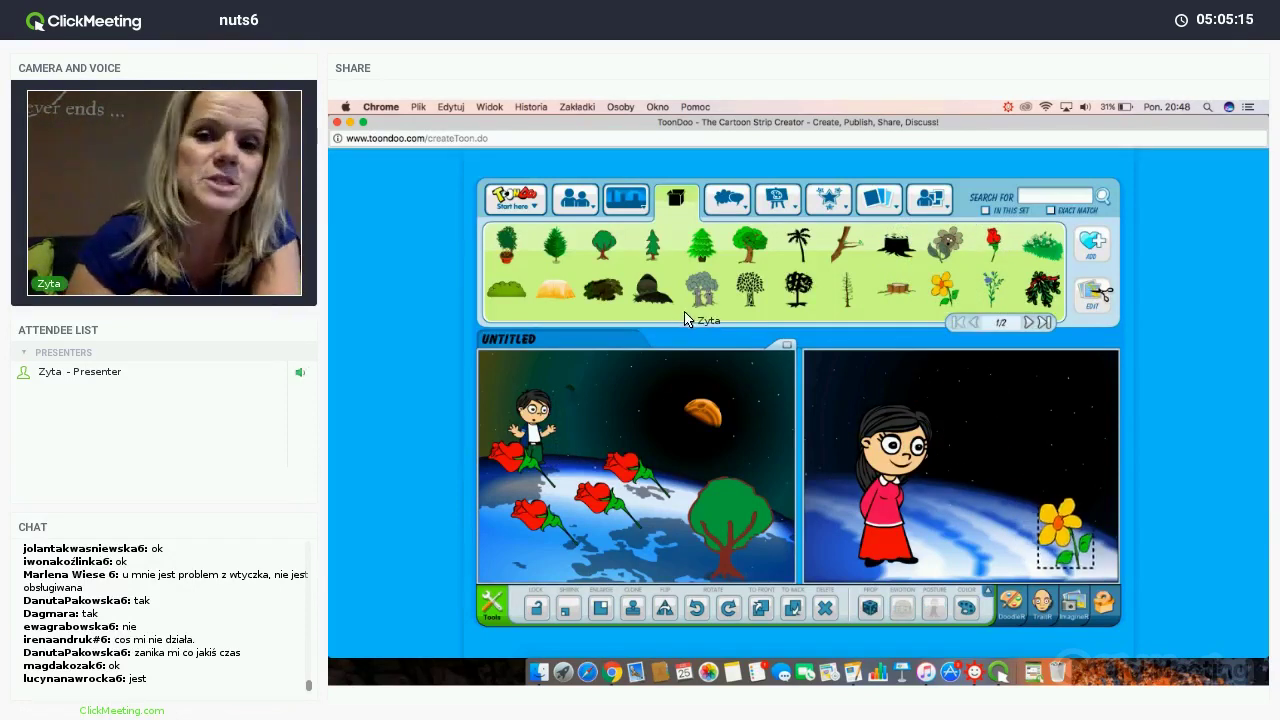
left_click(728, 202)
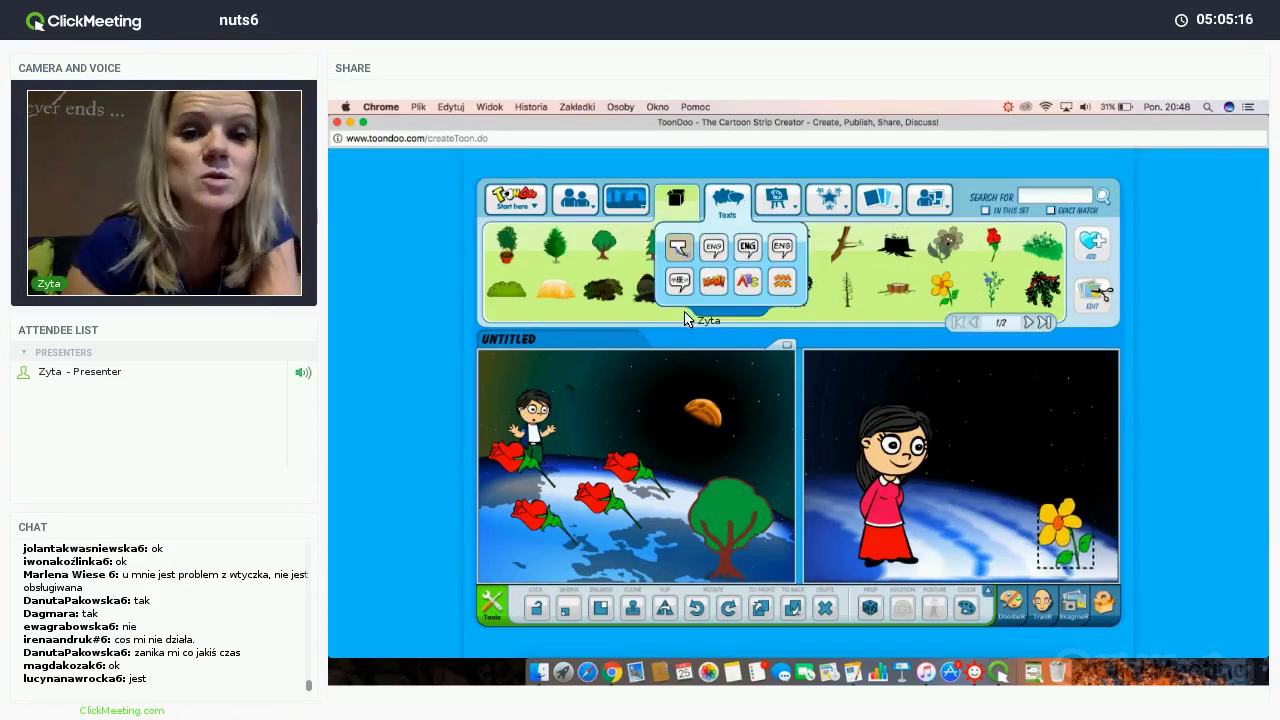
left_click(730, 200)
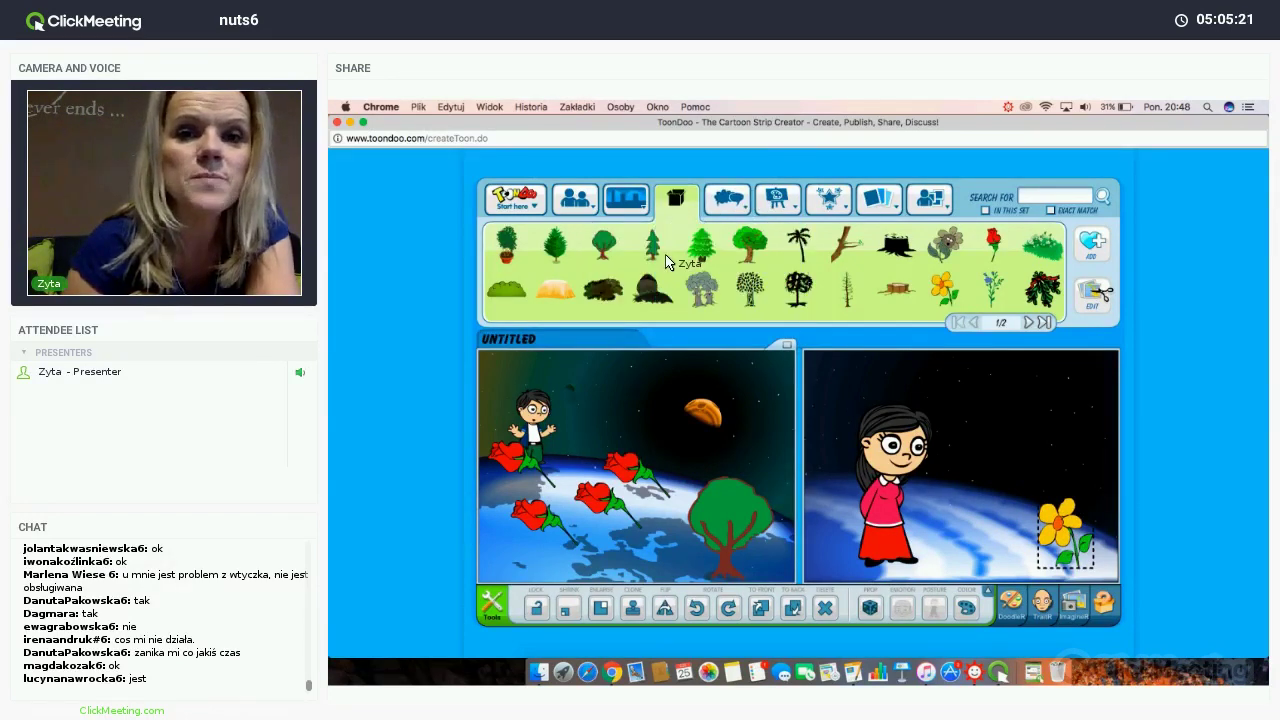
left_click(676, 200)
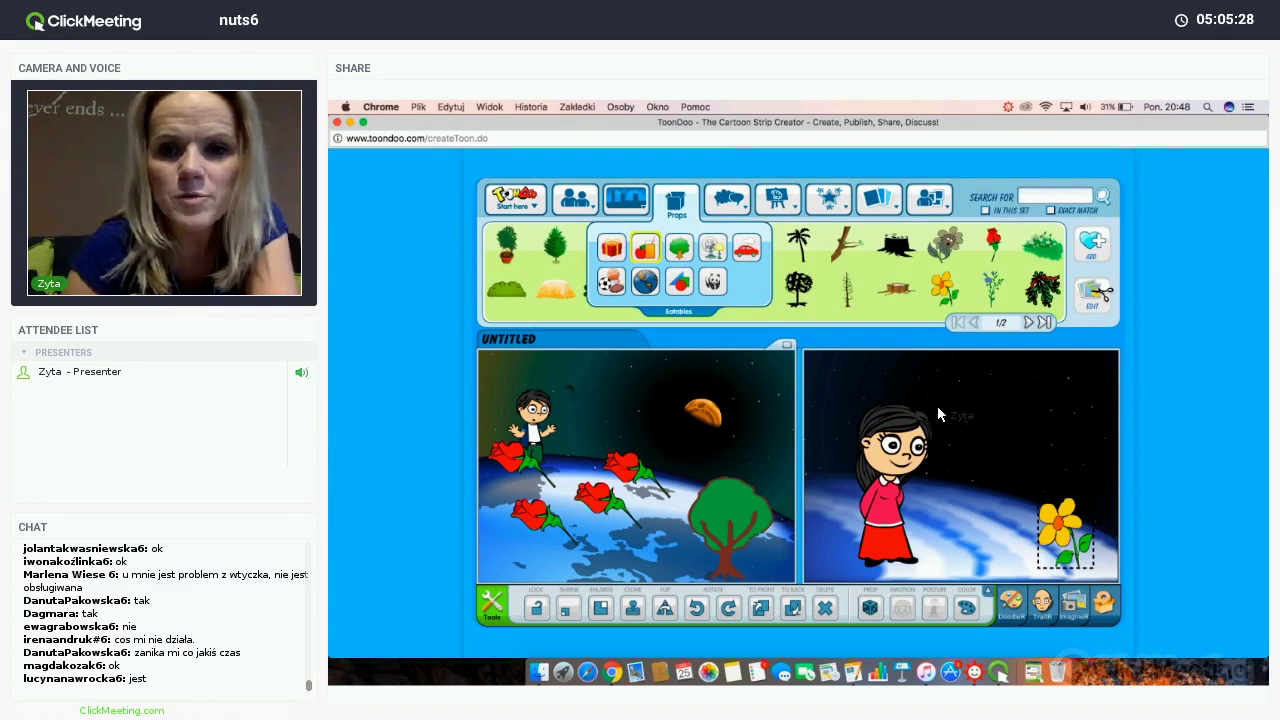
Step: Add a speech bubble above the girl, aim its tail at her, and type 'Witajcie!'
left_click_drag(940, 418, 995, 430)
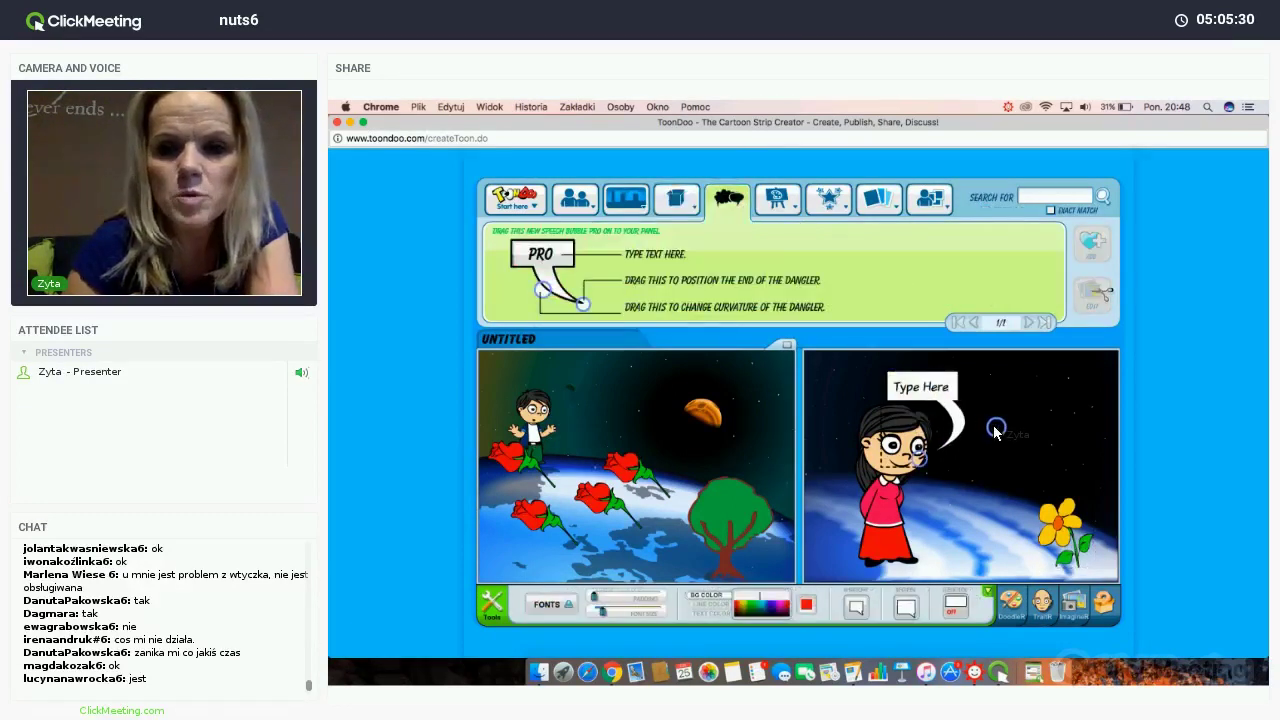
left_click_drag(922, 387, 974, 390)
left_click_drag(1046, 432, 946, 476)
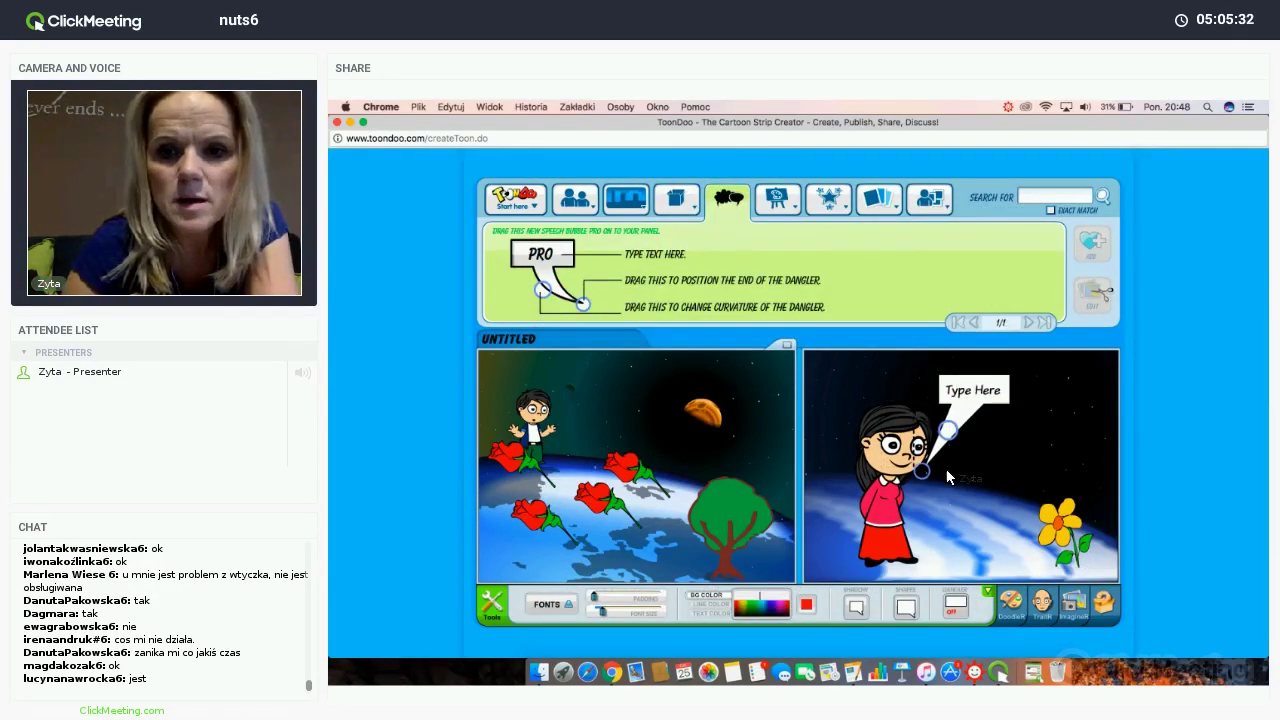
left_click(1000, 396)
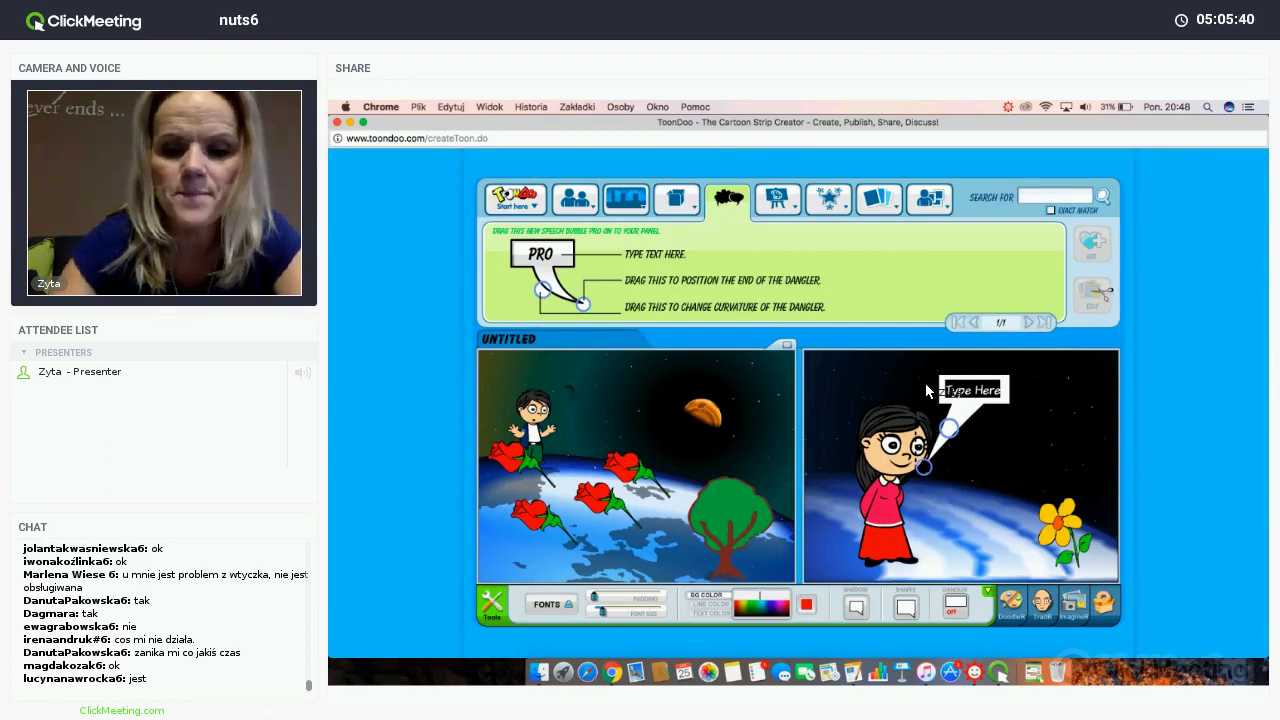
type("Witajcie!")
left_click(995, 415)
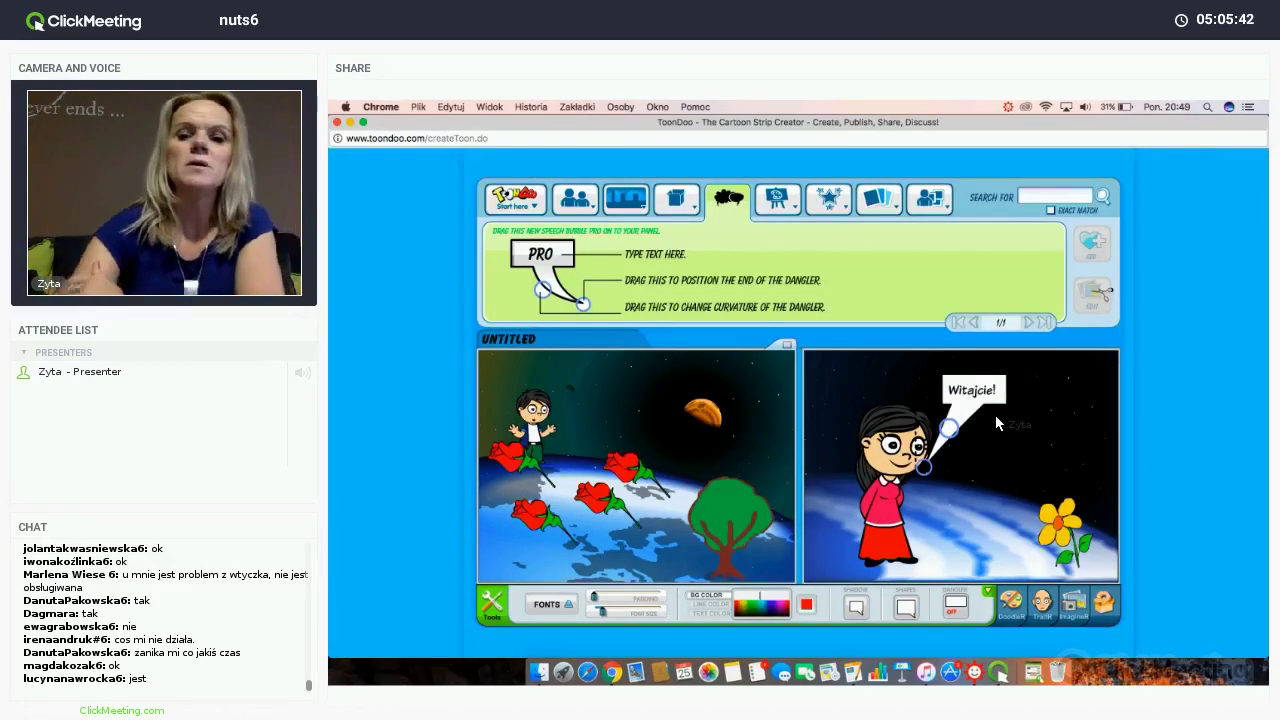
left_click(1016, 459)
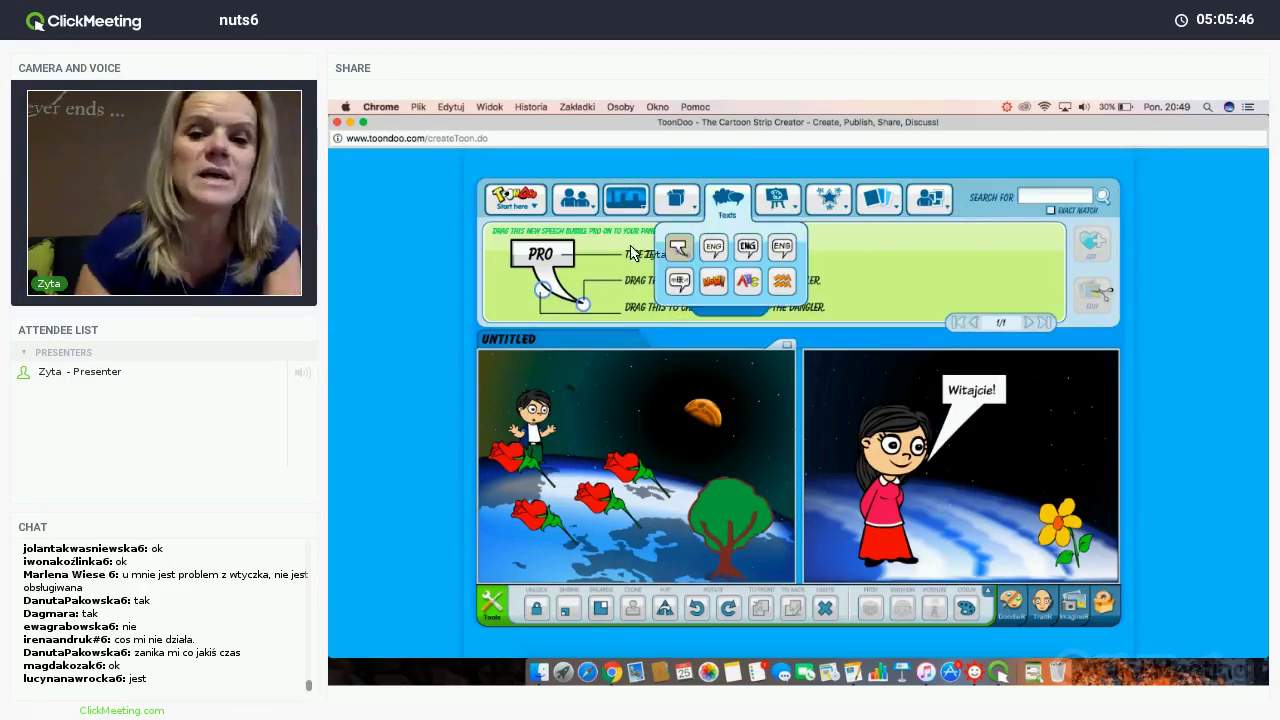
Step: Place a new speech bubble beside the boy, enlarge its text, and colour it green
left_click_drag(572, 262, 560, 398)
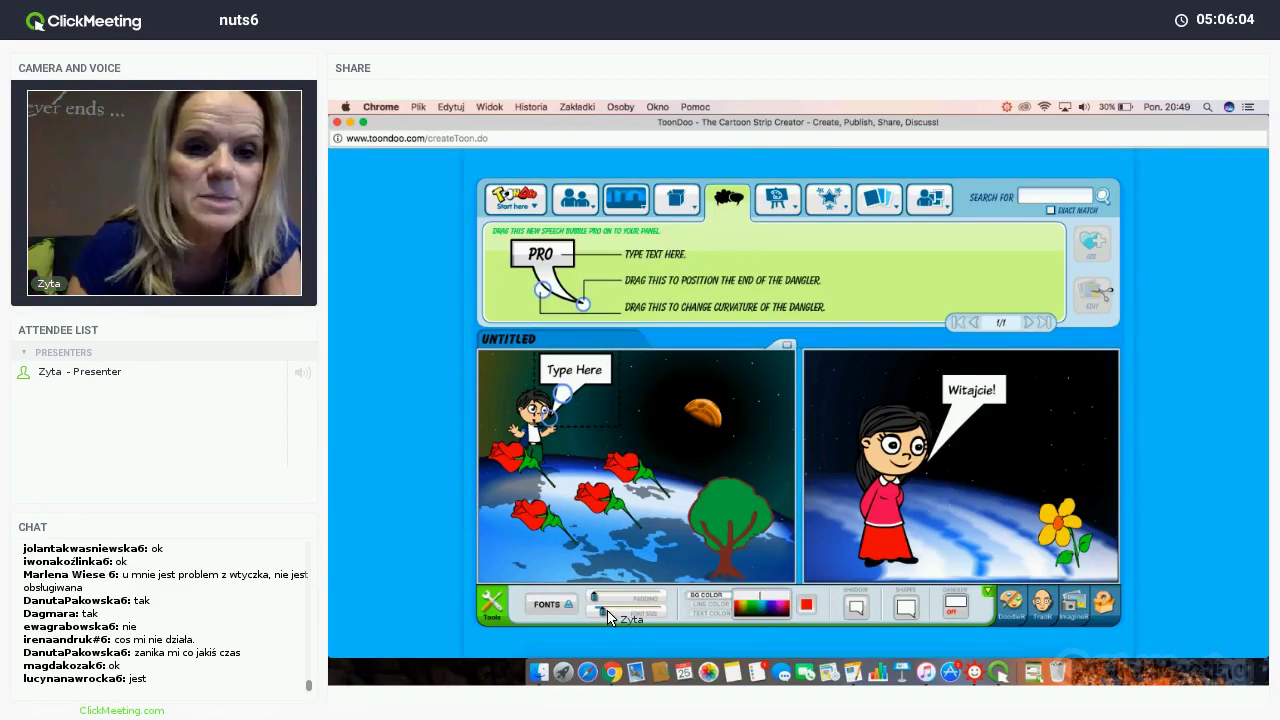
left_click_drag(608, 616, 620, 614)
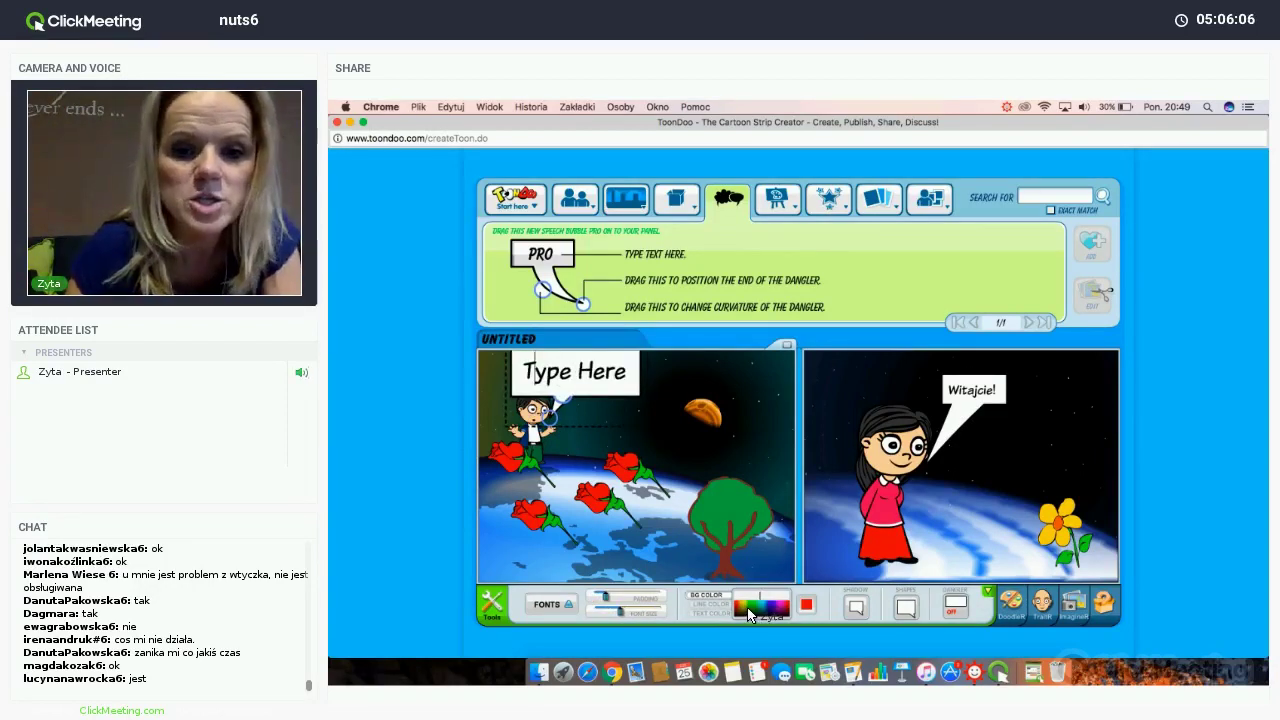
left_click(944, 428)
Step: Make the girl's Witajcie! bubble gold with a cloud shape, then deselect it
left_click(783, 606)
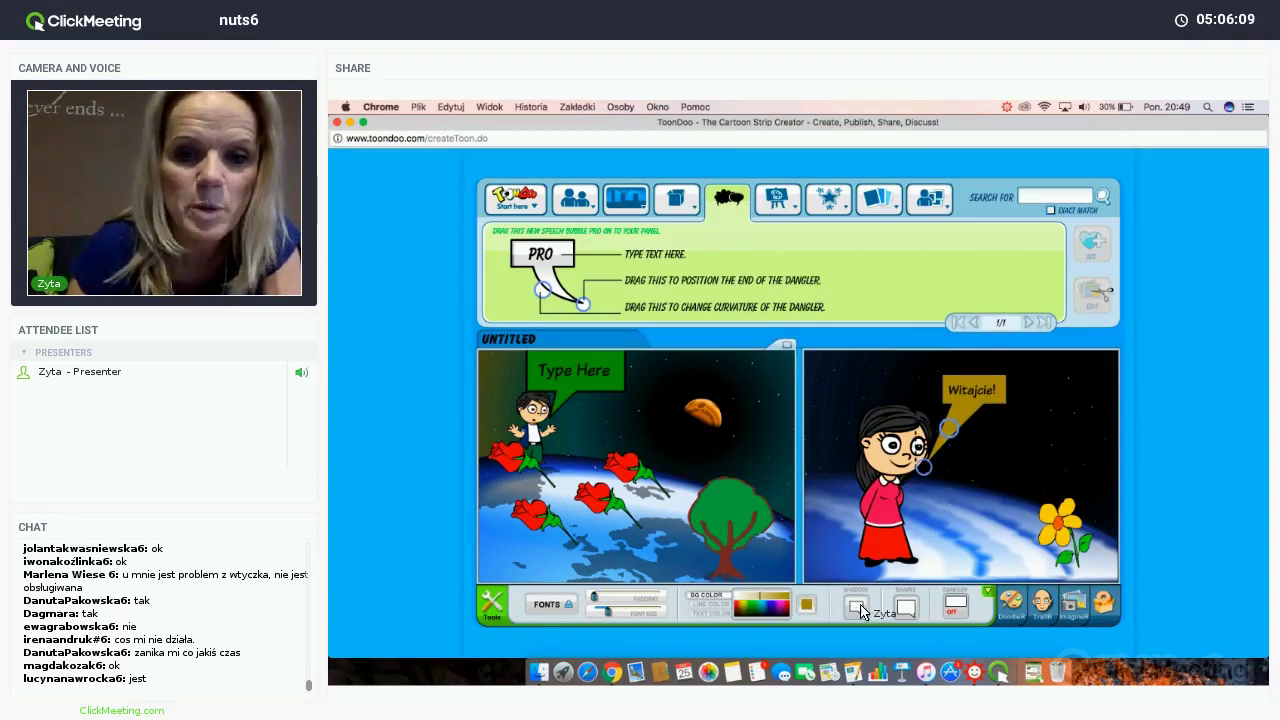
left_click(896, 608)
left_click(905, 606)
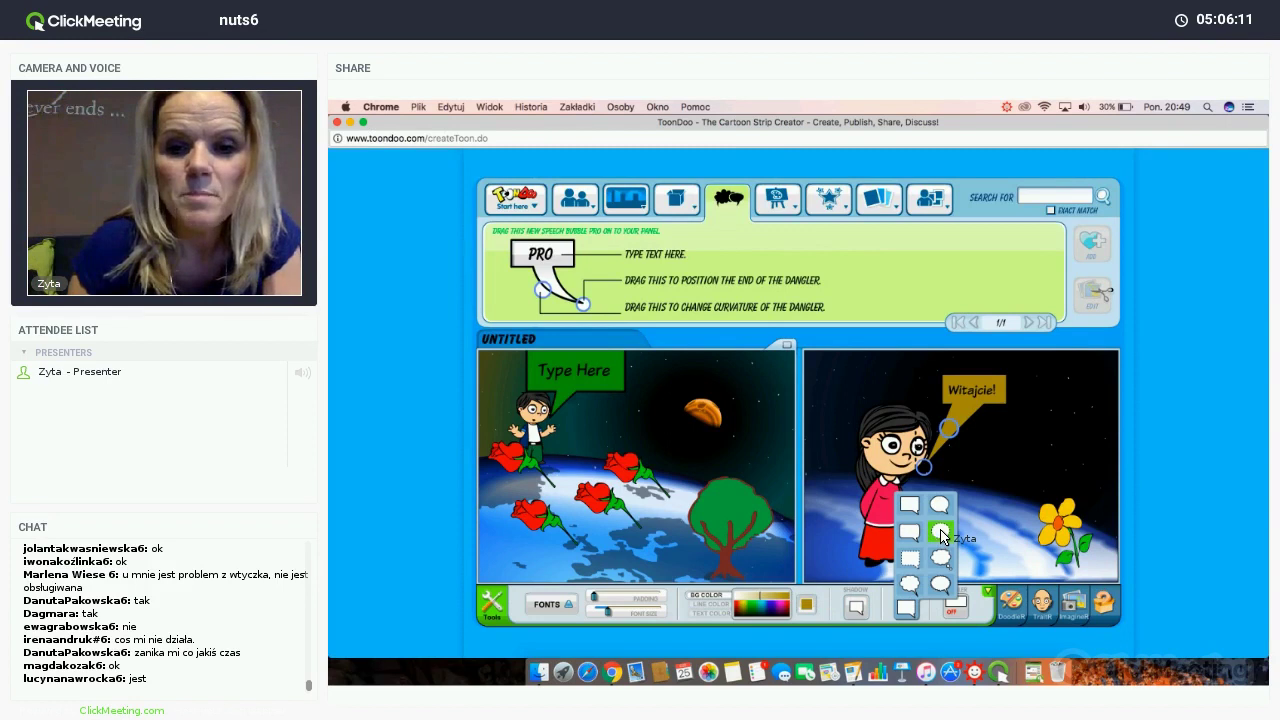
left_click(937, 575)
left_click(910, 600)
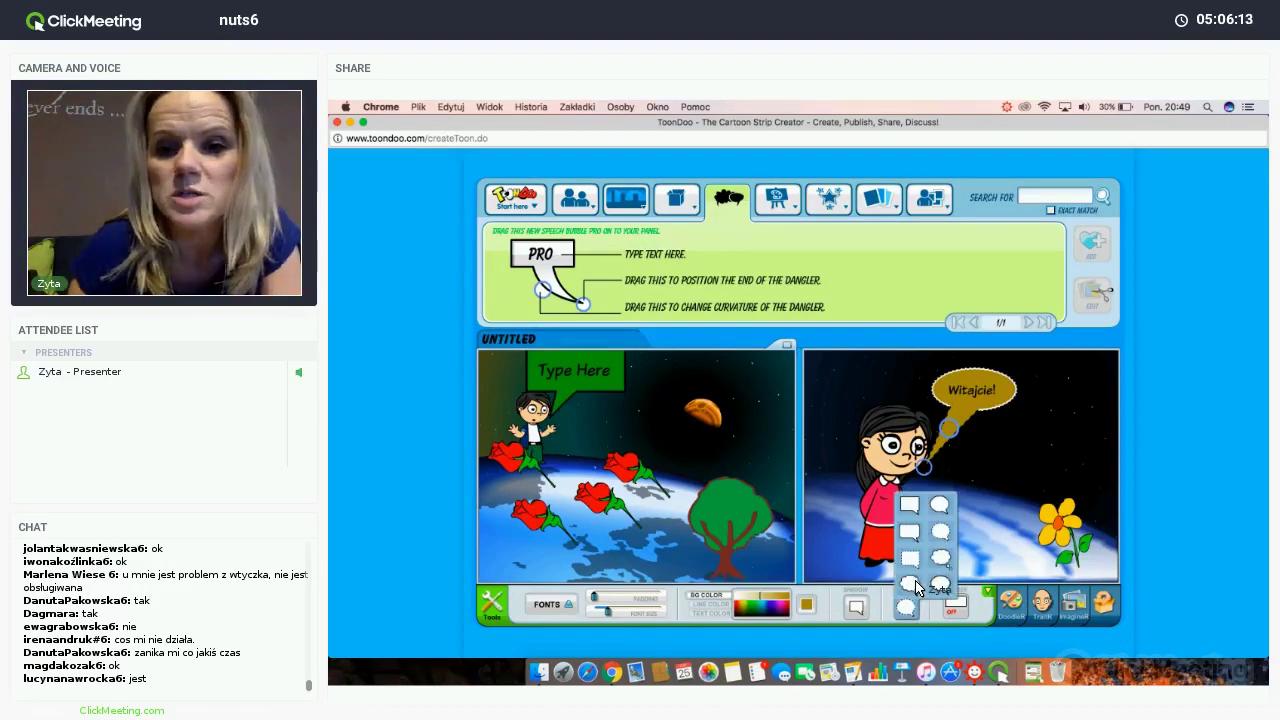
left_click(930, 576)
left_click(981, 522)
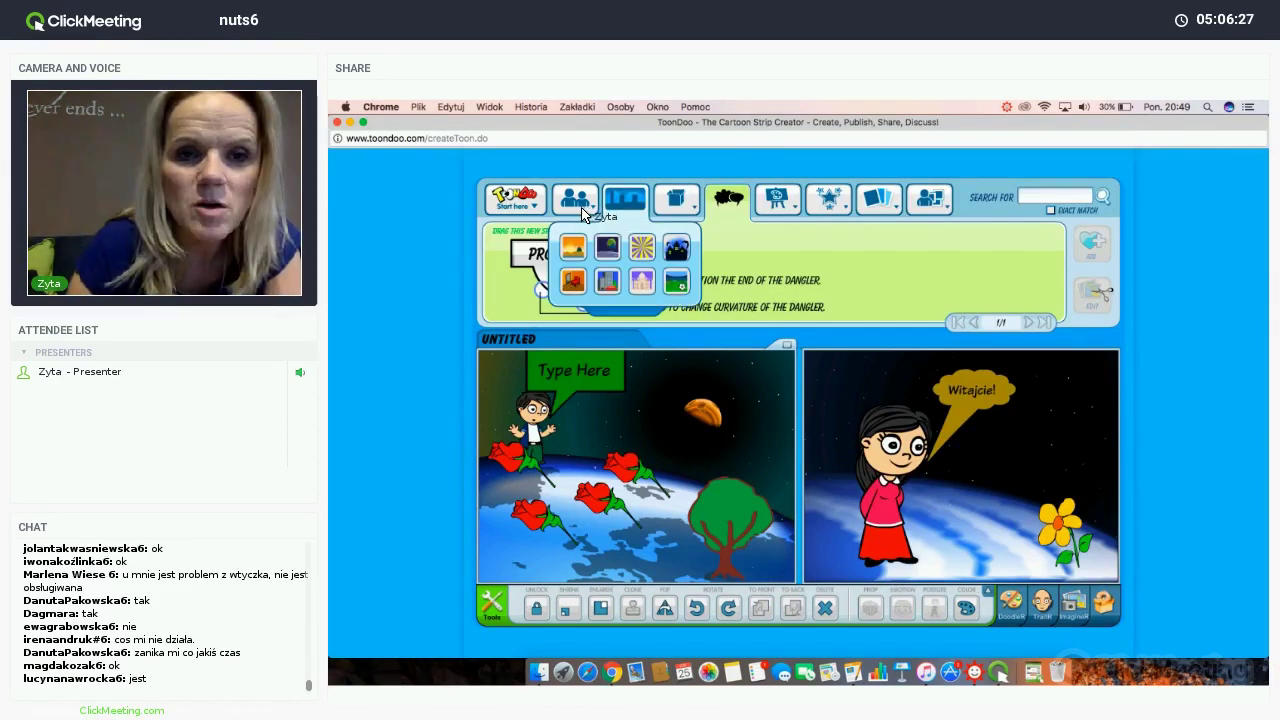
mouse_move(580, 210)
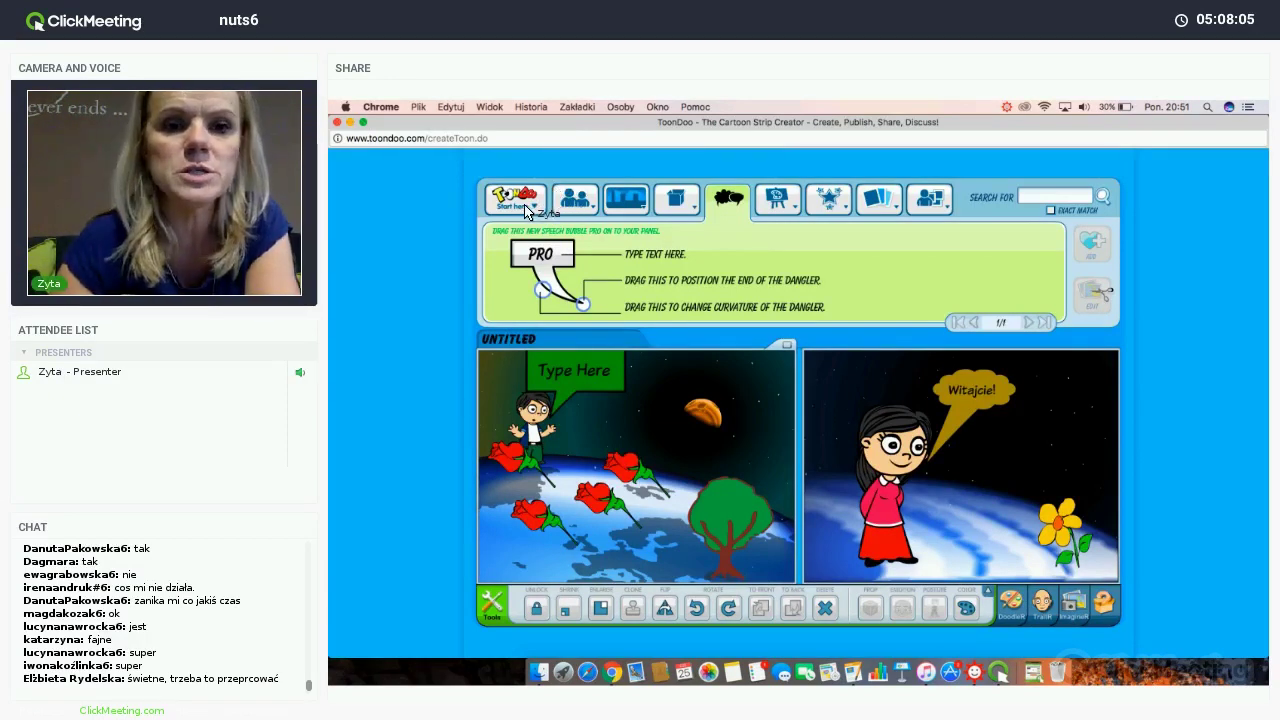
Step: Minimize the ToonDoo browser window, then restore it and open ToonDoo's main menu
key("super+m")
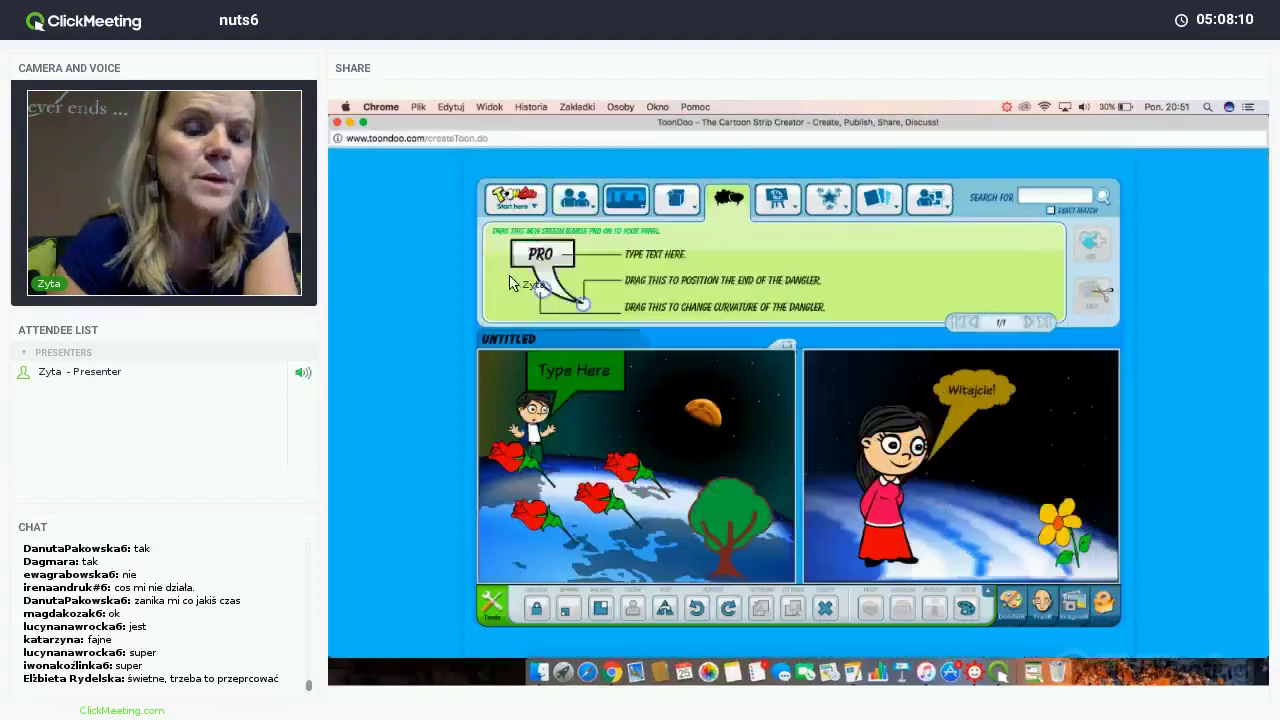
left_click(515, 205)
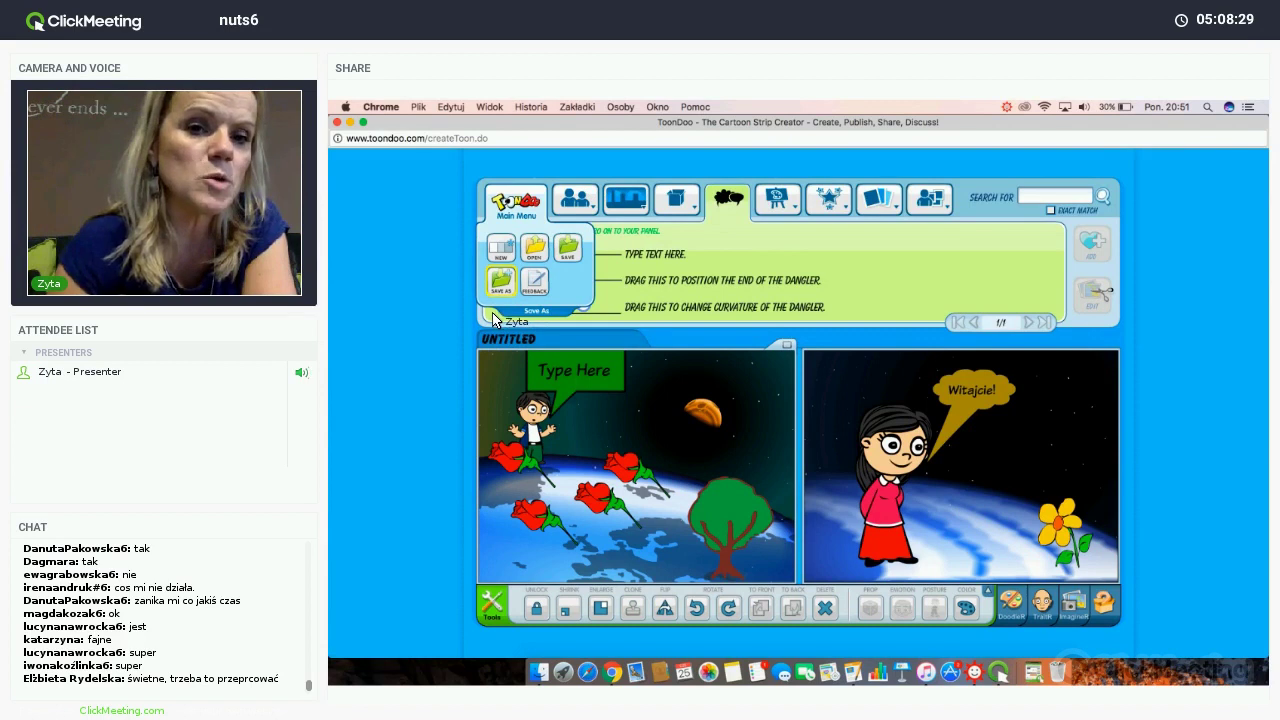
Step: Magnify the ToonDoo page for viewers, then reset it to normal size
key("super+plus")
key("super+plus")
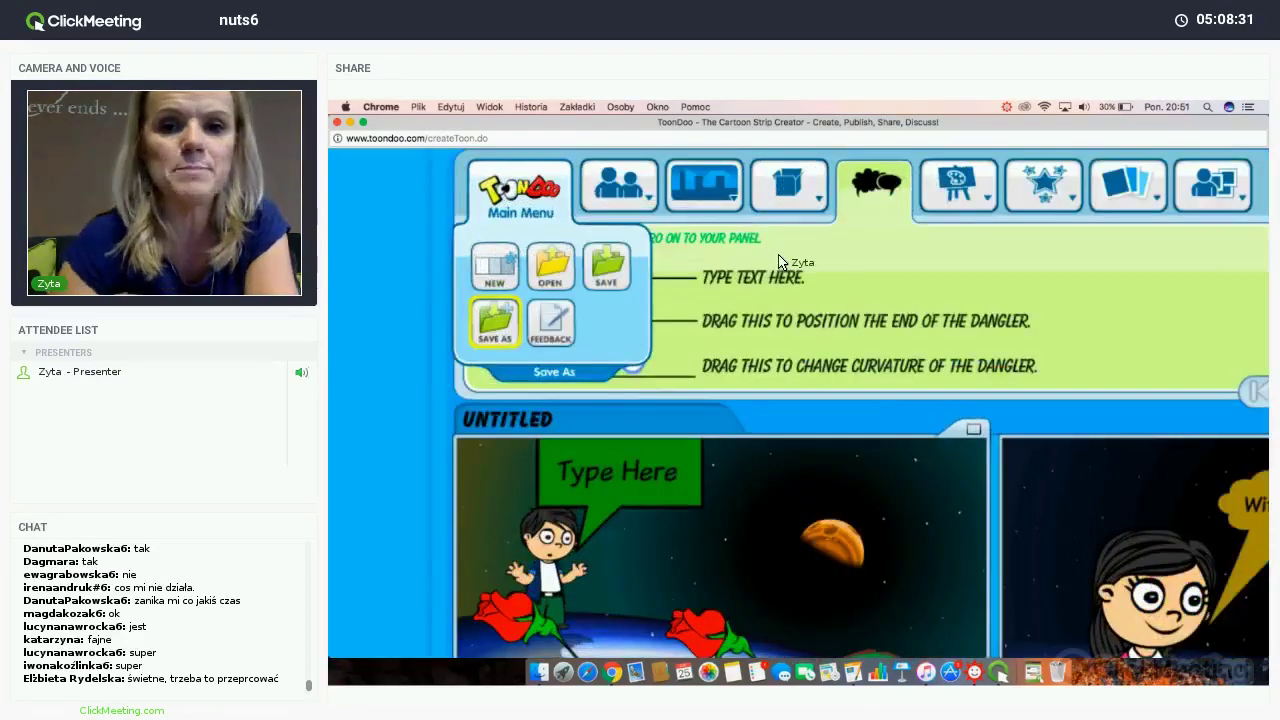
scroll(780, 263, "up", 1)
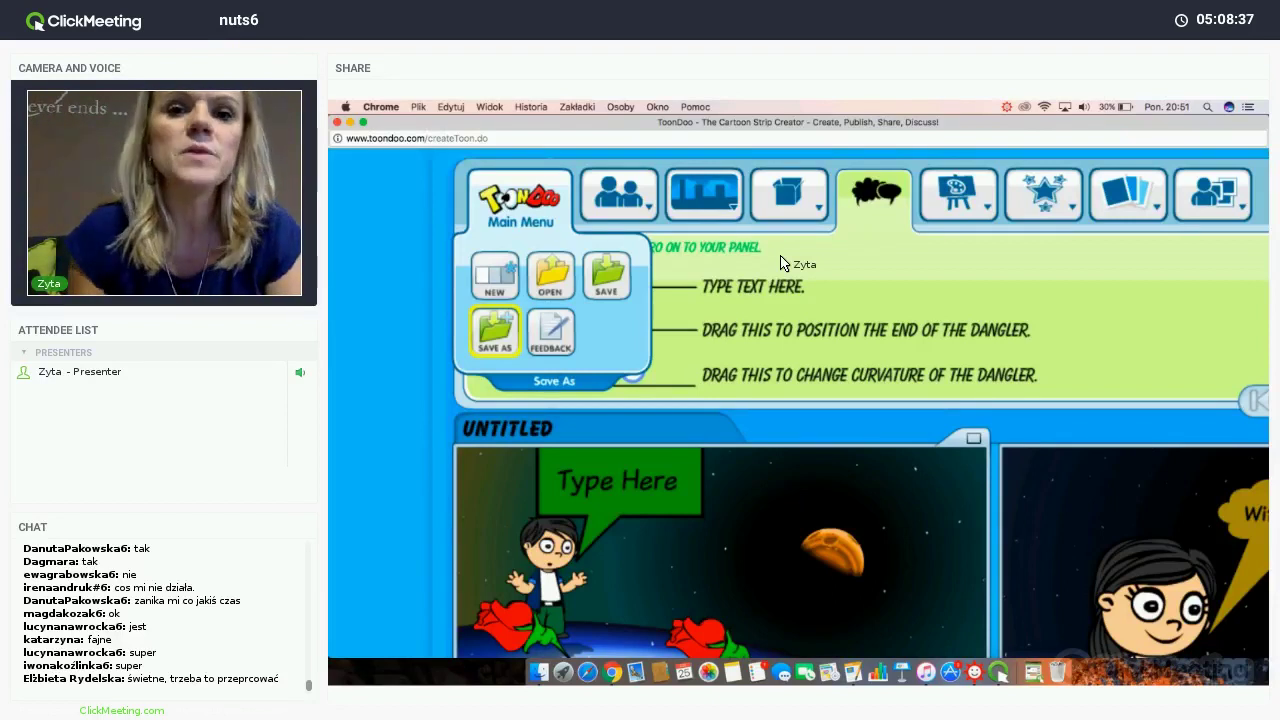
key("super+0")
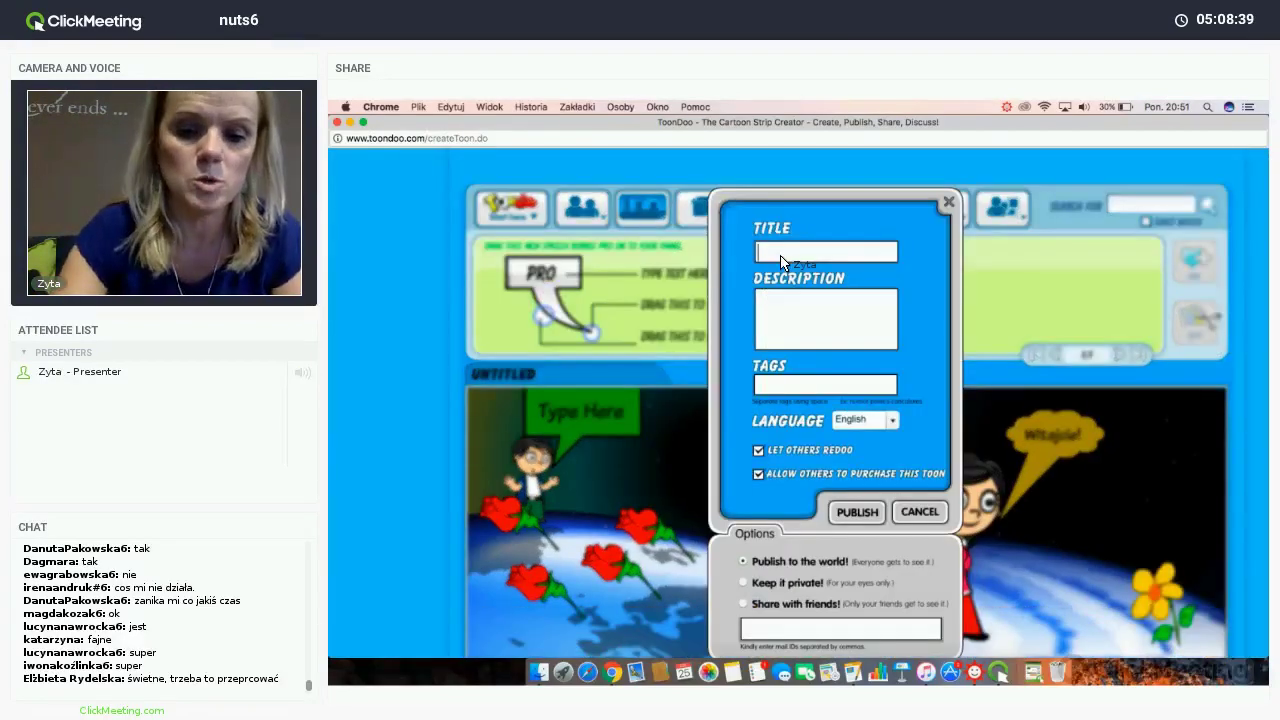
Step: Enter 'Xxxxx' as the strip's title and move on to the Description box
left_click(782, 254)
type("Xxxxx")
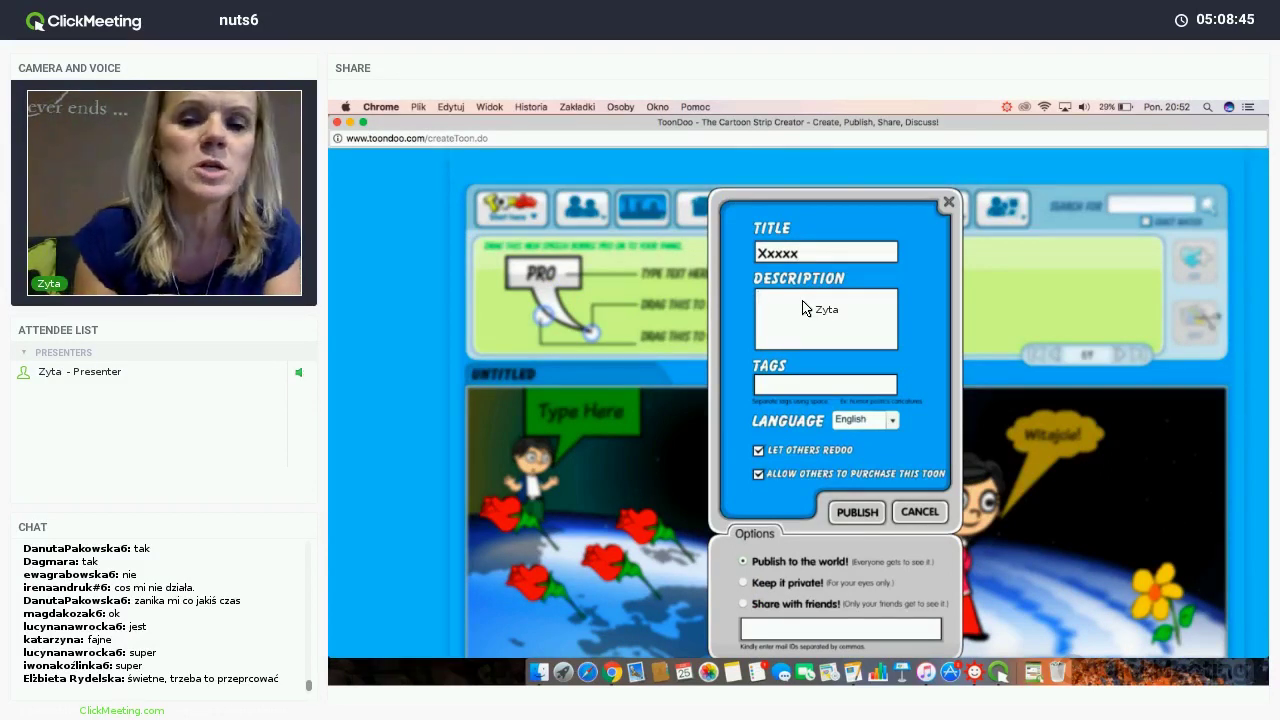
left_click(802, 308)
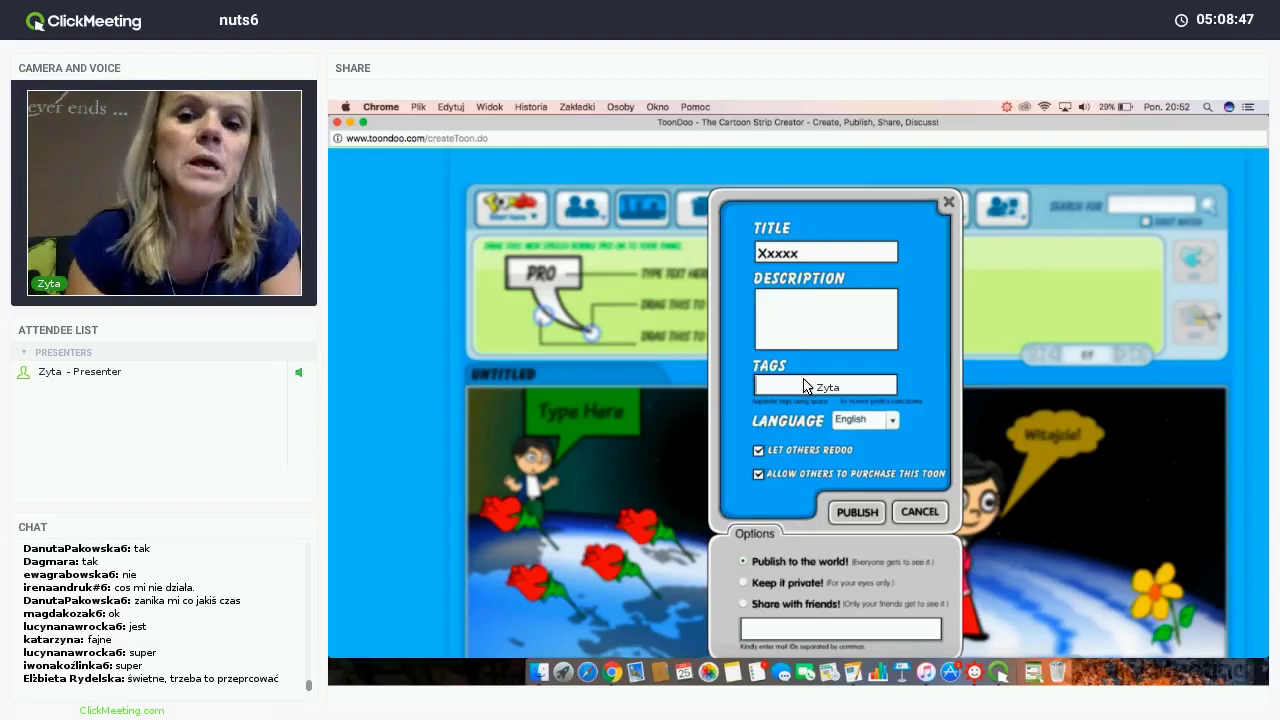